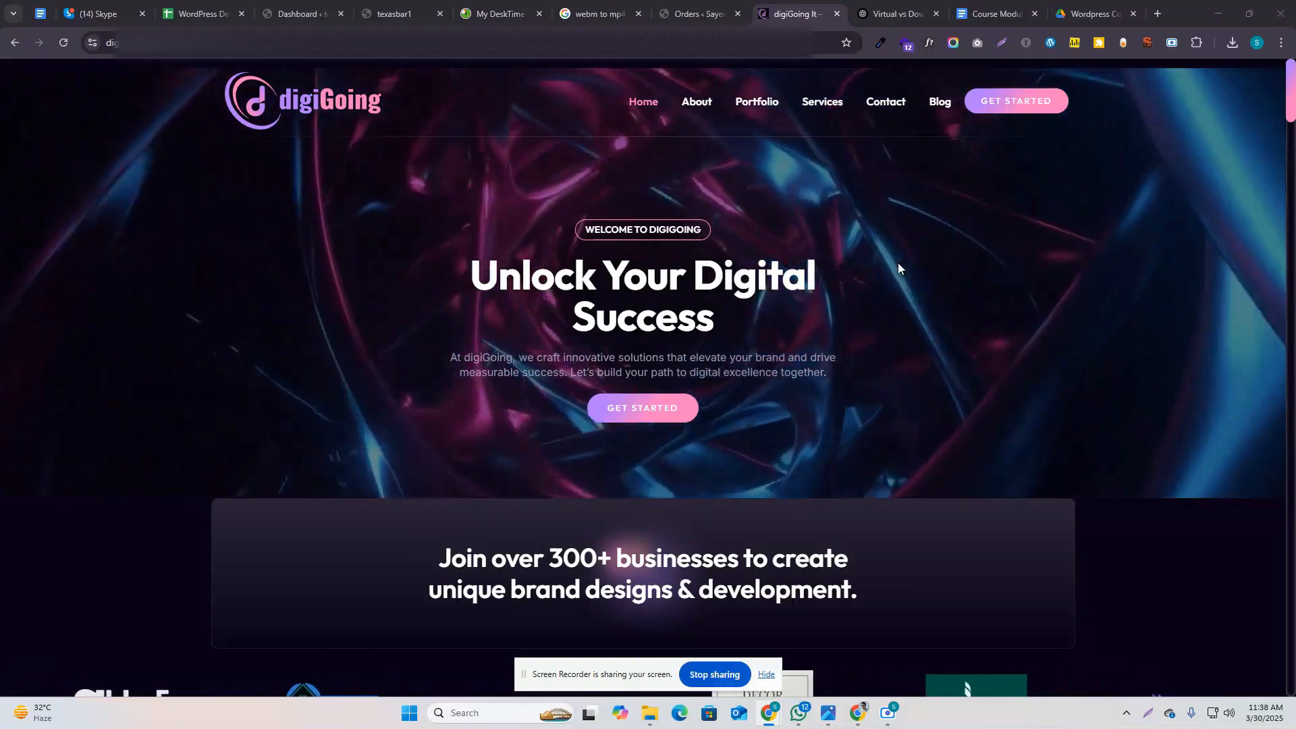
Step: Look through the digiGoing home page down to the footer, including its services and featured projects sections
scroll(896, 324, "down", 4)
scroll(896, 328, "down", 15)
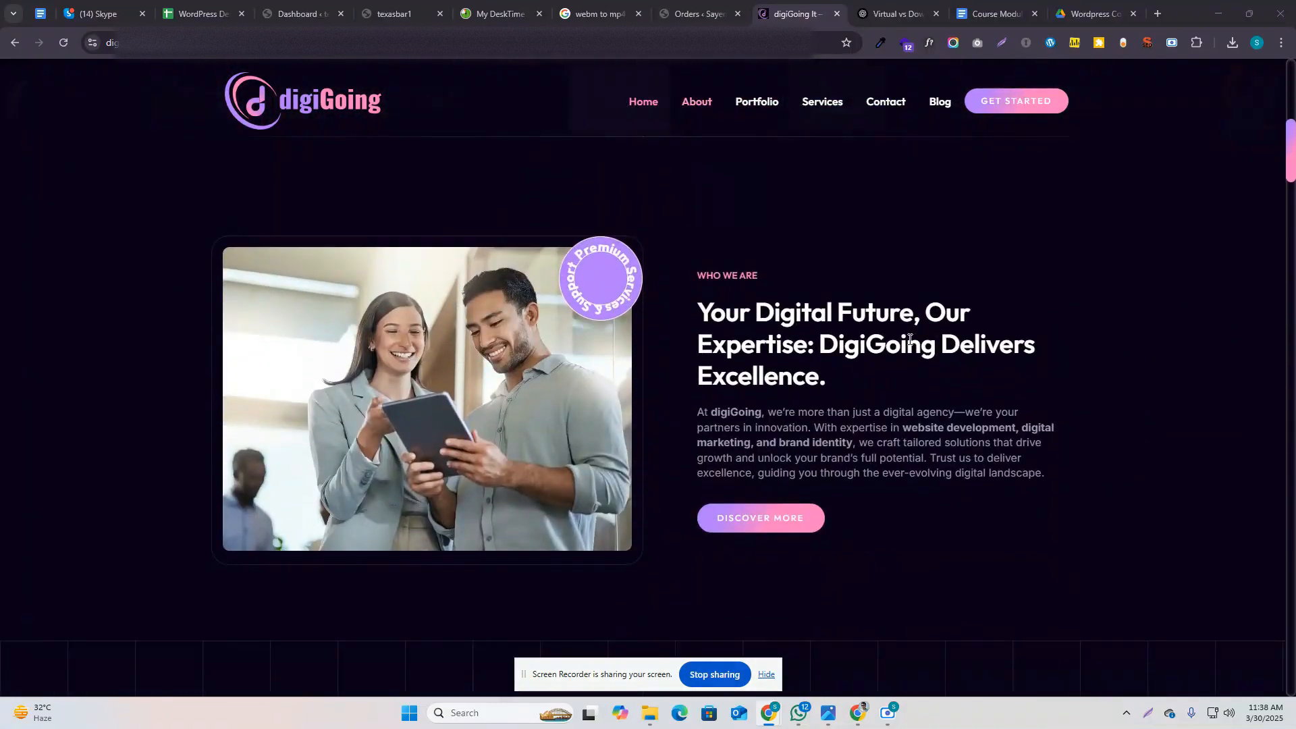
scroll(918, 351, "down", 20)
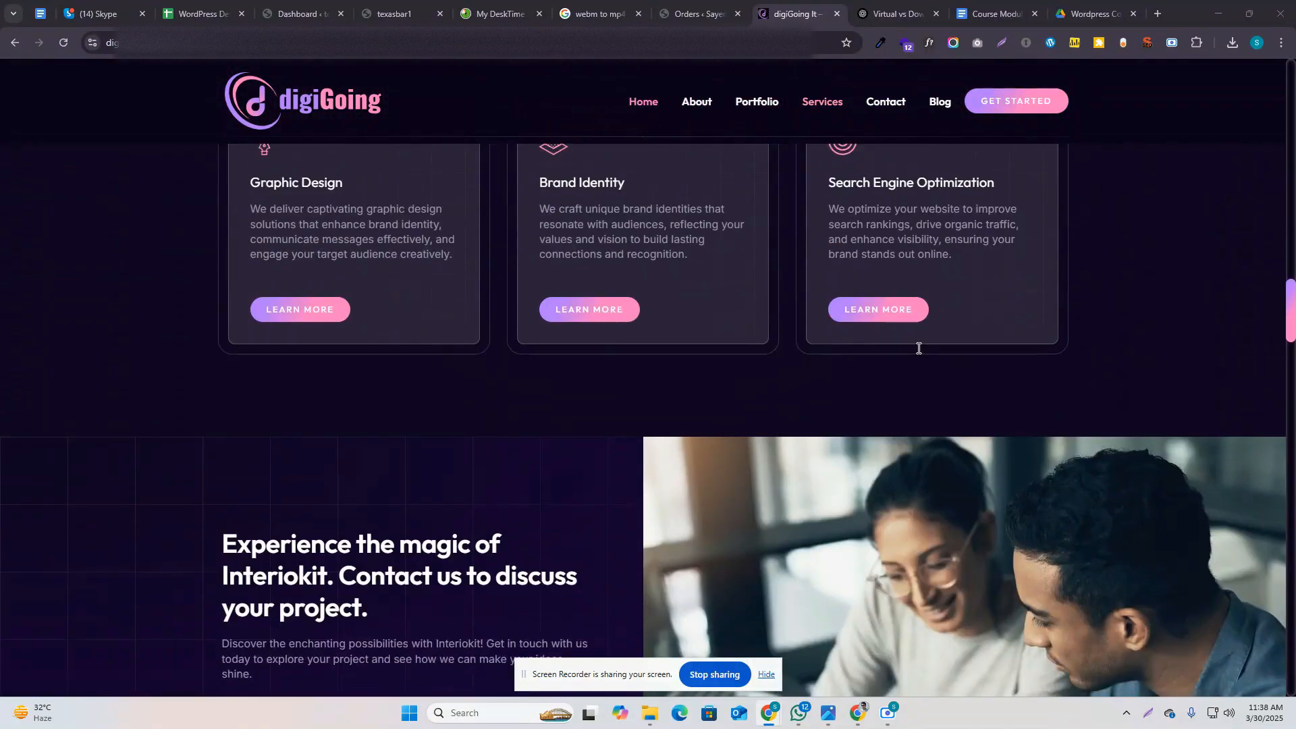
scroll(925, 349, "down", 20)
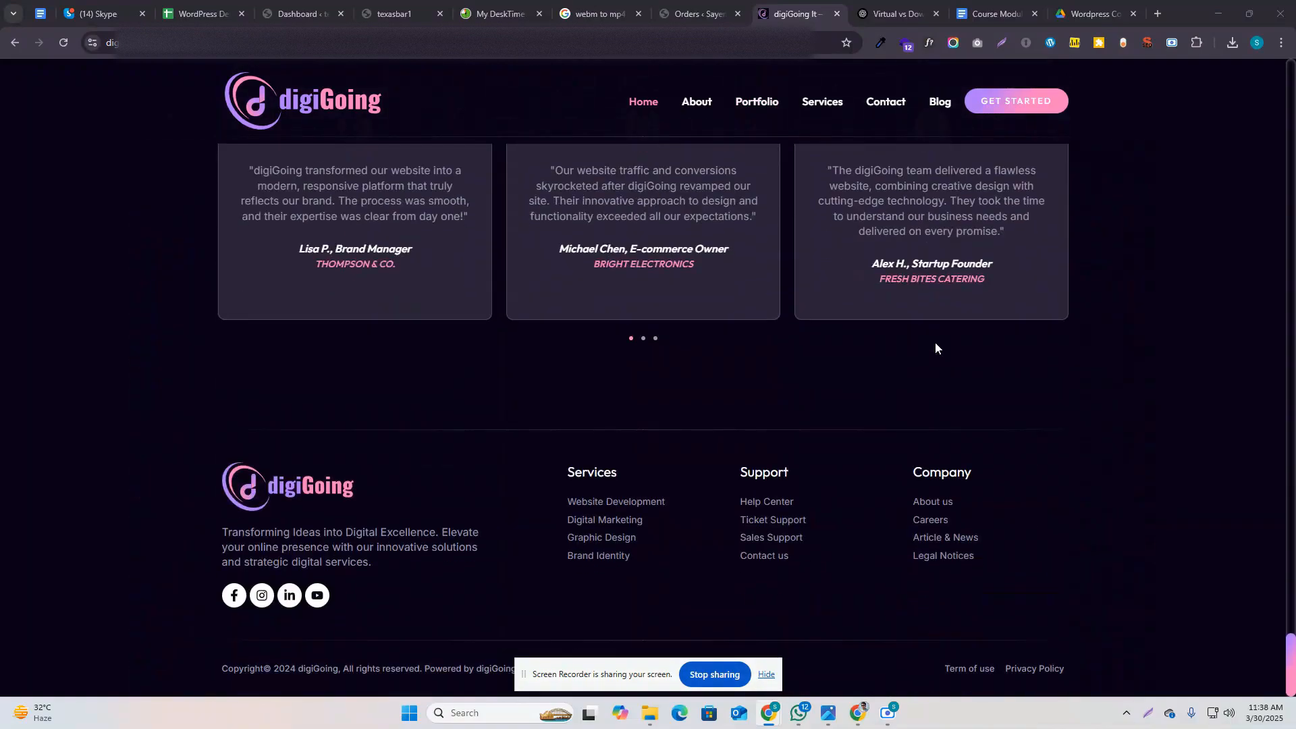
left_click_drag(1293, 649, 1292, 67)
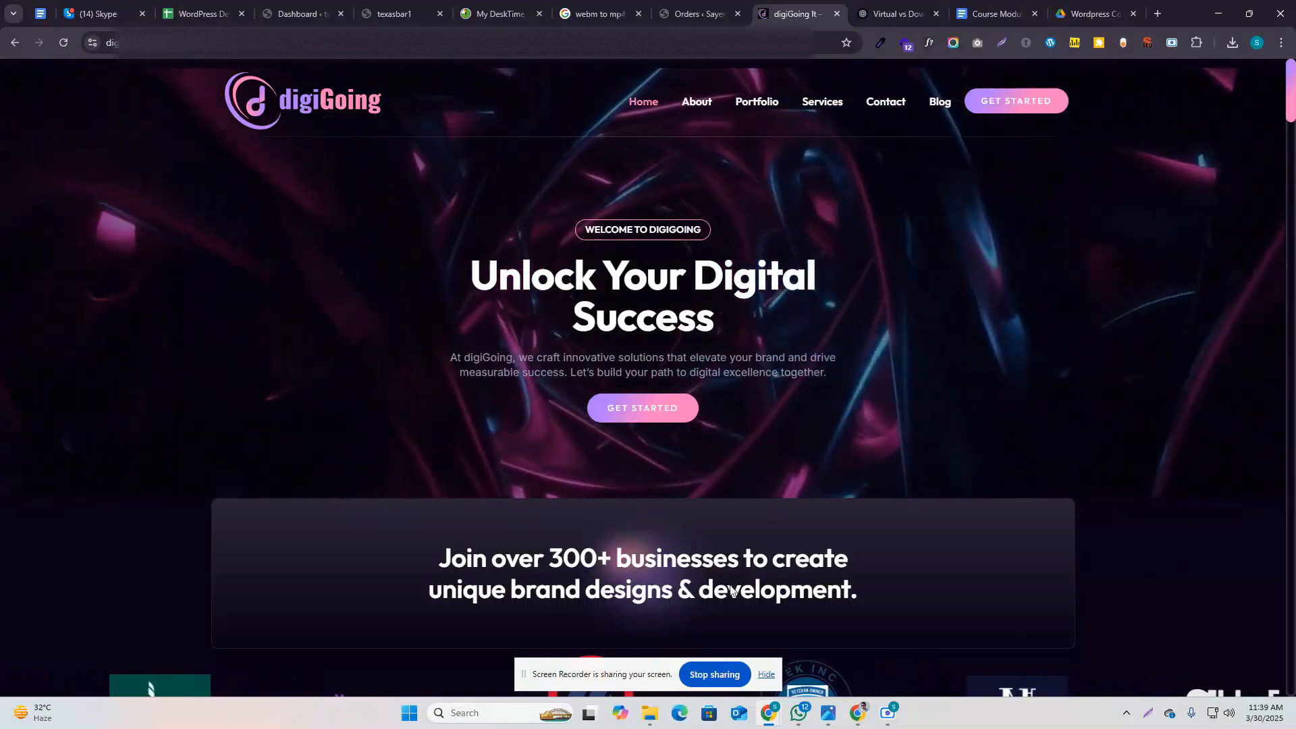
scroll(1023, 470, "down", 1)
scroll(1023, 472, "down", 20)
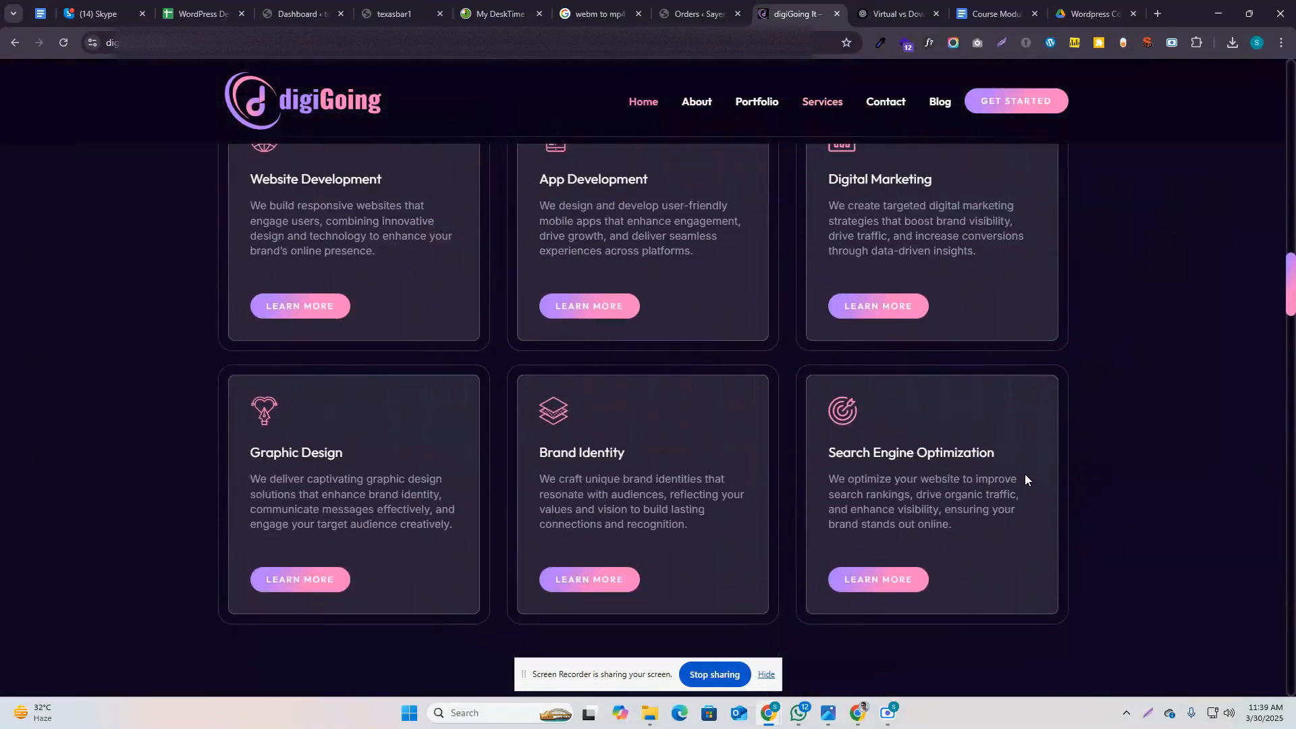
scroll(1025, 473, "down", 20)
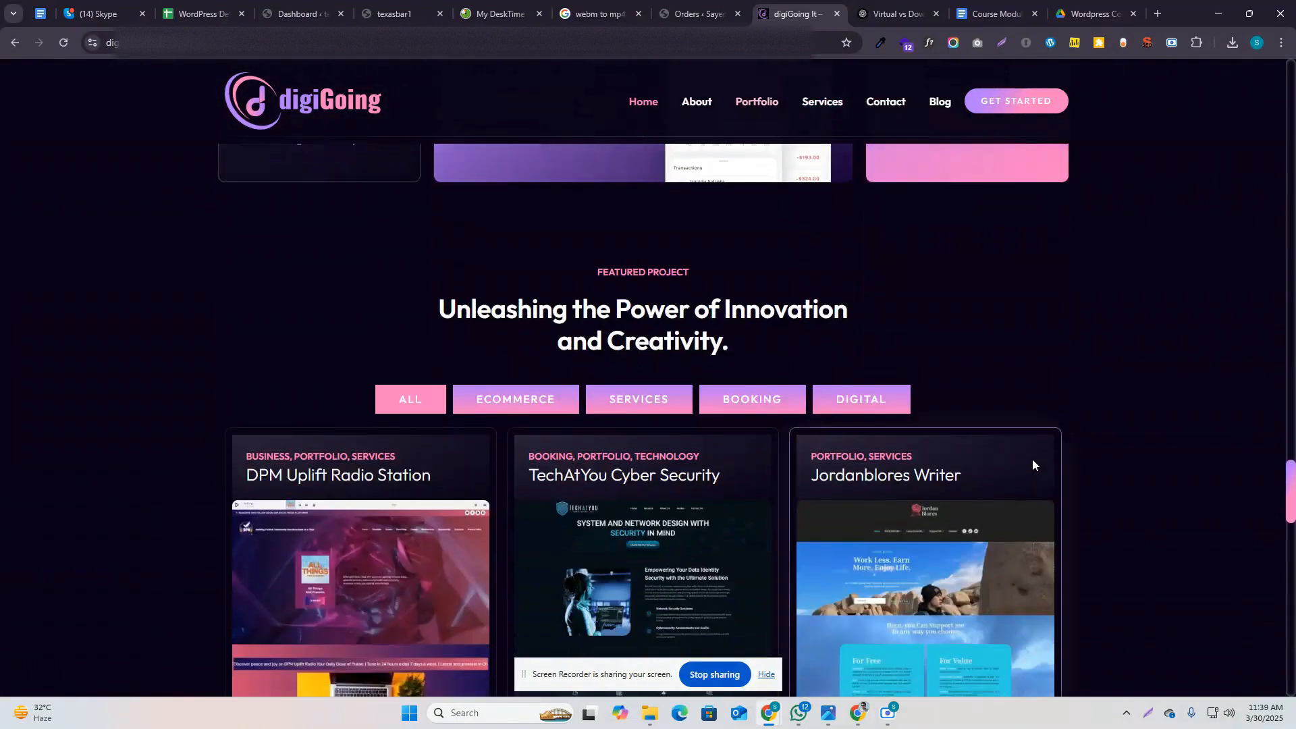
scroll(1033, 461, "up", 3)
scroll(472, 405, "down", 5)
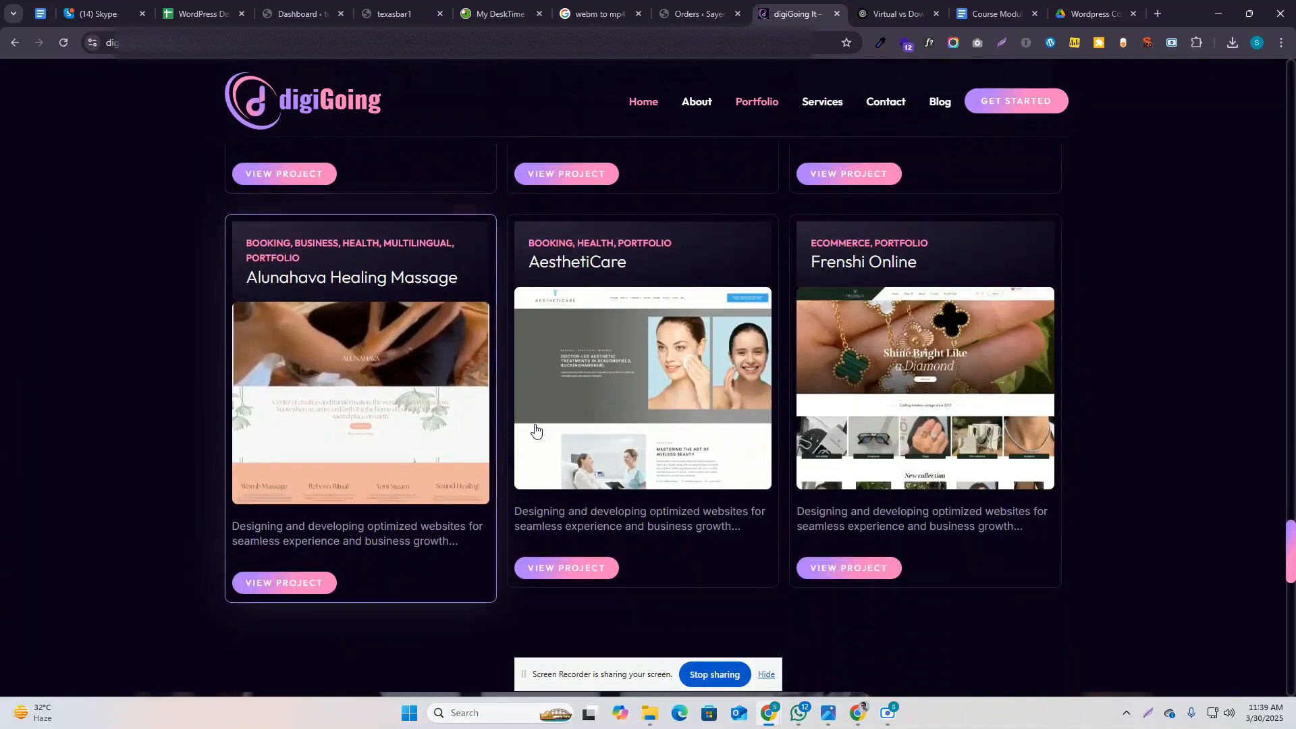
scroll(929, 435, "down", 4)
scroll(929, 428, "up", 12)
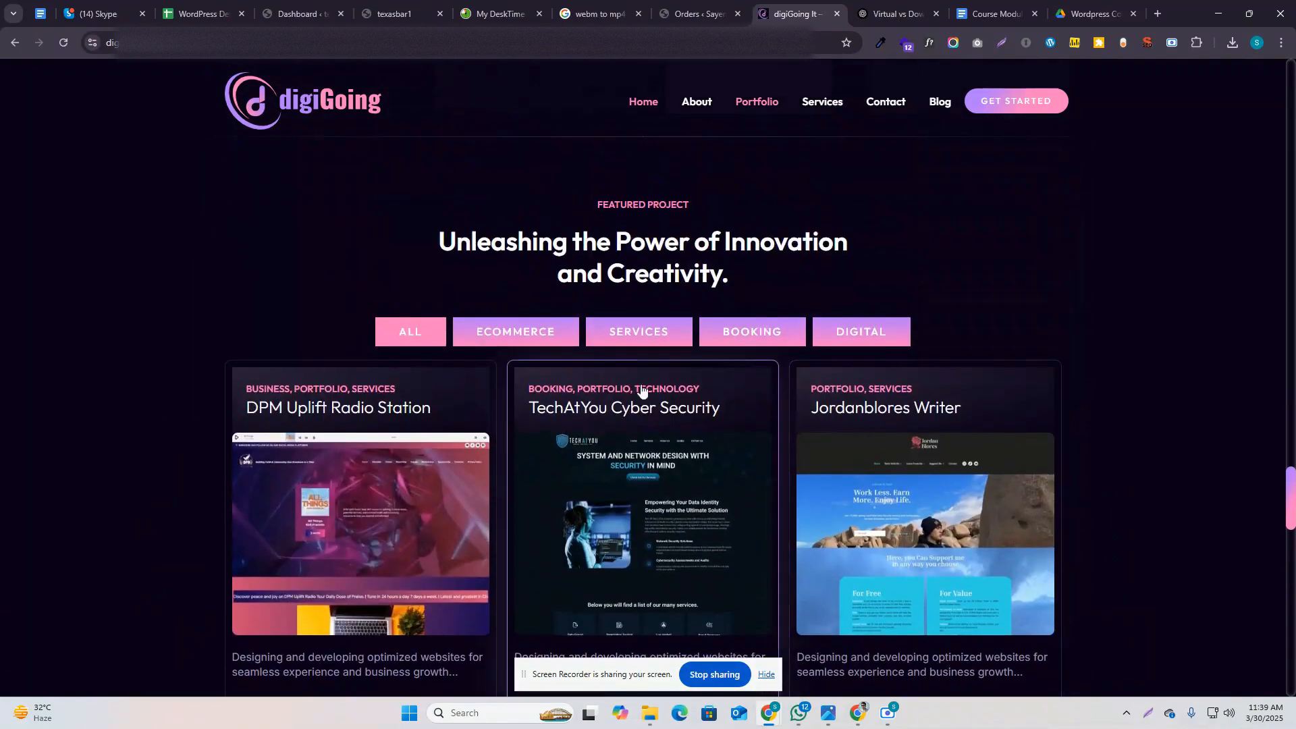
Step: Filter the featured projects by Ecommerce, Services, Booking and Digital in turn, and review the Digital projects
left_click(483, 344)
left_click(607, 332)
left_click(763, 333)
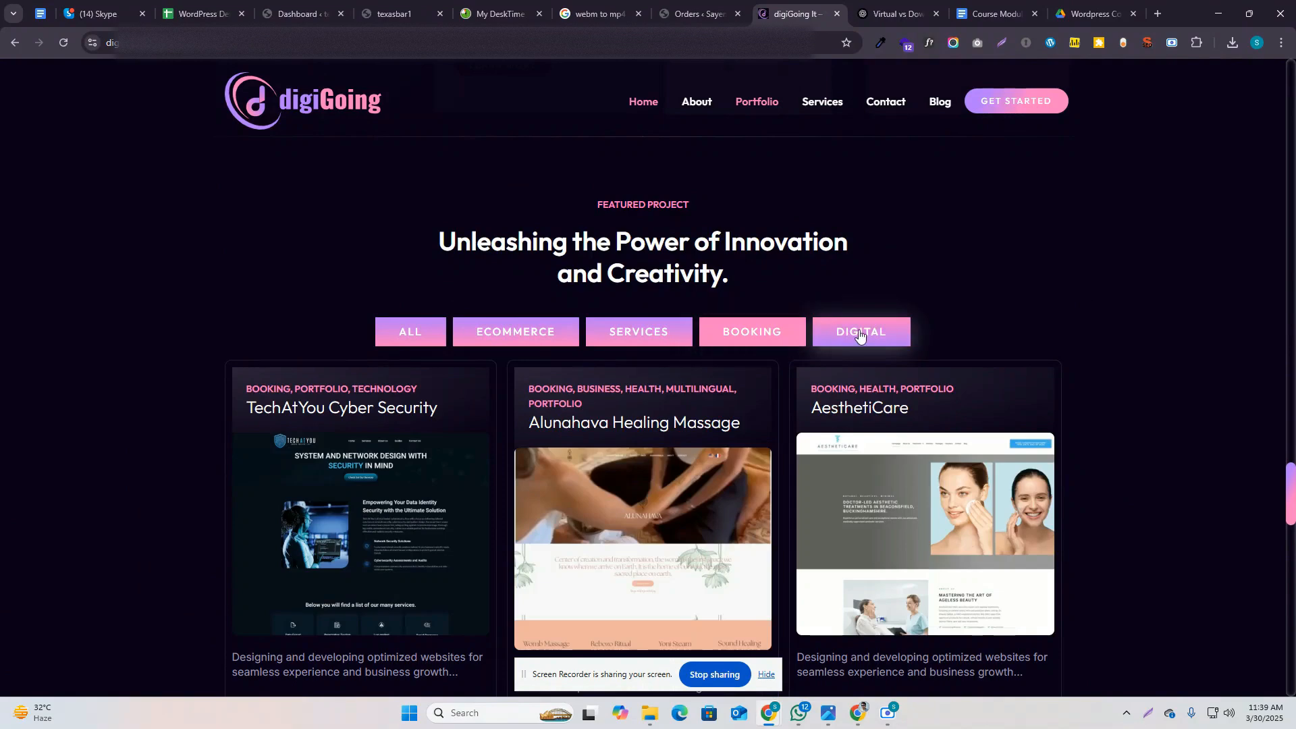
left_click(838, 334)
scroll(892, 382, "down", 3)
scroll(893, 381, "down", 7)
scroll(780, 396, "up", 11)
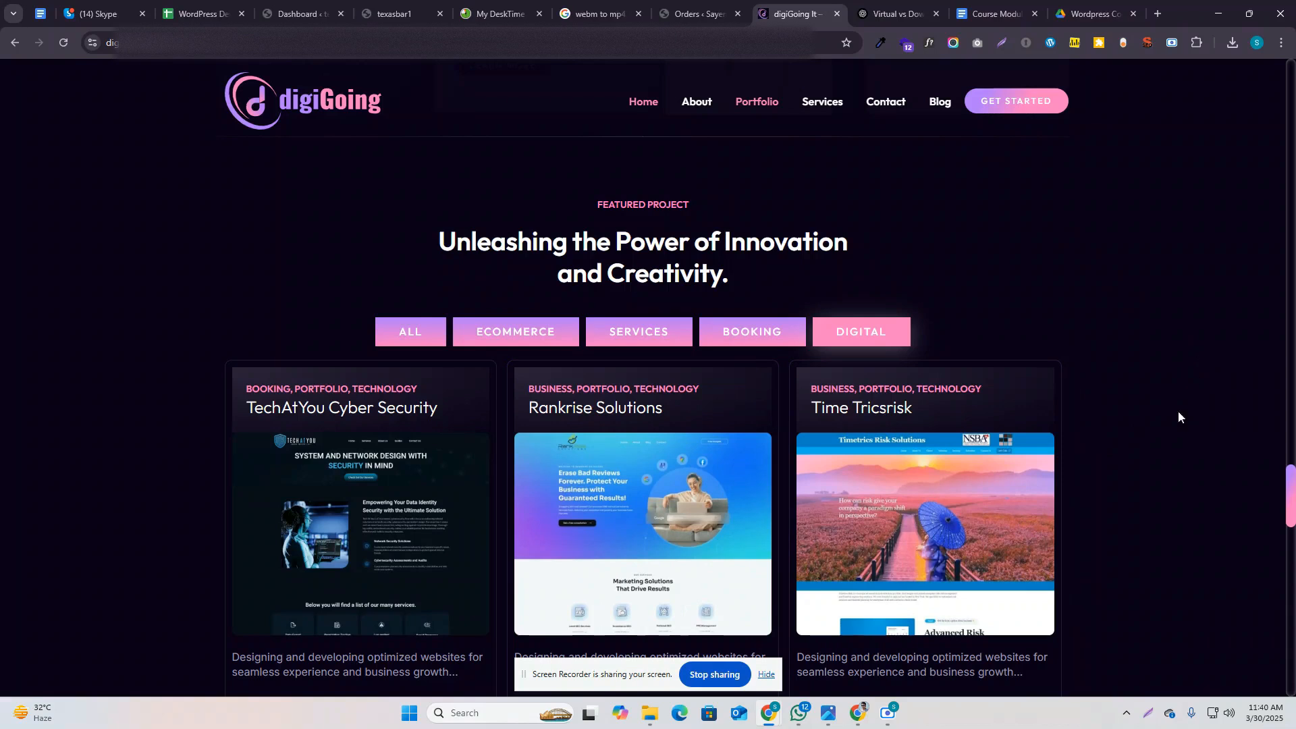
Step: Search Google for "elementor" in a new browser tab and open the official Elementor website
left_click(1156, 11)
type("ele")
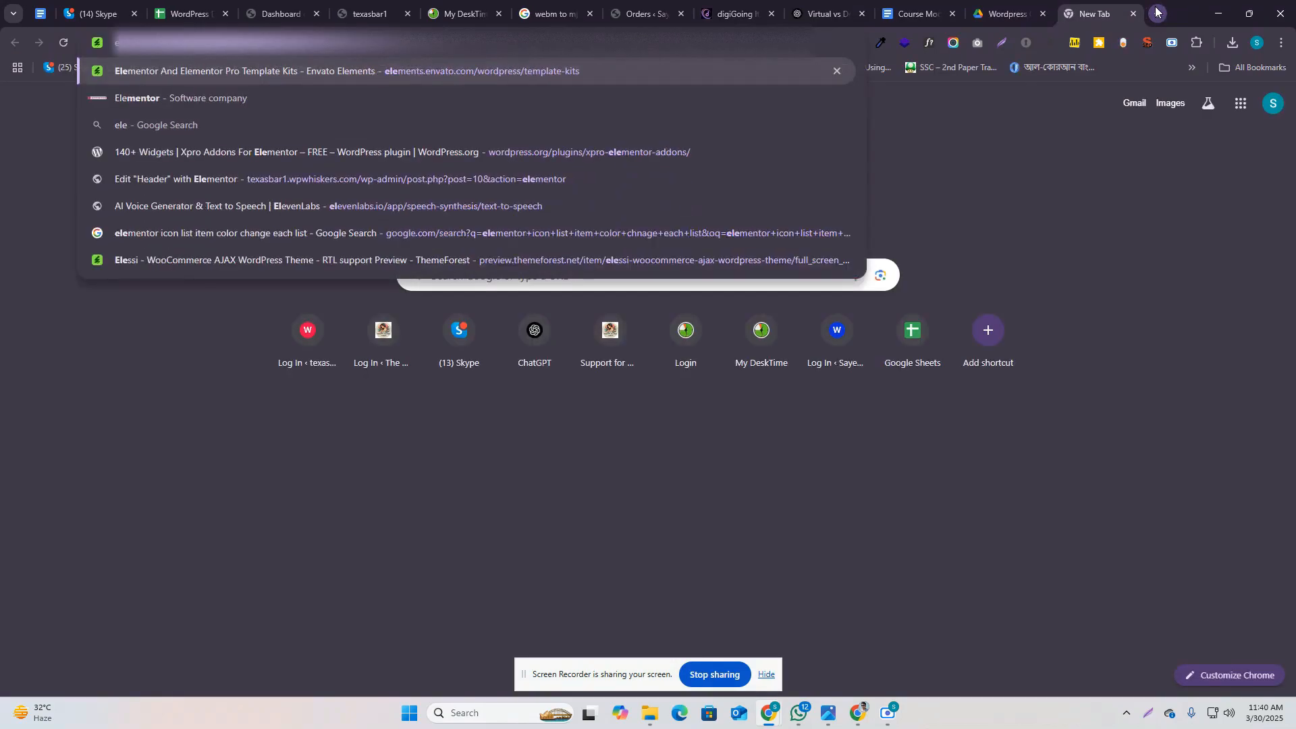
type("mentor")
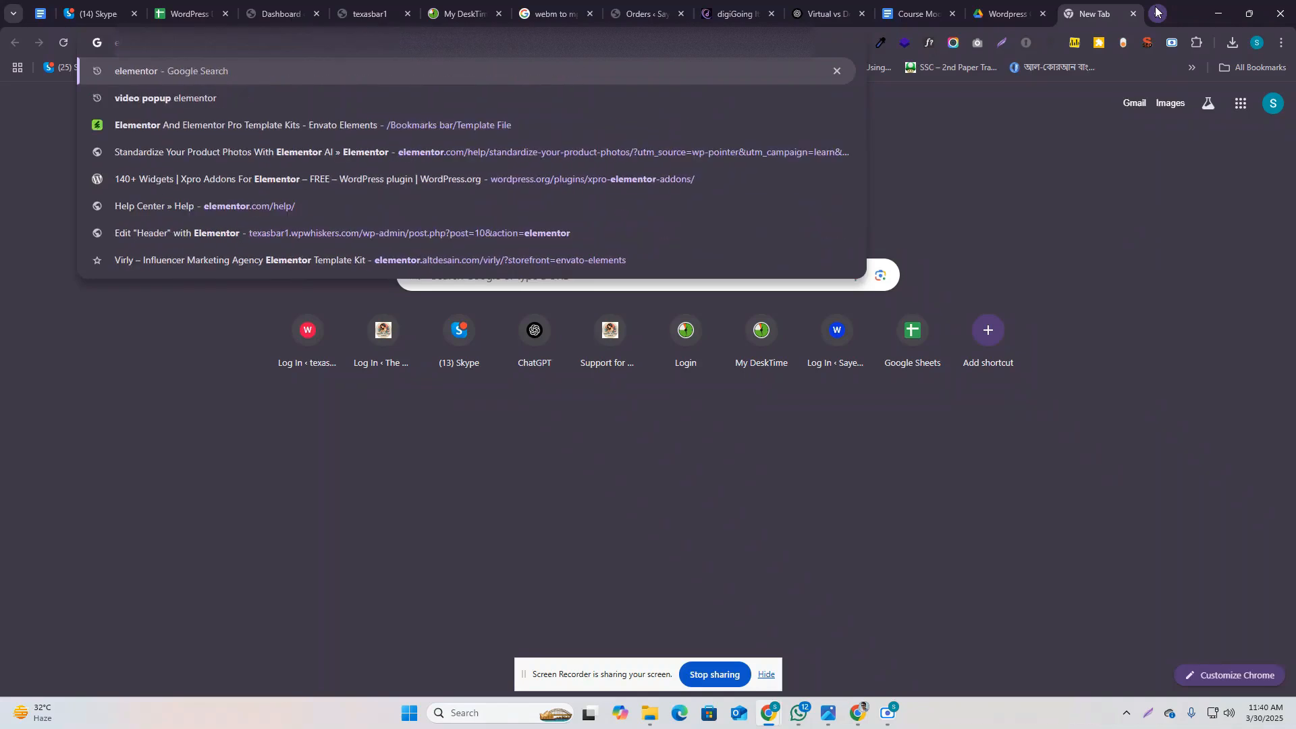
key("Return")
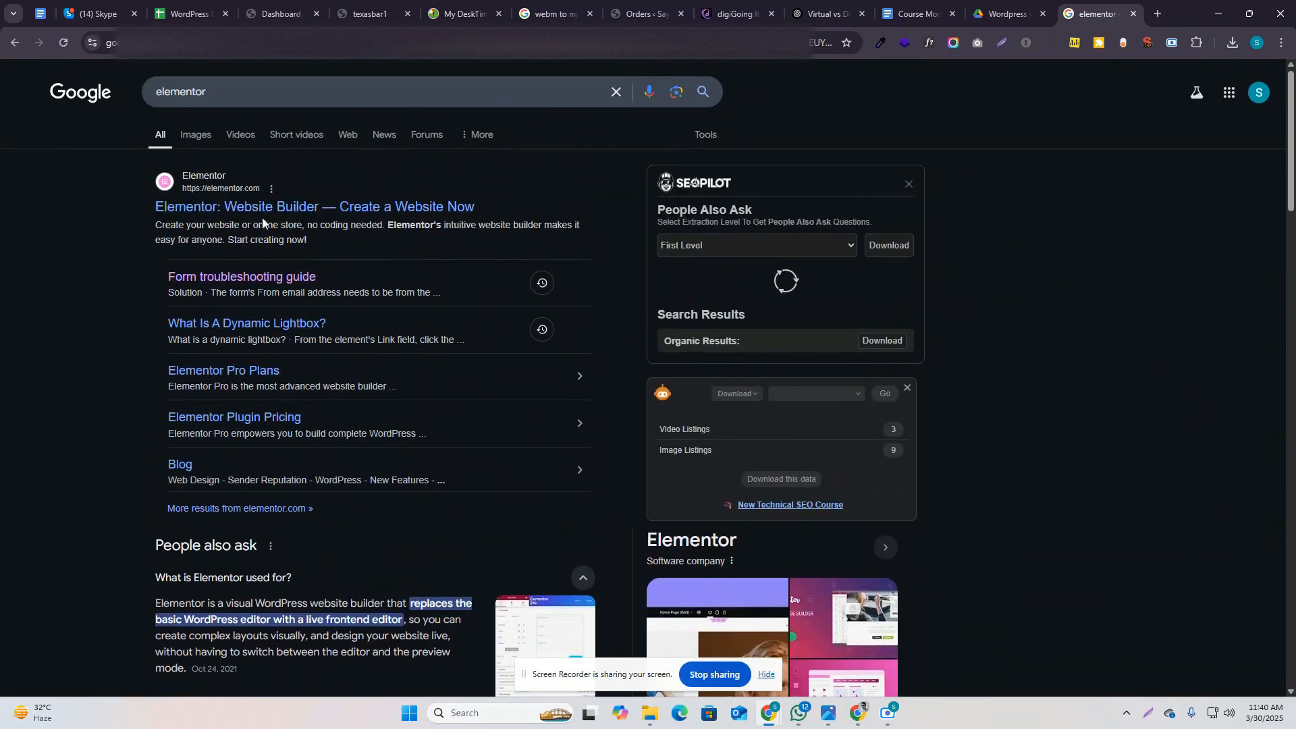
left_click(1077, 3)
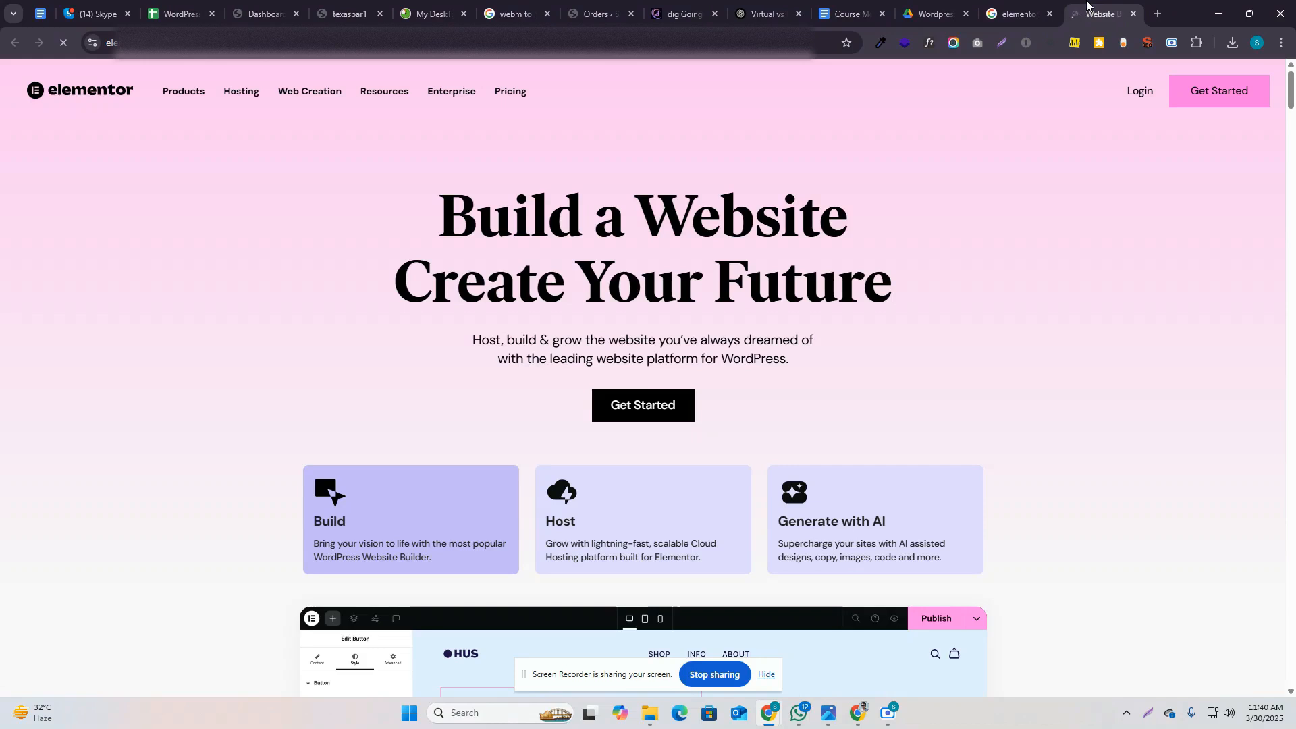
Step: Examine the Elementor home page's opening headline, editor preview and usage statistics
scroll(540, 265, "down", 4)
scroll(548, 269, "up", 4)
left_click_drag(451, 218, 876, 273)
left_click(571, 271)
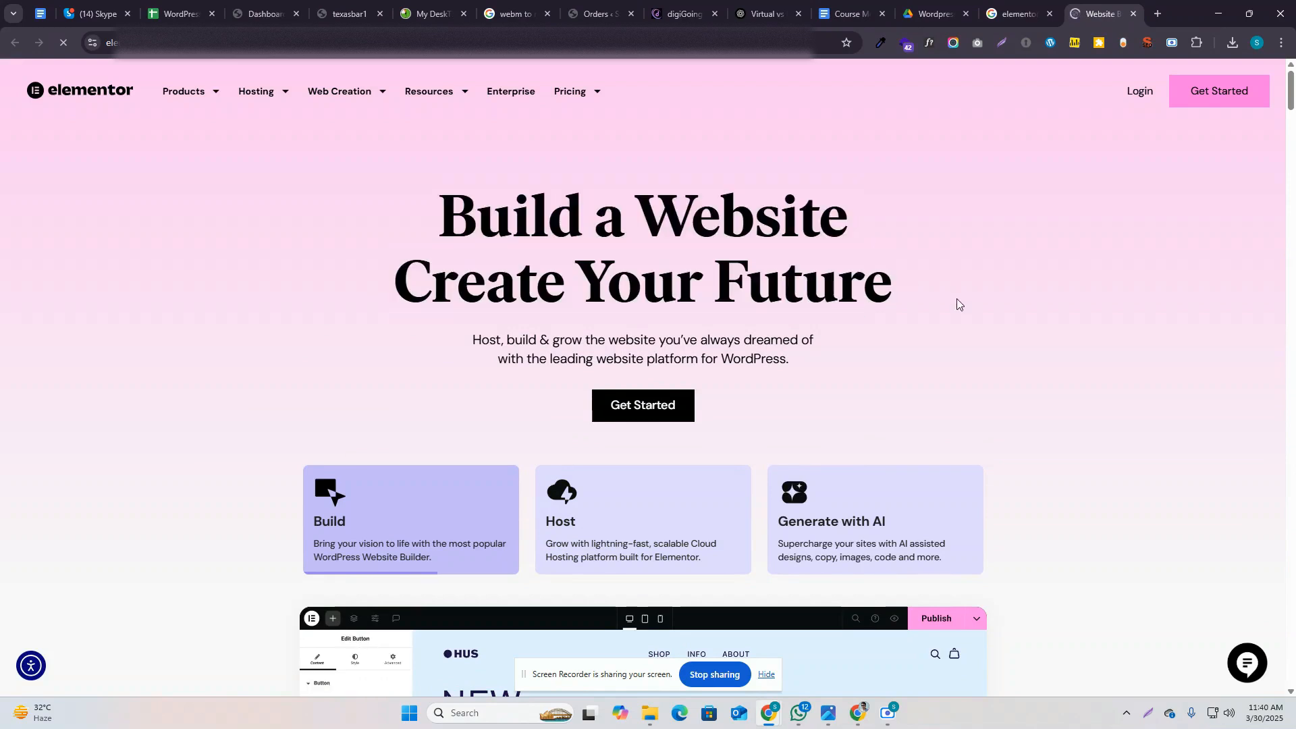
scroll(955, 305, "down", 1)
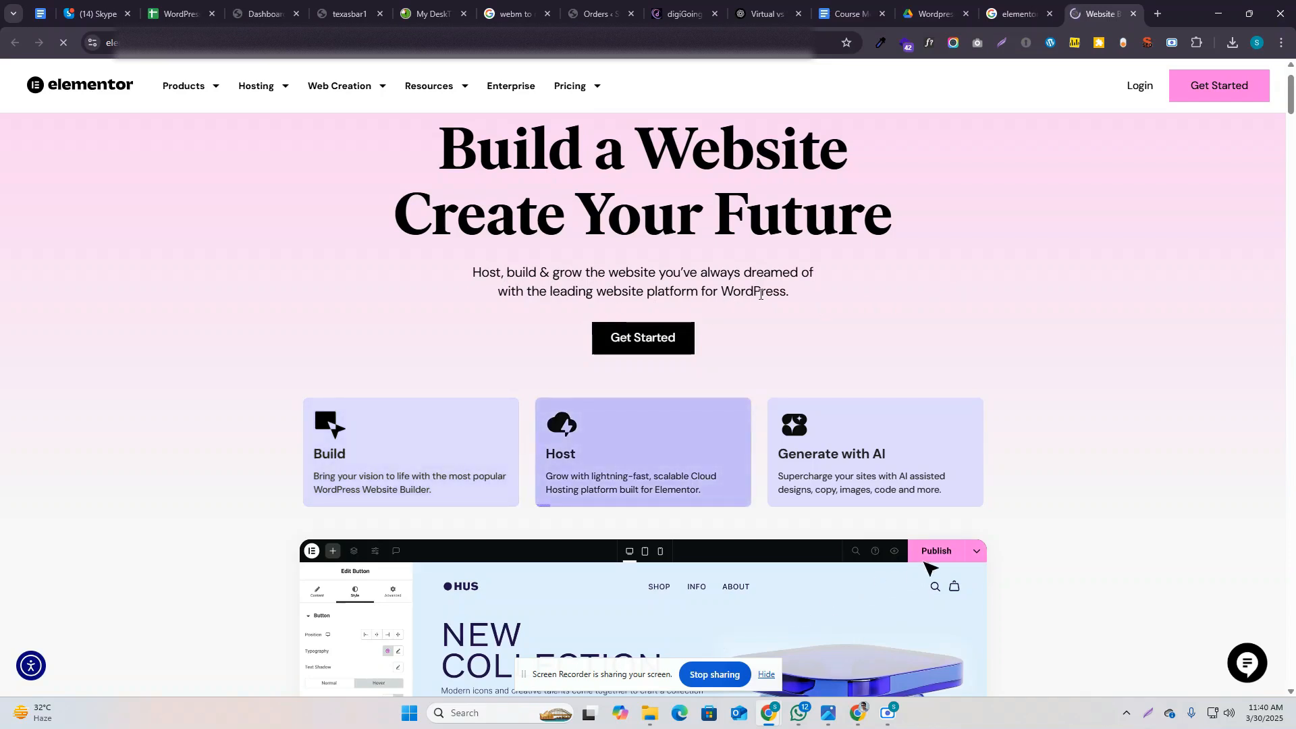
scroll(759, 314, "down", 10)
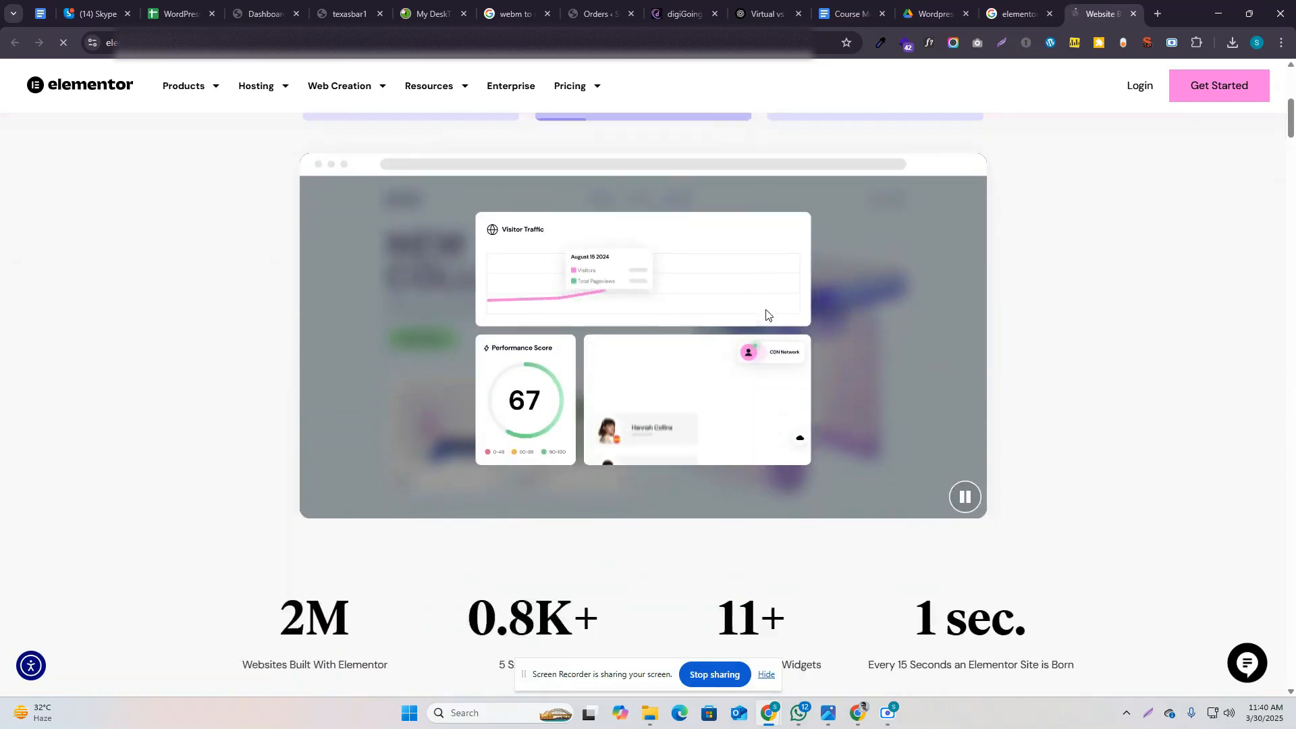
scroll(766, 307, "down", 2)
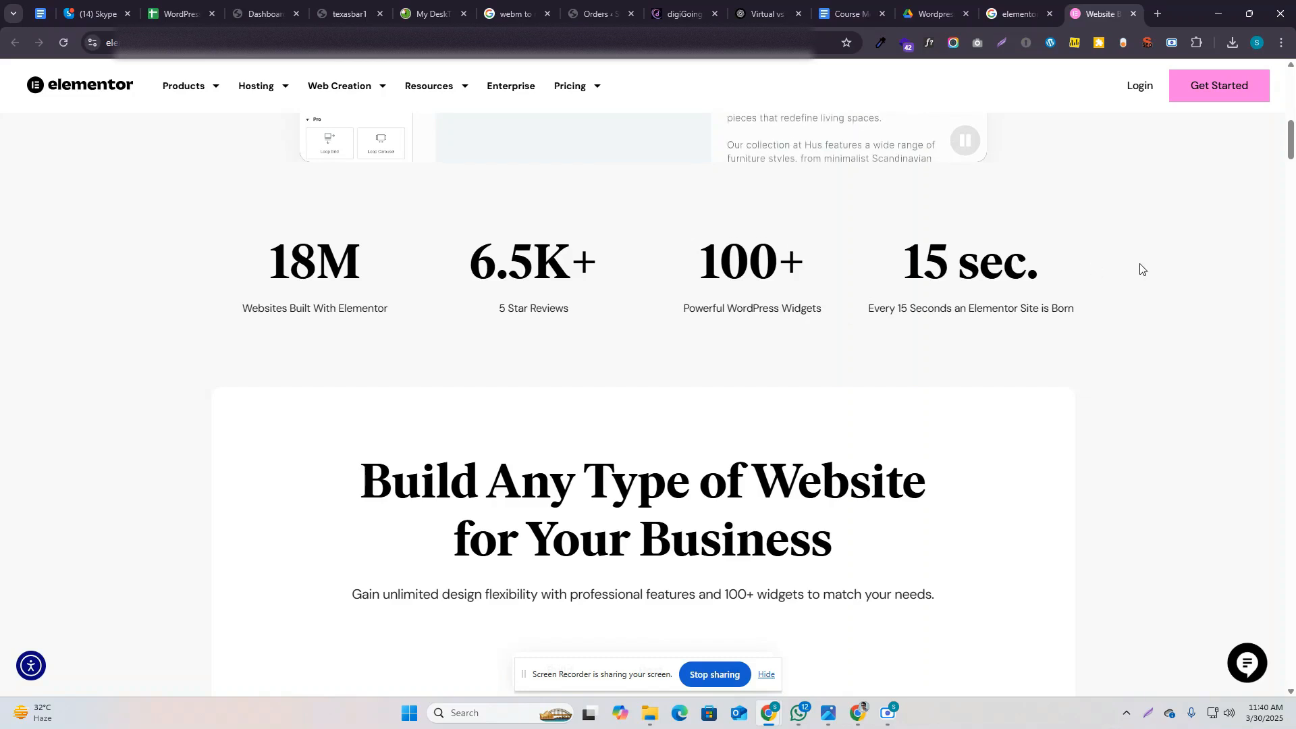
scroll(935, 283, "down", 3)
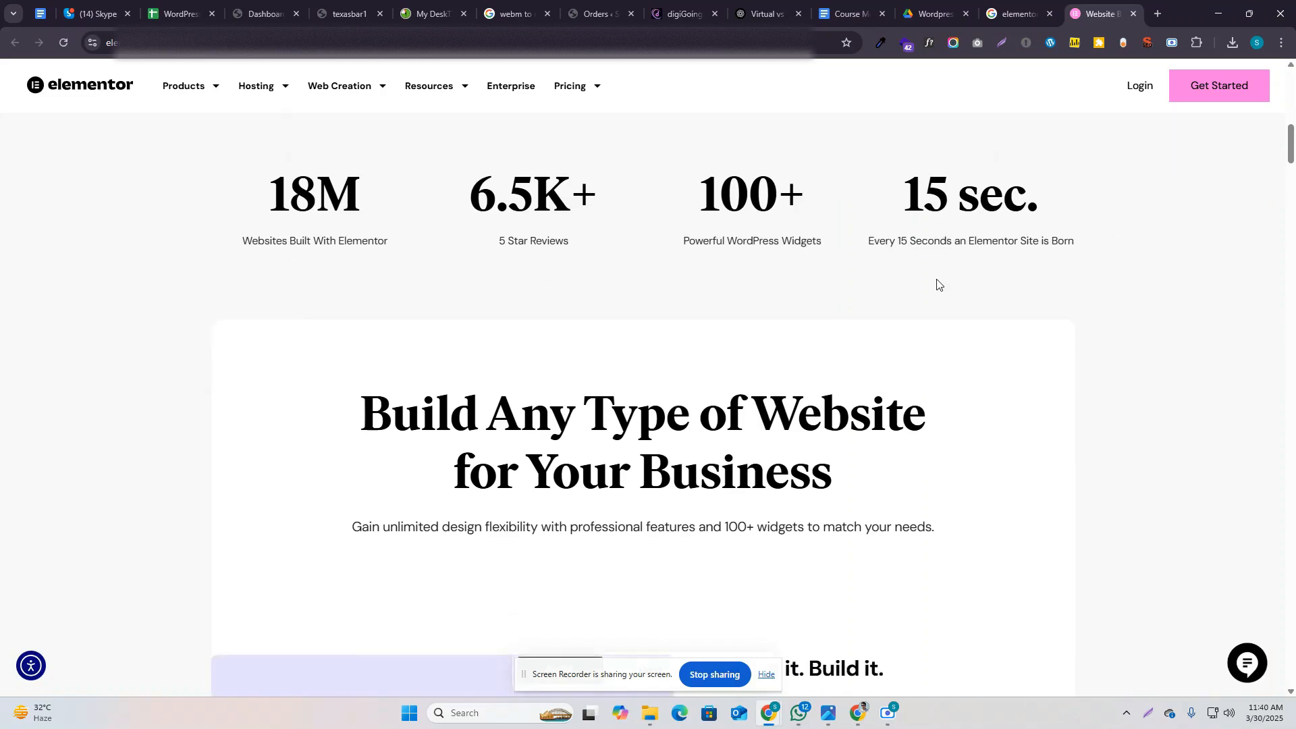
scroll(979, 267, "up", 2)
scroll(854, 300, "down", 8)
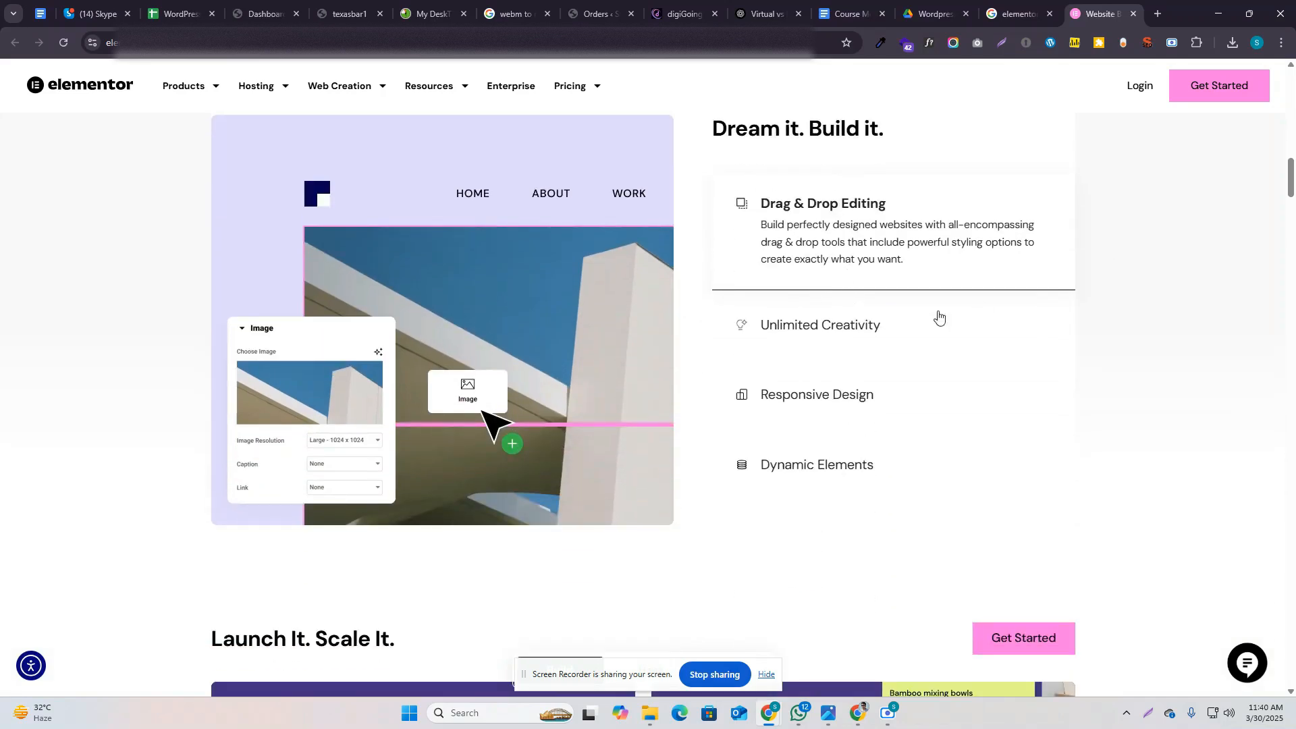
Step: Review the features under "Dream it. Build it." and show the Dynamic Elements details
scroll(911, 301, "down", 1)
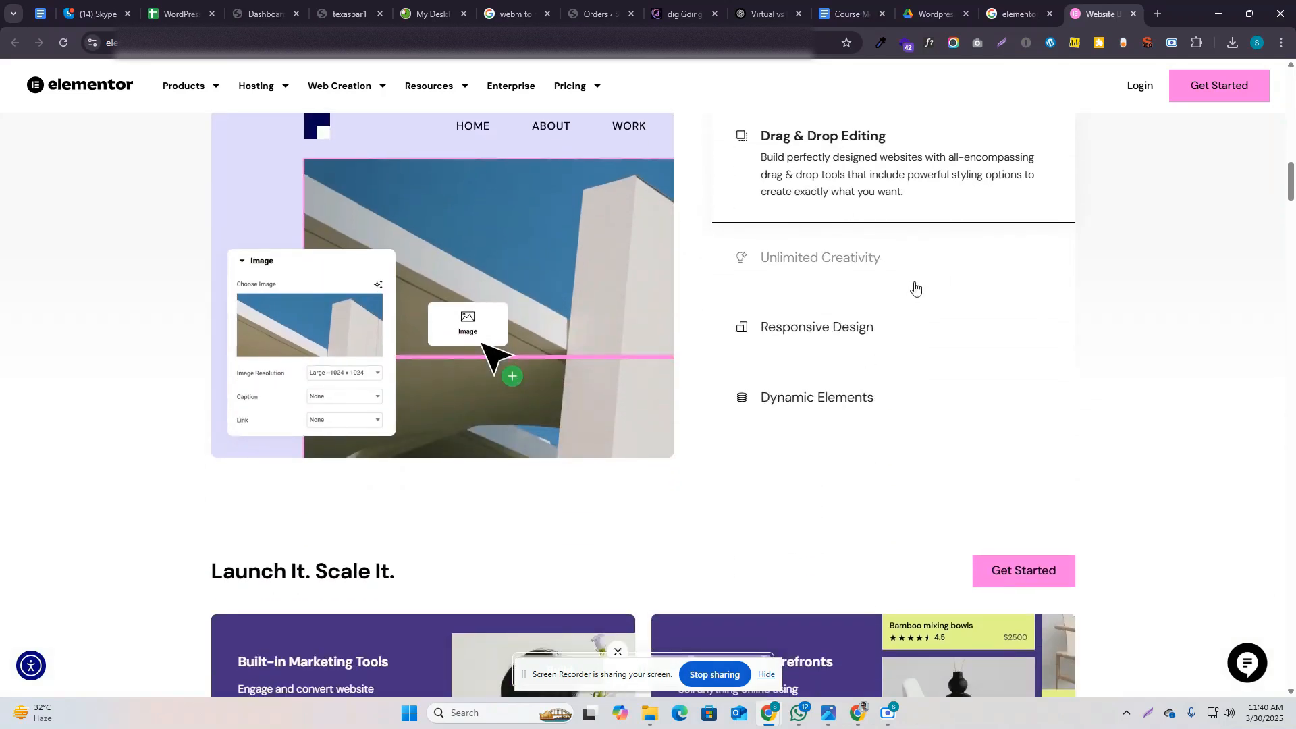
scroll(914, 286, "down", 2)
scroll(859, 271, "up", 3)
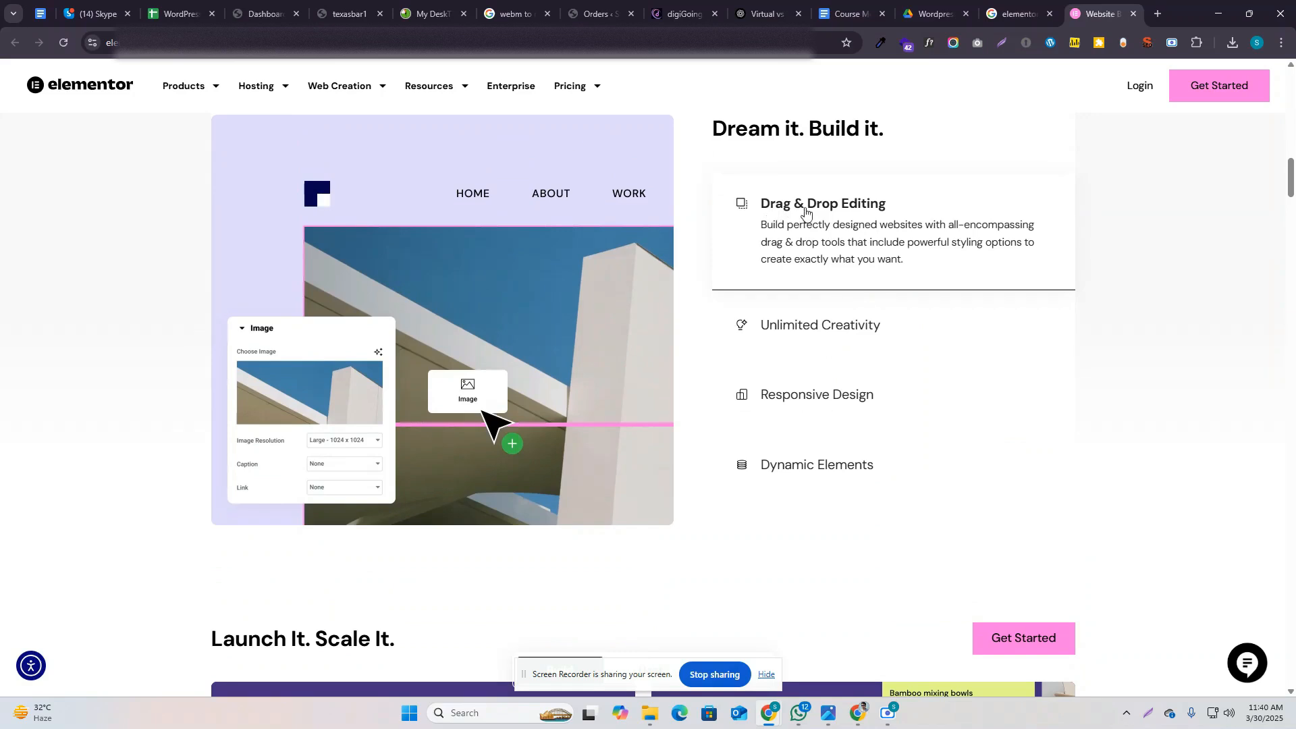
scroll(838, 470, "down", 4)
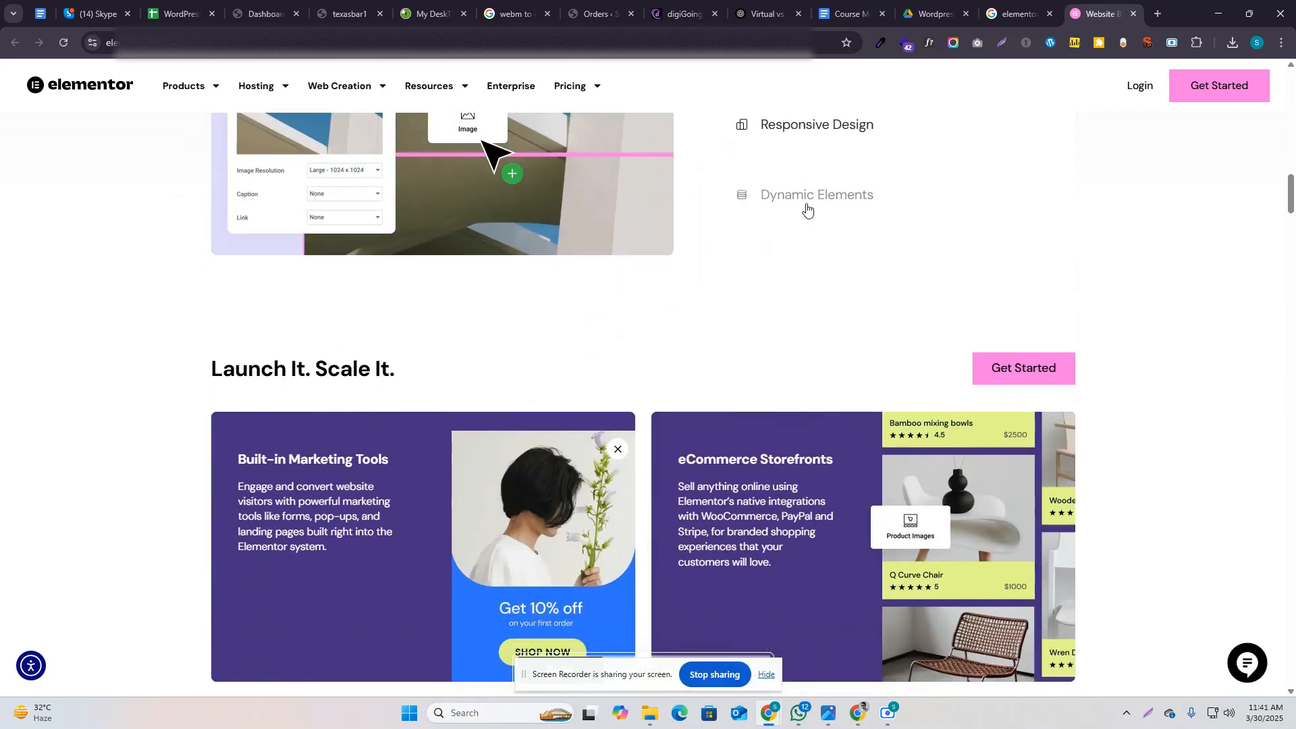
left_click(810, 209)
scroll(843, 257, "down", 2)
scroll(451, 367, "up", 4)
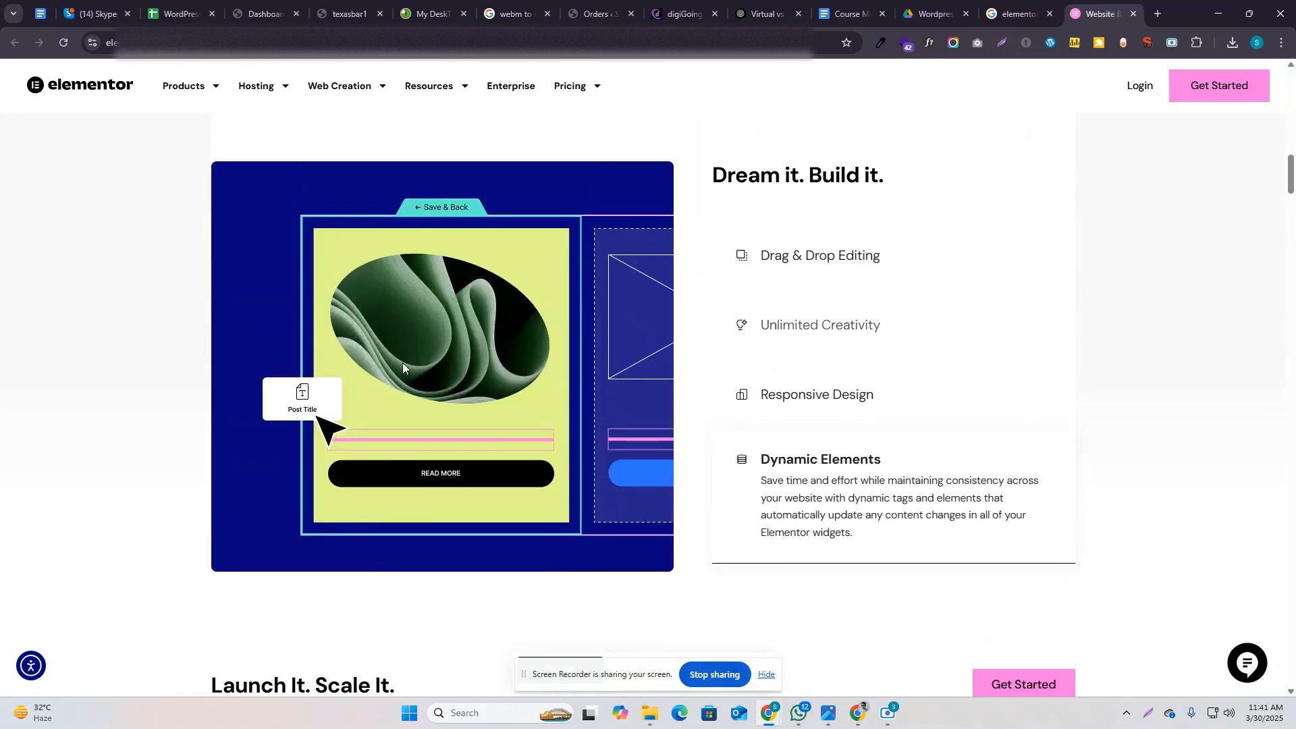
Step: Examine the hosting, AI and remaining sections of the Elementor home page down to the footer, and return to the beginning
scroll(374, 390, "down", 7)
scroll(374, 391, "down", 10)
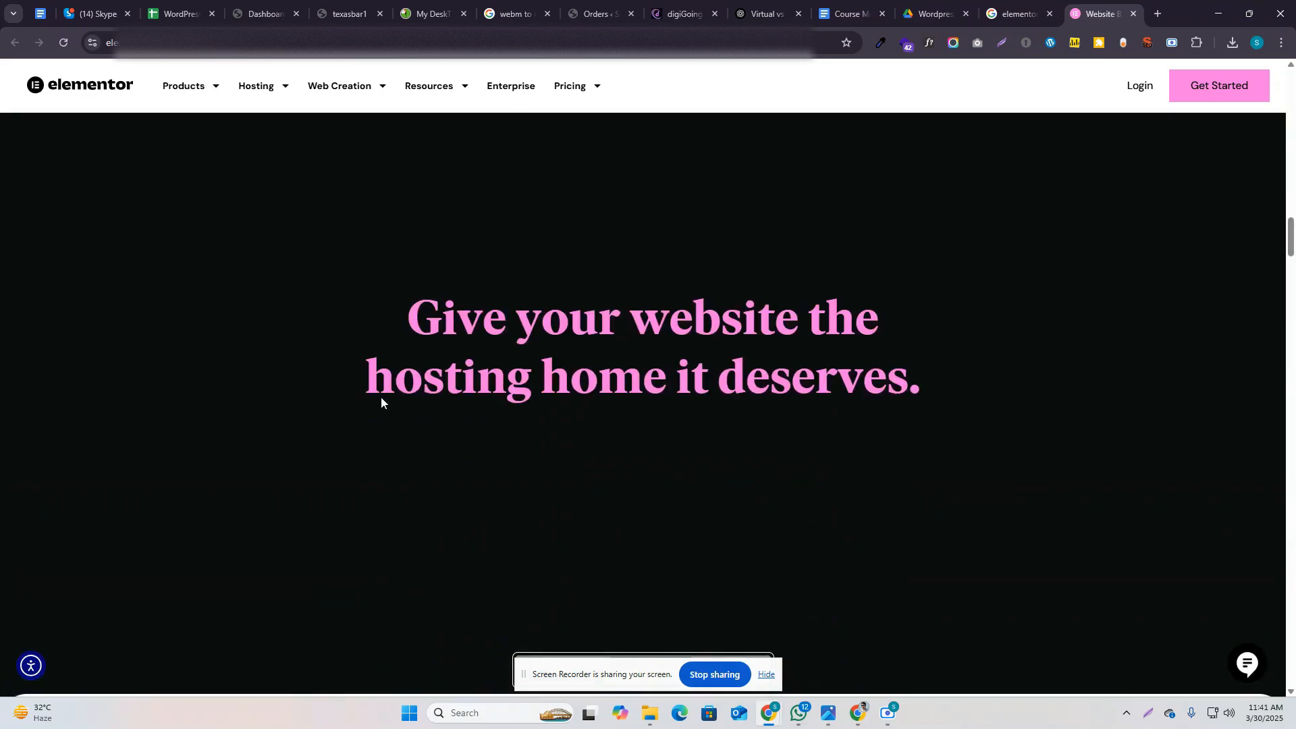
scroll(389, 388, "down", 8)
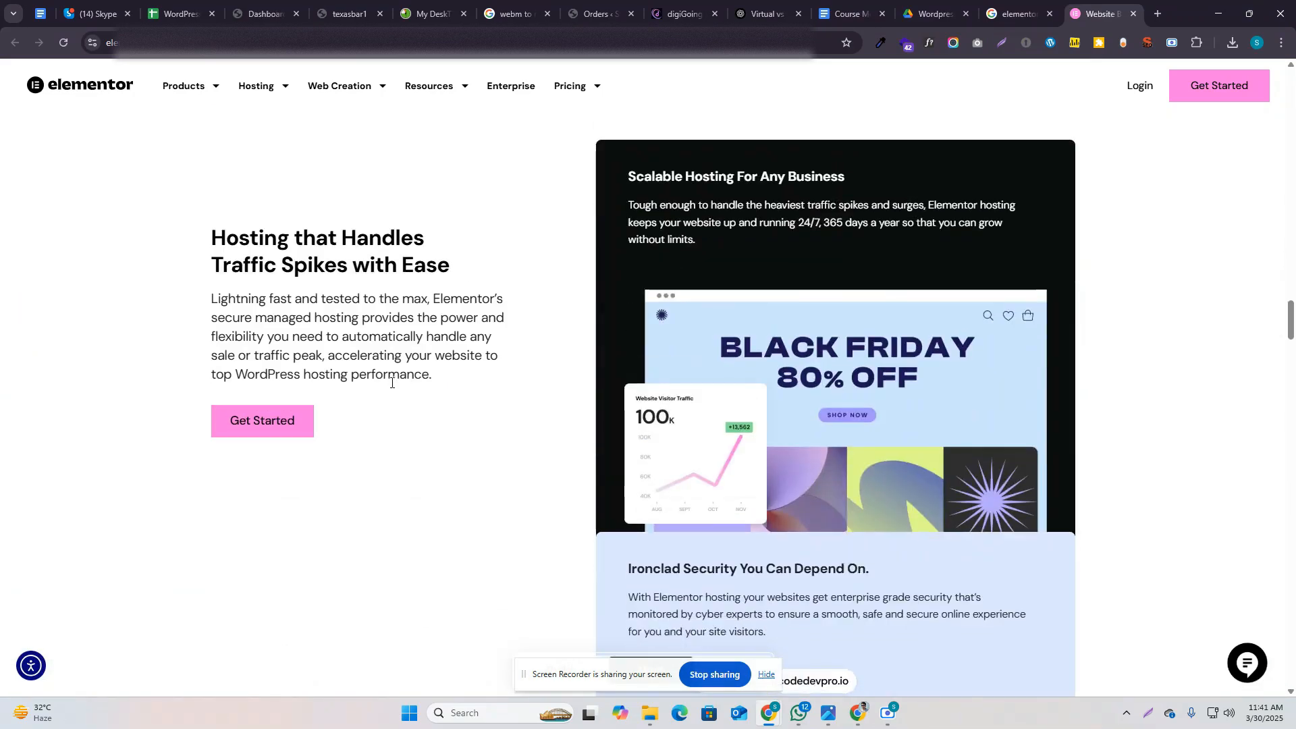
scroll(453, 372, "down", 15)
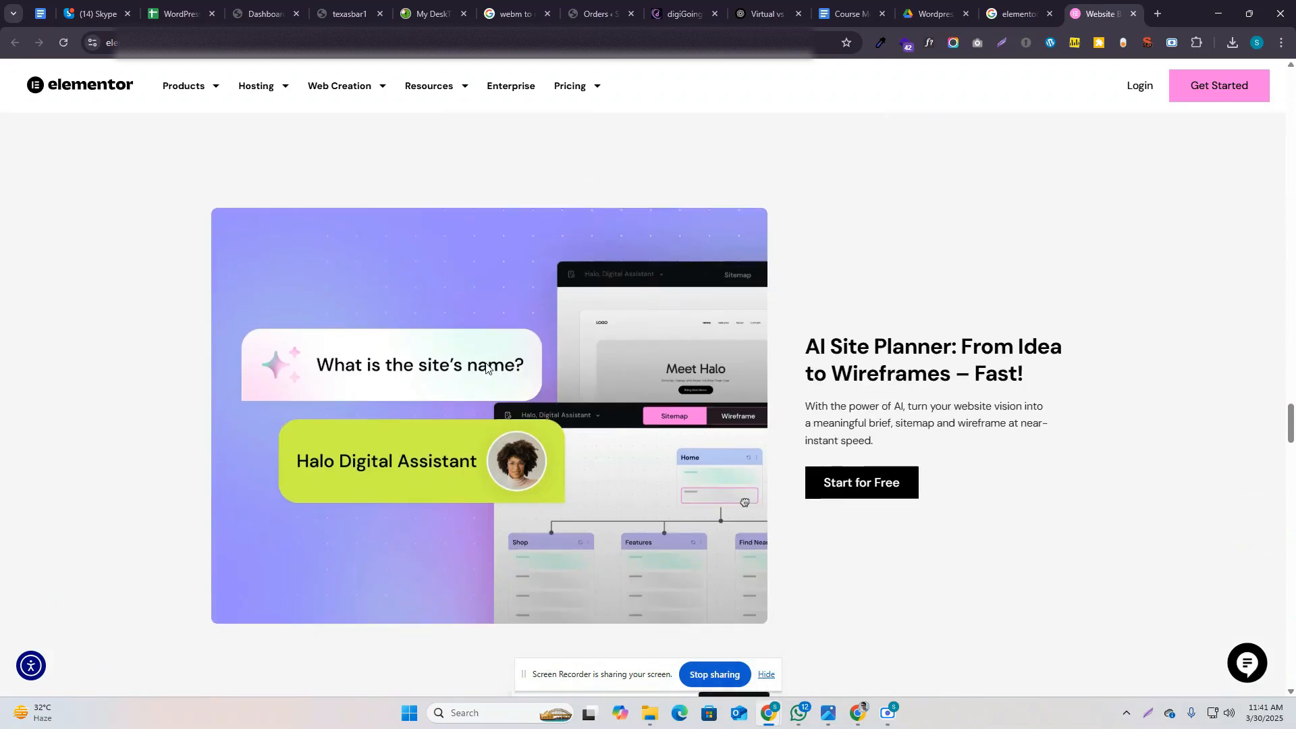
scroll(776, 514, "down", 20)
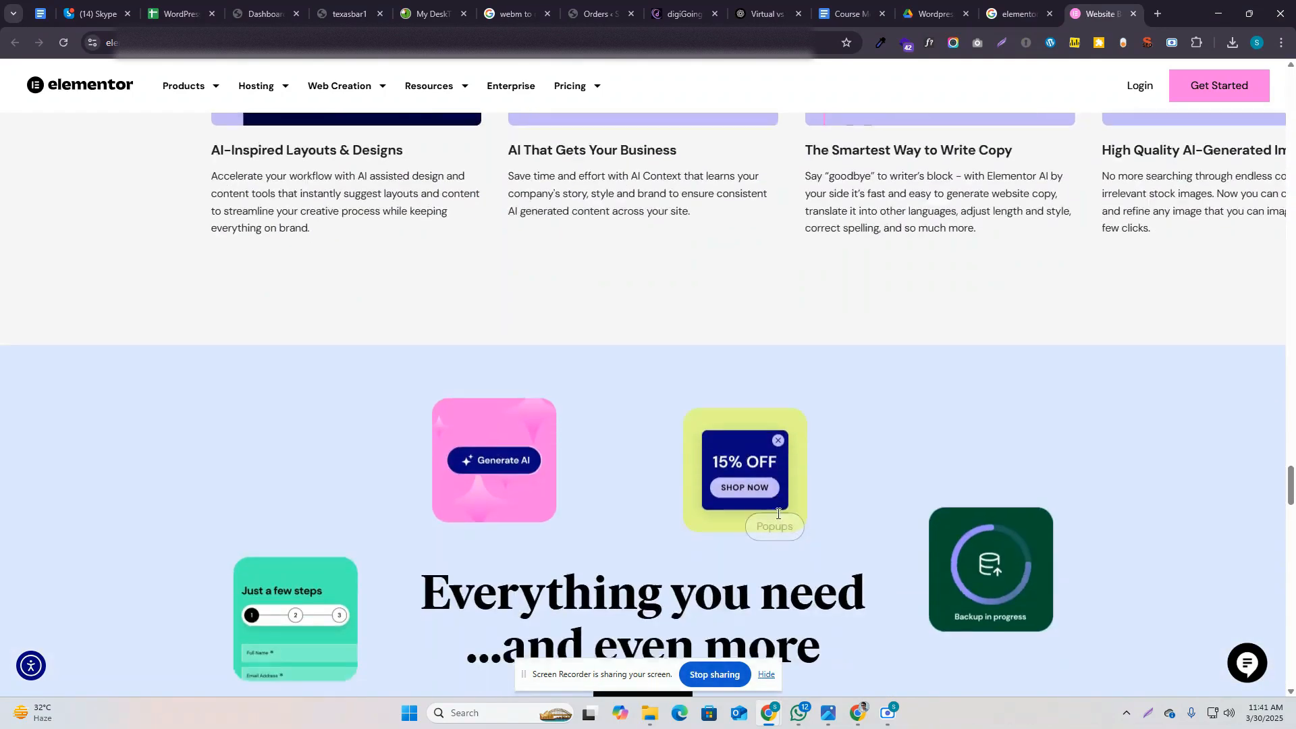
scroll(895, 498, "down", 15)
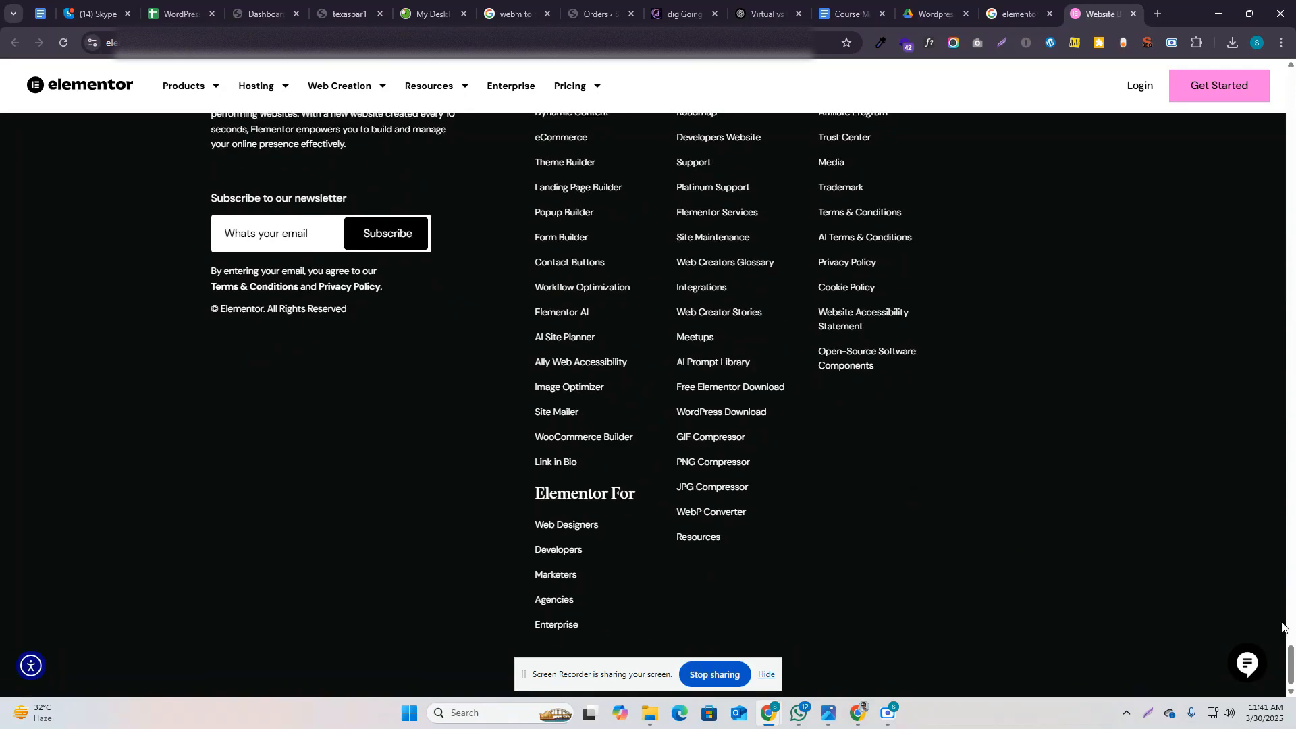
left_click_drag(1292, 651, 1292, 79)
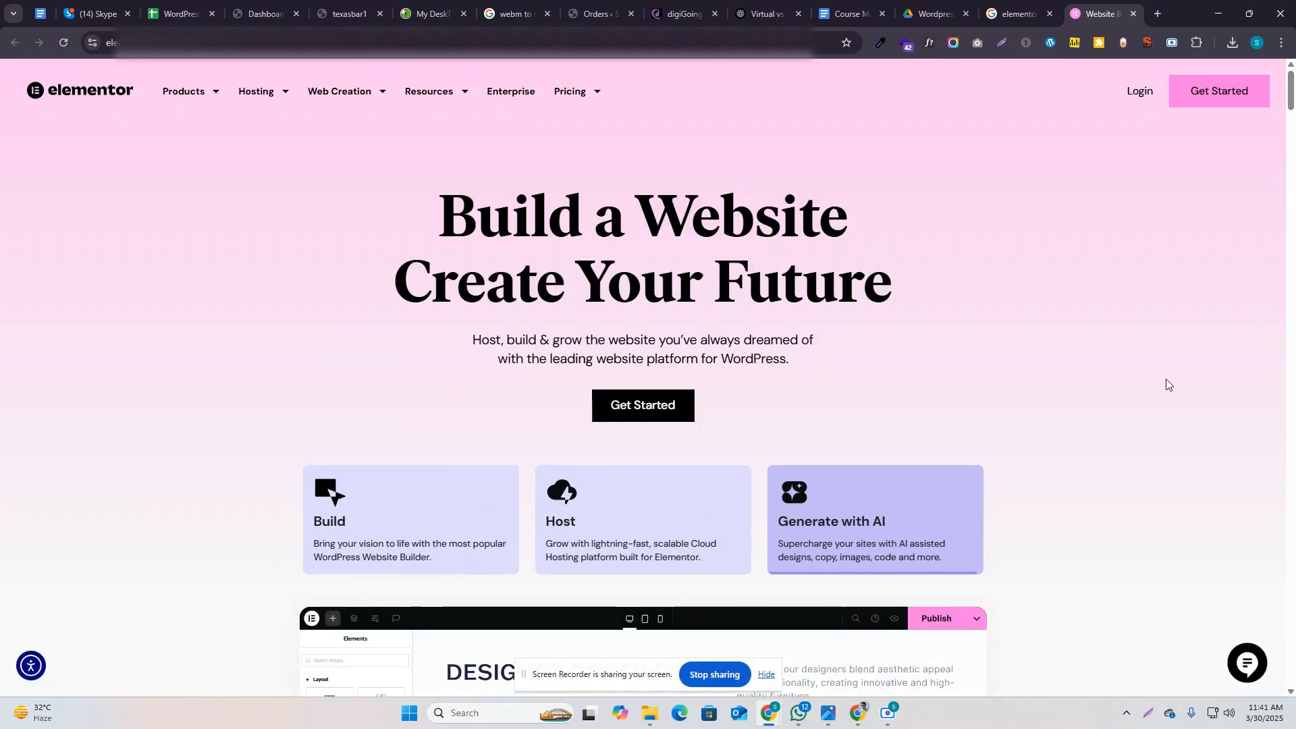
Step: Open the pricing for the Page Builder Pro Plugin and examine the prices and features of its plans
mouse_move(570, 98)
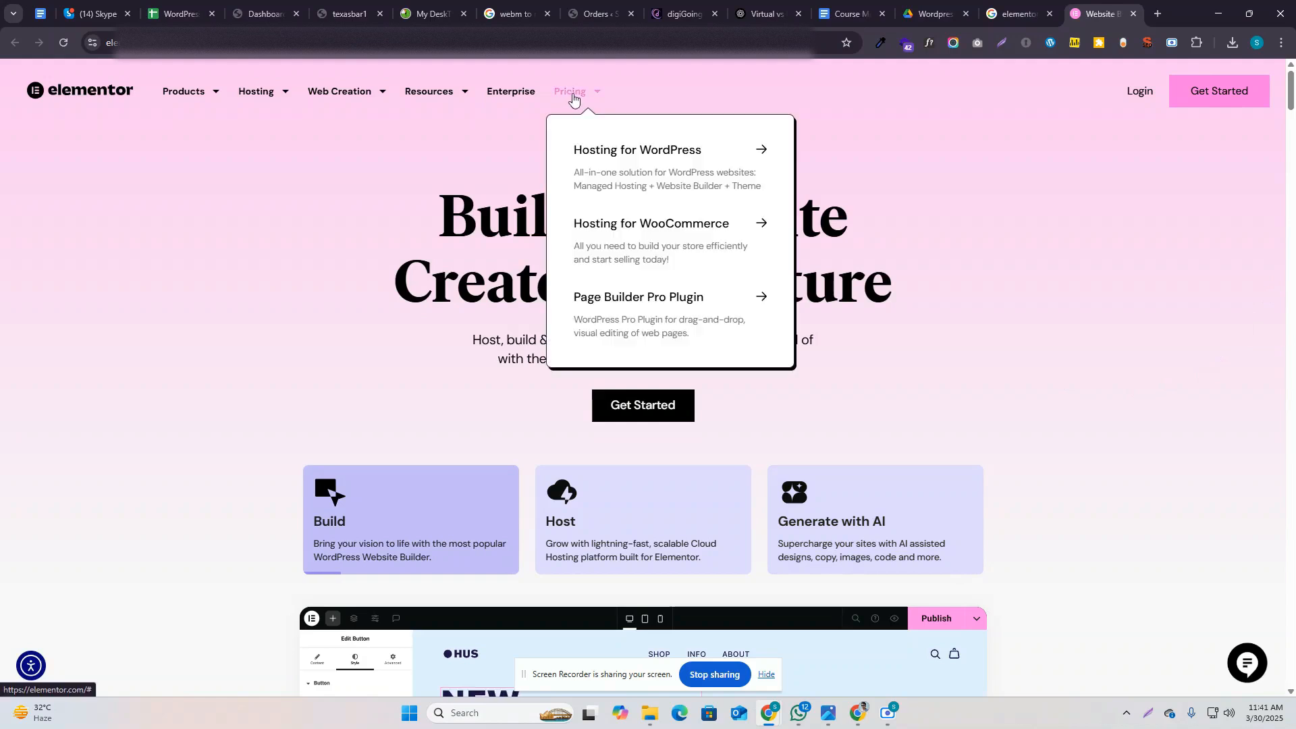
scroll(990, 248, "down", 3)
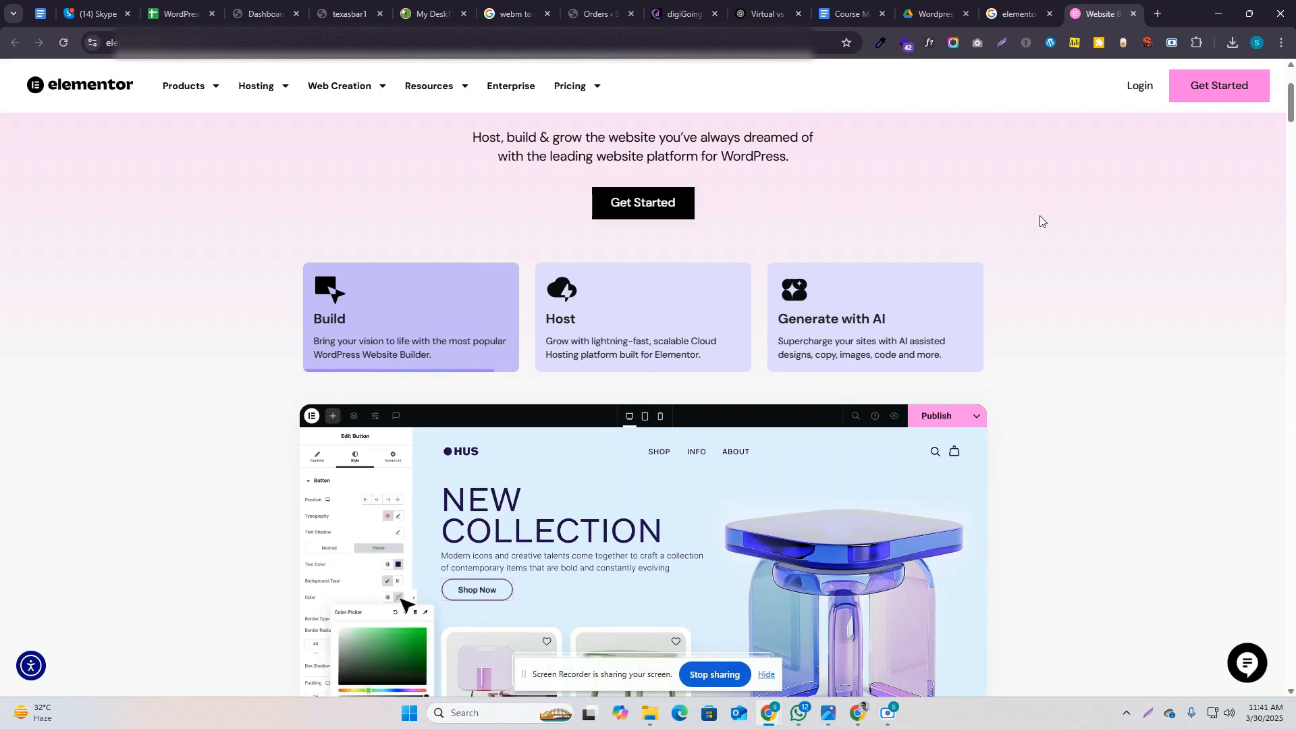
scroll(1077, 284, "down", 5)
scroll(1071, 269, "up", 8)
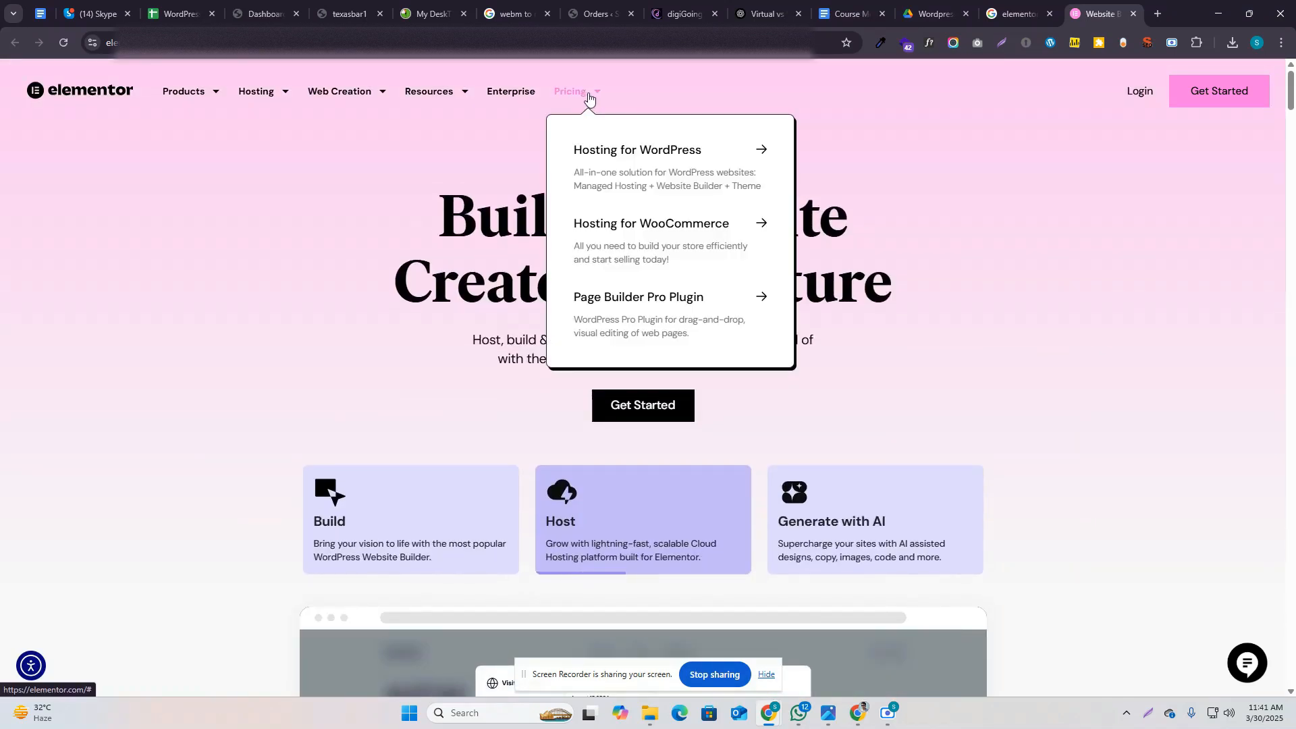
left_click(638, 307)
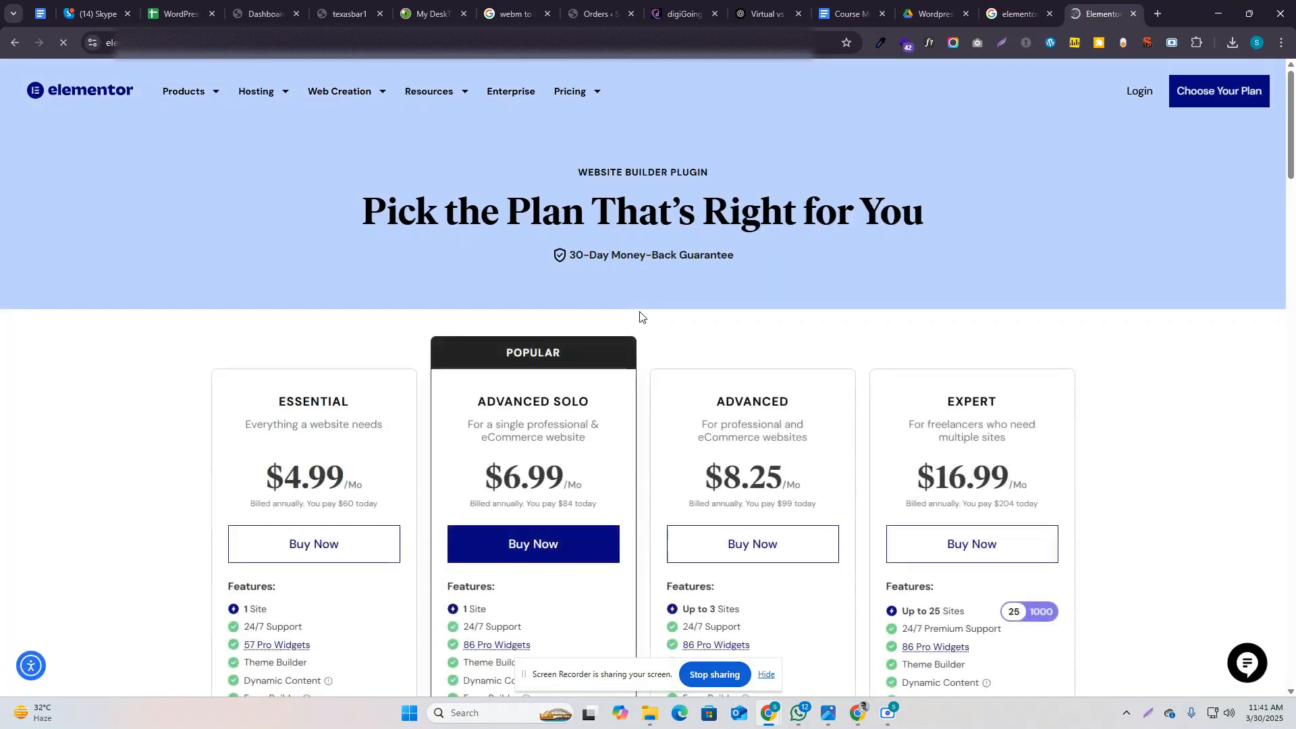
scroll(640, 316, "down", 2)
scroll(341, 337, "up", 2)
scroll(370, 255, "down", 3)
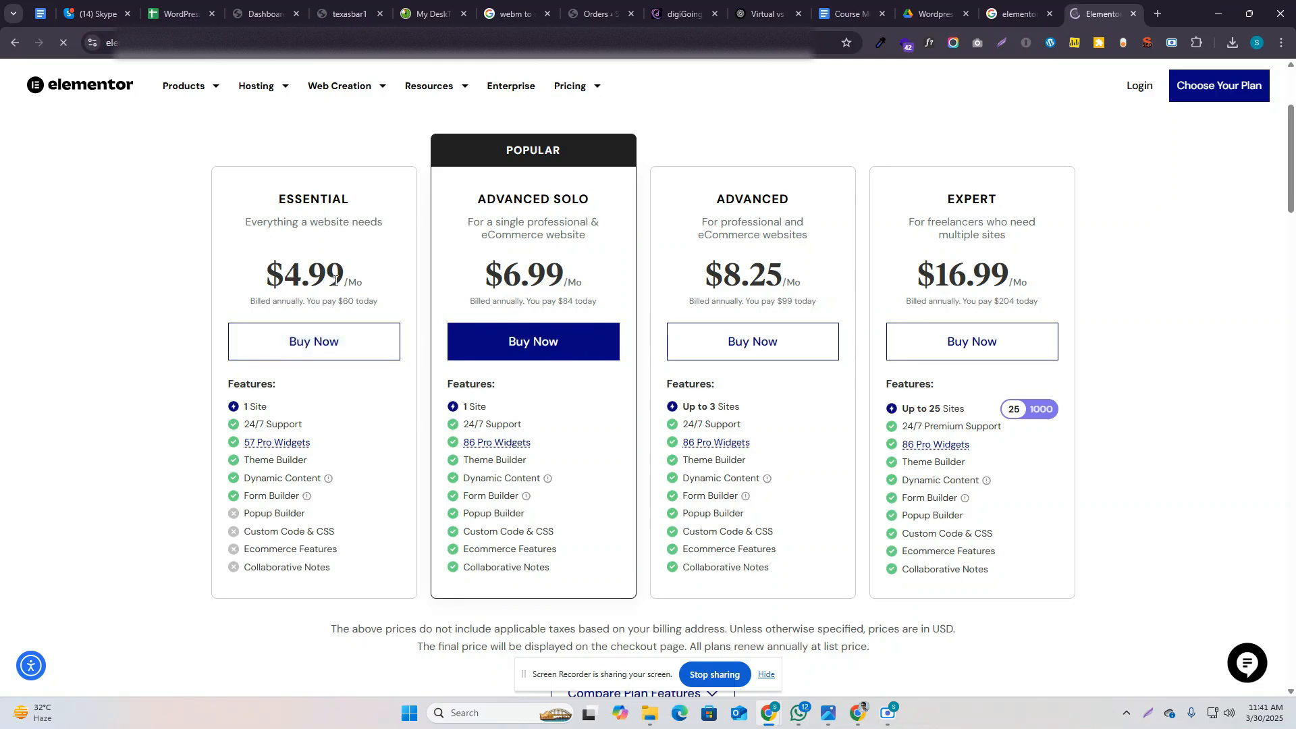
Step: Examine the Essential plan's monthly price and annual billing note
left_click_drag(348, 272, 286, 269)
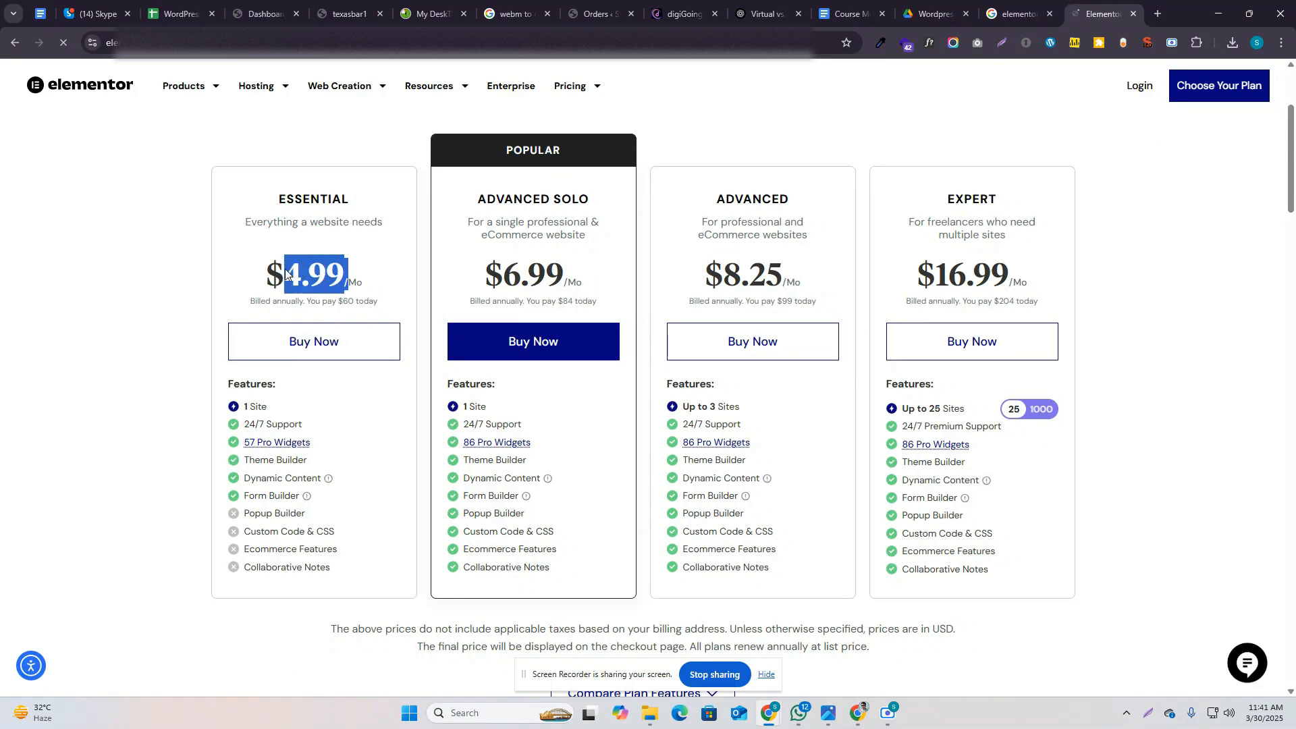
left_click(359, 272)
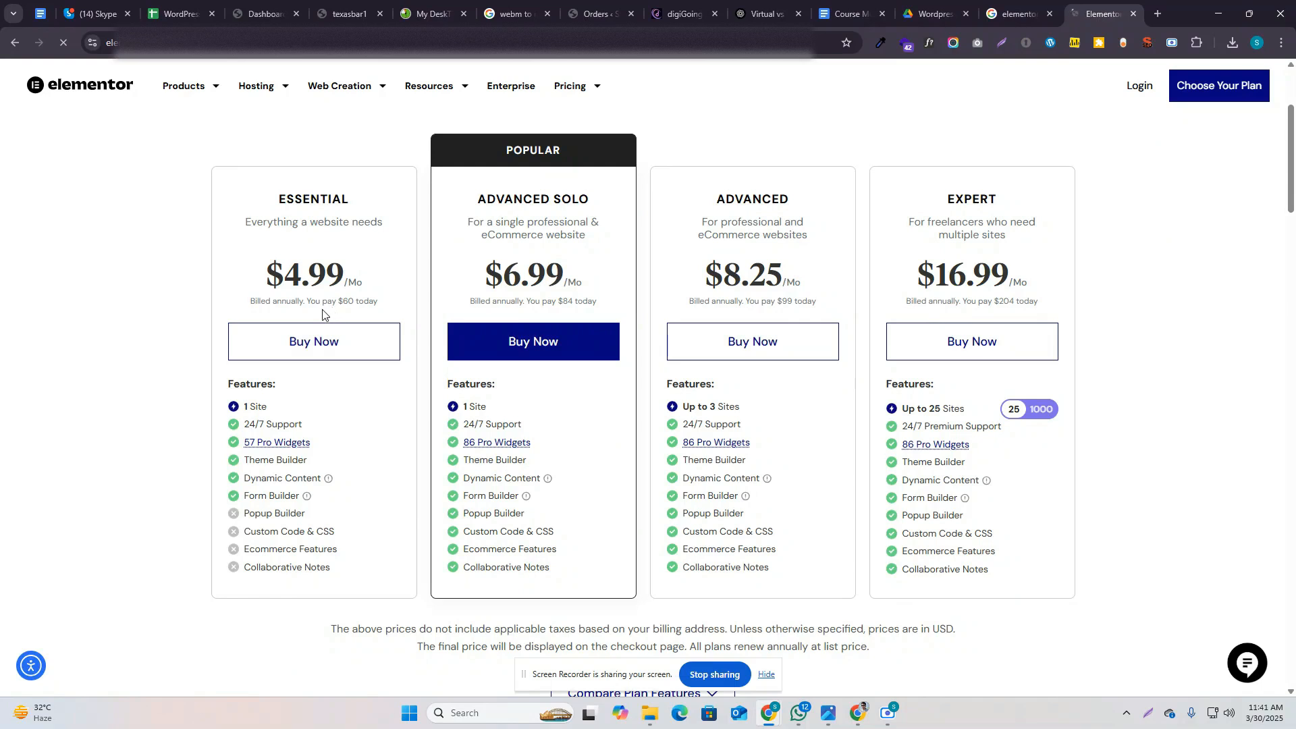
left_click(355, 342)
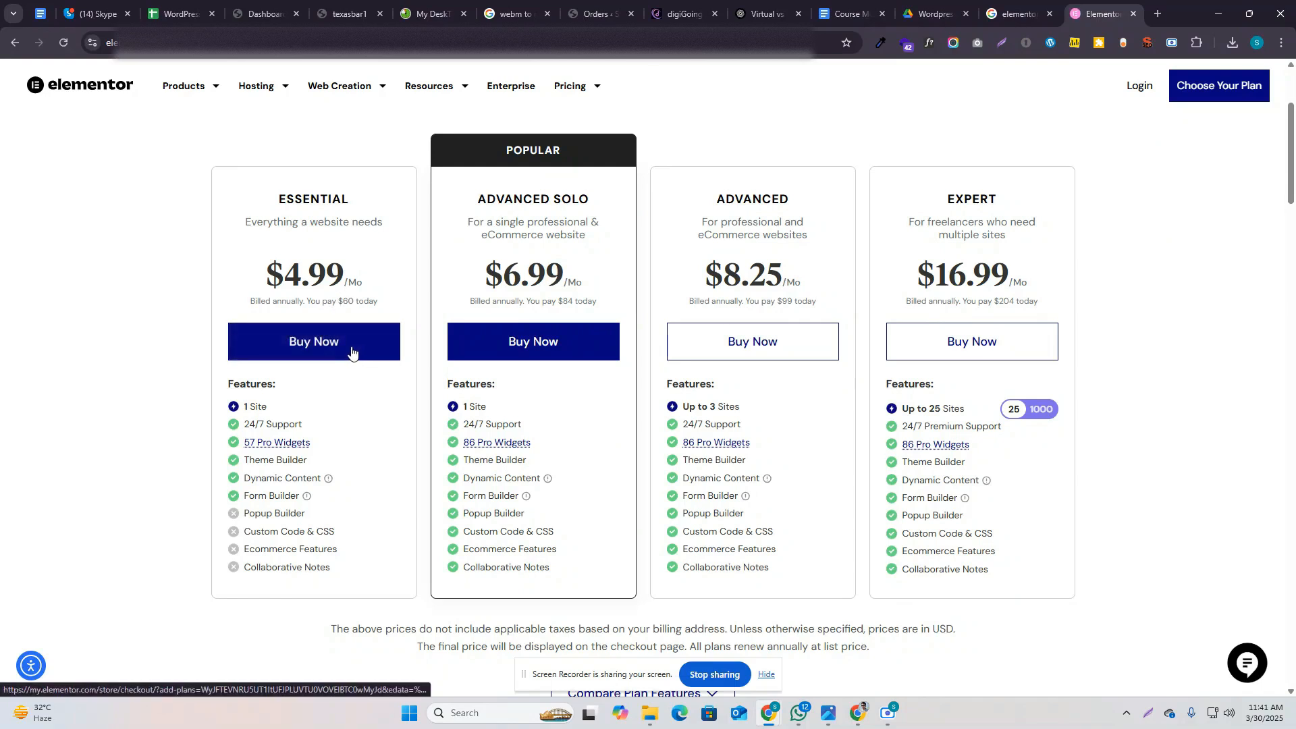
mouse_move(871, 715)
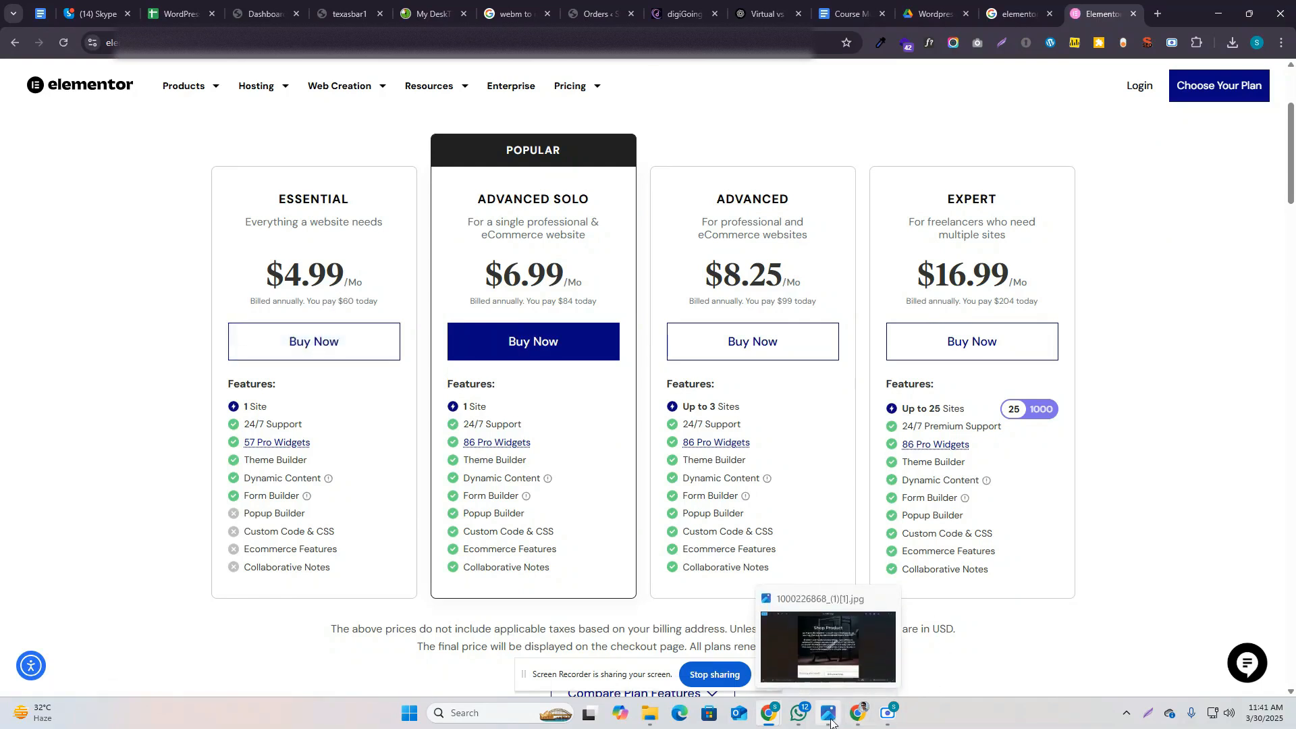
left_click(887, 716)
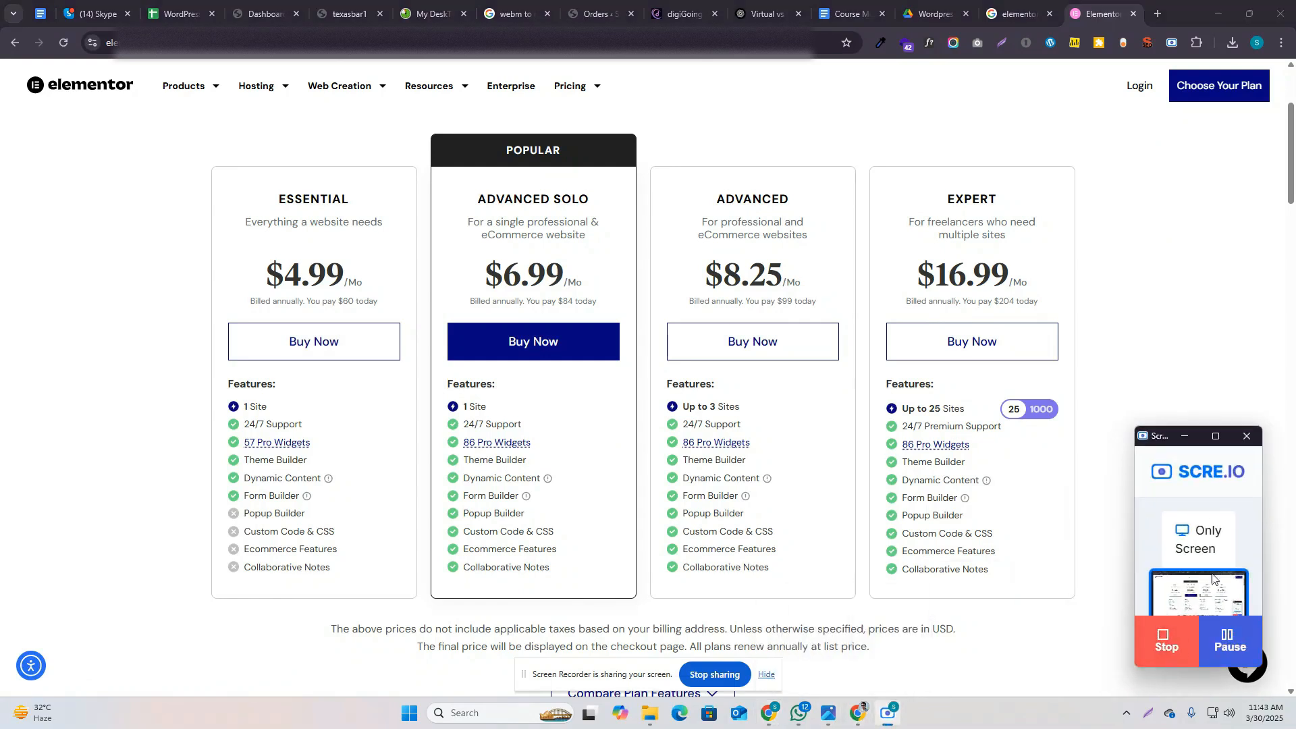
left_click(1185, 436)
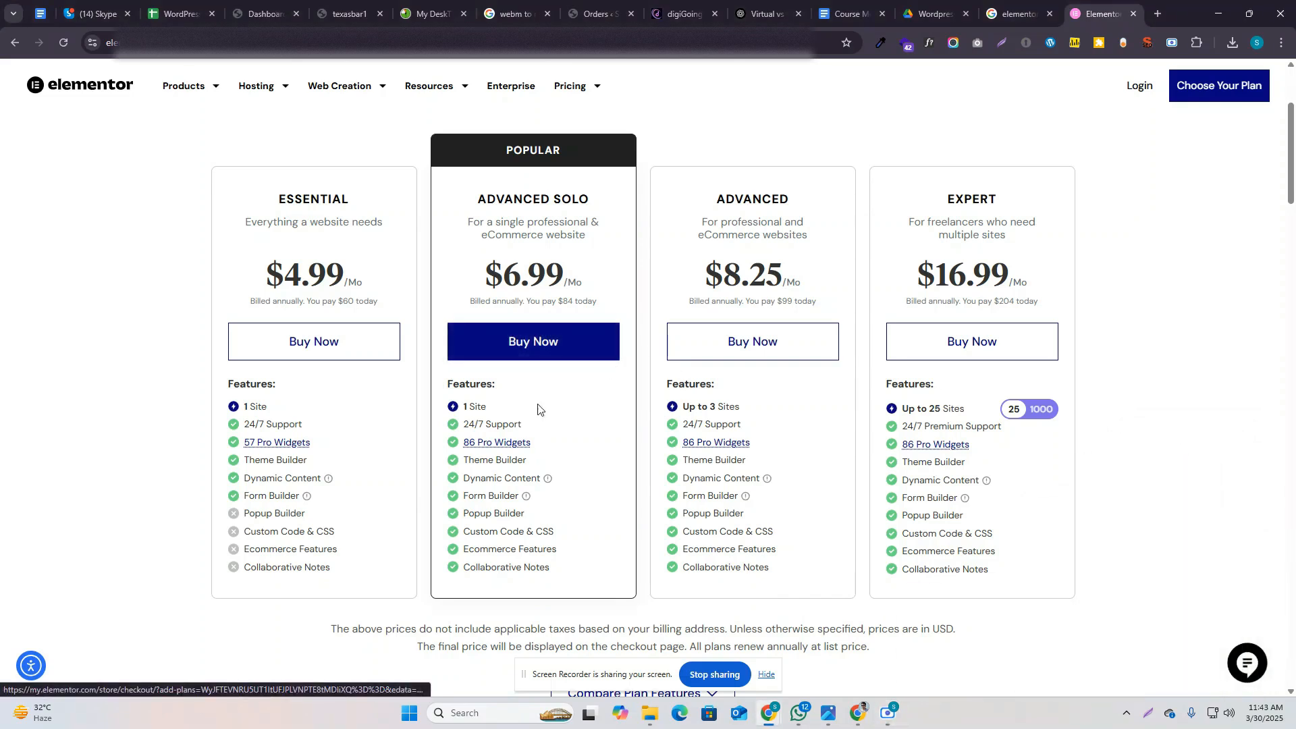
Step: Review the support, widgets and builder features included in the Essential plan
left_click_drag(262, 424, 324, 428)
left_click(374, 457)
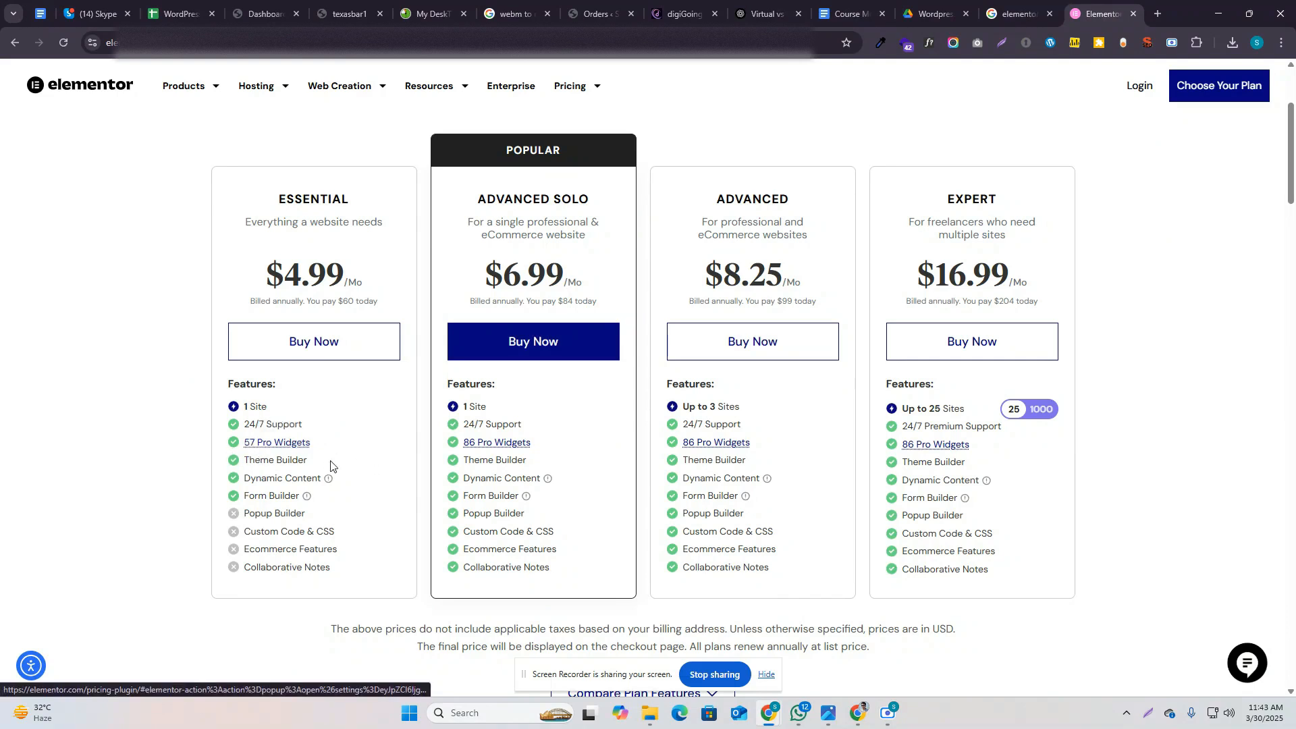
scroll(307, 550, "up", 2)
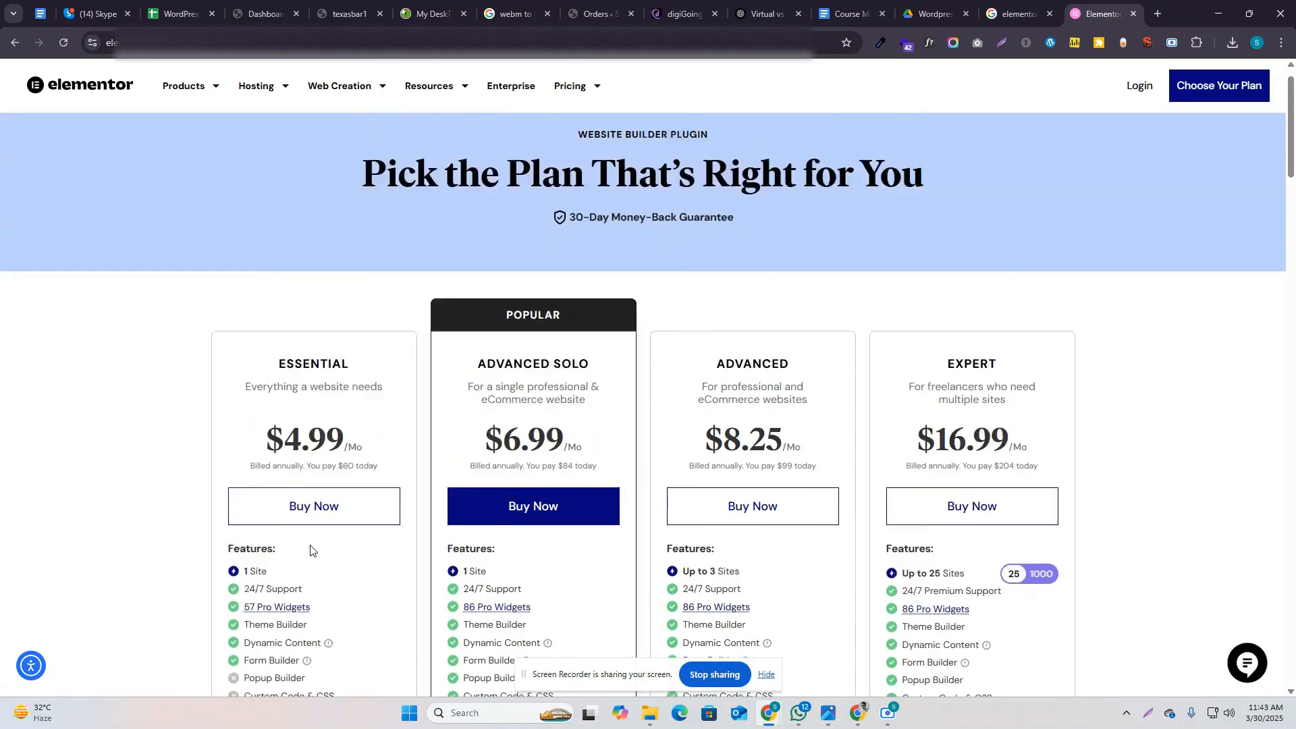
scroll(310, 546, "down", 2)
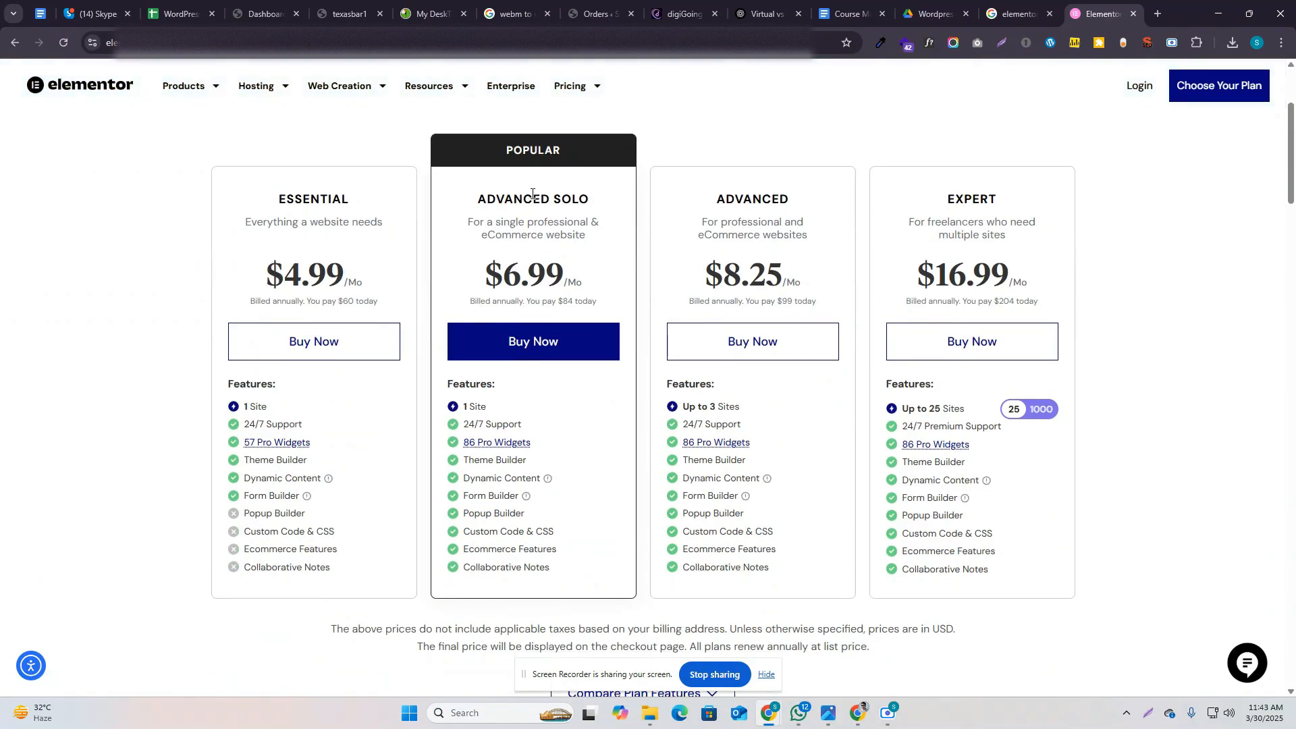
scroll(532, 193, "up", 2)
scroll(580, 363, "down", 2)
Step: Compare the monthly prices of the Advanced Solo and Advanced plans
left_click_drag(505, 272, 562, 271)
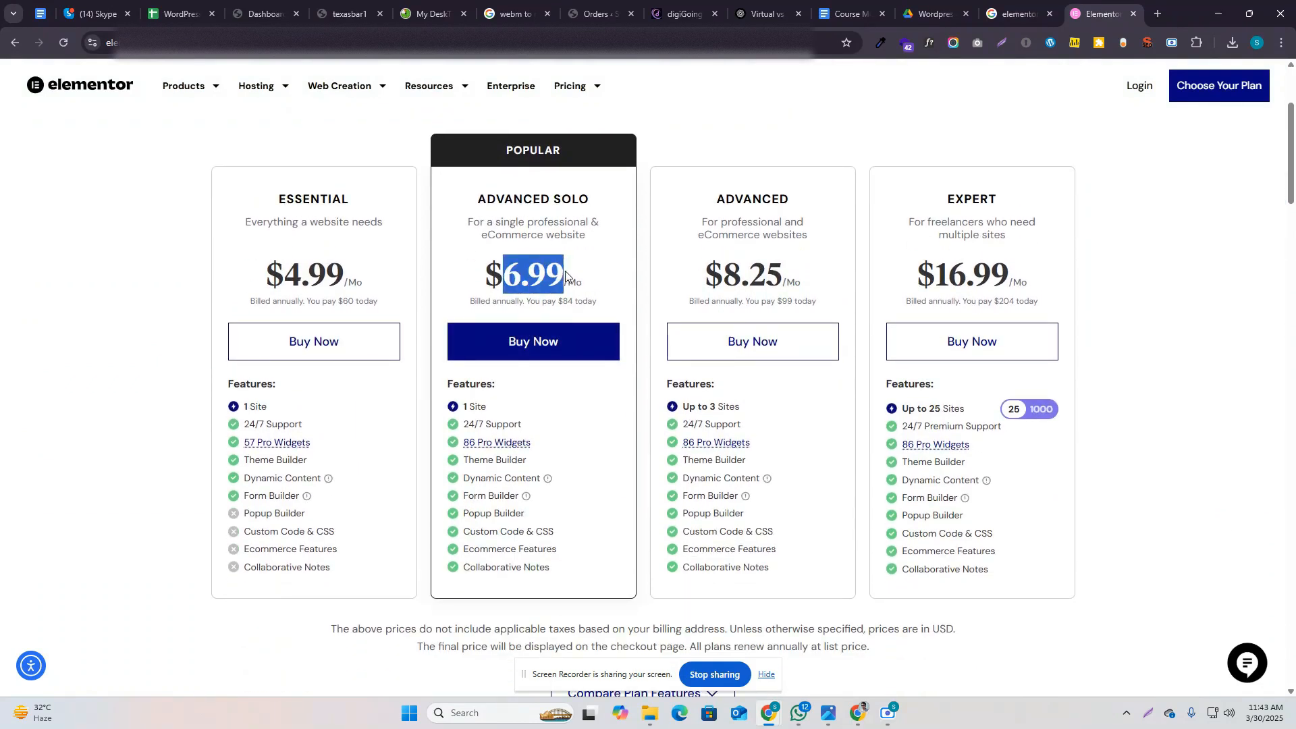
left_click(592, 272)
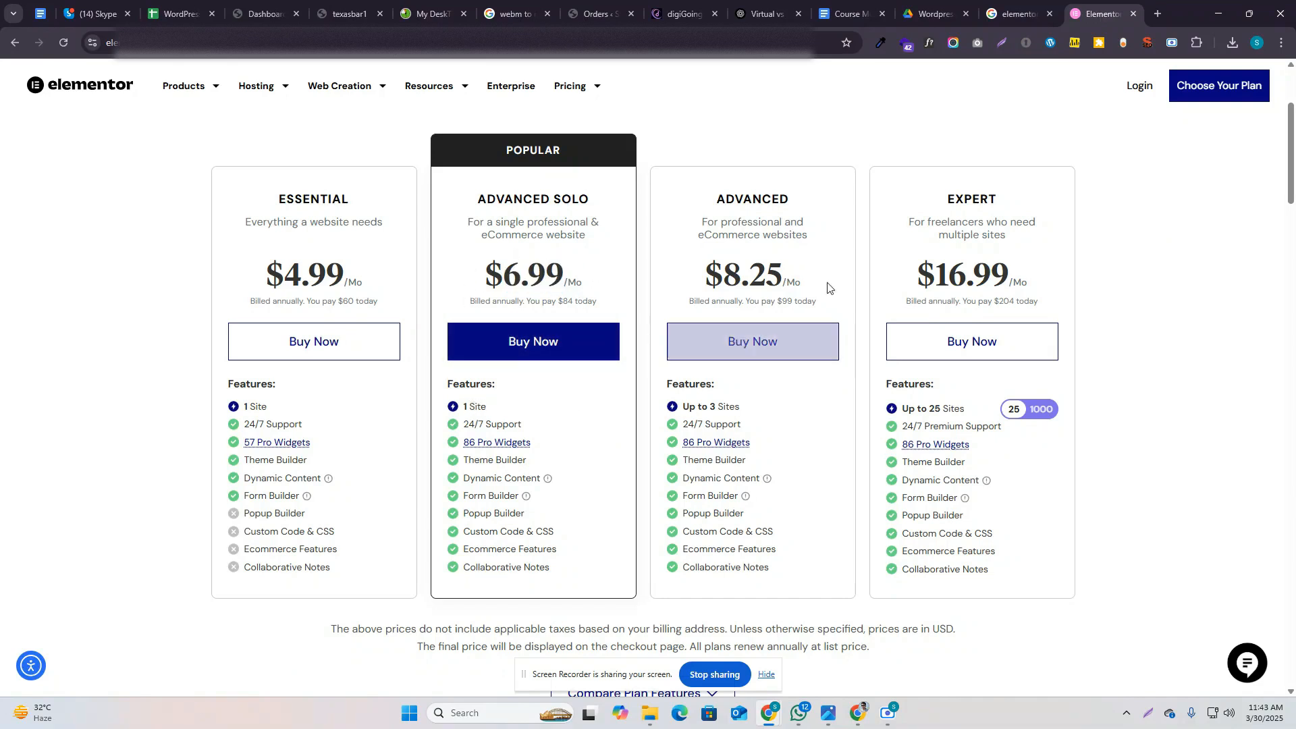
left_click_drag(712, 273, 791, 279)
left_click(709, 297)
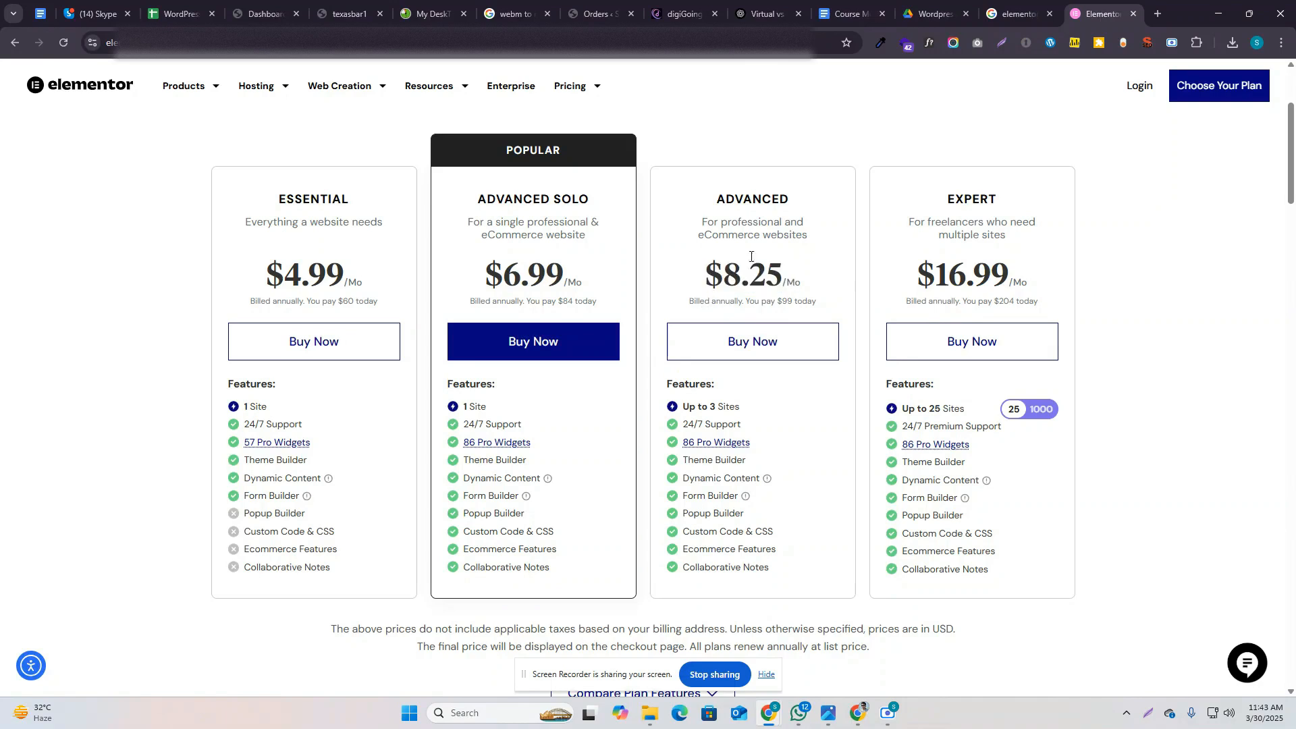
left_click_drag(724, 273, 783, 278)
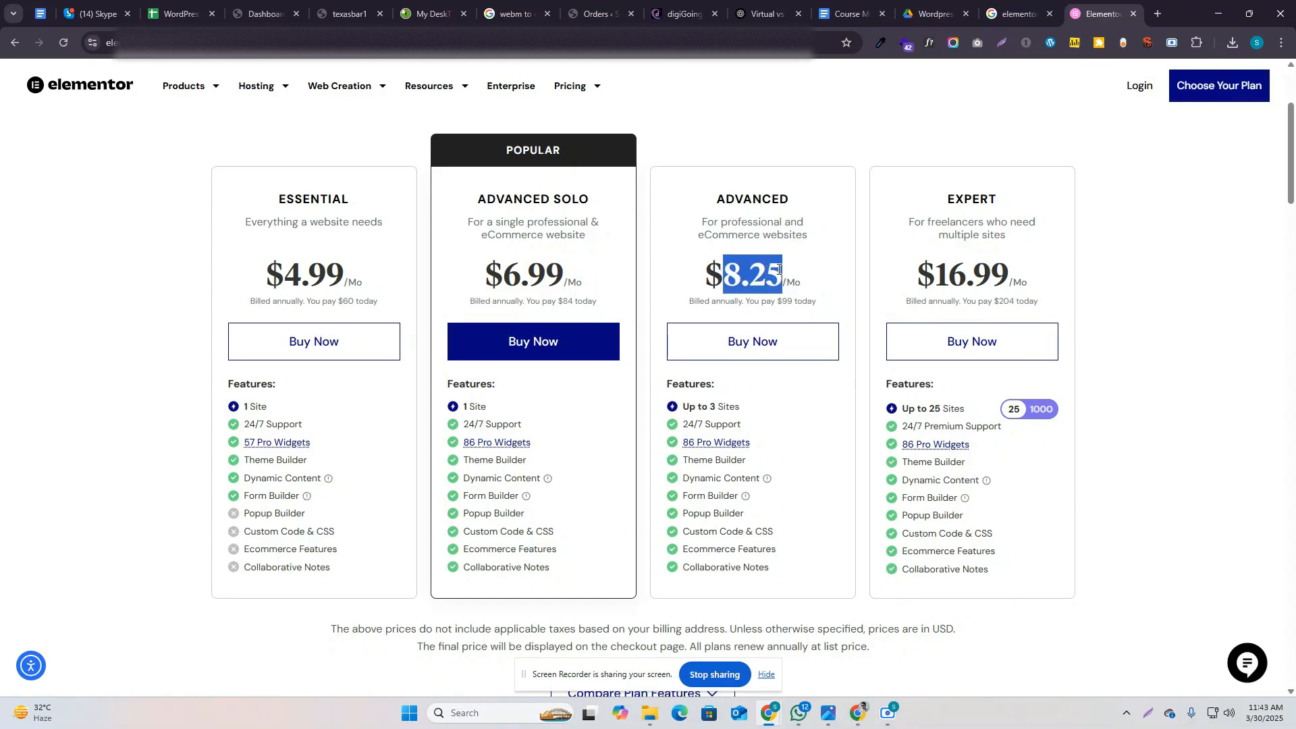
left_click(797, 217)
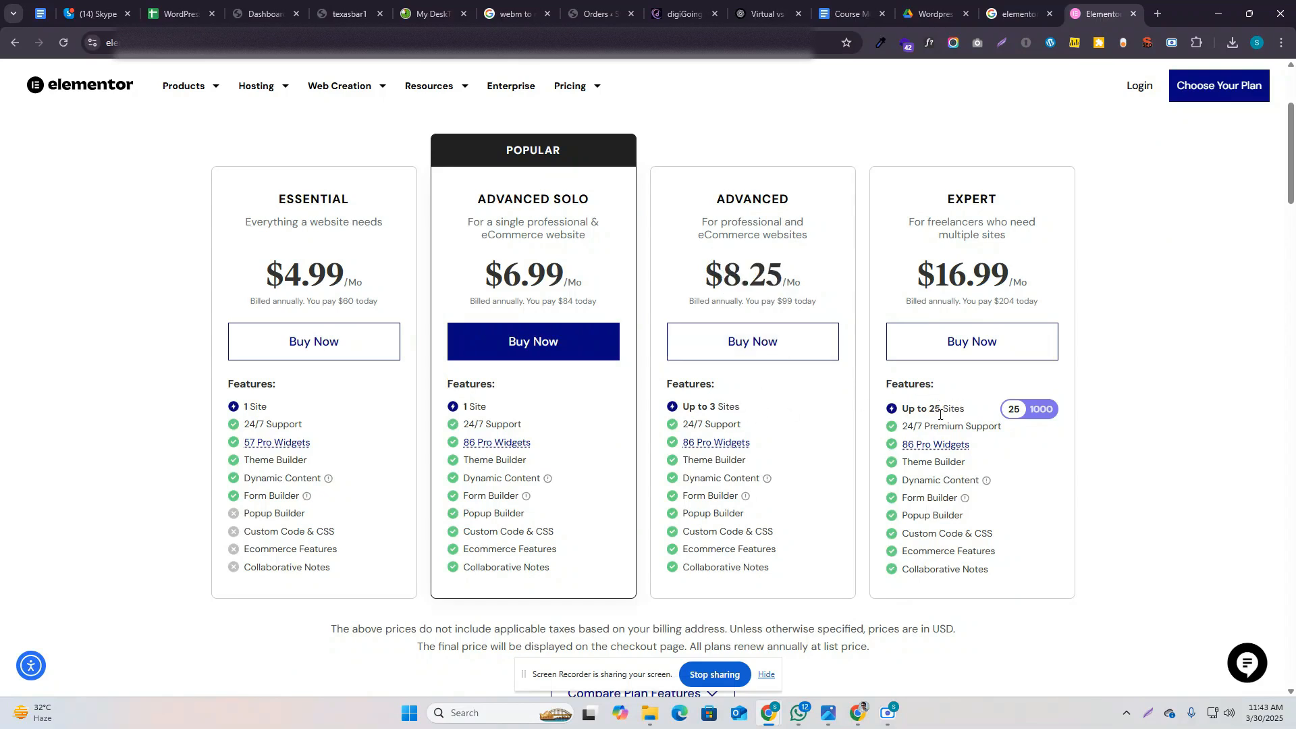
Step: Examine the Expert plan's monthly price and the number of sites it covers
left_click_drag(932, 271, 959, 271)
left_click(910, 260)
scroll(884, 354, "down", 5)
scroll(979, 384, "up", 6)
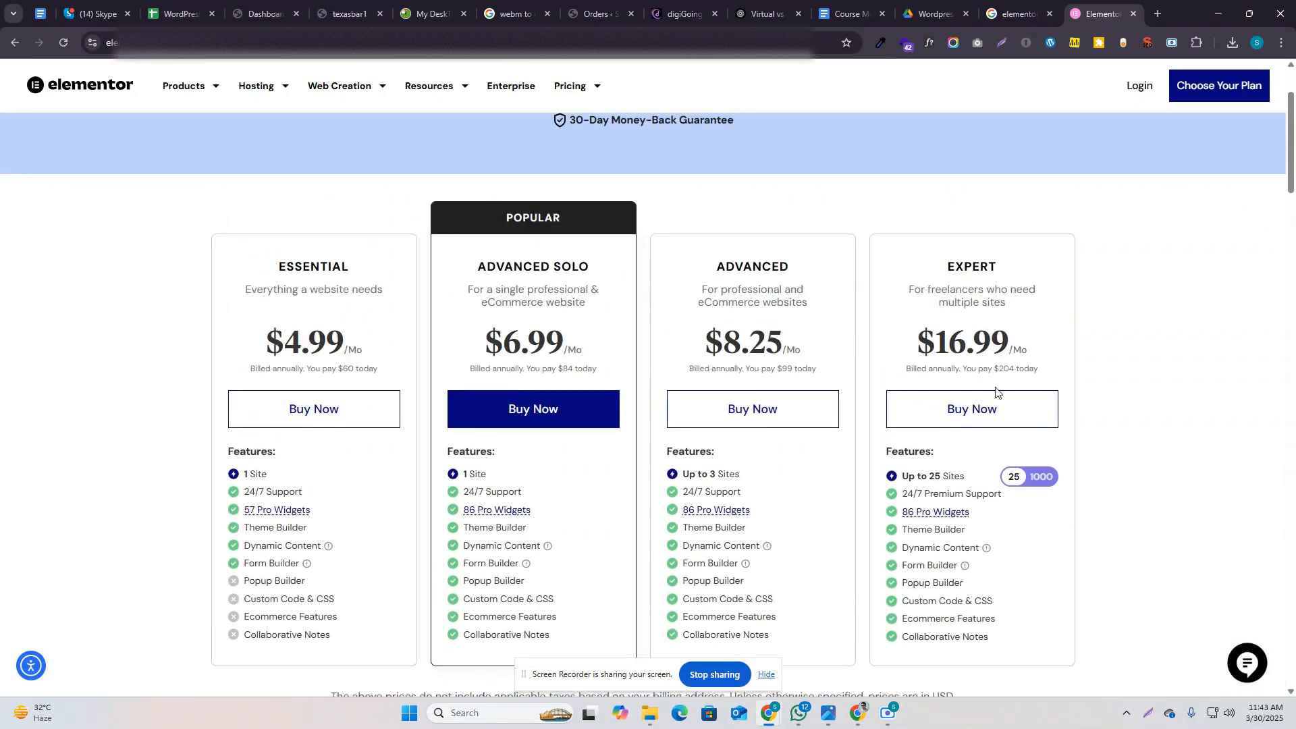
Step: Switch the Expert plan to the 1000-site option and examine its annual billing
left_click(1040, 481)
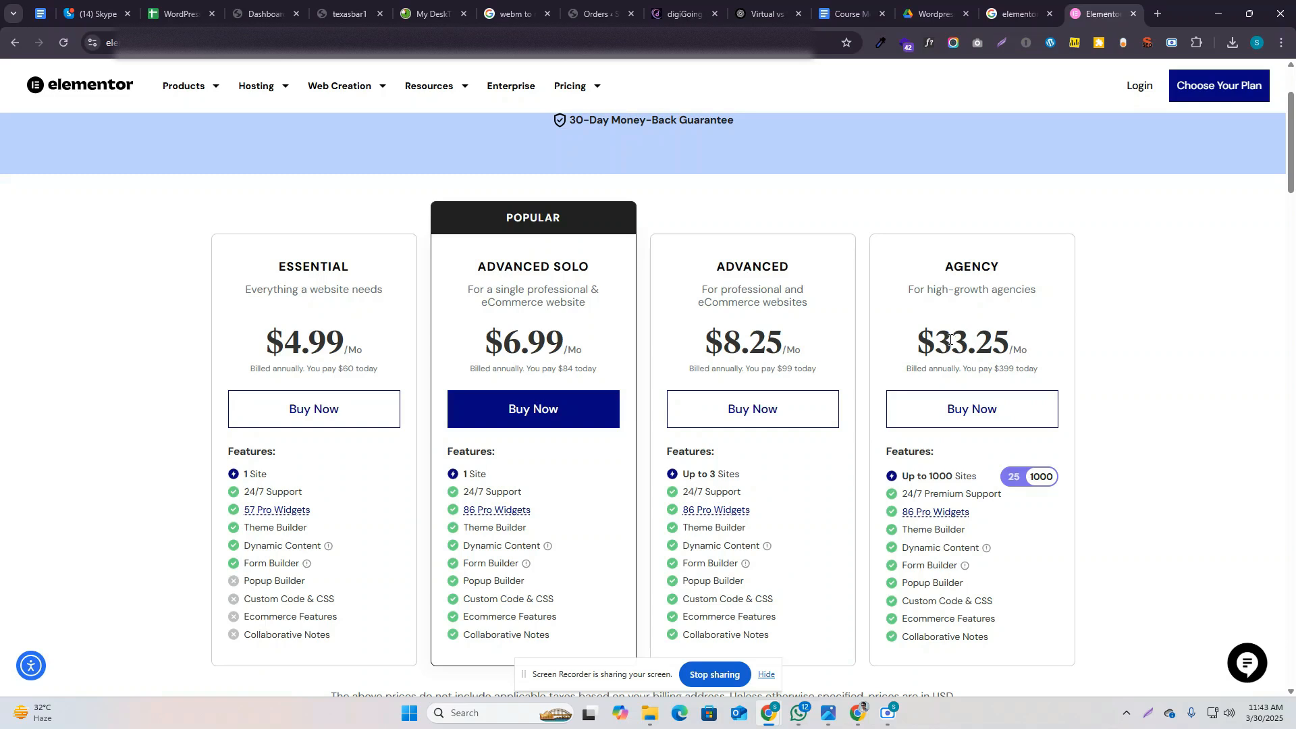
scroll(987, 336, "down", 1)
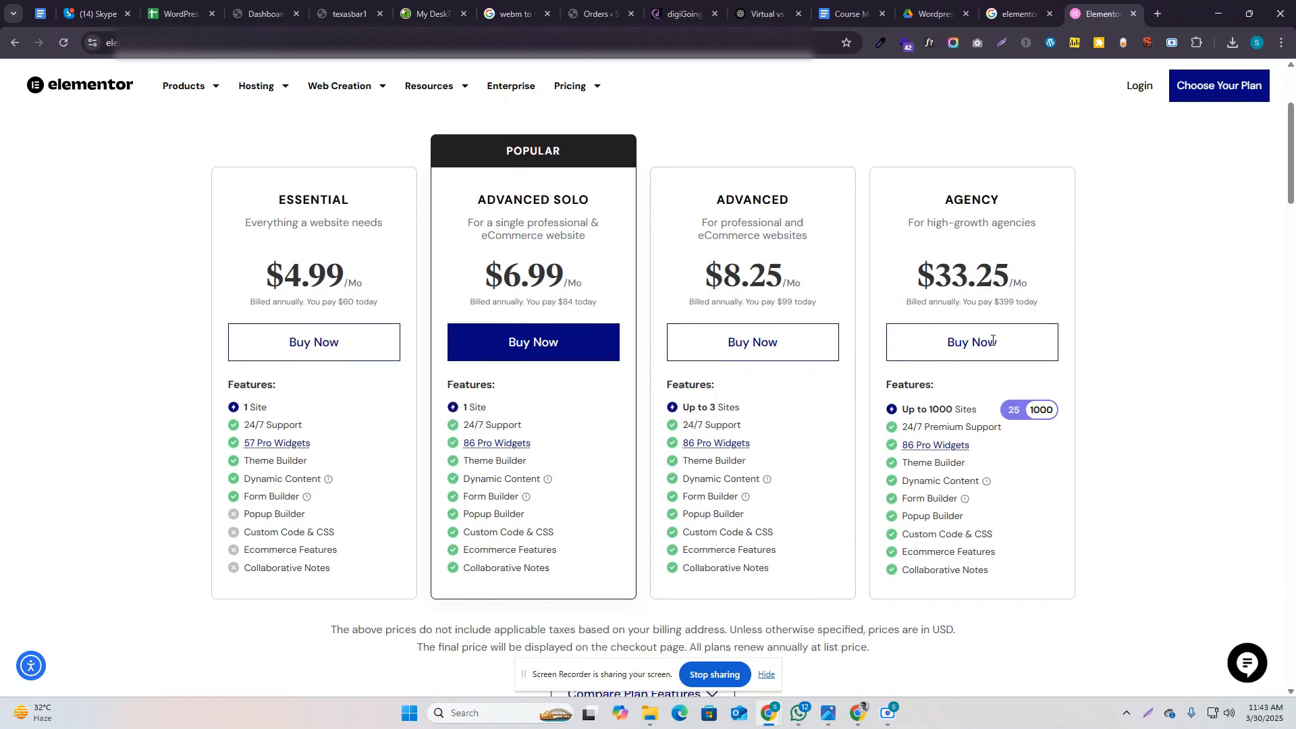
double_click(1005, 302)
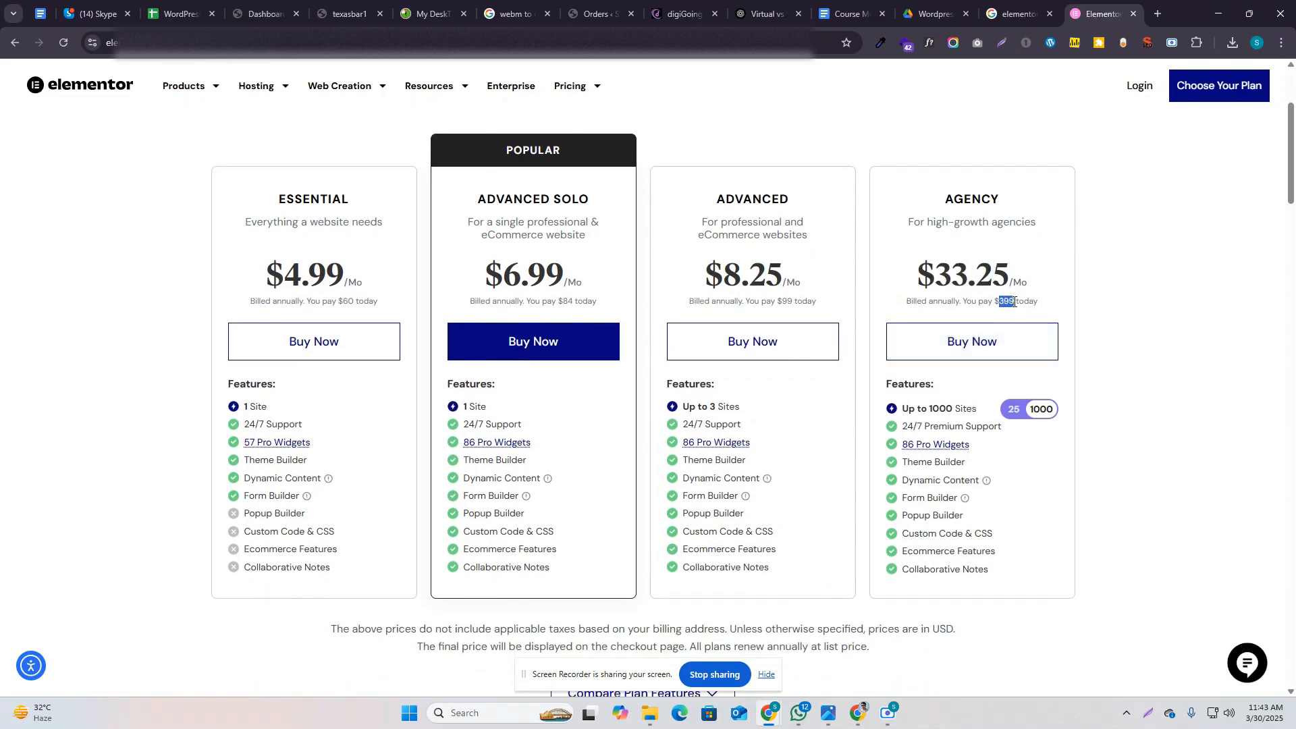
left_click(943, 300)
Step: Examine the customer statistics and testimonials below the plans, and return to the beginning of the pricing page
scroll(930, 317, "down", 6)
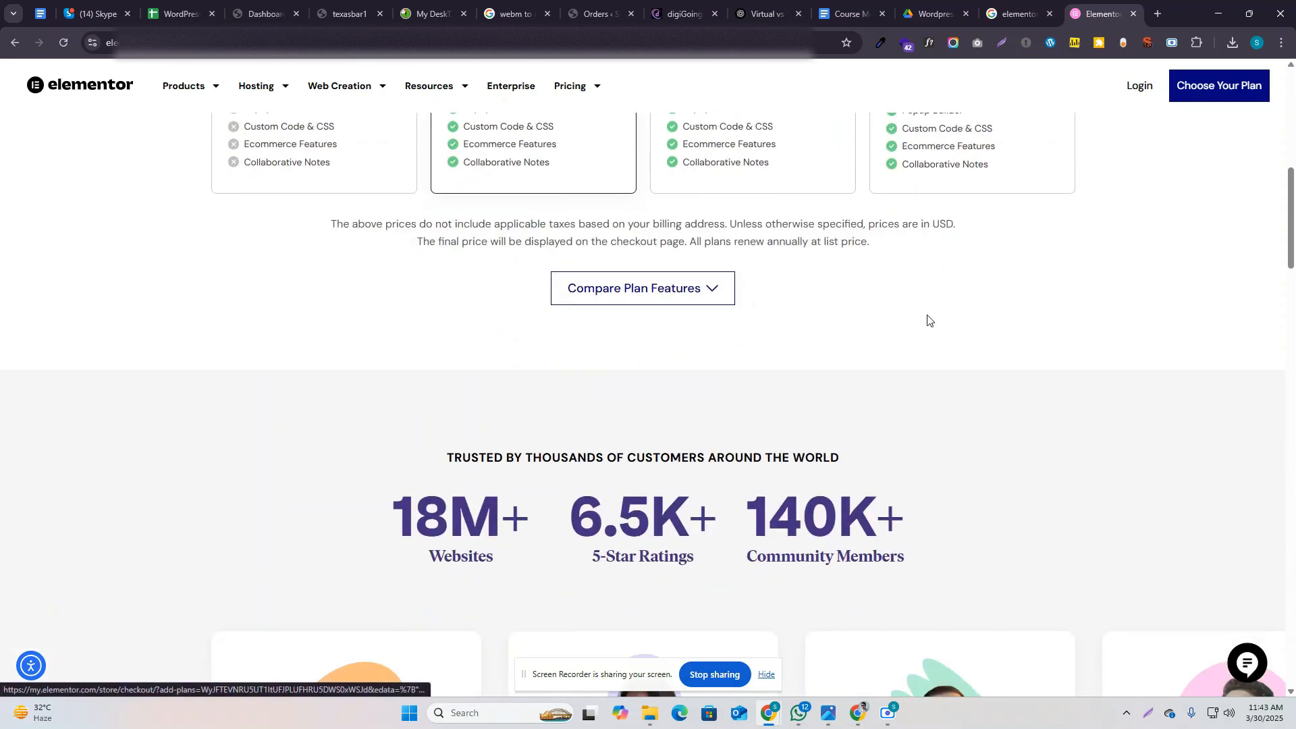
scroll(929, 318, "down", 1)
scroll(927, 316, "down", 3)
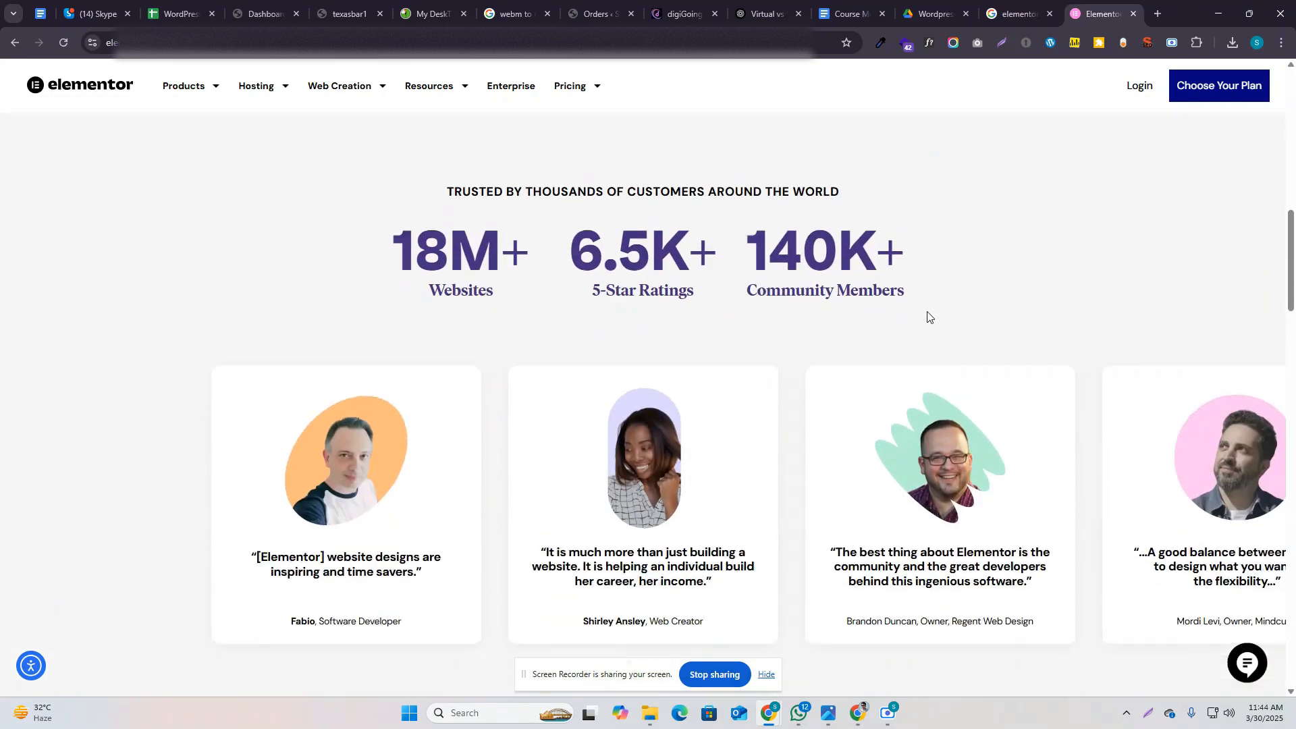
scroll(928, 303, "up", 13)
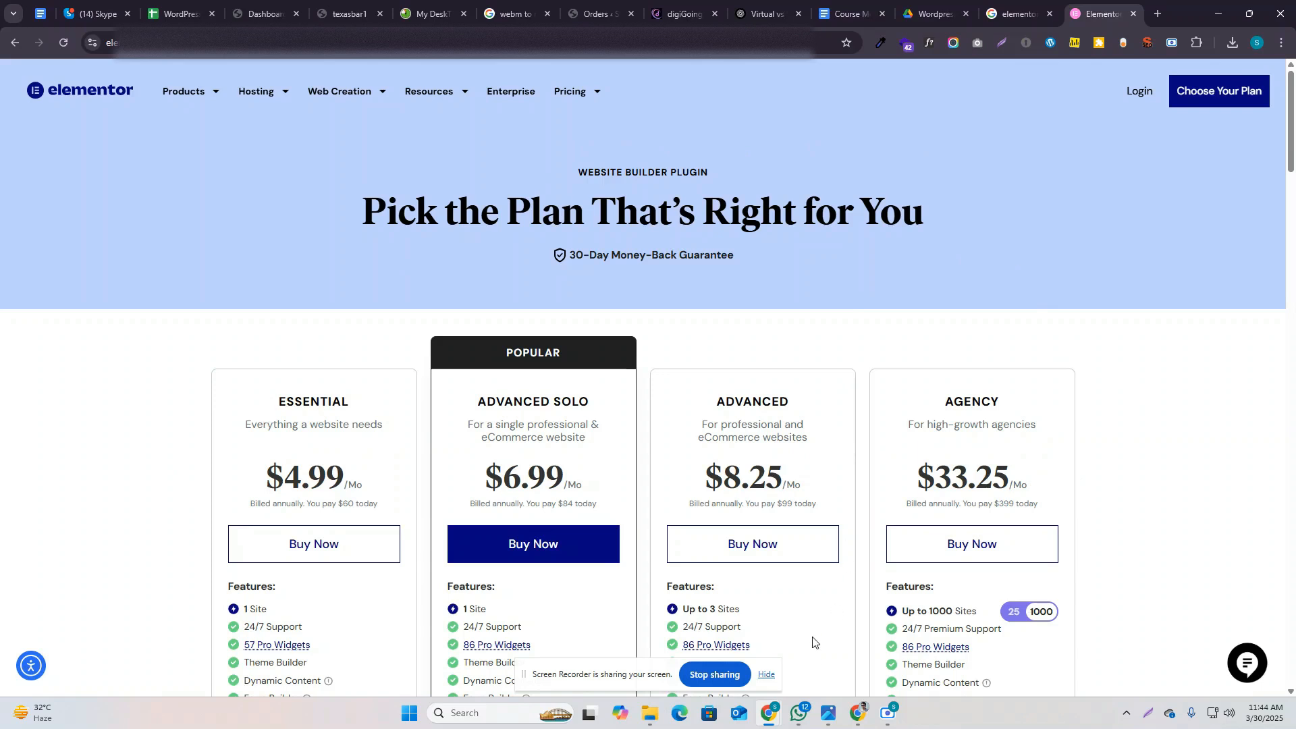
scroll(791, 553, "down", 10)
scroll(796, 550, "up", 10)
left_click(810, 544)
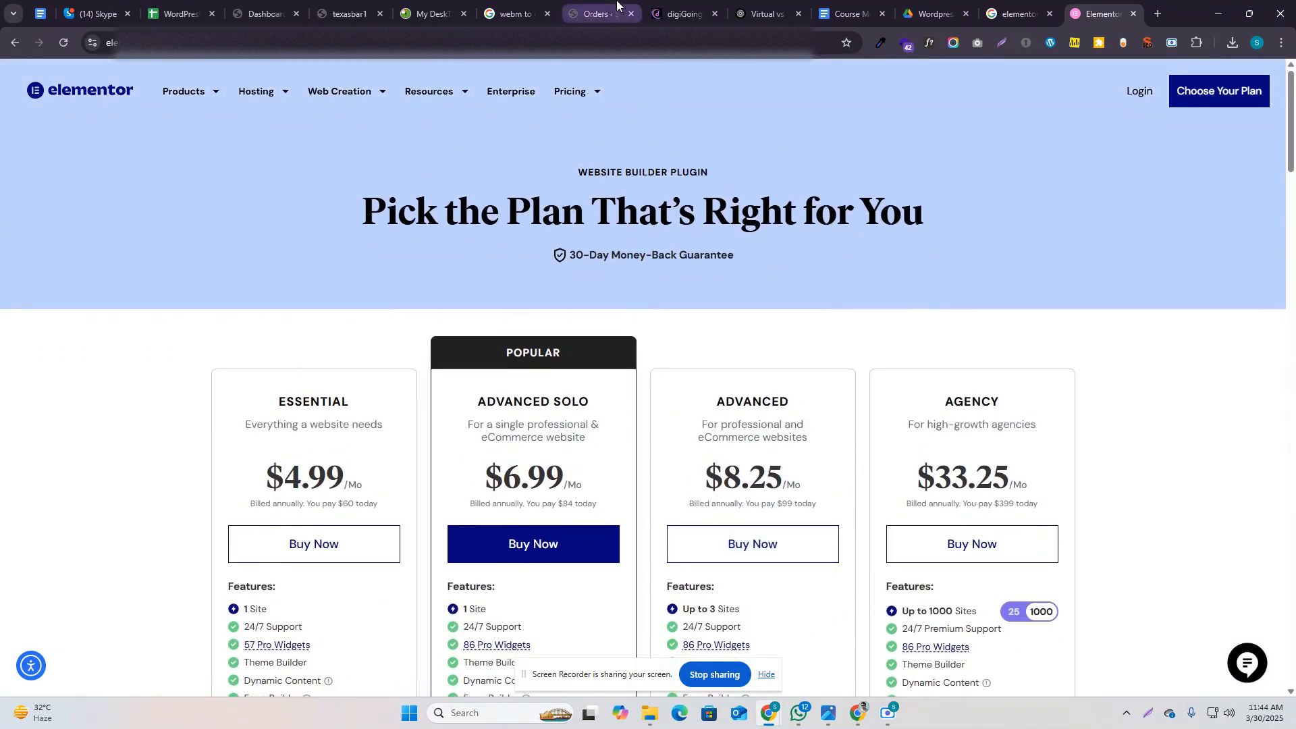
Step: Switch to the WordPress admin of the store site and open its list of installed plugins
left_click(597, 13)
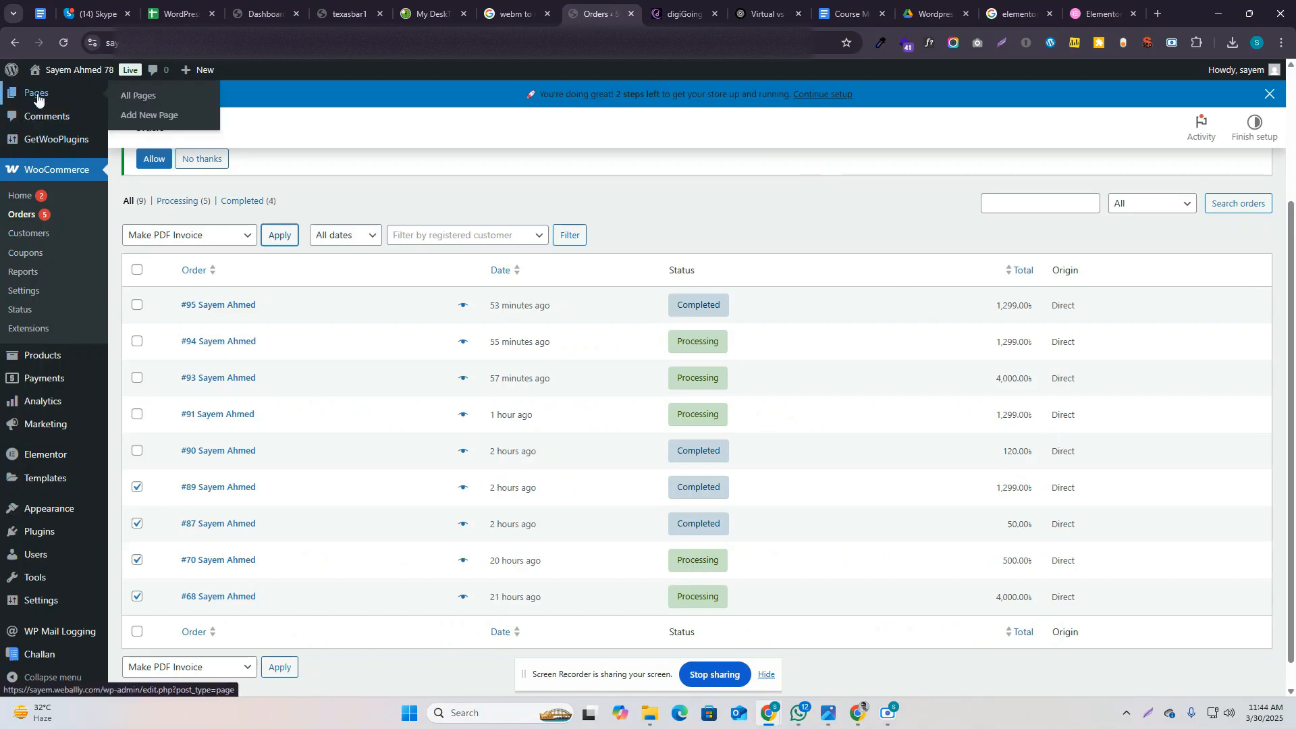
scroll(40, 94, "up", 3)
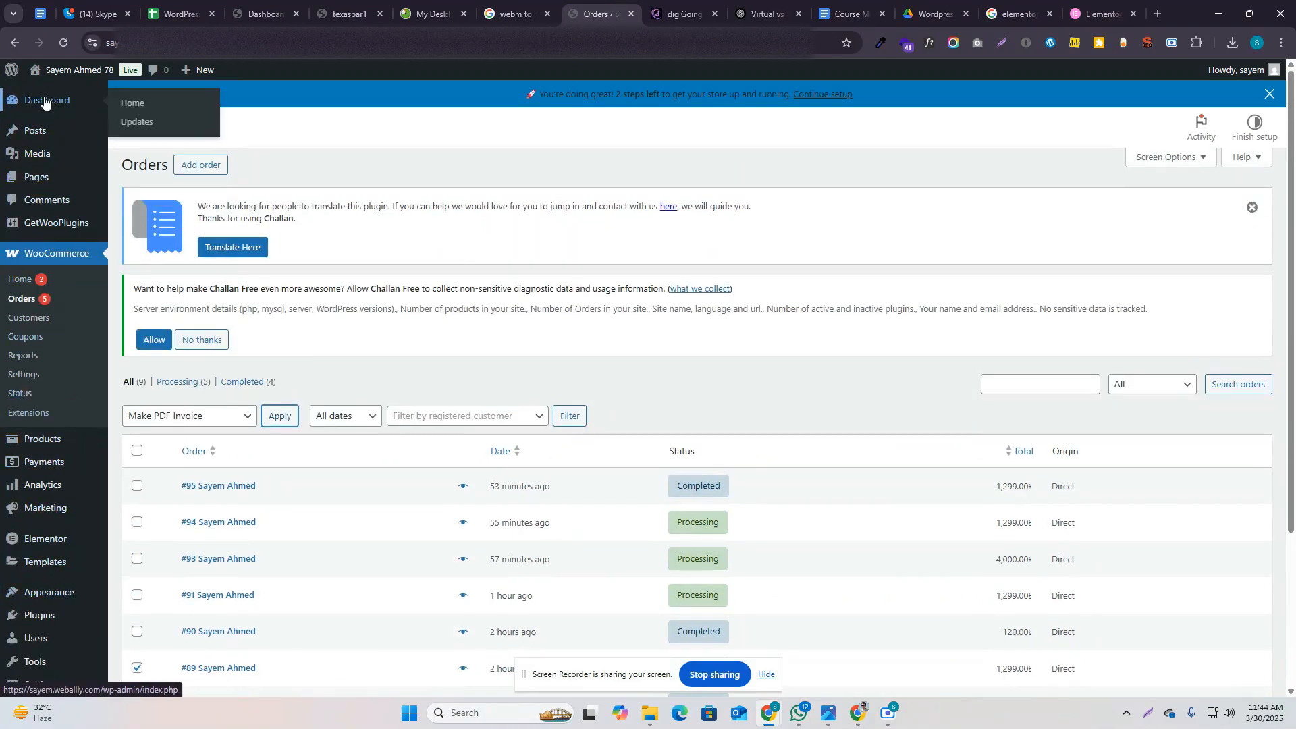
scroll(61, 579, "down", 3)
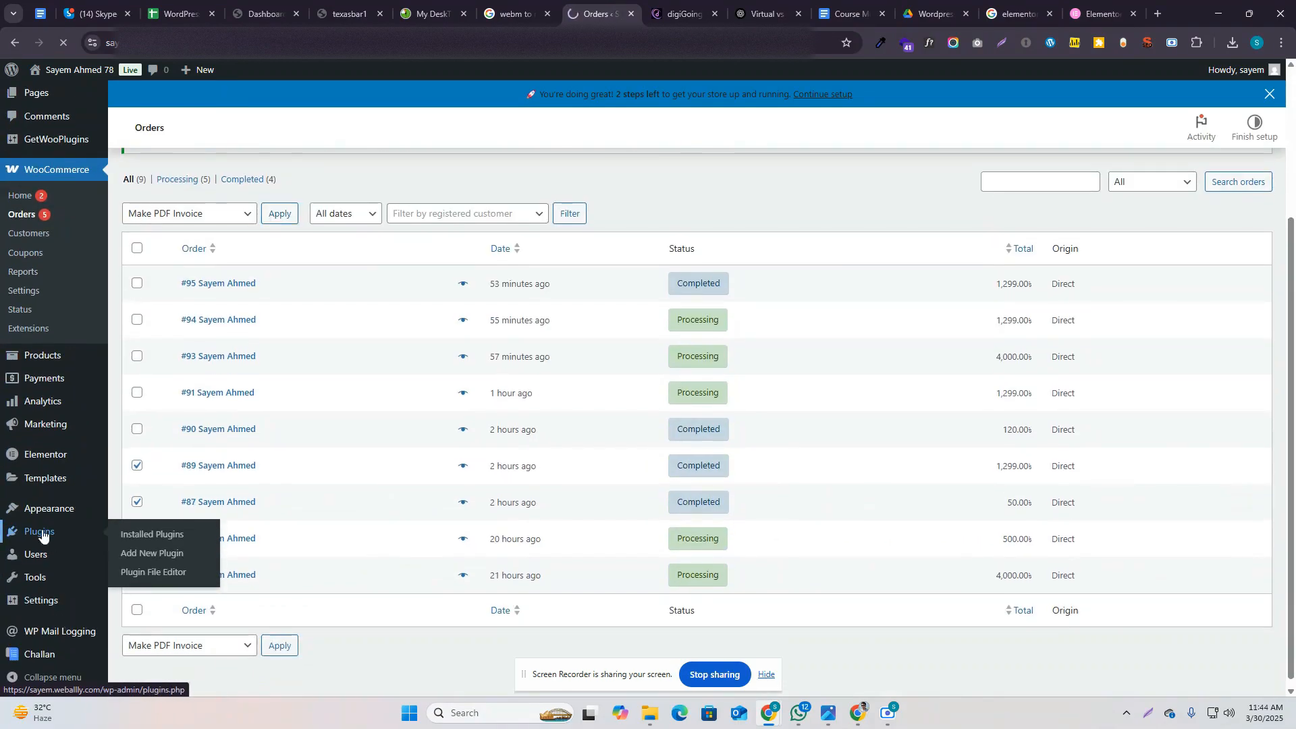
scroll(297, 364, "down", 3)
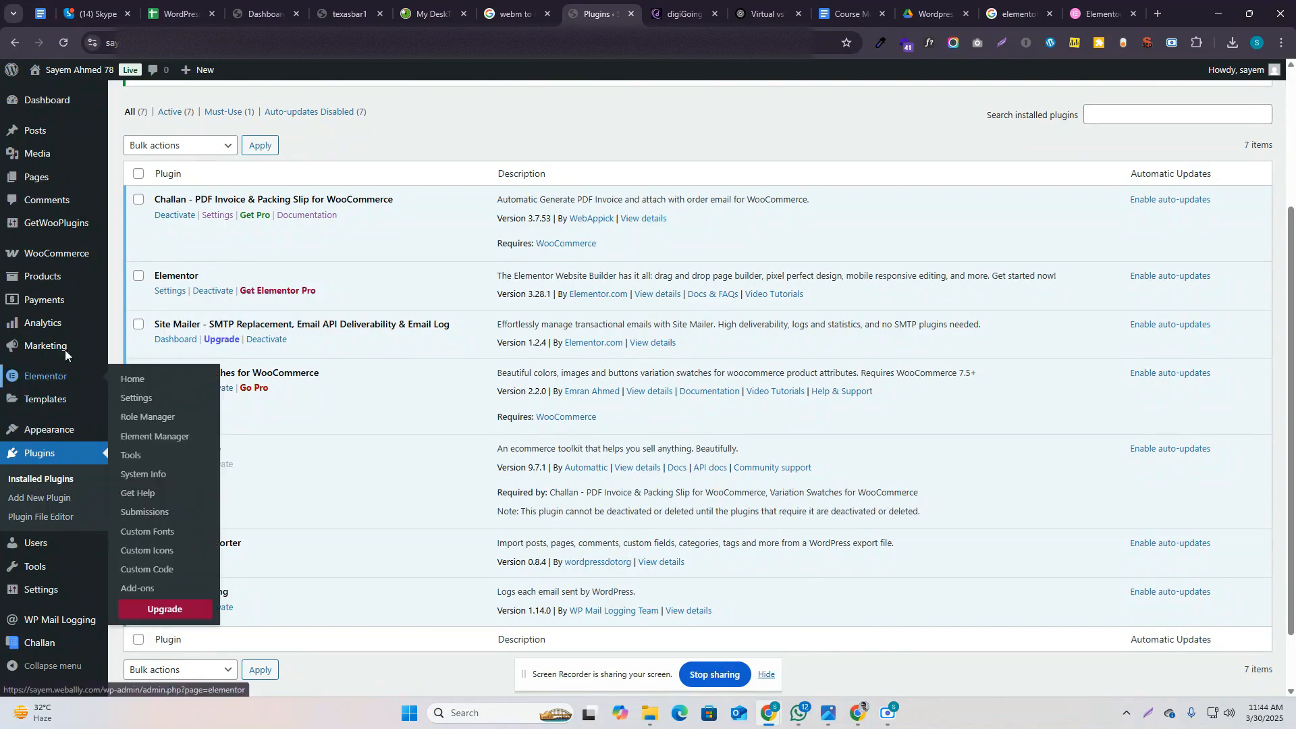
Step: Open the editor for a new page in a separate browser tab and switch to it
mouse_move(64, 256)
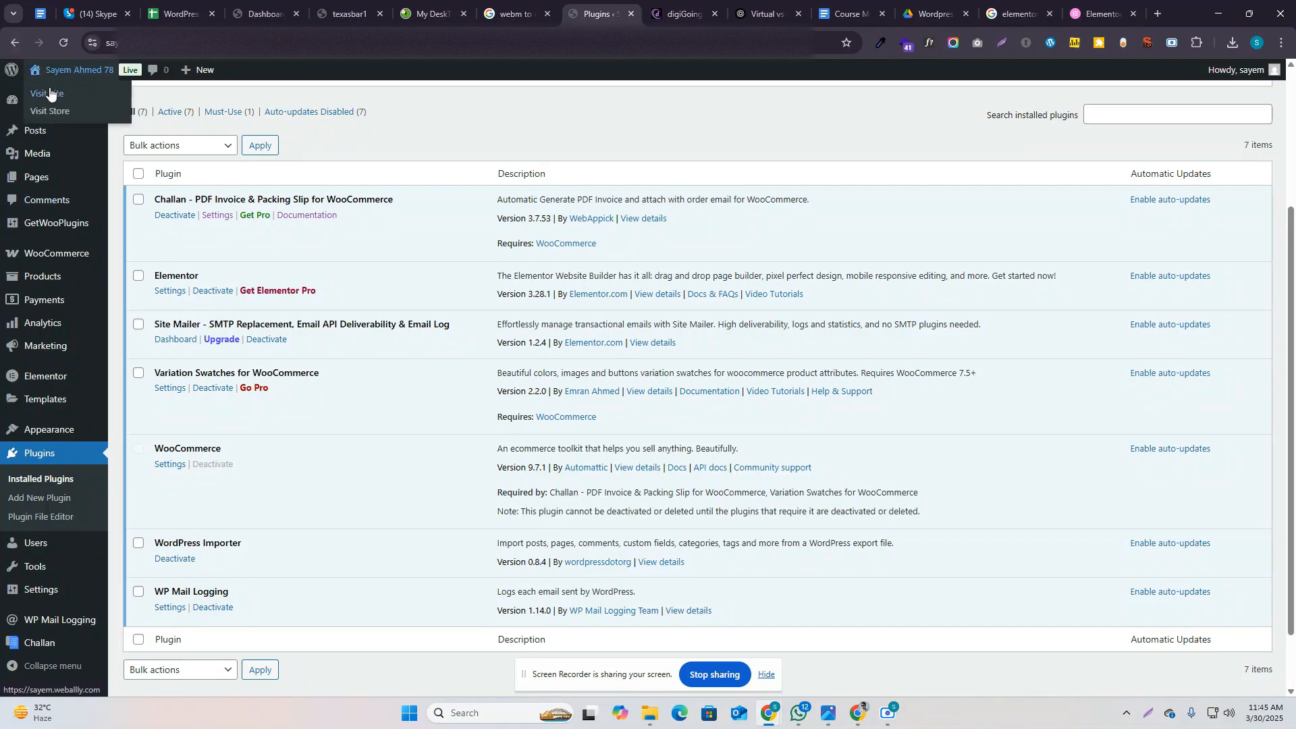
mouse_move(60, 177)
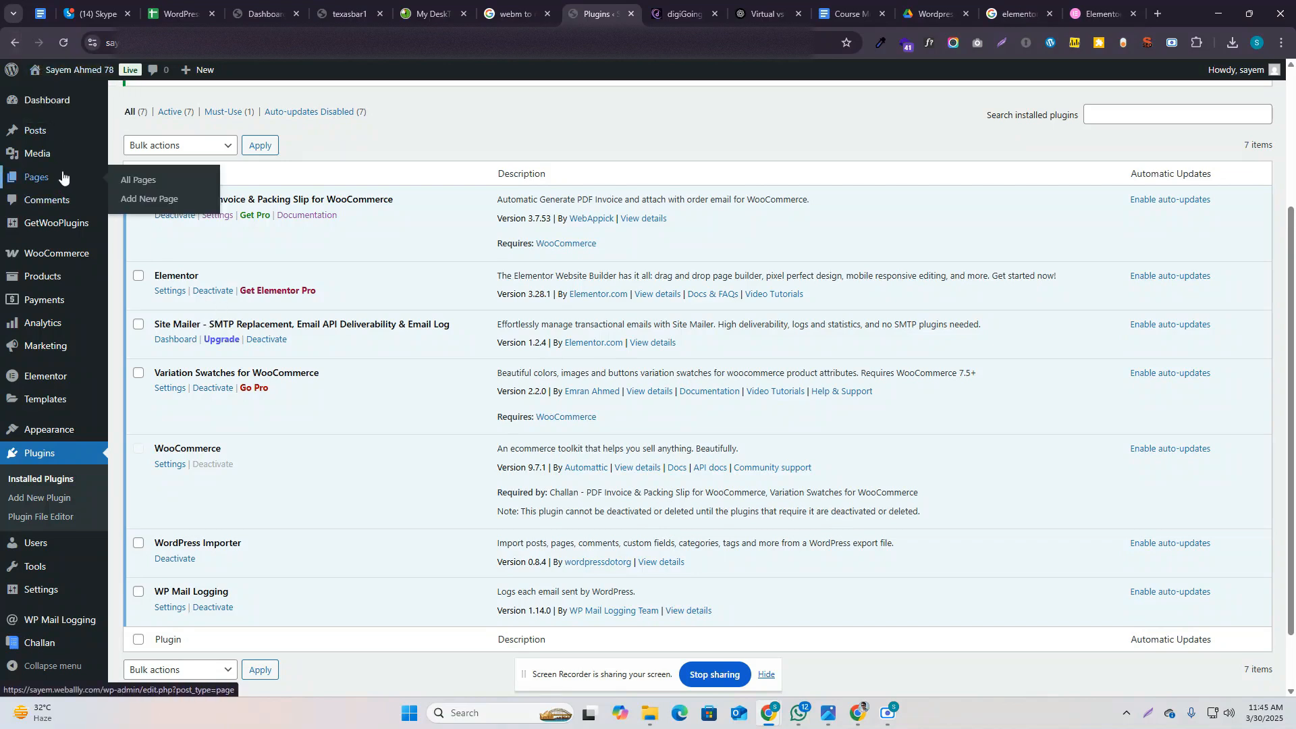
middle_click(166, 207)
left_click(638, 6)
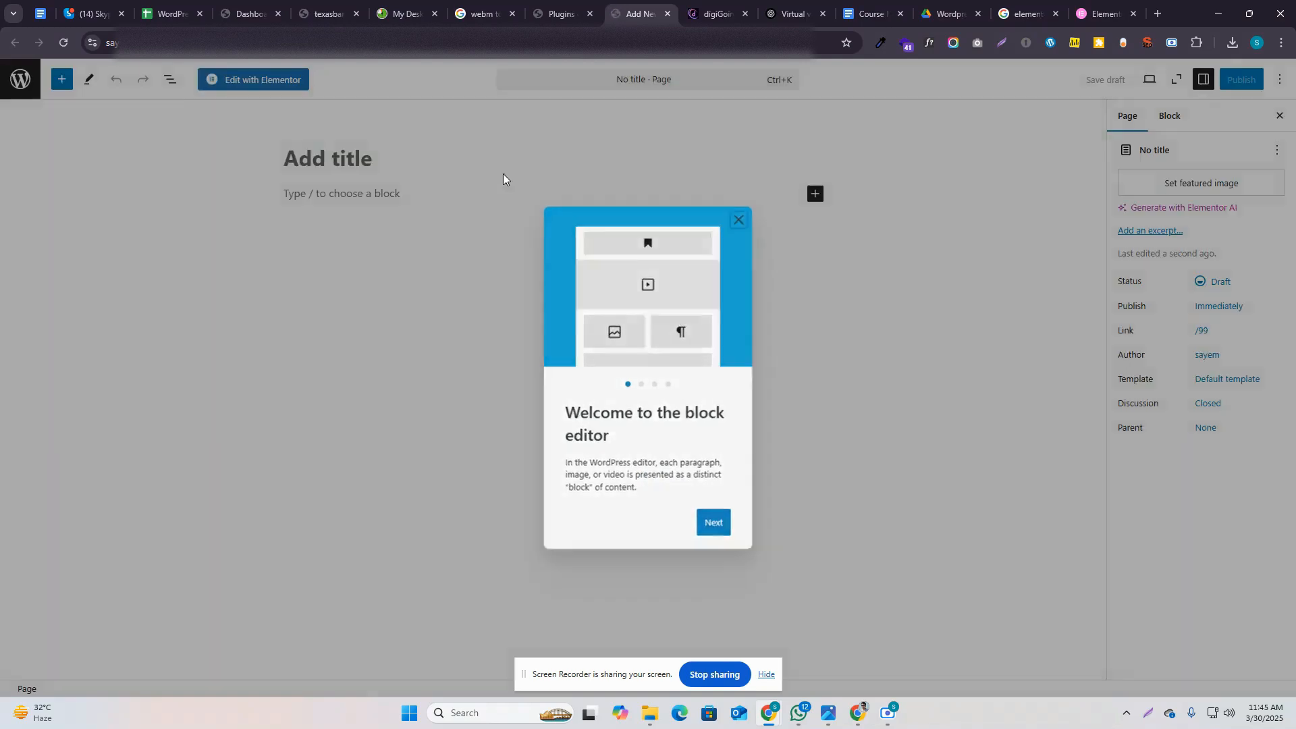
Step: Dismiss the block editor welcome guide, title the page "Home" and publish it
left_click(394, 160)
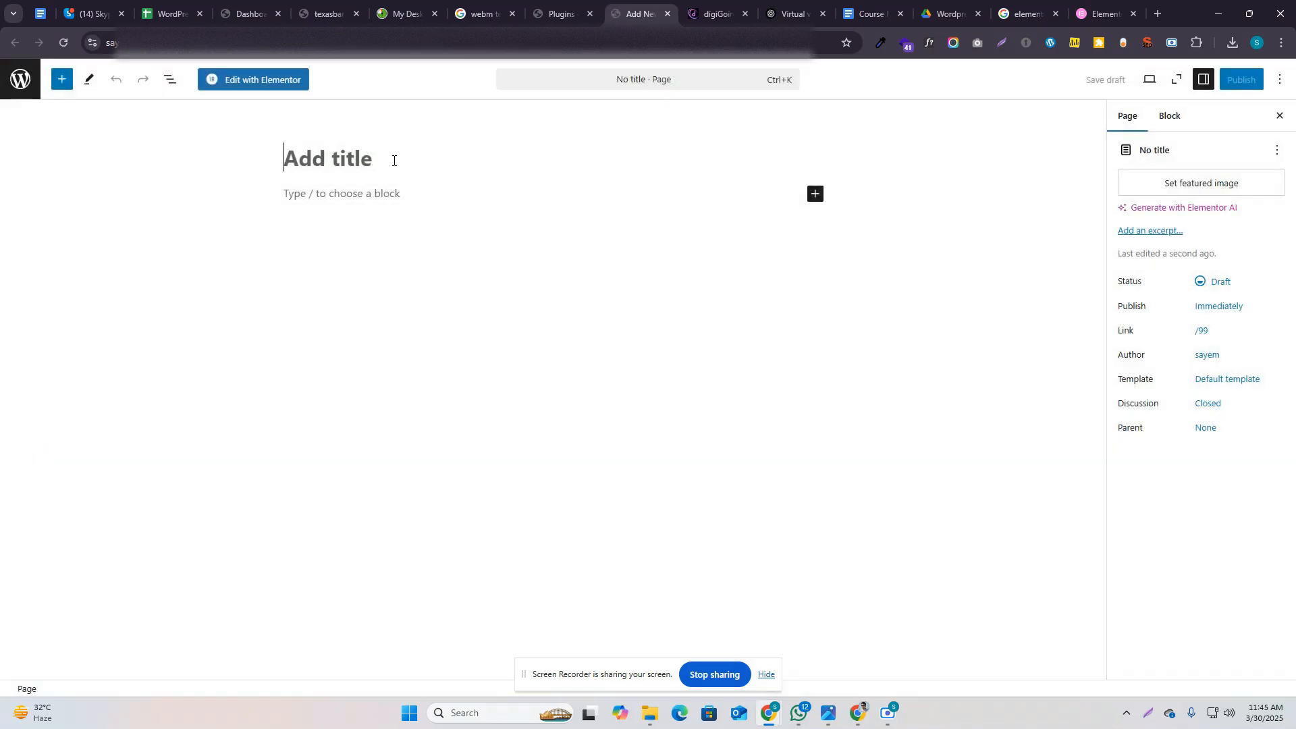
type("Home")
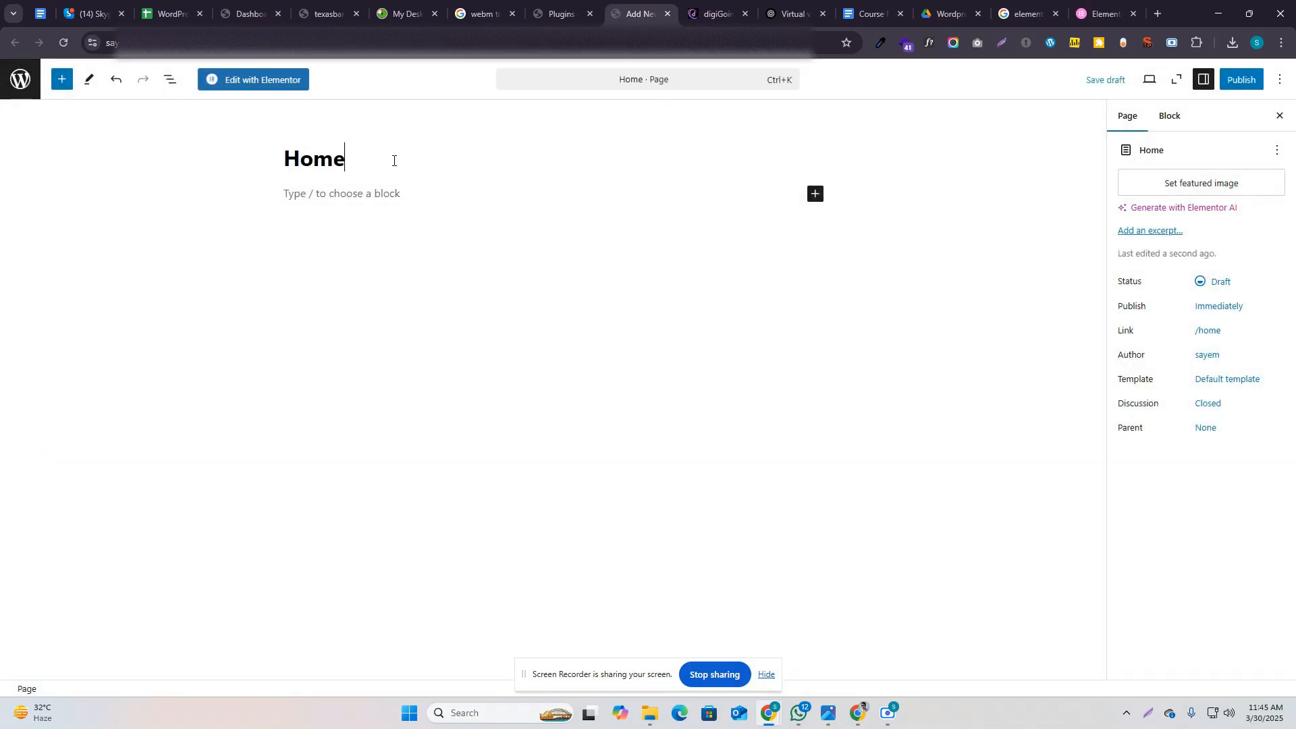
left_click(1235, 80)
left_click(1235, 80)
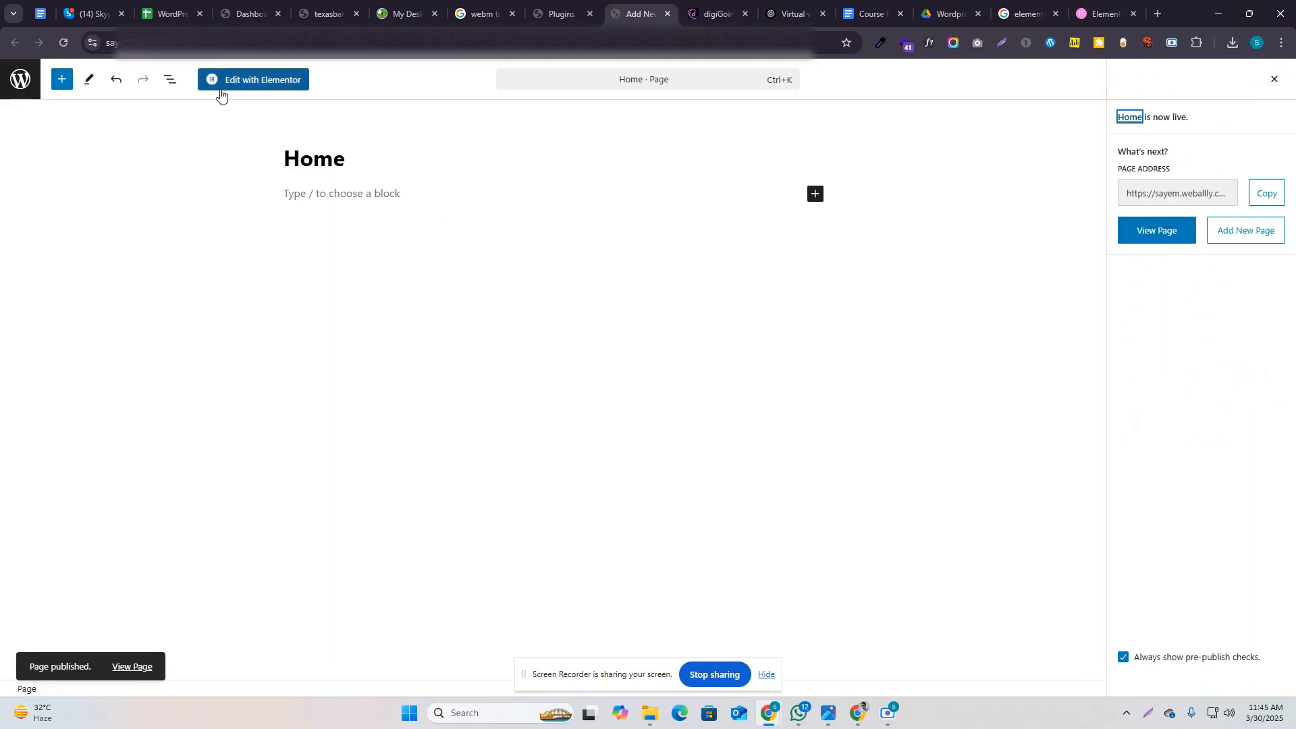
Step: Open the published Home page for editing in Elementor
left_click(258, 82)
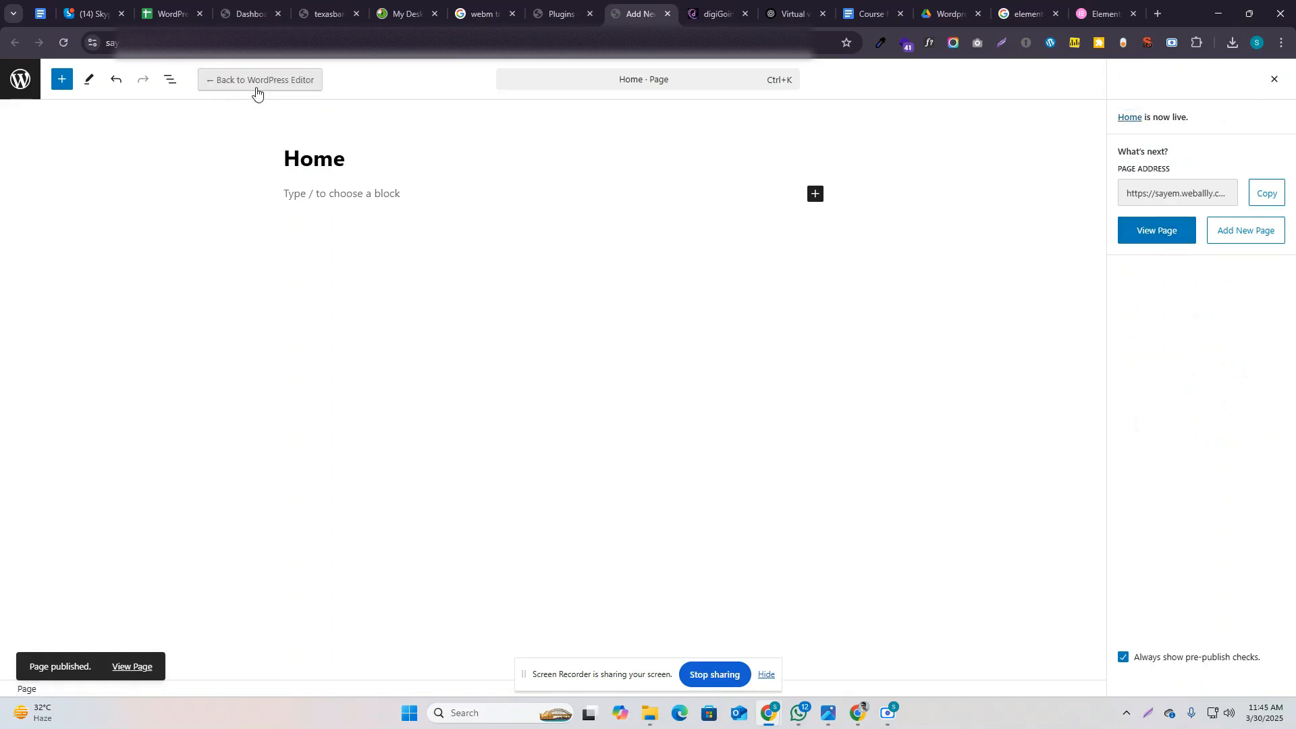
left_click(562, 9)
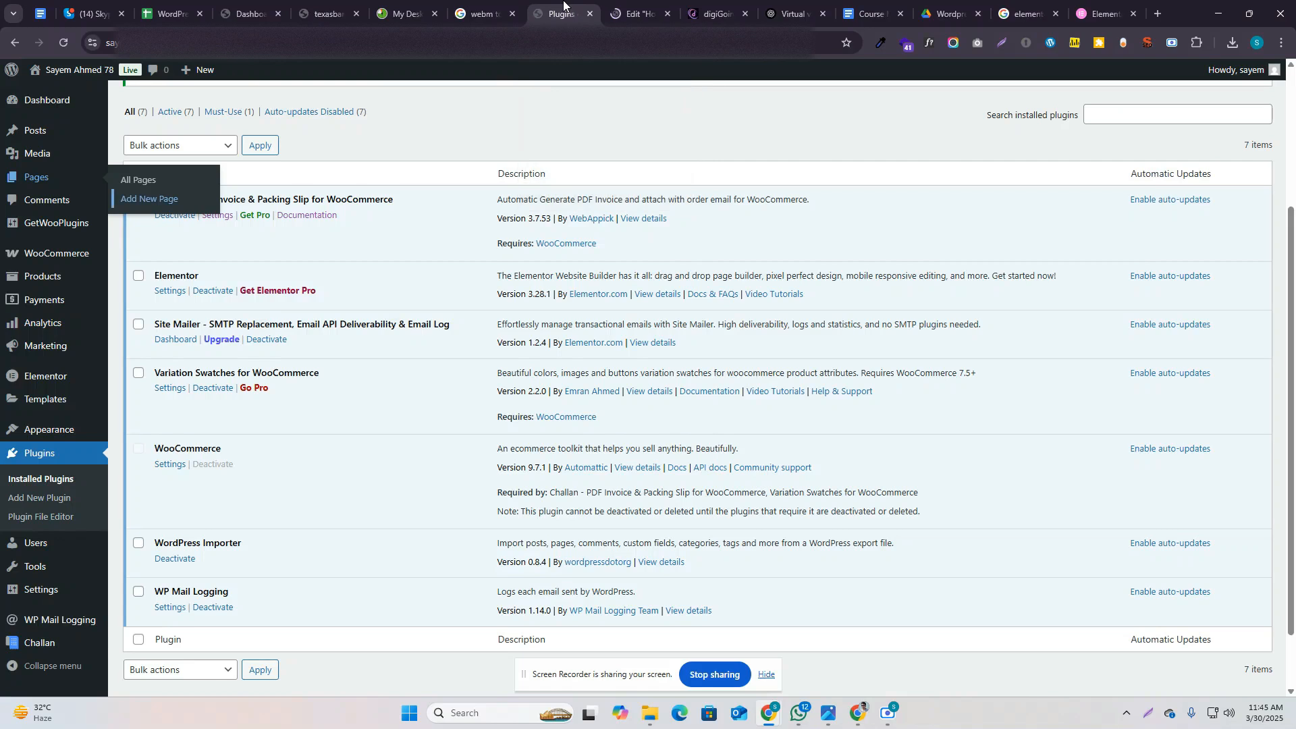
left_click(629, 9)
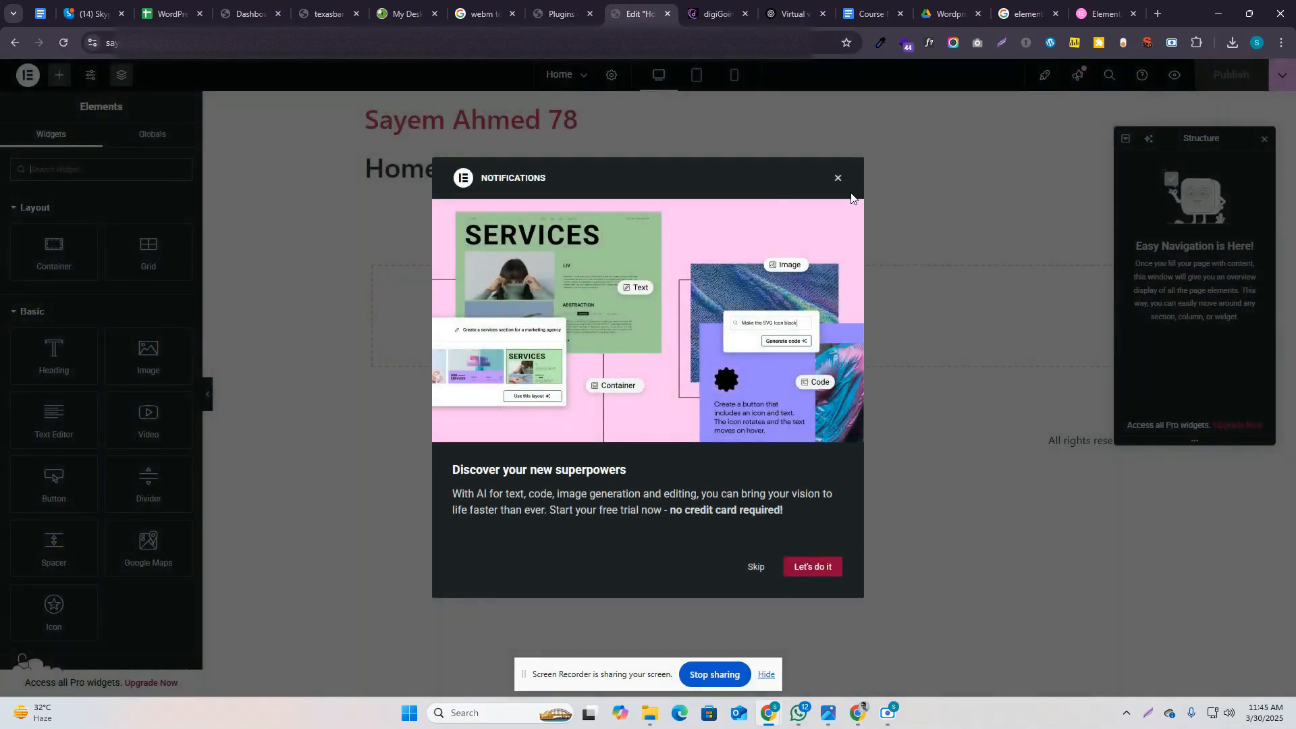
Step: Dismiss the Elementor notifications popup and look through the Basic, Pro and General widgets
left_click(839, 179)
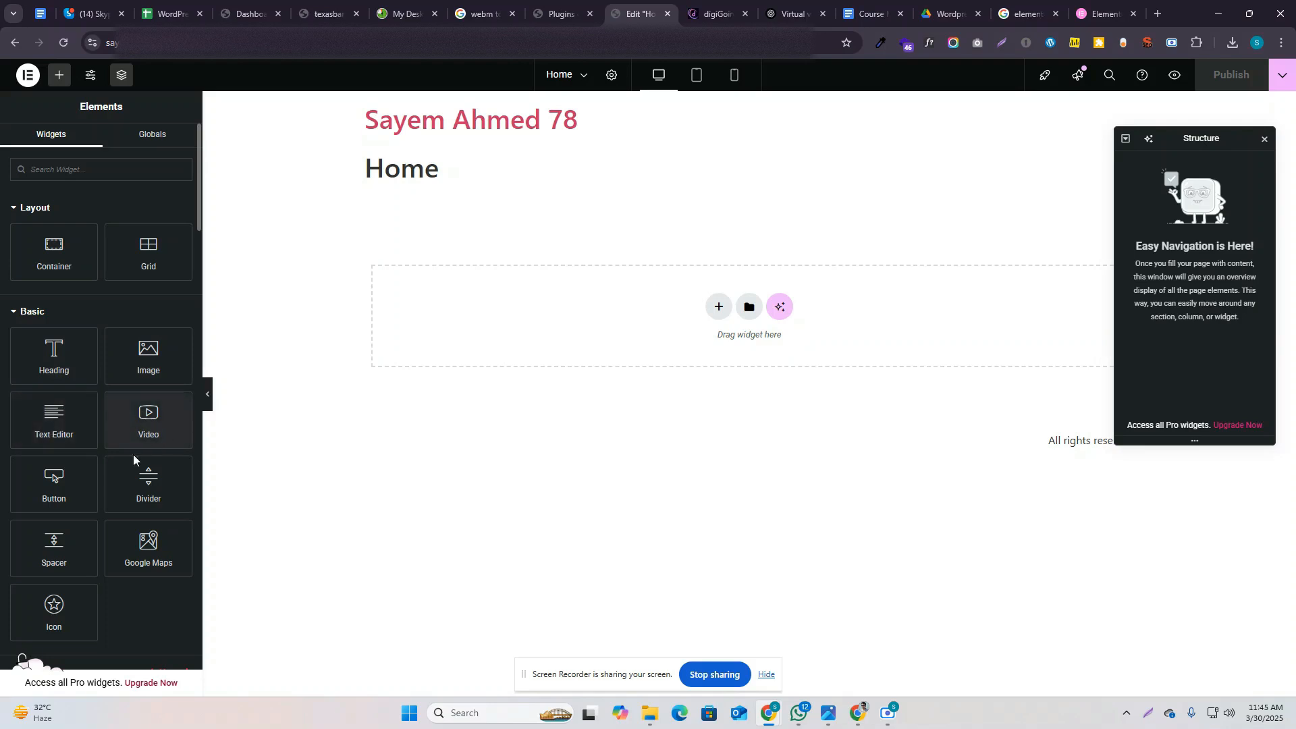
scroll(115, 499, "down", 2)
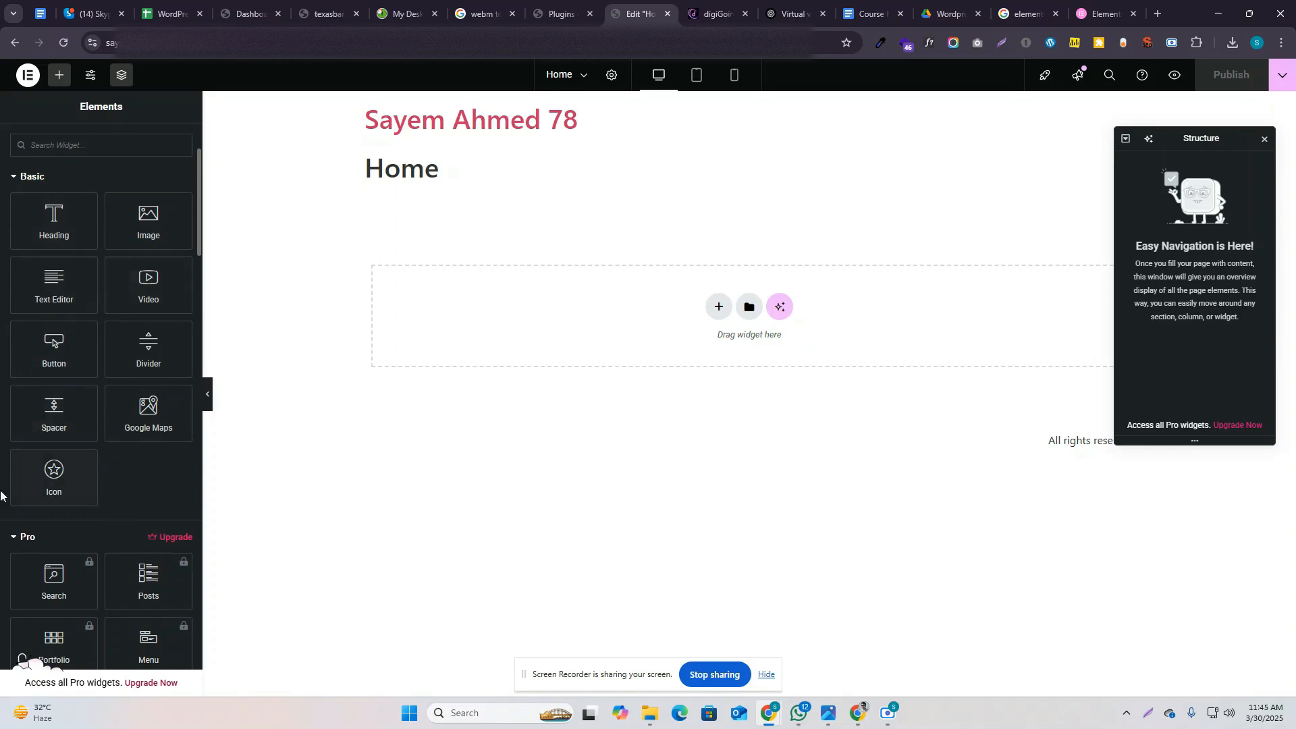
scroll(102, 290, "down", 4)
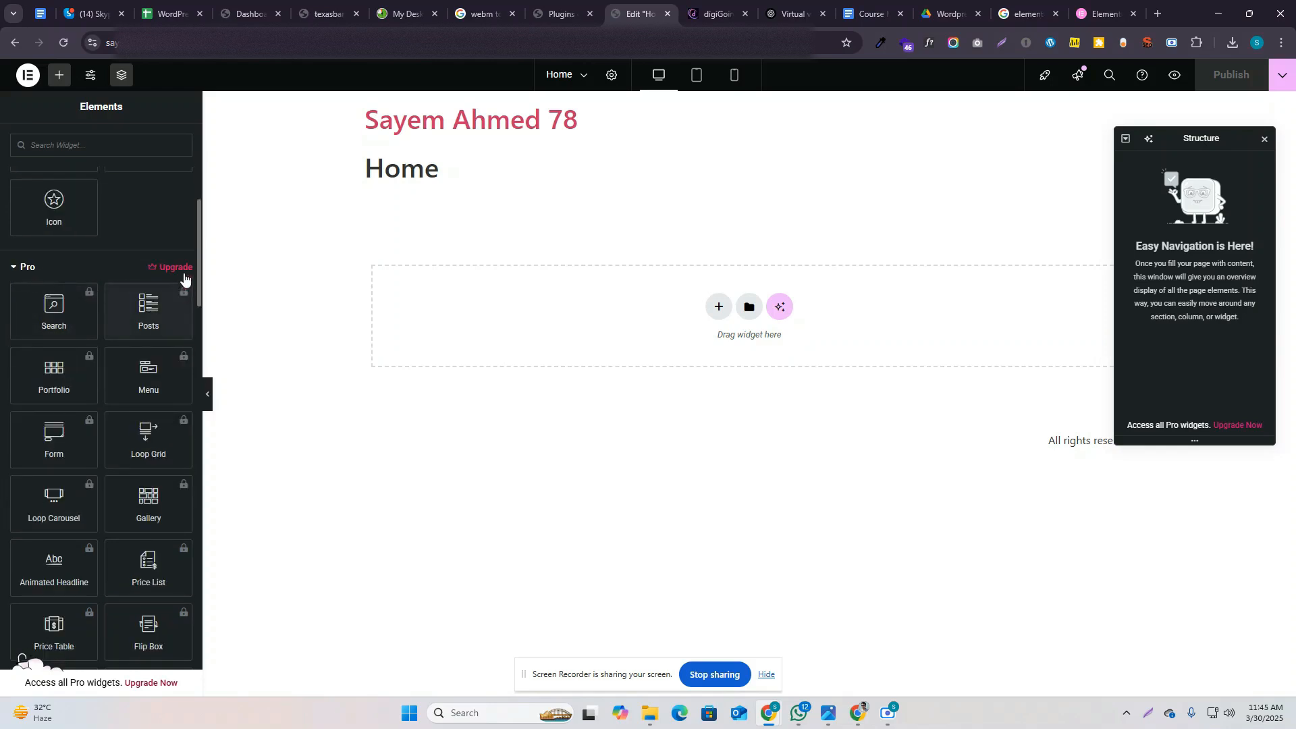
scroll(81, 415, "down", 6)
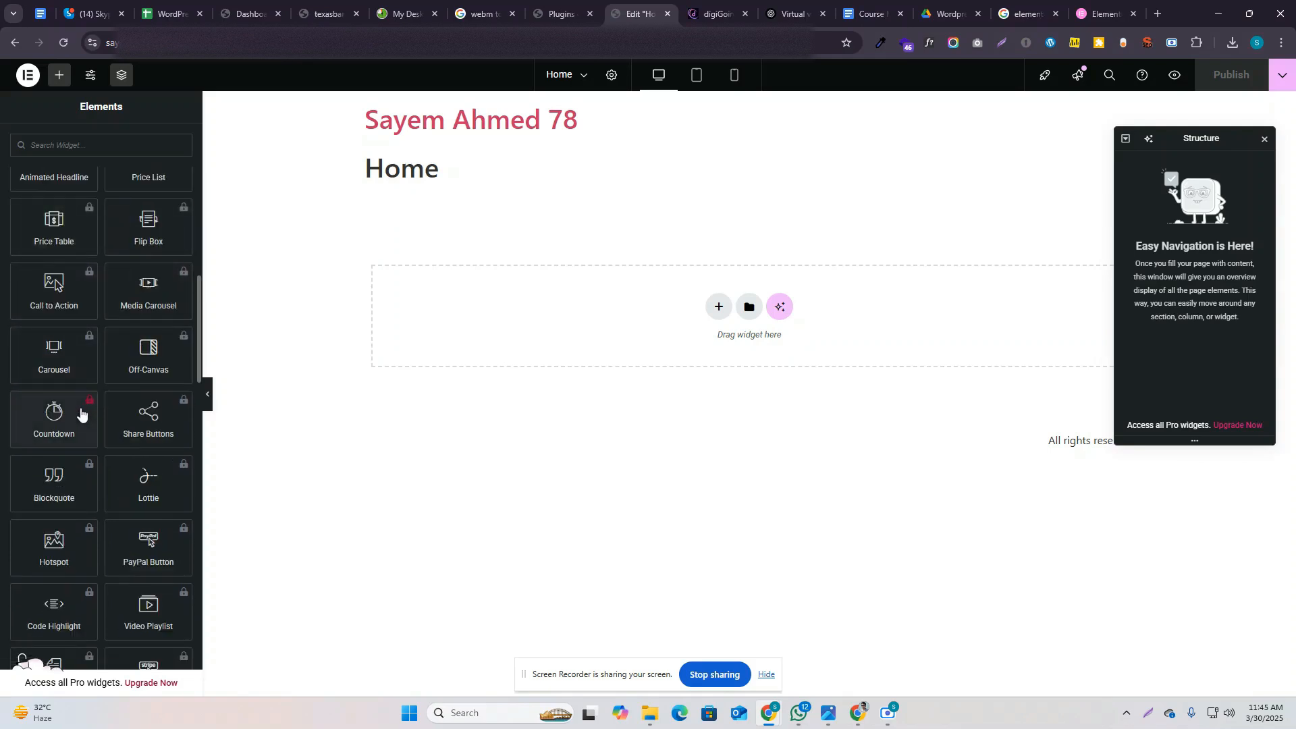
scroll(86, 459, "down", 13)
scroll(83, 432, "up", 4)
scroll(91, 365, "down", 2)
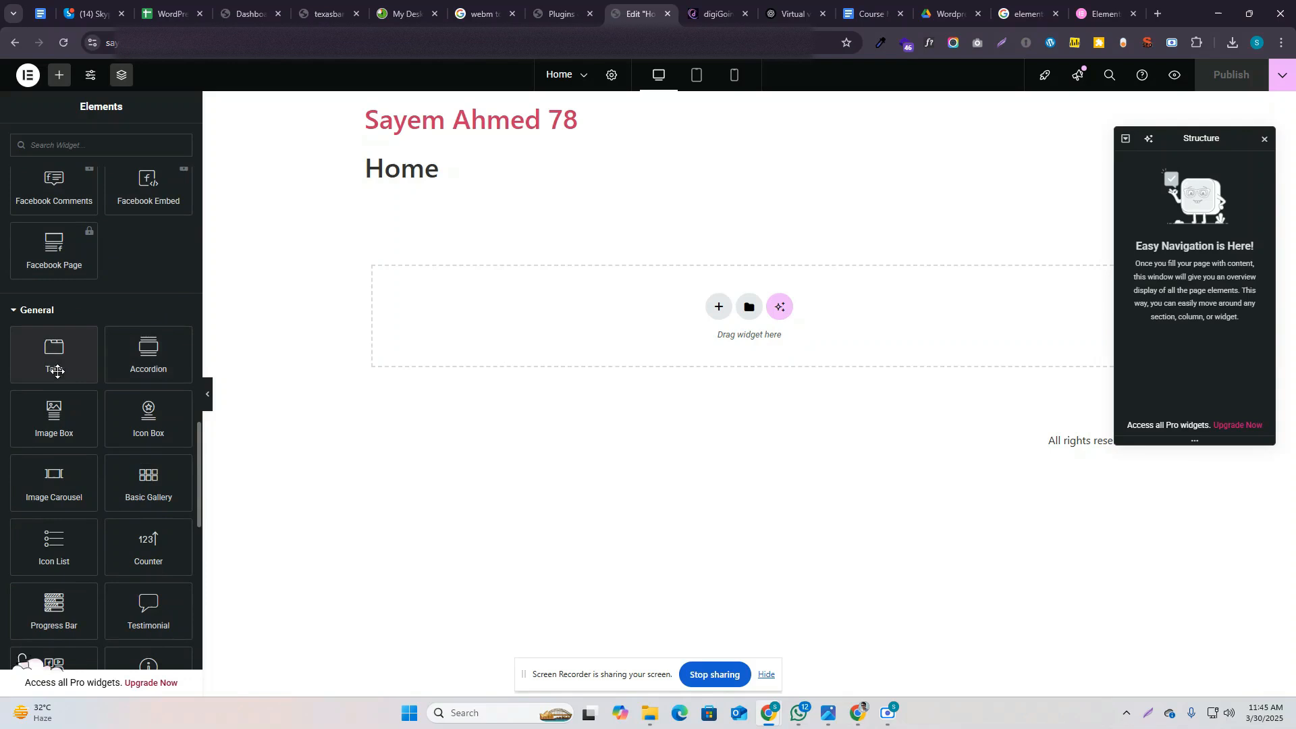
Step: Place a Tabs widget in the empty area of the Home page, and delete its container again
left_click_drag(52, 363, 586, 305)
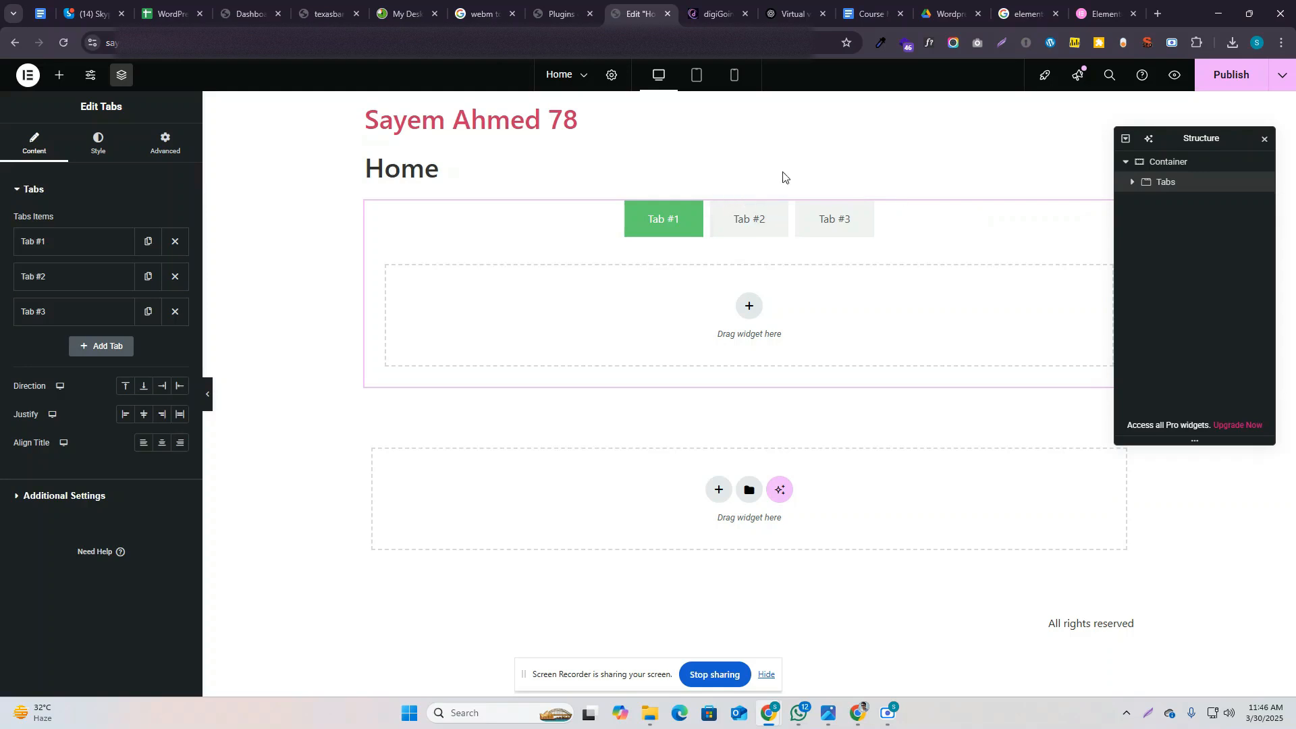
left_click(768, 189)
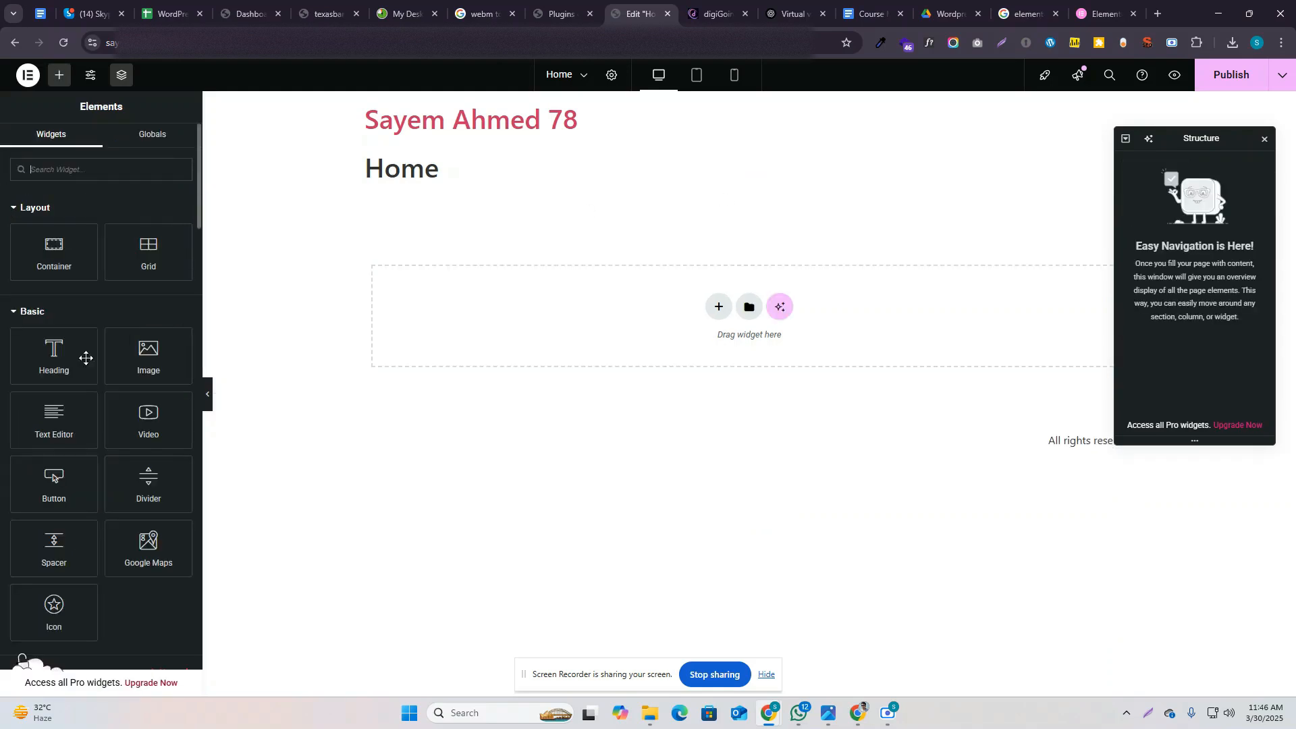
Step: Browse the widget list down to the Link In Bio group and expand the Site category to view its widgets
scroll(89, 378, "down", 5)
scroll(89, 378, "down", 15)
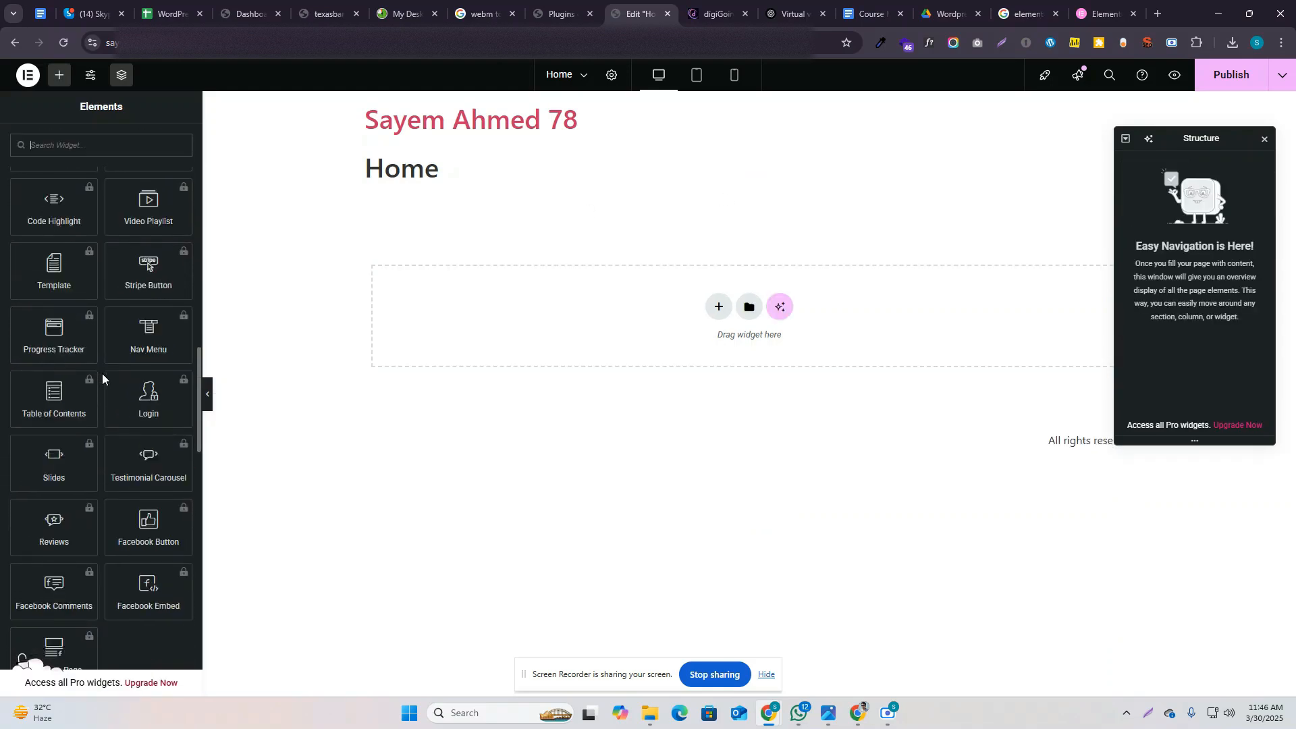
scroll(55, 353, "down", 8)
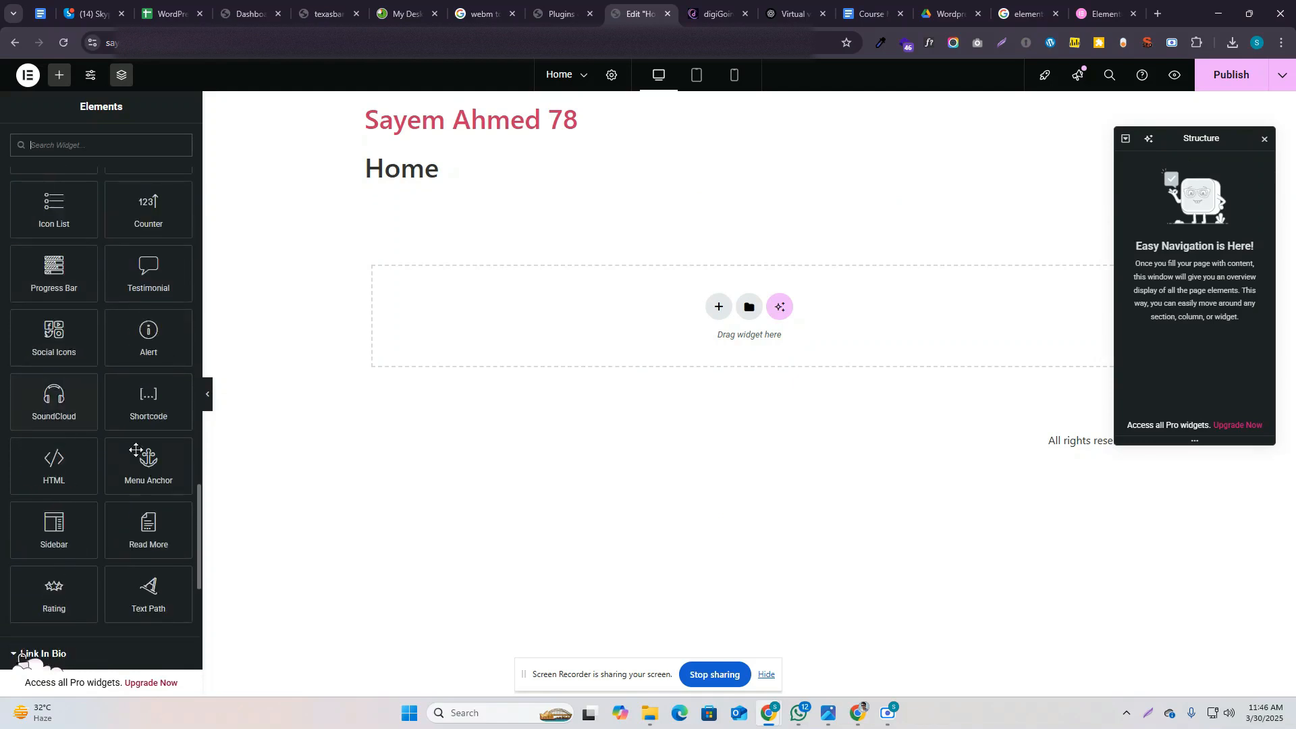
scroll(116, 358, "down", 4)
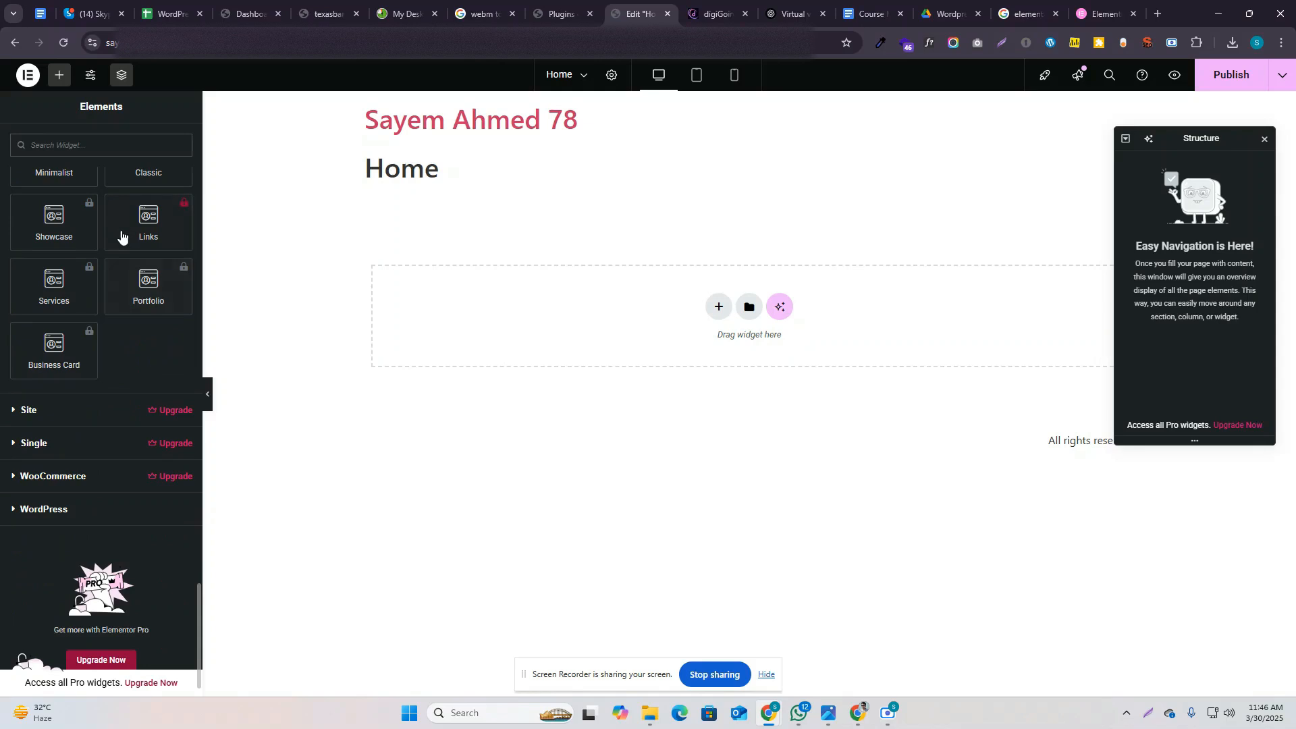
left_click(63, 421)
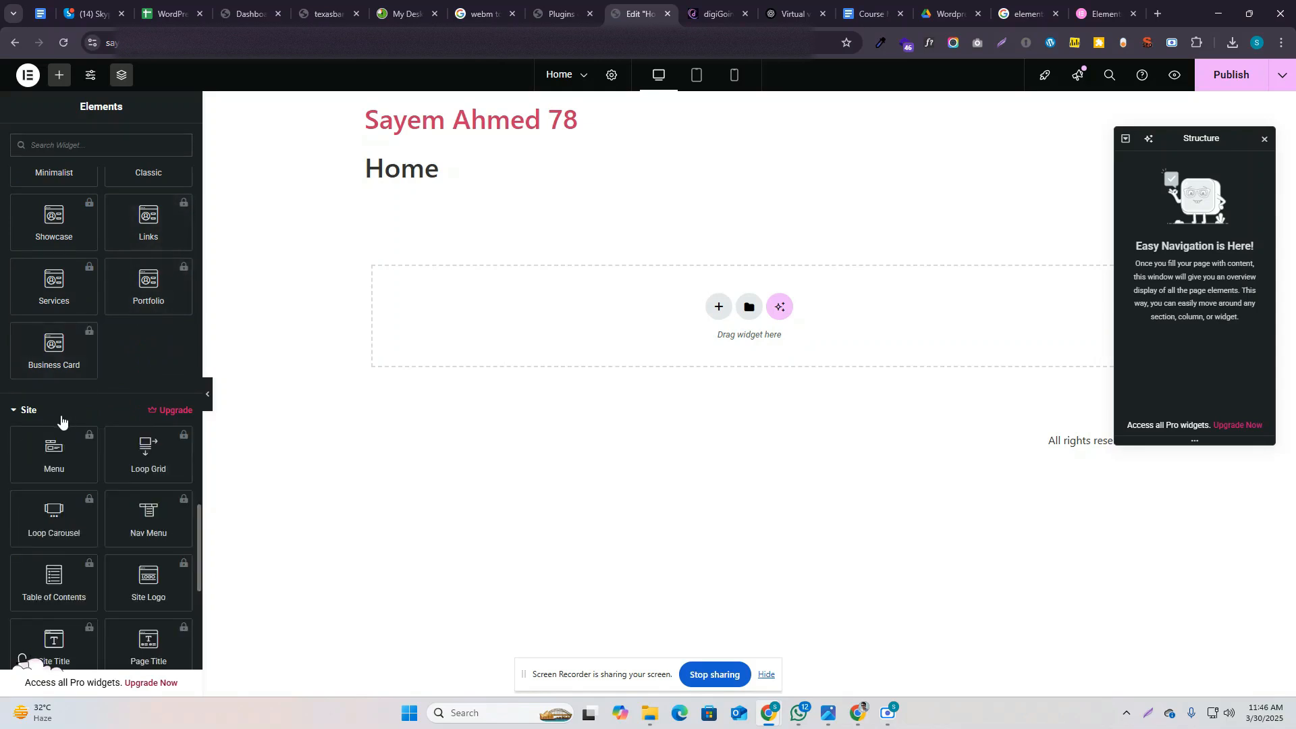
scroll(64, 422, "down", 1)
scroll(145, 409, "down", 8)
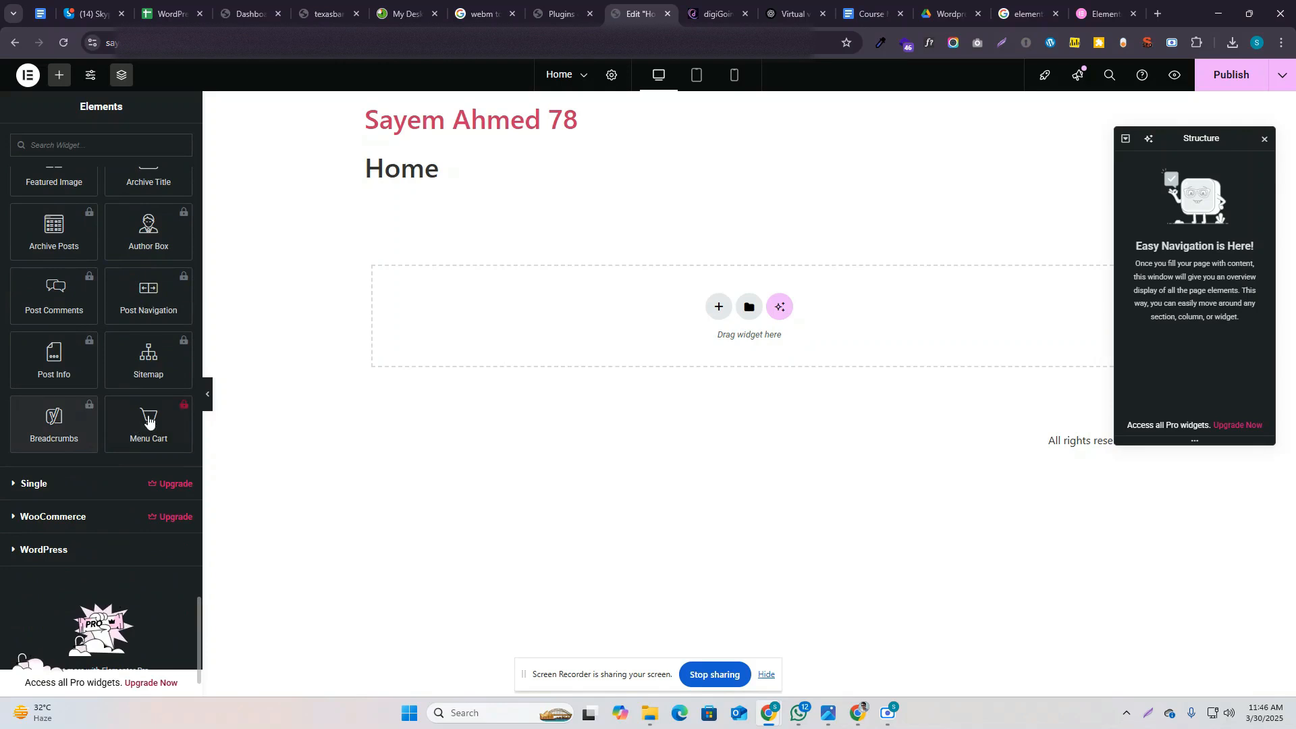
Step: Expand the Single, WooCommerce and WordPress widget categories and look through their widgets
left_click(61, 484)
scroll(67, 485, "down", 2)
left_click(78, 434)
scroll(78, 434, "down", 3)
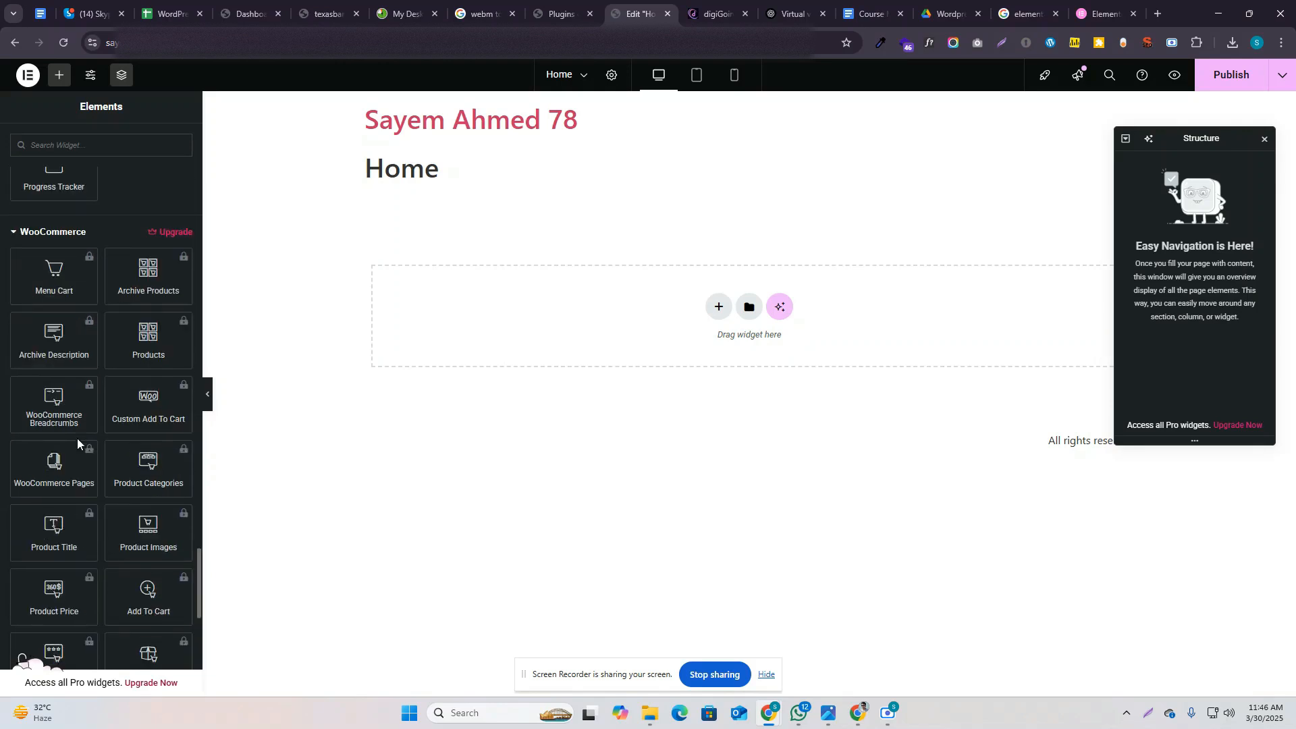
scroll(81, 425, "down", 7)
scroll(80, 421, "up", 8)
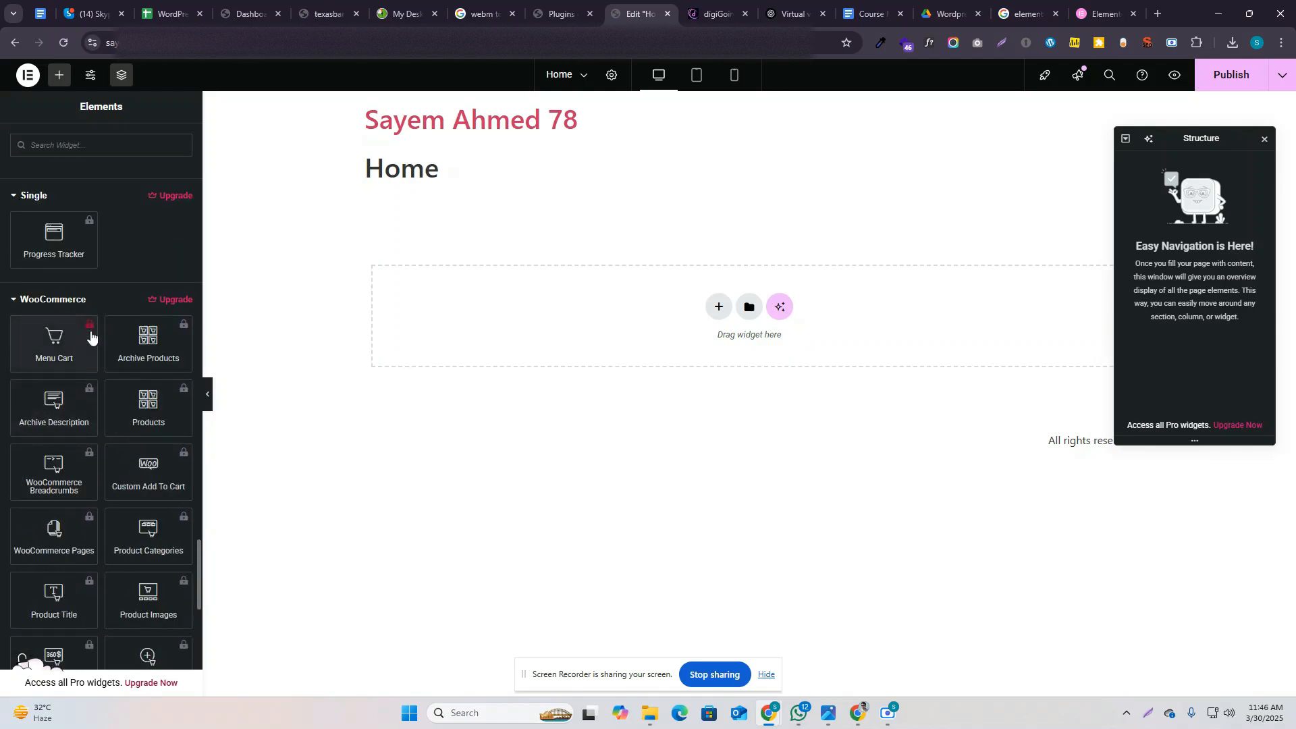
scroll(73, 425, "down", 8)
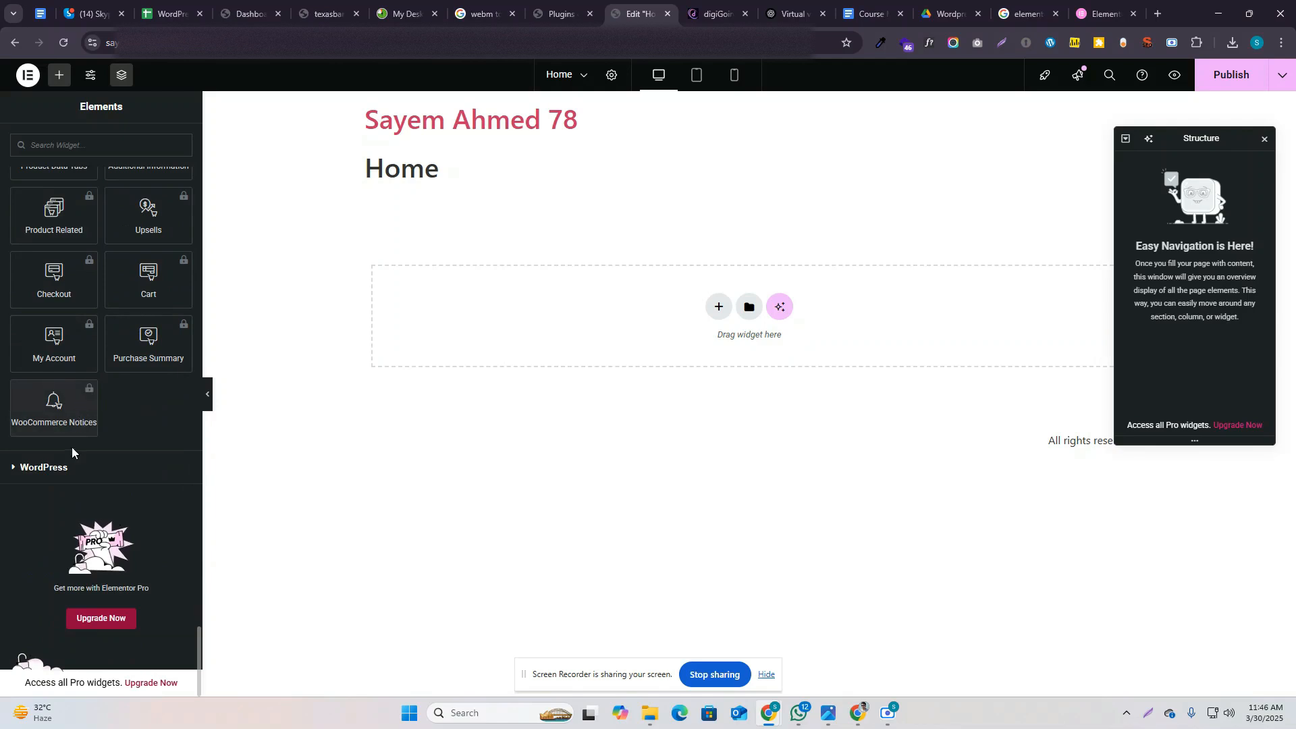
left_click(92, 464)
scroll(60, 382, "down", 4)
Step: Review the locked Pro widgets once more and return to the Layout and Basic widgets
scroll(115, 392, "up", 15)
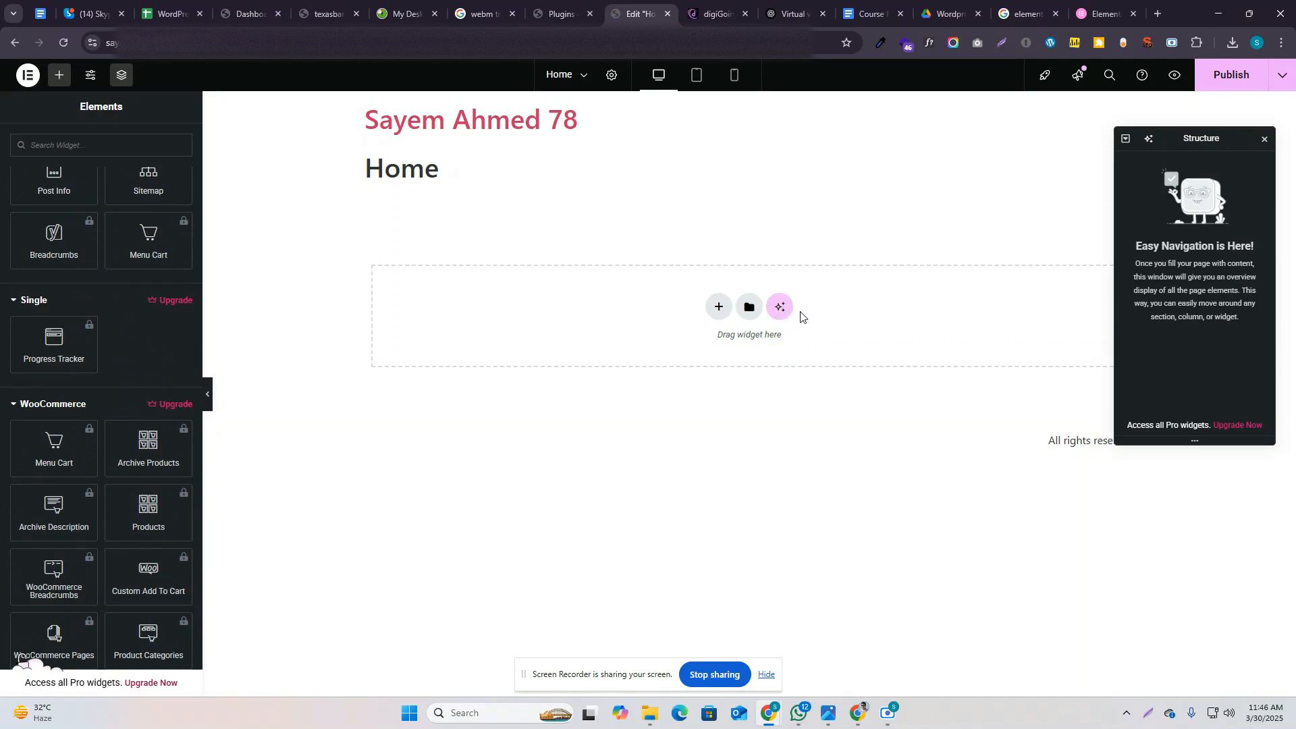
scroll(96, 337, "up", 20)
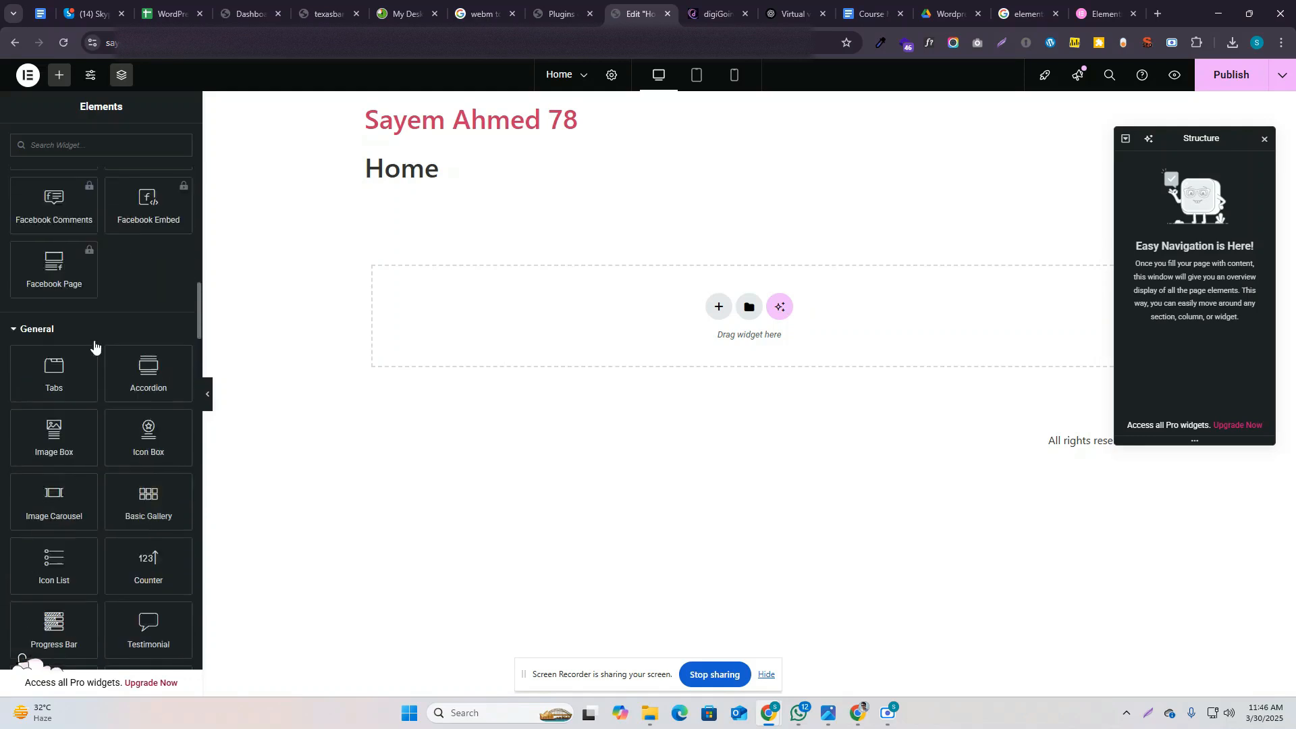
scroll(101, 331, "up", 10)
scroll(108, 337, "down", 5)
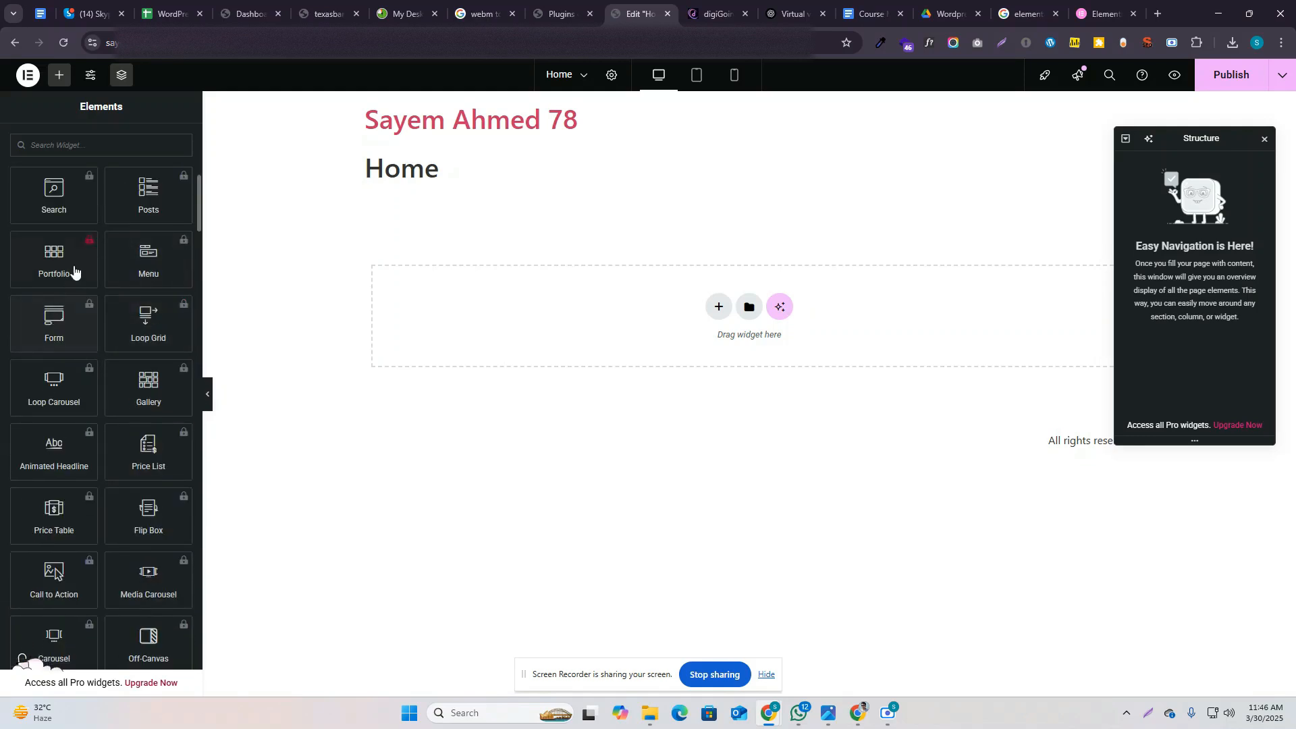
scroll(101, 419, "down", 12)
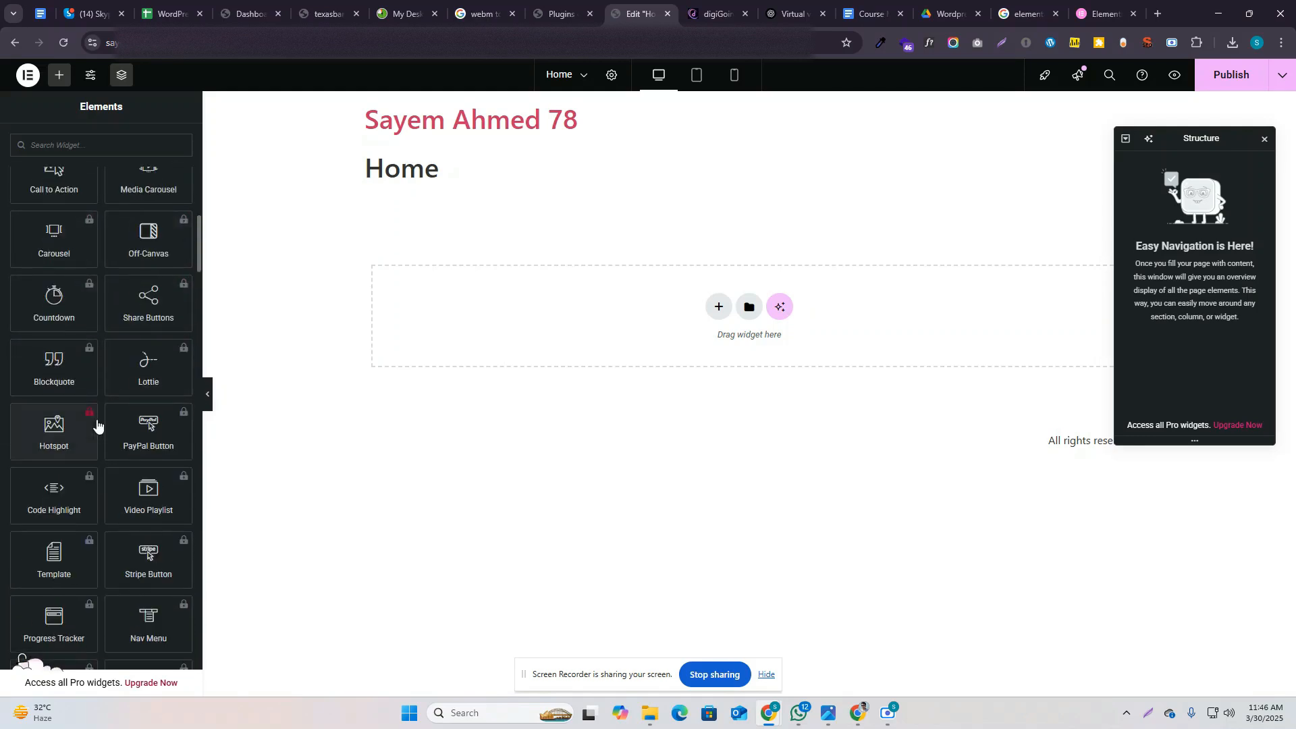
scroll(101, 405, "up", 15)
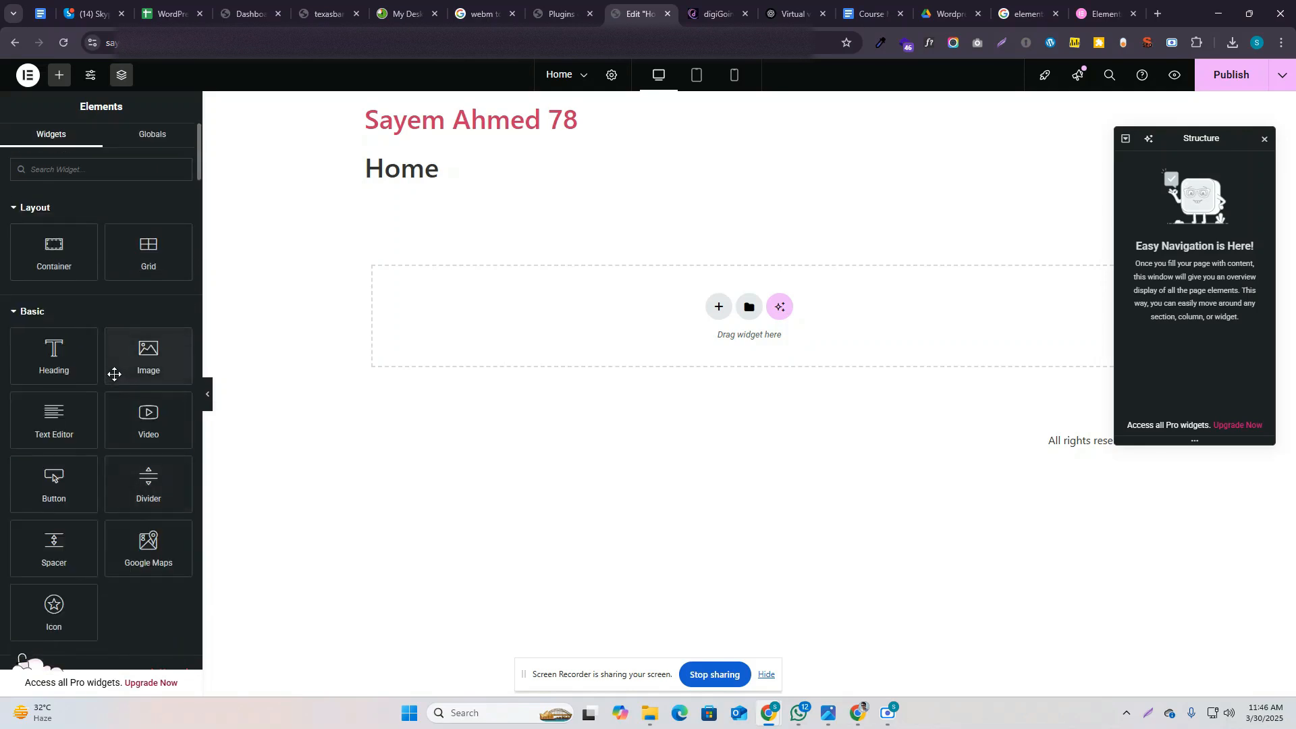
Step: Switch to the WordPress plugins page and open the form for uploading a new plugin
left_click(557, 10)
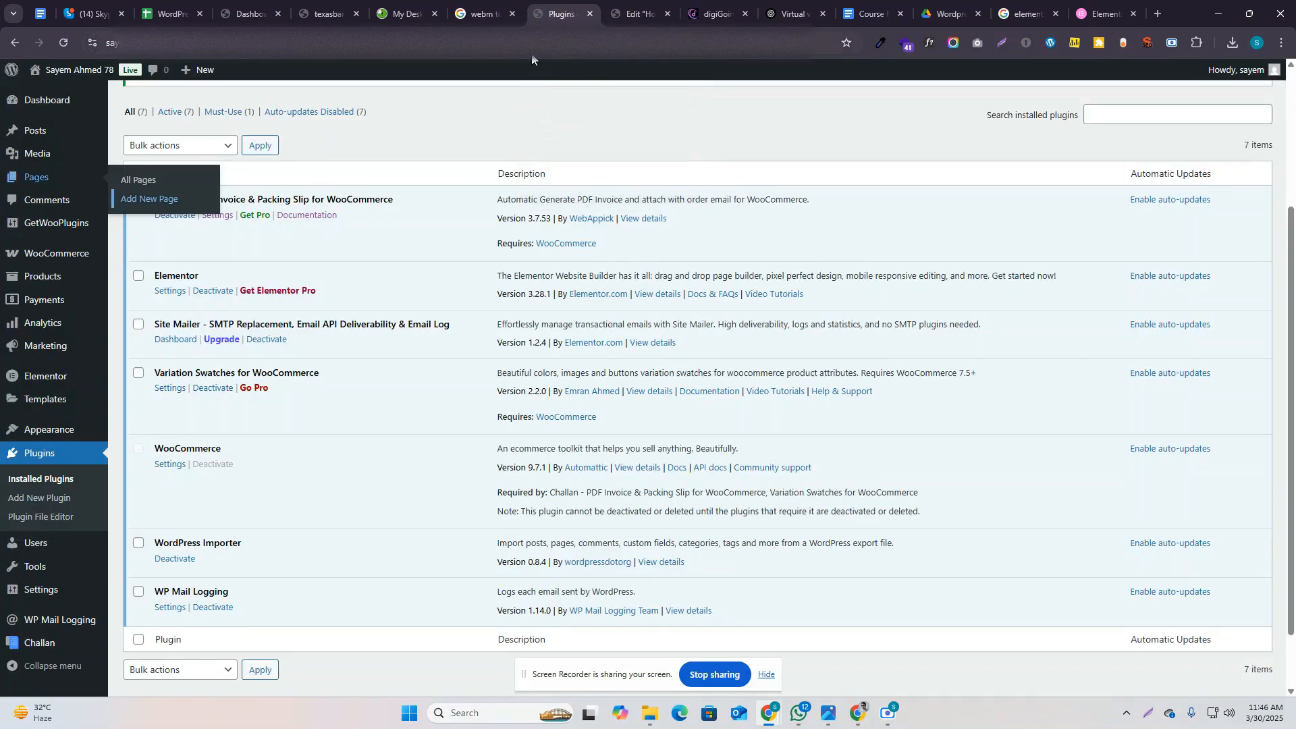
scroll(25, 601, "down", 2)
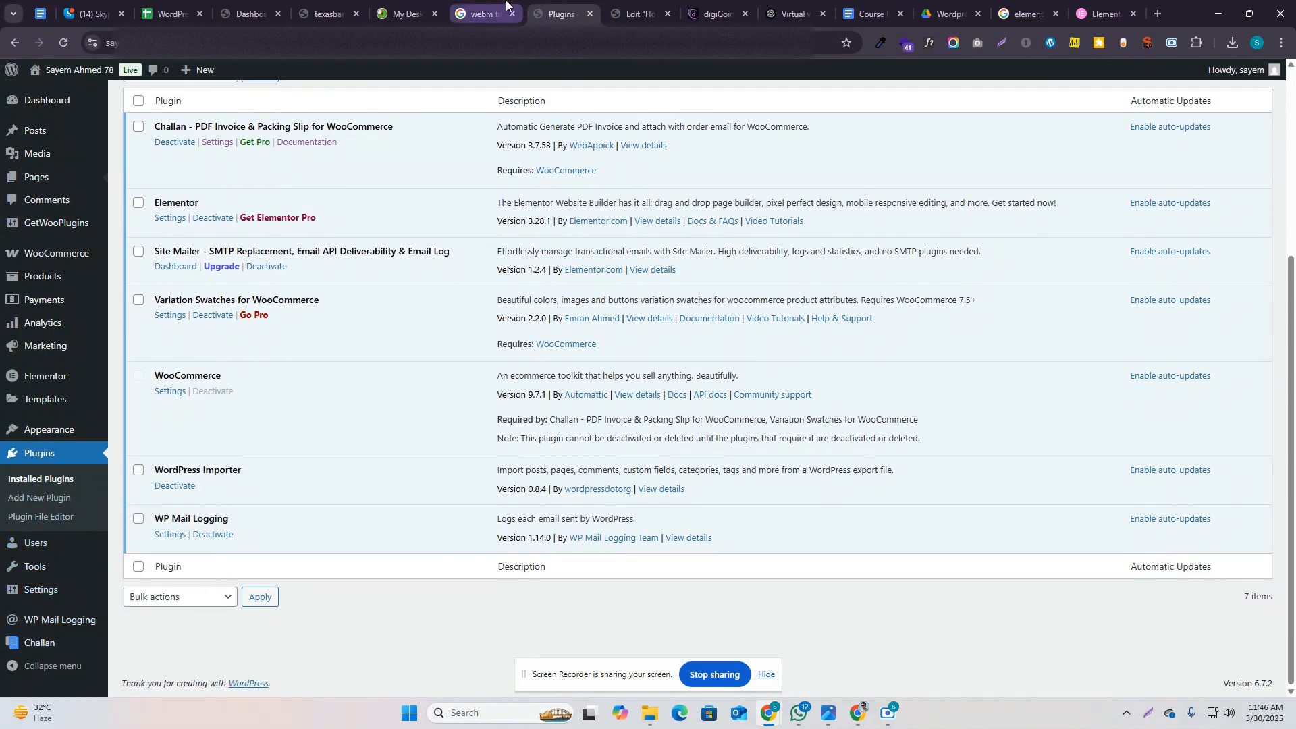
scroll(286, 292, "up", 5)
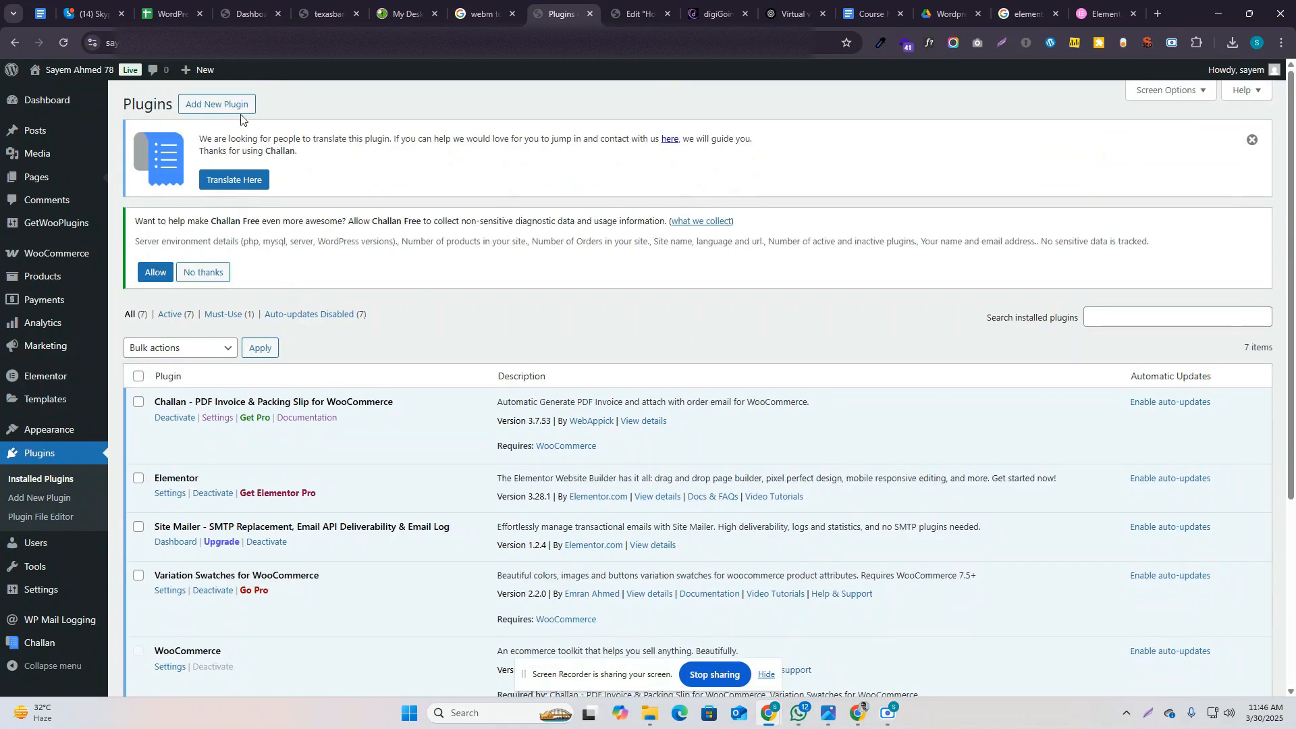
left_click(222, 106)
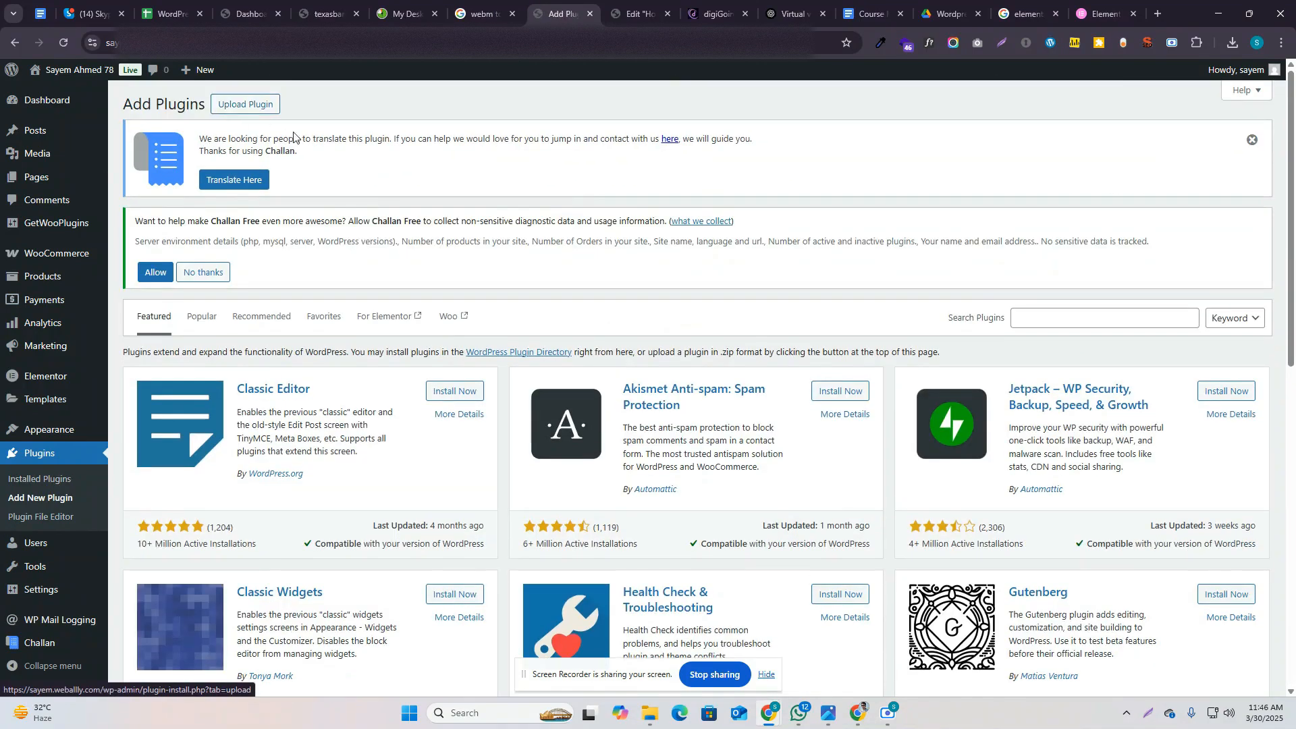
left_click(255, 105)
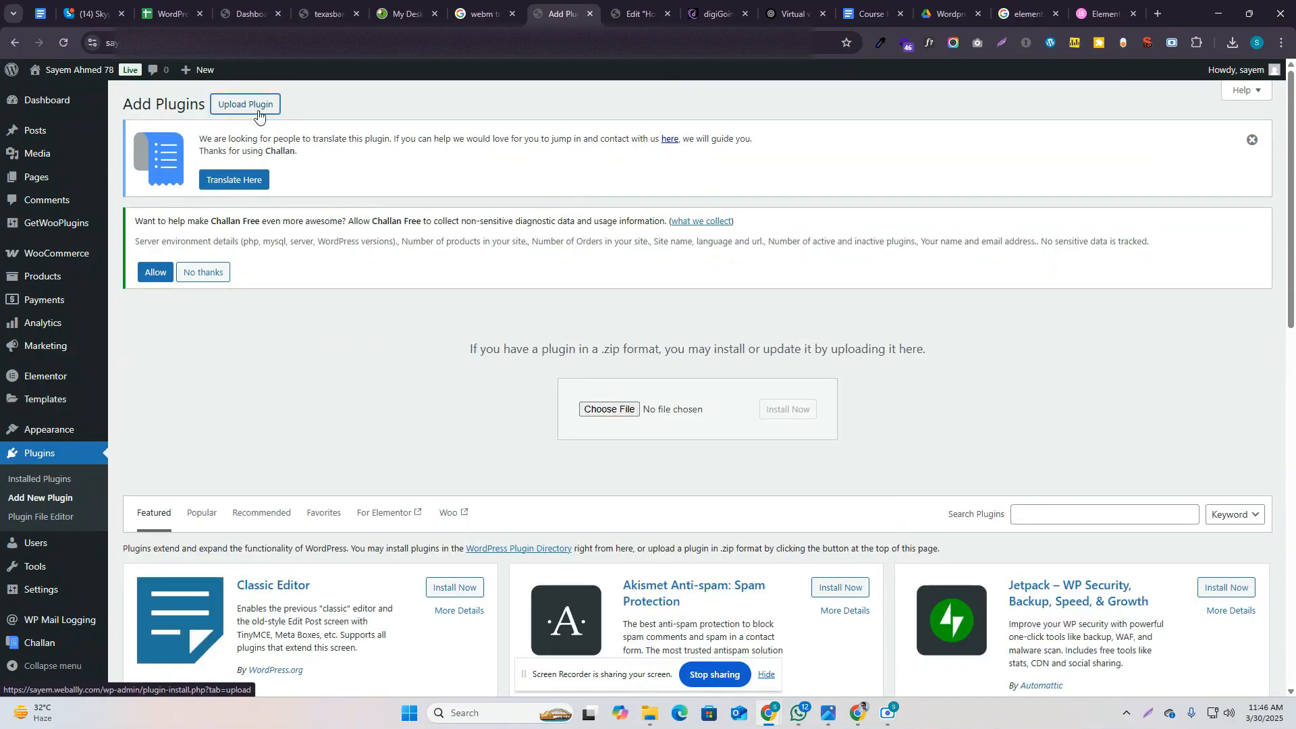
Step: Choose elementor-pro_3.28.1.zip from the Downloads folder and install it as a plugin
left_click(609, 410)
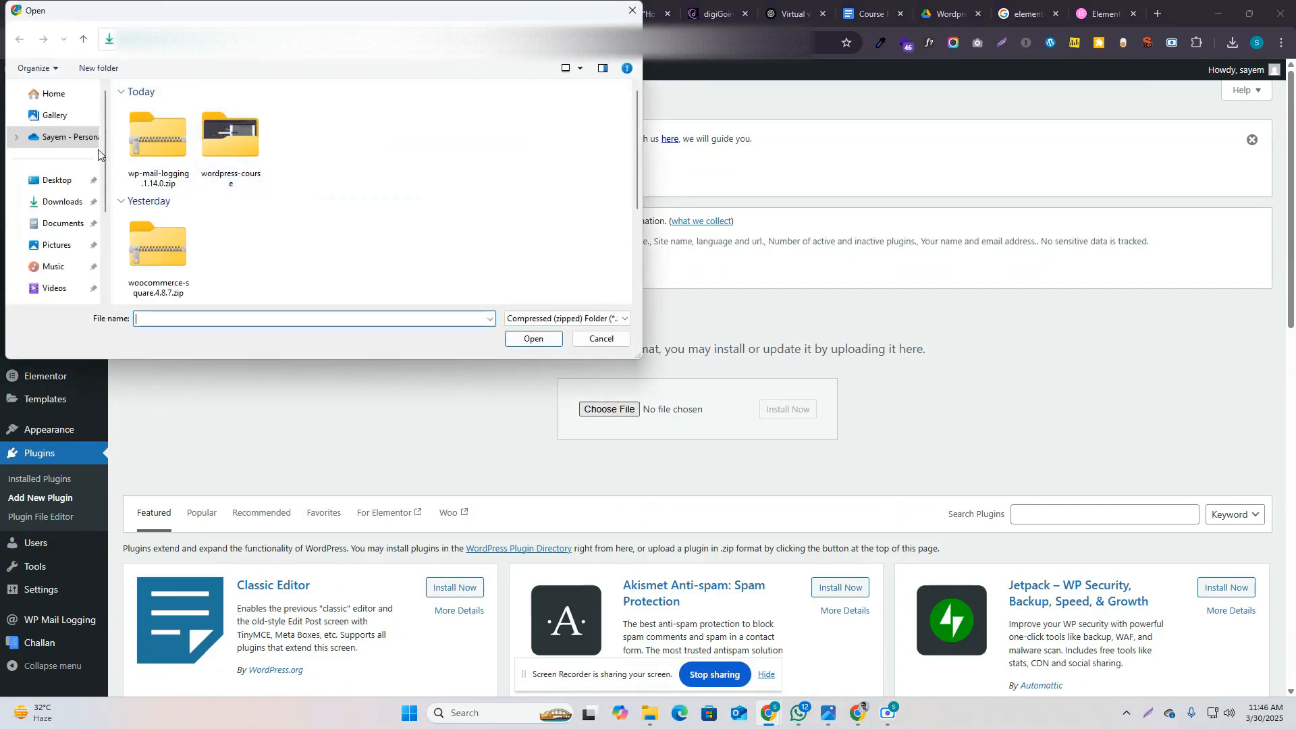
left_click(69, 203)
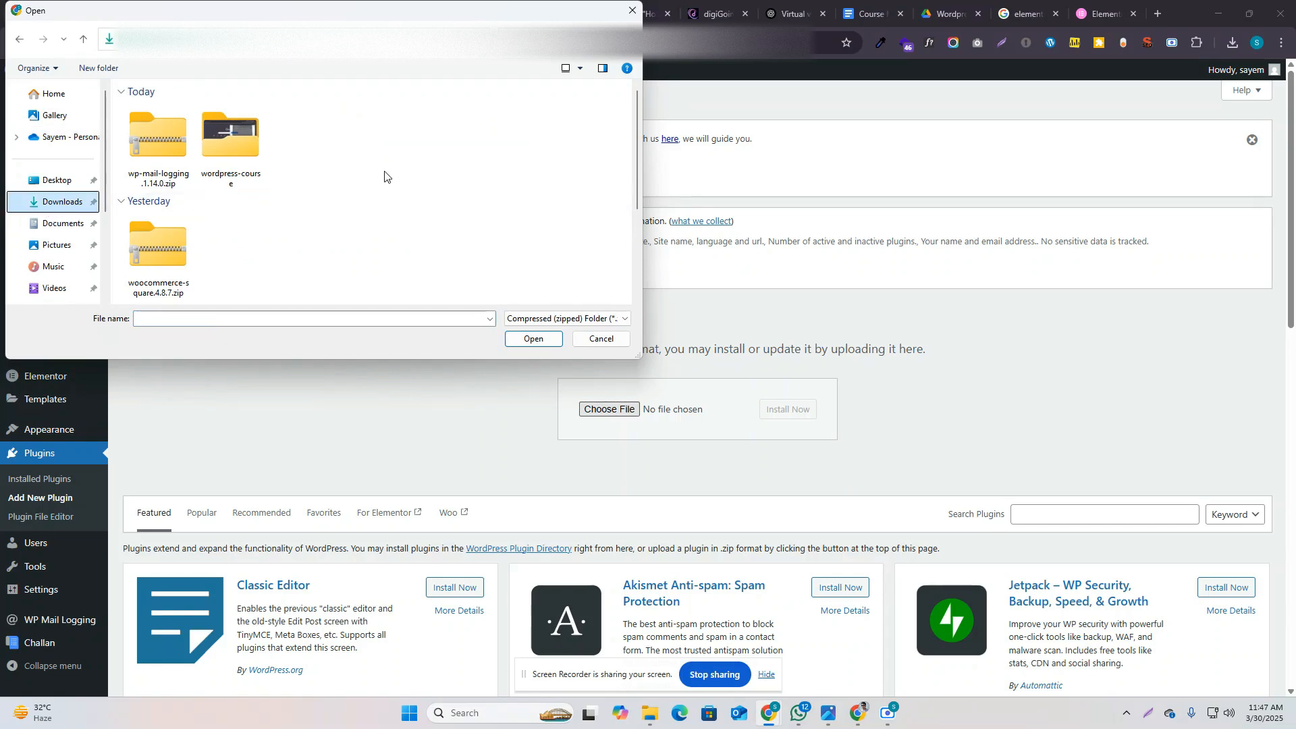
scroll(395, 179, "down", 3)
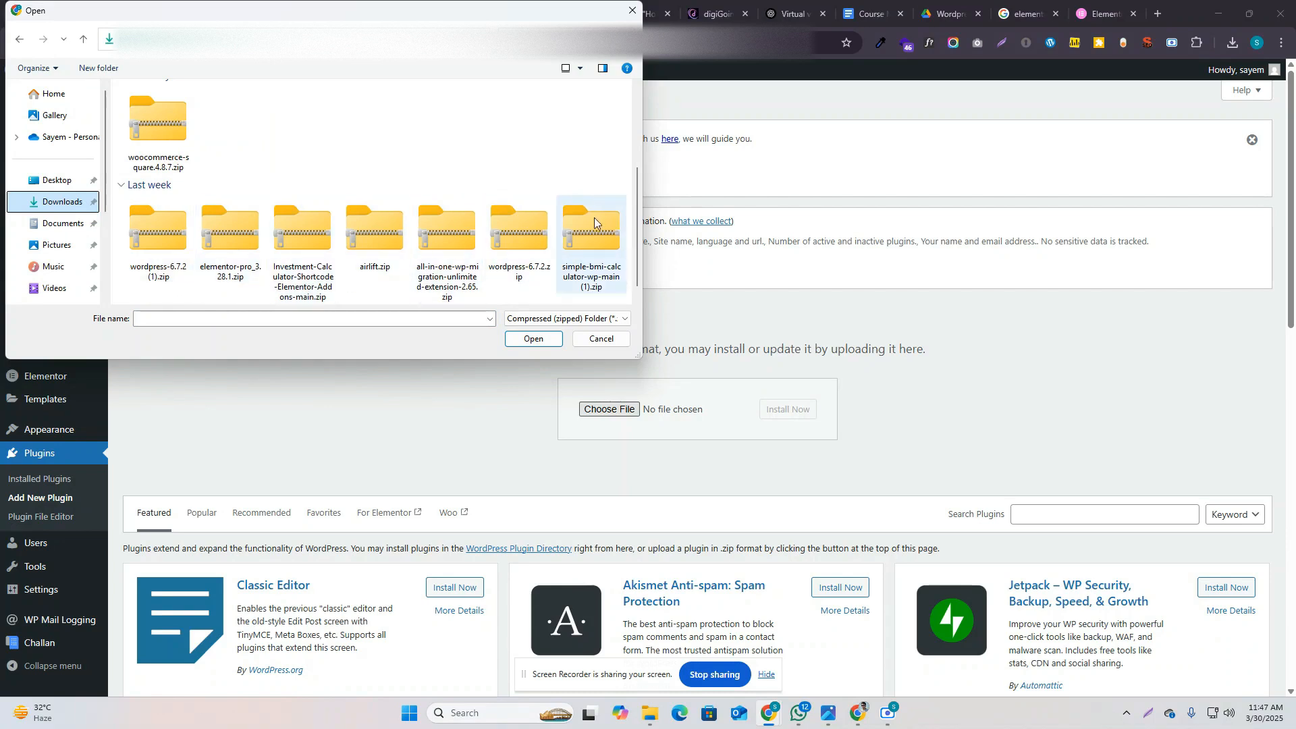
left_click_drag(639, 201, 637, 243)
left_click(224, 172)
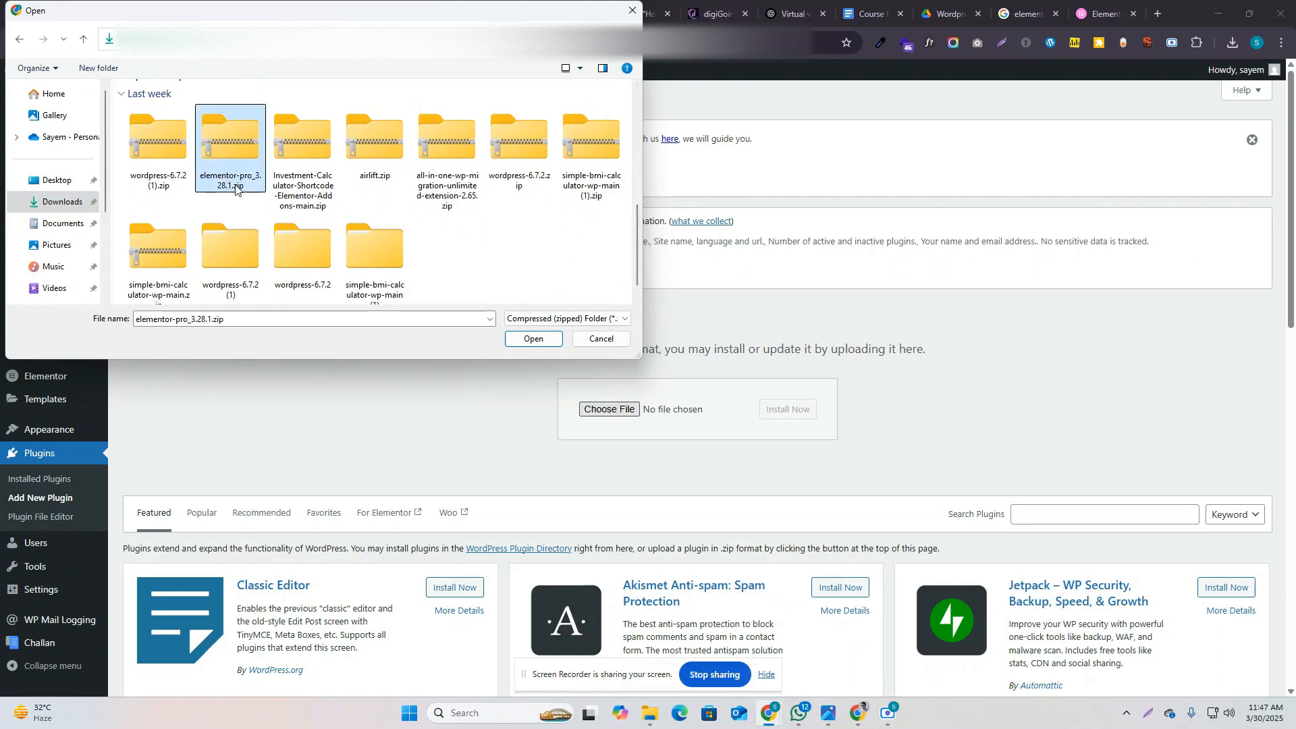
left_click(534, 339)
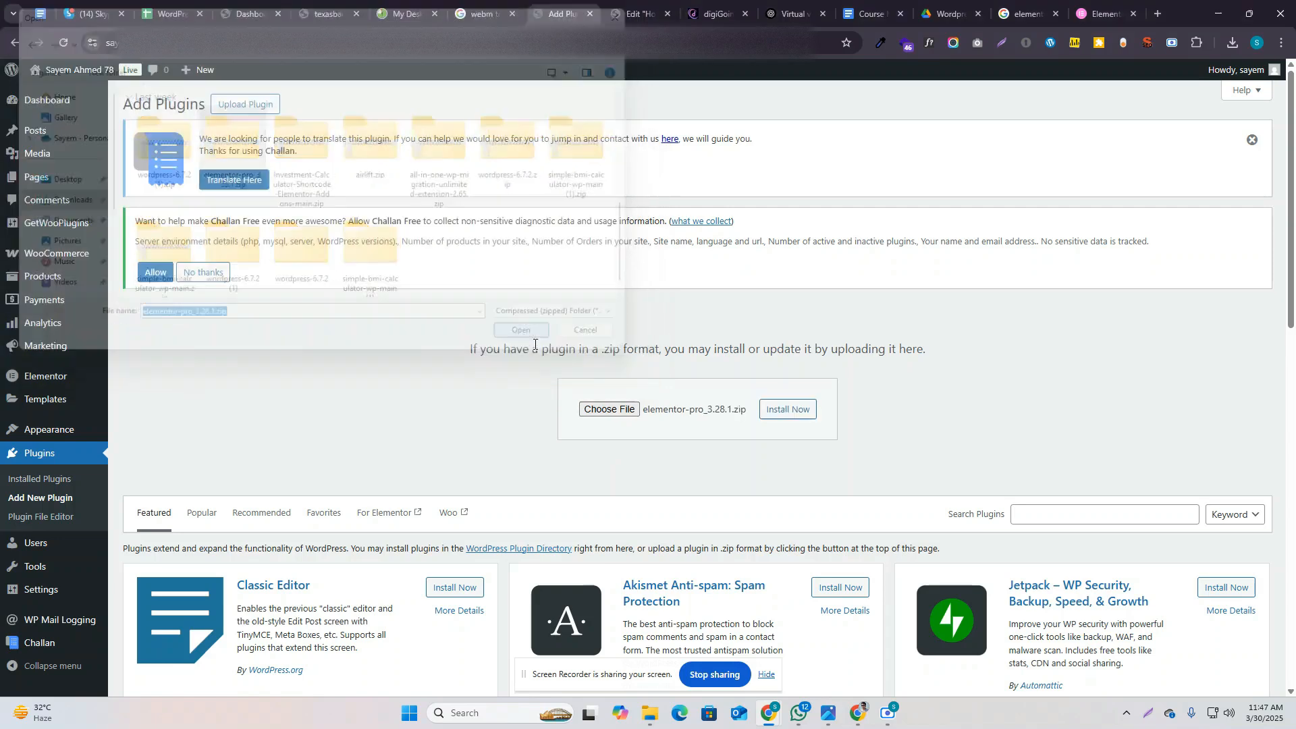
left_click(801, 414)
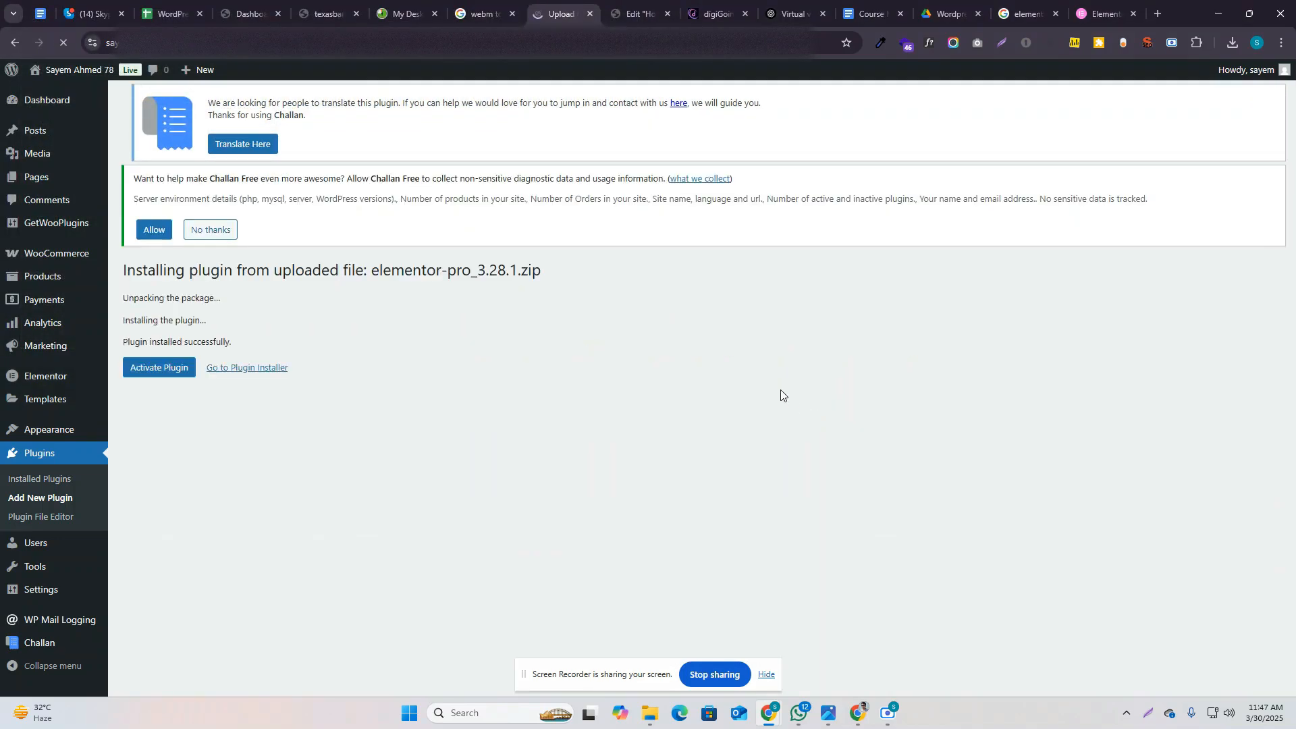
Step: Activate the uploaded Elementor Pro plugin and check its entry among the installed plugins
left_click(171, 430)
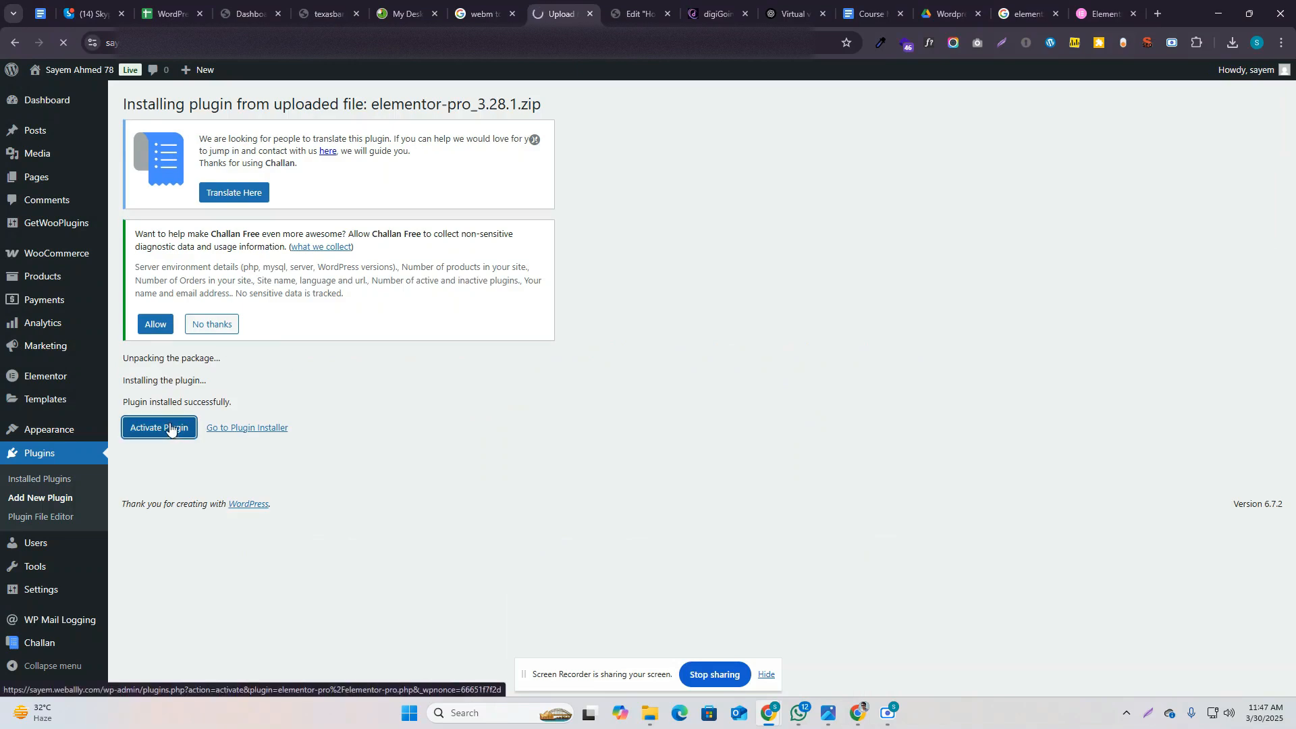
scroll(566, 361, "down", 5)
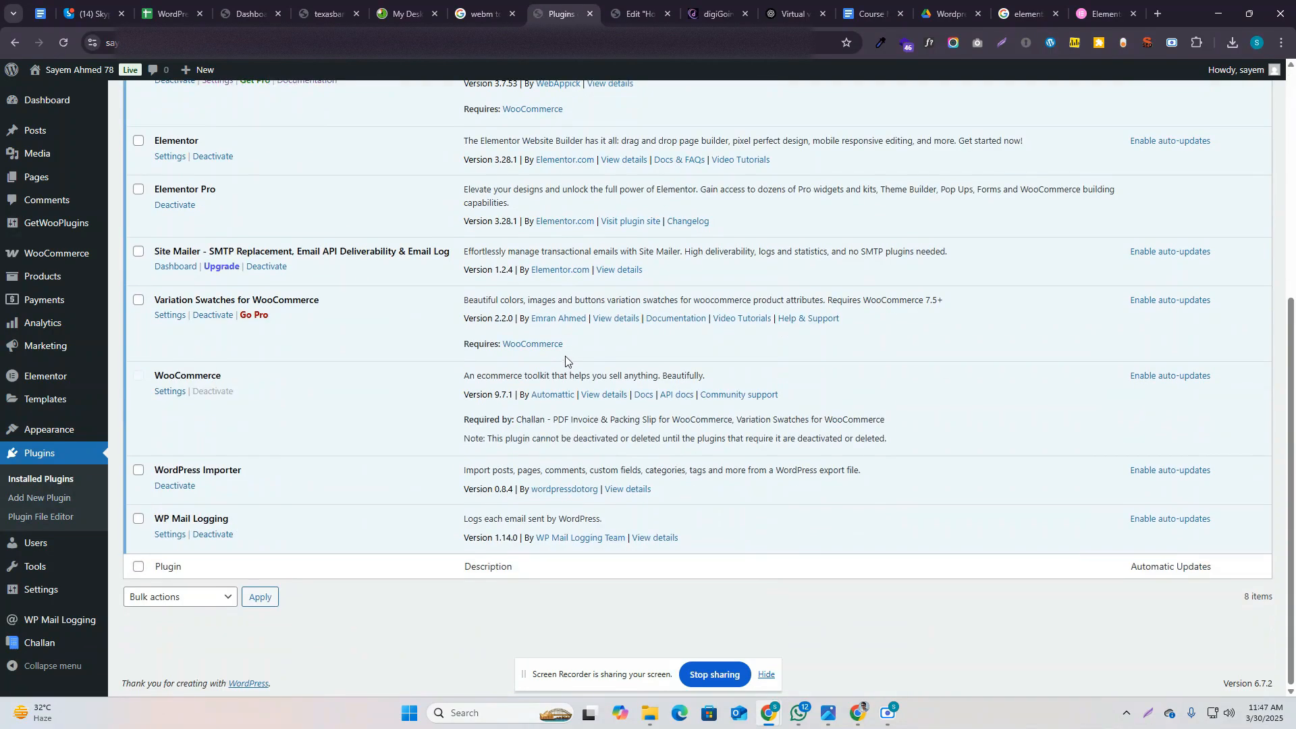
scroll(565, 361, "up", 1)
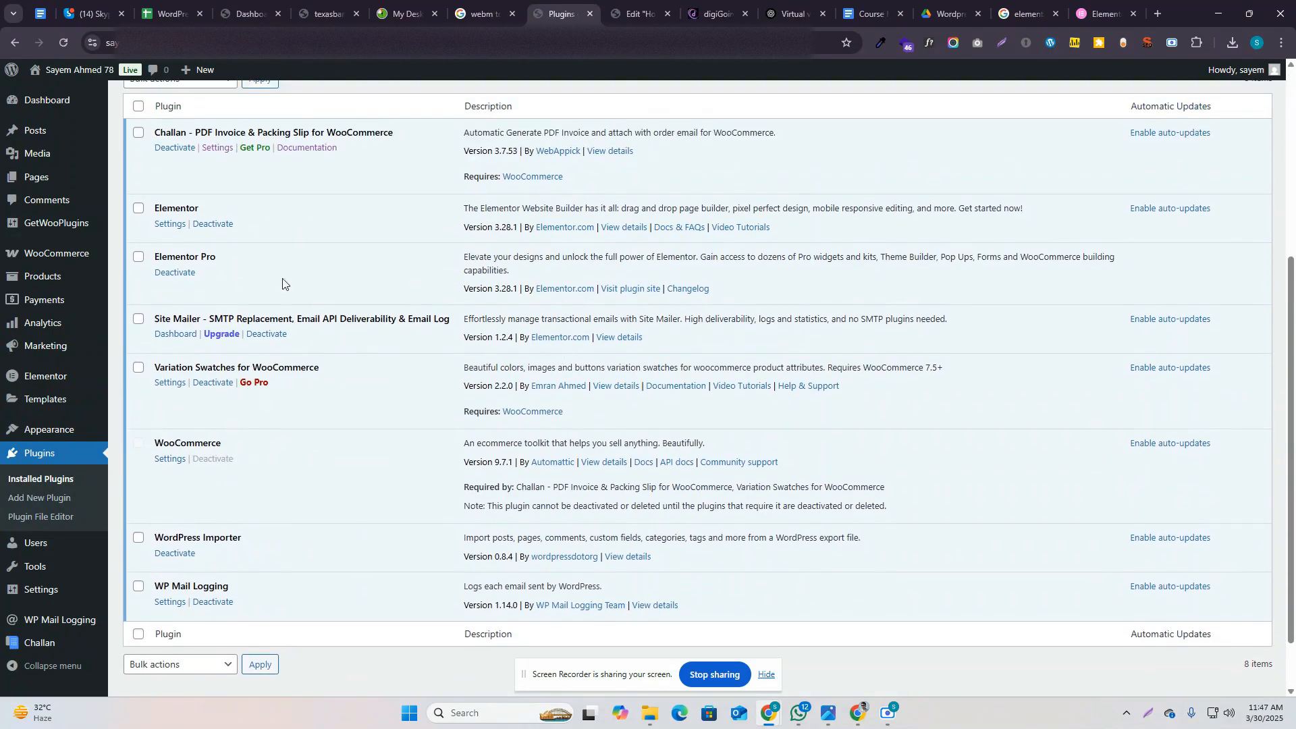
Step: Switch to the Home page editor, reload it without saving, and look through the Pro section of the widget list
left_click(631, 13)
left_click(63, 43)
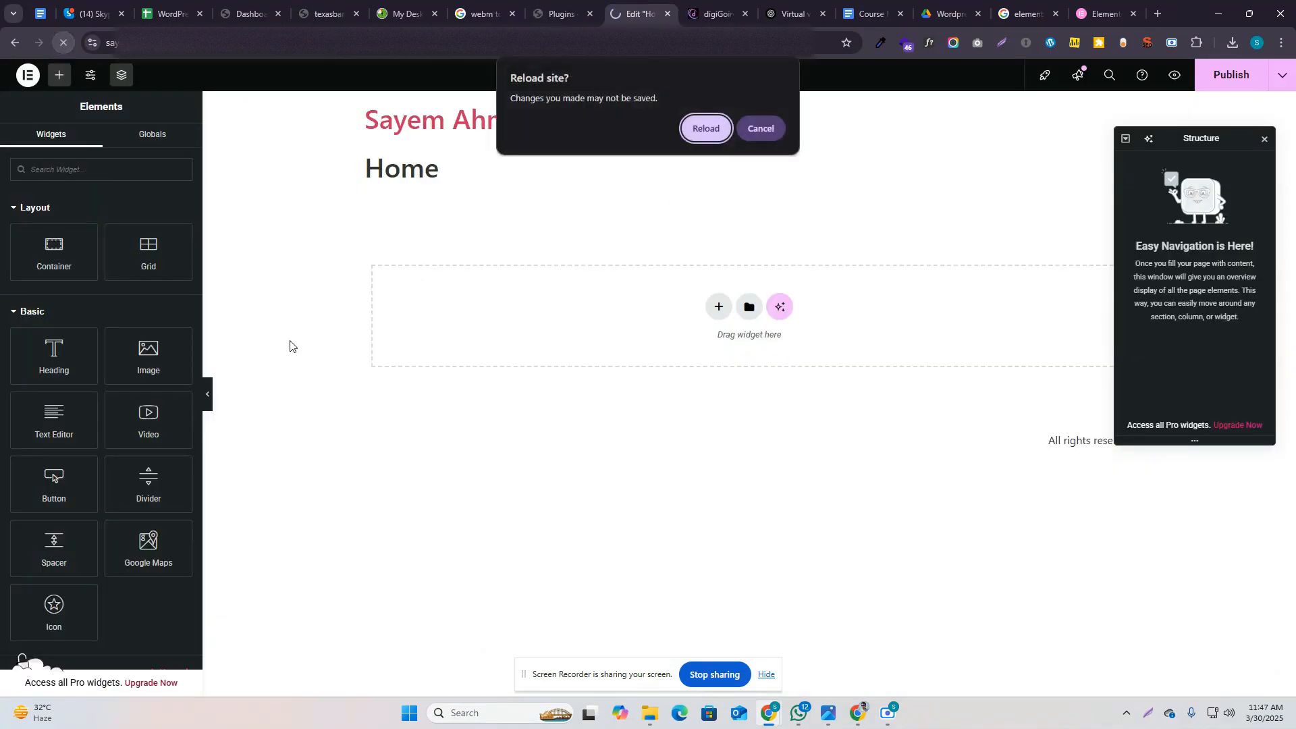
left_click(704, 130)
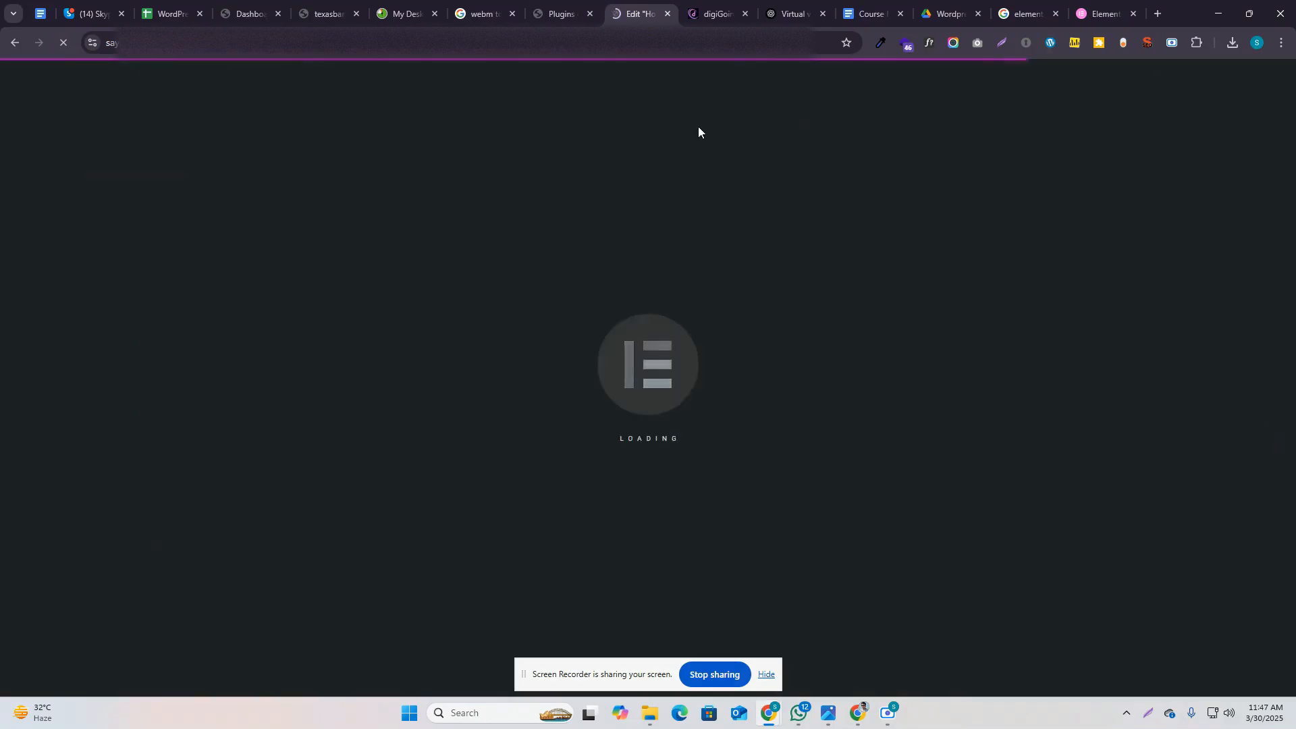
scroll(79, 474, "down", 4)
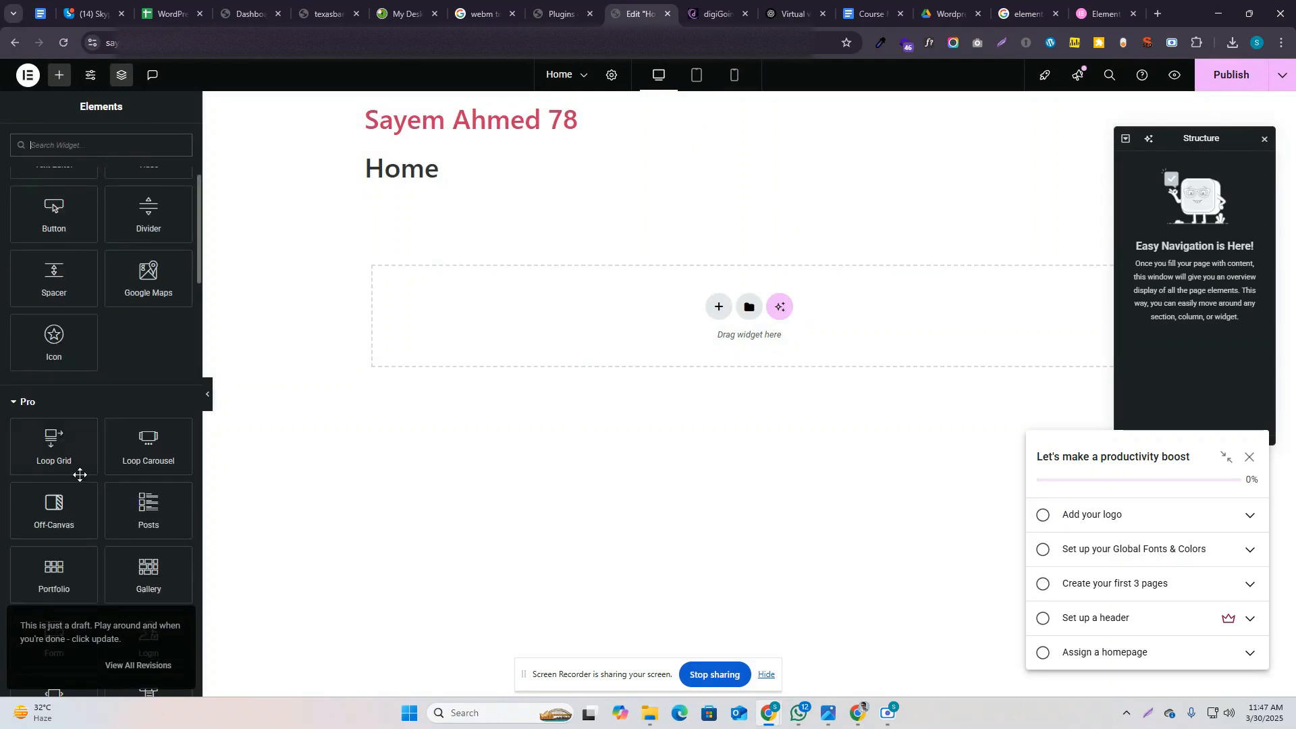
scroll(101, 465, "down", 3)
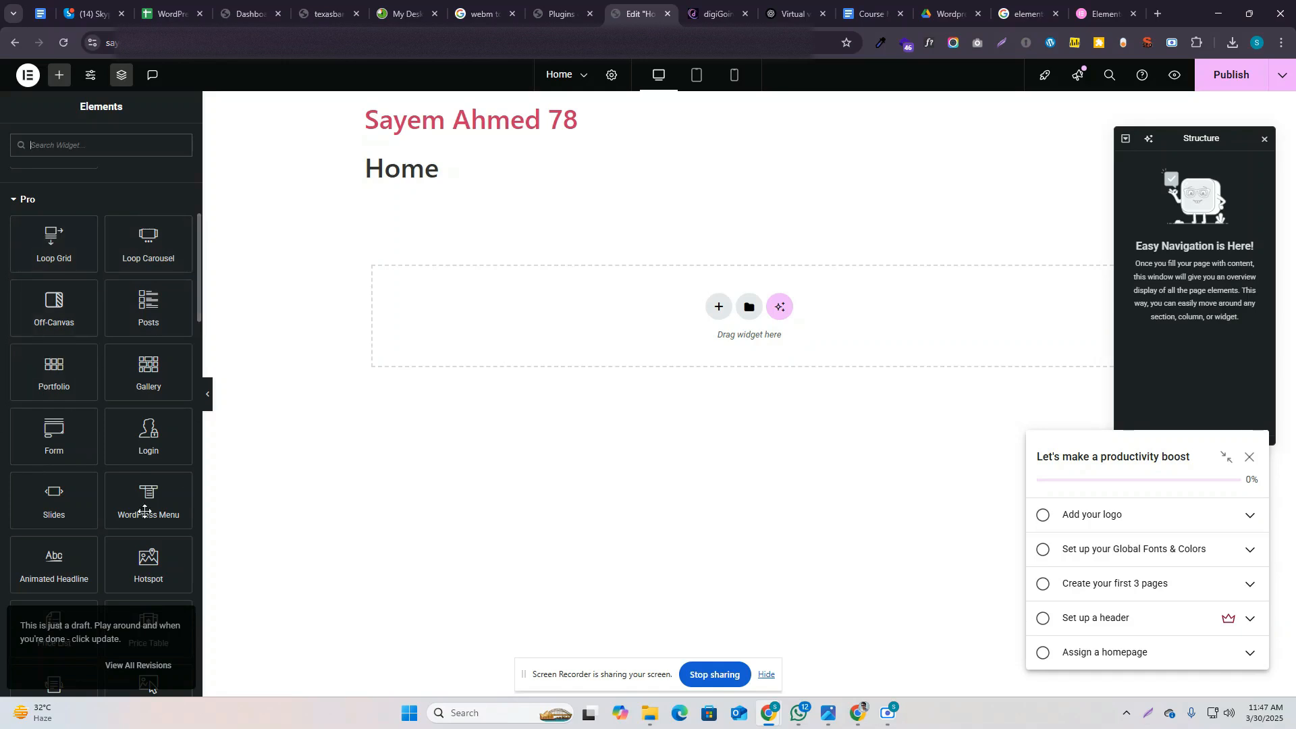
Step: Place the Loop Carousel widget on the page as a trial and delete its container again
left_click_drag(139, 246, 492, 312)
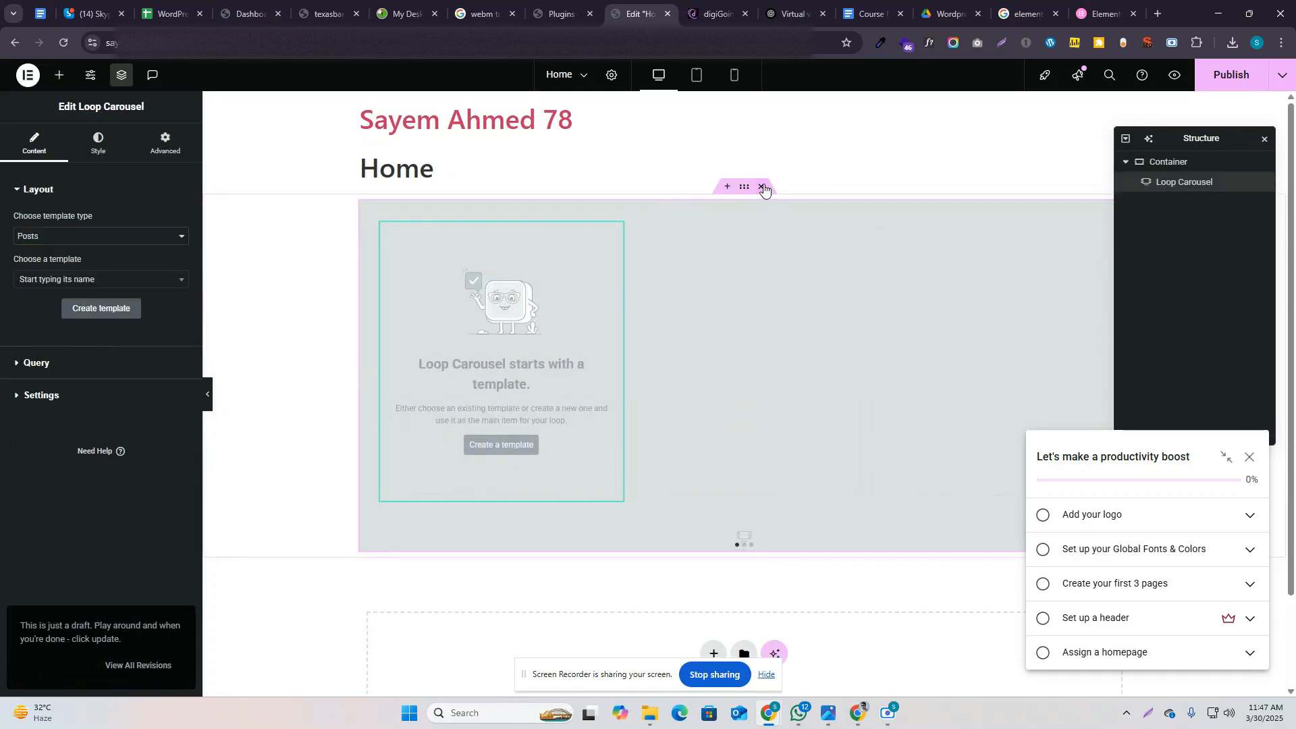
left_click(762, 187)
scroll(61, 411, "down", 7)
scroll(67, 398, "up", 7)
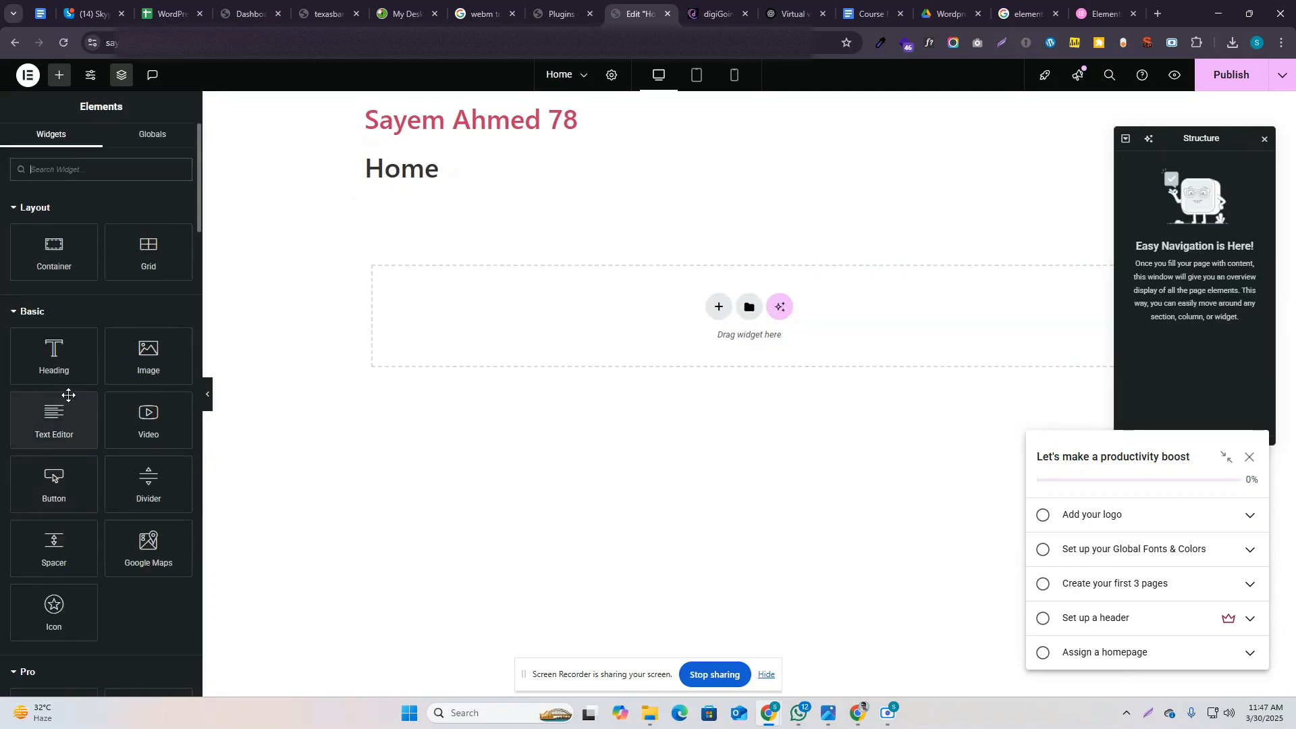
Step: Examine the whole widget list from Layout and Basic through Pro to Link In Bio, moving the Structure panel out of the way
scroll(68, 394, "down", 15)
scroll(72, 395, "down", 10)
scroll(96, 402, "up", 15)
scroll(100, 394, "up", 10)
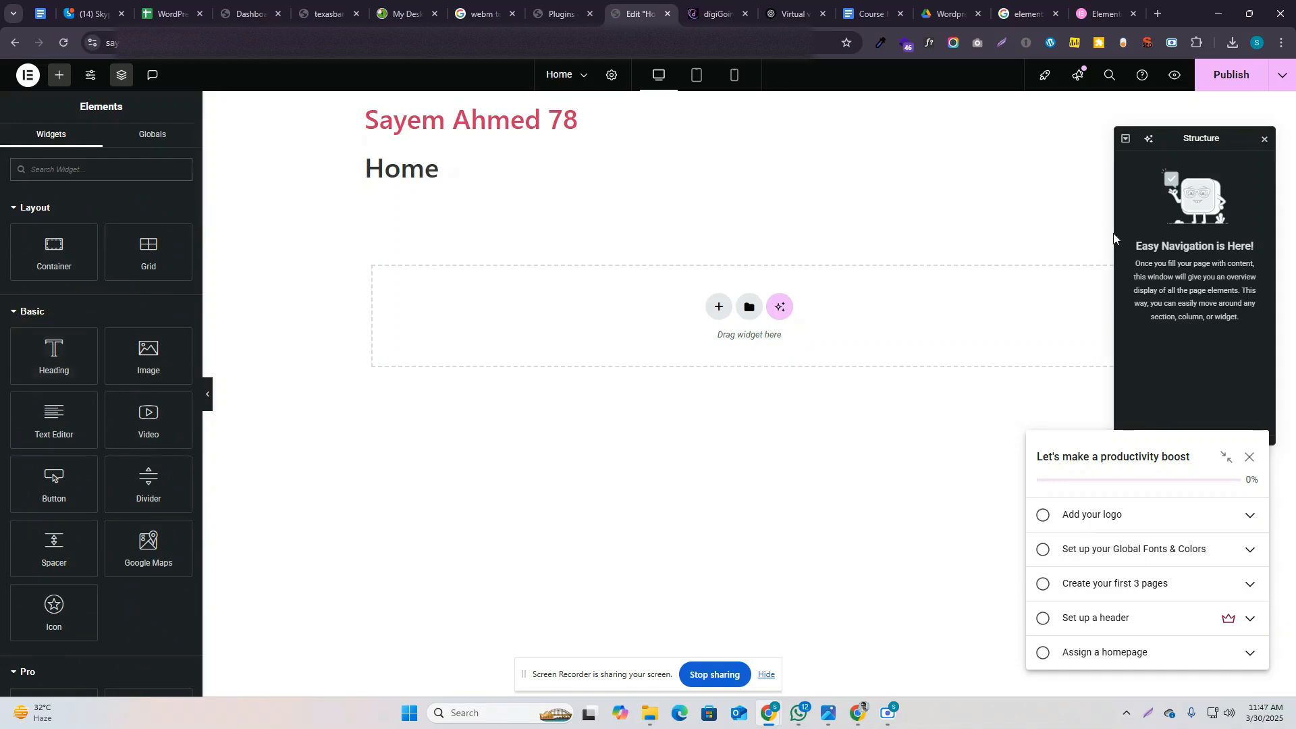
left_click_drag(1196, 139, 1108, 320)
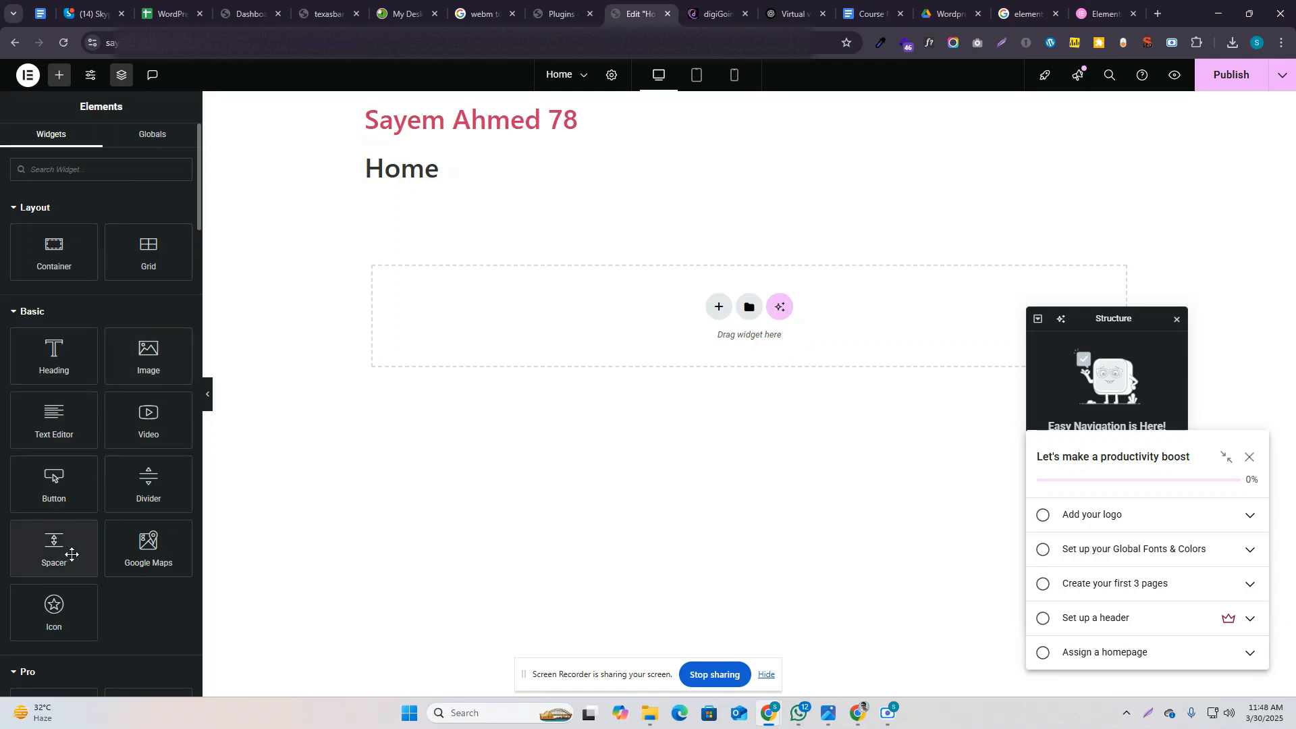
scroll(73, 554, "down", 20)
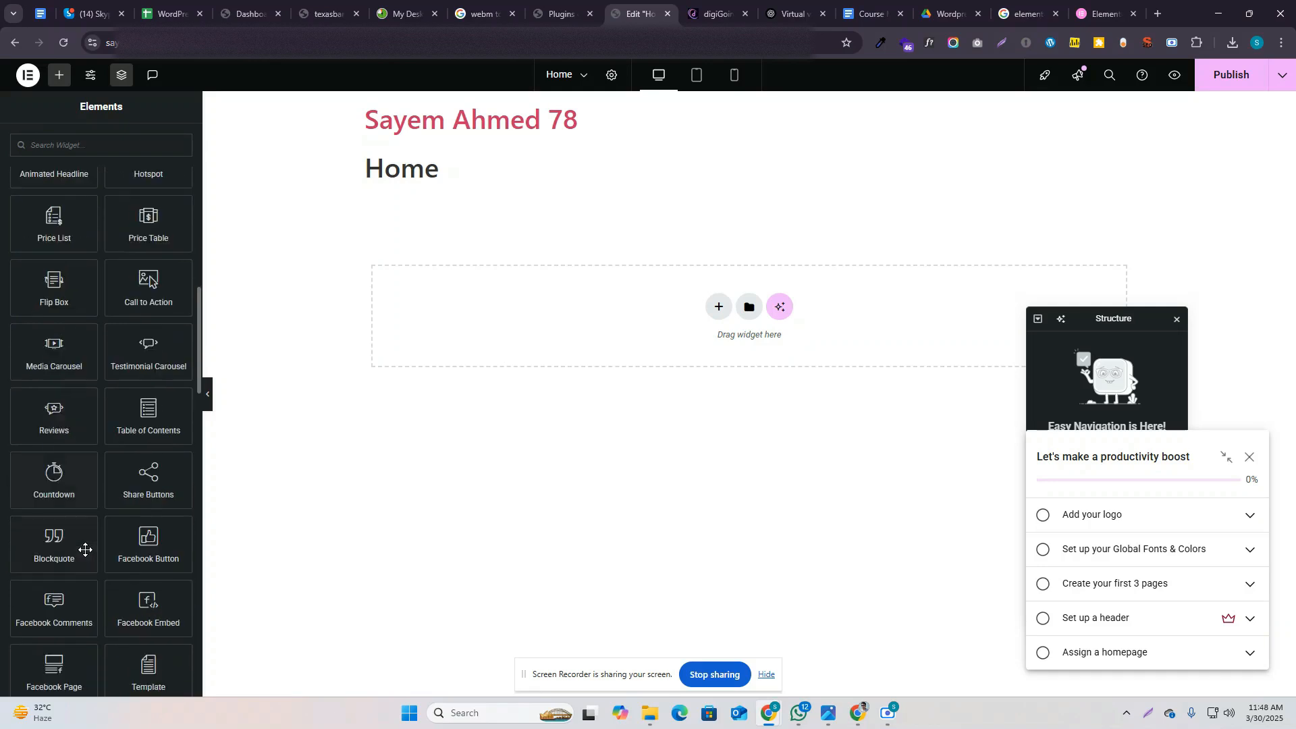
scroll(81, 592, "down", 15)
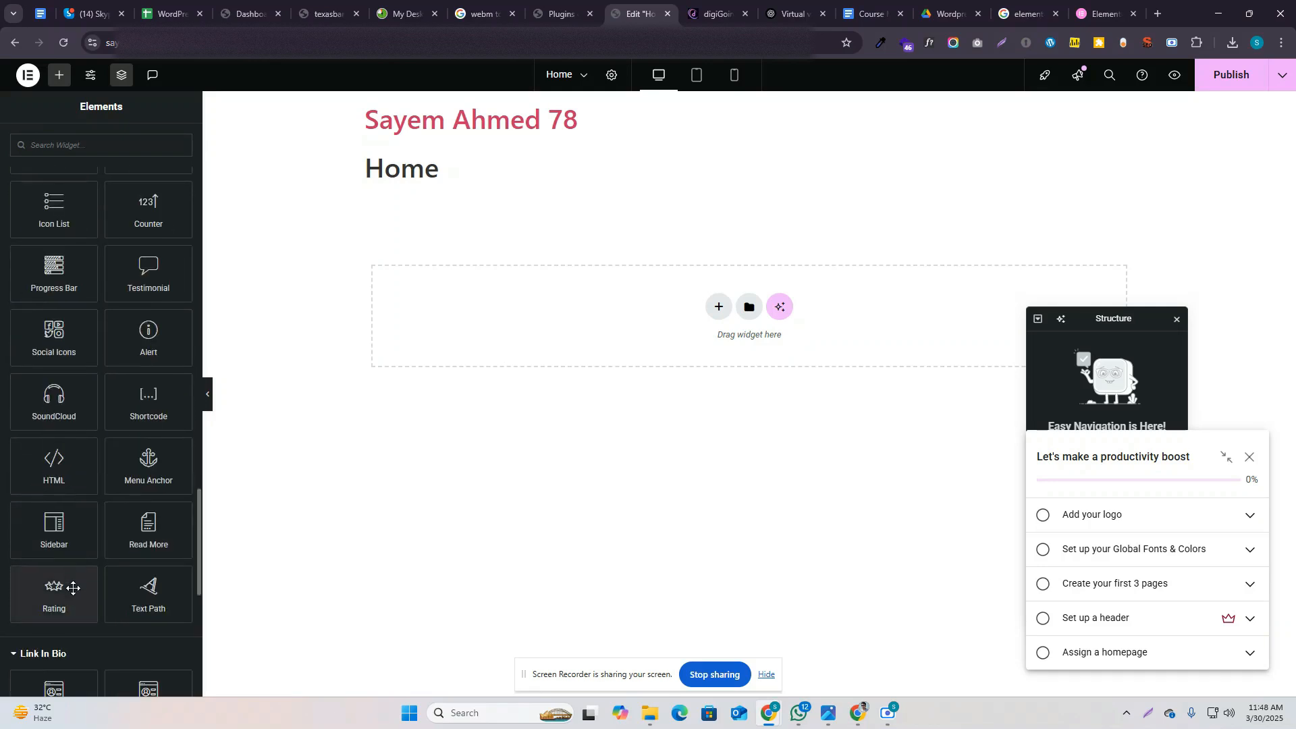
scroll(73, 593, "up", 20)
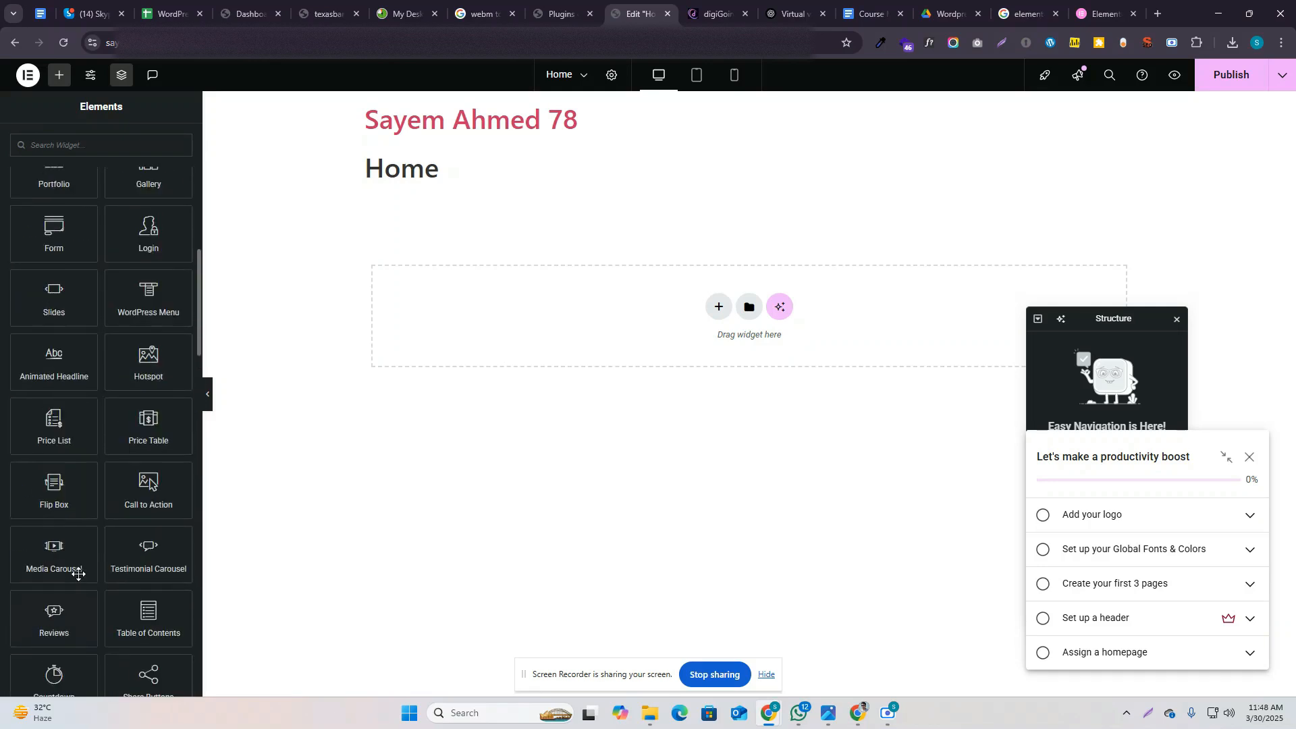
scroll(80, 571, "up", 5)
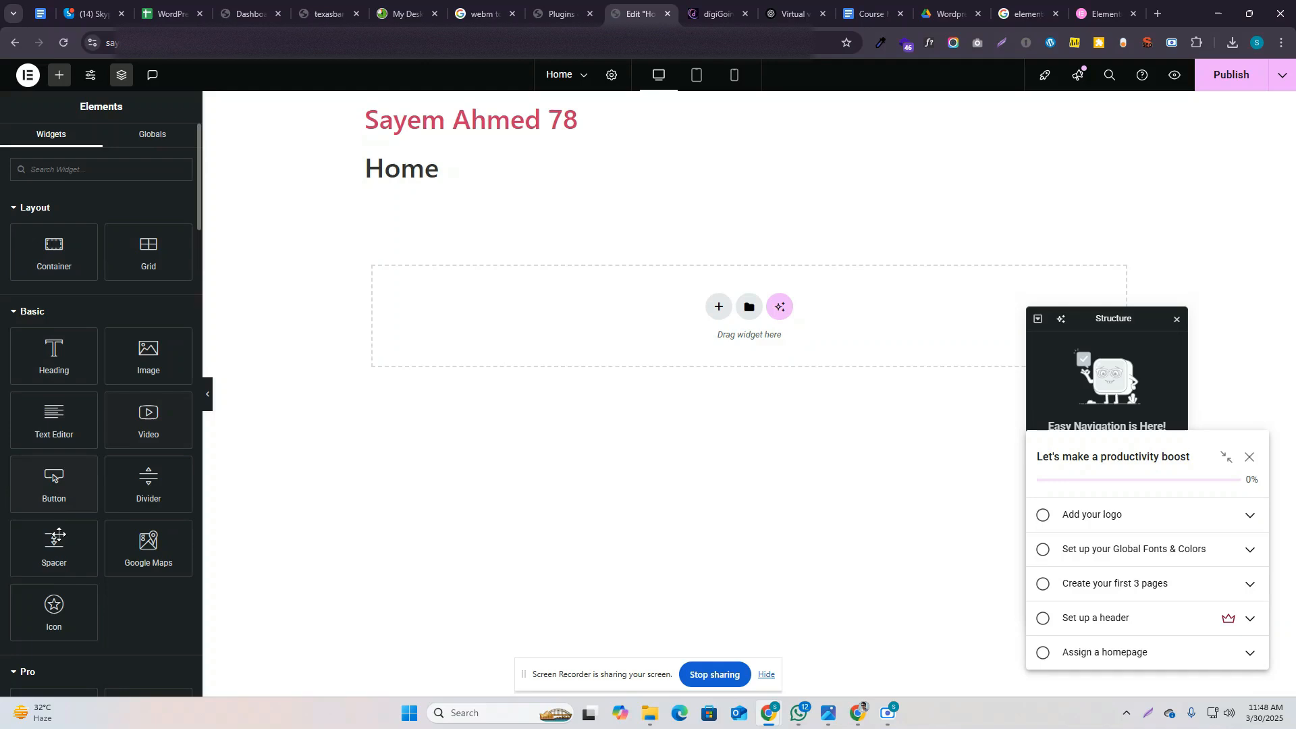
Step: Dismiss the productivity checklist and its launchpad notice, and move the Structure panel clear of the page content
left_click(1249, 459)
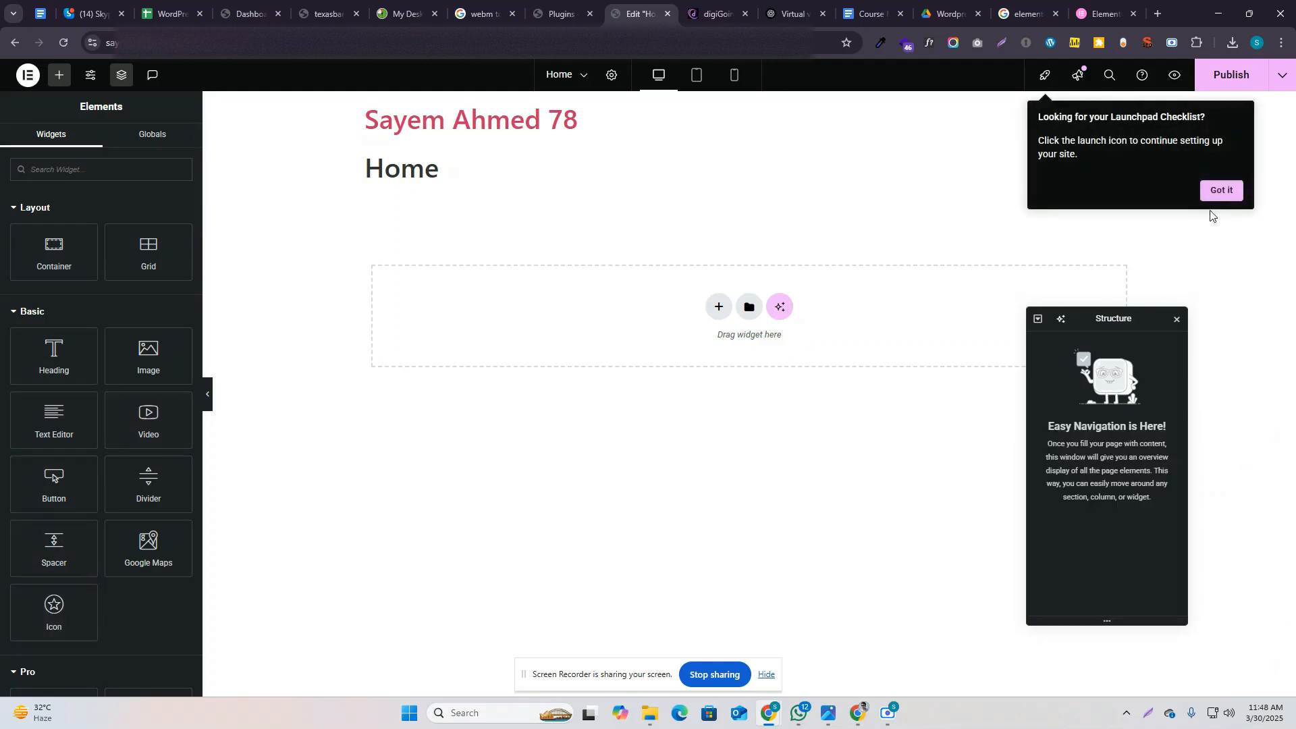
left_click(1231, 199)
left_click_drag(1136, 321, 1220, 247)
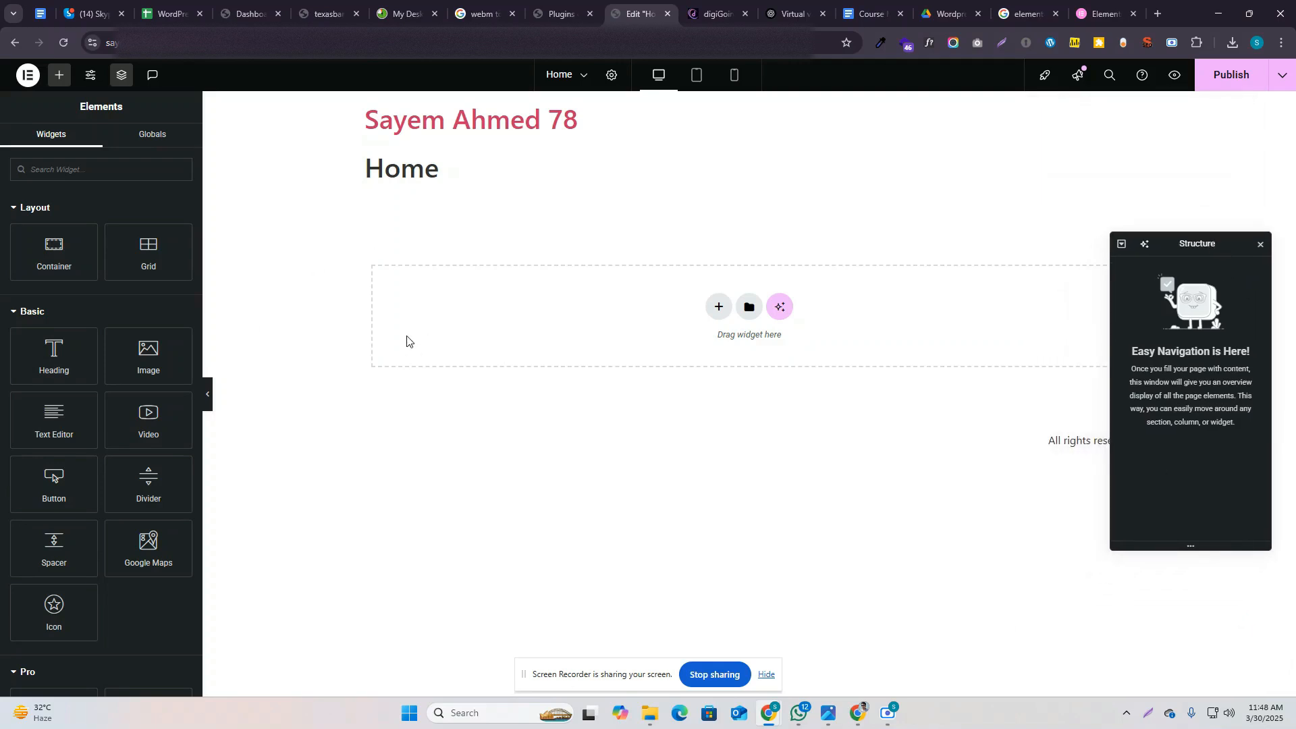
Step: Add a Container to the Home page and place a Heading widget inside it
left_click_drag(41, 247, 526, 298)
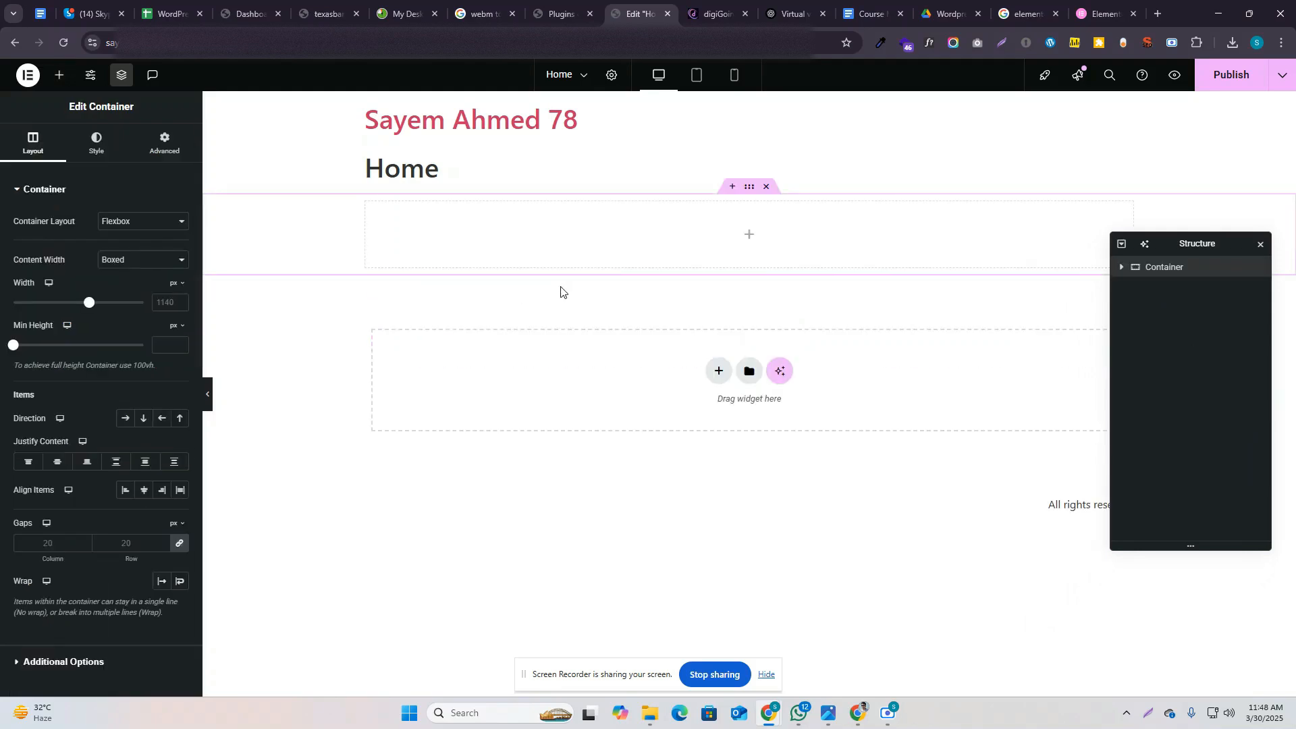
left_click(60, 75)
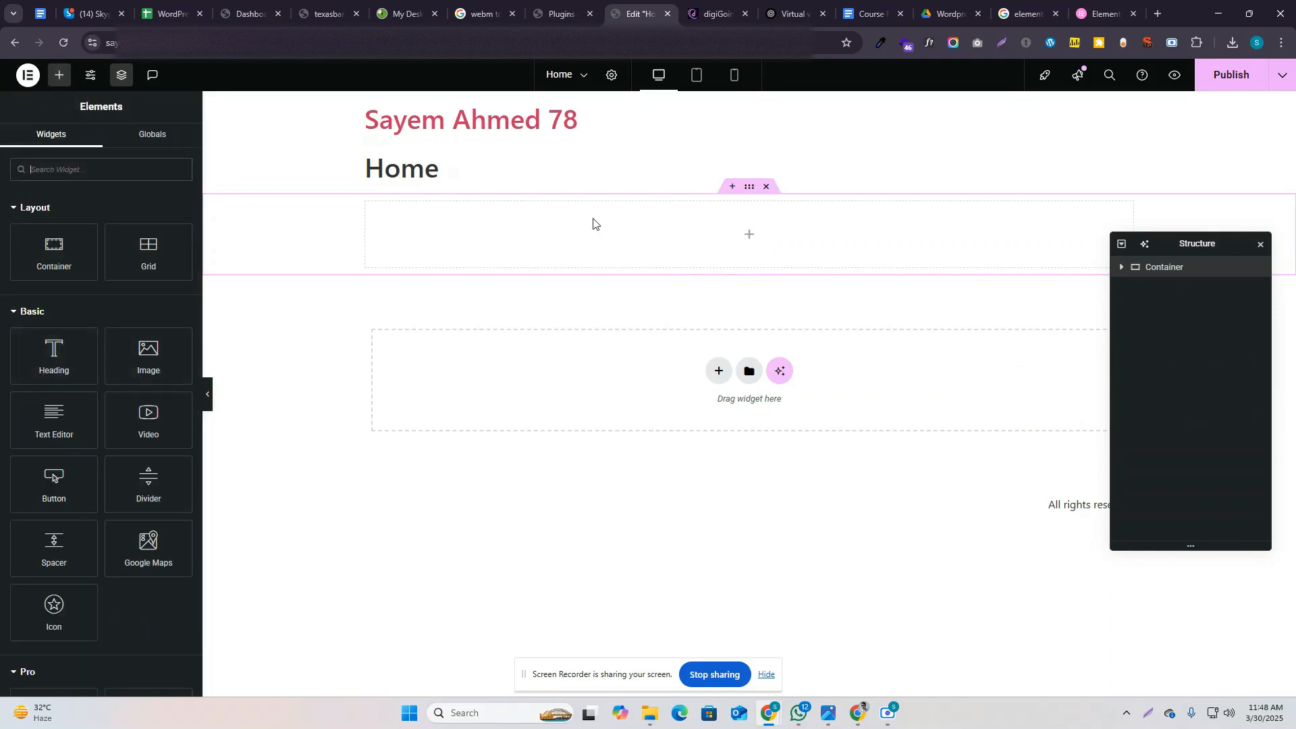
left_click_drag(49, 356, 595, 253)
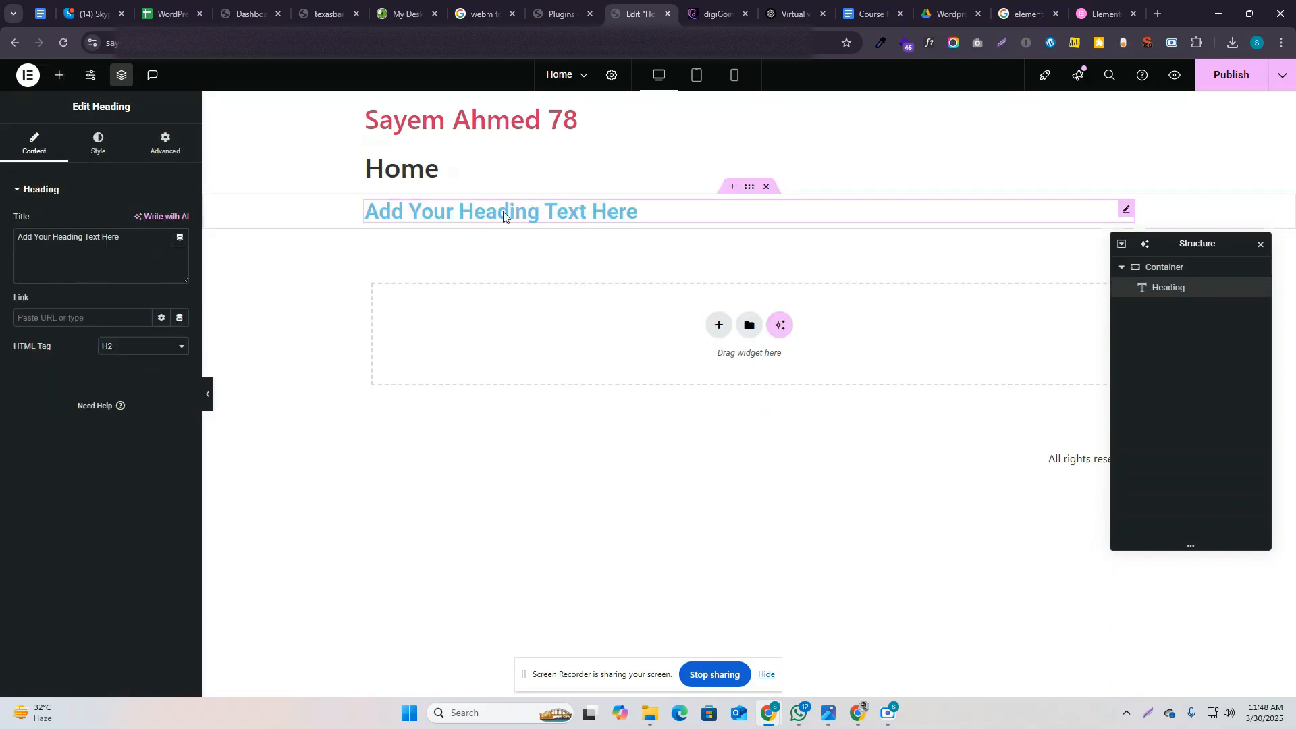
Step: Replace the heading's placeholder title with "This is our first heading"
left_click(94, 239)
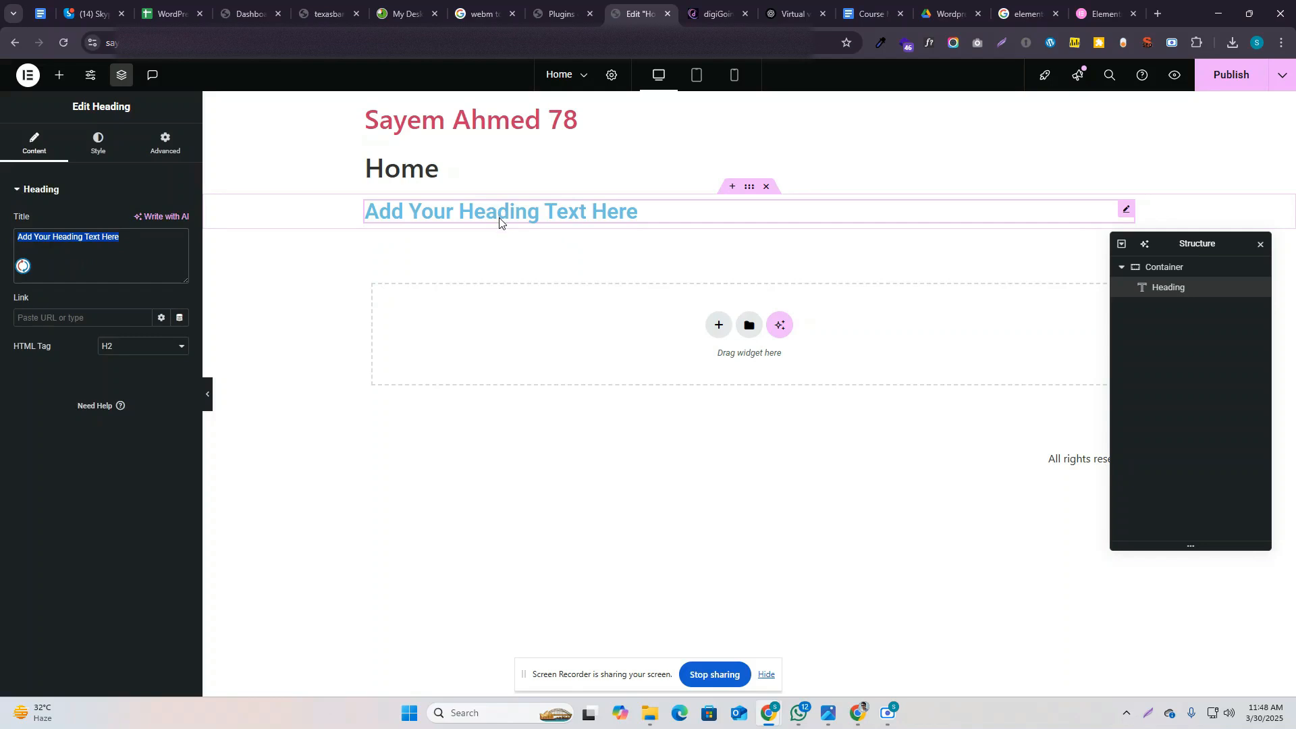
type("Thi s s")
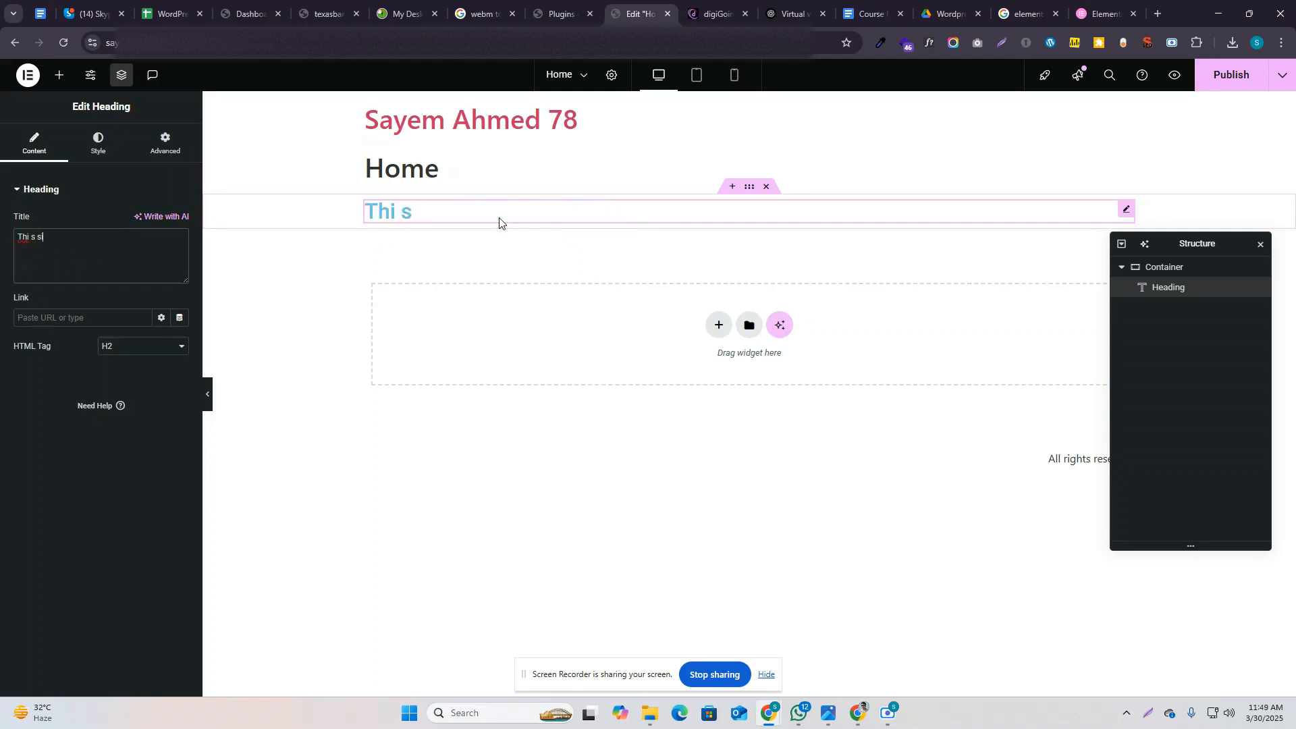
key("BackSpace")
key("BackSpace")
key("BackSpace")
key("BackSpace")
type("s is our first")
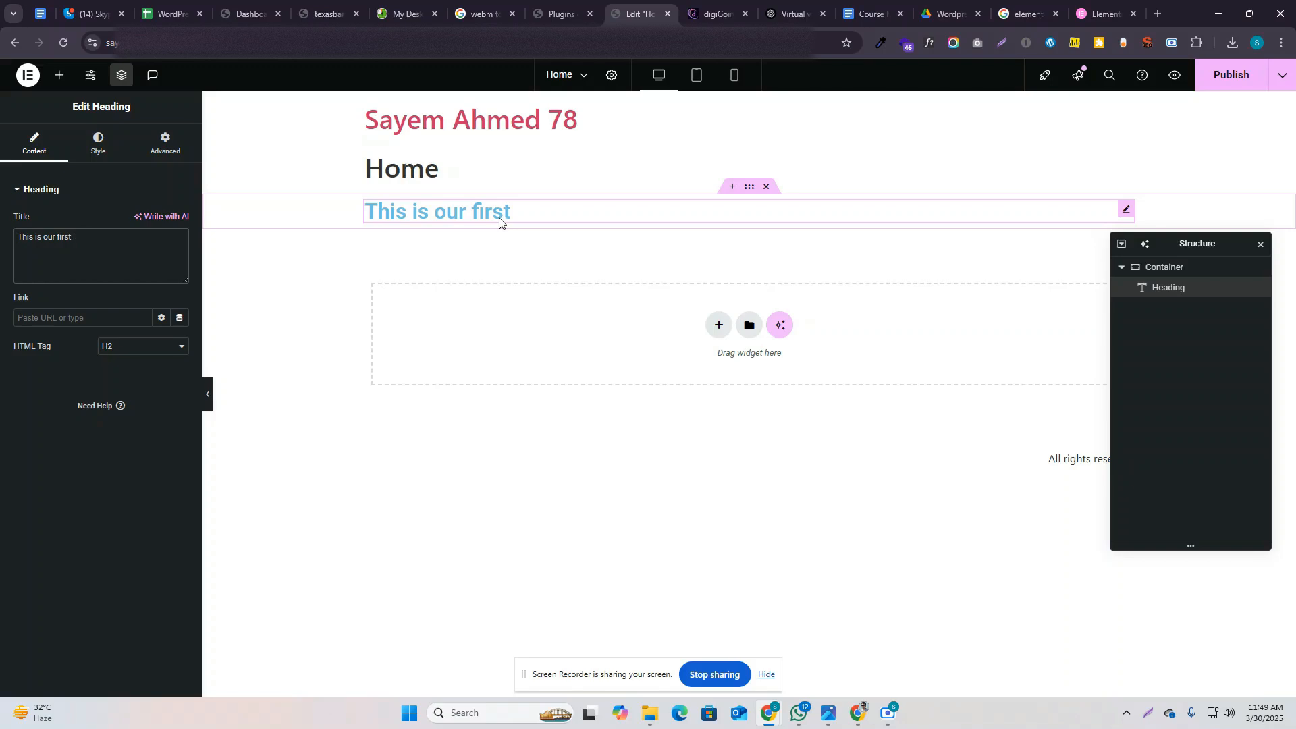
type(" deading")
key("BackSpace")
key("BackSpace")
key("BackSpace")
key("BackSpace")
key("BackSpace")
key("BackSpace")
key("BackSpace")
key("BackSpace")
type("heading")
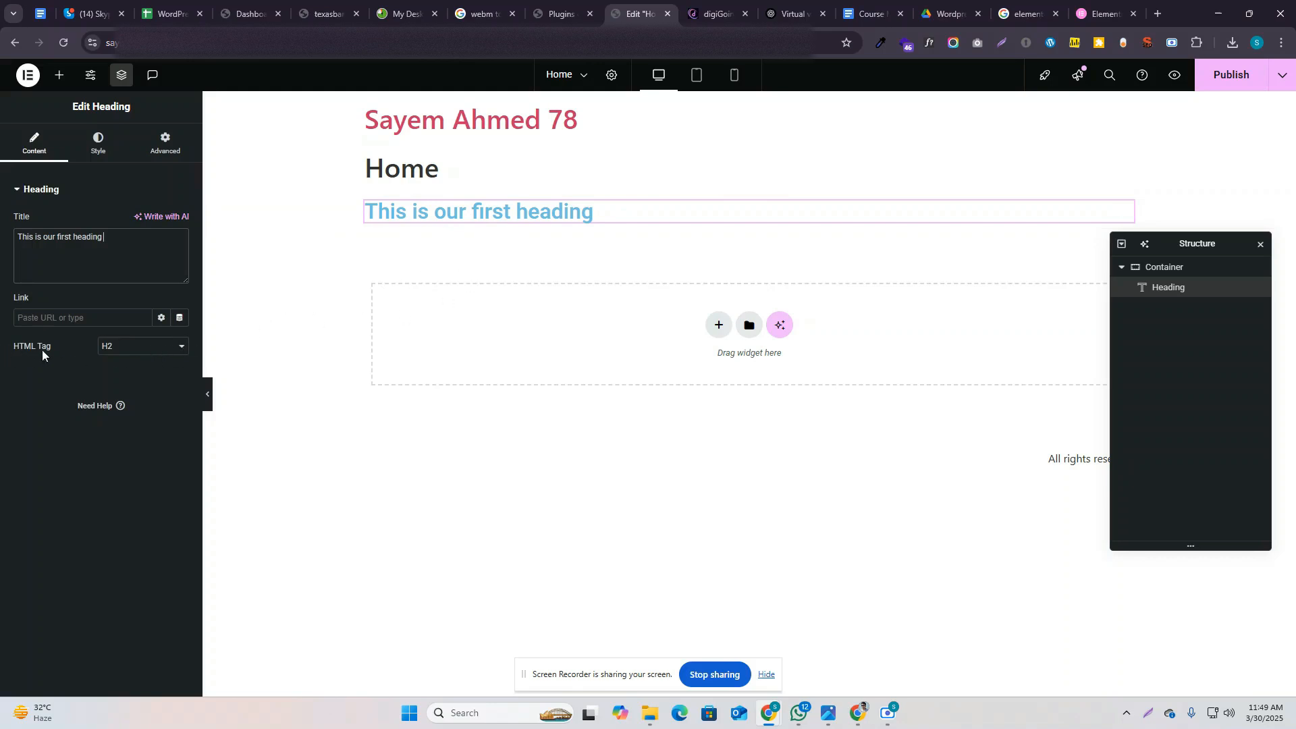
Step: Try the HTML tags H1, H2, H3 and H4 on the heading and set it back to H2
left_click(159, 350)
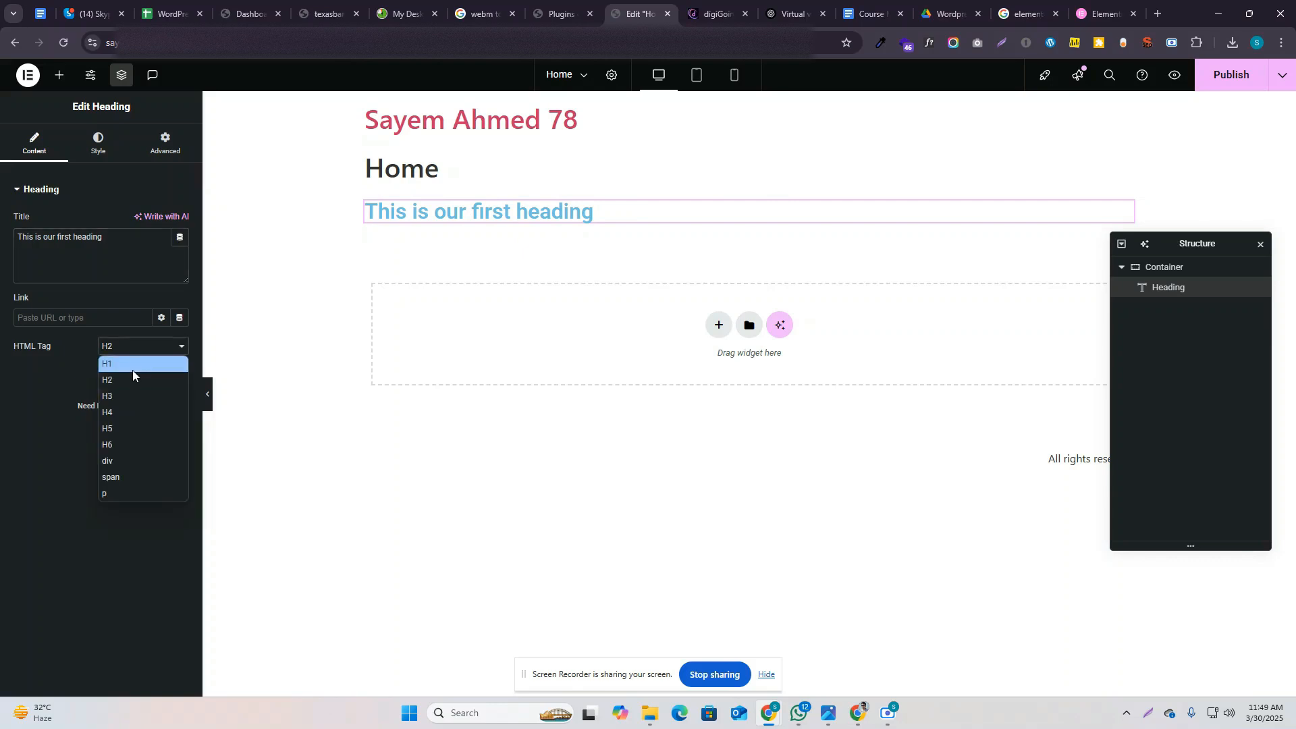
left_click(138, 371)
left_click(143, 347)
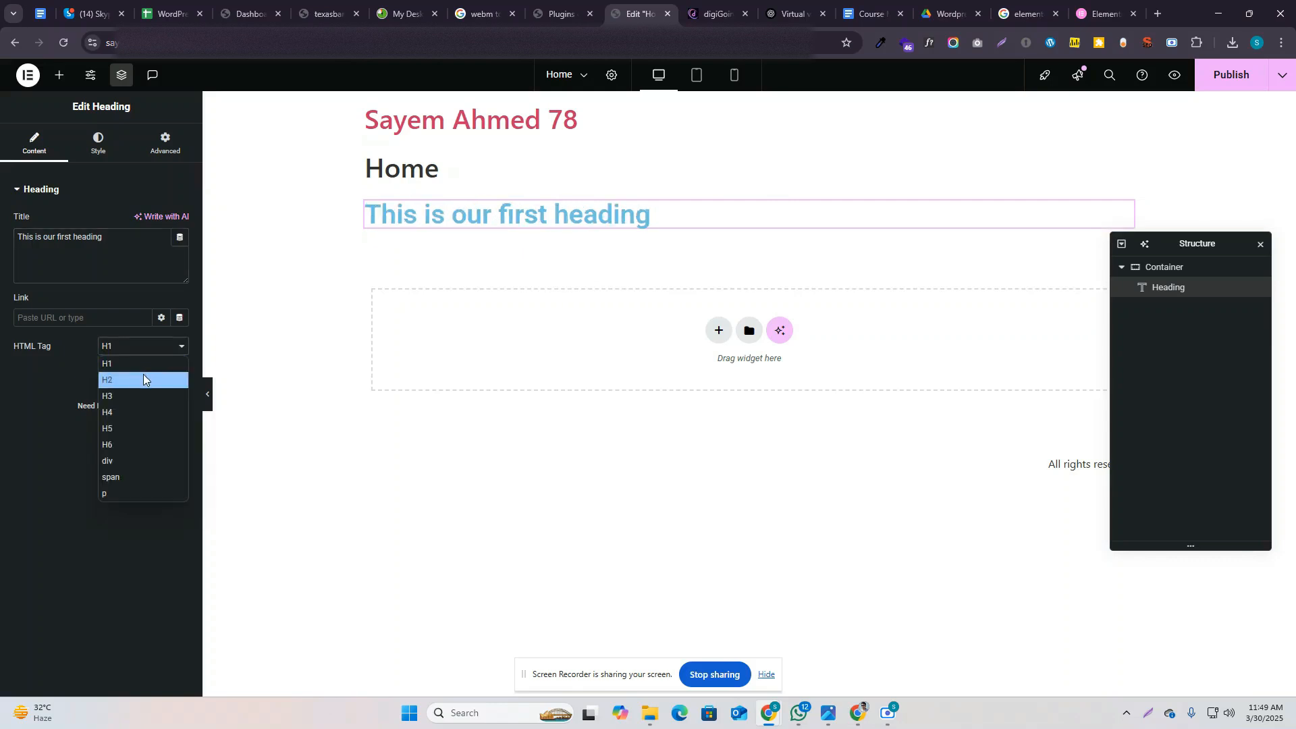
left_click(144, 379)
left_click(149, 348)
left_click(148, 396)
left_click(140, 348)
left_click(146, 413)
left_click(149, 350)
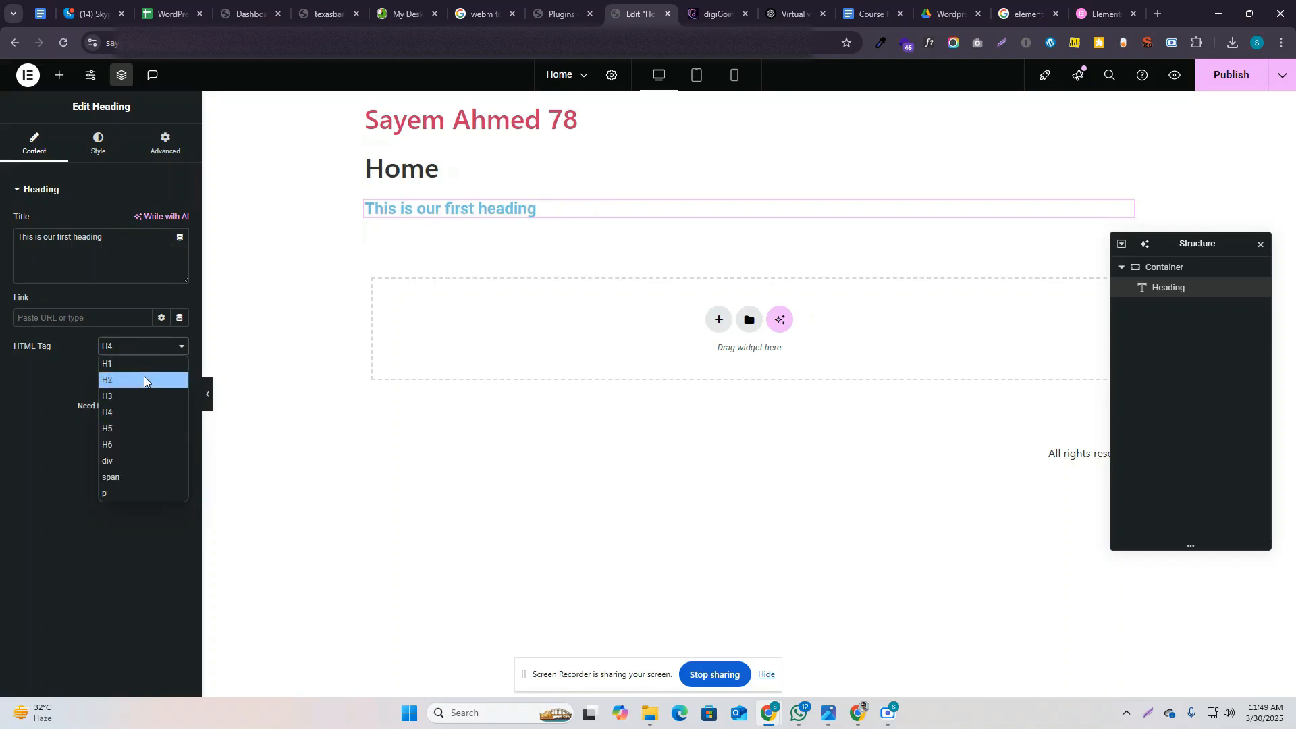
left_click(146, 379)
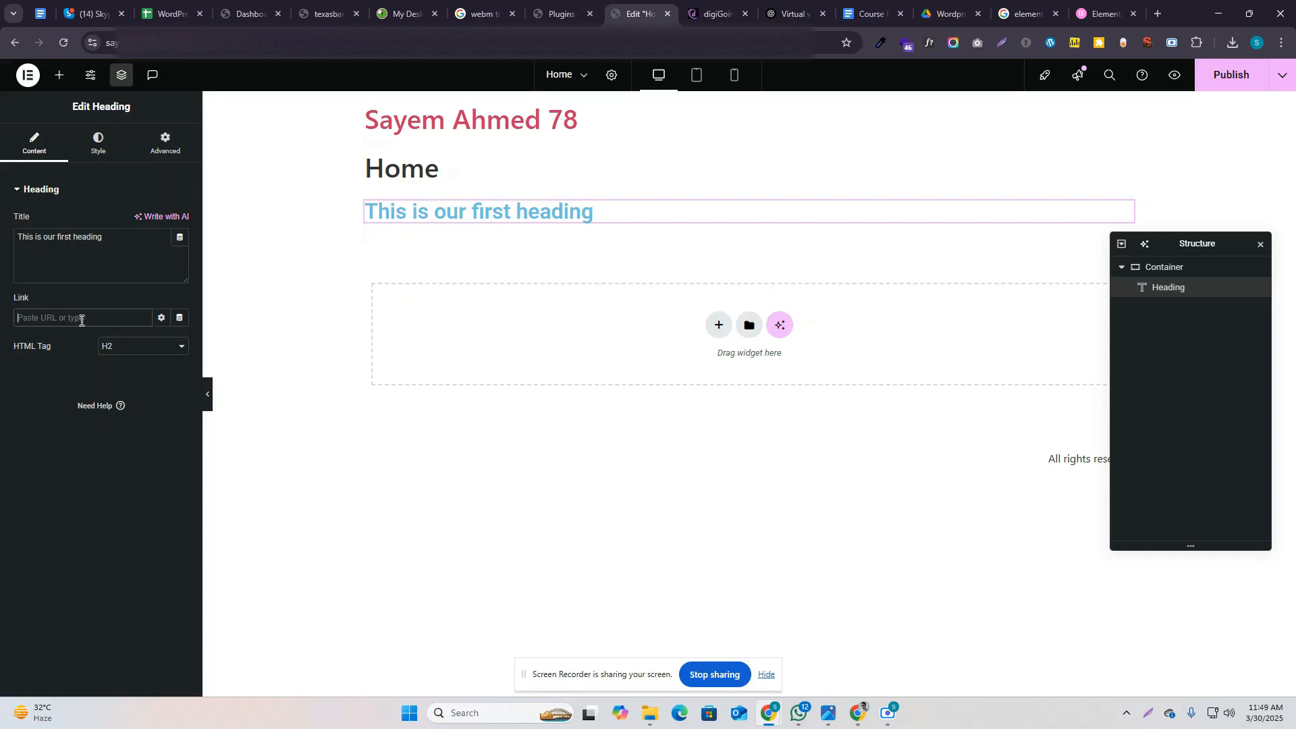
Step: Try centre and right alignment in the heading's style settings and leave the heading justified
left_click(97, 150)
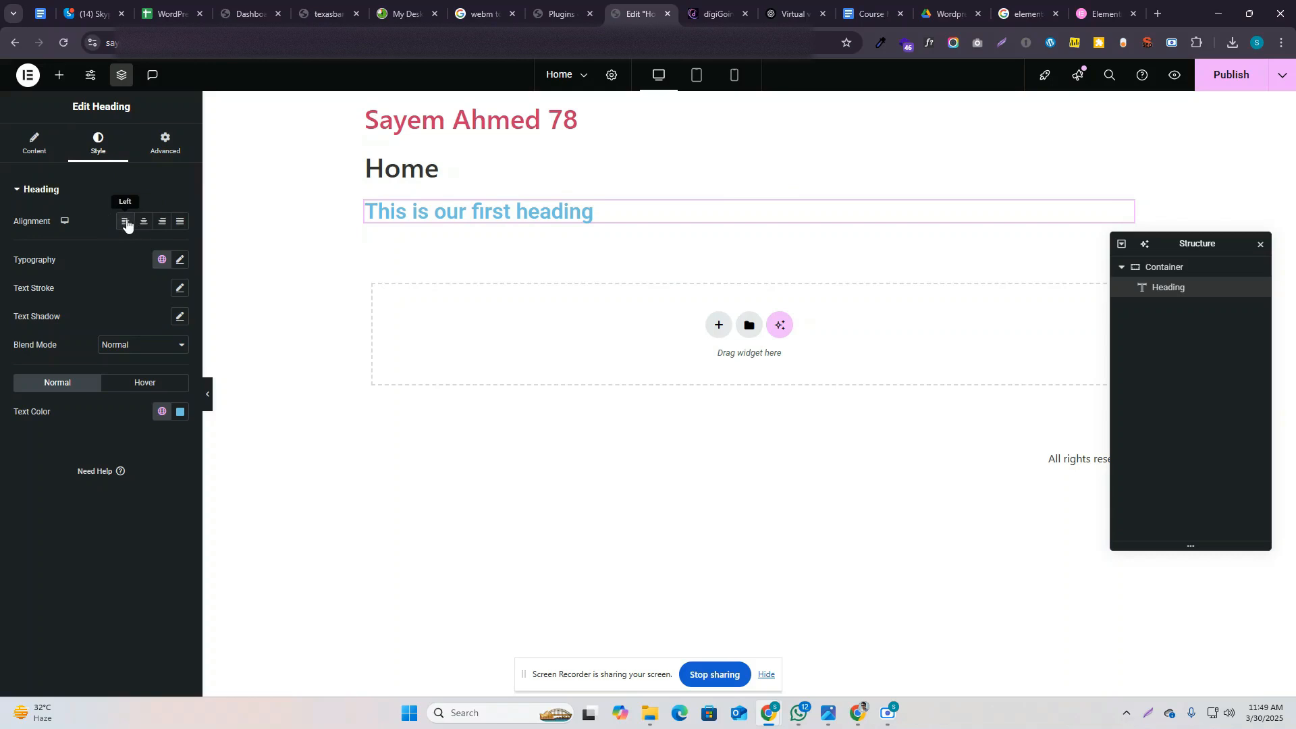
left_click(143, 222)
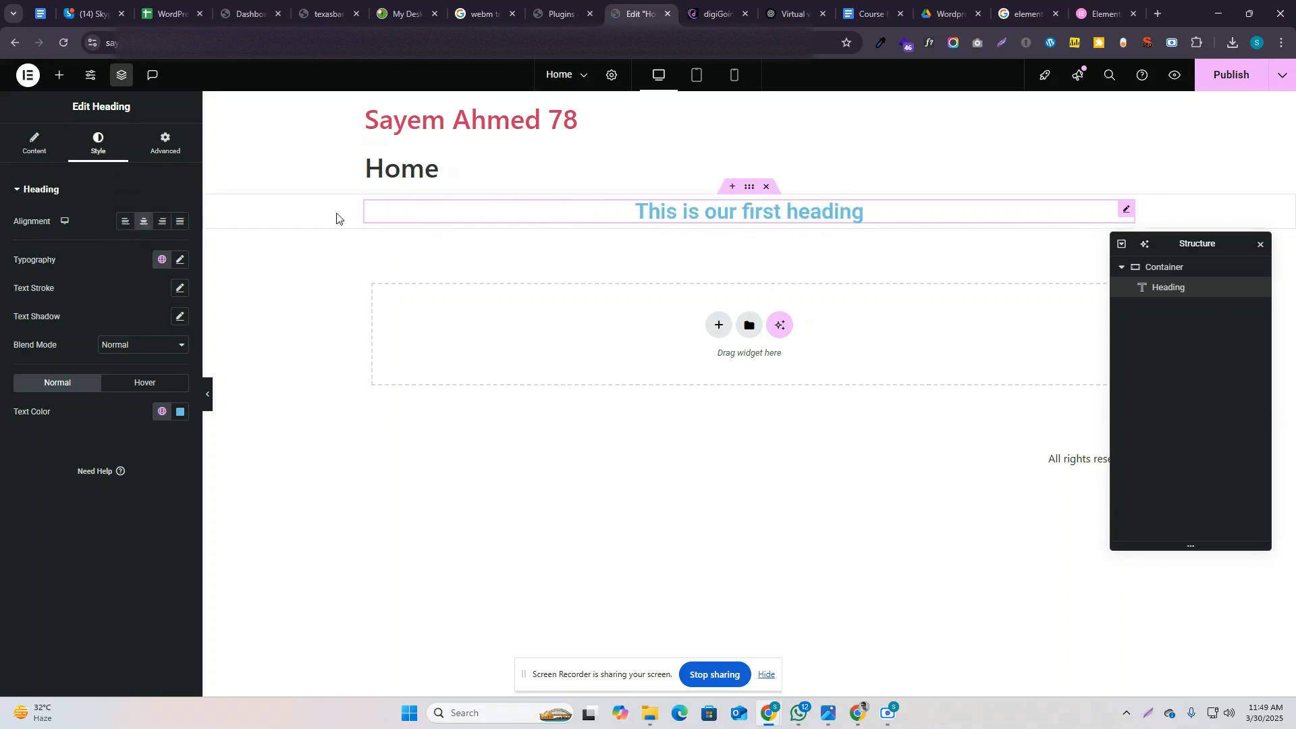
left_click(162, 221)
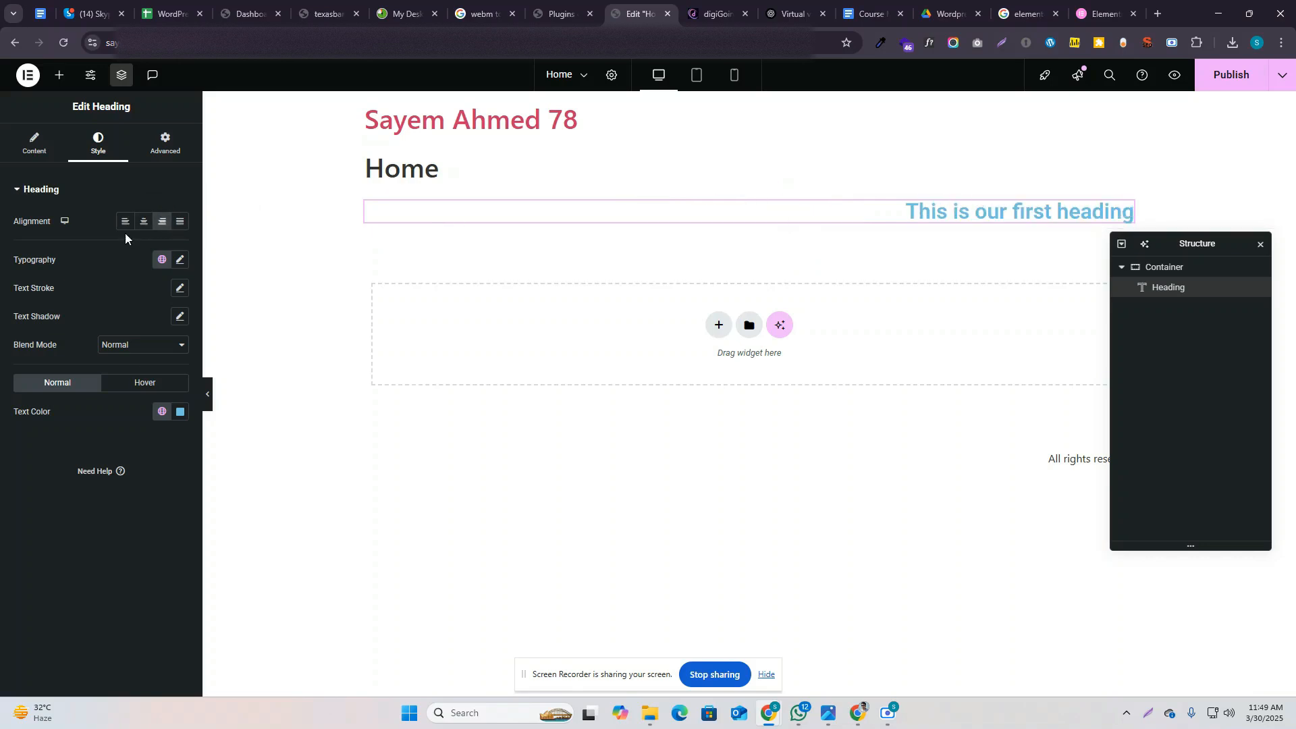
left_click(179, 222)
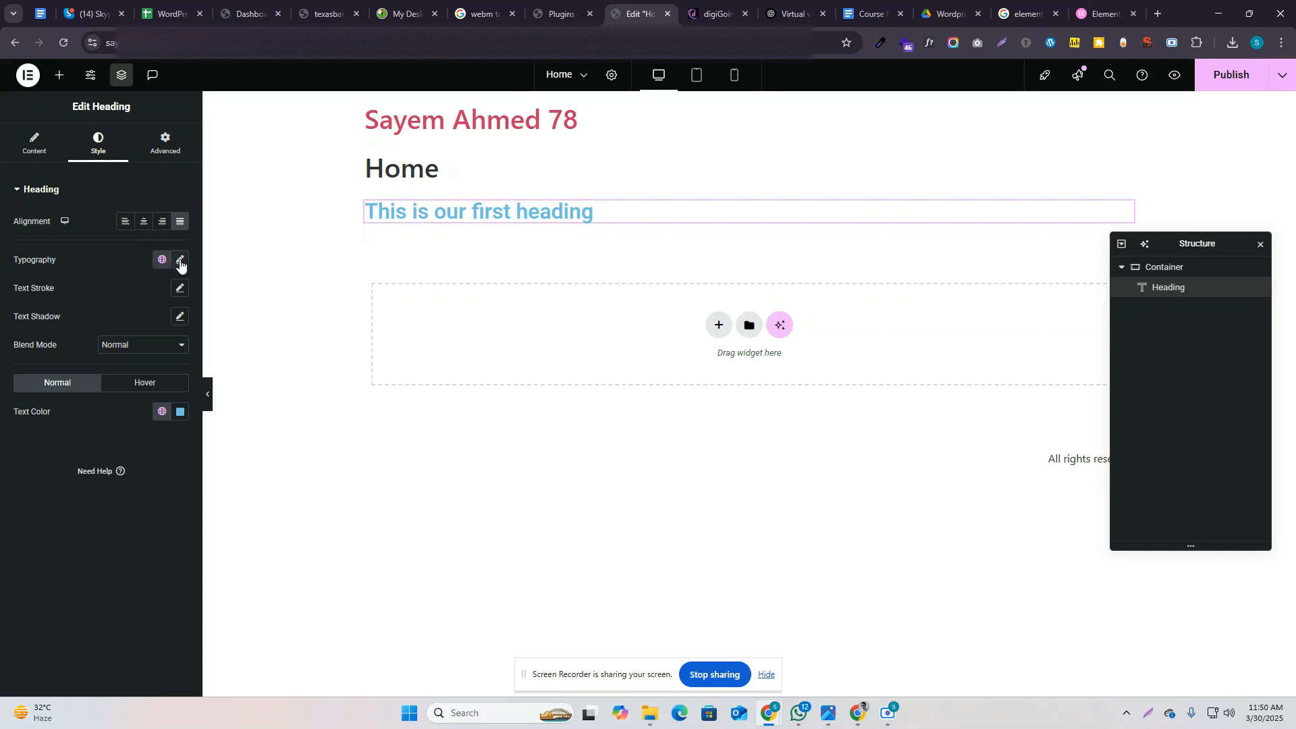
Step: Dismiss the Global Fonts hint in the heading's typography settings, try the Roboto Flex font family, and set it to Rokkitt
left_click(180, 261)
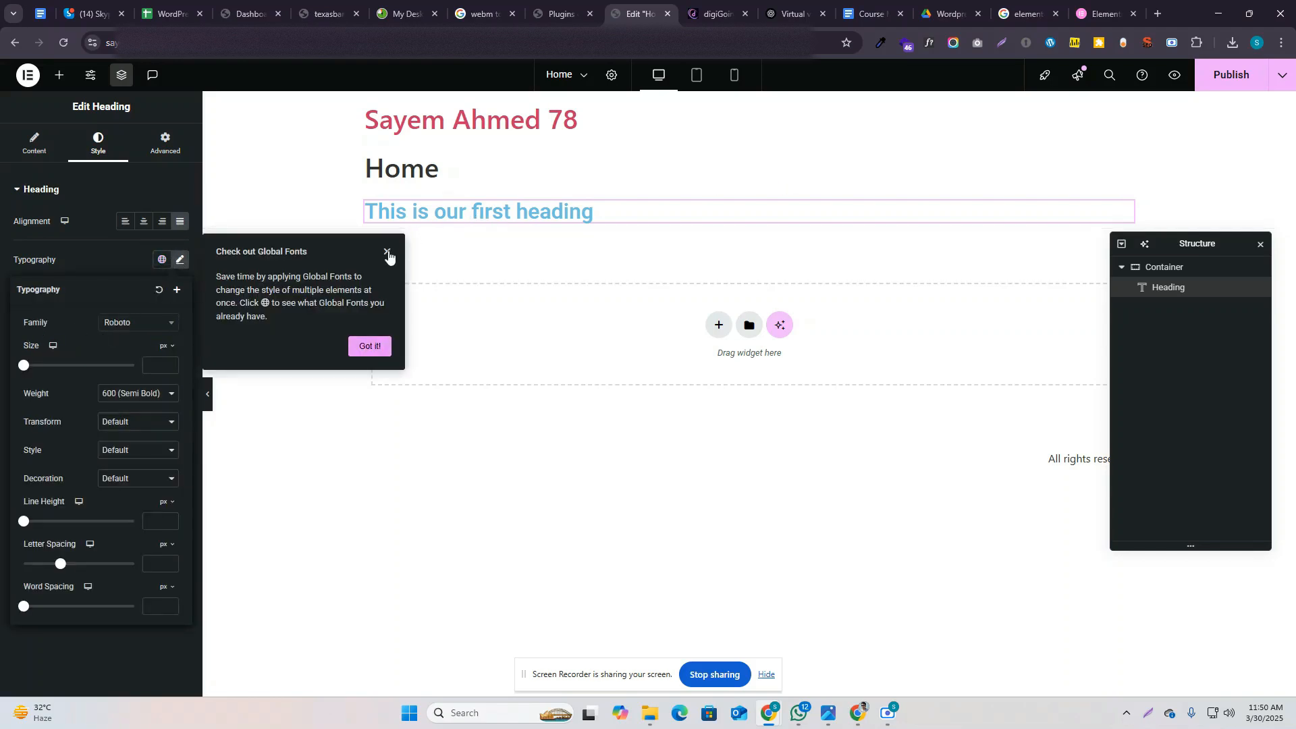
left_click(388, 254)
left_click(156, 327)
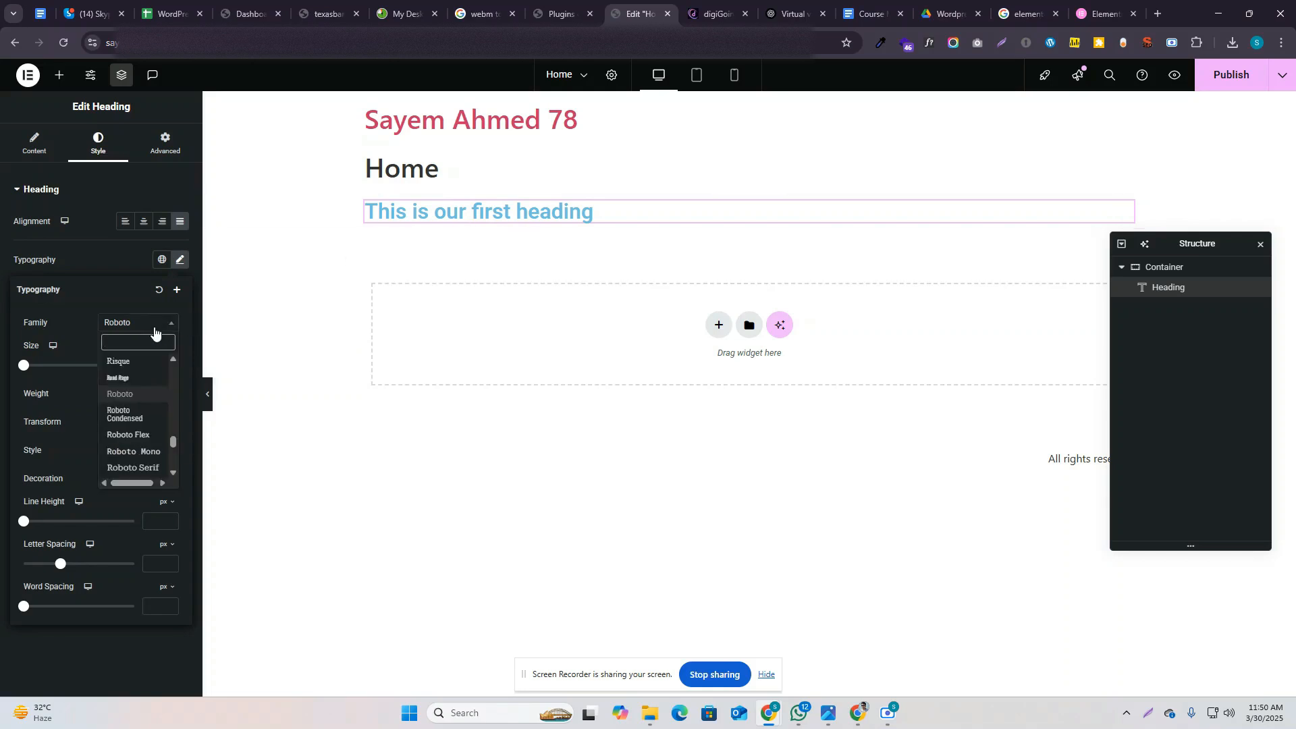
left_click(138, 435)
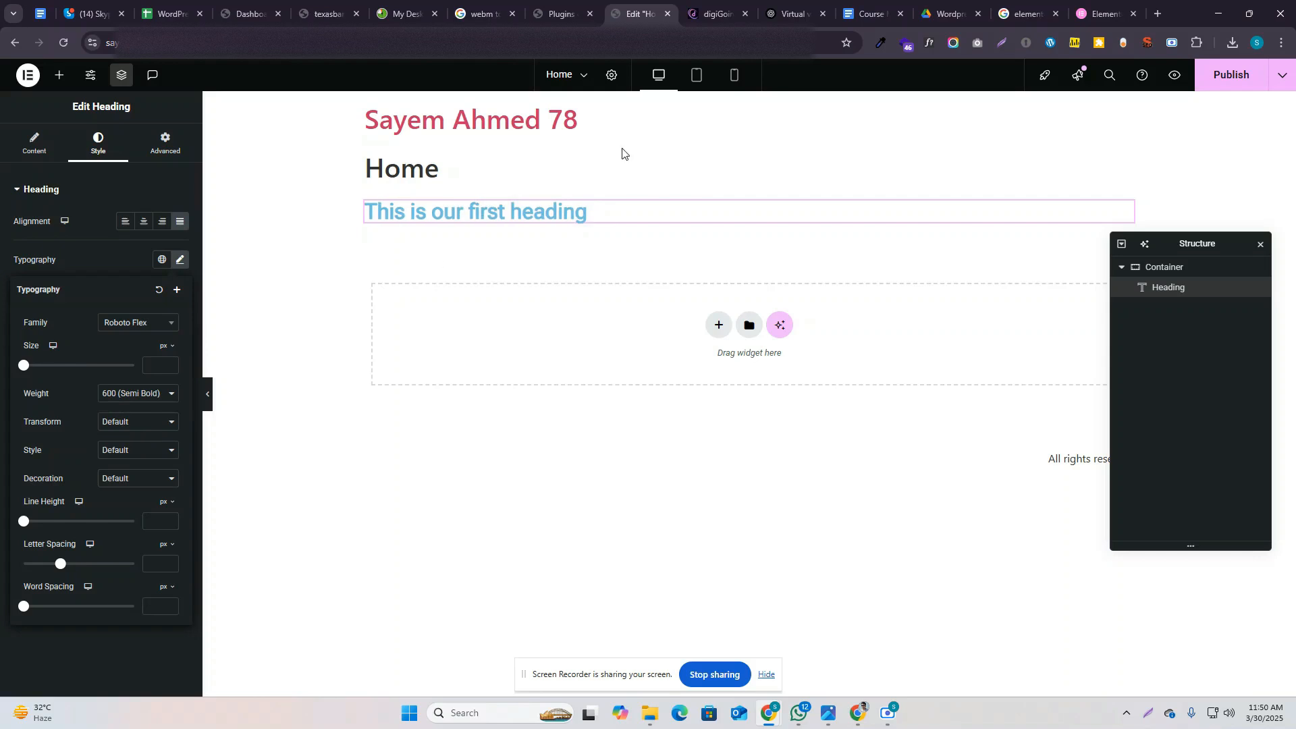
left_click(142, 322)
scroll(138, 439, "down", 3)
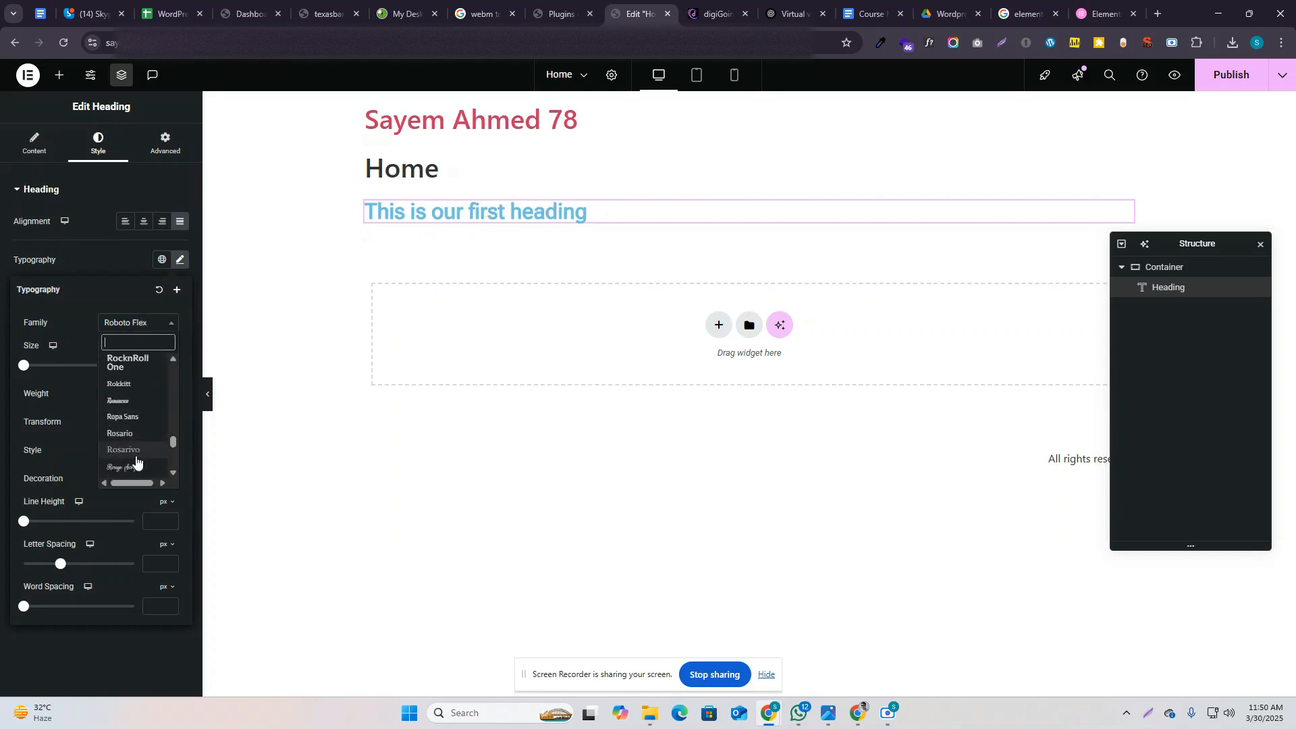
left_click(126, 385)
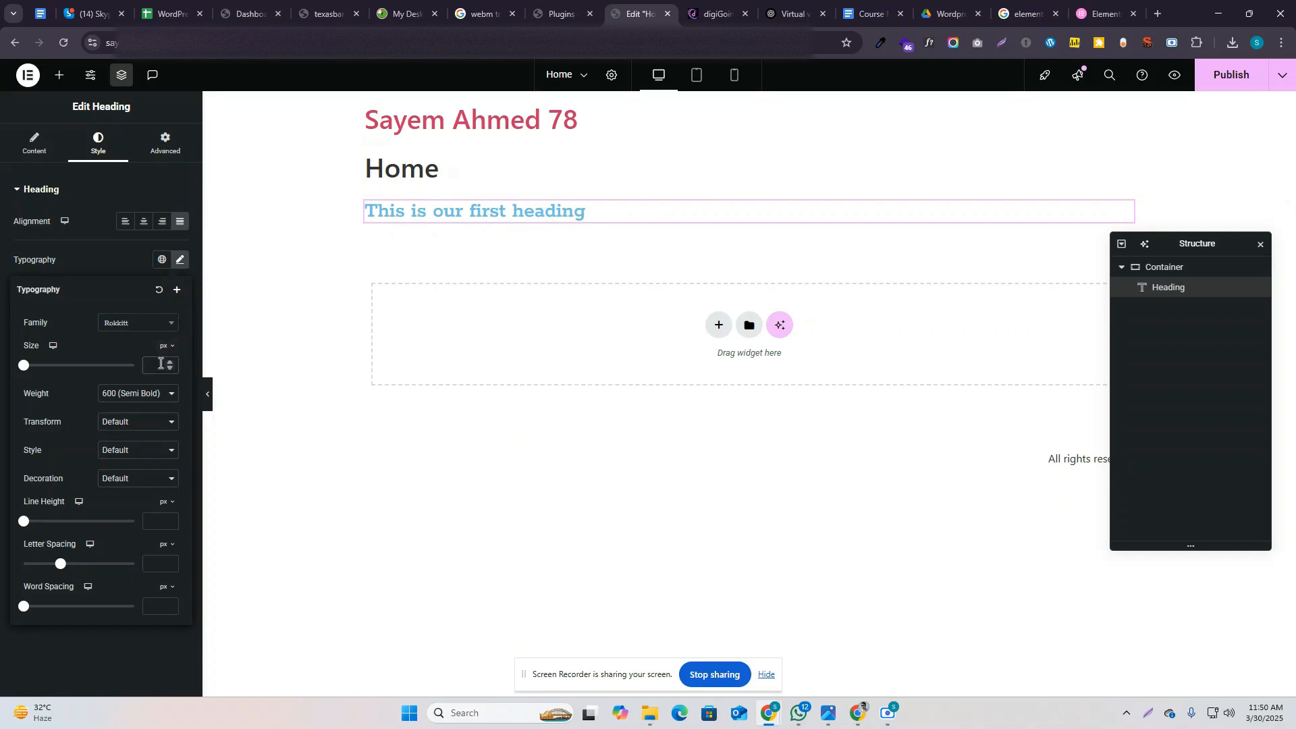
Step: Set the heading's font size to 18 px
left_click(161, 363)
type("1")
key("Up")
key("Up")
key("Up")
key("Up")
key("Up")
key("Up")
key("Up")
key("Up")
key("Up")
key("Up")
key("Up")
key("Up")
key("Up")
key("Up")
key("Up")
key("Up")
key("Up")
key("Up")
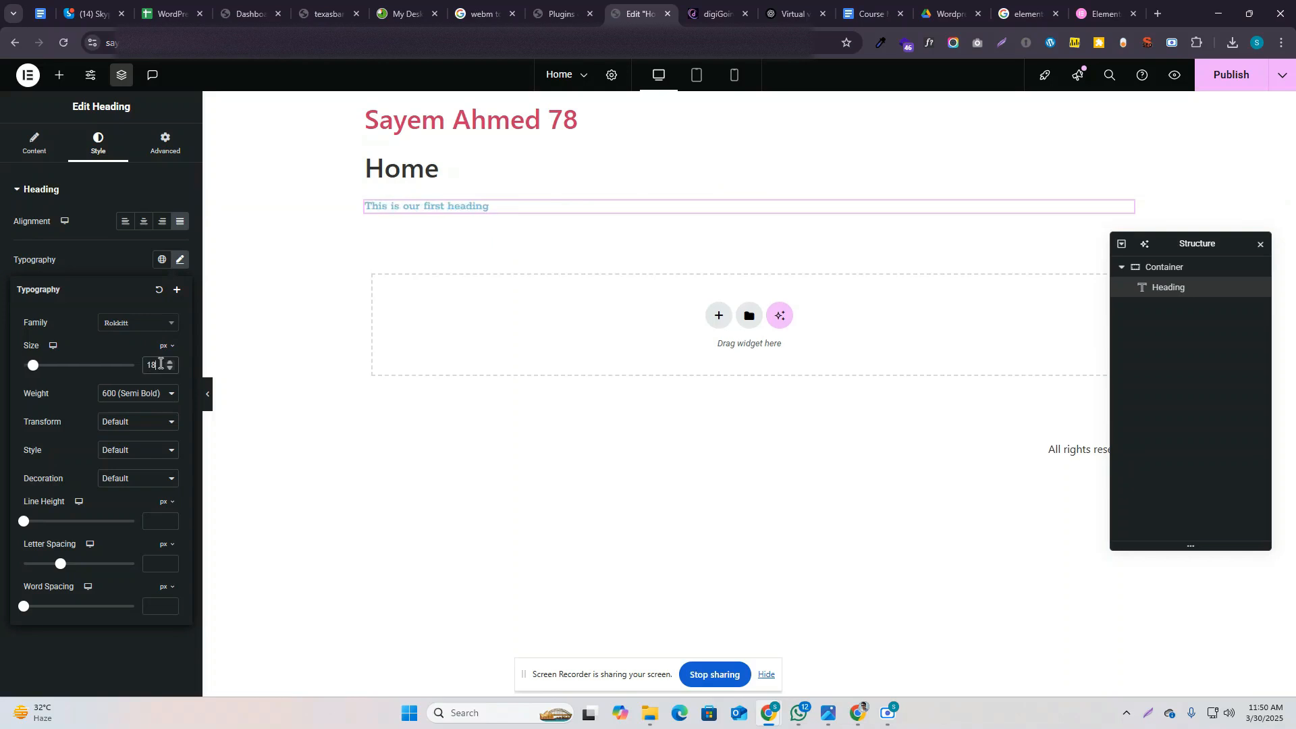
Step: Set the heading's font size to 58 px
key("BackSpace")
key("BackSpace")
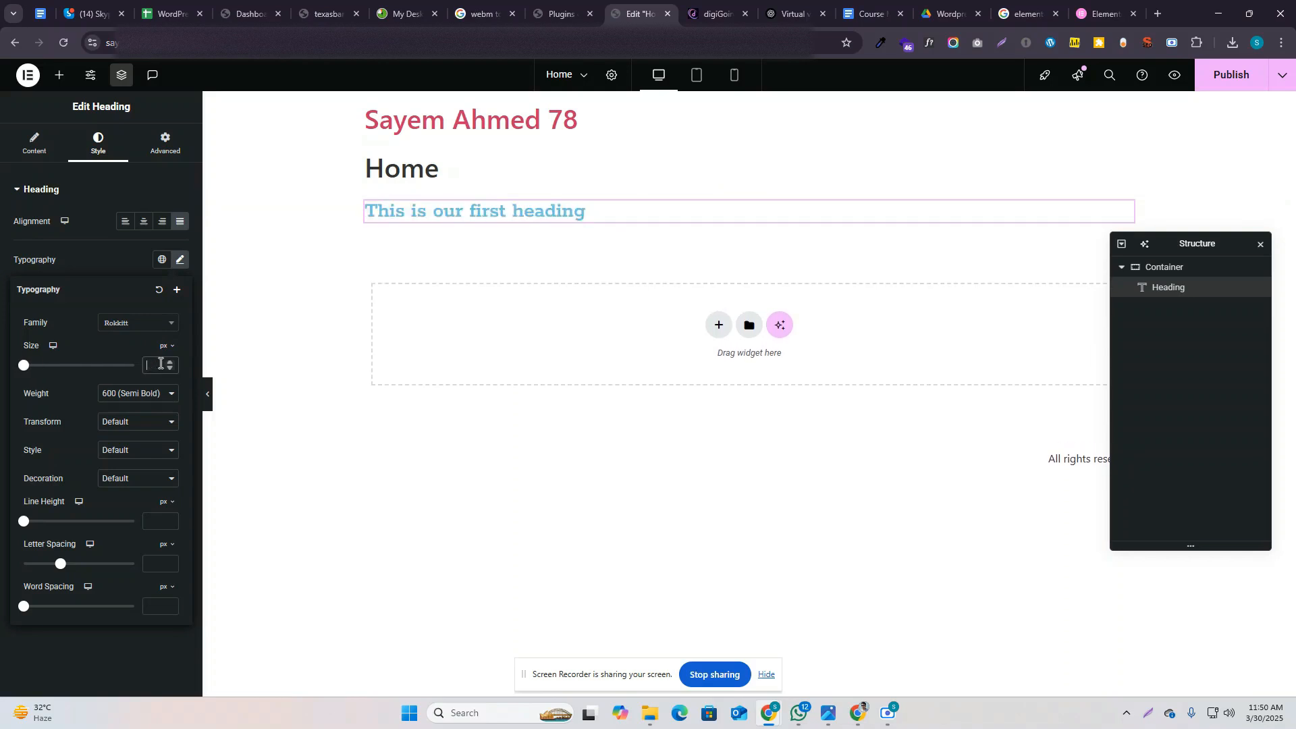
type("58")
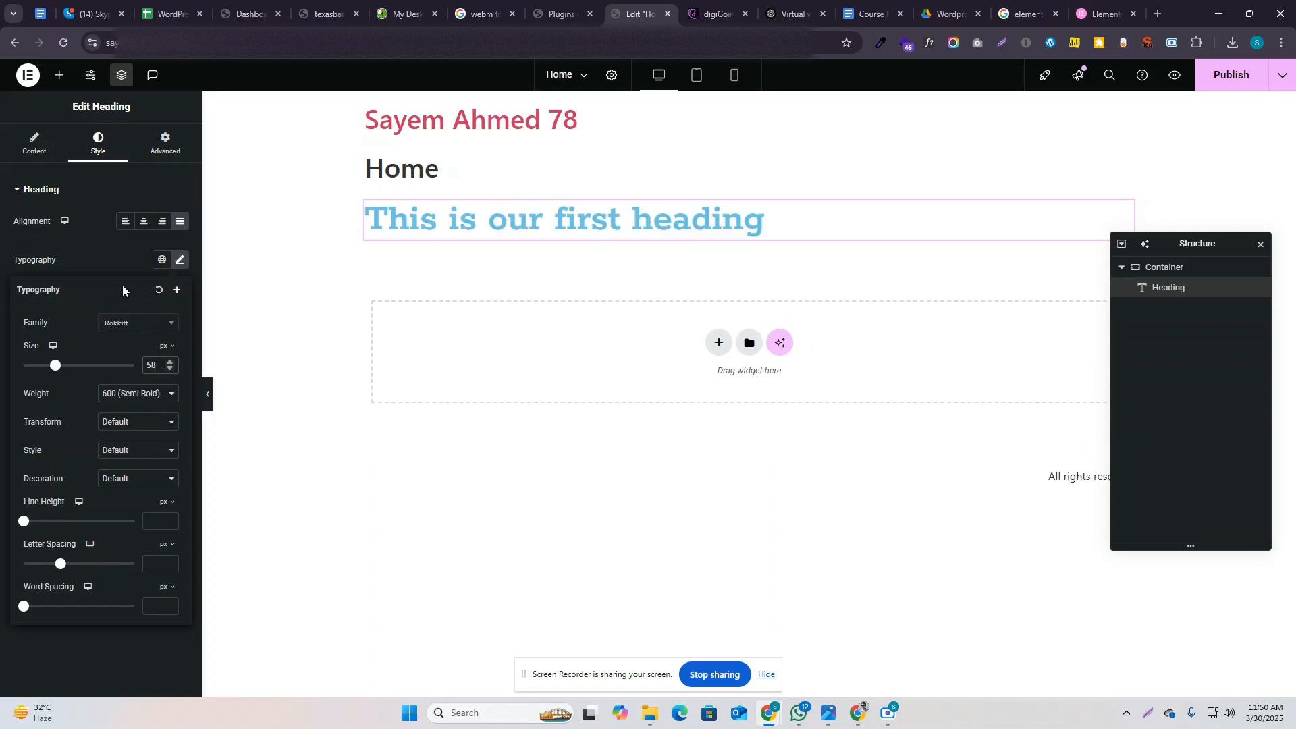
left_click(78, 314)
Step: Try font weights 100, 200, 300 and 800 on the heading and set the weight to 400 (Normal)
left_click(129, 396)
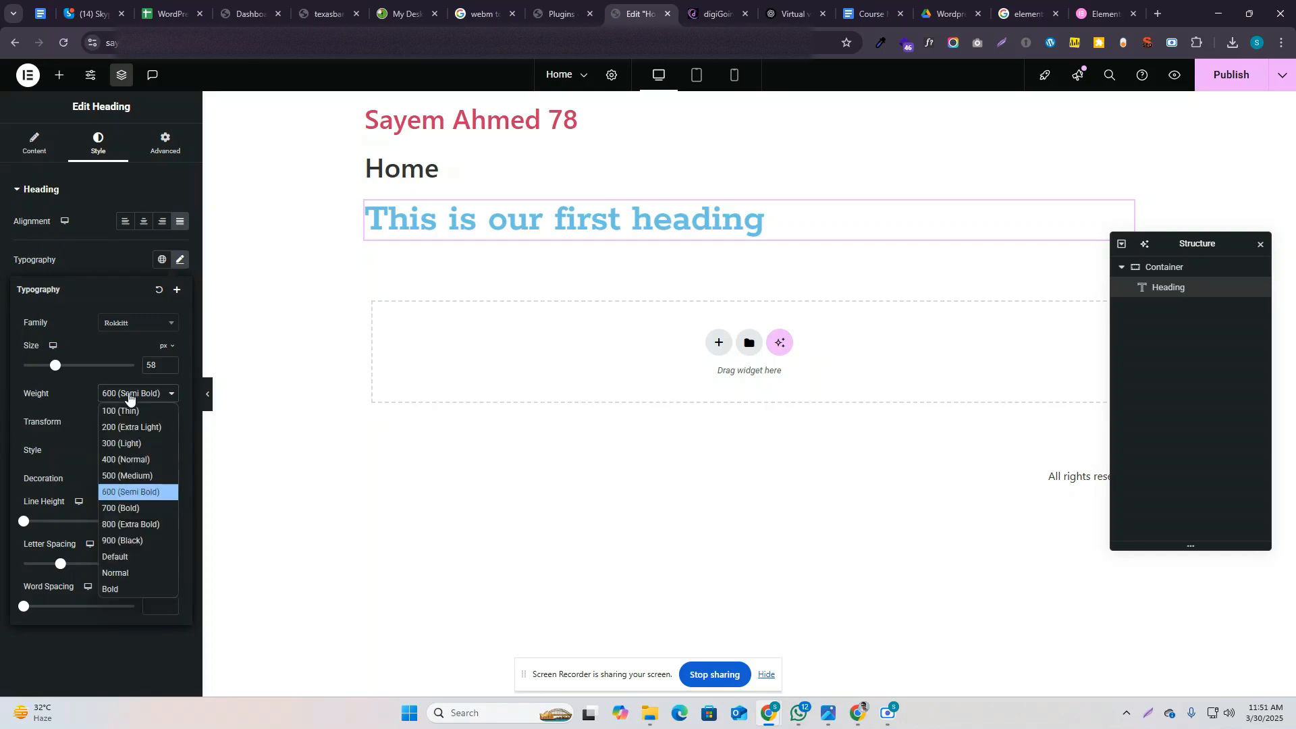
left_click(136, 411)
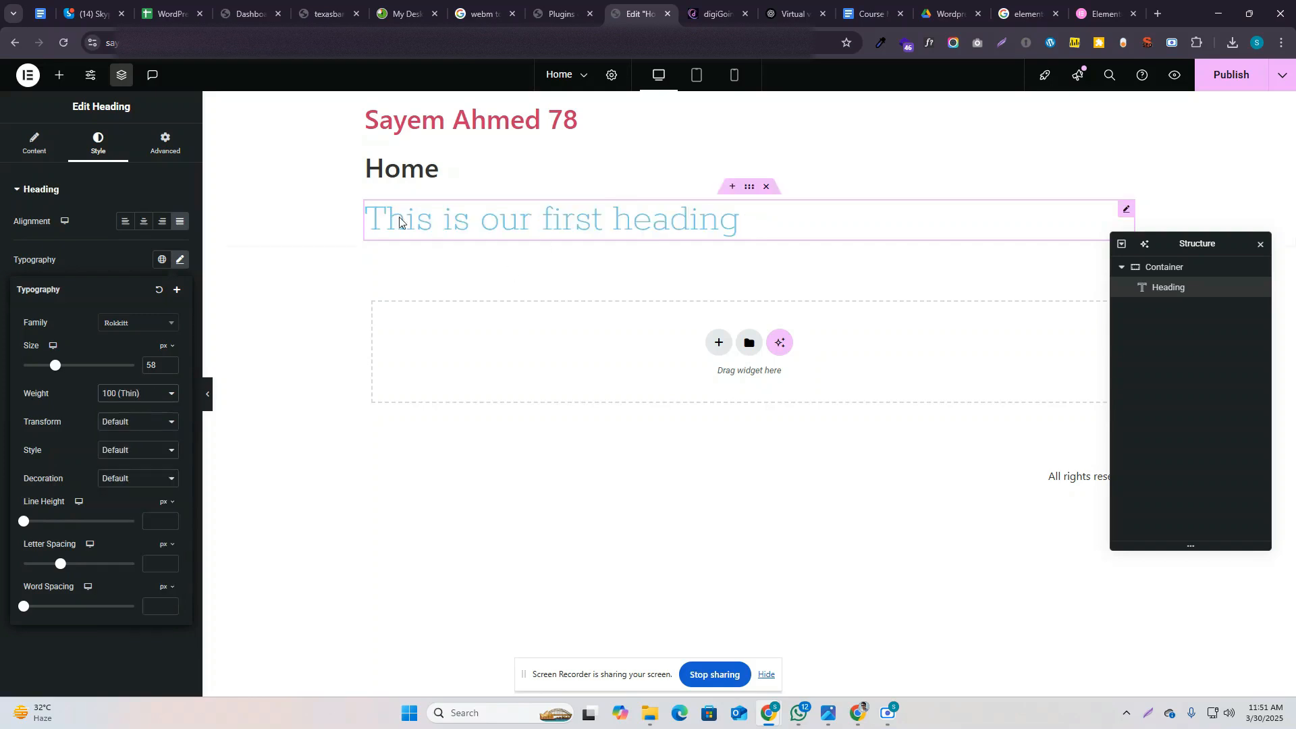
left_click(132, 395)
left_click(138, 427)
left_click(144, 398)
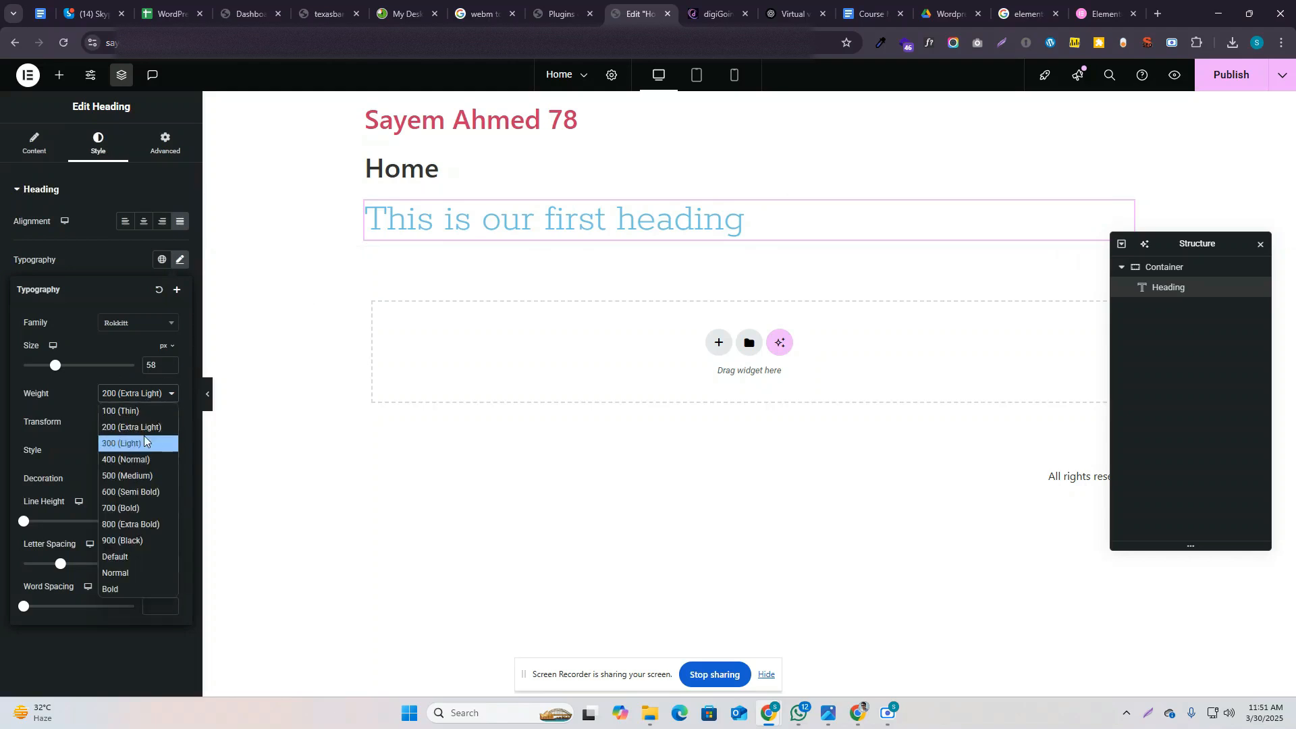
left_click(144, 439)
left_click(160, 391)
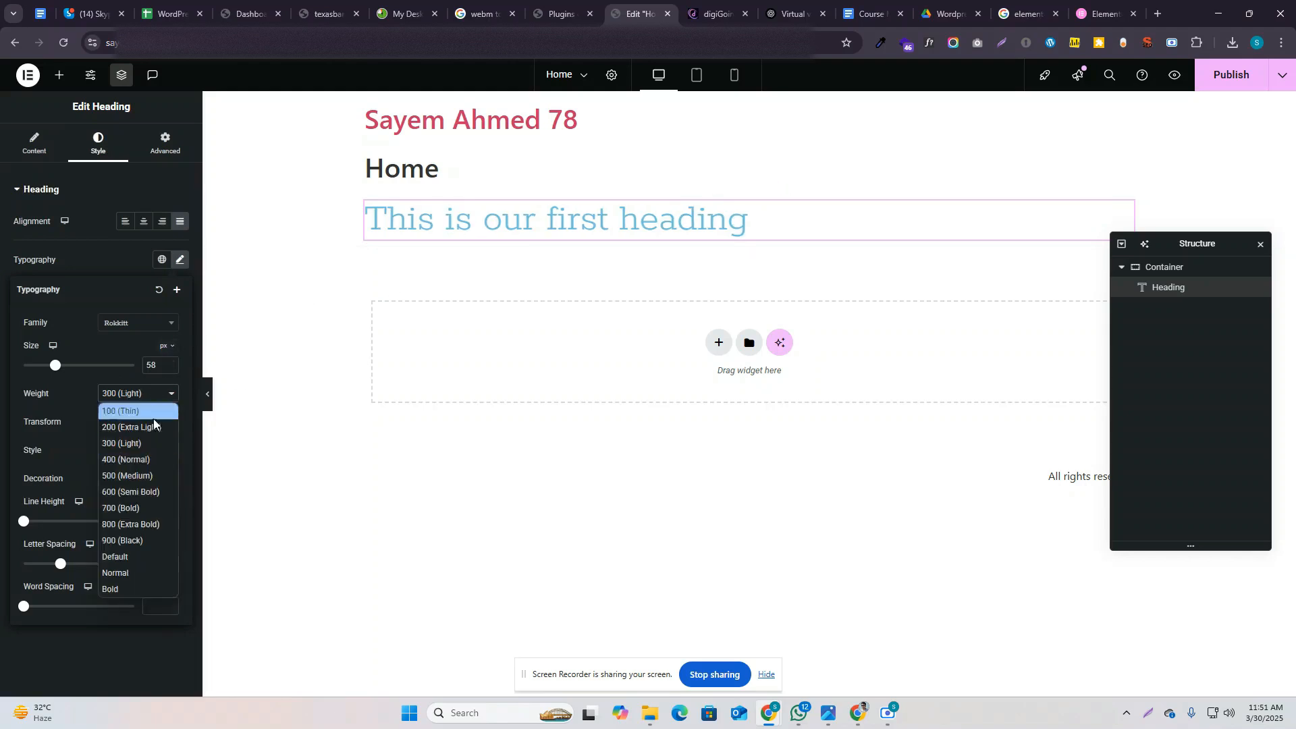
left_click(142, 525)
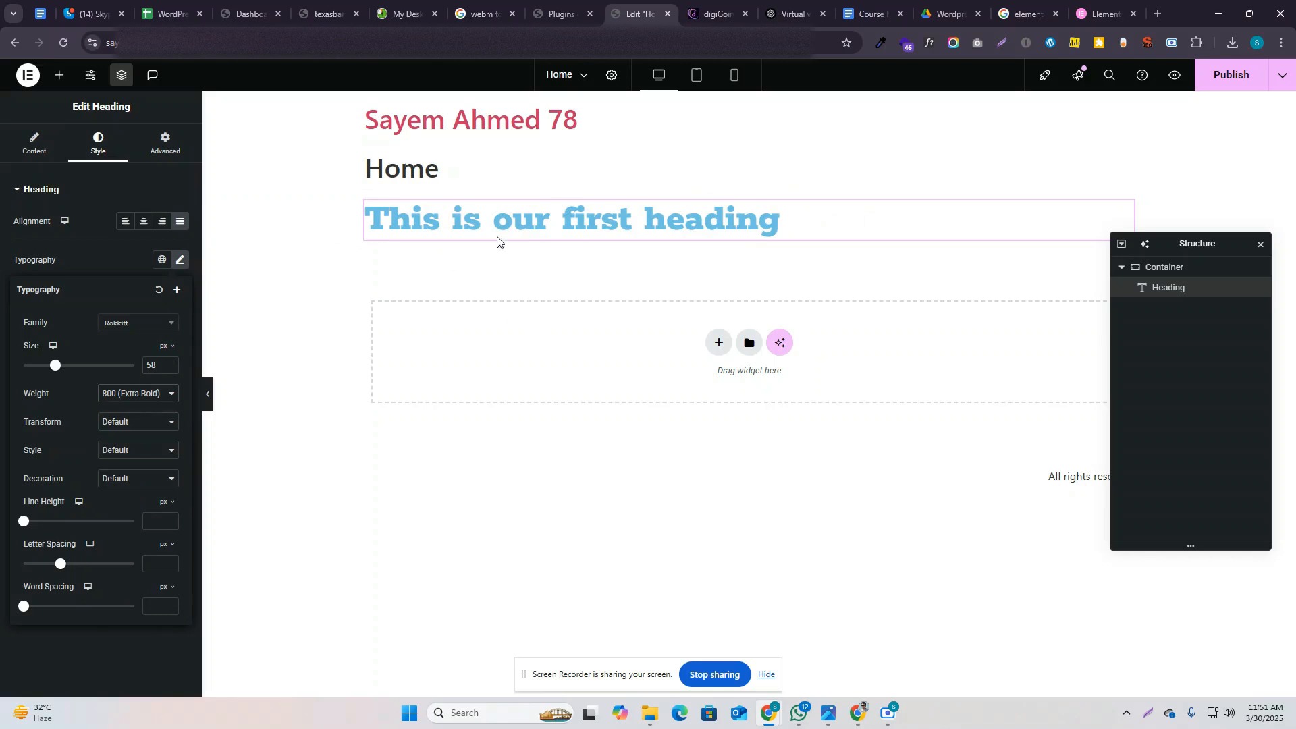
left_click(134, 390)
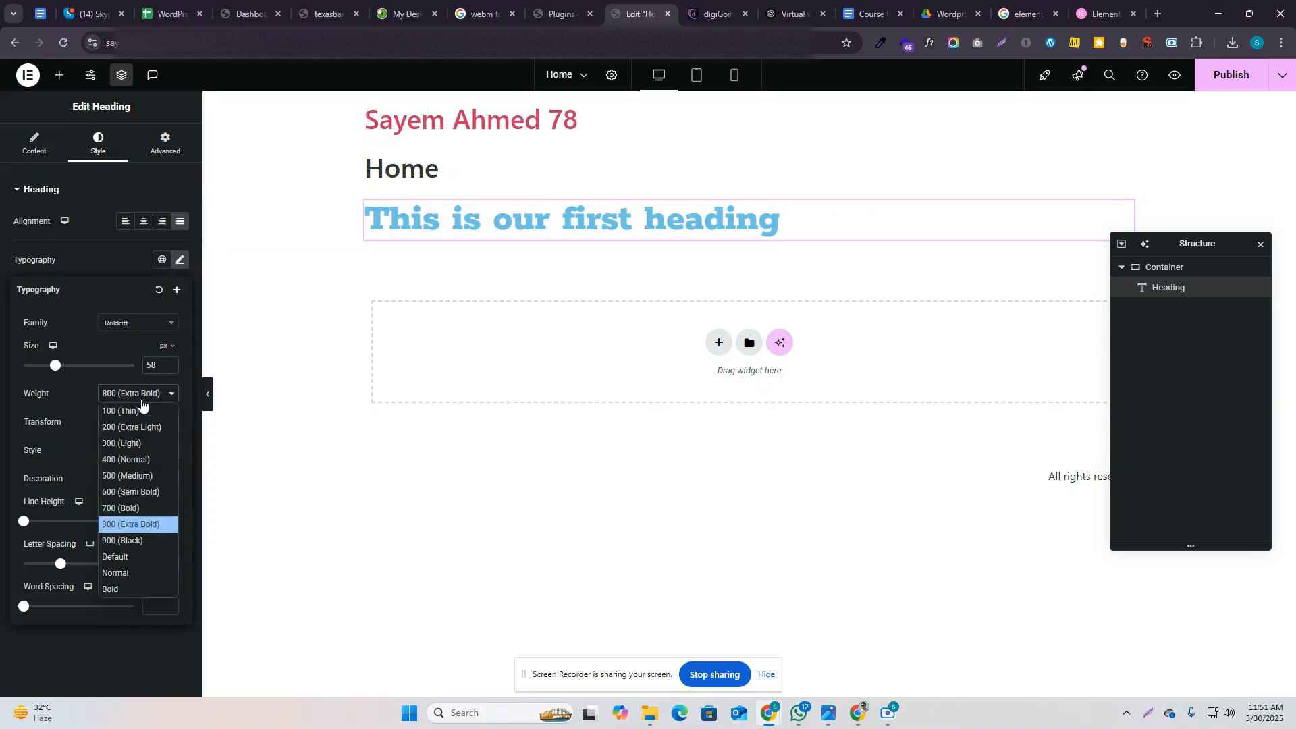
left_click(144, 461)
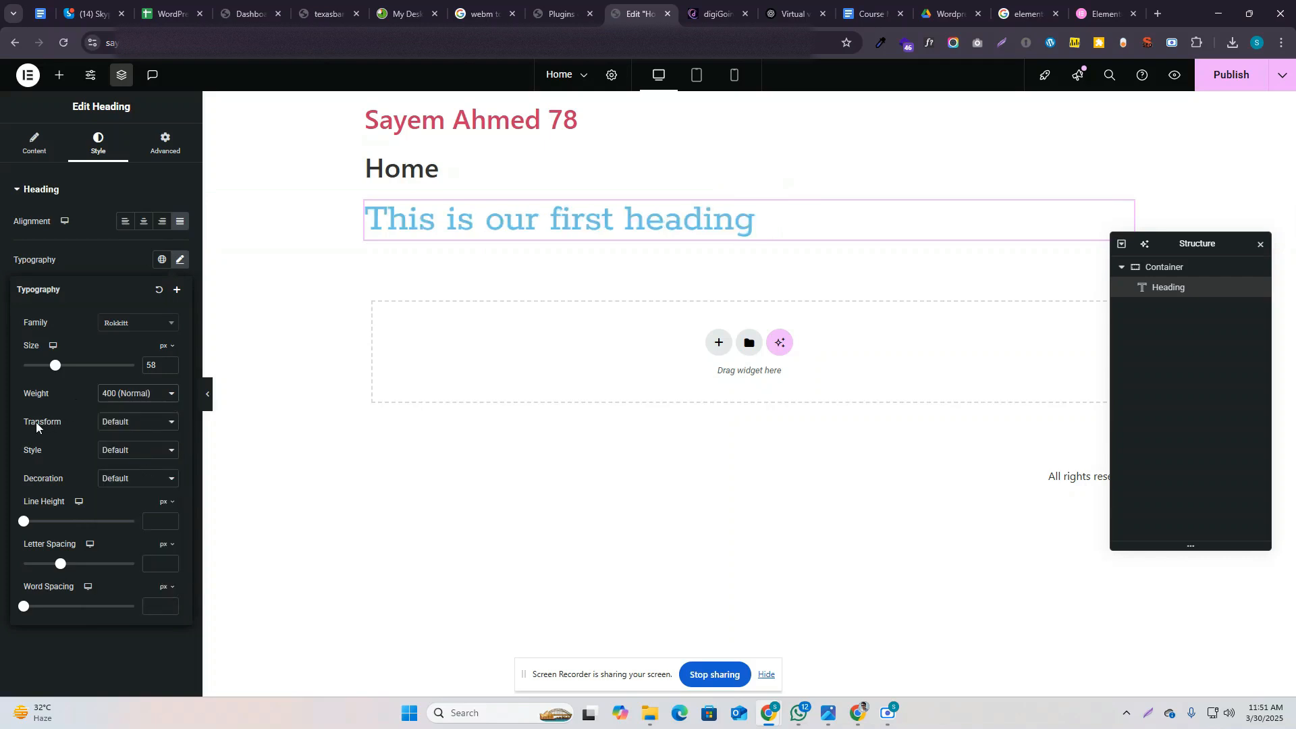
Step: Try the Uppercase, Lowercase and Capitalize text transforms on the heading and set the transform to Normal
left_click(125, 426)
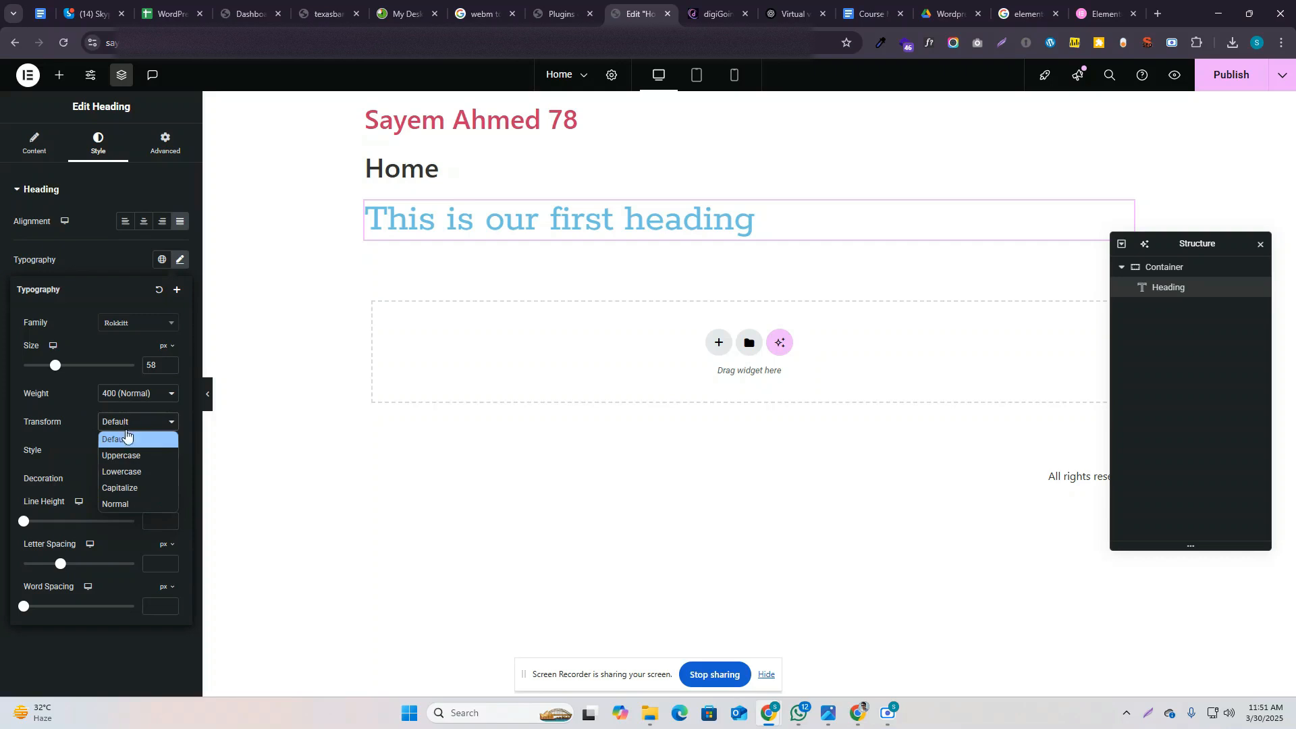
left_click(132, 456)
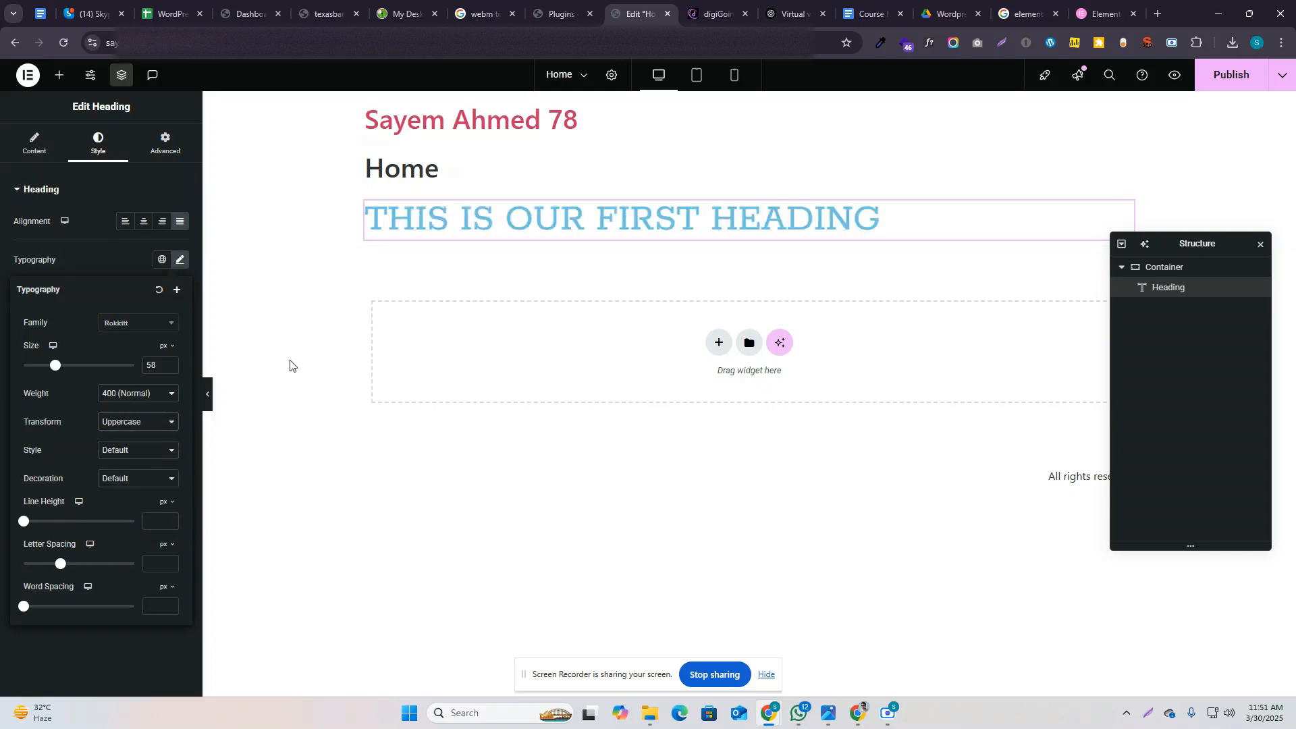
left_click(138, 421)
left_click(136, 471)
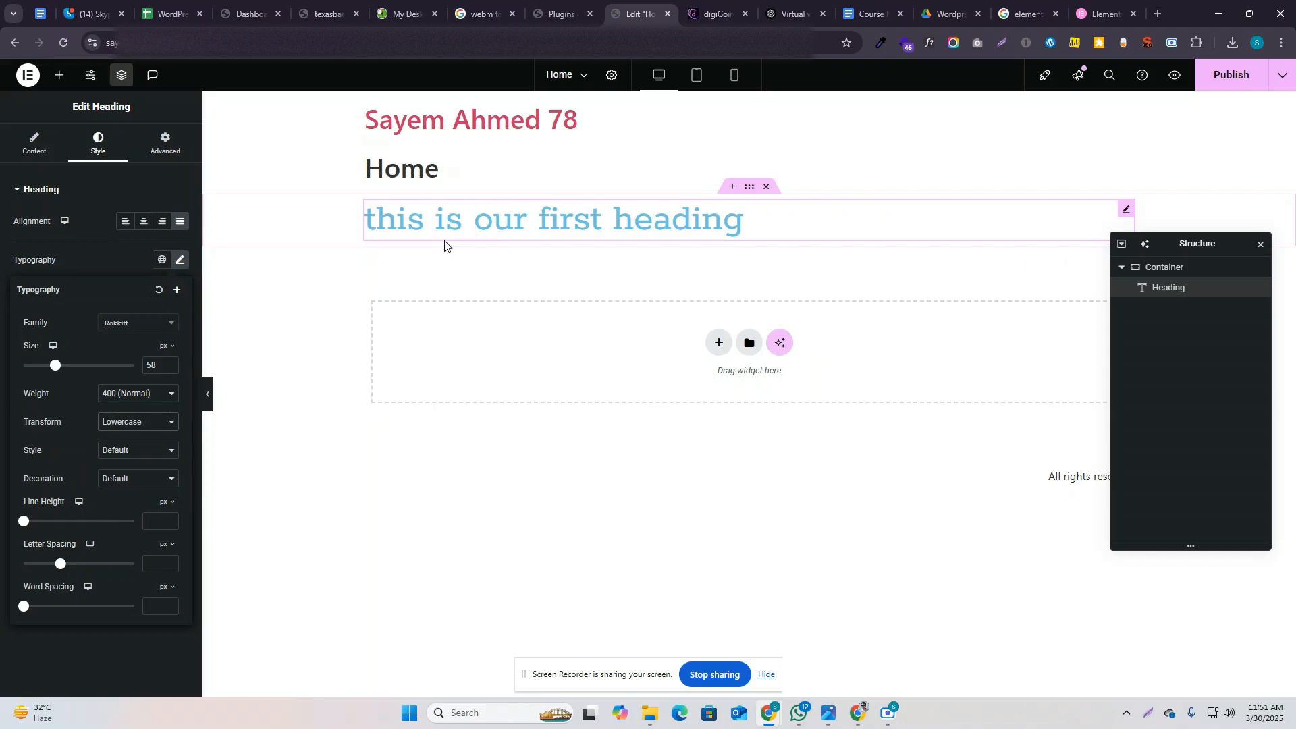
left_click(139, 423)
left_click(148, 483)
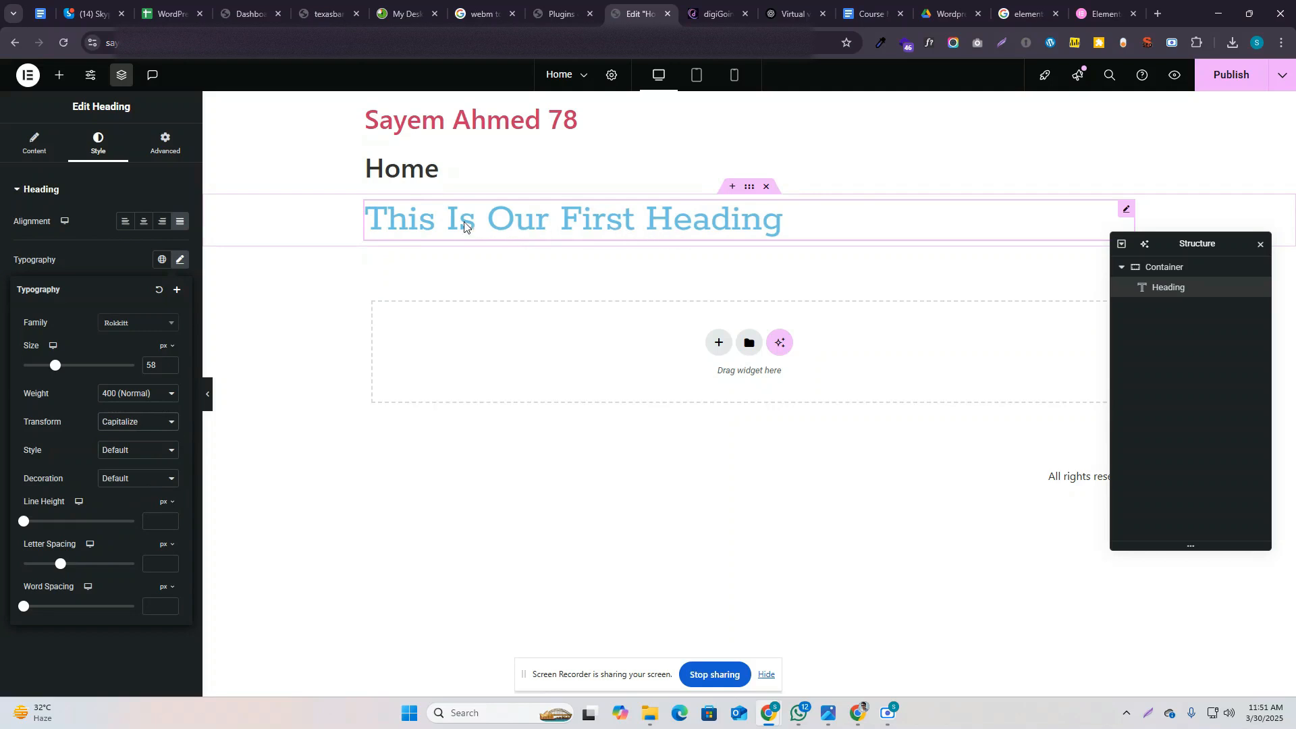
left_click(138, 421)
left_click(138, 503)
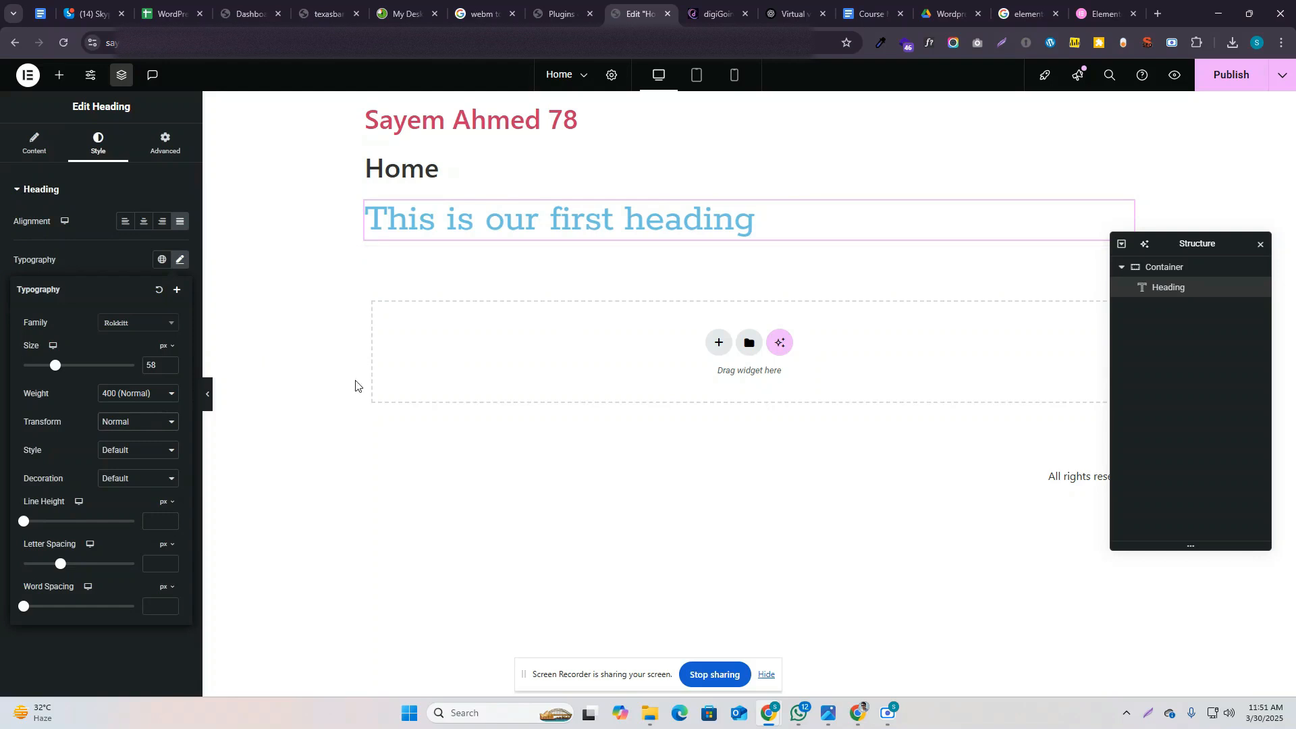
Step: Try the Normal and Italic font styles on the heading and set the style to Oblique
left_click(133, 454)
left_click(138, 483)
left_click(144, 456)
left_click(144, 500)
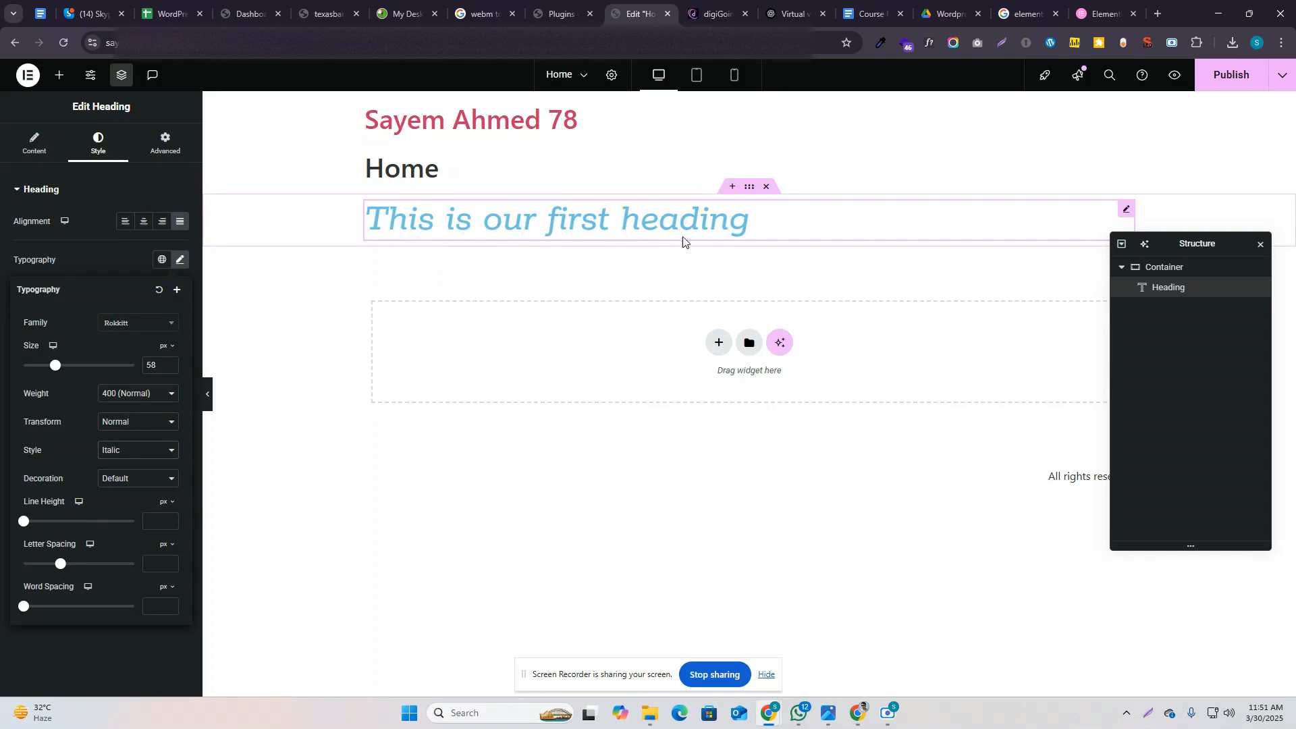
left_click(145, 454)
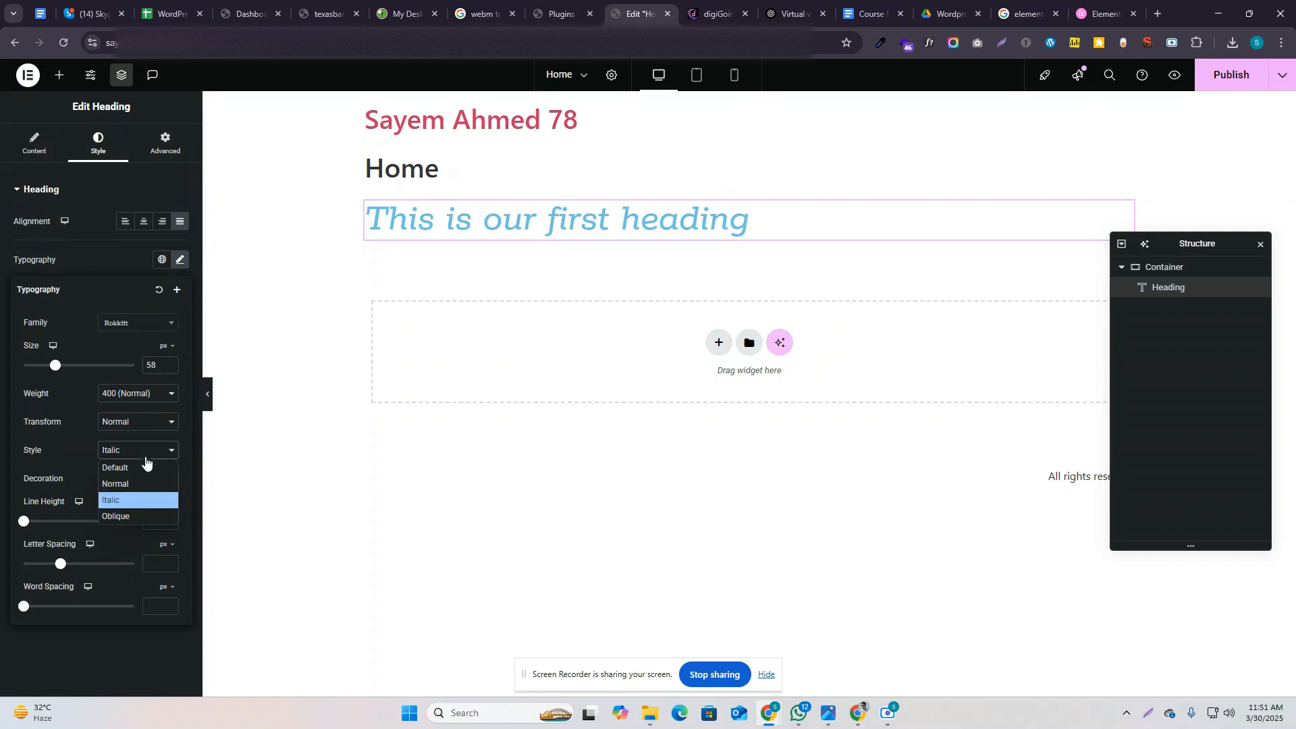
left_click(146, 517)
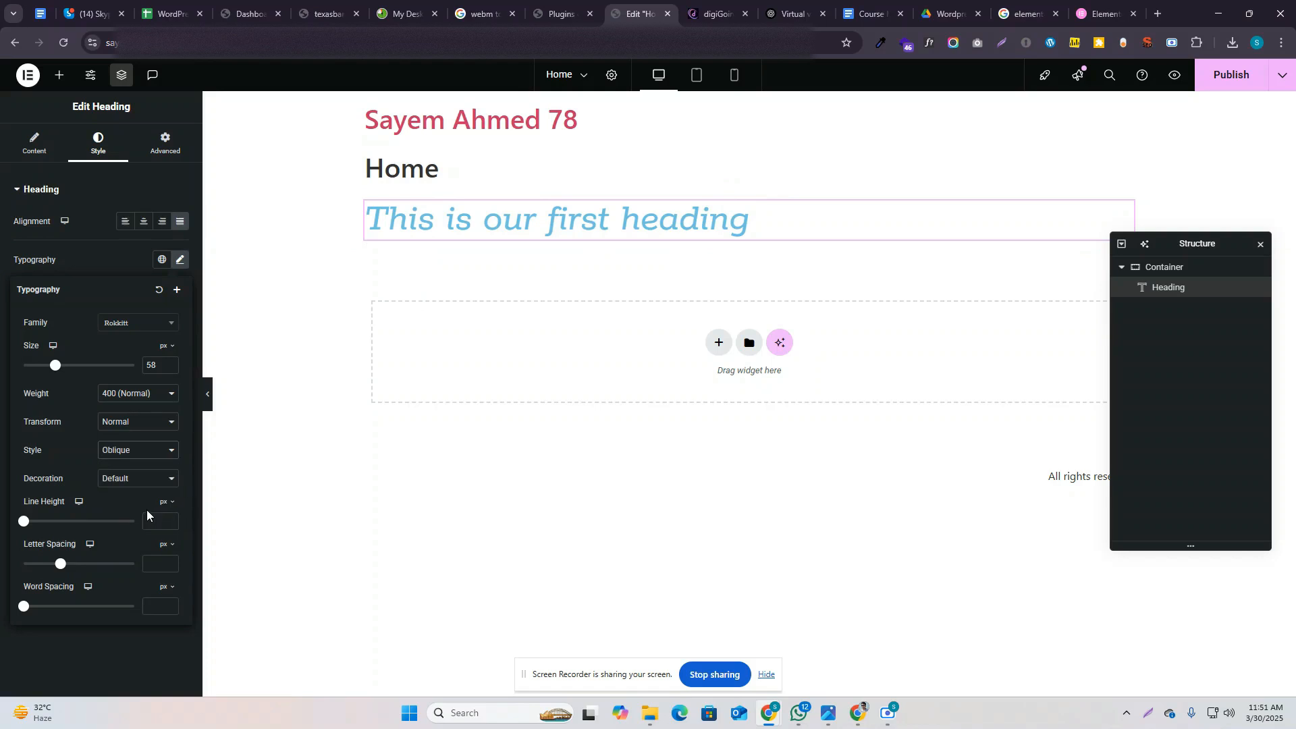
Step: Try the Underline, Overline and Line Through decorations on the heading and set the decoration to None
left_click(134, 476)
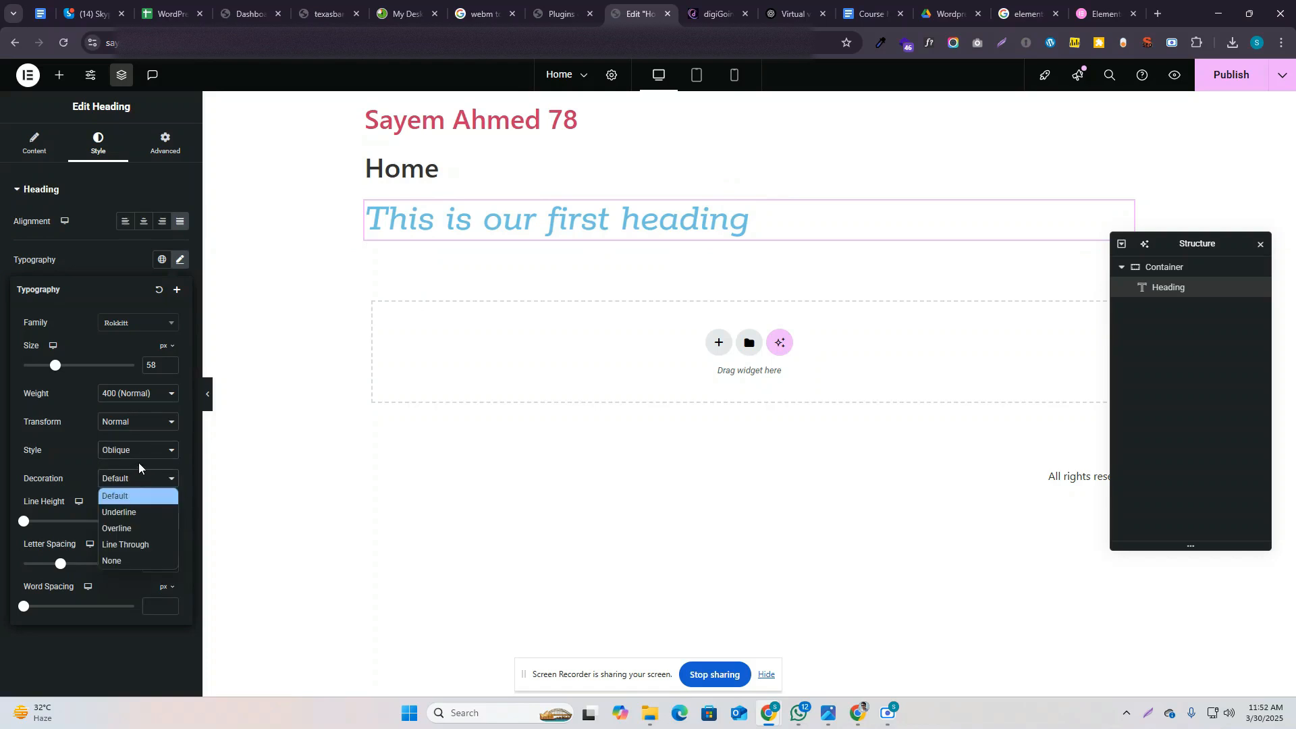
left_click(139, 513)
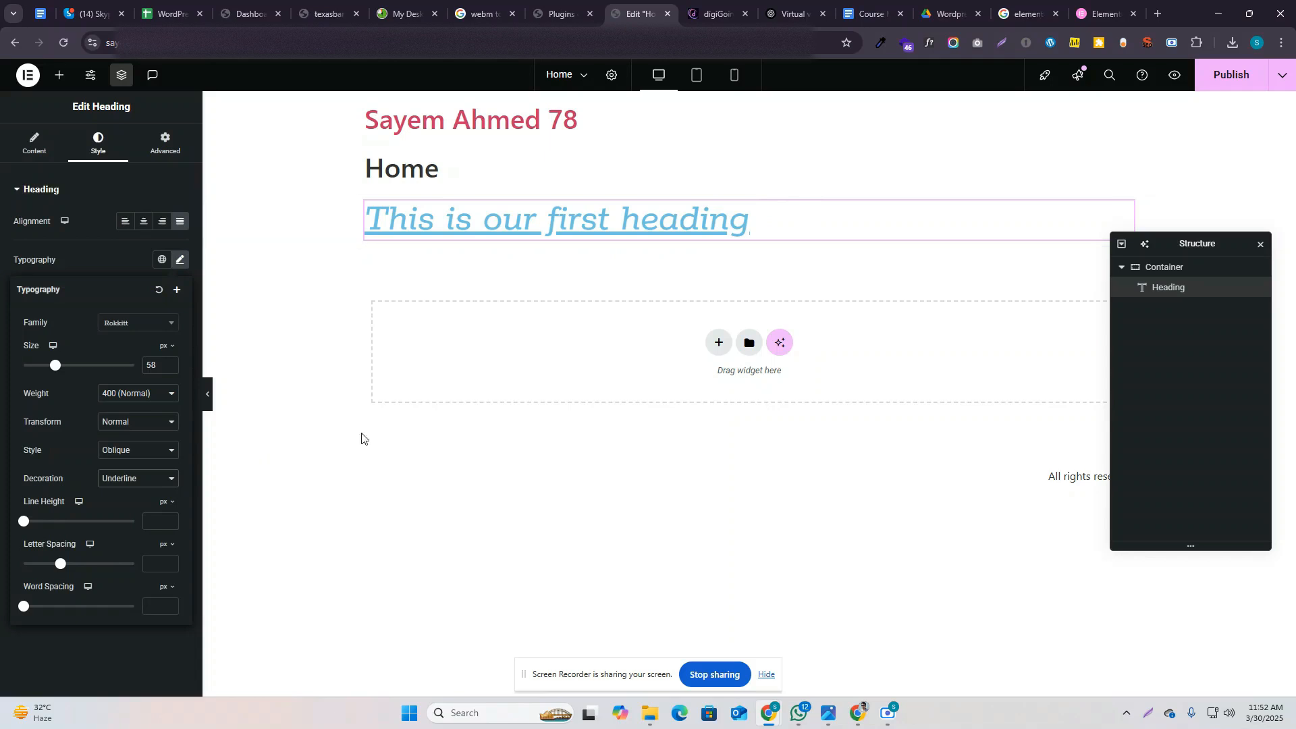
left_click(128, 480)
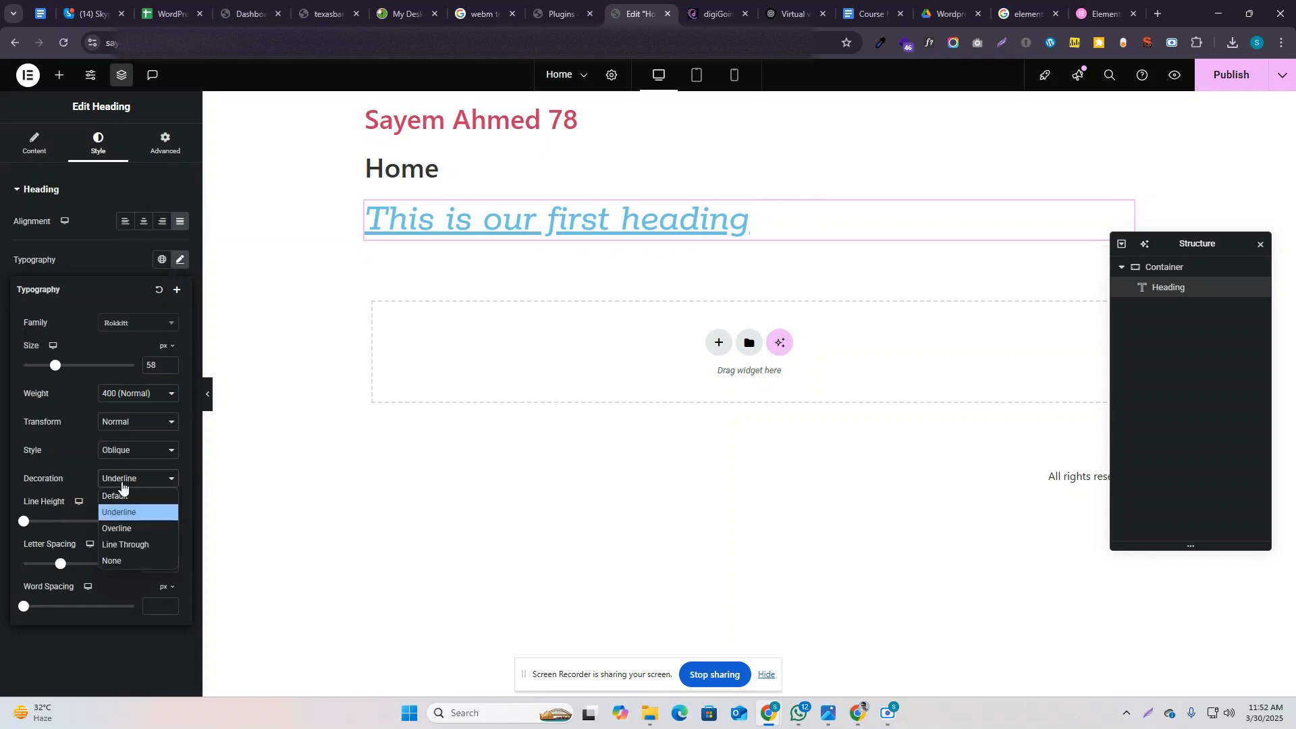
left_click(128, 525)
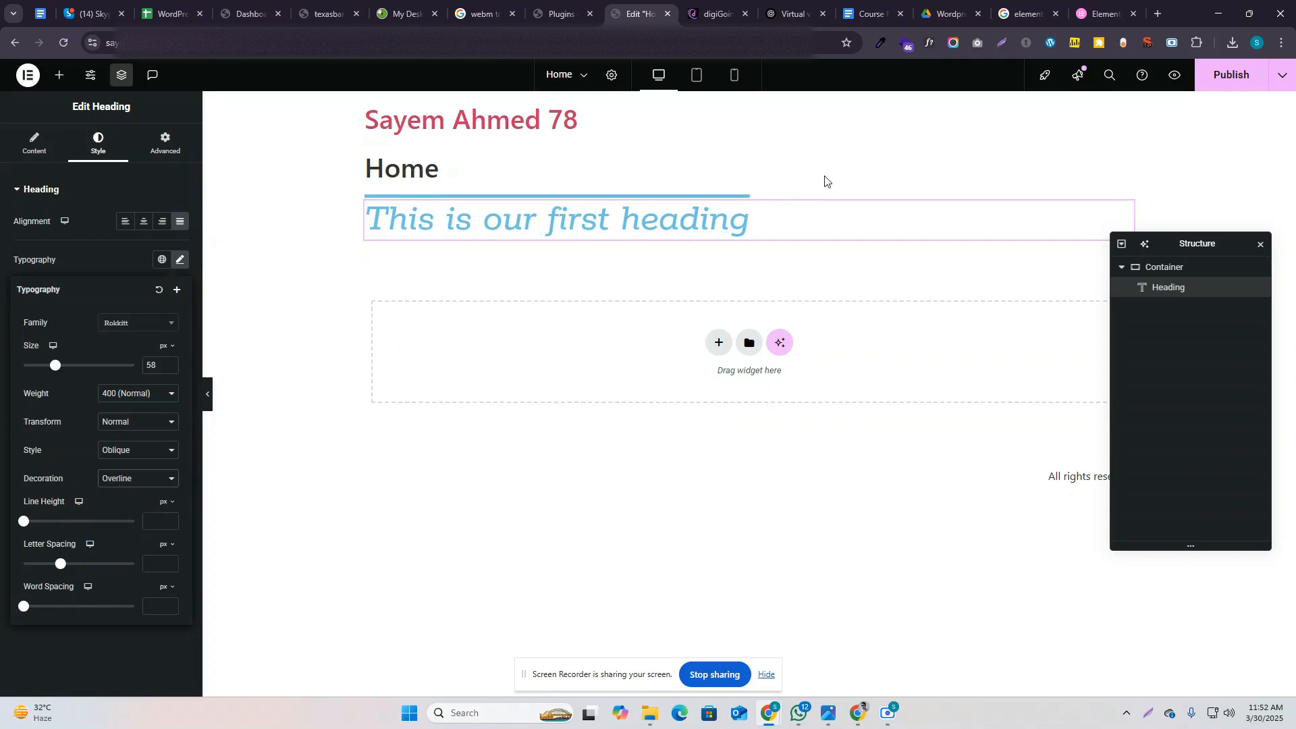
left_click(131, 480)
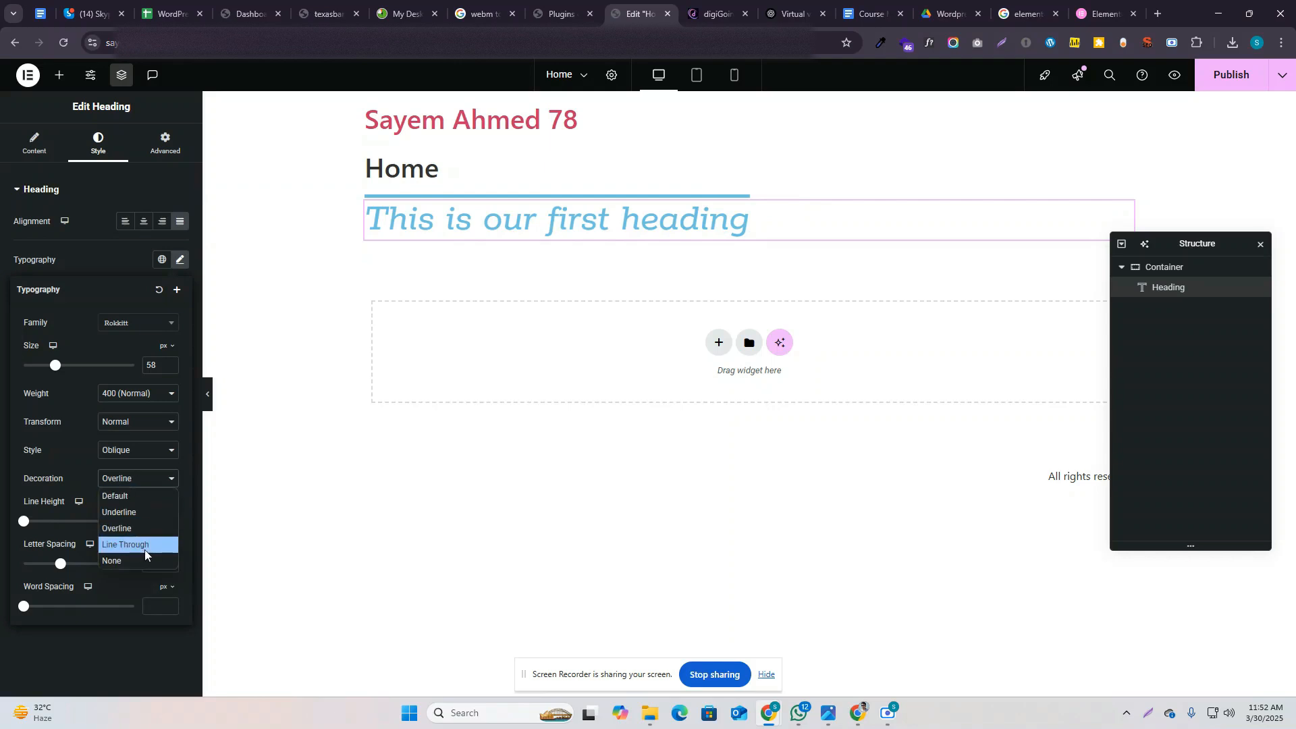
left_click(145, 549)
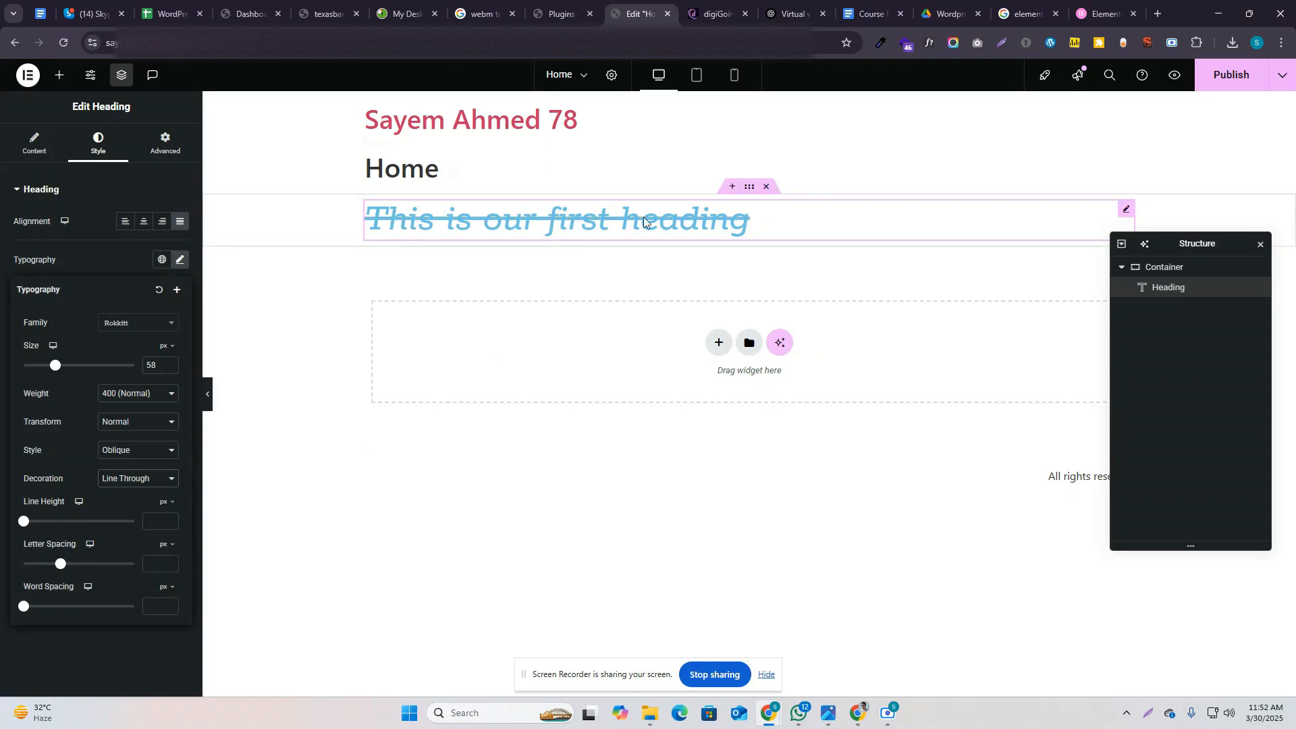
left_click(129, 479)
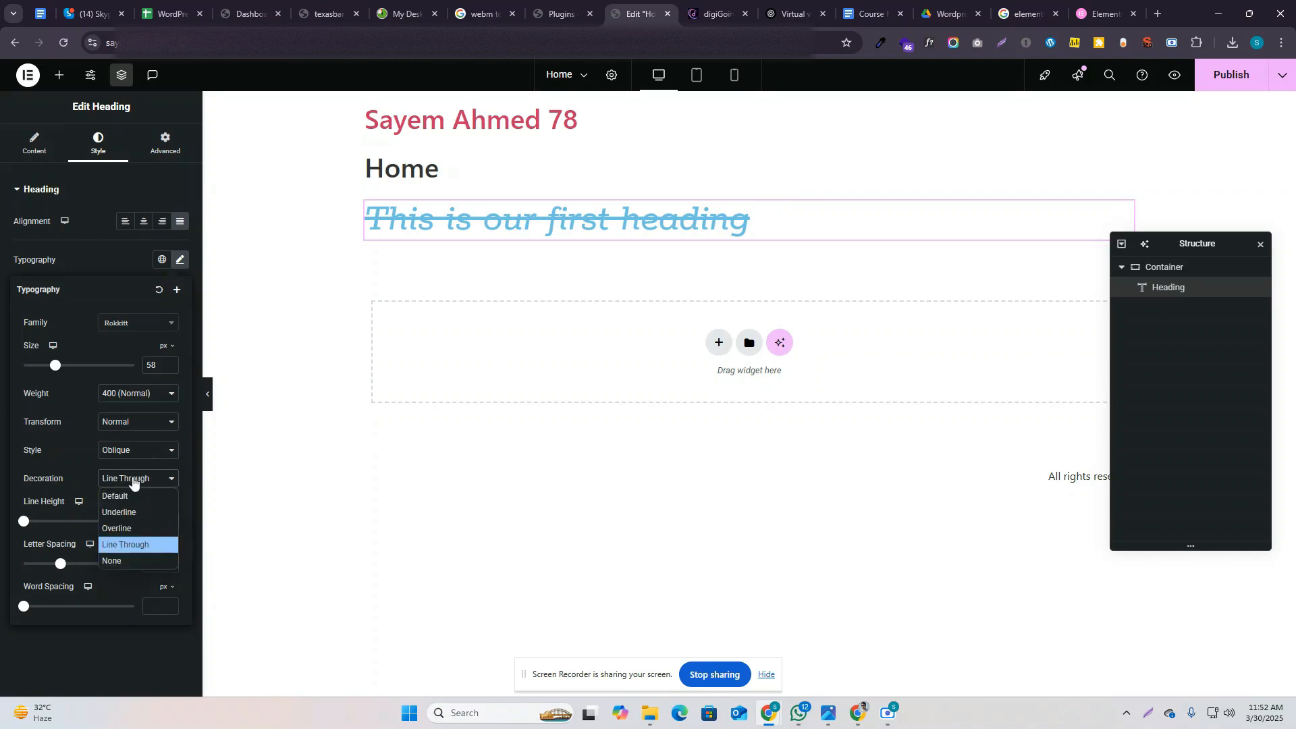
left_click(133, 563)
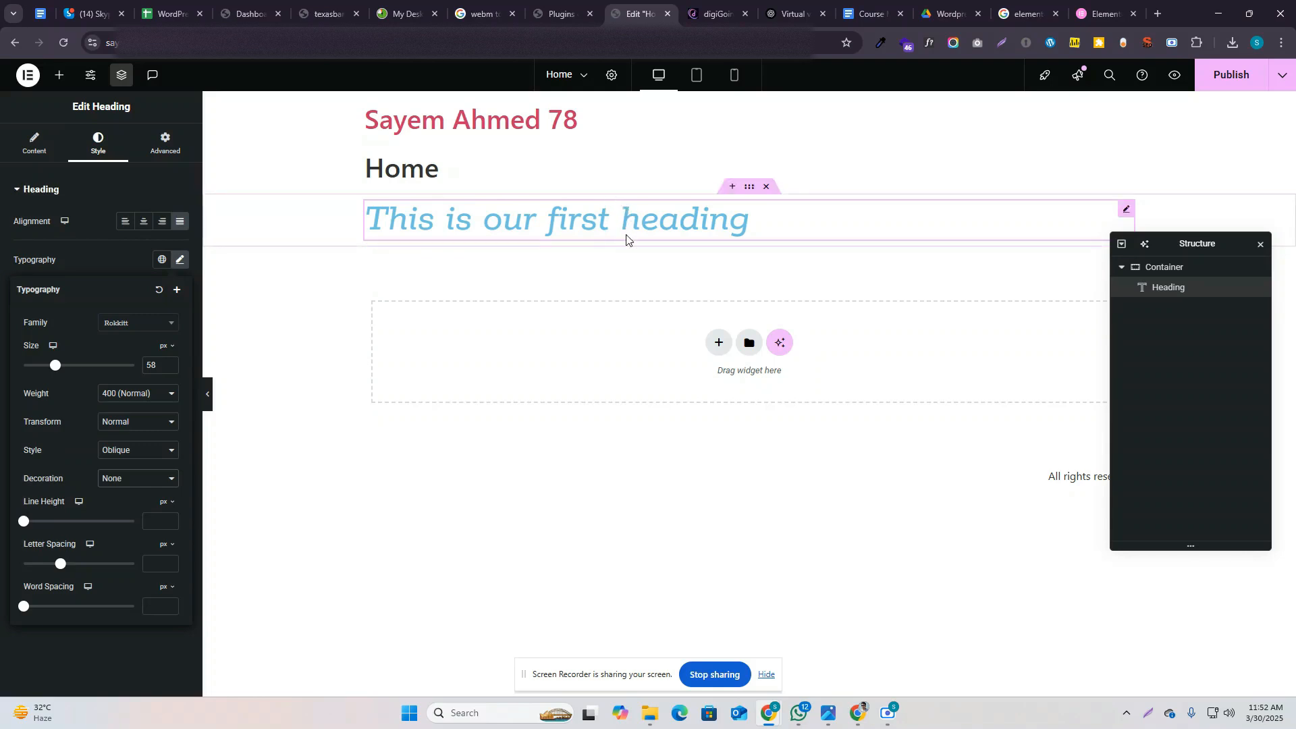
Step: Enter a small line height for the heading and raise it gradually to about 91 px
left_click(146, 515)
type("21")
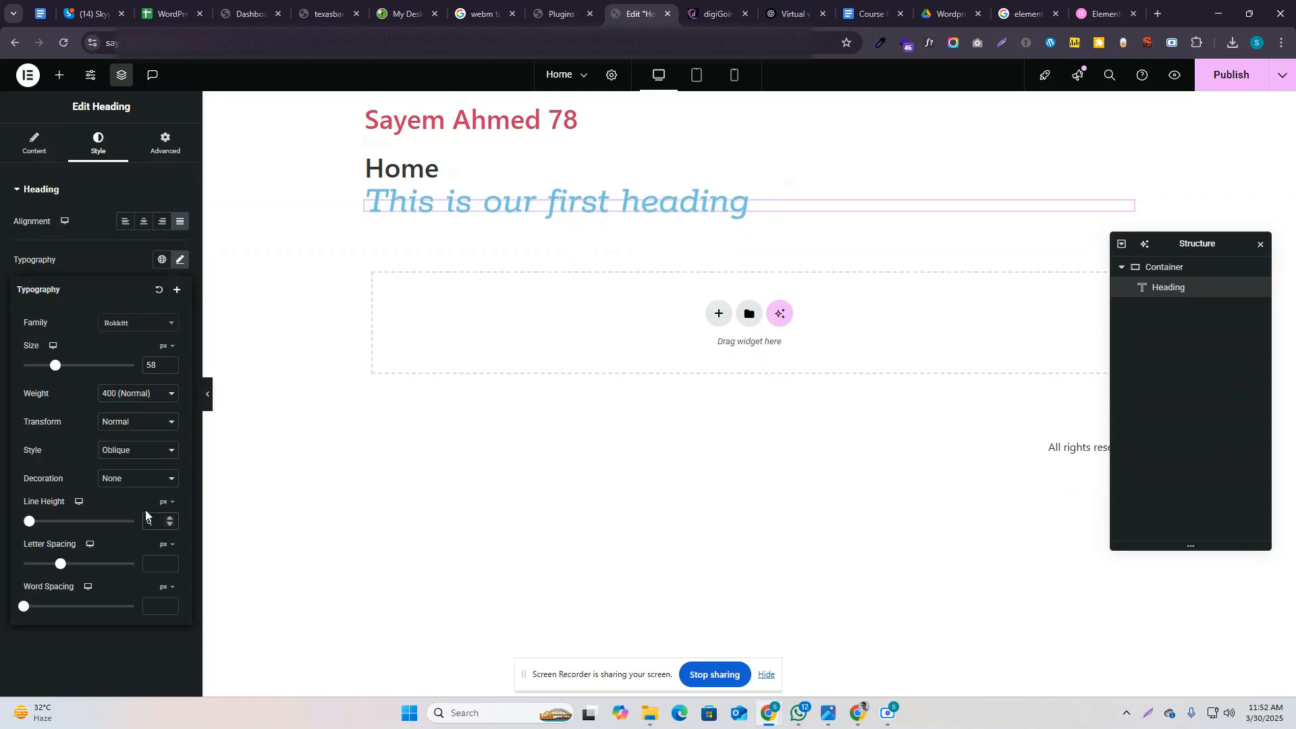
key("Up")
key("Up")
key("Up")
key("Up")
key("Up")
key("Up")
key("Up")
key("Up")
key("Up")
key("Up")
key("Up")
key("Up")
key("Up")
key("Up")
key("Up")
key("Up")
key("Up")
key("Up")
key("Up")
key("Up")
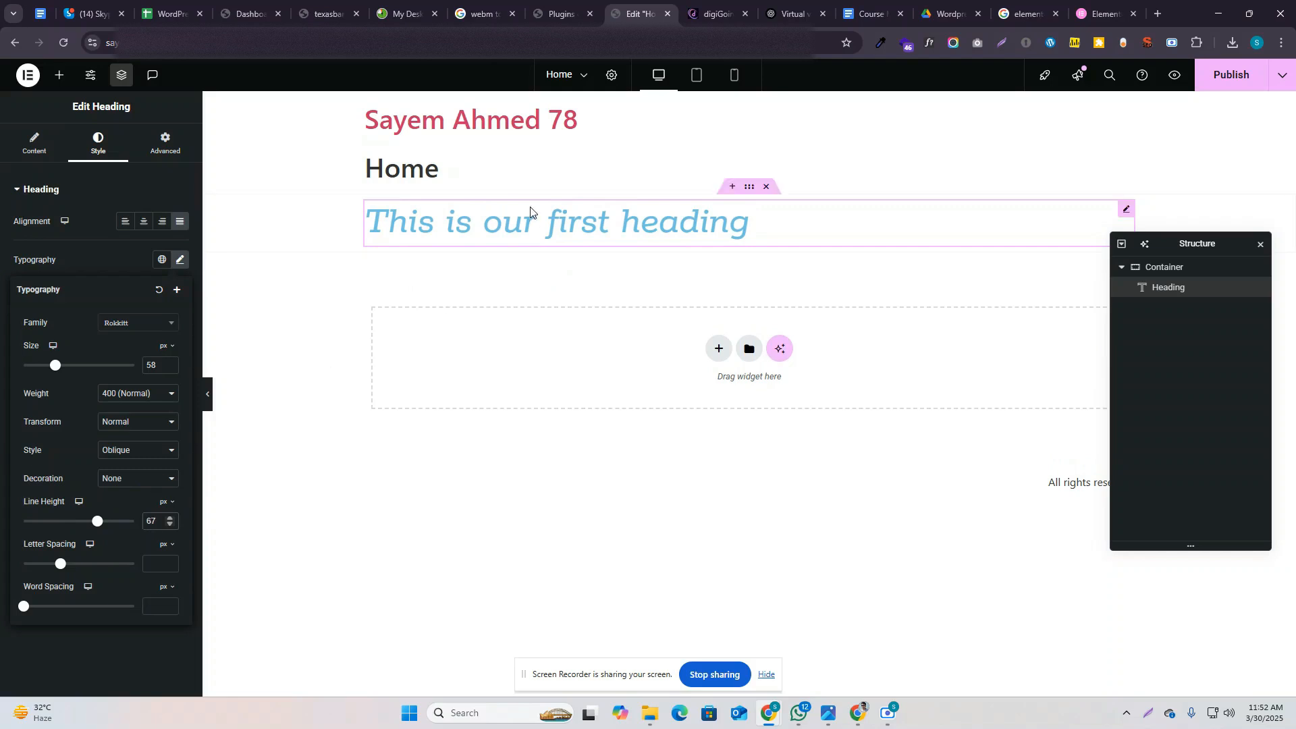
key("Up")
key("Up")
key("Up")
key("Up")
key("Up")
key("Up")
key("Up")
key("Up")
key("Up")
key("Up")
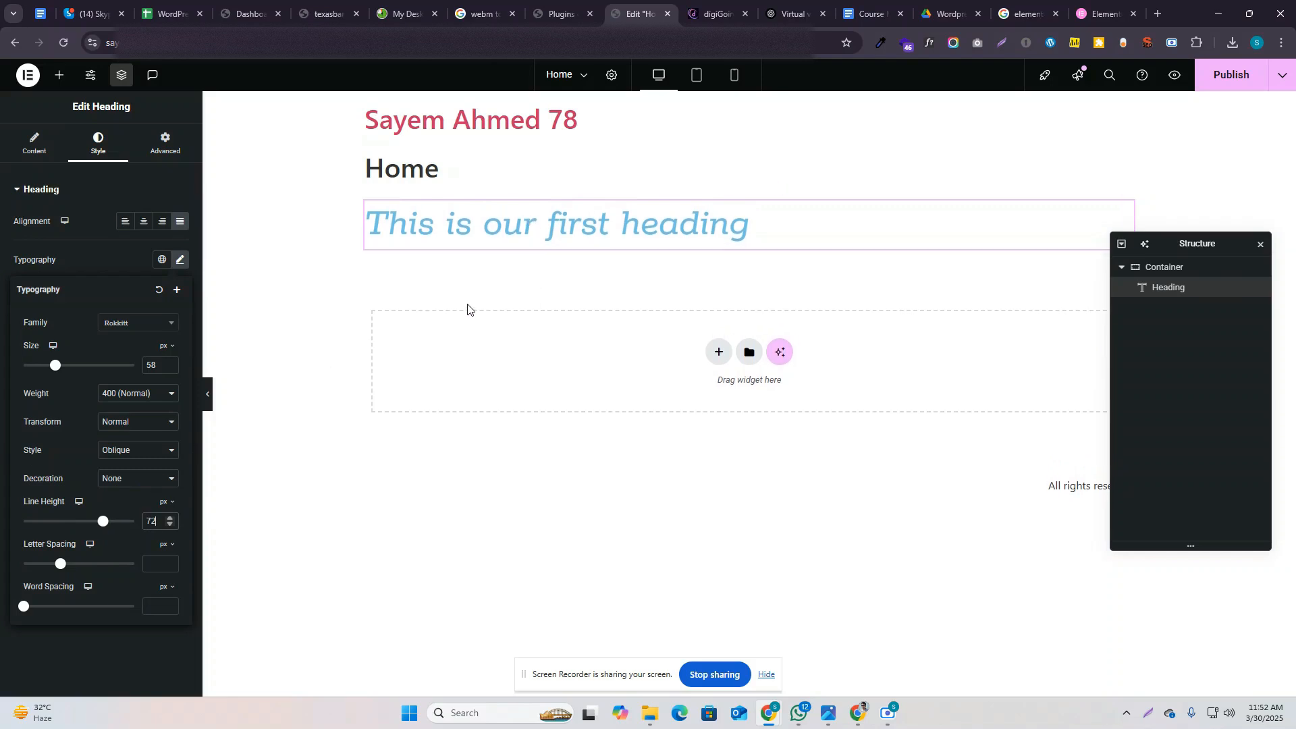
key("Up")
key("Up")
key("Up")
key("Up")
key("Up")
key("Up")
key("Up")
key("Up")
key("Up")
key("Up")
key("Up")
key("Up")
key("Up")
key("Up")
key("Up")
key("Up")
key("Up")
key("Up")
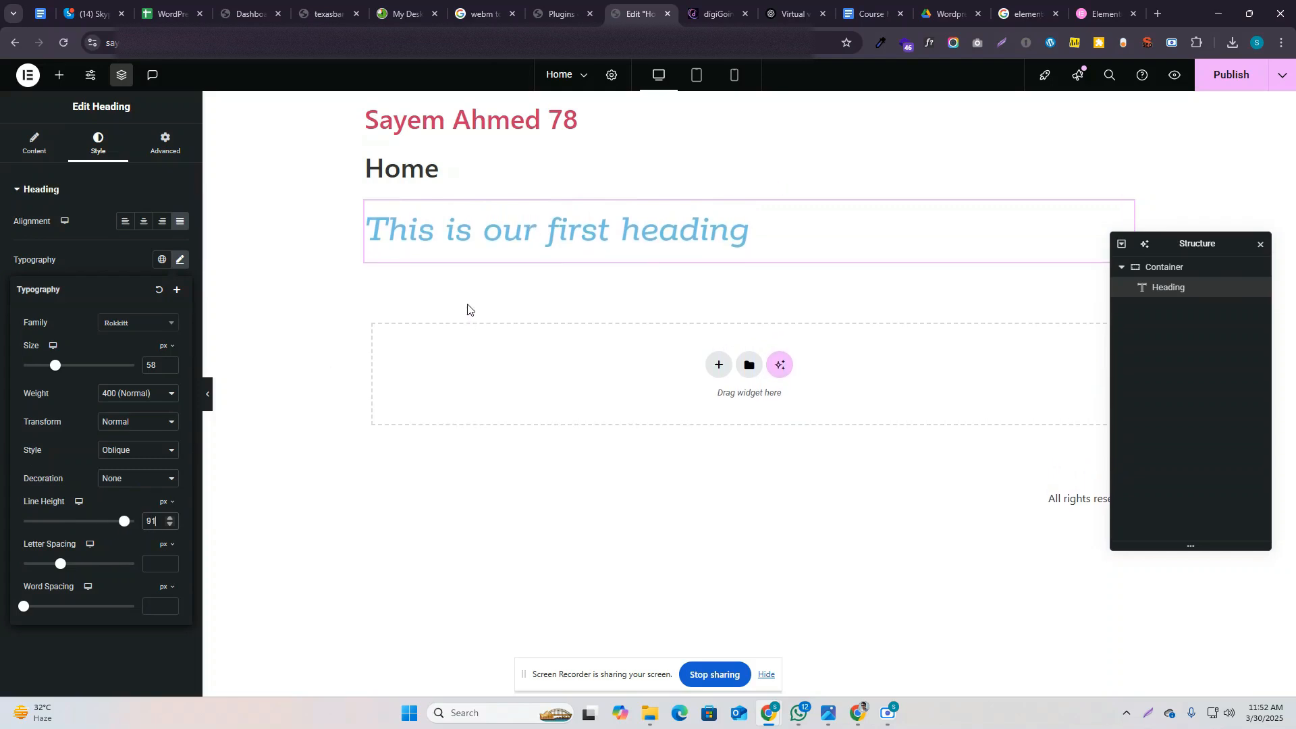
Step: Try line heights of 10 rem and 10 em on the heading and return the line height unit to px
left_click(166, 501)
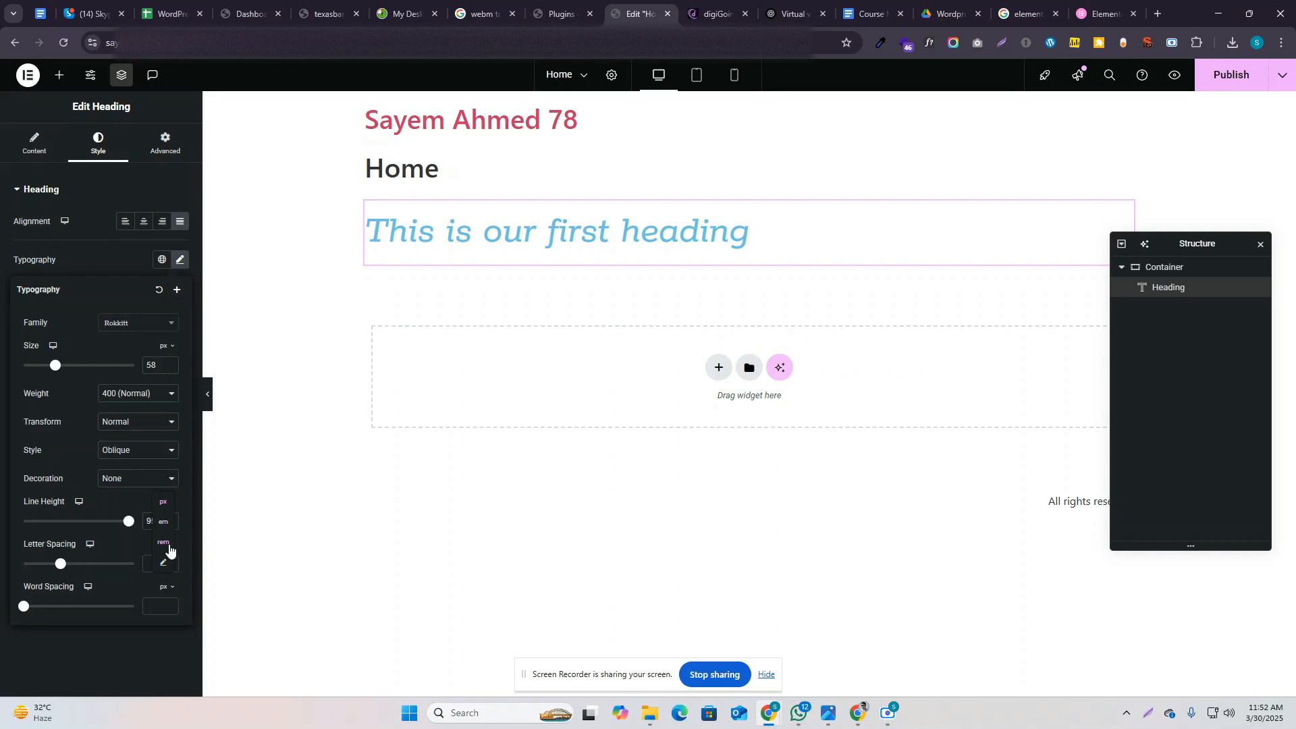
left_click(162, 542)
left_click_drag(25, 526, 151, 528)
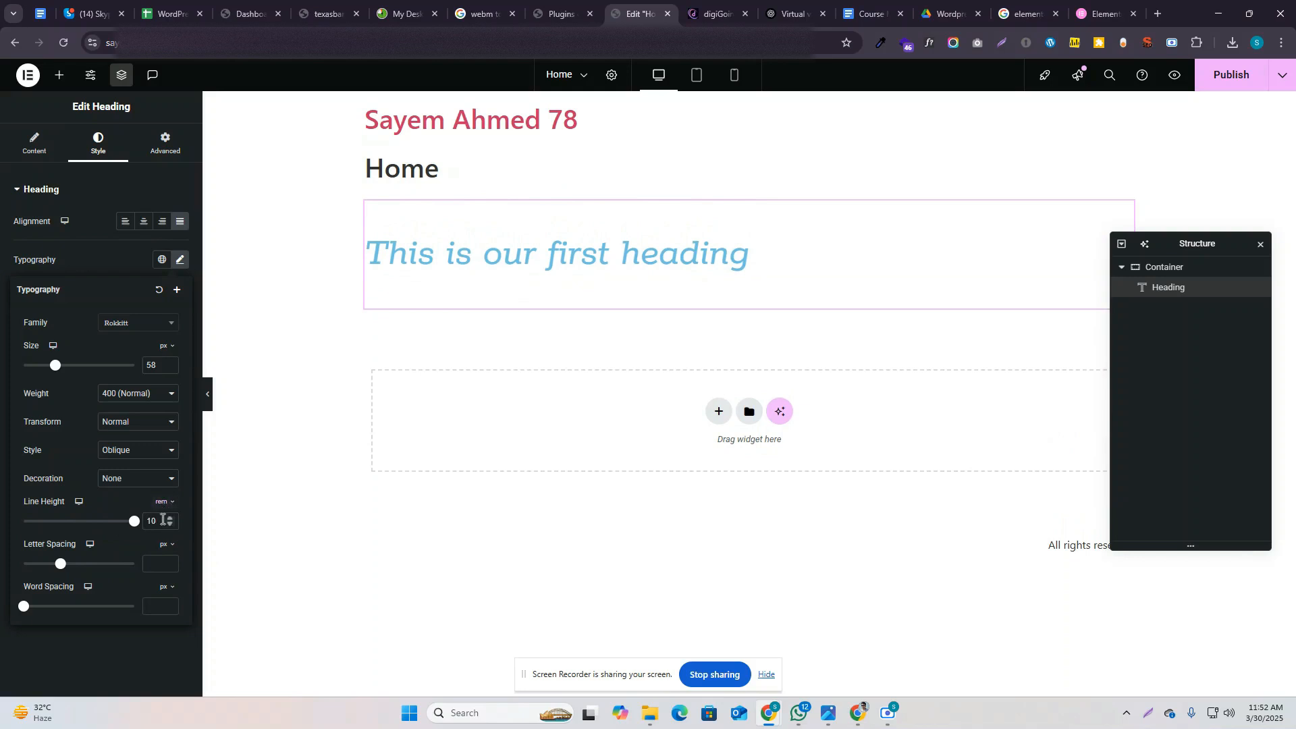
left_click(165, 503)
left_click(160, 522)
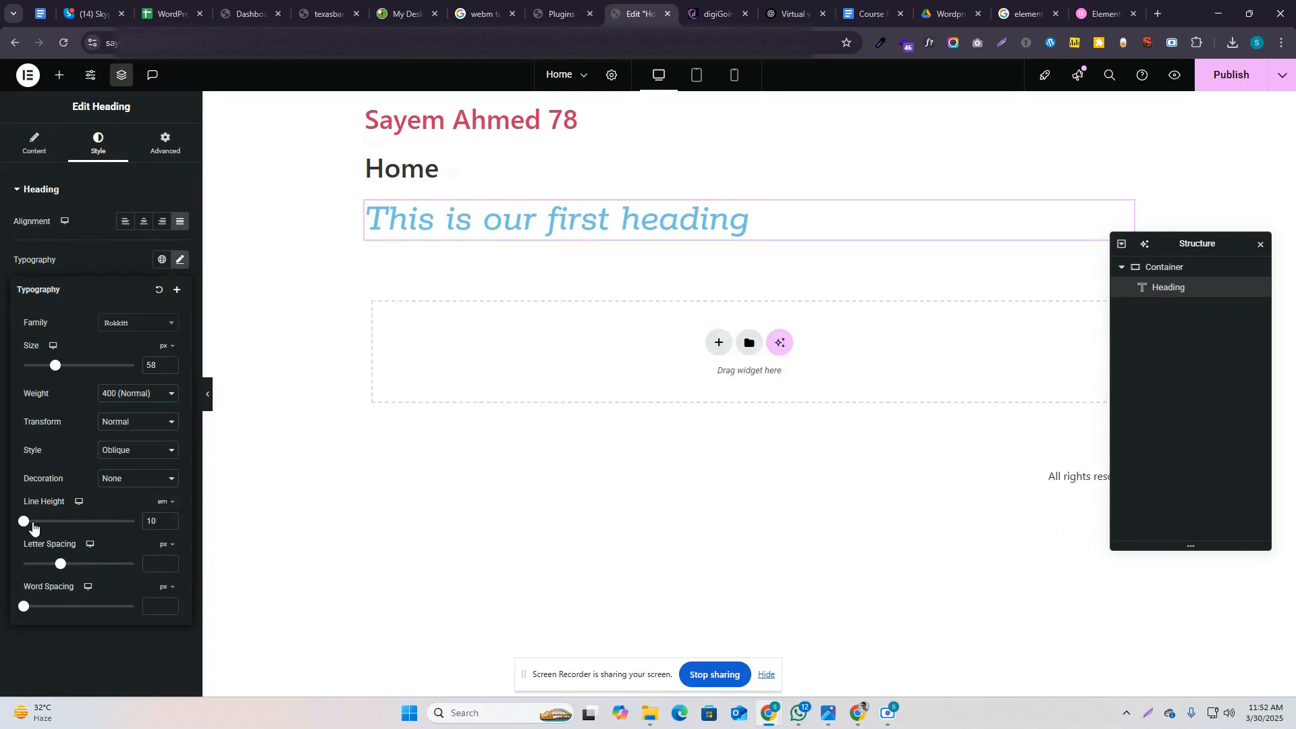
left_click_drag(26, 525, 149, 525)
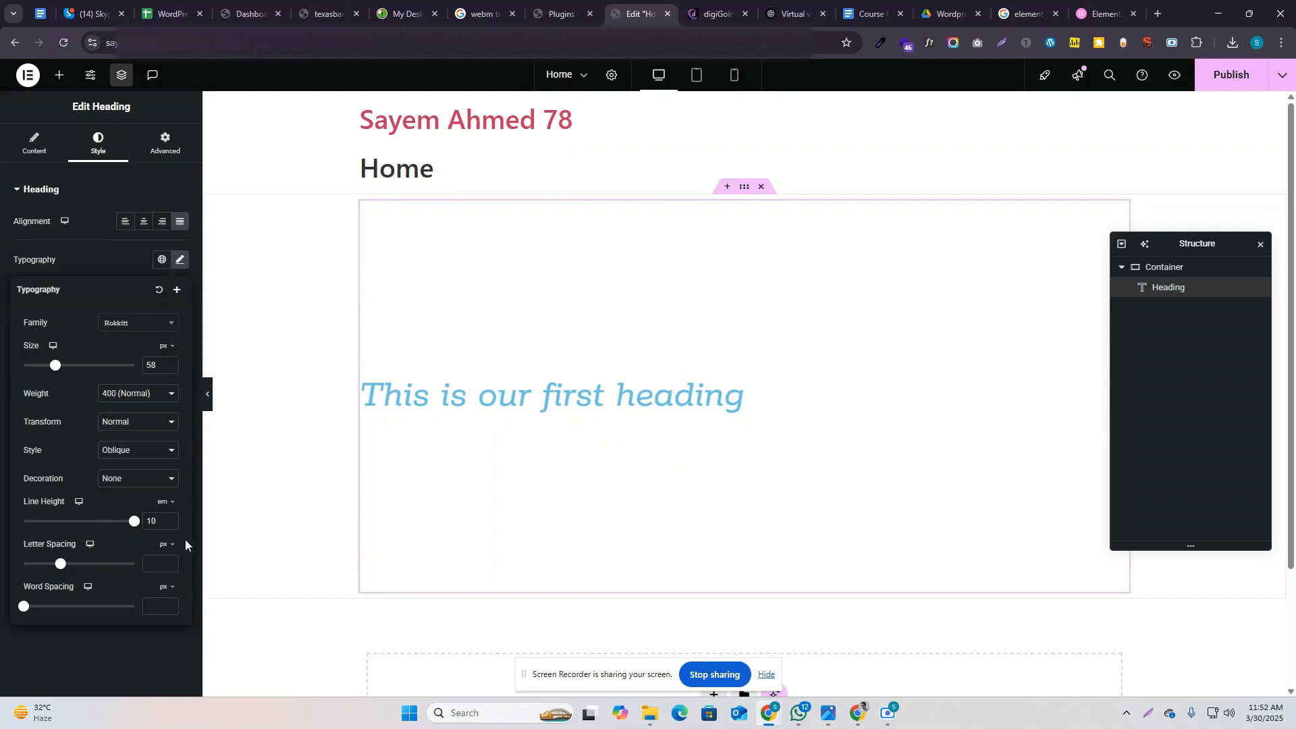
left_click(168, 503)
left_click(166, 505)
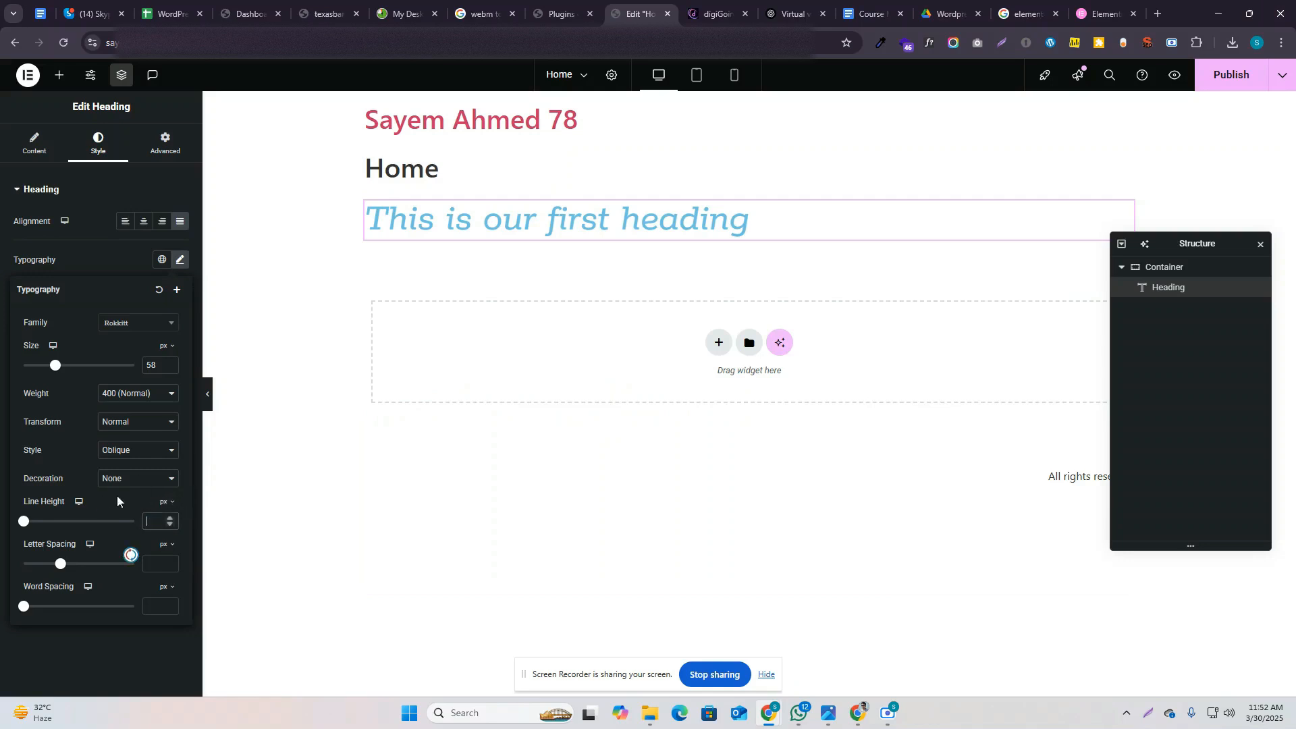
Step: Set the heading's line height to 1.2 em
left_click(167, 508)
left_click(165, 523)
left_click(160, 516)
type("1.2")
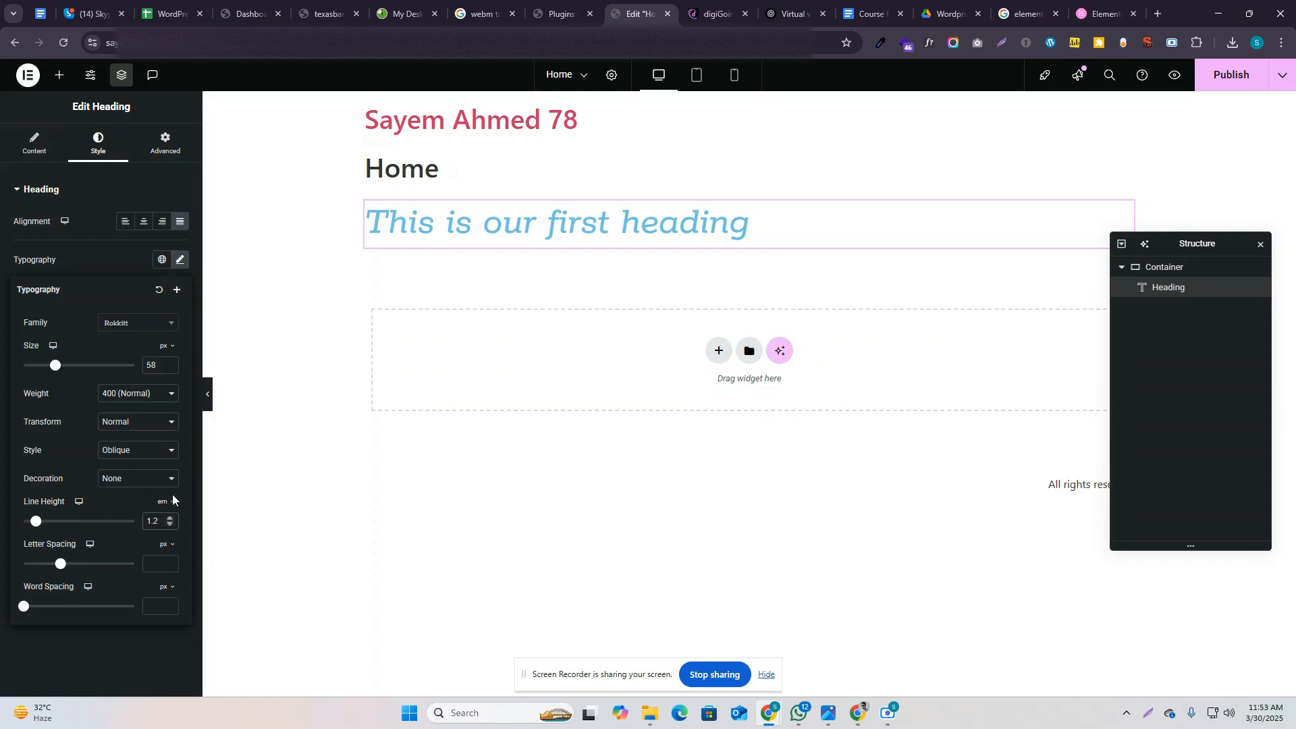
Step: Try letter spacings of about 6.1, 4.8 and 2.2 px on the heading and clear the letter spacing value
left_click(117, 496)
left_click_drag(61, 564, 107, 571)
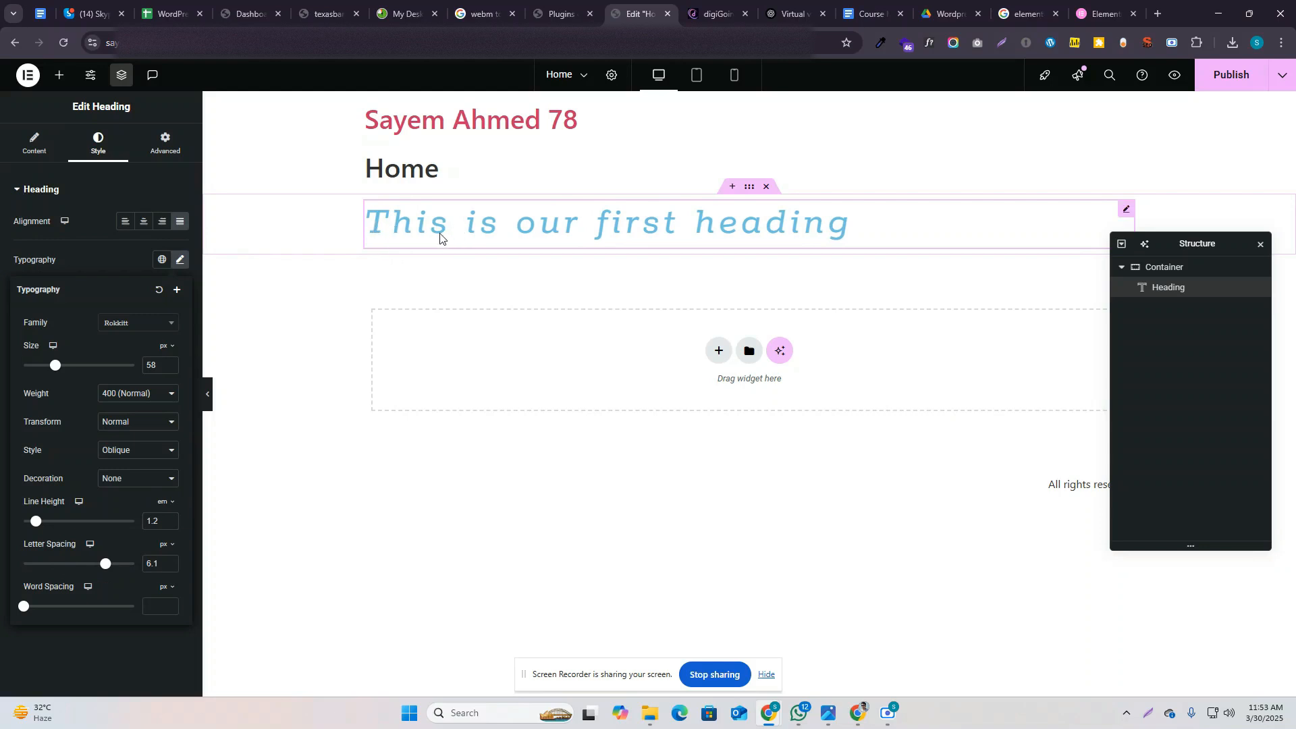
mouse_move(104, 566)
left_mouse_down()
mouse_move(136, 566)
mouse_move(66, 566)
mouse_move(96, 562)
left_mouse_up()
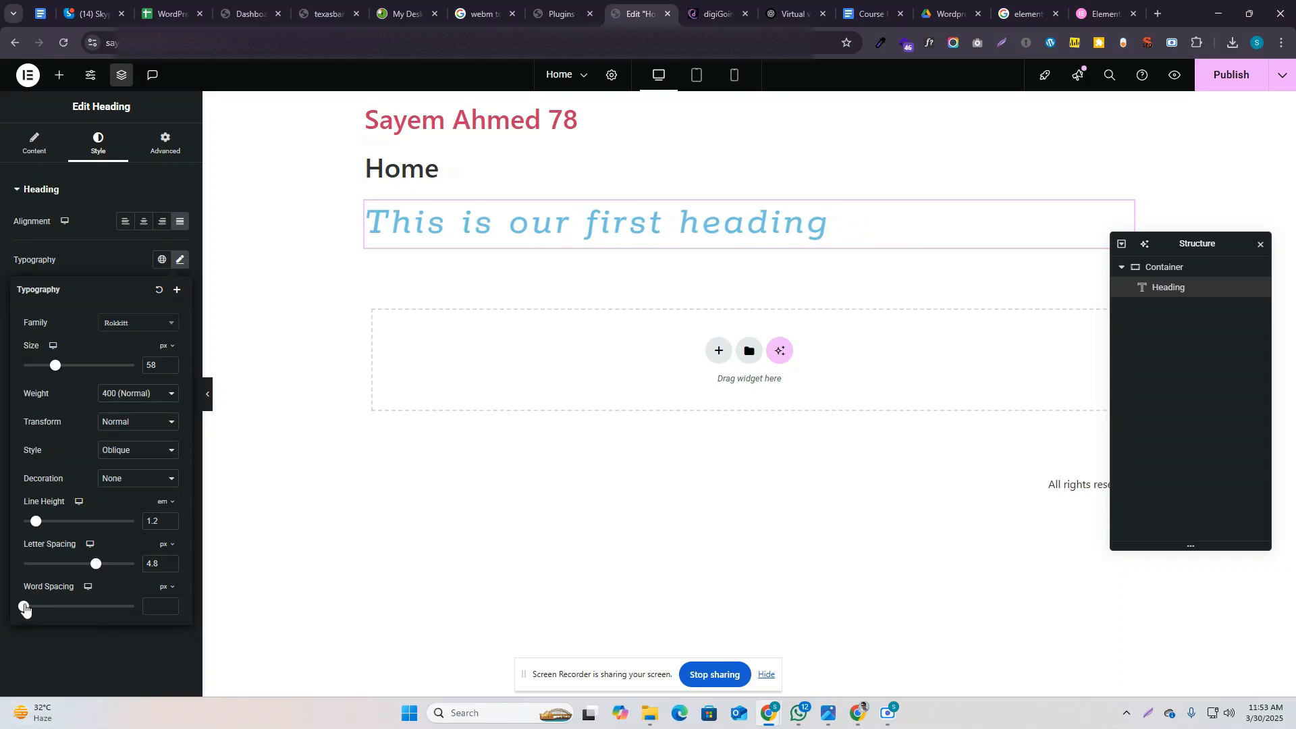
left_click_drag(98, 565, 77, 566)
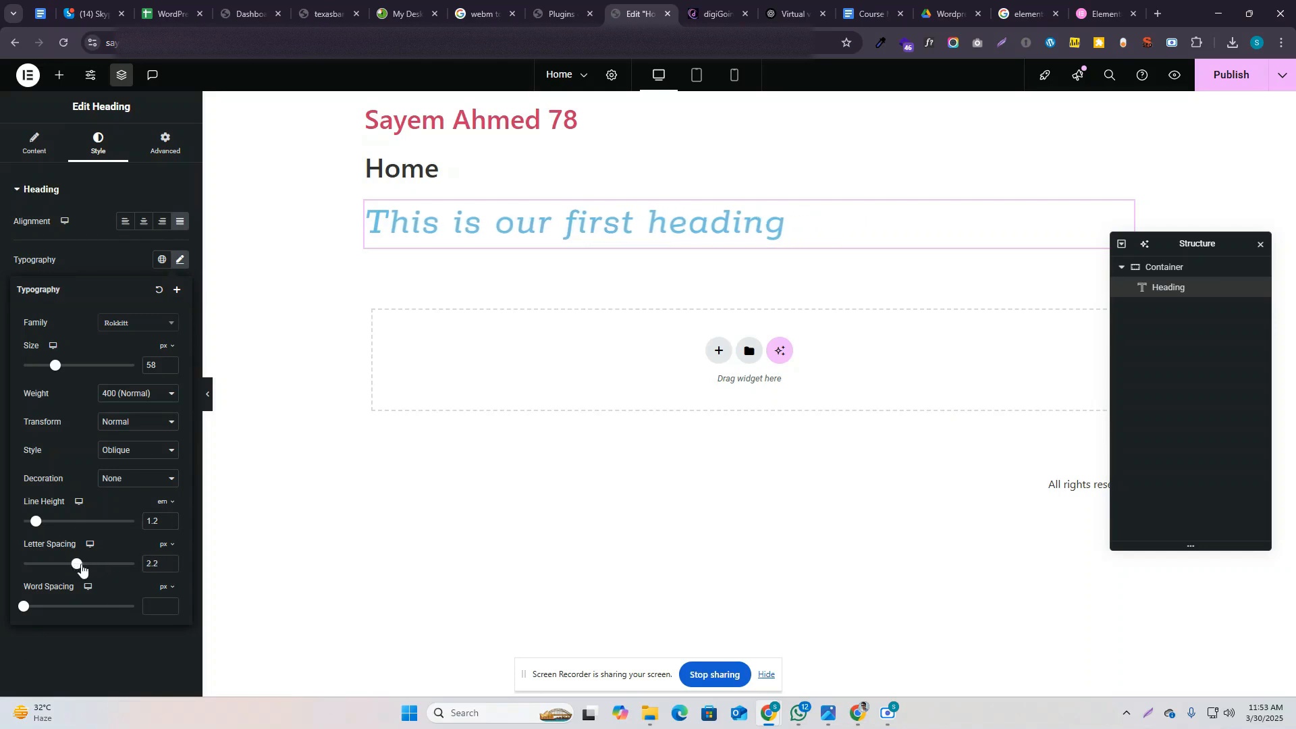
double_click(160, 564)
key("BackSpace")
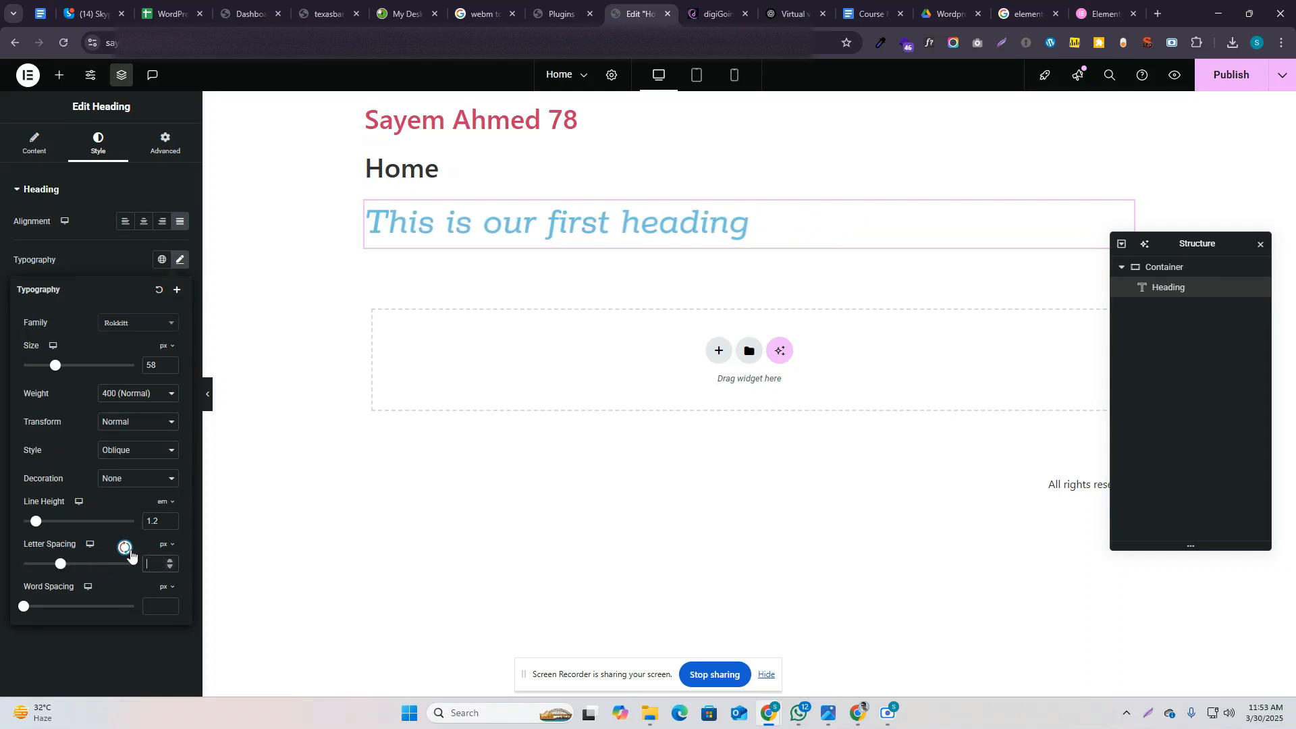
Step: Try a word spacing of 33 px and a wider one on the heading, clear the value and close the typography settings
left_click_drag(24, 606, 97, 616)
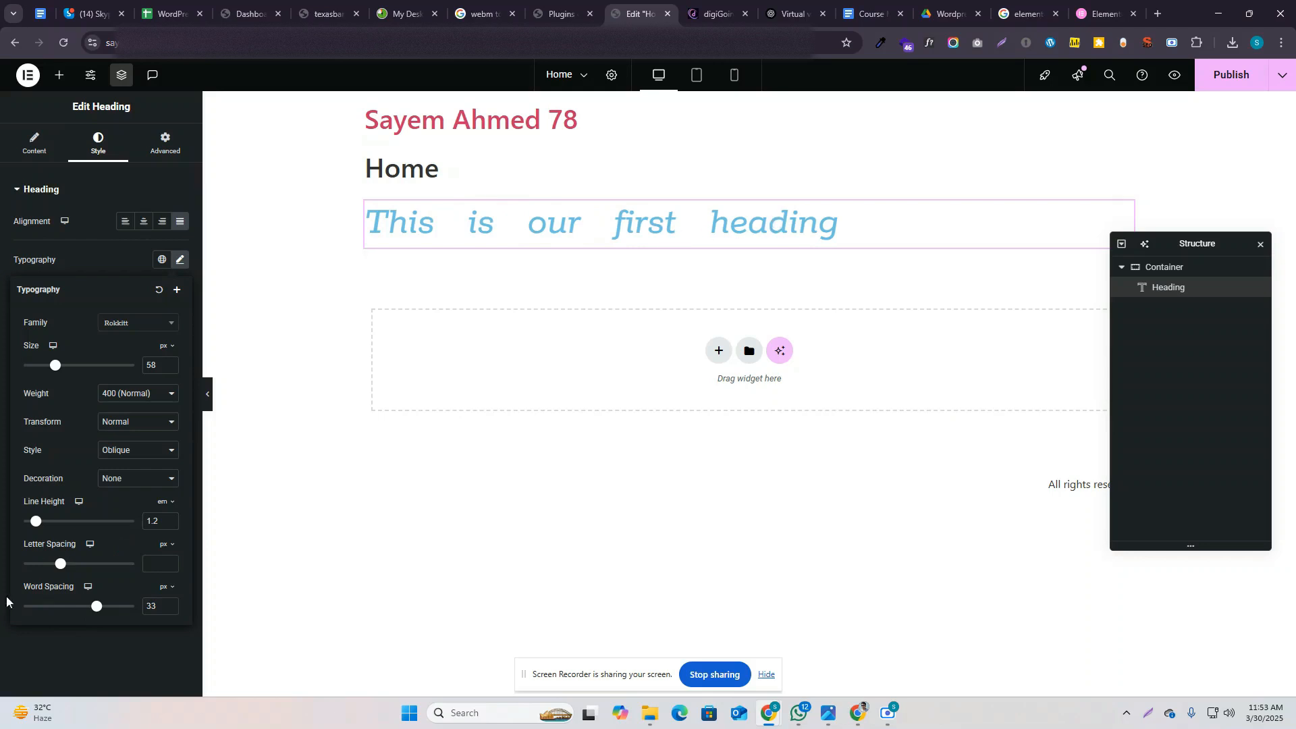
left_click_drag(98, 609, 132, 623)
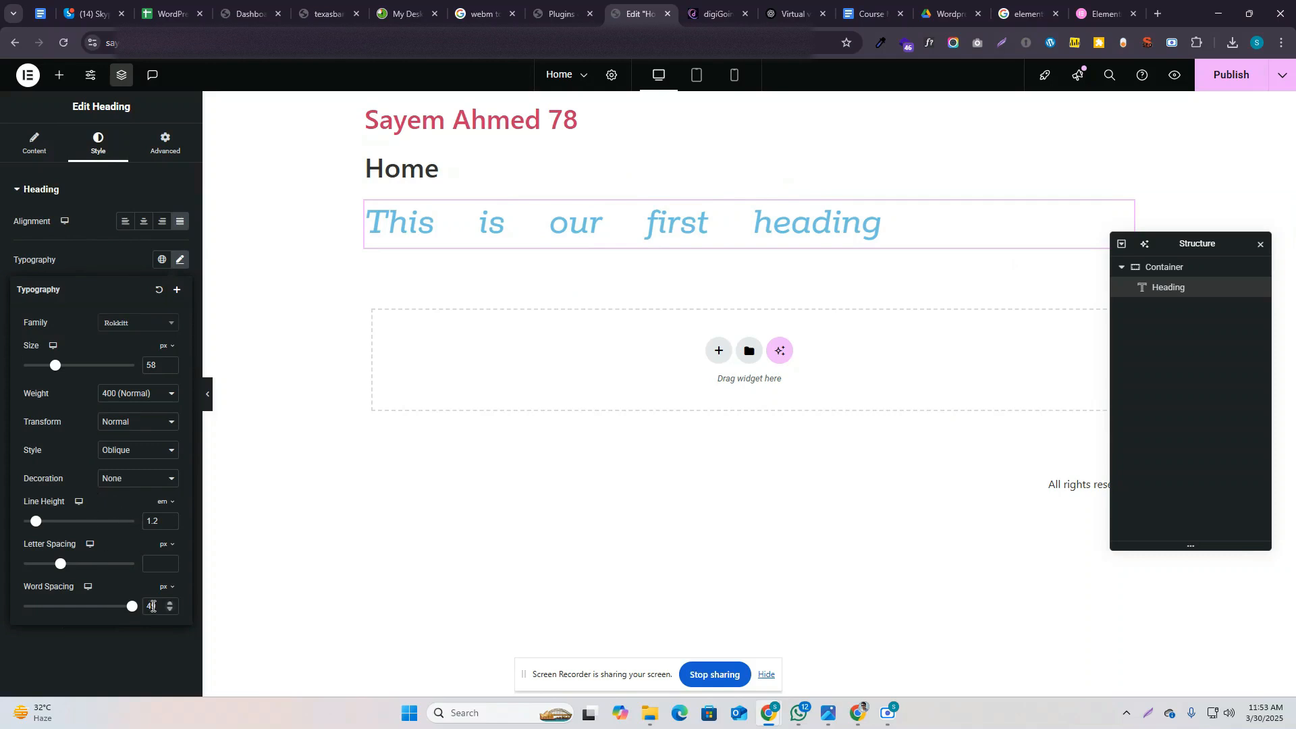
mouse_move(133, 606)
left_mouse_down()
mouse_move(104, 607)
mouse_move(130, 606)
left_mouse_up()
key("BackSpace")
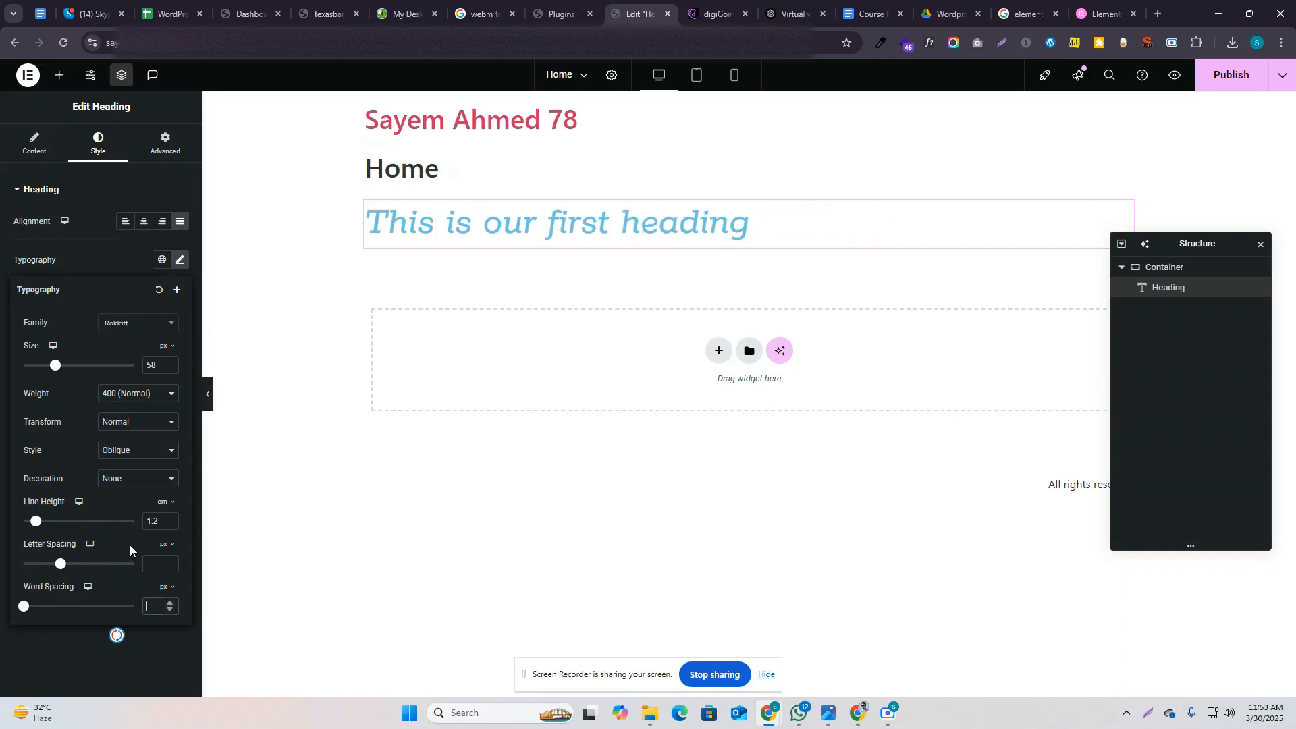
left_click(112, 249)
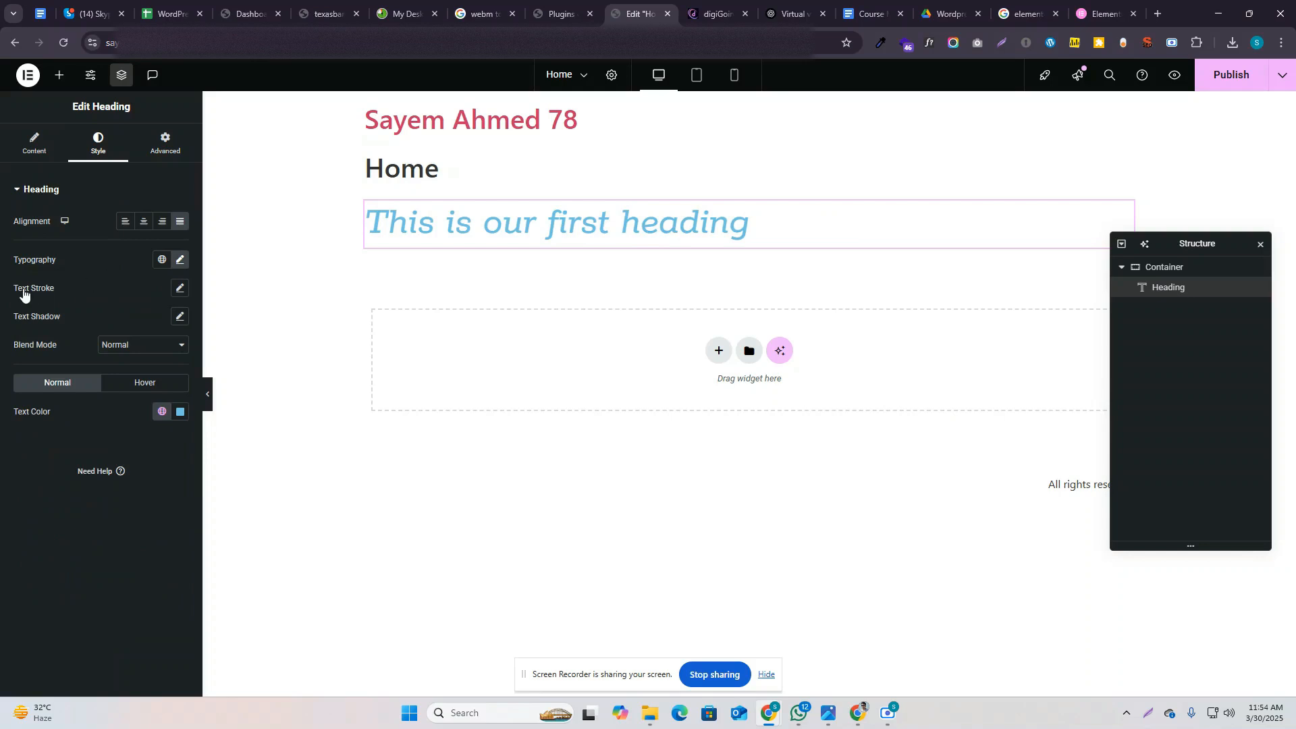
Step: Give the heading text a 2 px stroke in bright red
left_click(179, 288)
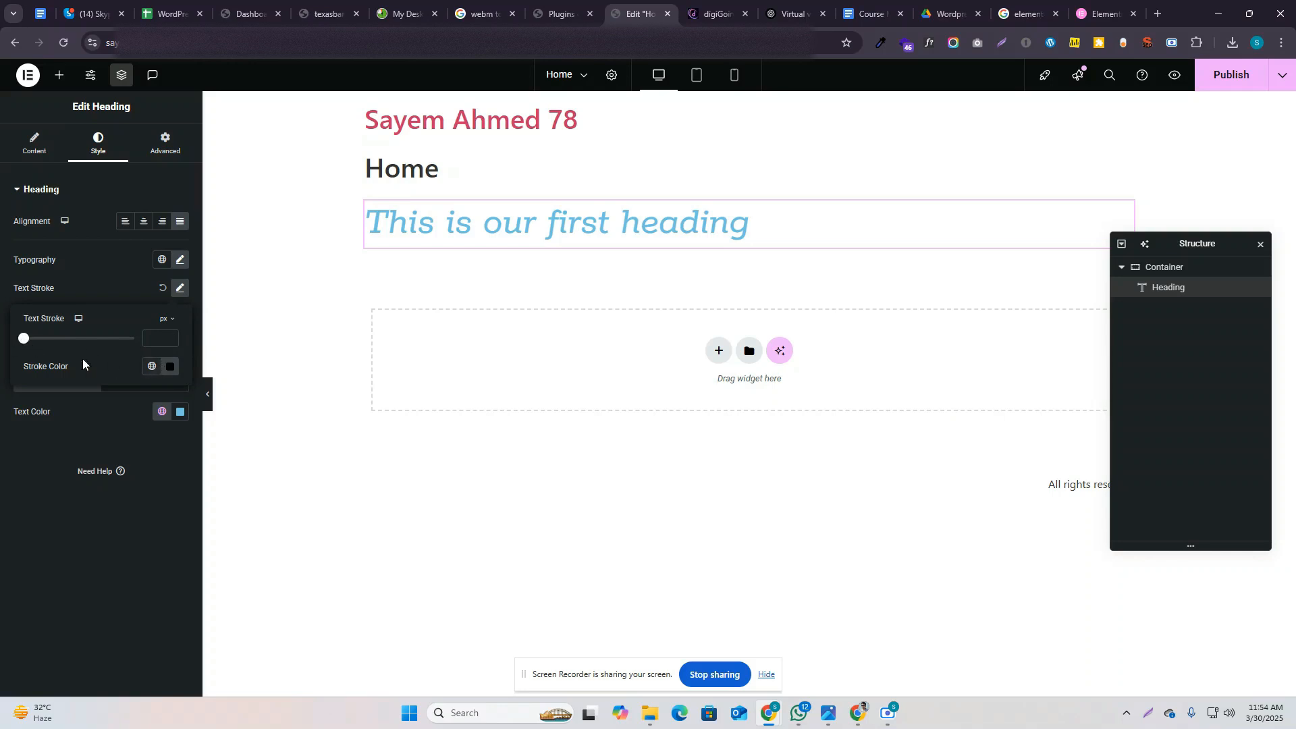
mouse_move(23, 342)
left_mouse_down()
mouse_move(140, 349)
mouse_move(45, 342)
left_mouse_up()
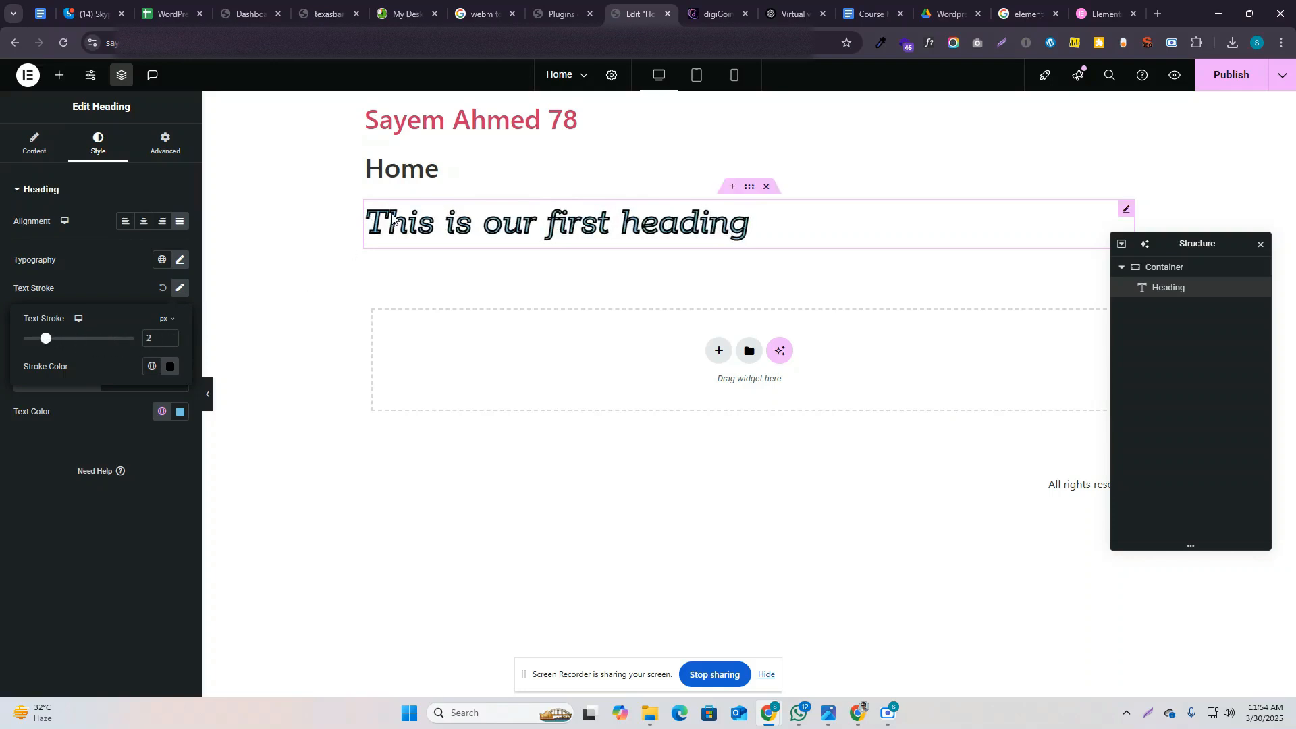
left_click(169, 367)
left_click_drag(237, 449, 248, 429)
left_click(116, 365)
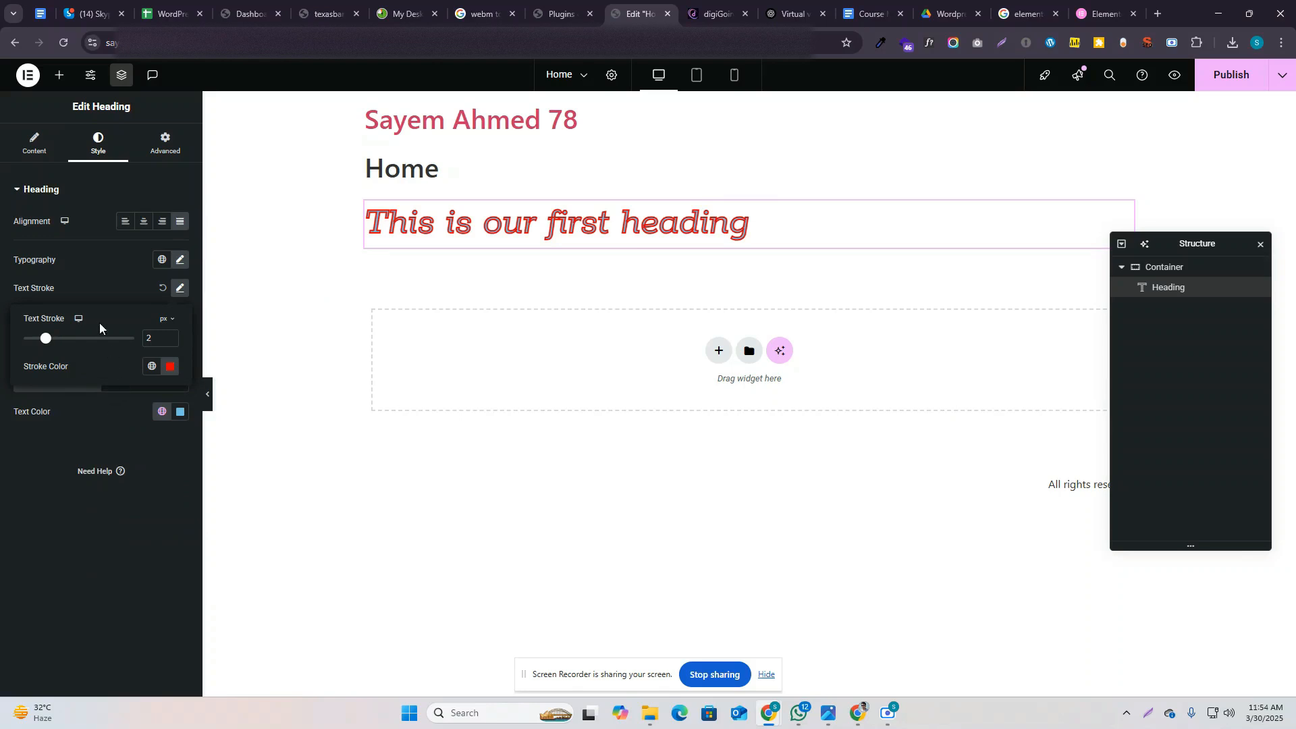
left_click(119, 288)
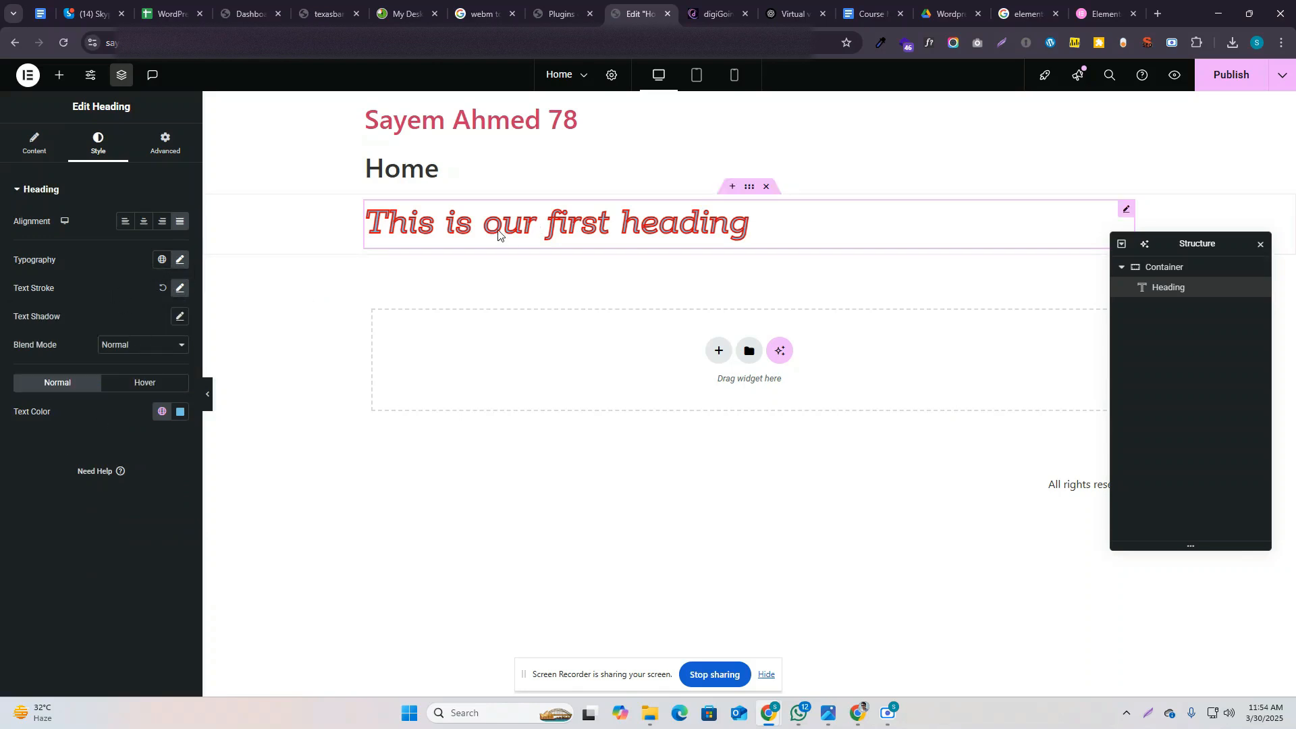
Step: Try white (#FFFFFF) and a strong blue as the heading's text color
left_click(179, 411)
left_click_drag(120, 498, 97, 465)
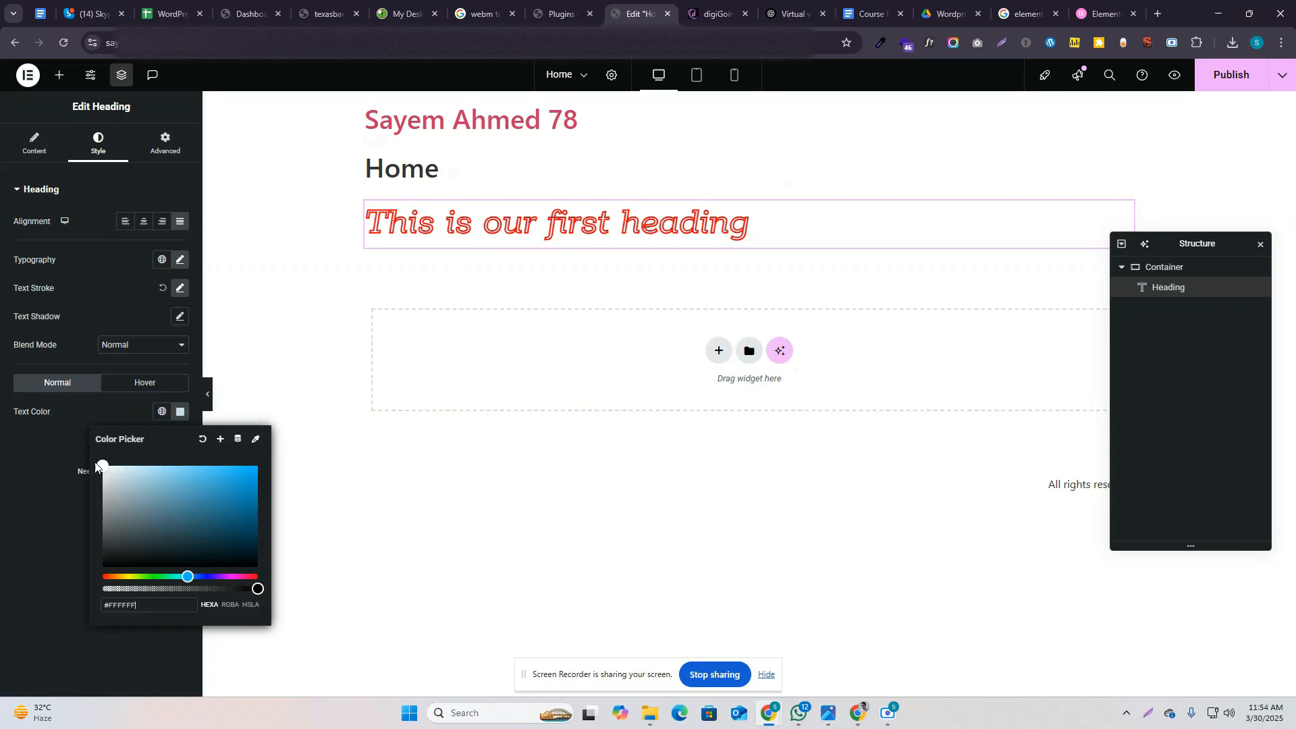
left_click(54, 485)
left_click(180, 412)
left_click_drag(203, 529, 205, 578)
left_click_drag(247, 514, 253, 476)
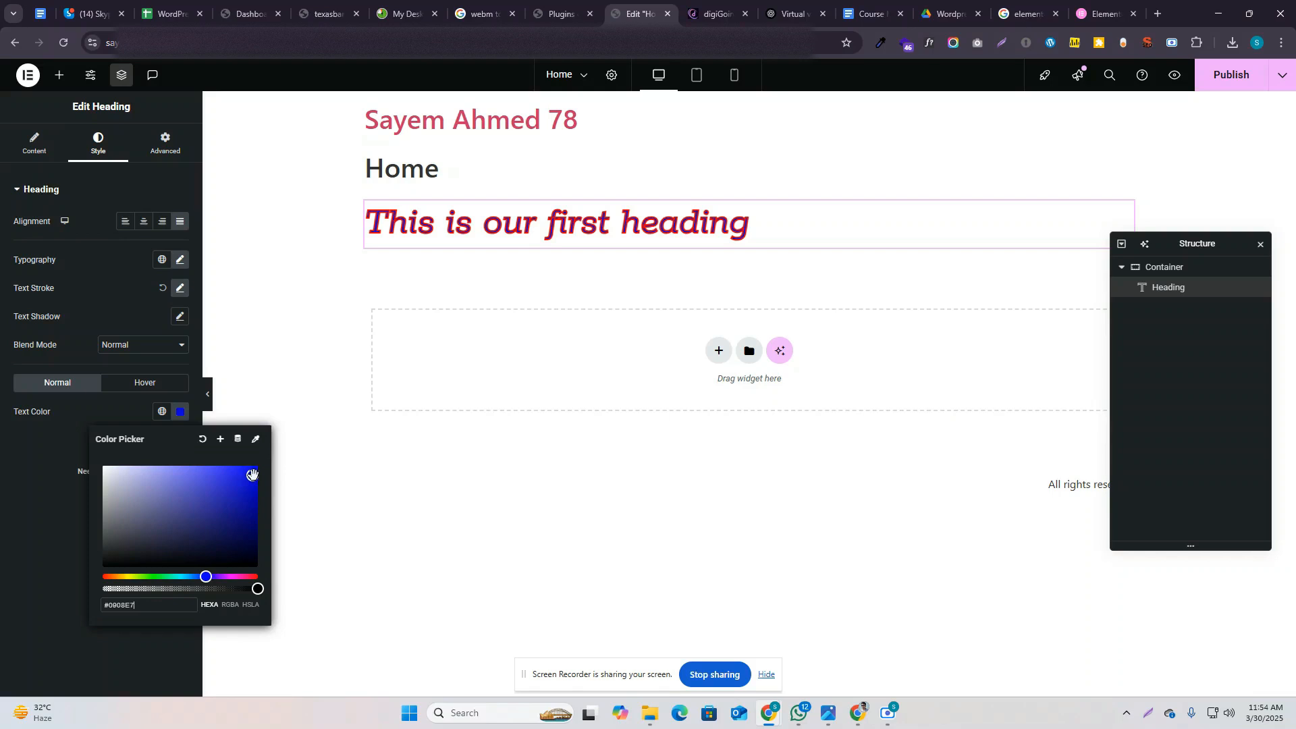
Step: Set the heading's text color to the hex value #FFFFFF
left_click_drag(121, 608, 154, 606)
left_click(140, 606)
left_click_drag(142, 605, 10, 588)
type("#FFFFFF")
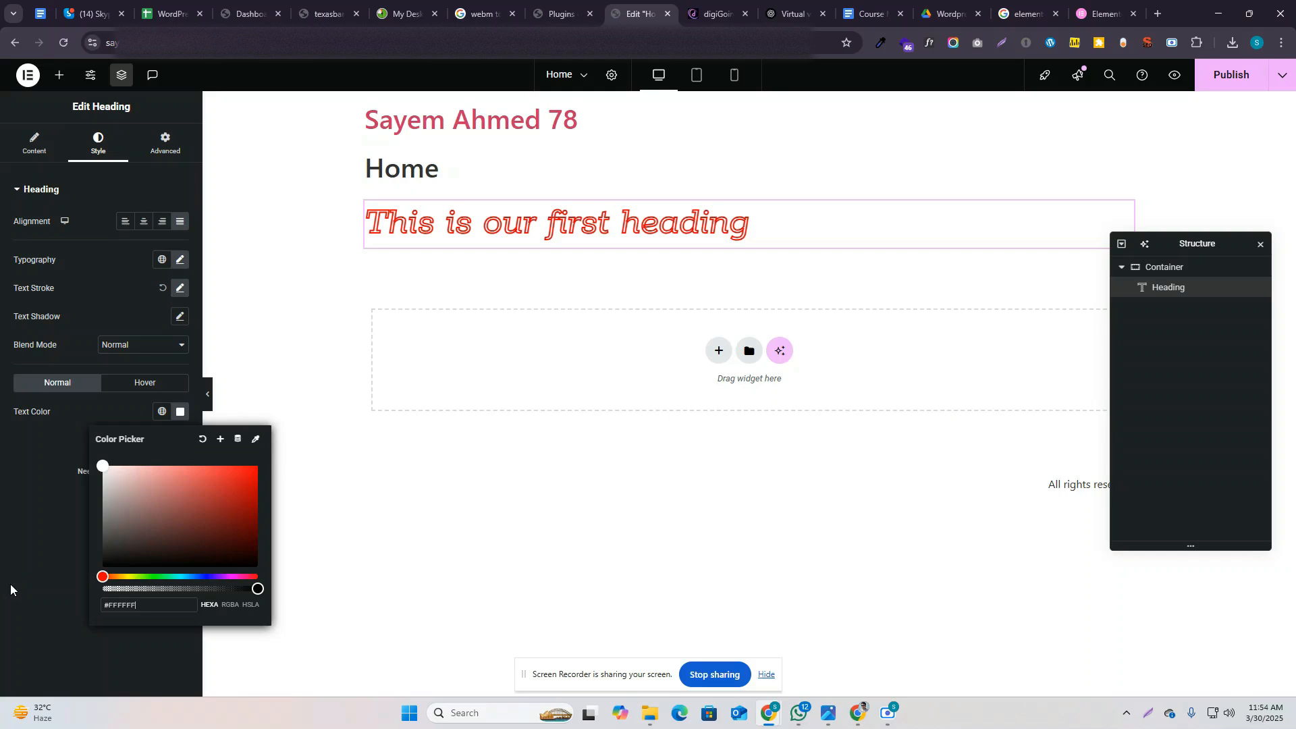
left_click(53, 450)
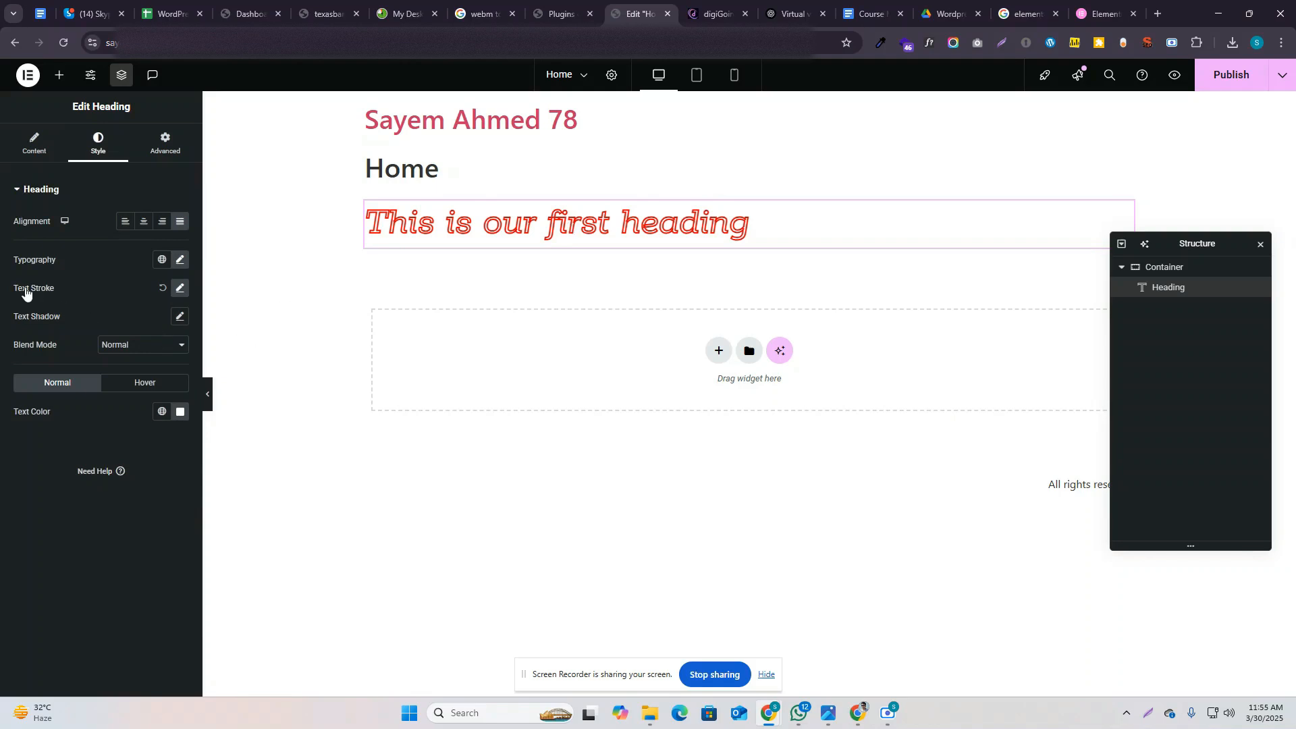
Step: Reset the heading's text stroke to default and change its text color to a strong red
left_click(163, 289)
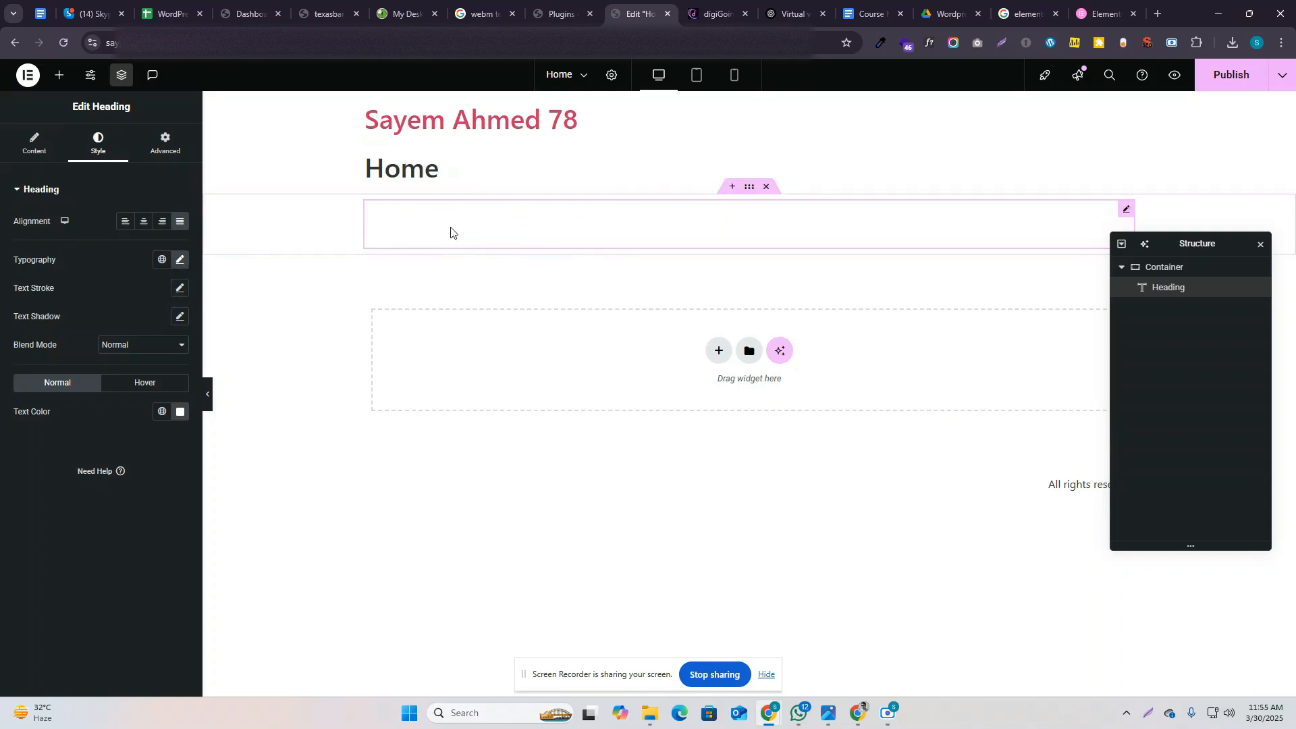
left_click(181, 414)
left_click_drag(202, 500, 258, 470)
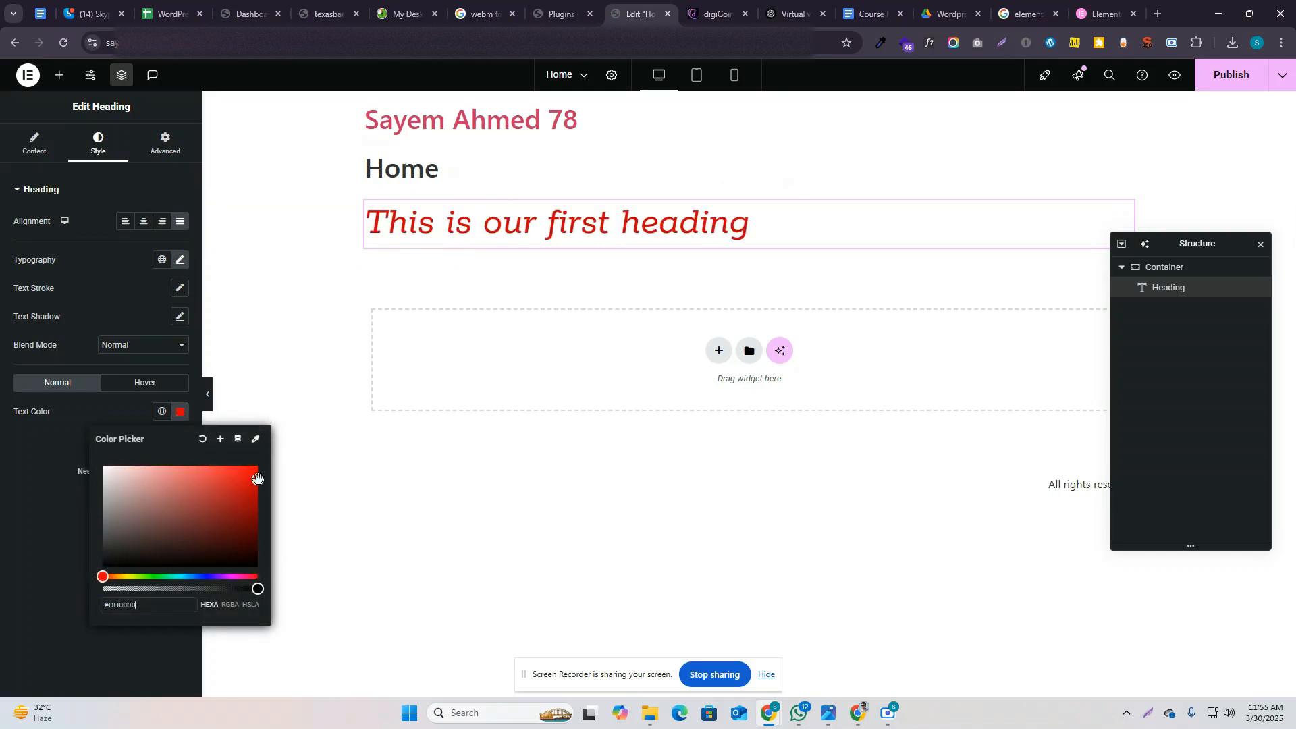
left_click(27, 463)
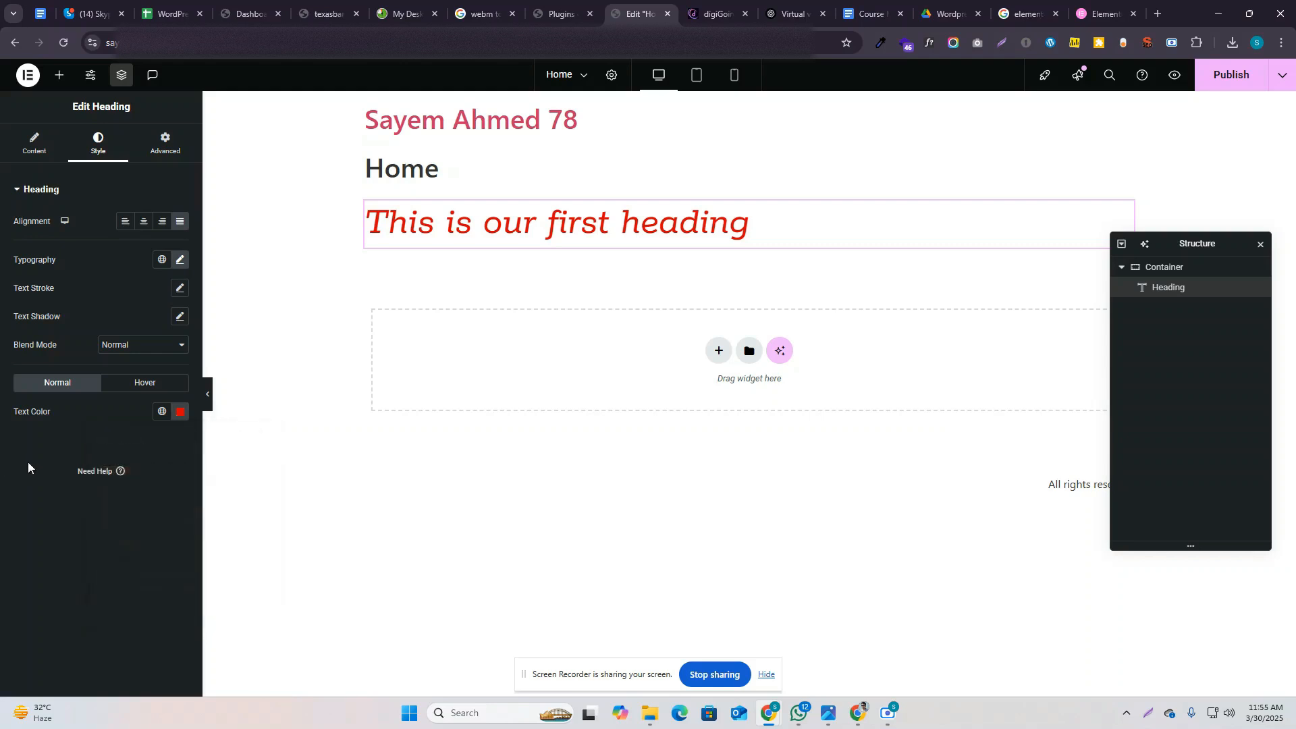
Step: Apply the global Primary color to the heading text and review the global color list
left_click(160, 412)
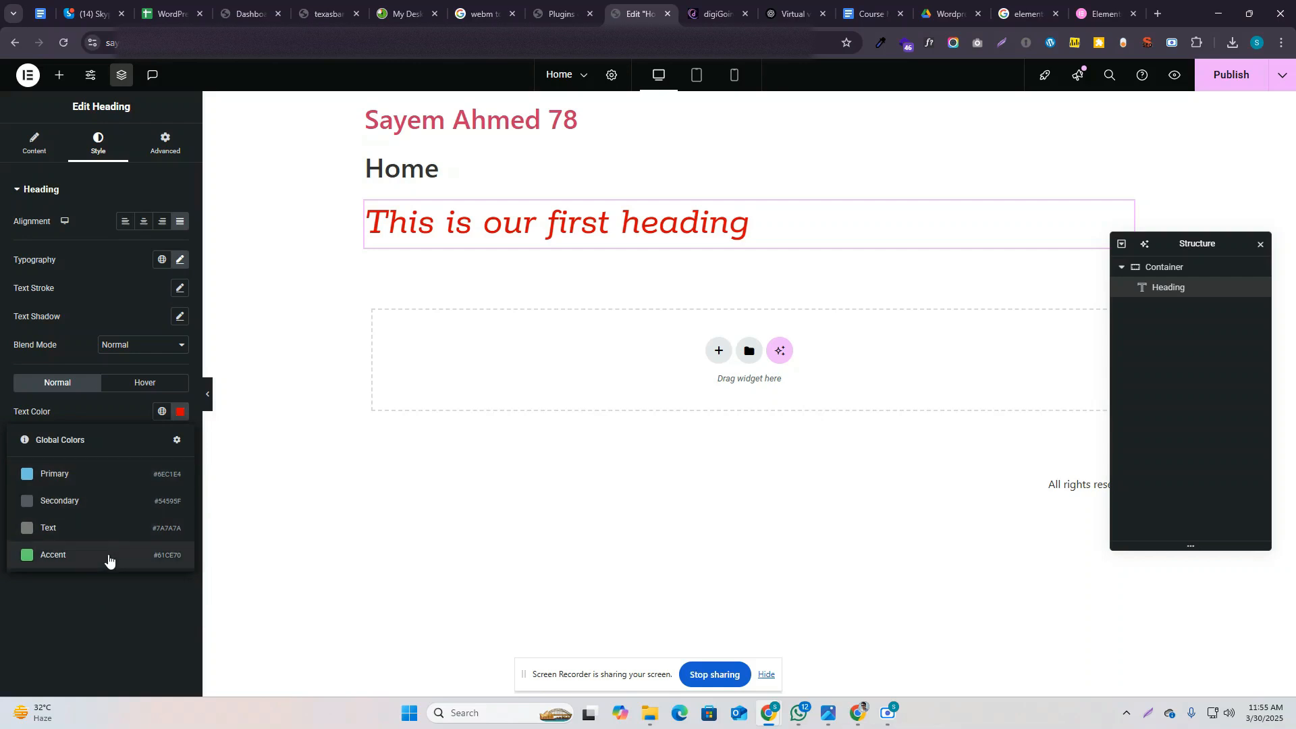
left_click(126, 479)
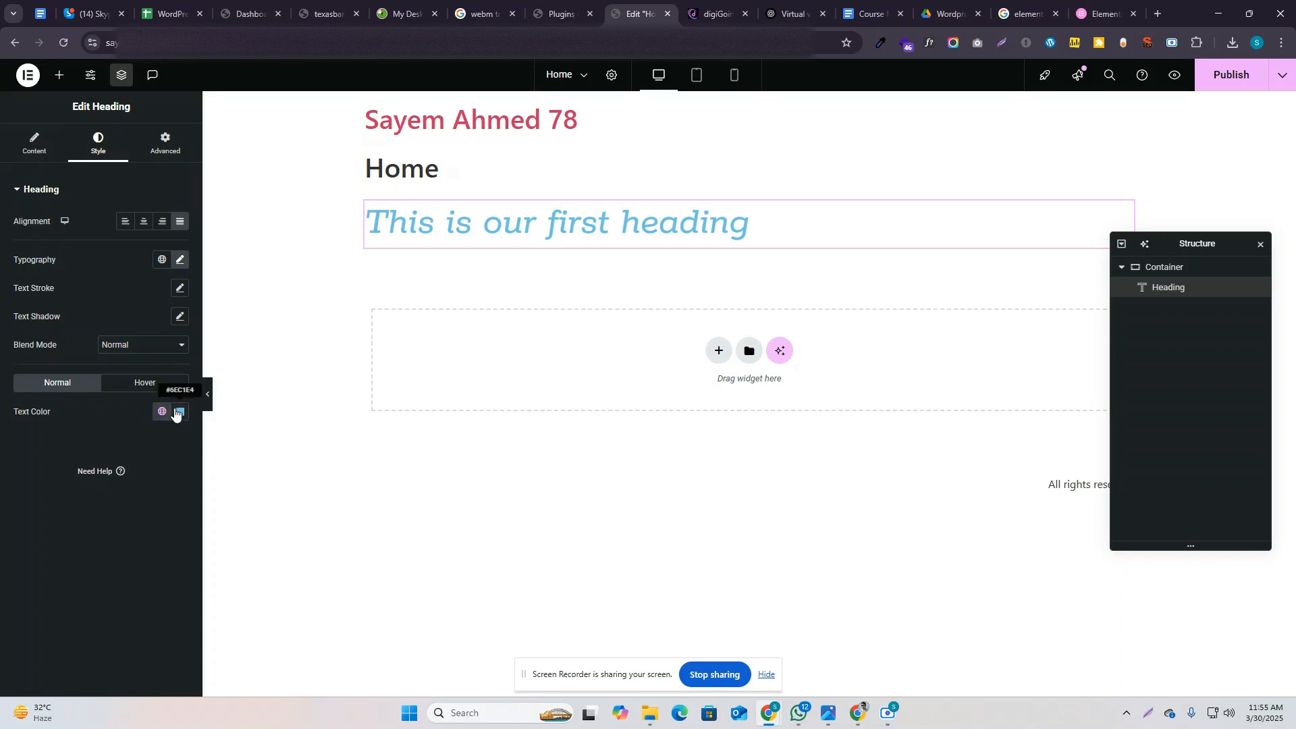
left_click(162, 412)
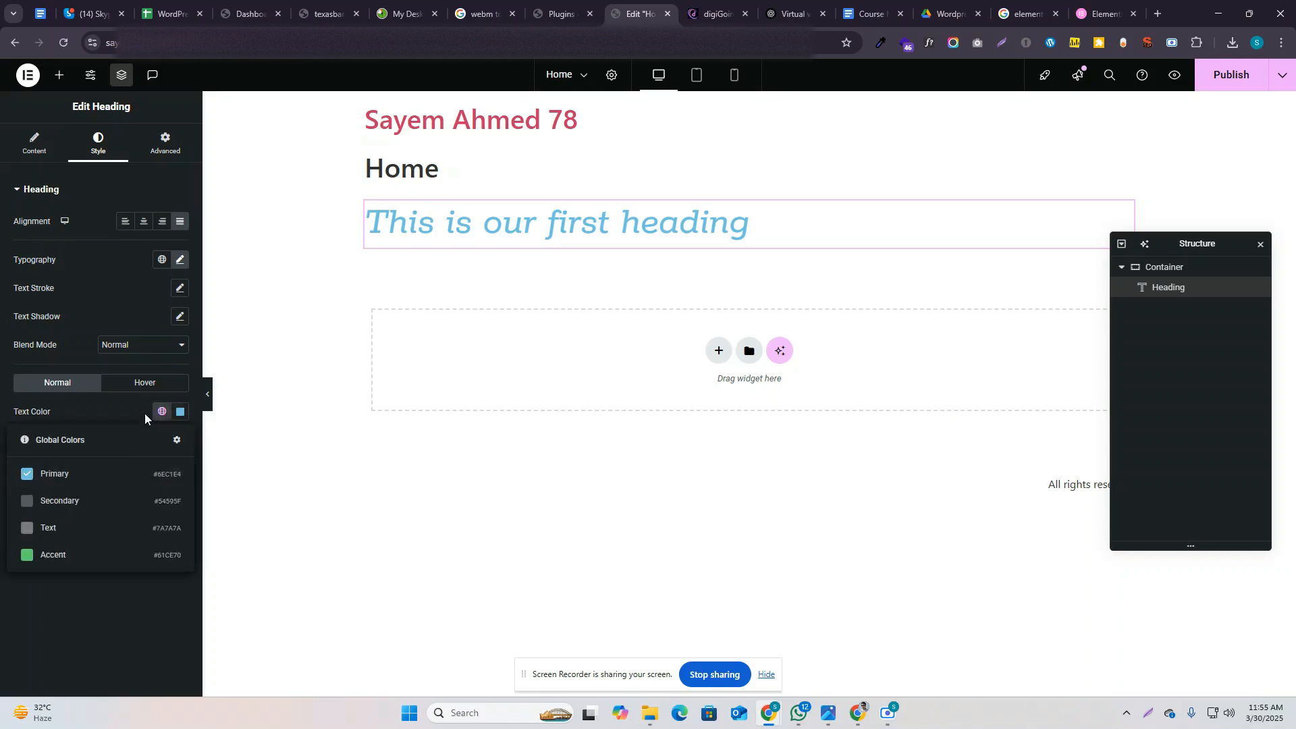
left_click(133, 407)
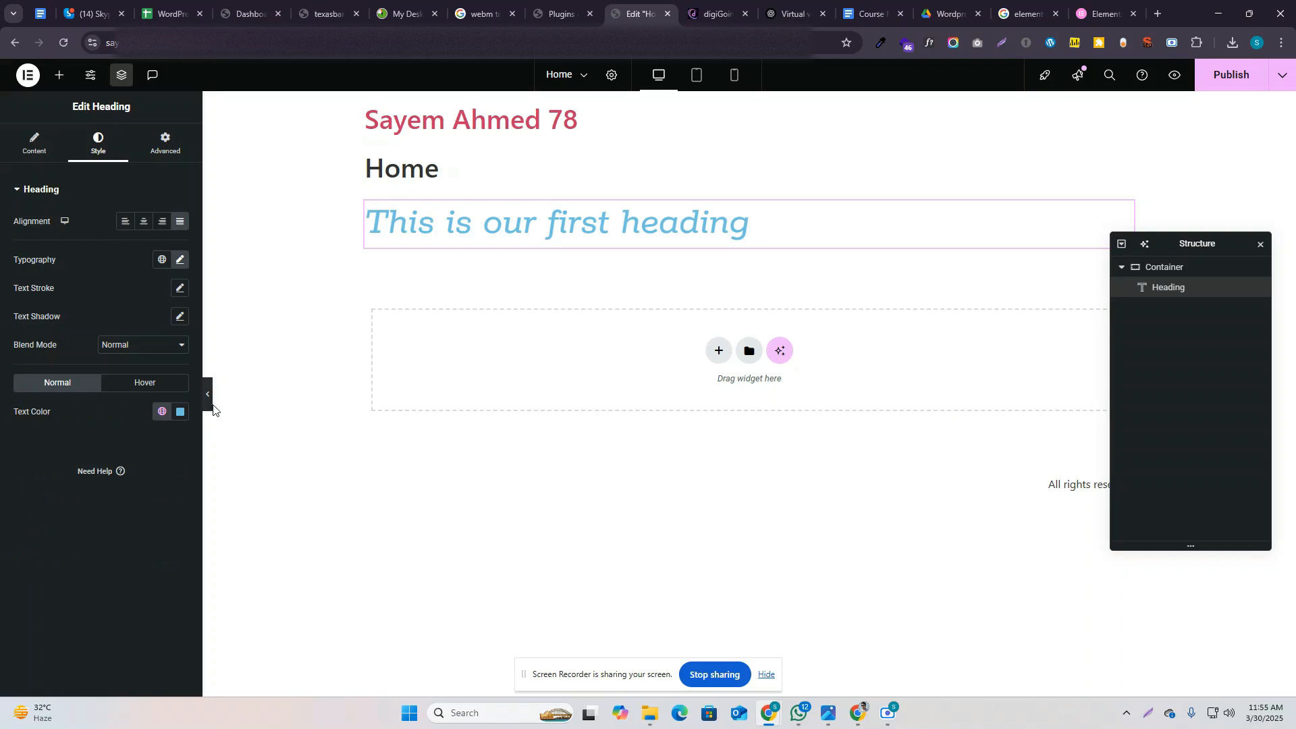
Step: Try the Multiply, Overlay, Darken, Color Dodge and Color blend modes on the heading and return the blend mode to Normal
left_click(119, 347)
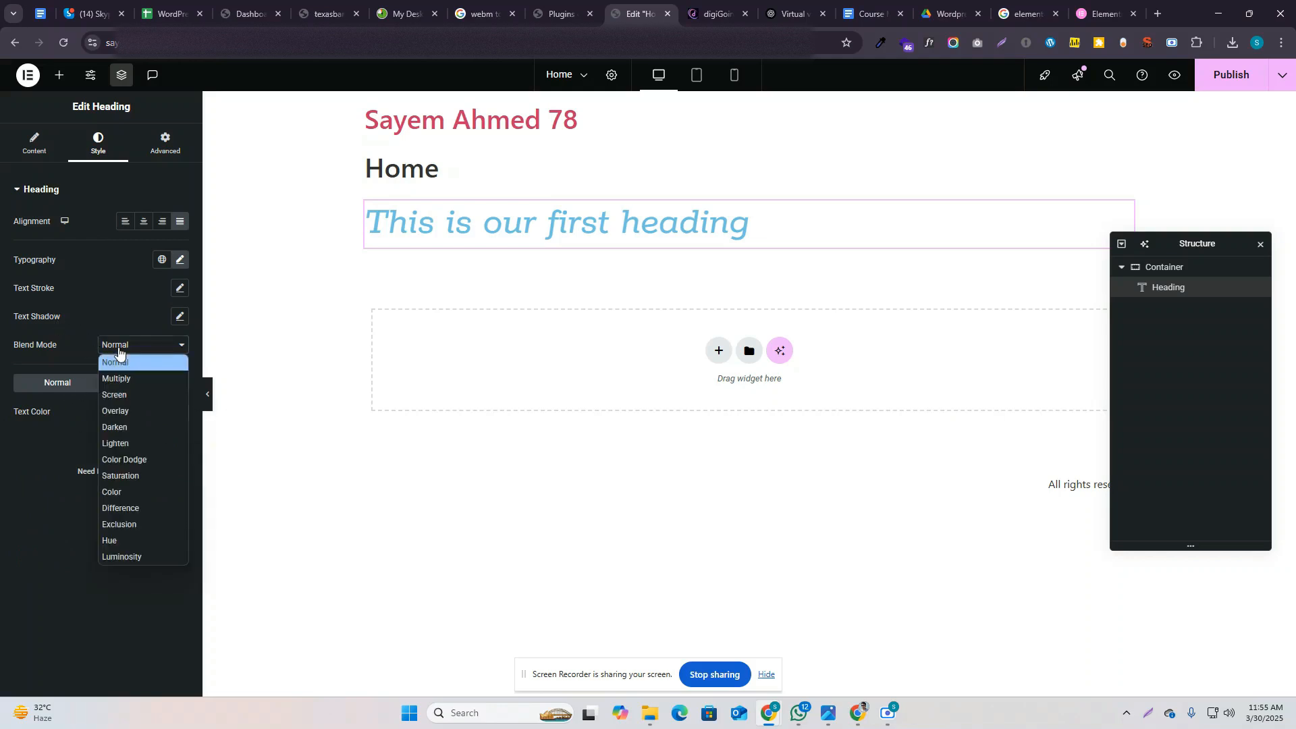
left_click(141, 383)
left_click(143, 350)
left_click(136, 409)
left_click(144, 351)
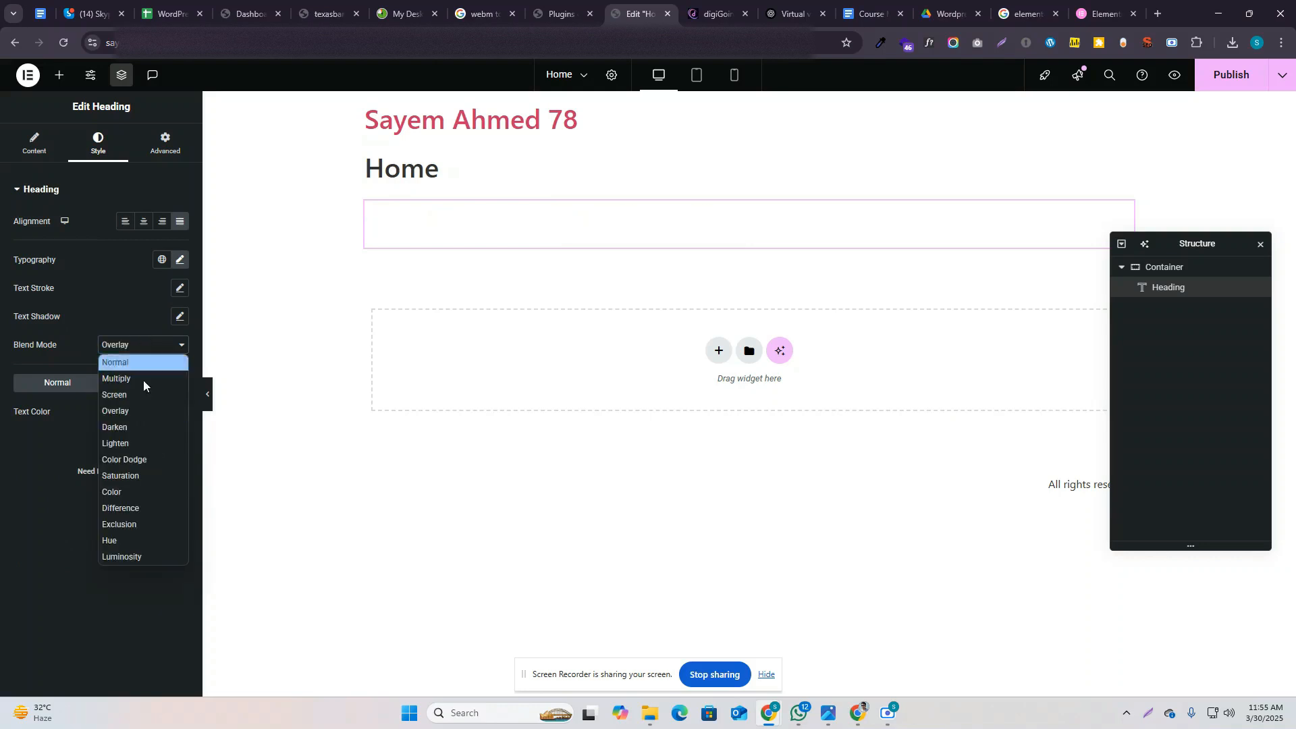
left_click(143, 426)
left_click(145, 348)
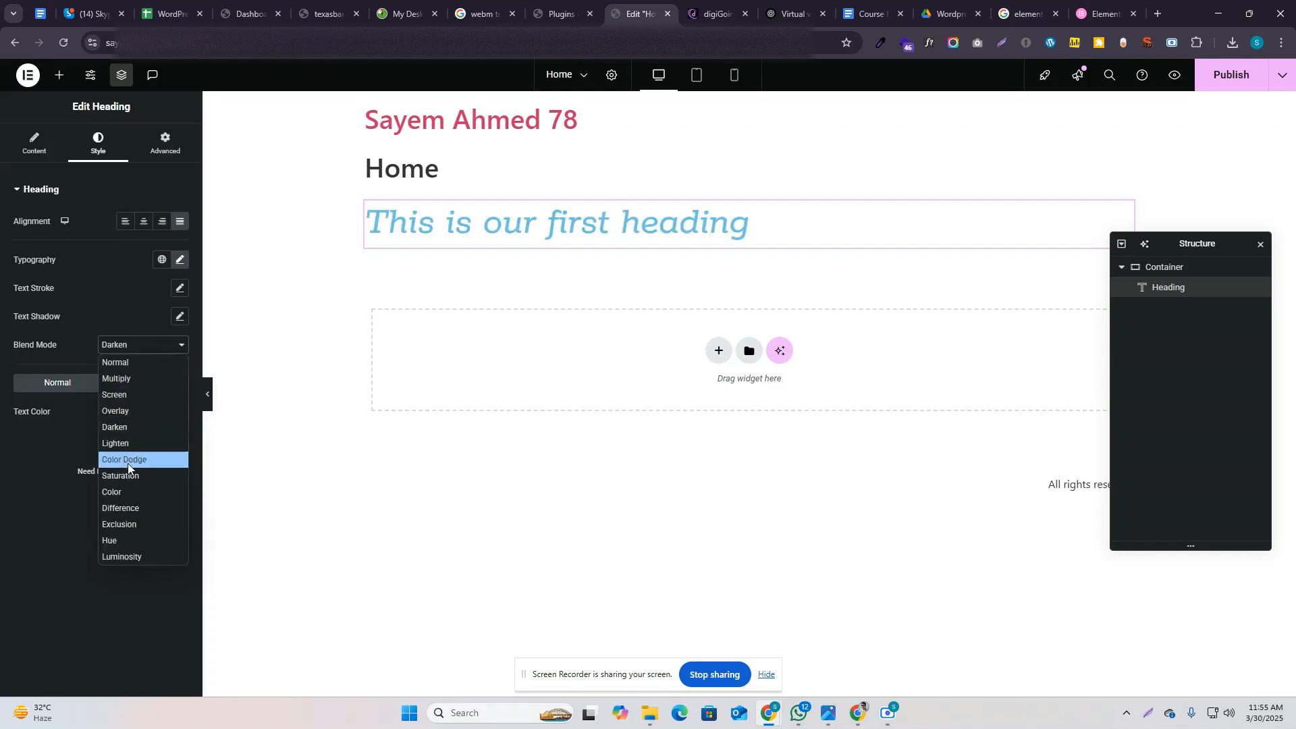
left_click(128, 461)
left_click(133, 349)
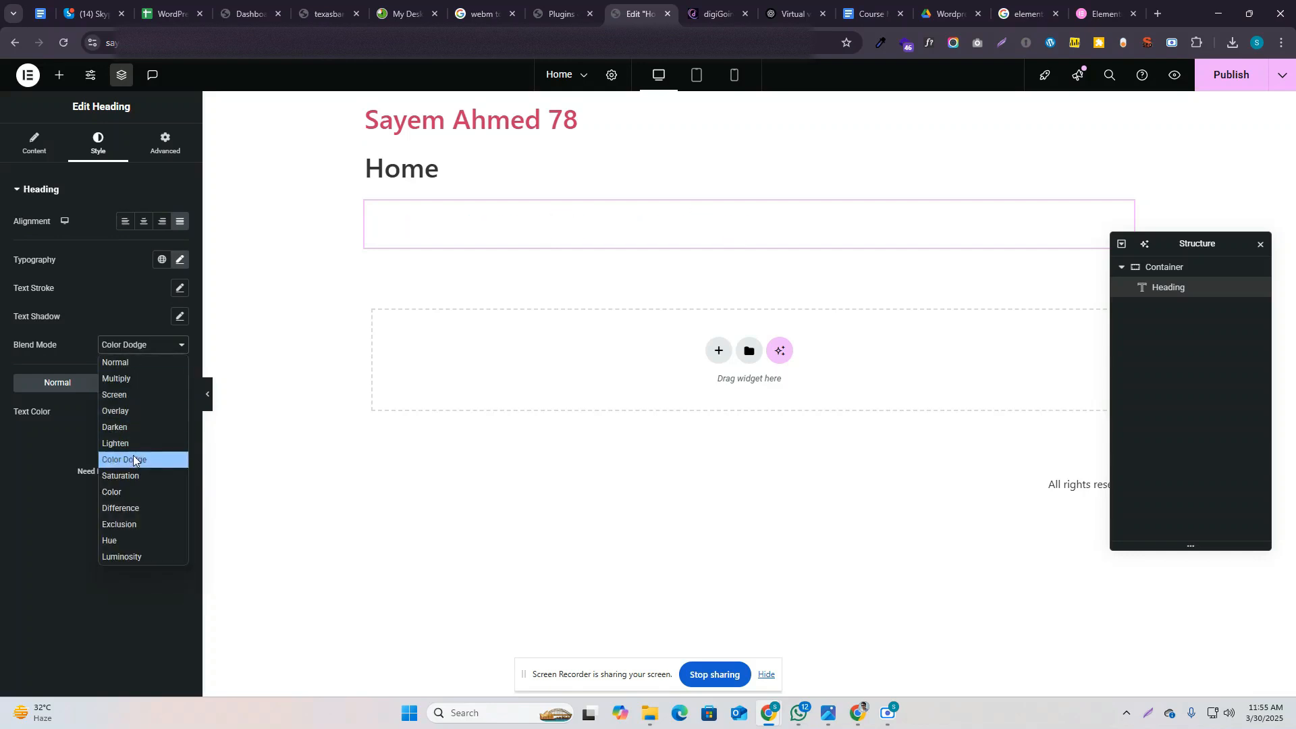
left_click(132, 492)
left_click(161, 353)
left_click(155, 360)
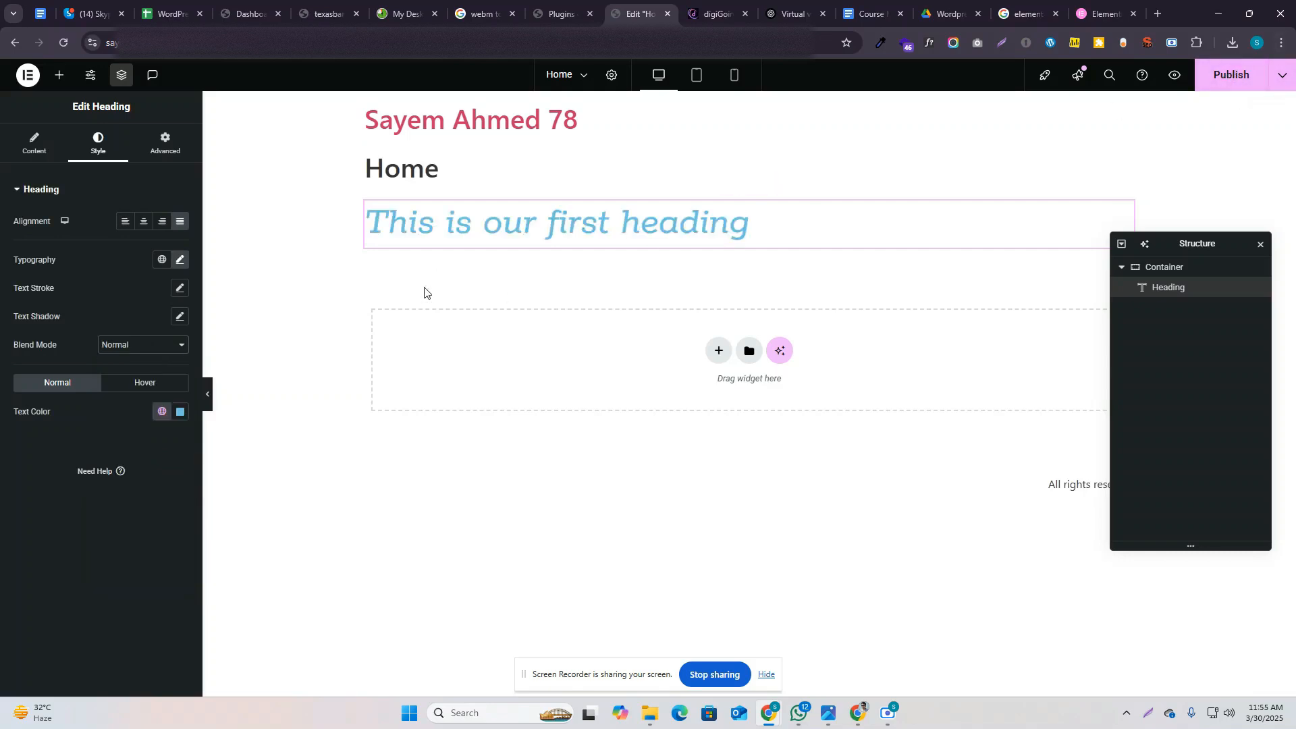
Step: Publish the Home page with the styled heading
left_click(1225, 77)
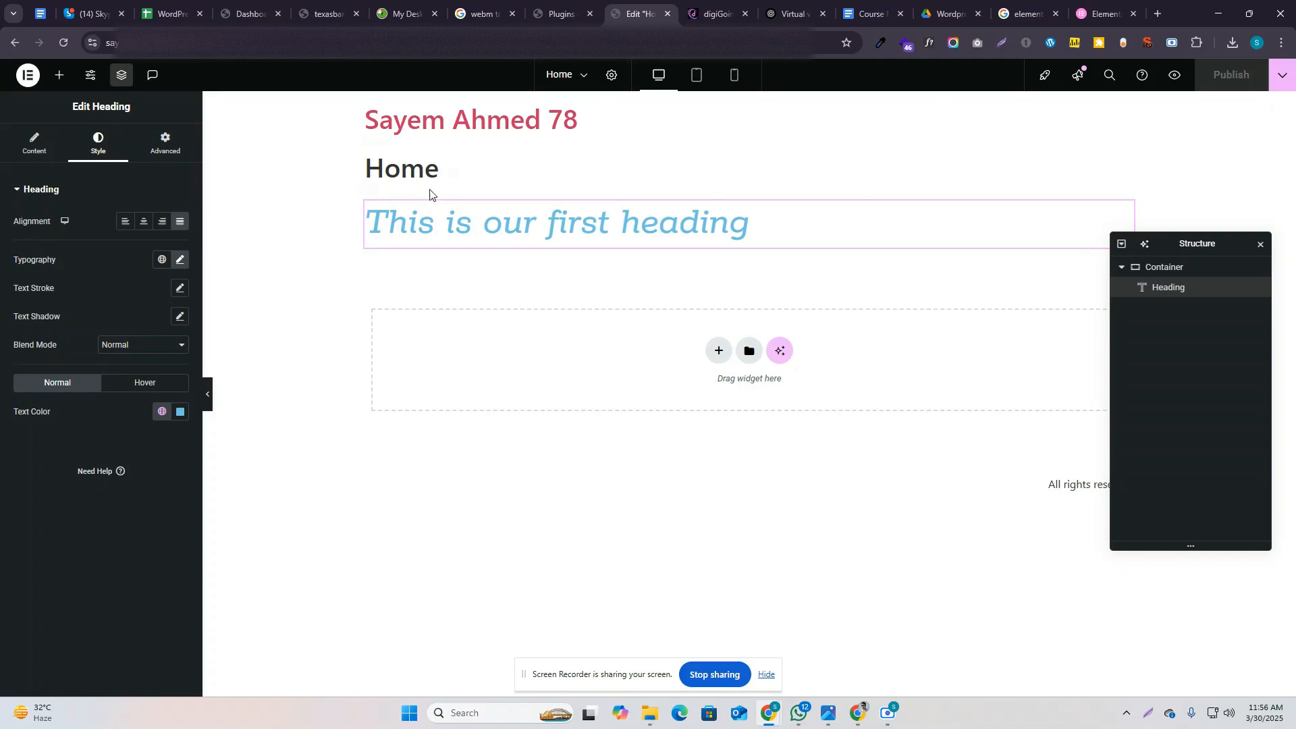
Step: Compare the container's layout settings with the widget library and open the heading's content settings
left_click(749, 186)
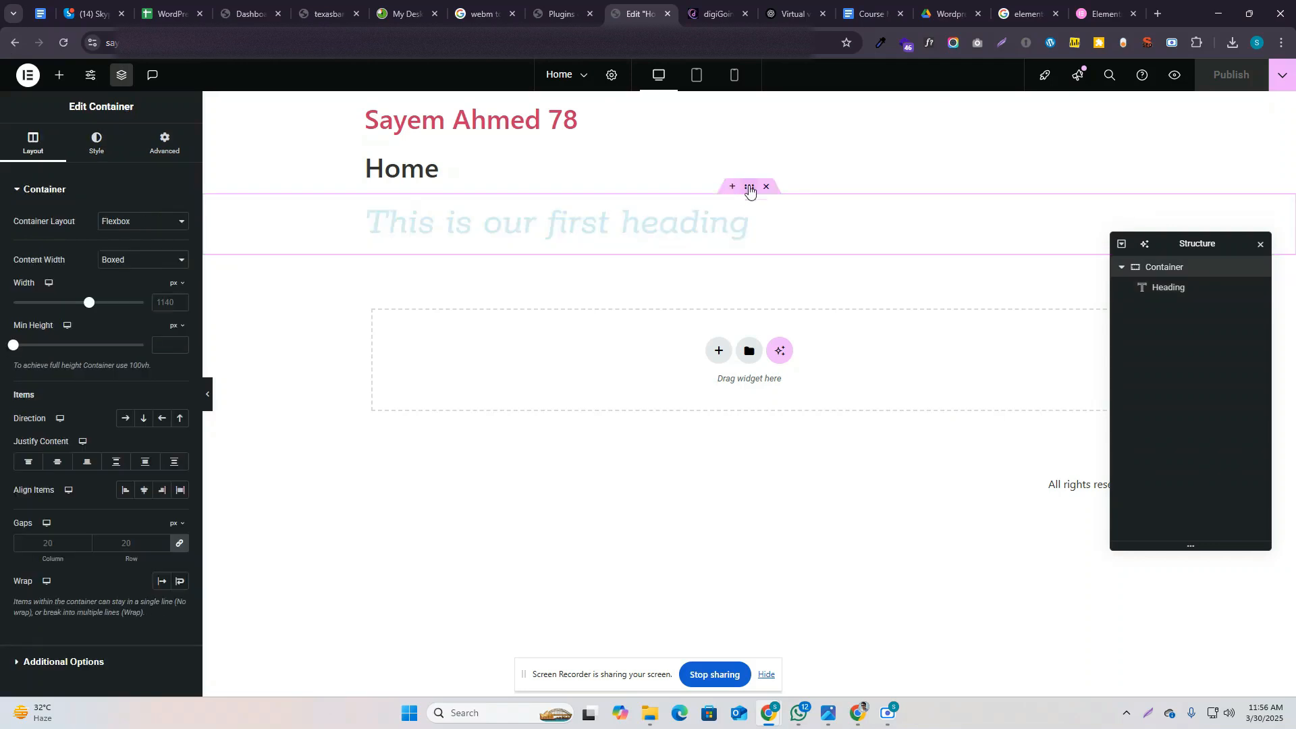
left_click(59, 75)
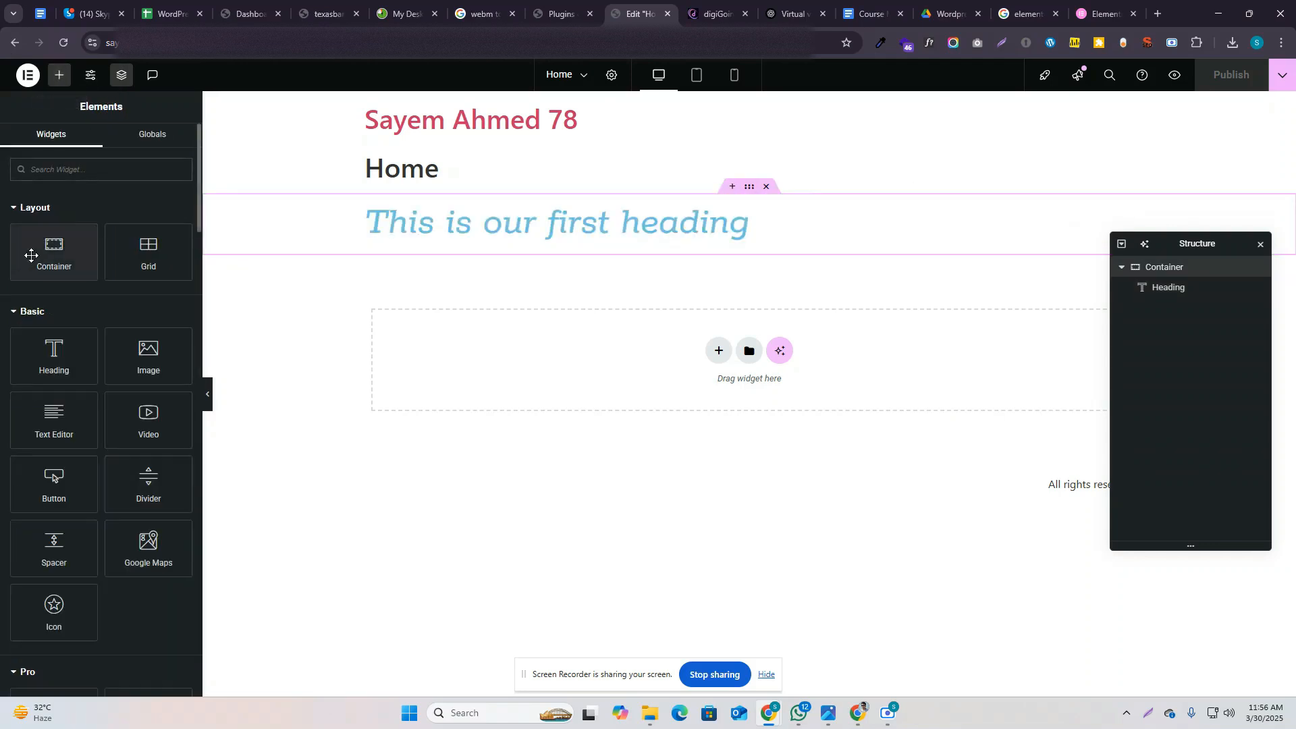
left_click(749, 189)
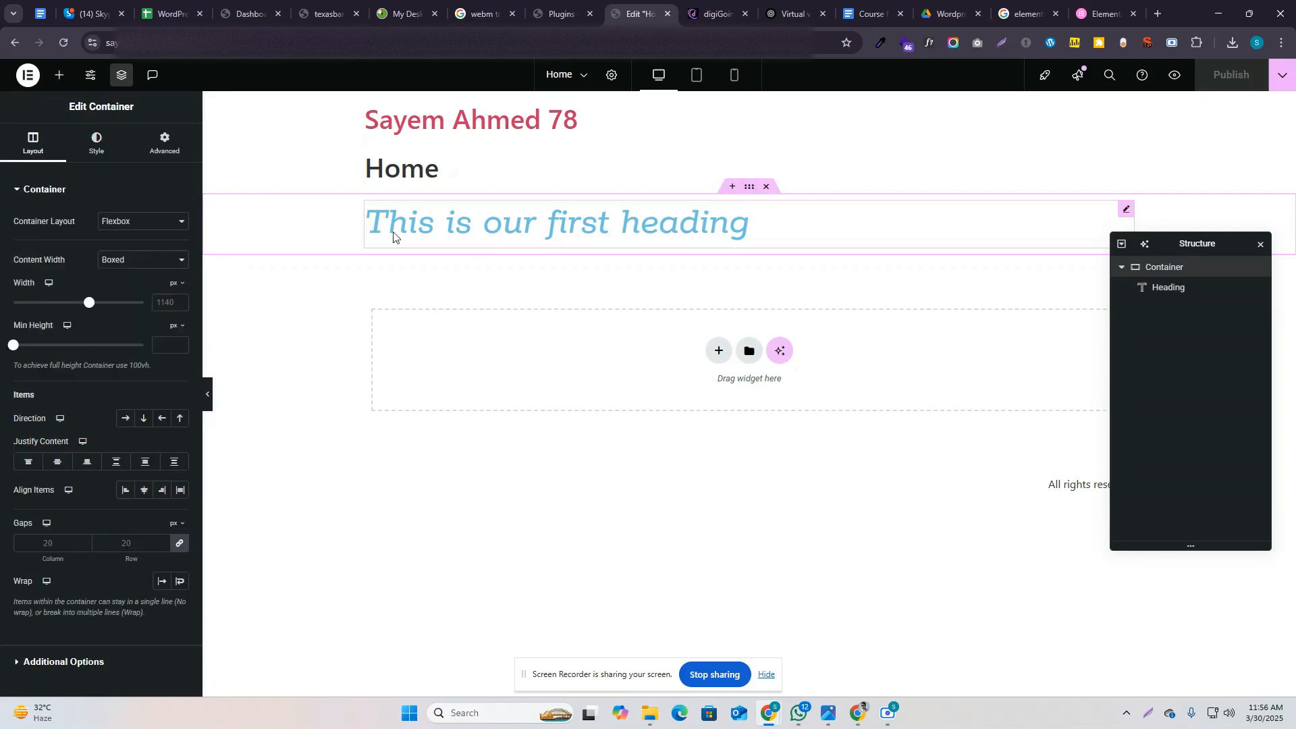
left_click(60, 75)
left_click(749, 188)
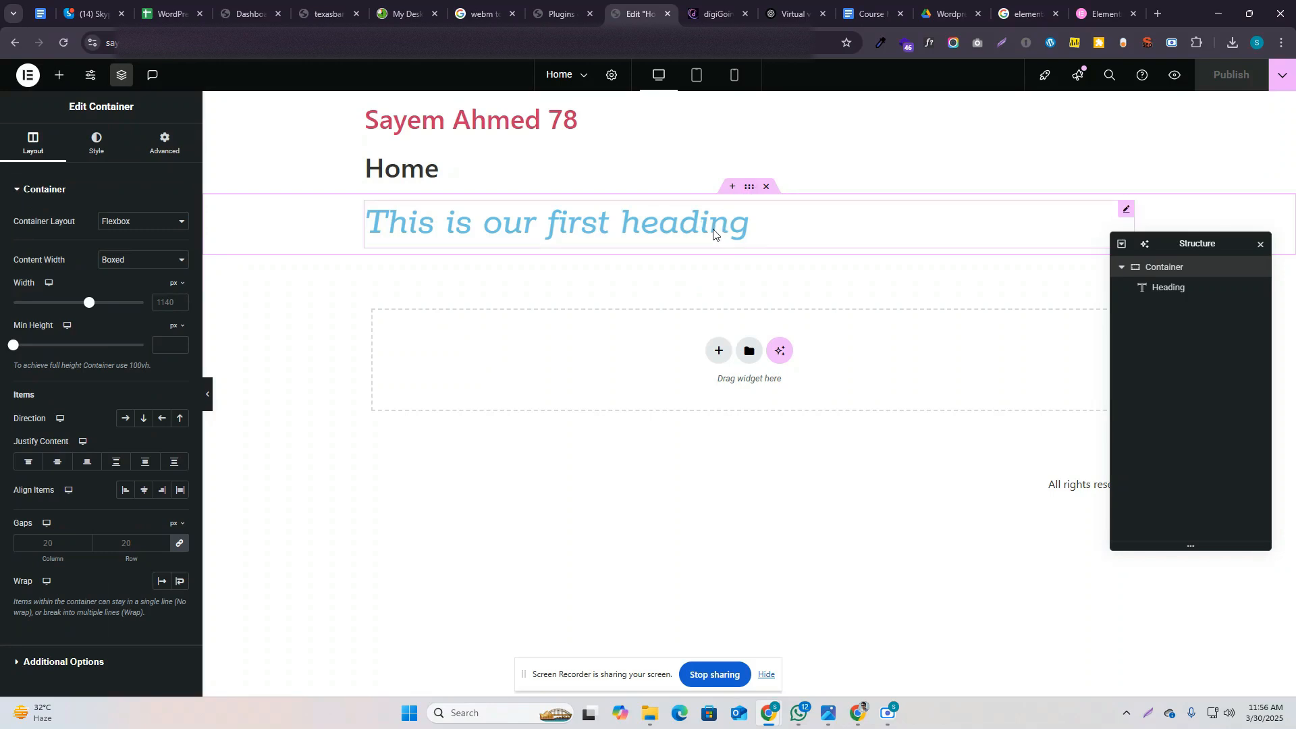
left_click(693, 231)
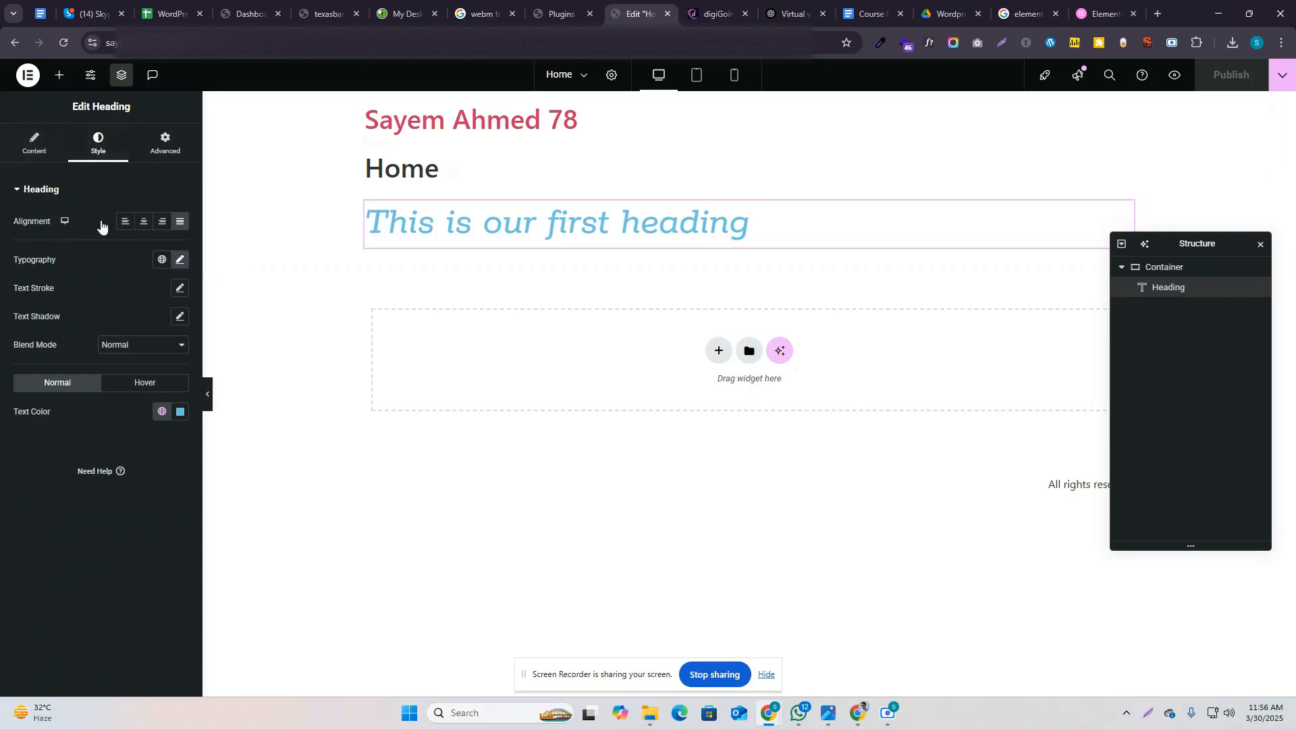
left_click(38, 144)
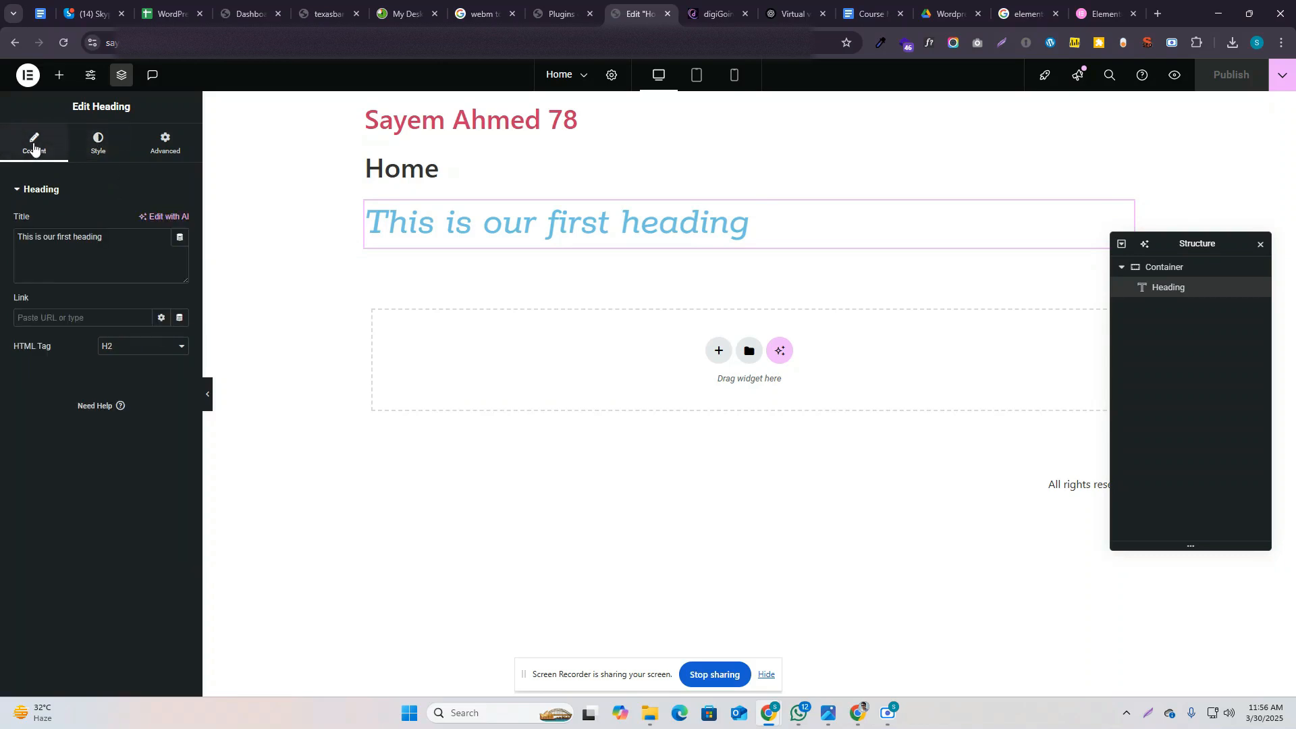
Step: Open the heading's advanced settings and set its linked margin to 10 px on all sides
left_click(99, 142)
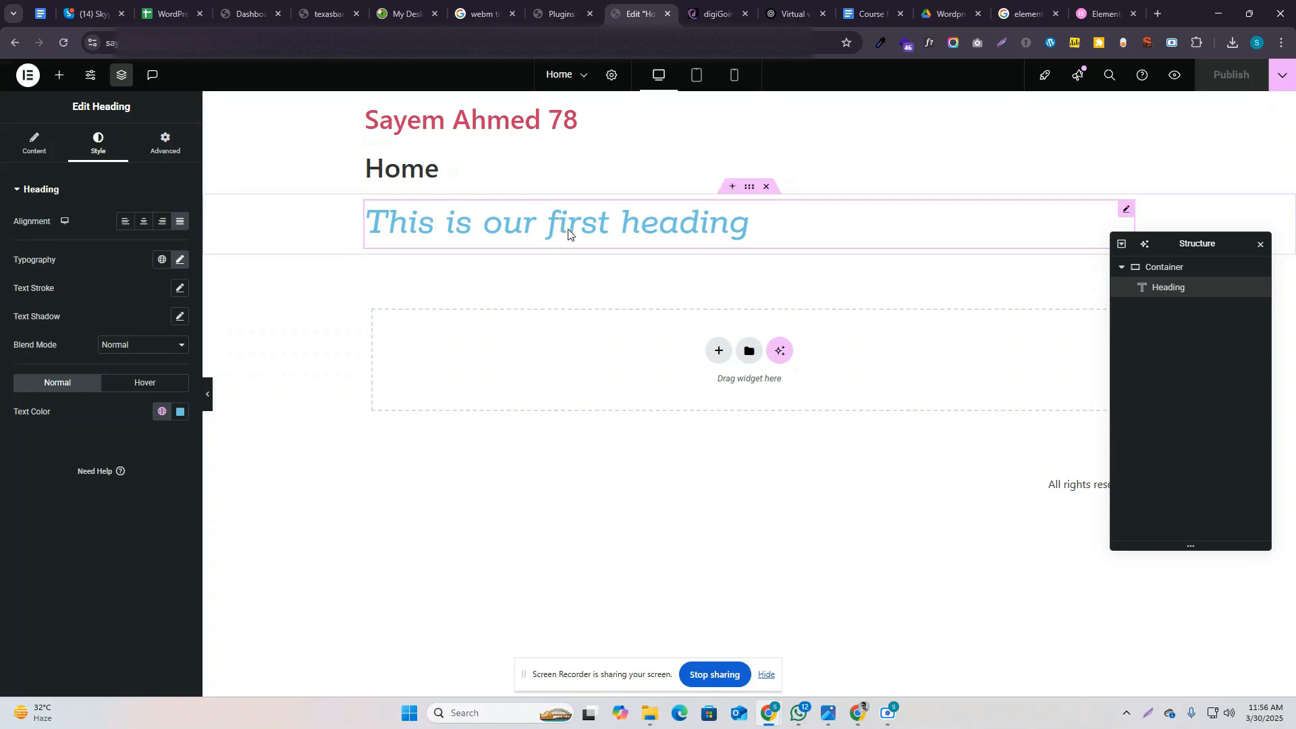
left_click(179, 146)
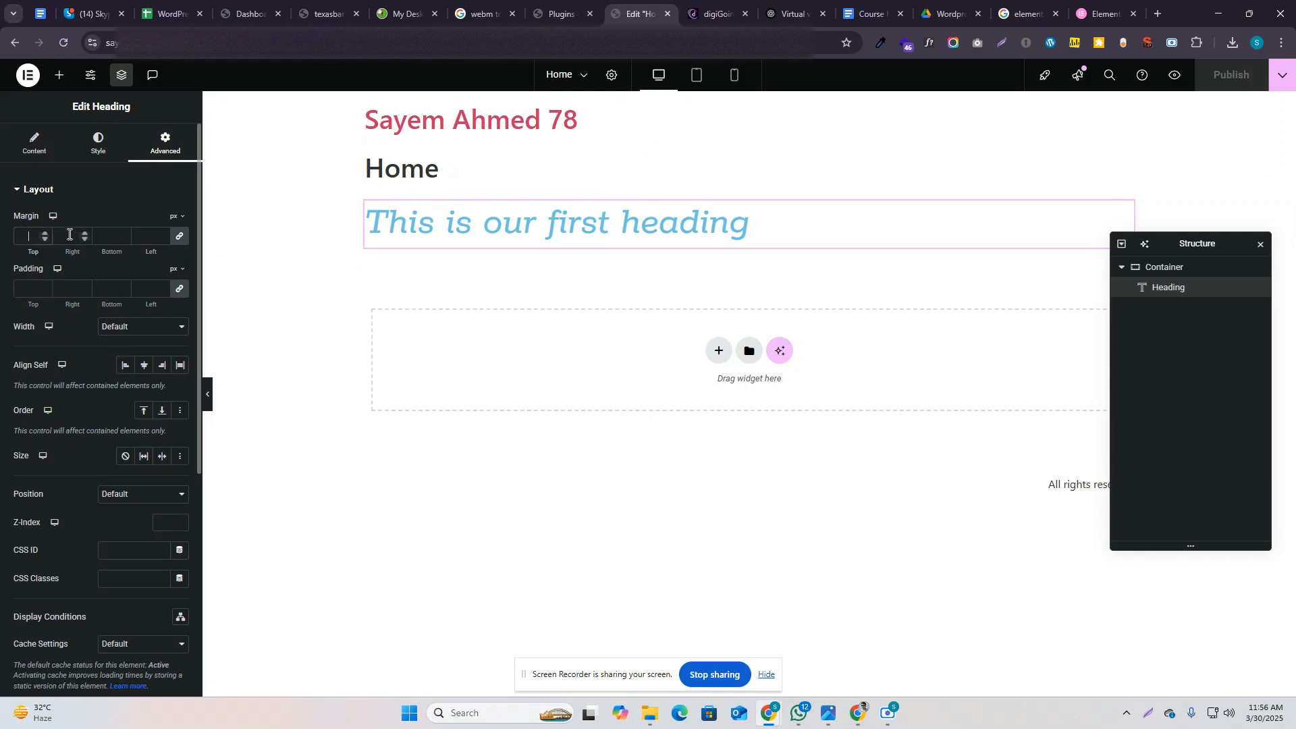
type("1")
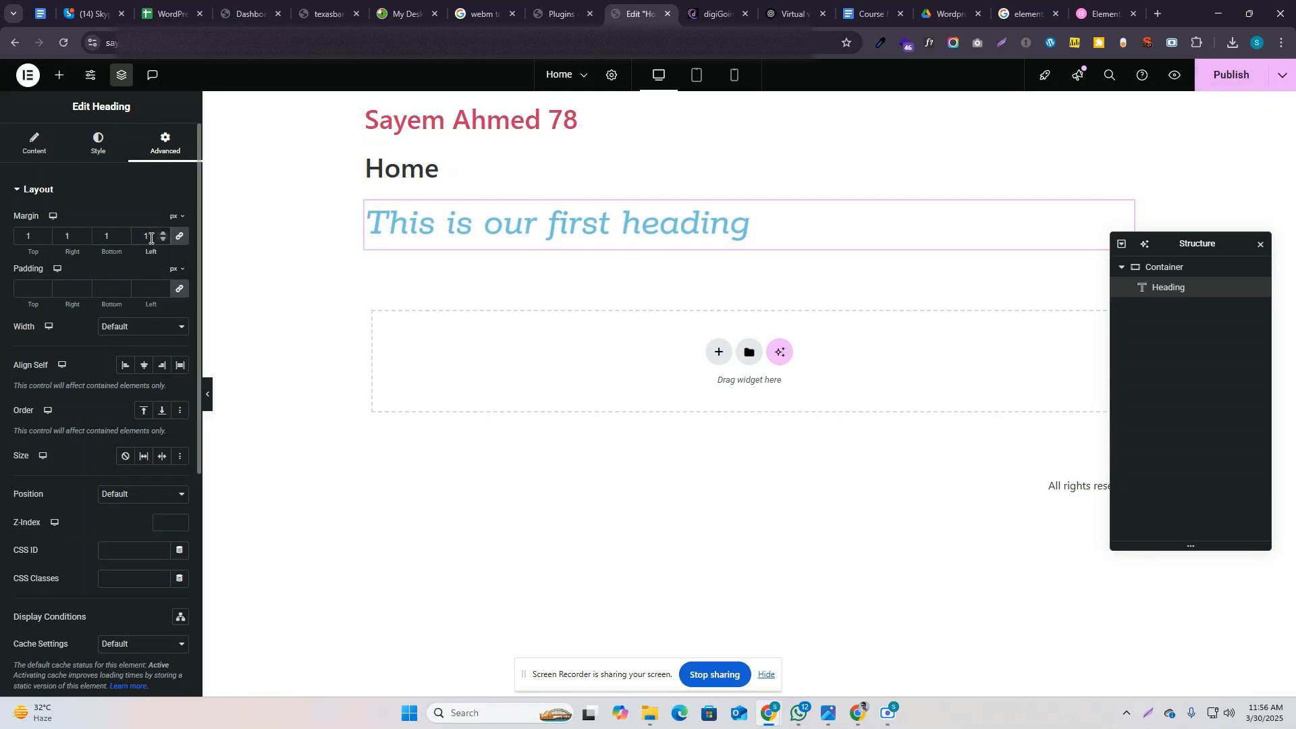
key("BackSpace")
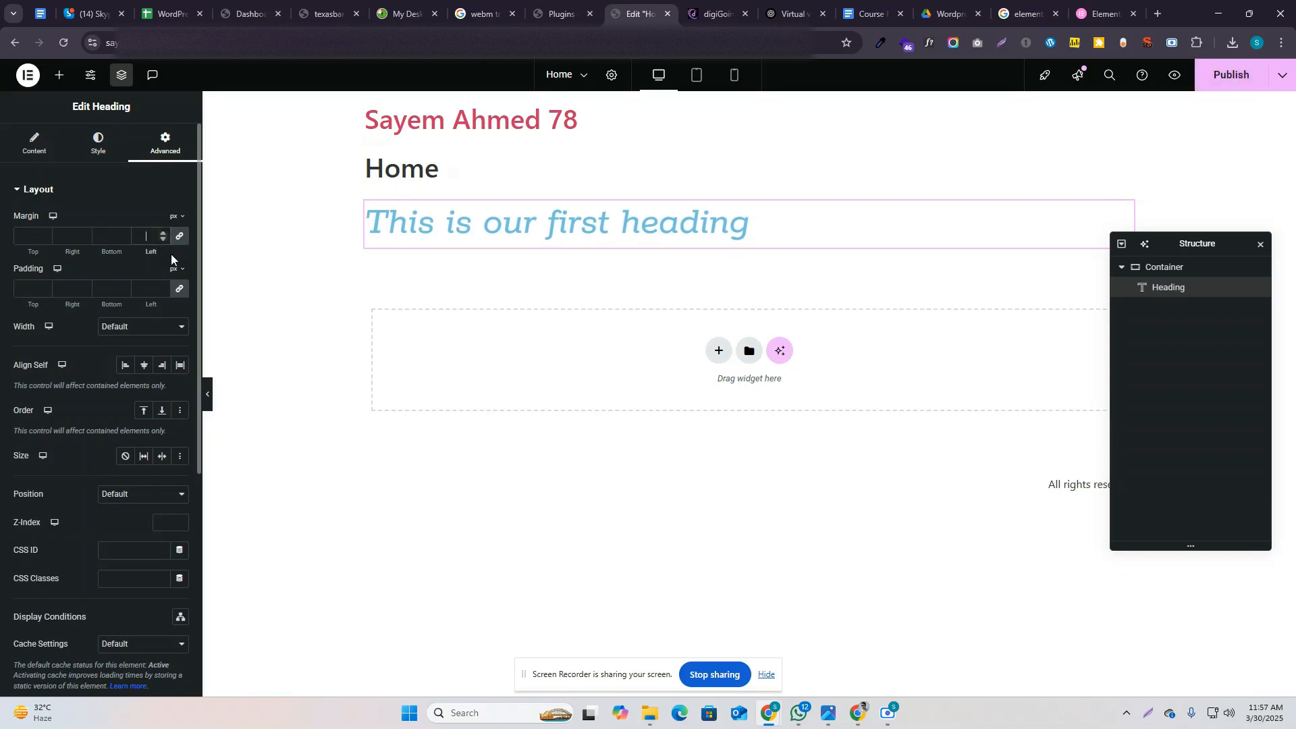
type("10")
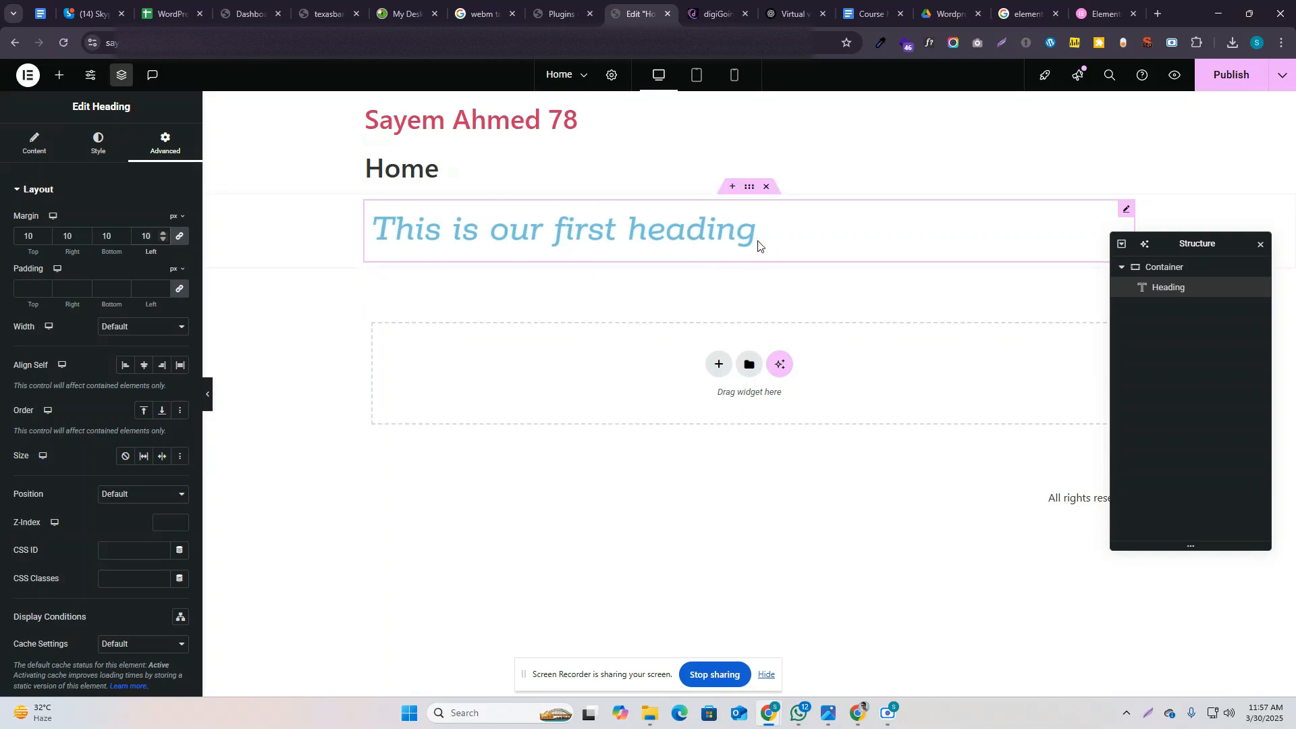
Step: Raise the heading's linked margin gradually to 31 px and delete the value again
key("Up")
key("Up")
key("Up")
key("Up")
key("Up")
key("Up")
key("Up")
key("Up")
key("Up")
key("Up")
key("Up")
key("Up")
key("Up")
key("Up")
key("Up")
key("Up")
key("Up")
key("Up")
key("Up")
key("Up")
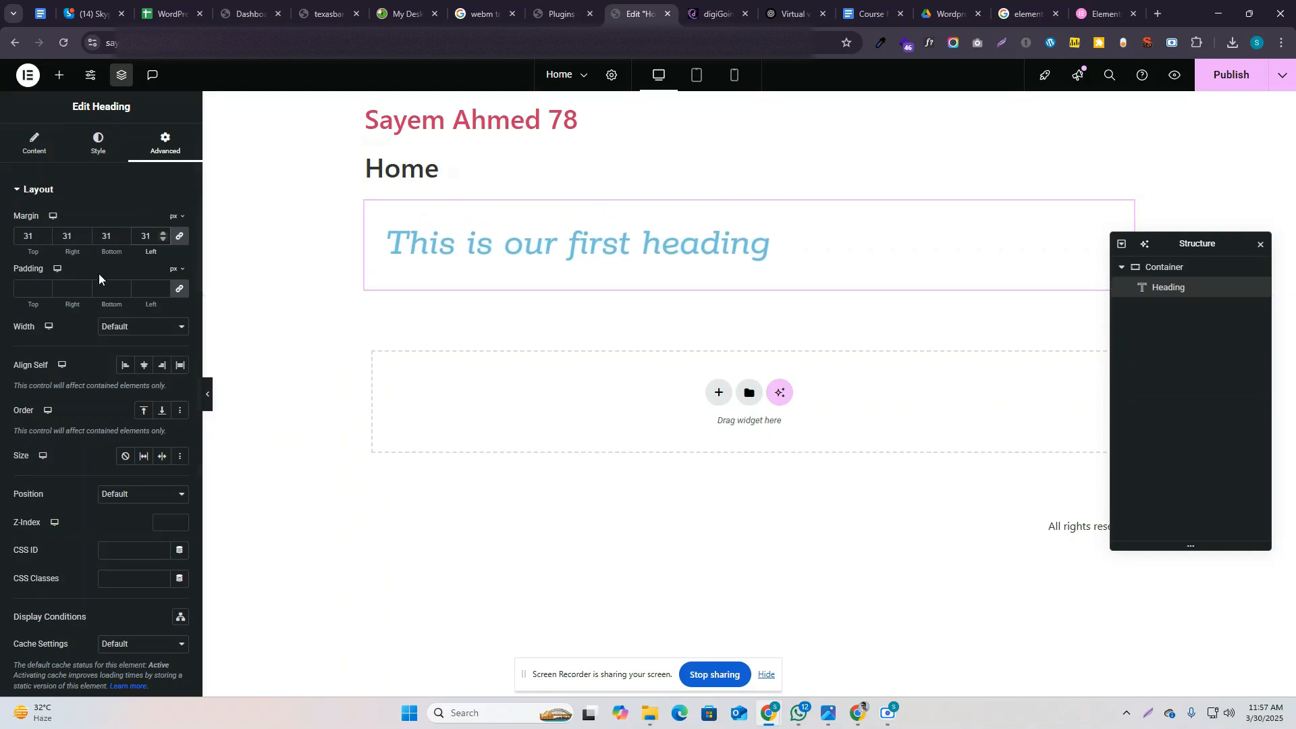
key("BackSpace")
key("BackSpace")
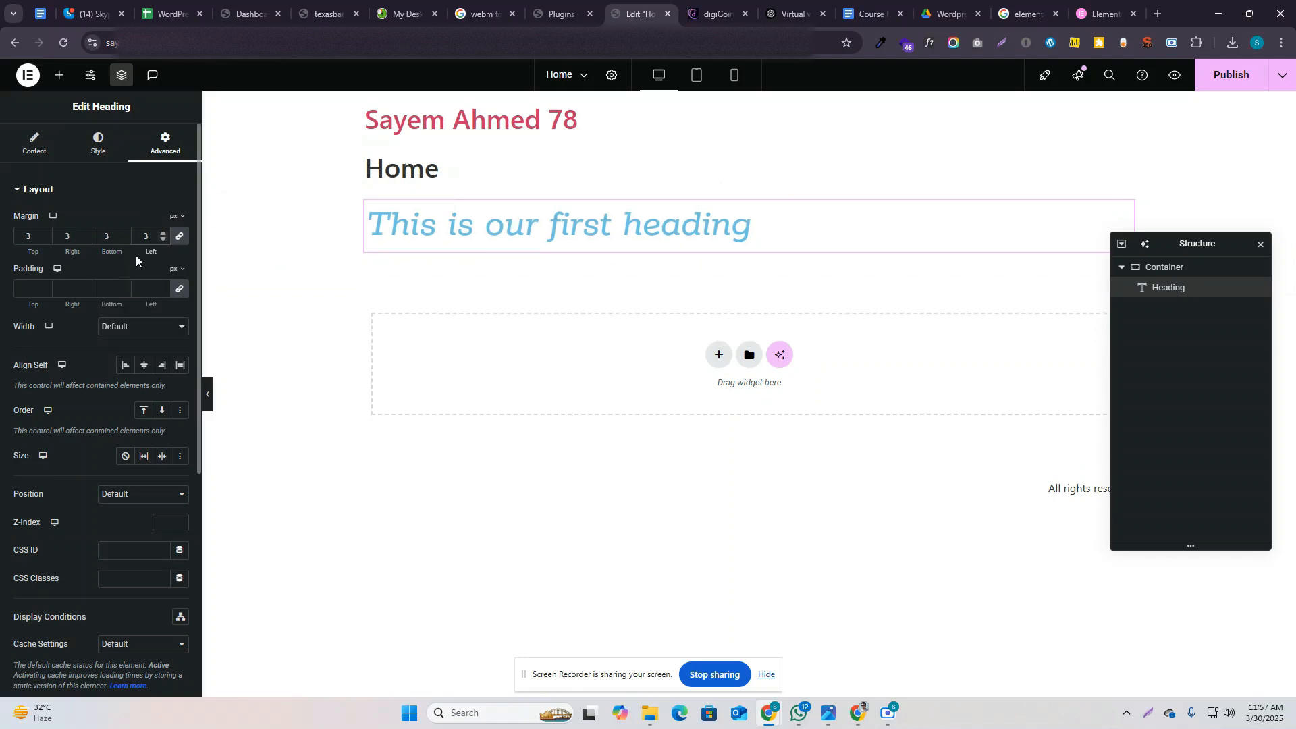
Step: Unlink the heading's margins and set top and bottom to 20 px, right and left to 10 px
left_click(179, 235)
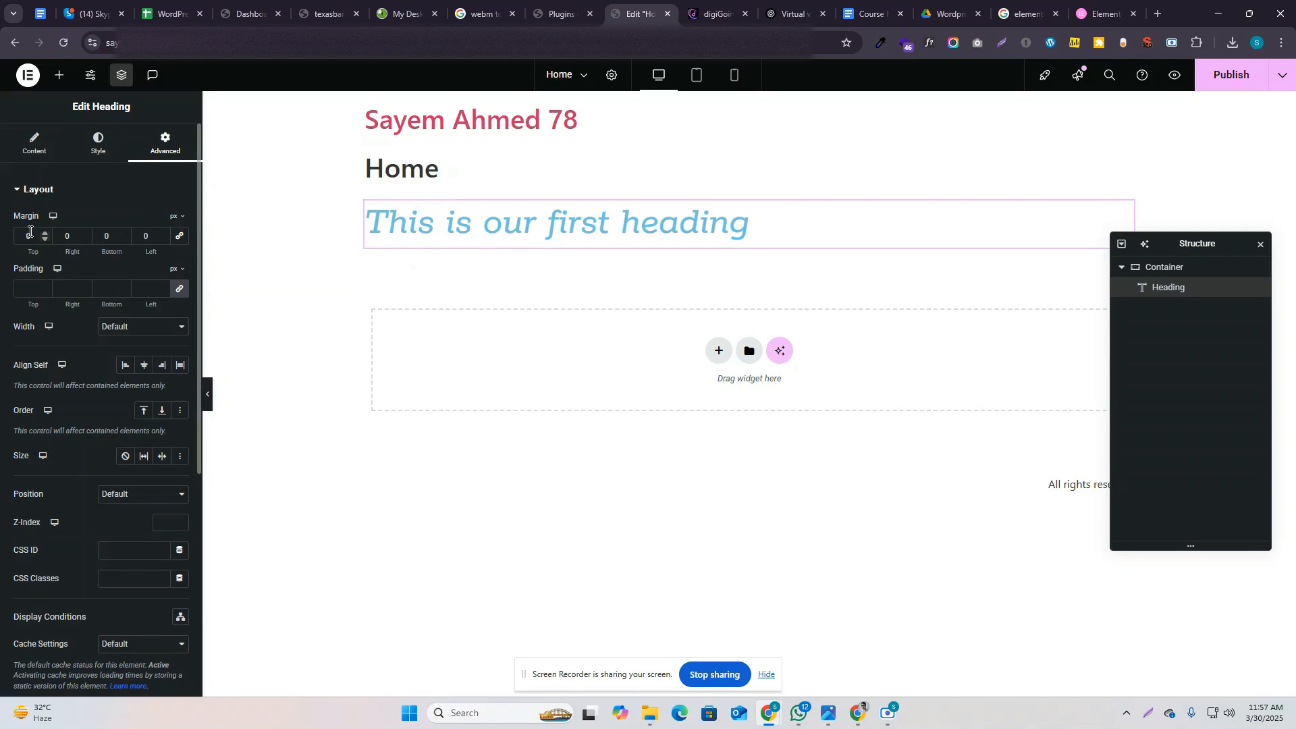
type("2")
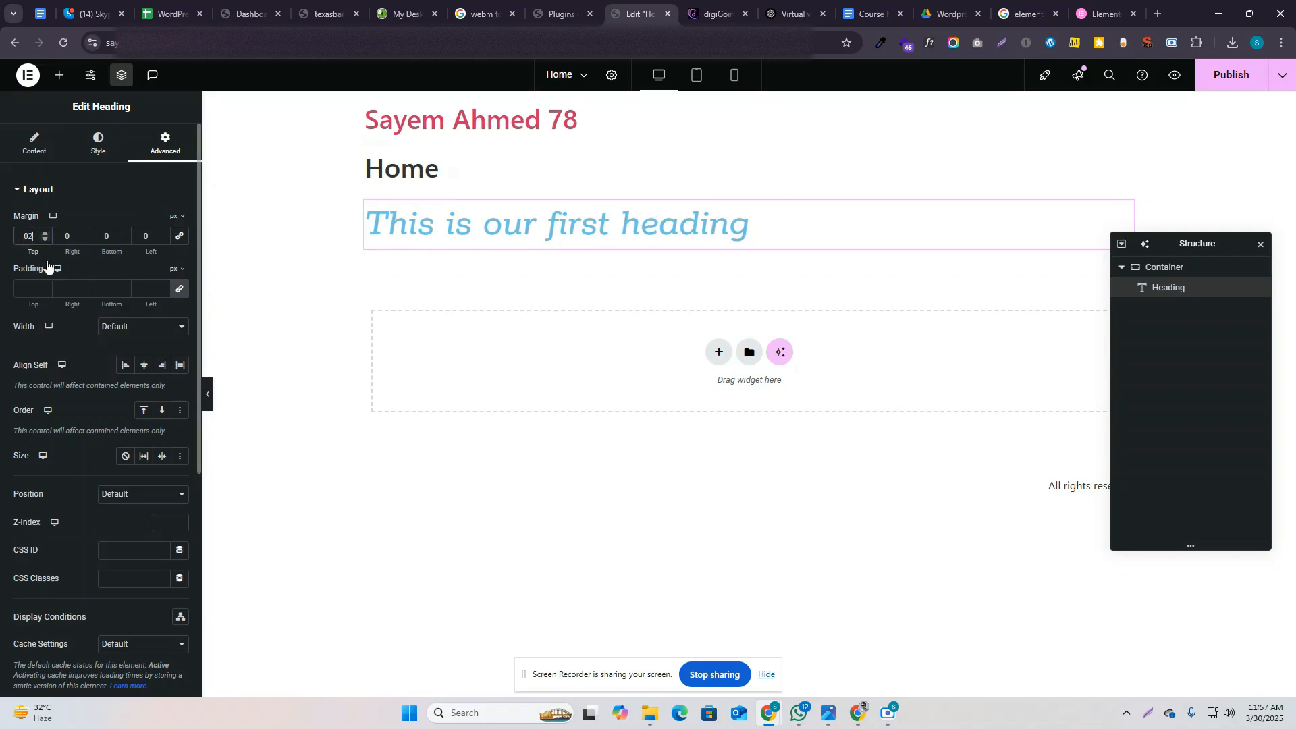
left_click_drag(33, 237, 3, 239)
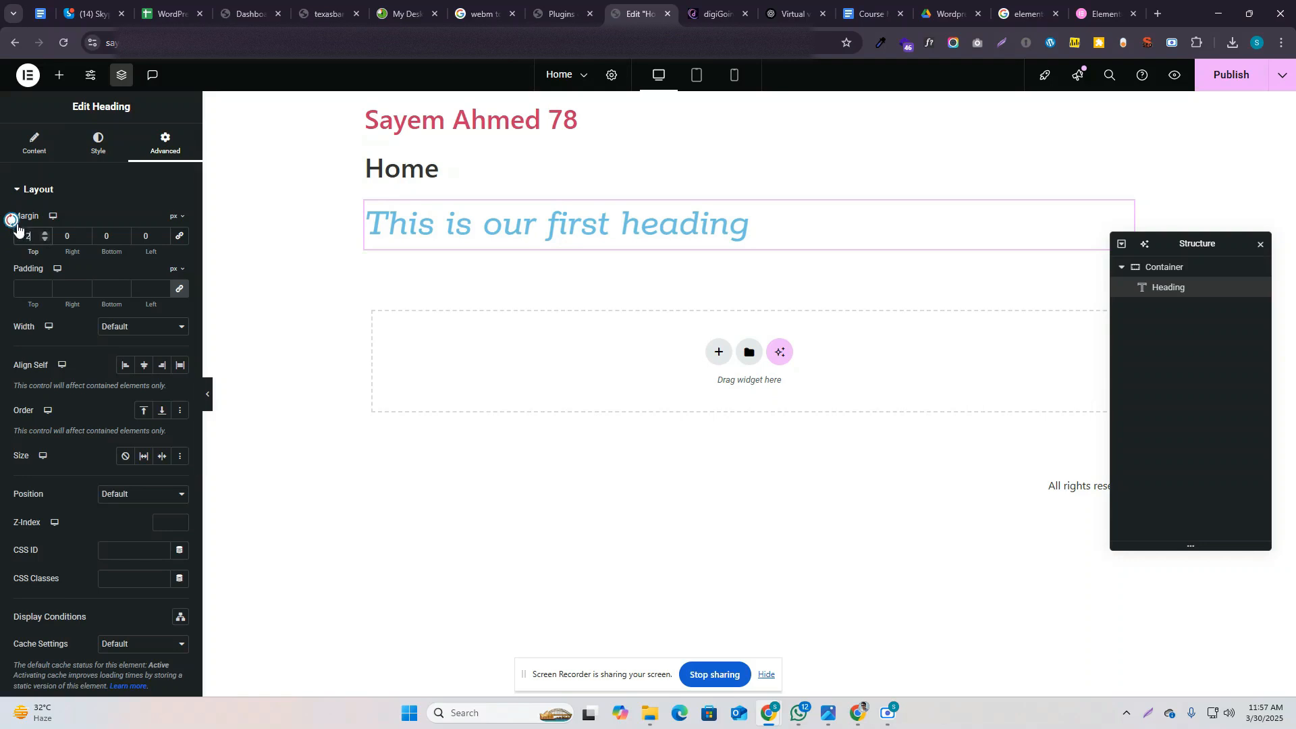
type("20")
left_click(101, 234)
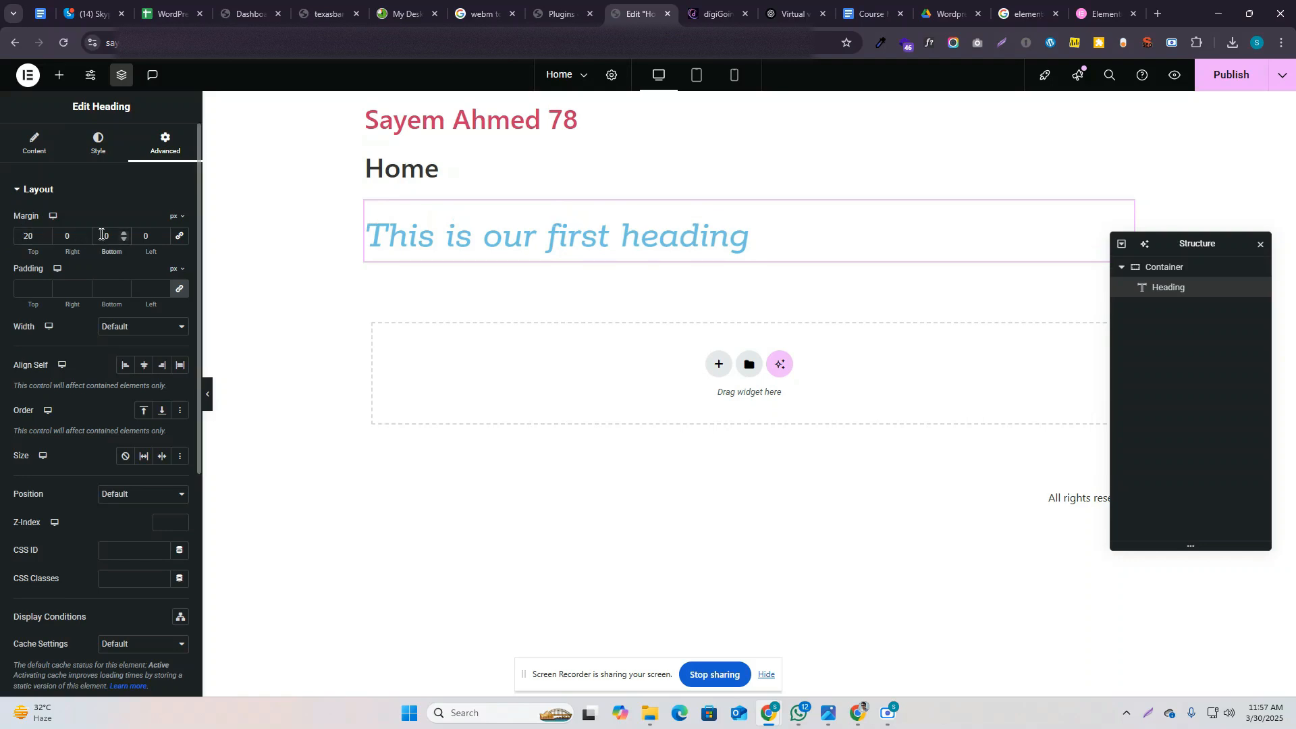
type("2")
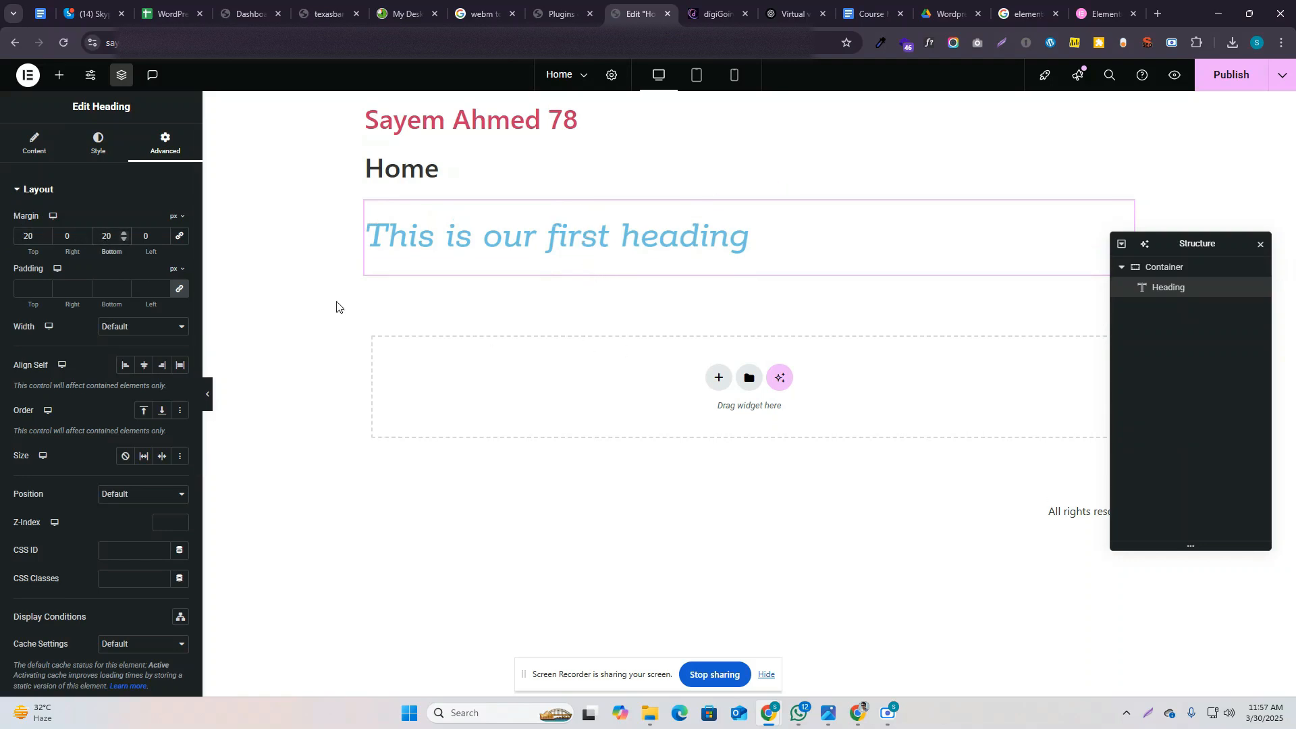
left_click(61, 234)
type("1")
left_click(140, 236)
type("1")
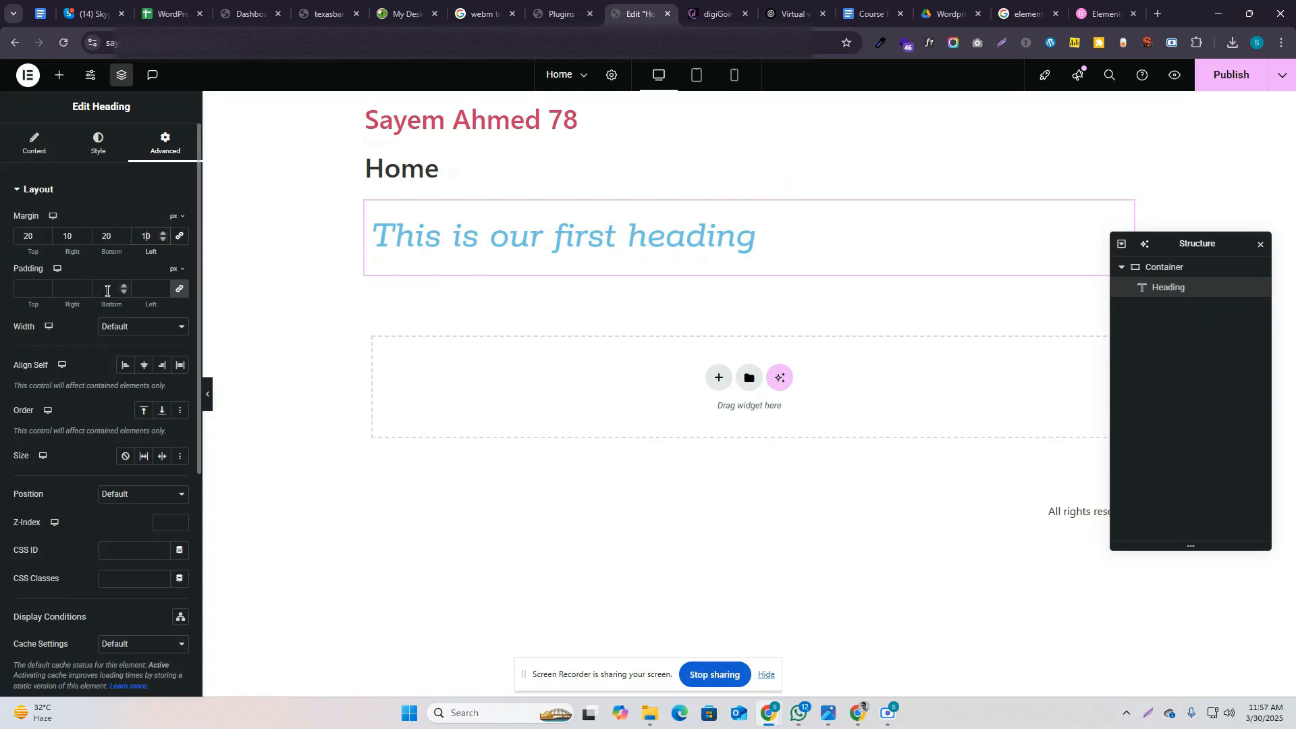
Step: Try a linked padding of 50 px around the heading and clear the padding values
left_click(143, 291)
type("50")
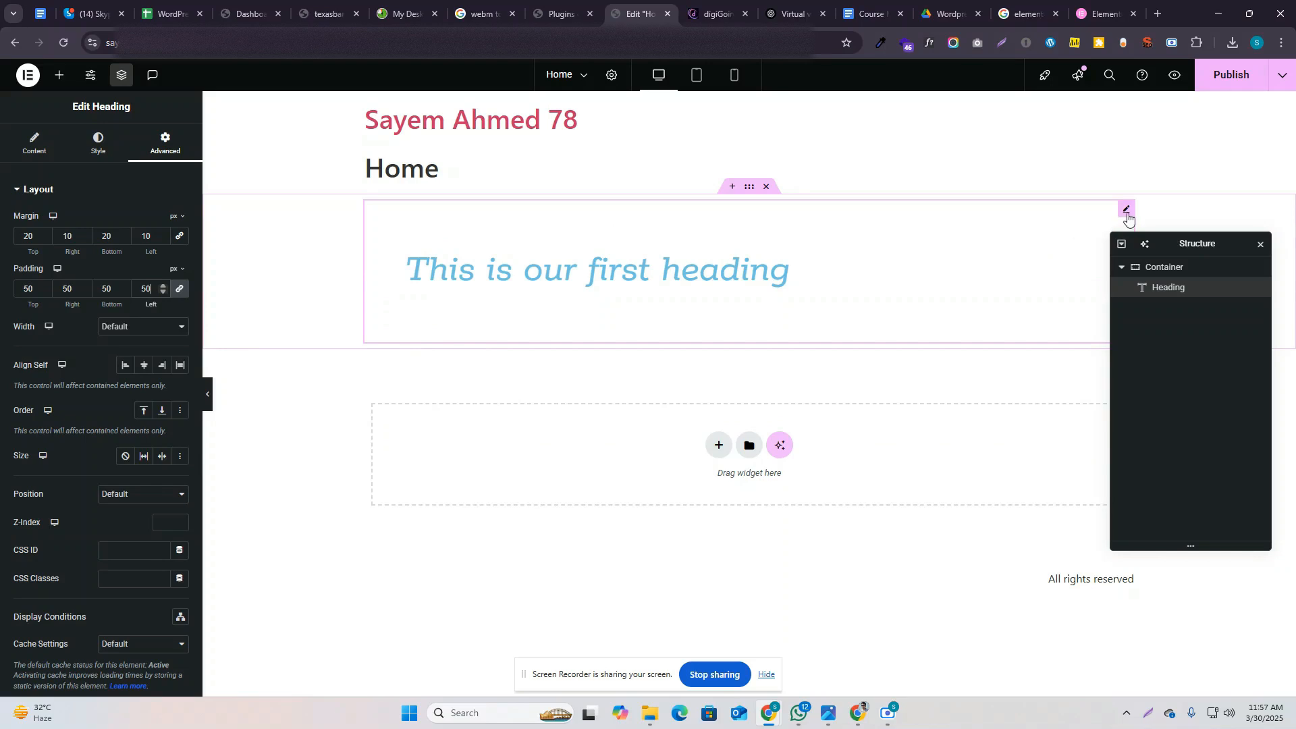
left_click(153, 295)
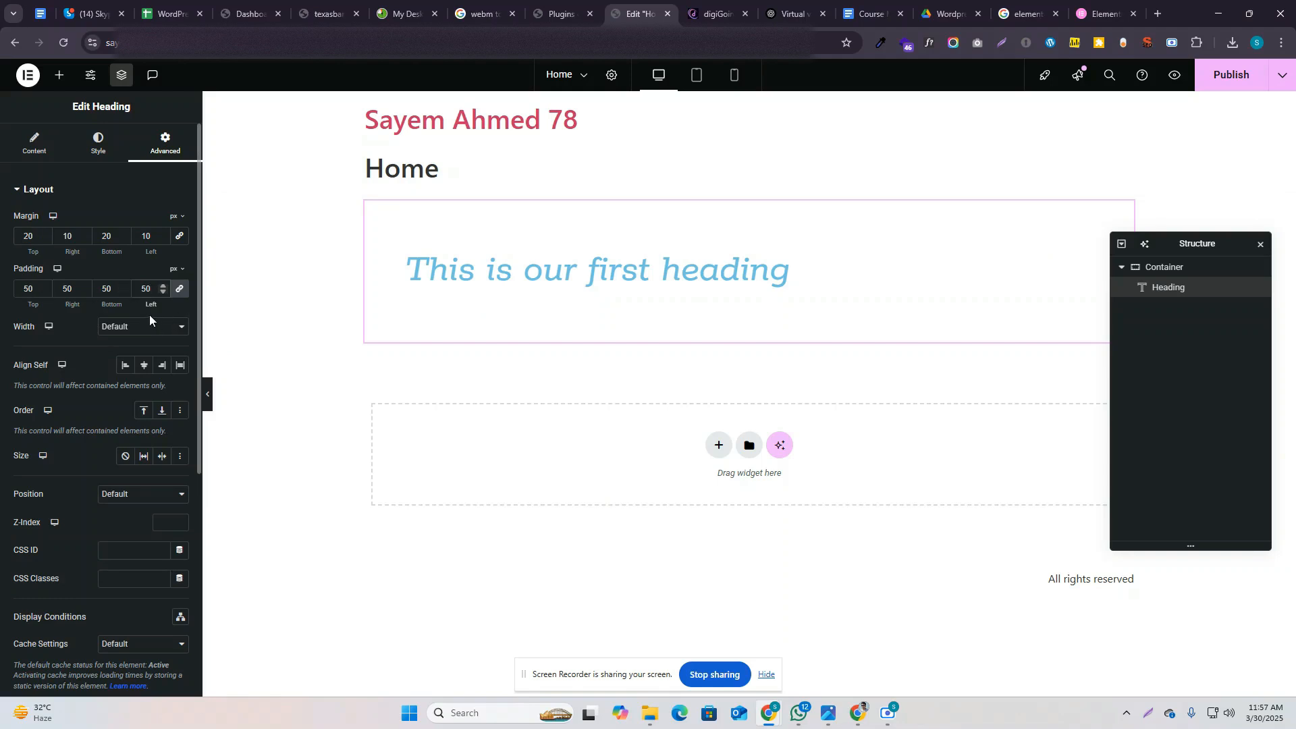
key("BackSpace")
key("BackSpace")
Step: Link the heading's margin values together at 20 px and clear them on all sides
double_click(146, 236)
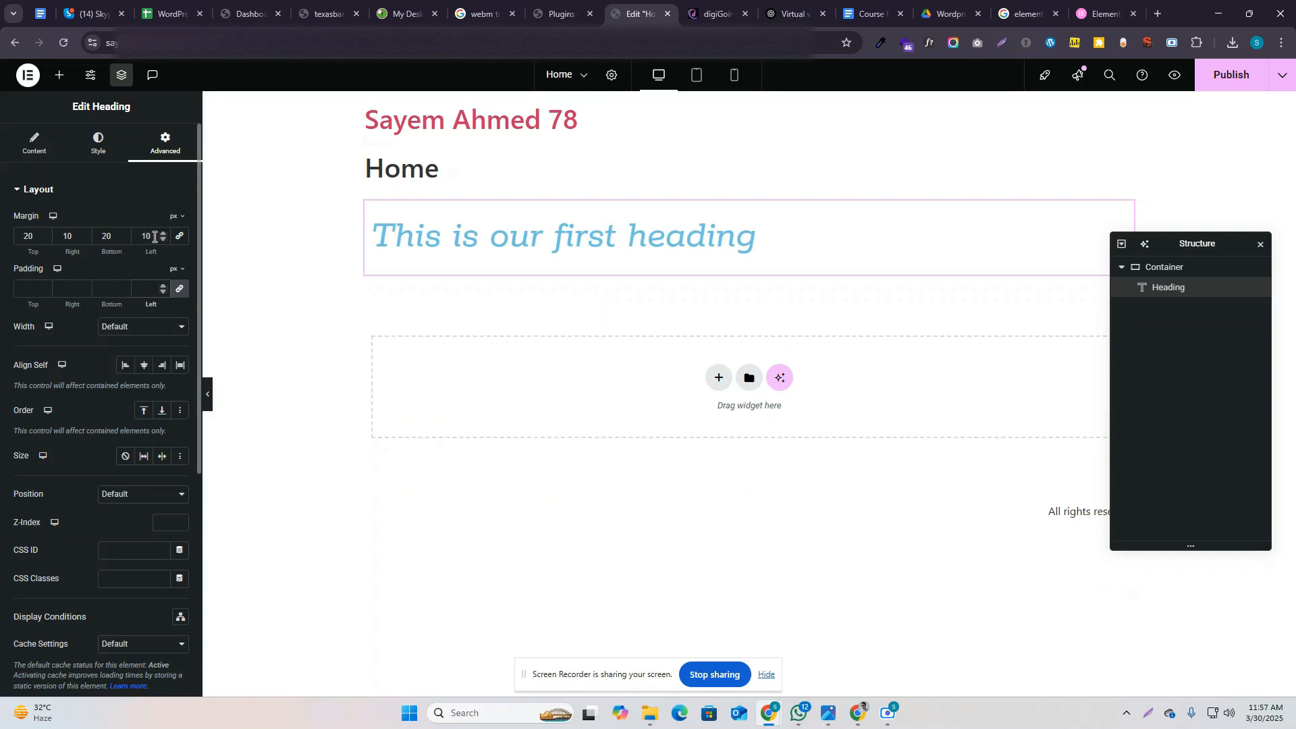
type("0")
left_click(178, 238)
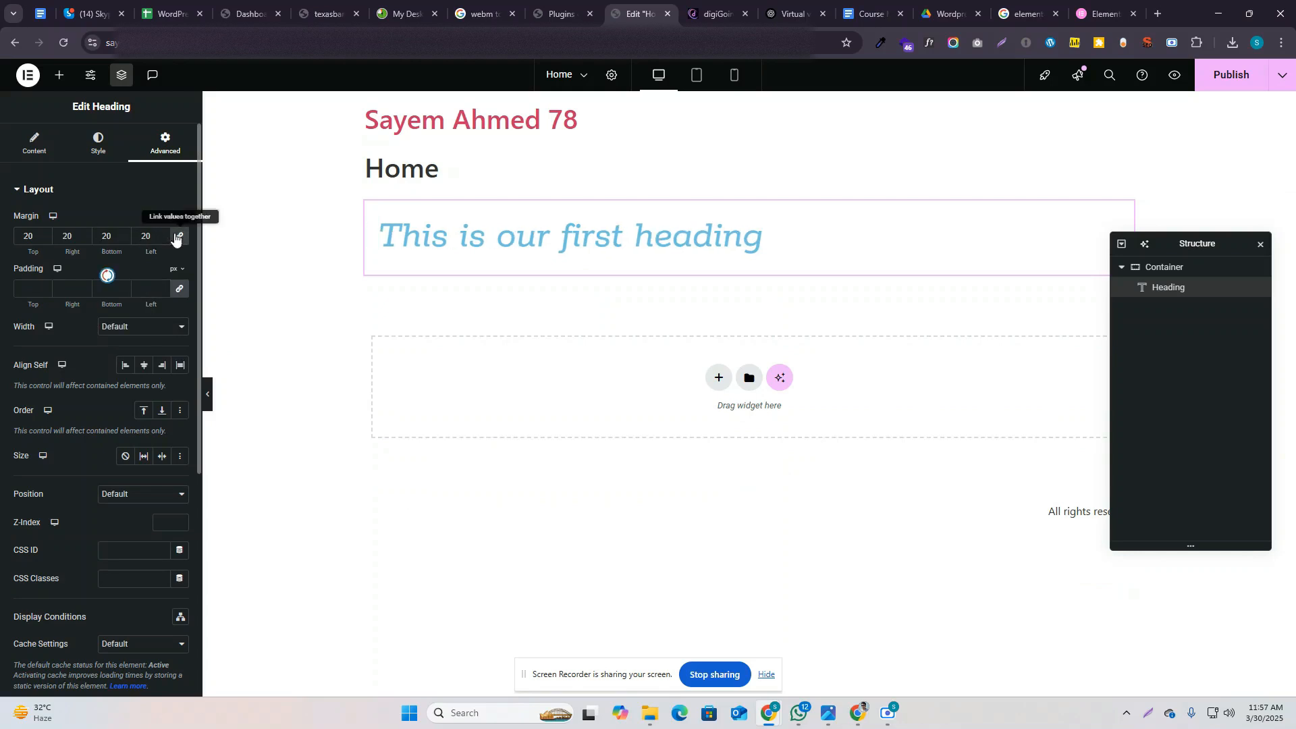
left_click(154, 237)
key("BackSpace")
key("BackSpace")
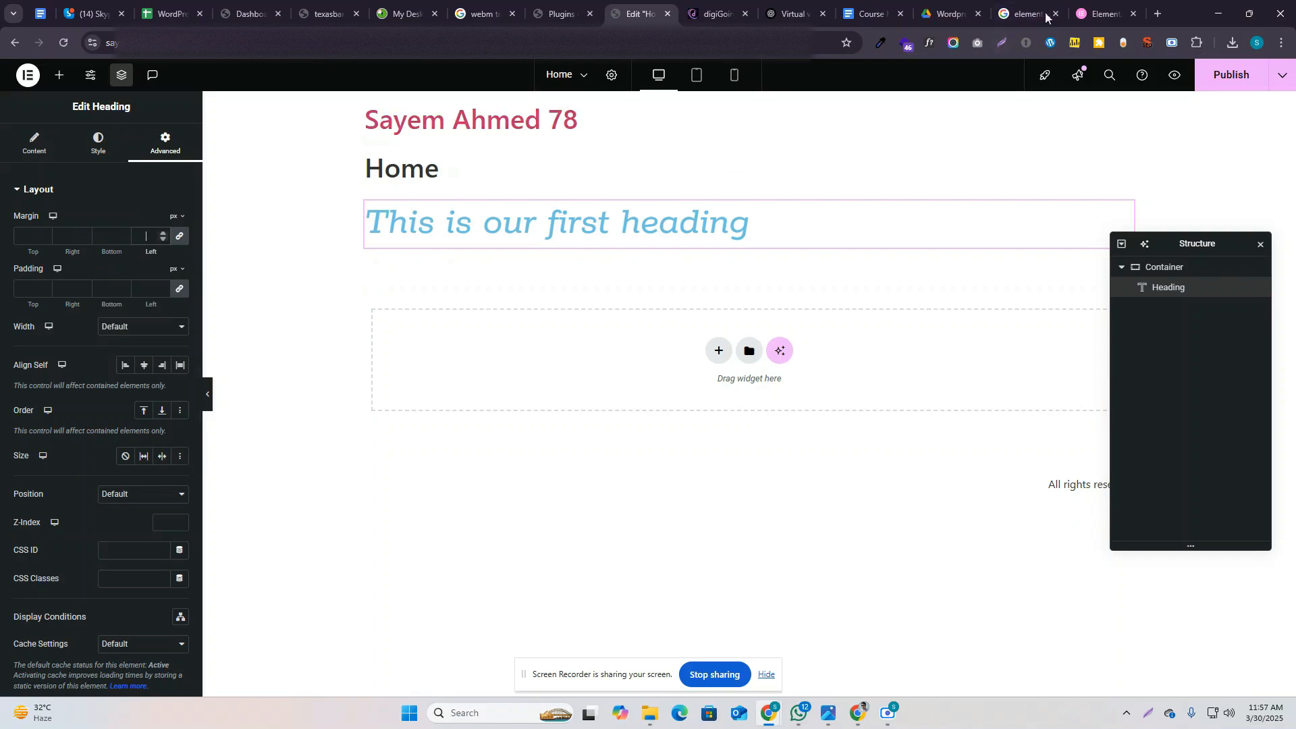
Step: Search the web for a margin and padding graph and open the AVAJAVA Web Tutorials page with the box model diagram
left_click(1158, 13)
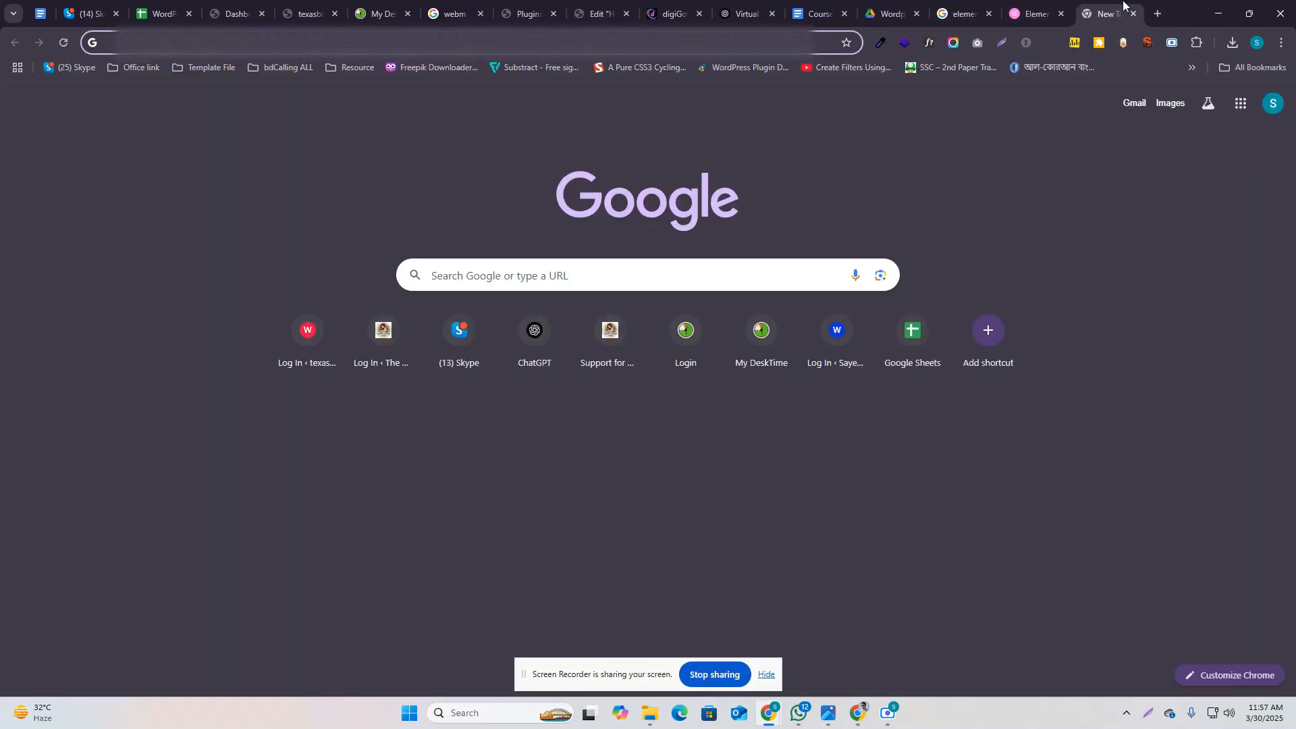
type("margin")
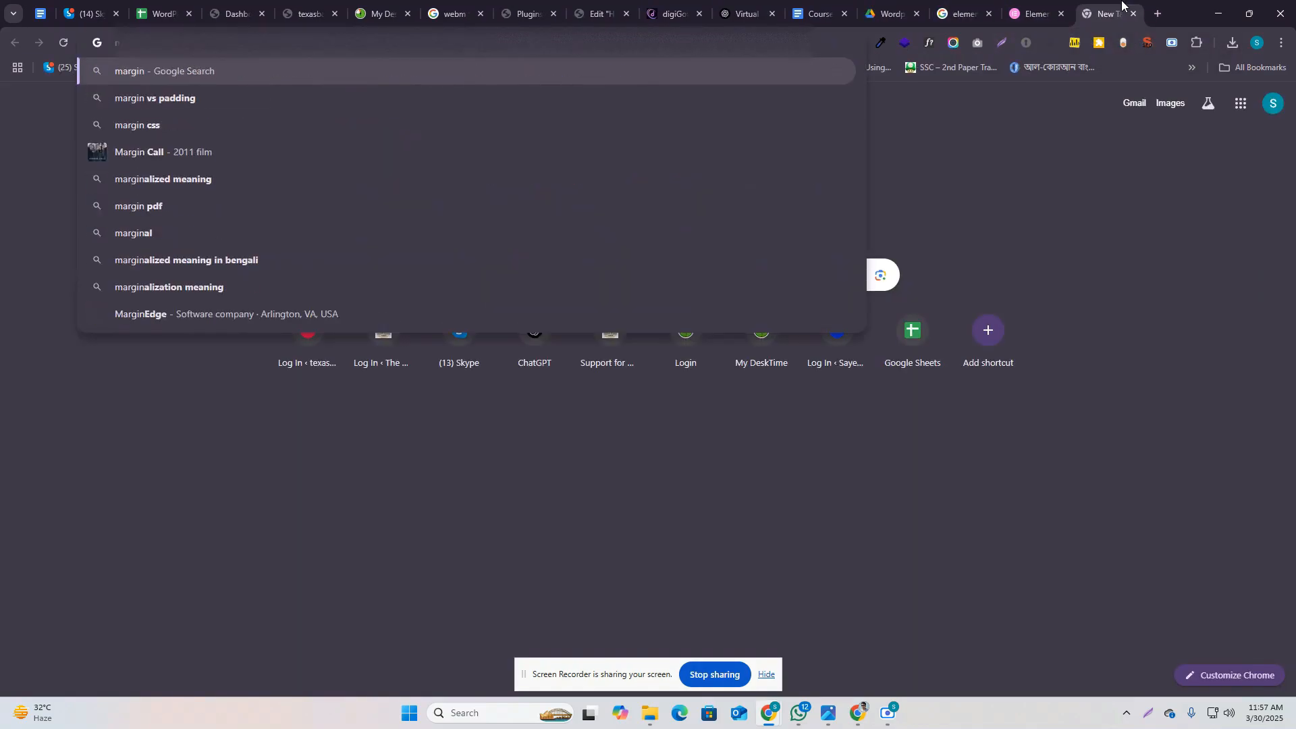
type(" padding grapg")
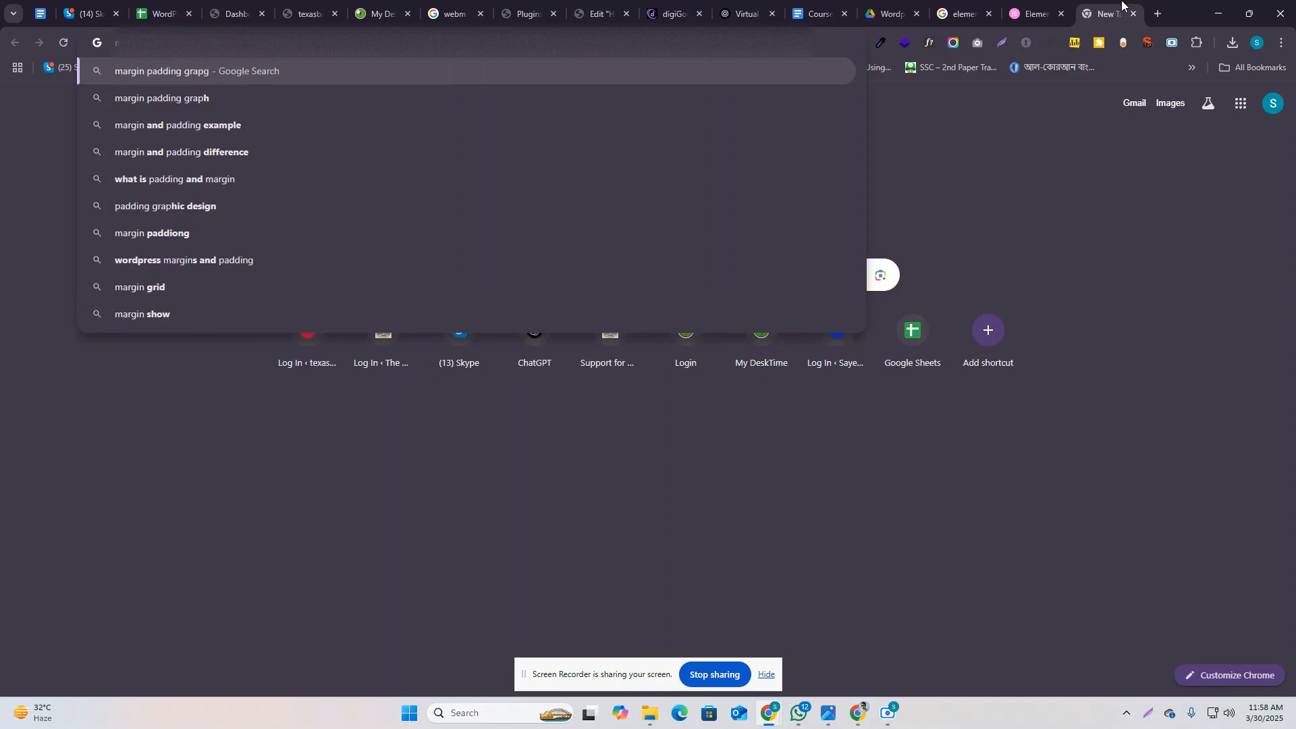
key("Return")
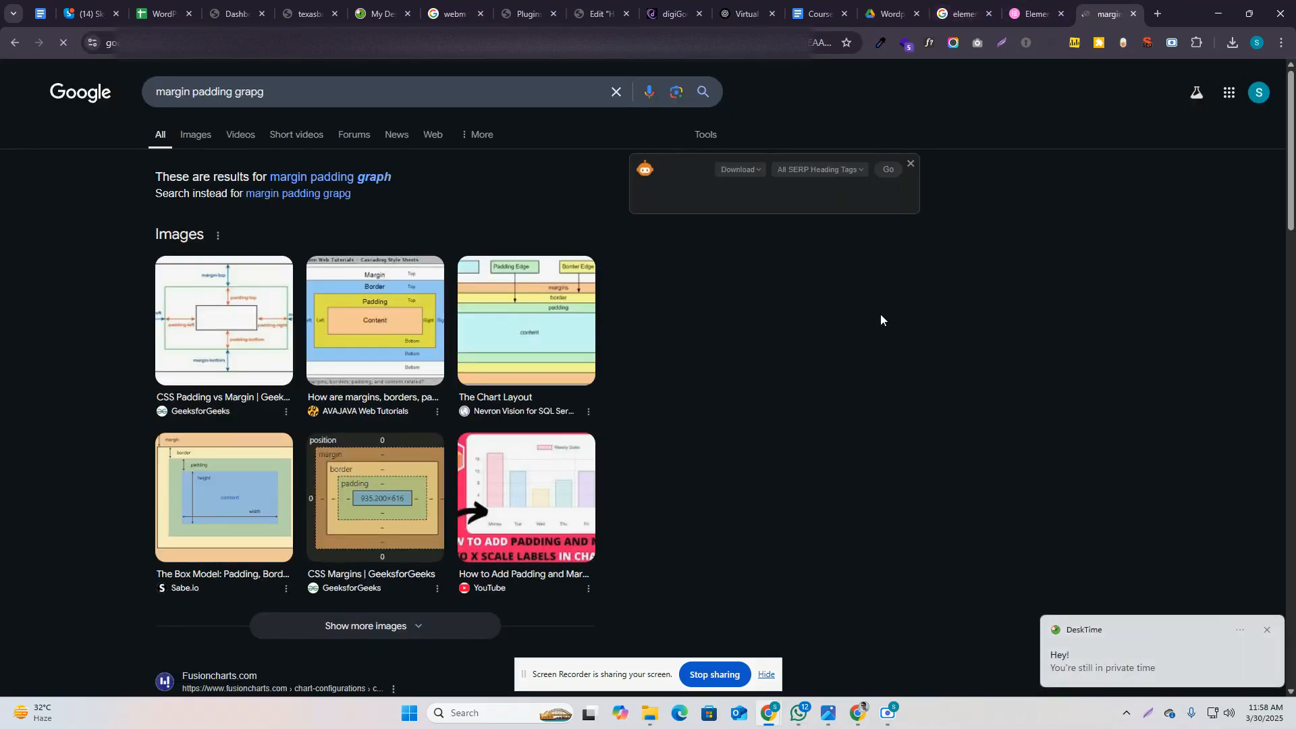
left_click(393, 317)
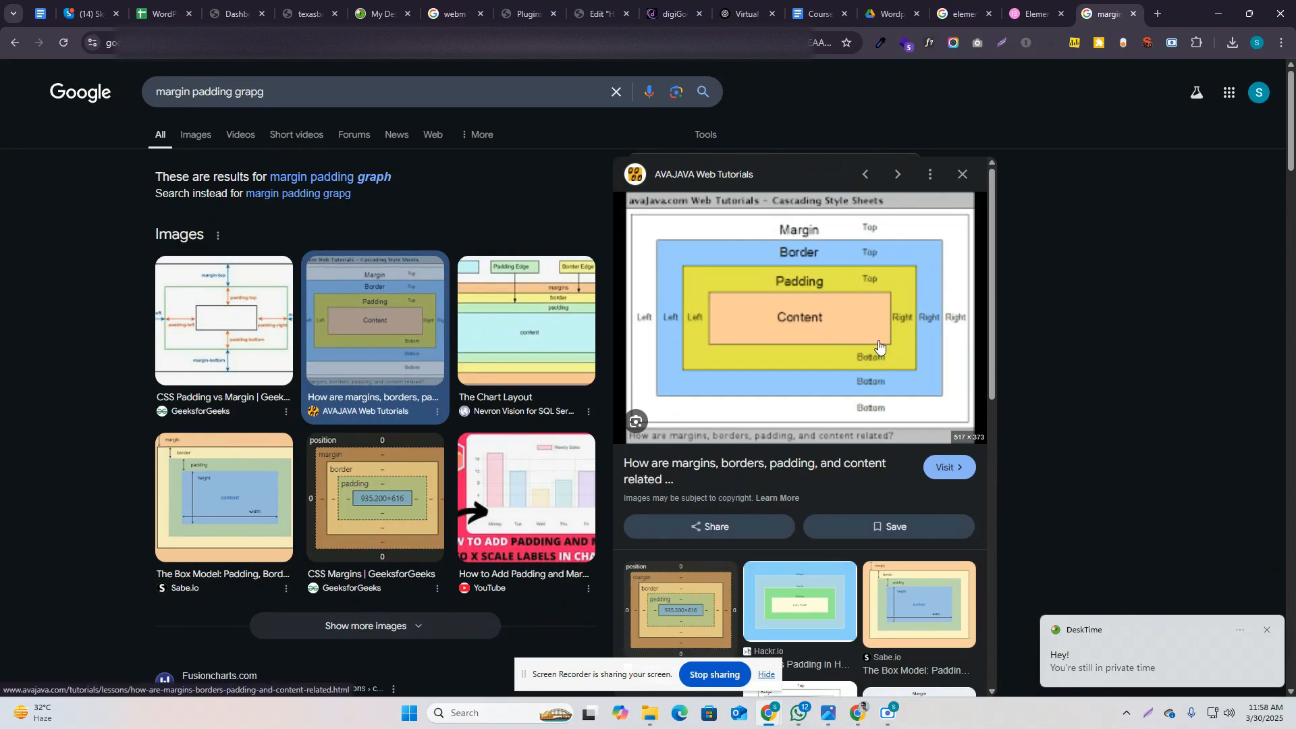
left_click(832, 329)
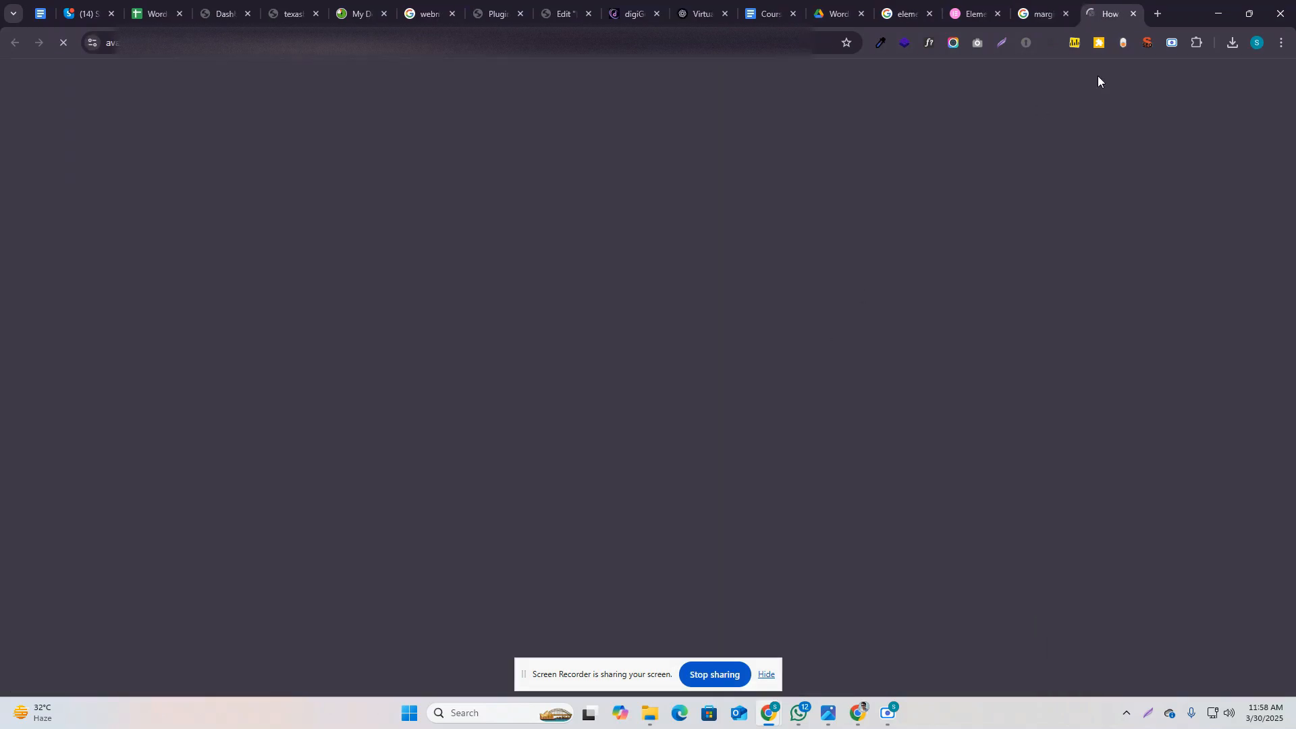
scroll(537, 439, "down", 5)
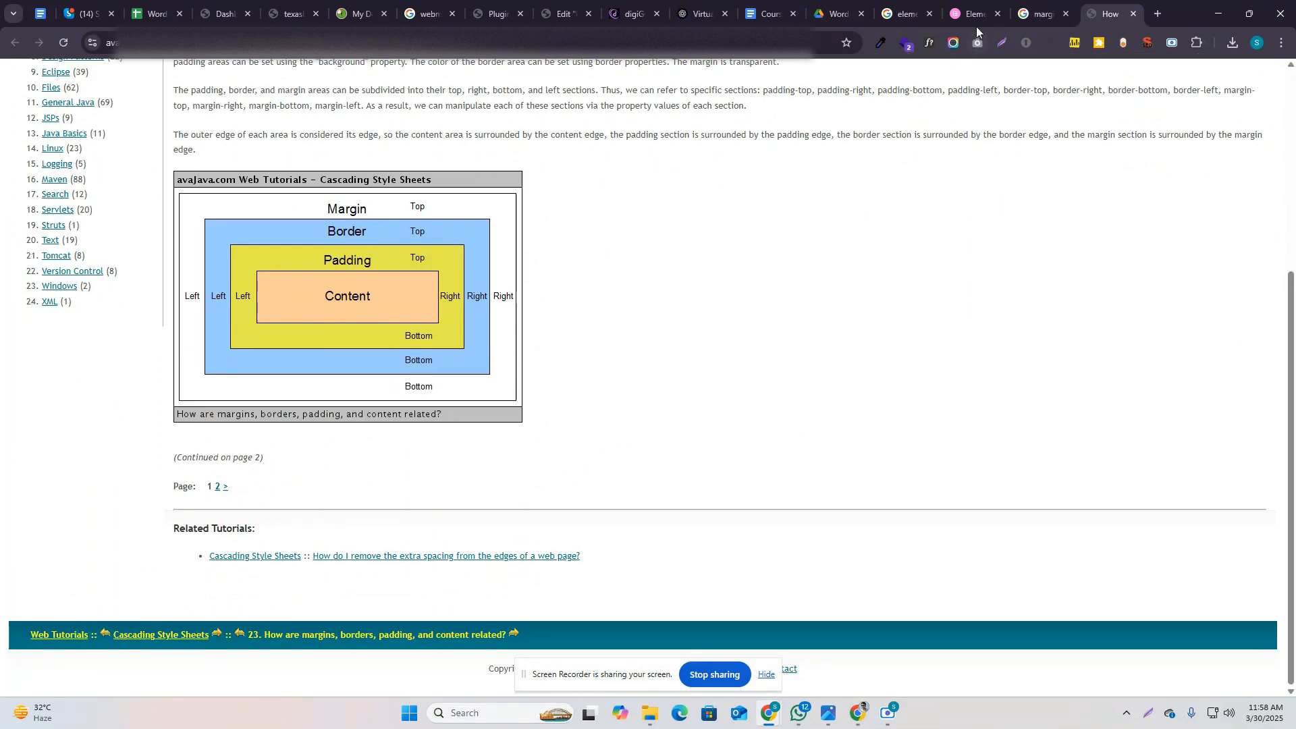
Step: Place the box model tutorial beside the page editor and compare its margin, border and padding diagram with the heading's spacing settings
left_click_drag(1107, 14, 626, 3)
left_click(597, 4)
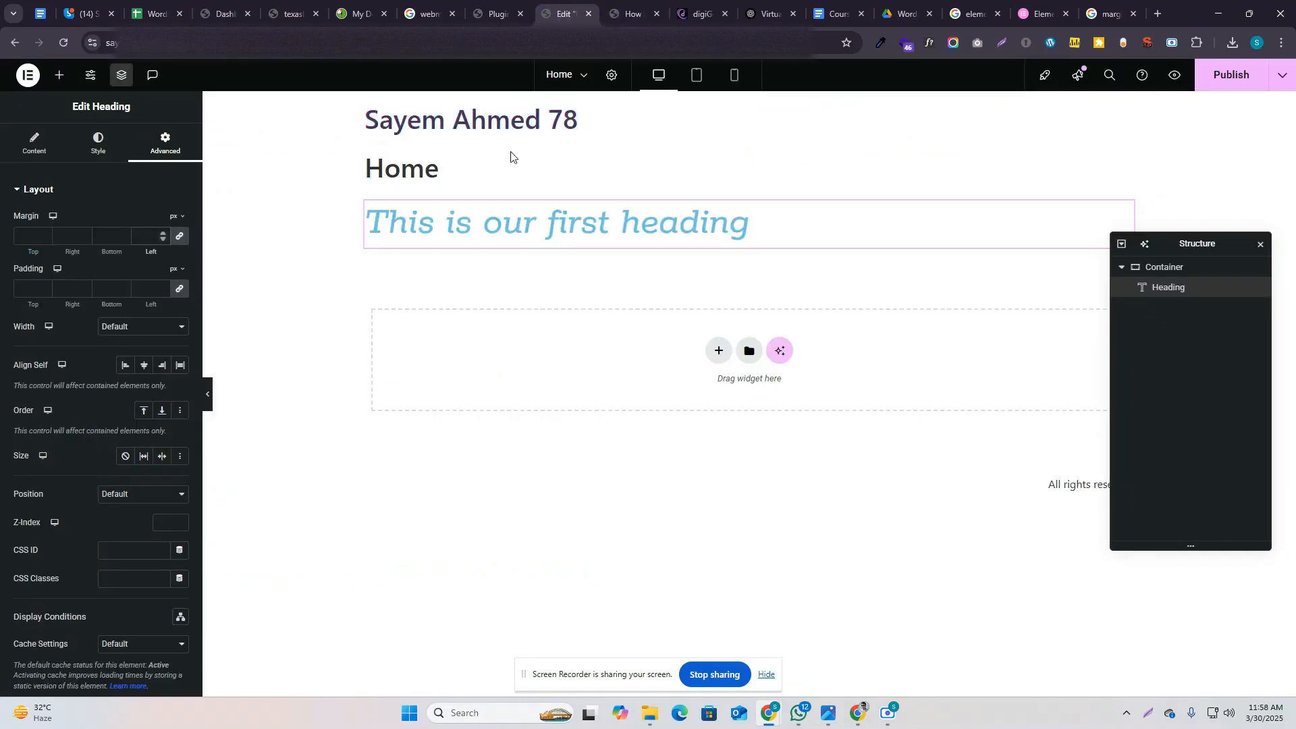
left_click(609, 6)
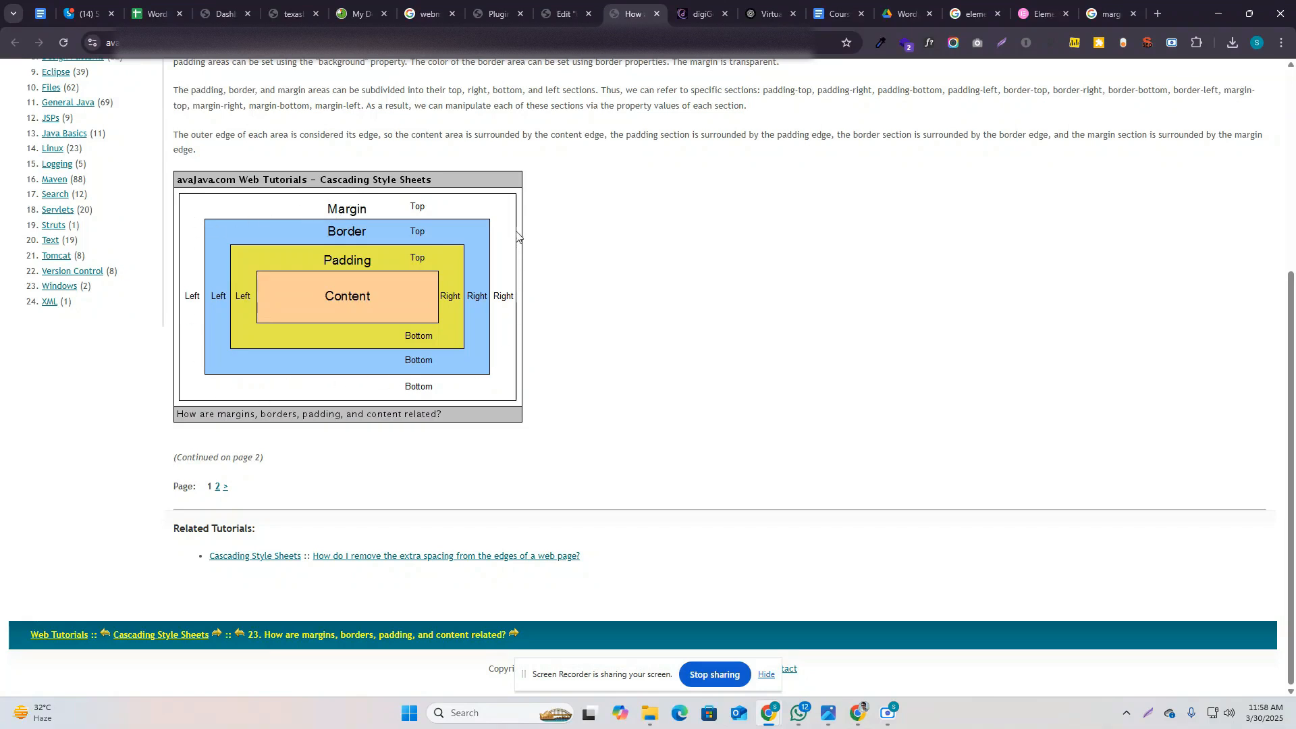
scroll(308, 249, "up", 3)
scroll(343, 280, "down", 2)
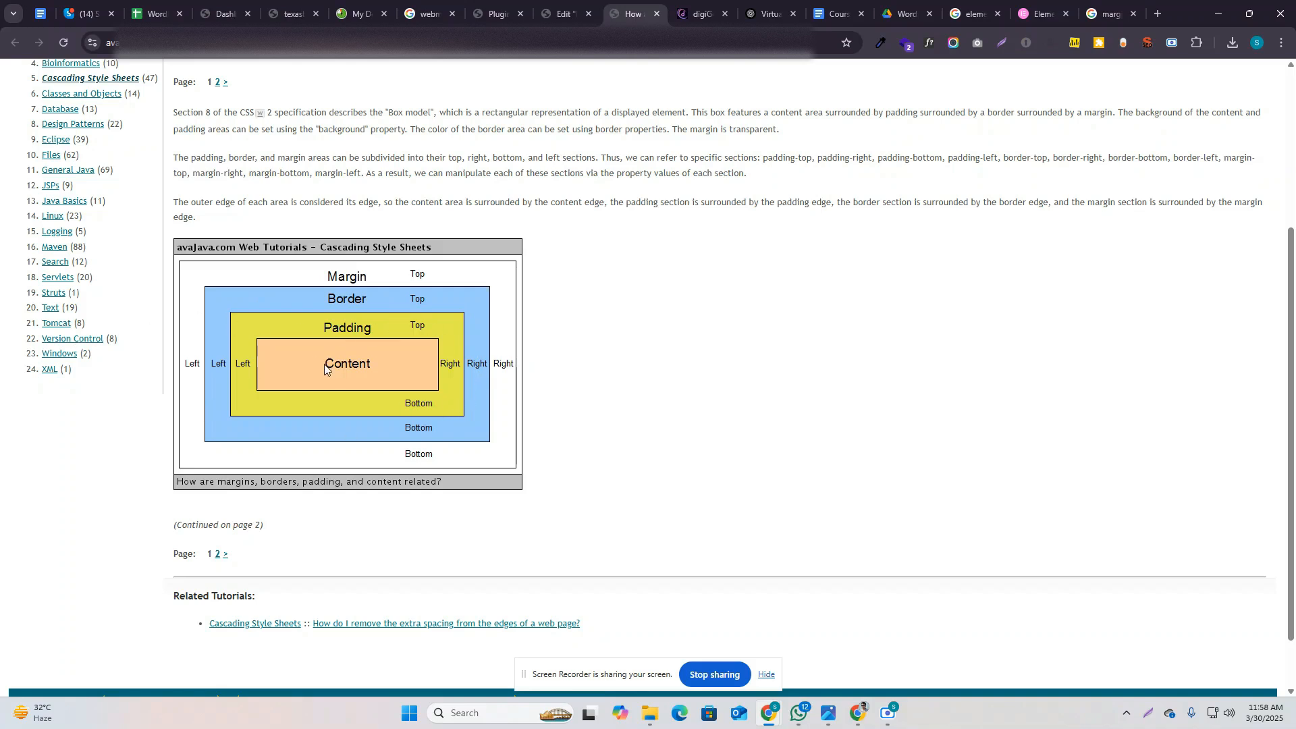
left_click(570, 8)
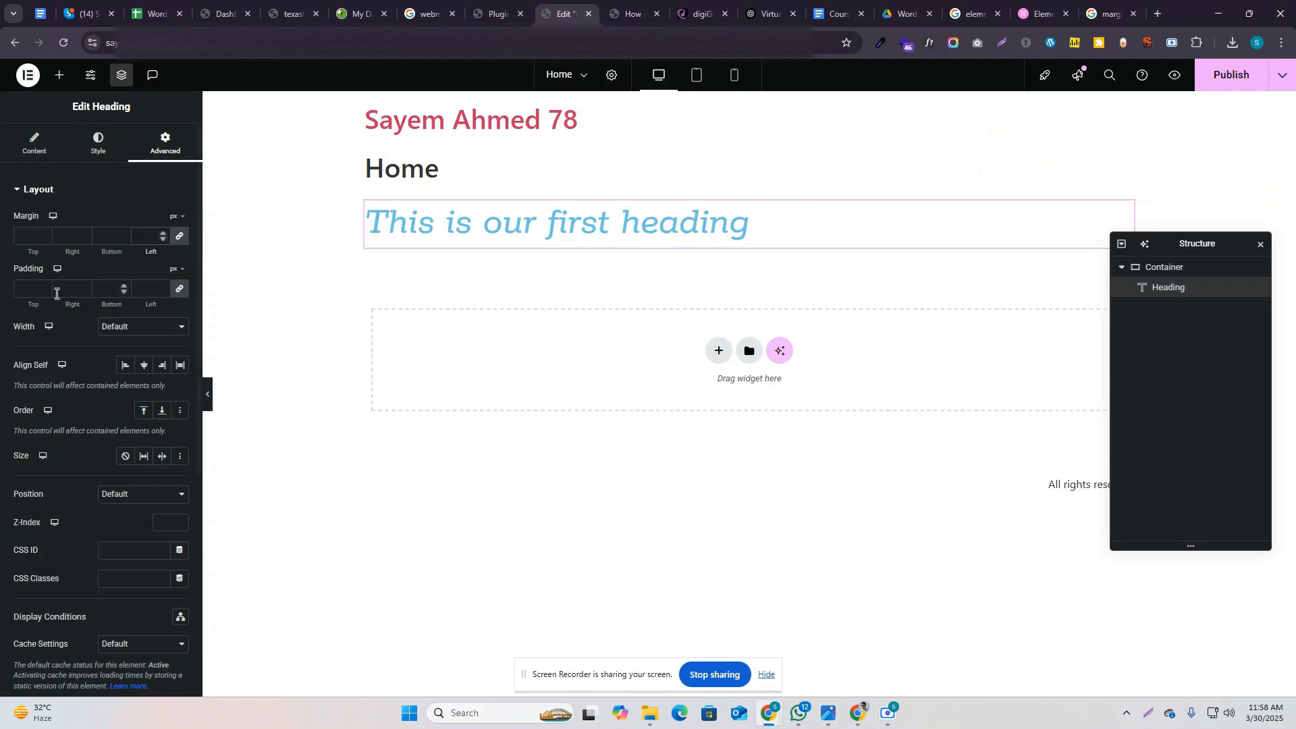
Step: Try the Full Width (100%) option on the heading and change its width setting to Custom
scroll(127, 341, "down", 4)
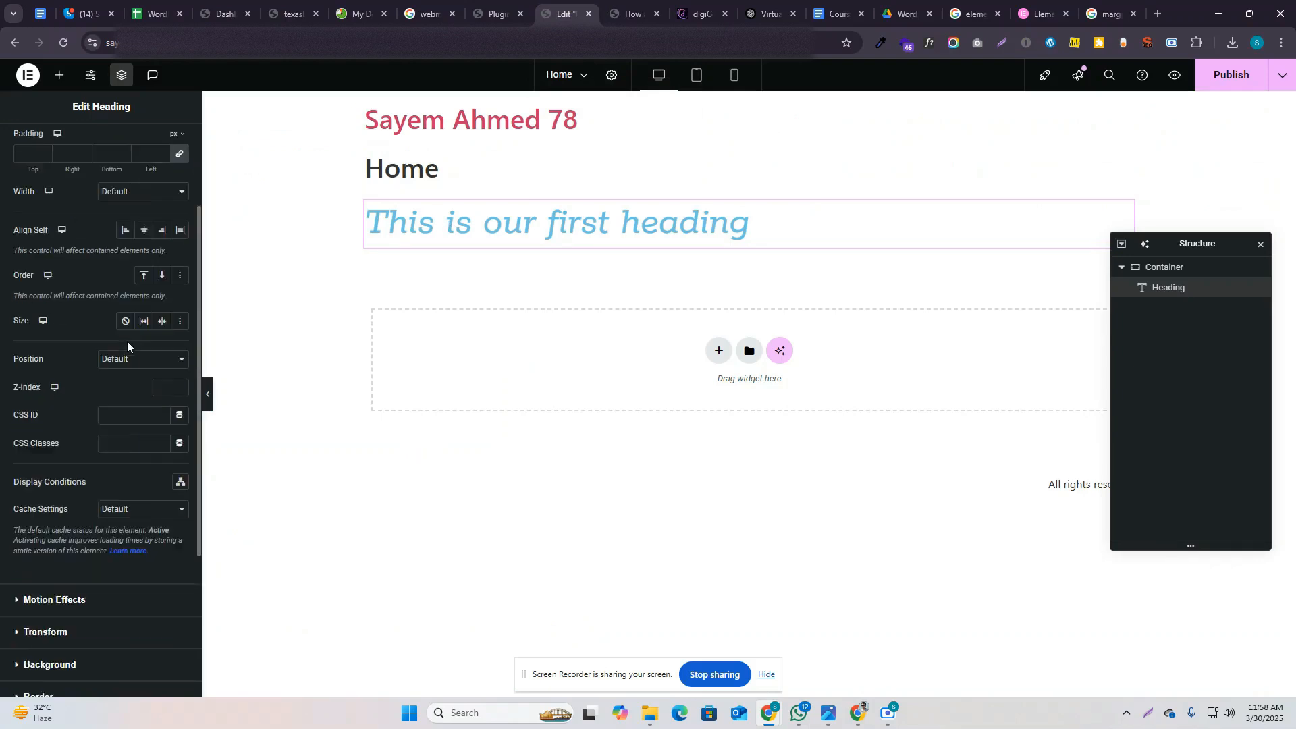
scroll(142, 302, "up", 4)
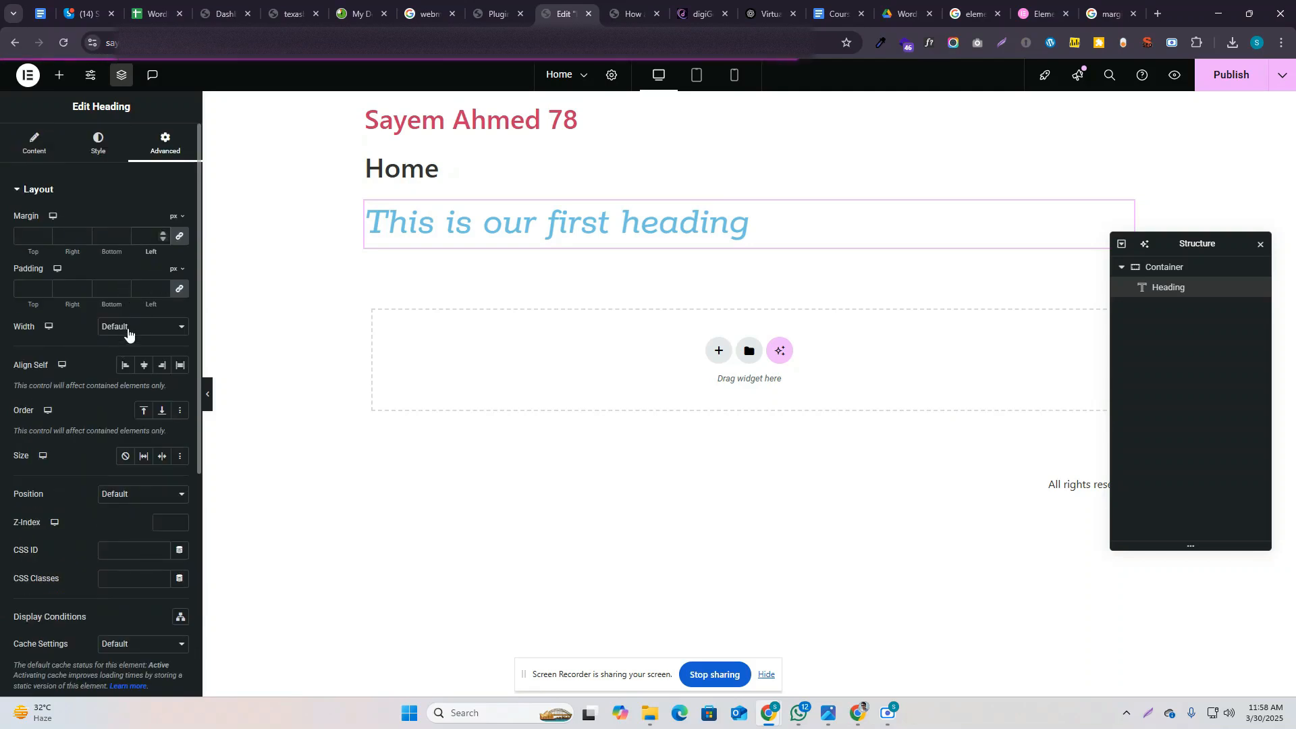
left_click(126, 329)
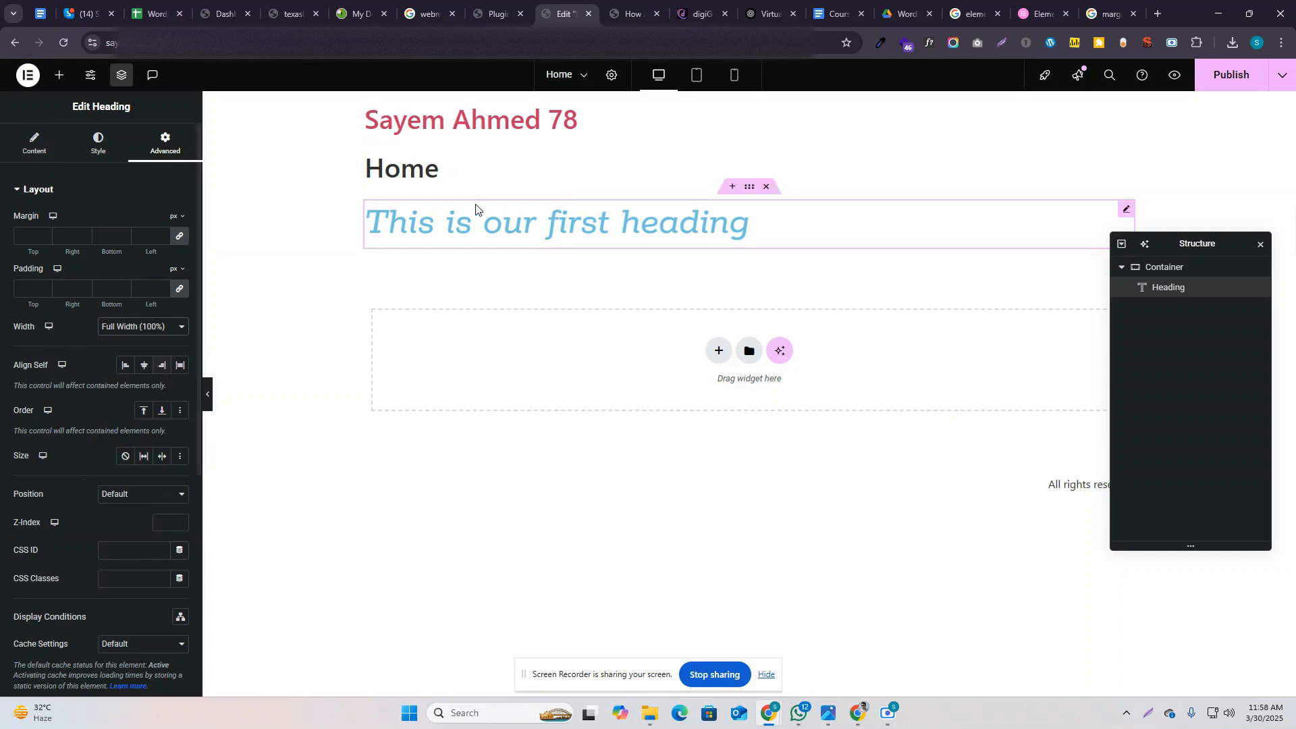
left_click(161, 329)
left_click(147, 378)
left_click(138, 328)
left_click(137, 390)
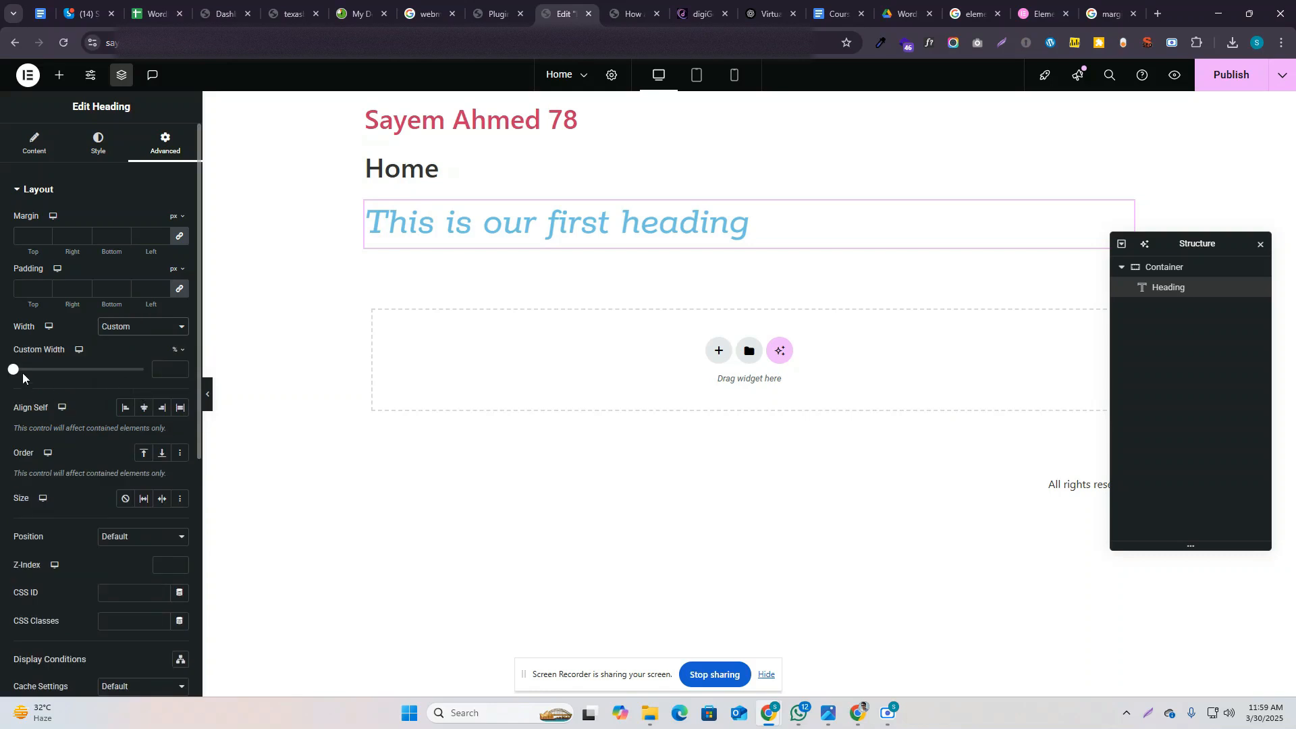
Step: Set the heading's custom width to 31% and align the heading itself to the center of its container
left_click_drag(13, 369, 58, 378)
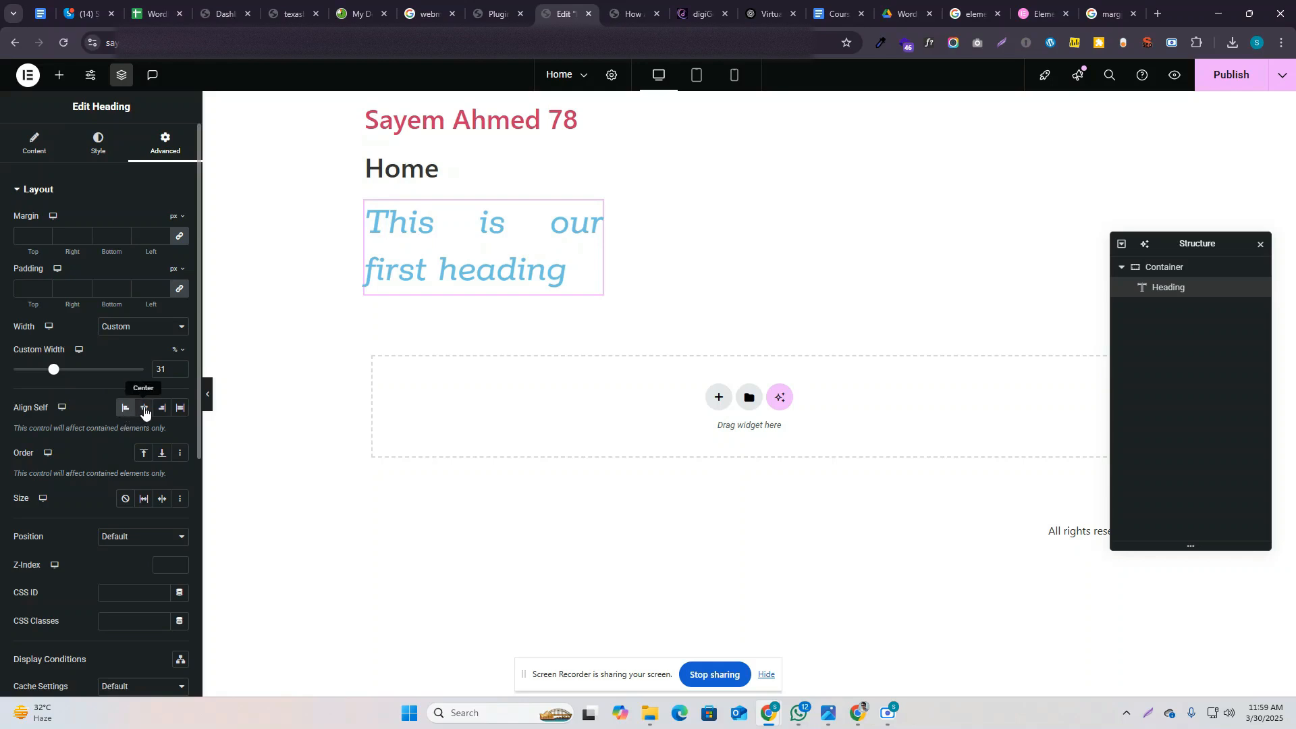
left_click(145, 409)
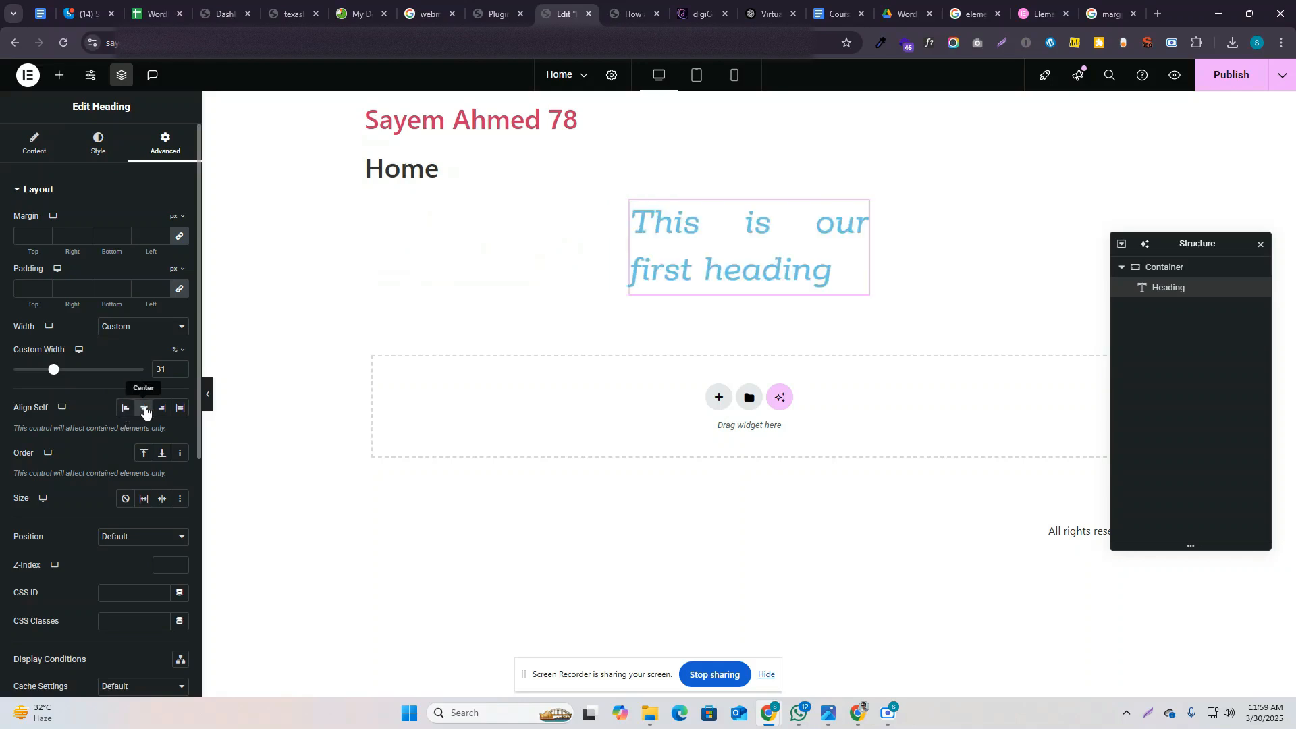
Step: Set the heading's self-alignment to Stretch, its order to Start and its custom width to 100%
left_click(162, 409)
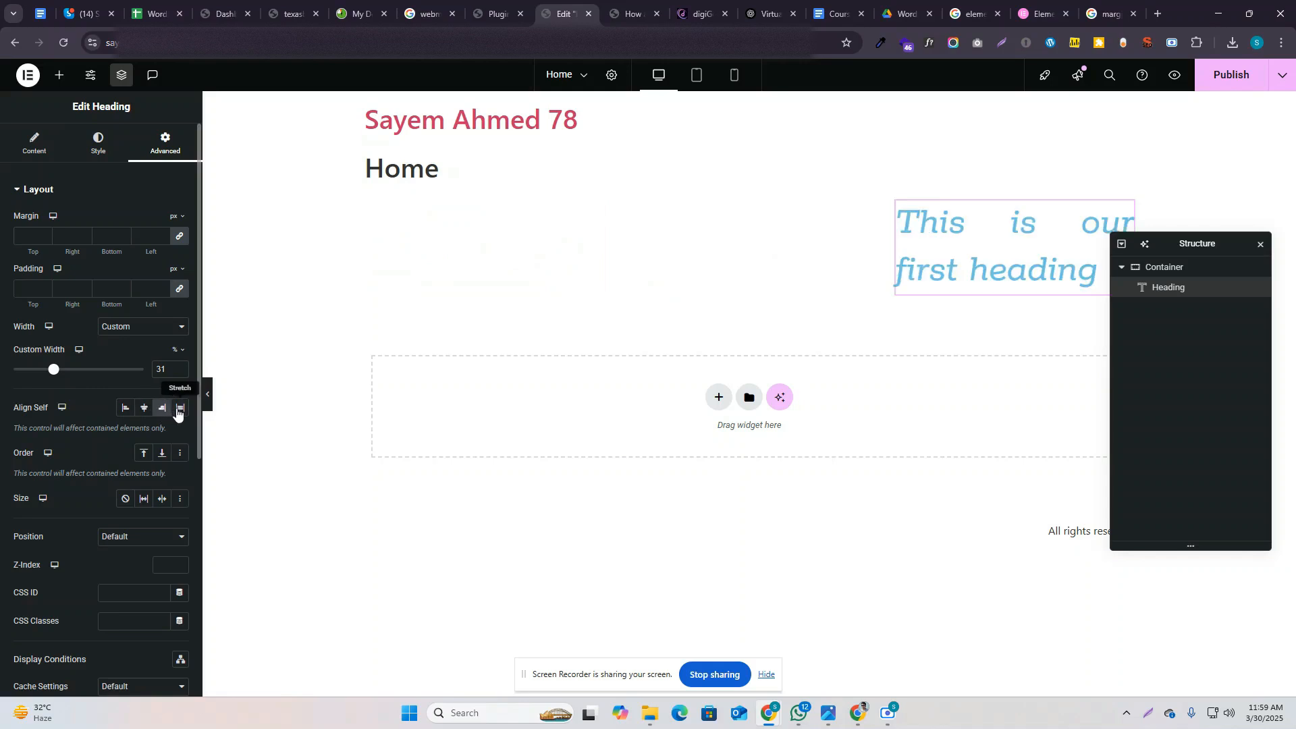
left_click(181, 409)
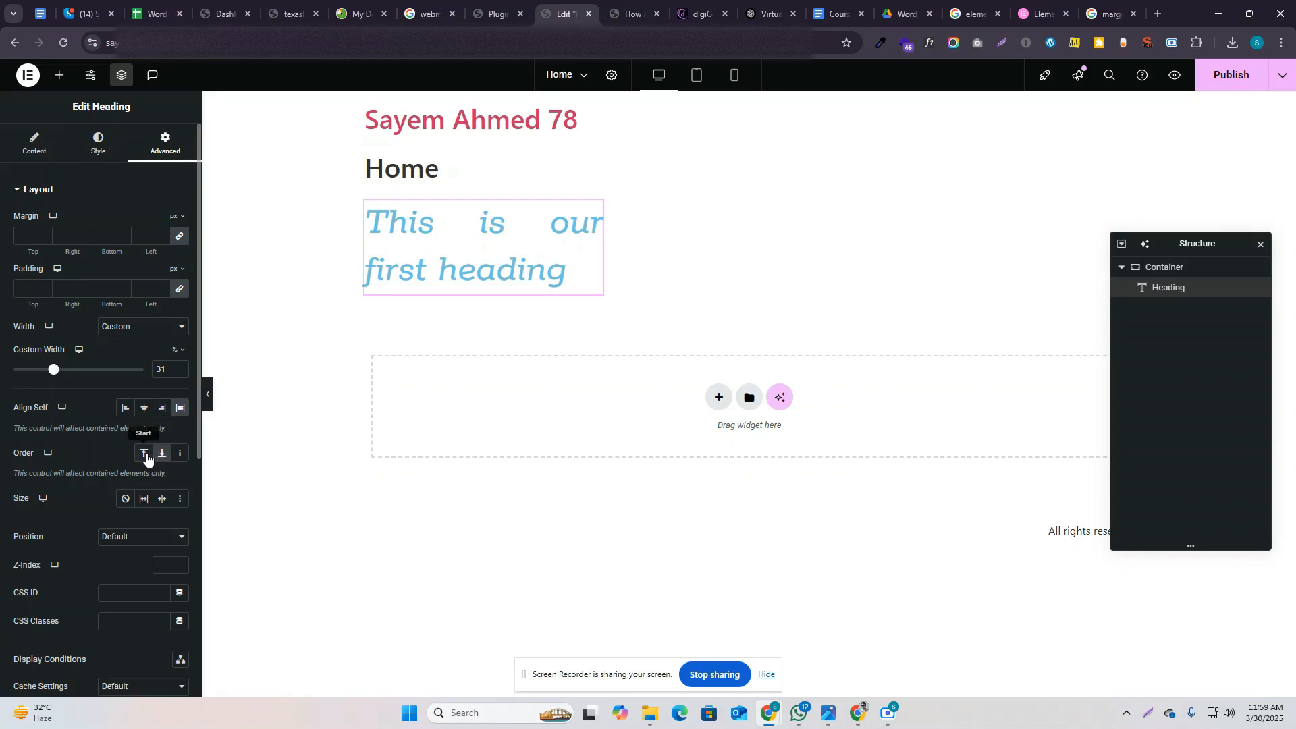
left_click(144, 453)
left_click_drag(54, 369, 143, 370)
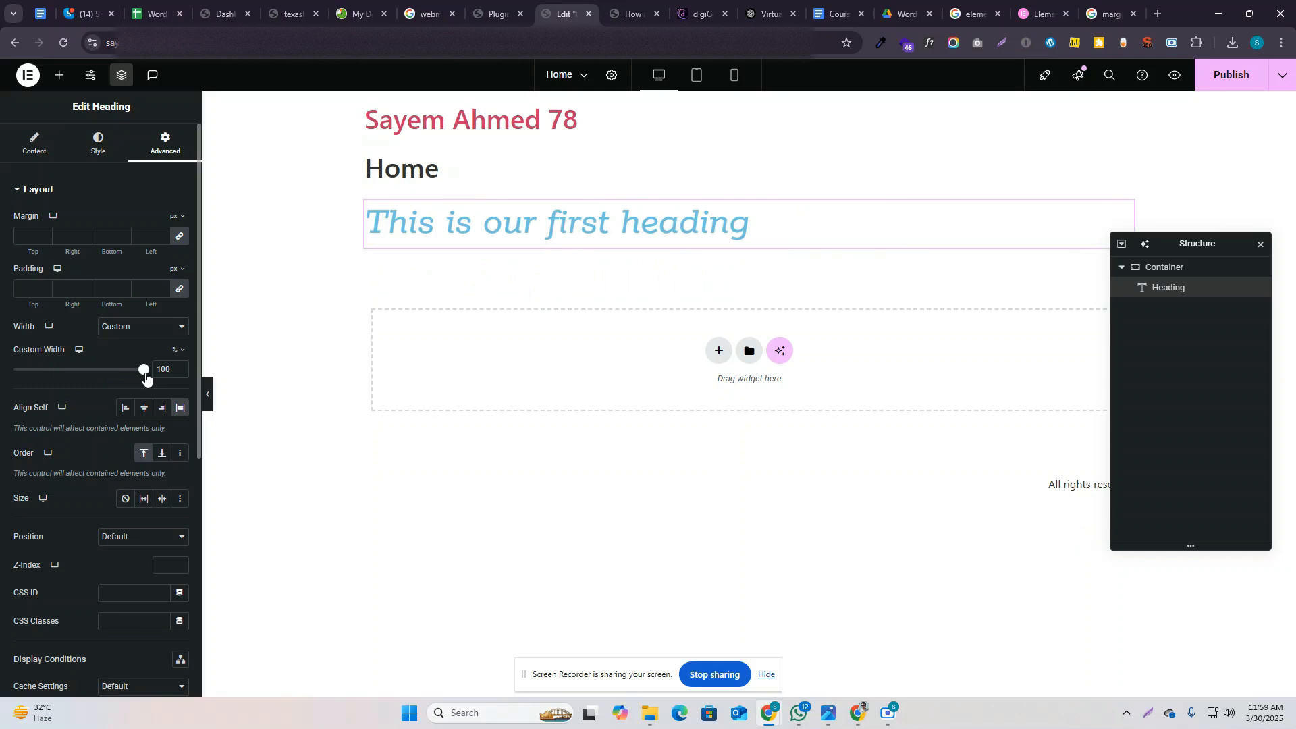
Step: Duplicate the heading inside the container and try the End and Start order options on the original heading
right_click(578, 225)
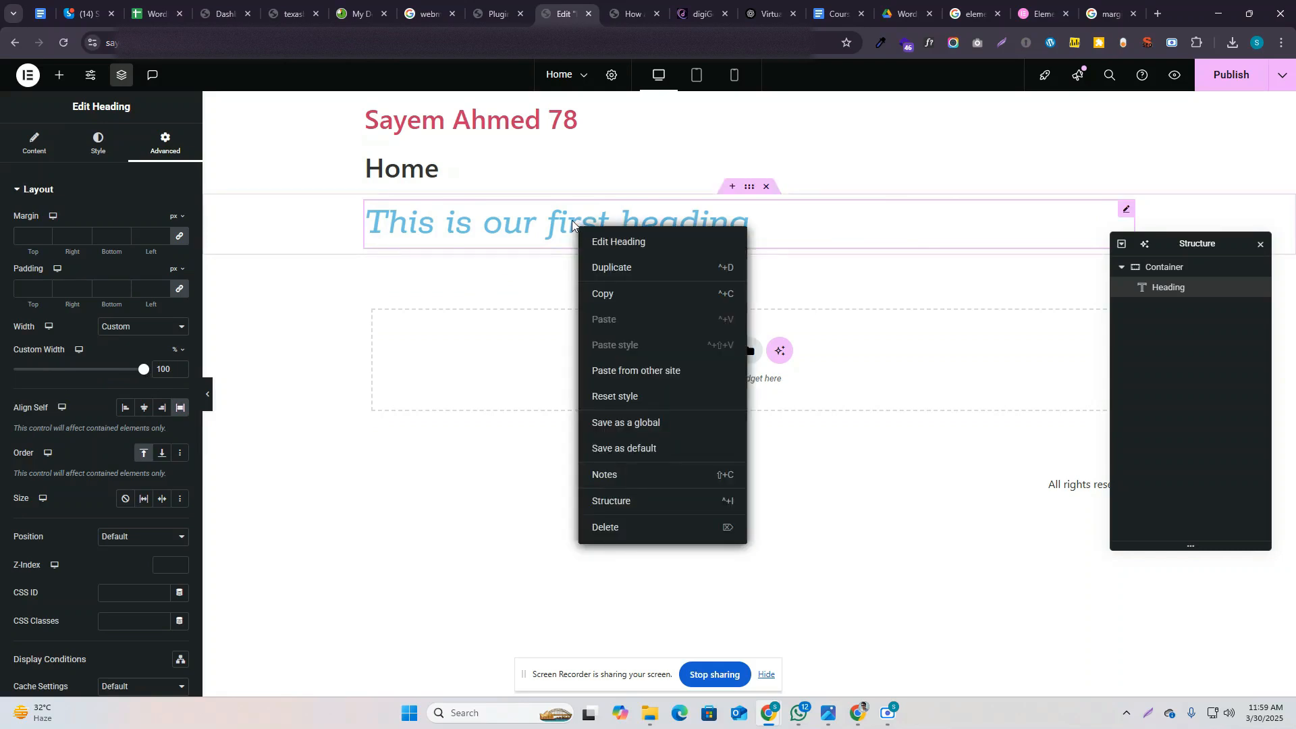
left_click(616, 270)
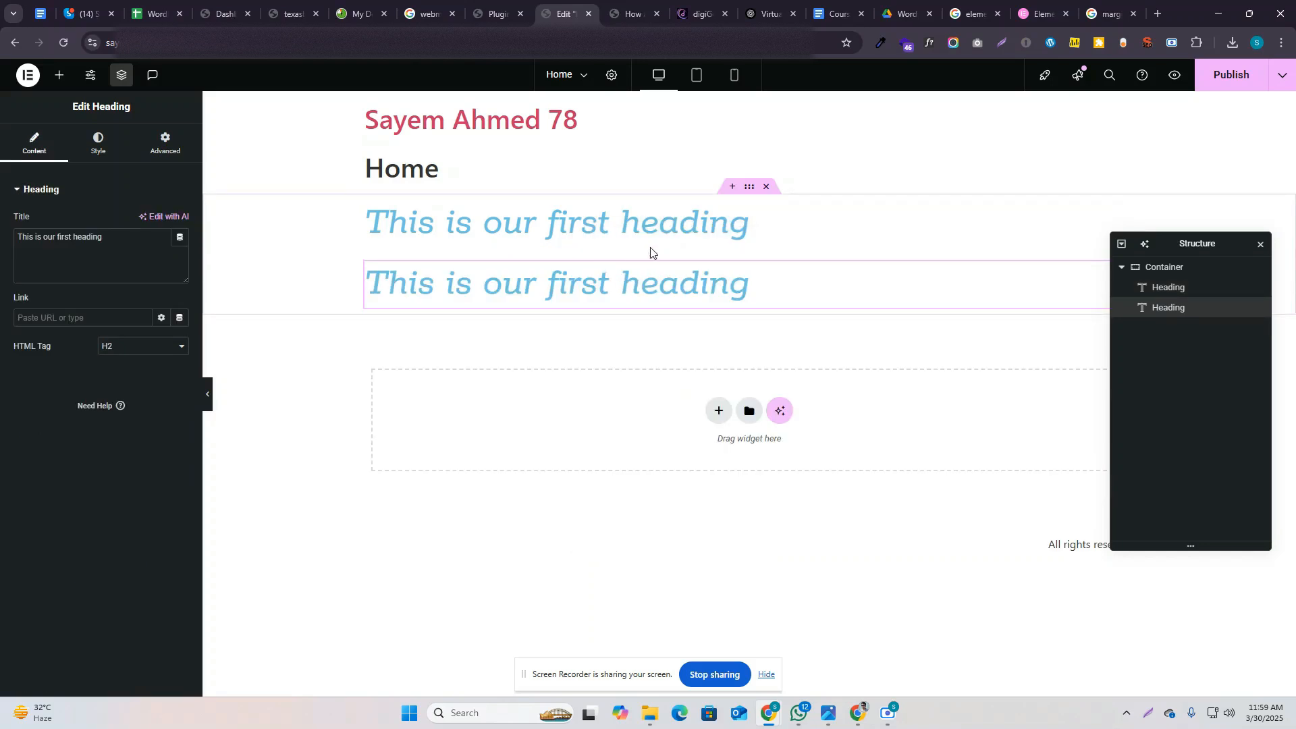
left_click(628, 230)
left_click(160, 455)
left_click(141, 455)
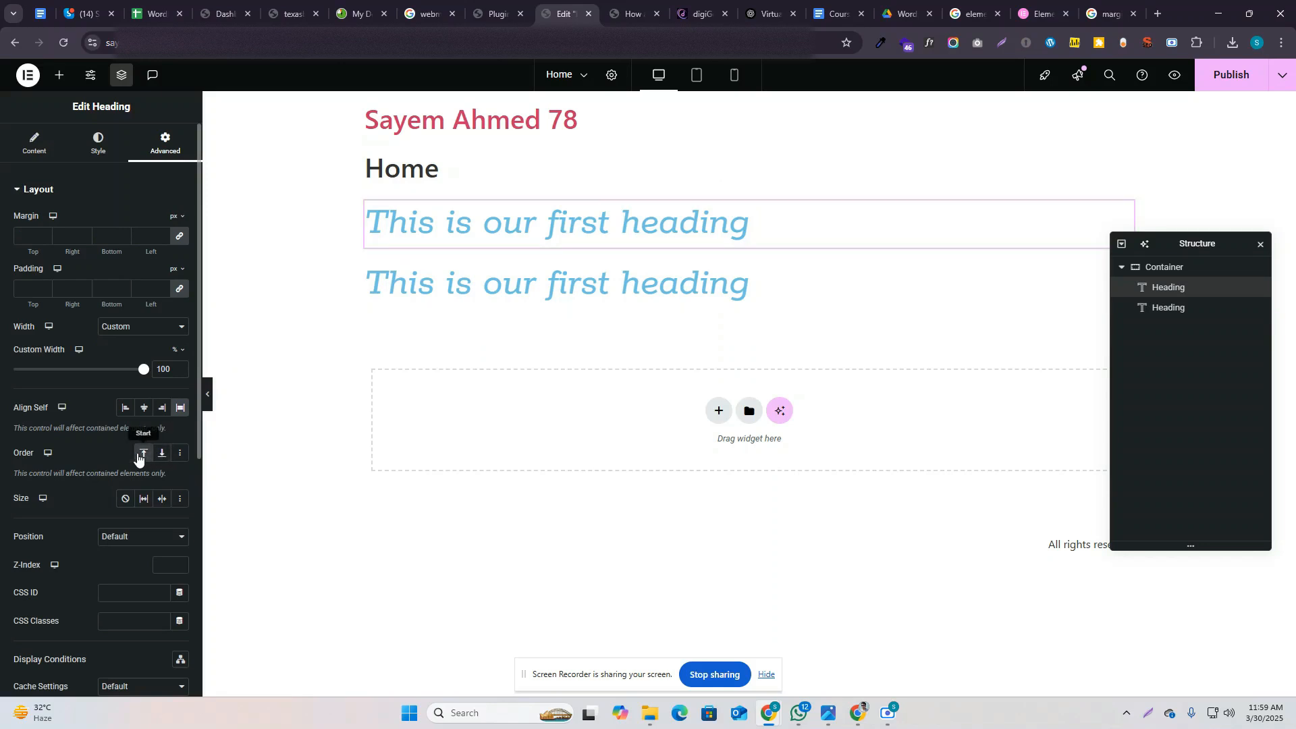
Step: Retitle the upper heading "This is our first heading 1" and the lower one "This is our first heading 2"
left_click(633, 230)
left_click(112, 240)
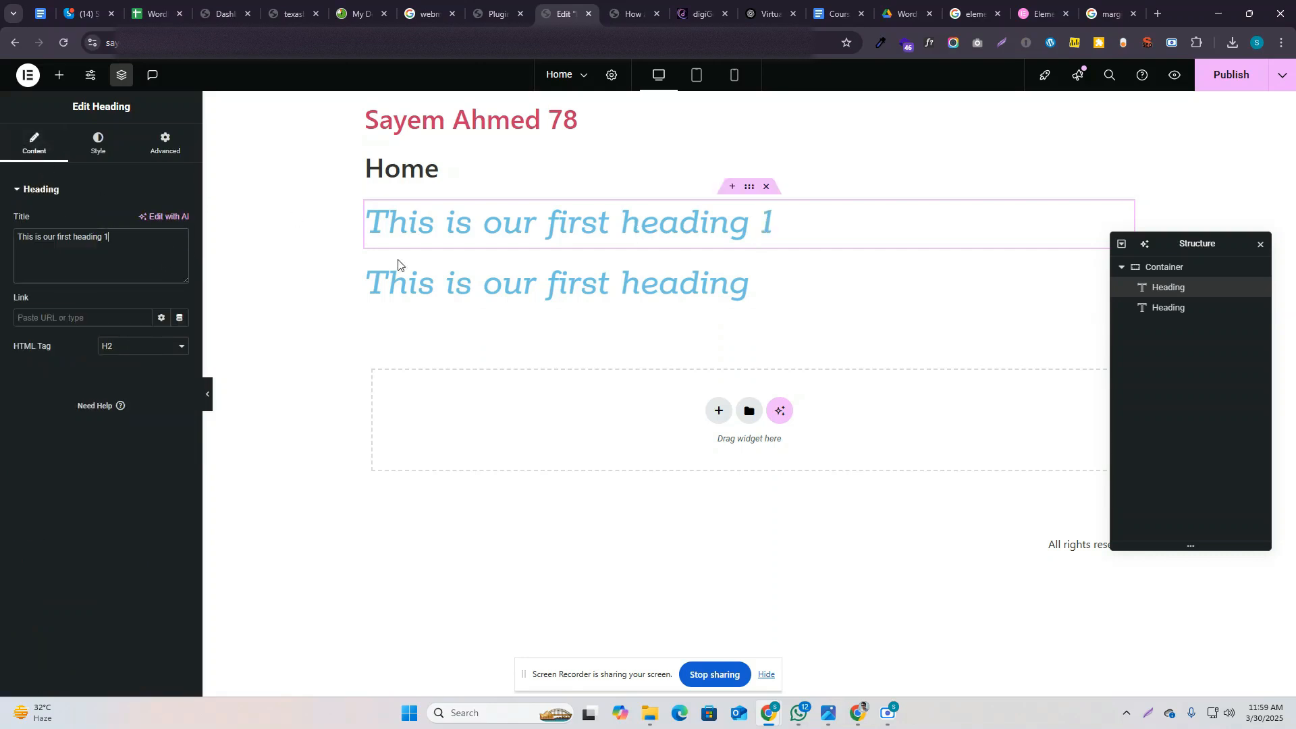
left_click(631, 284)
left_click(132, 243)
type("2")
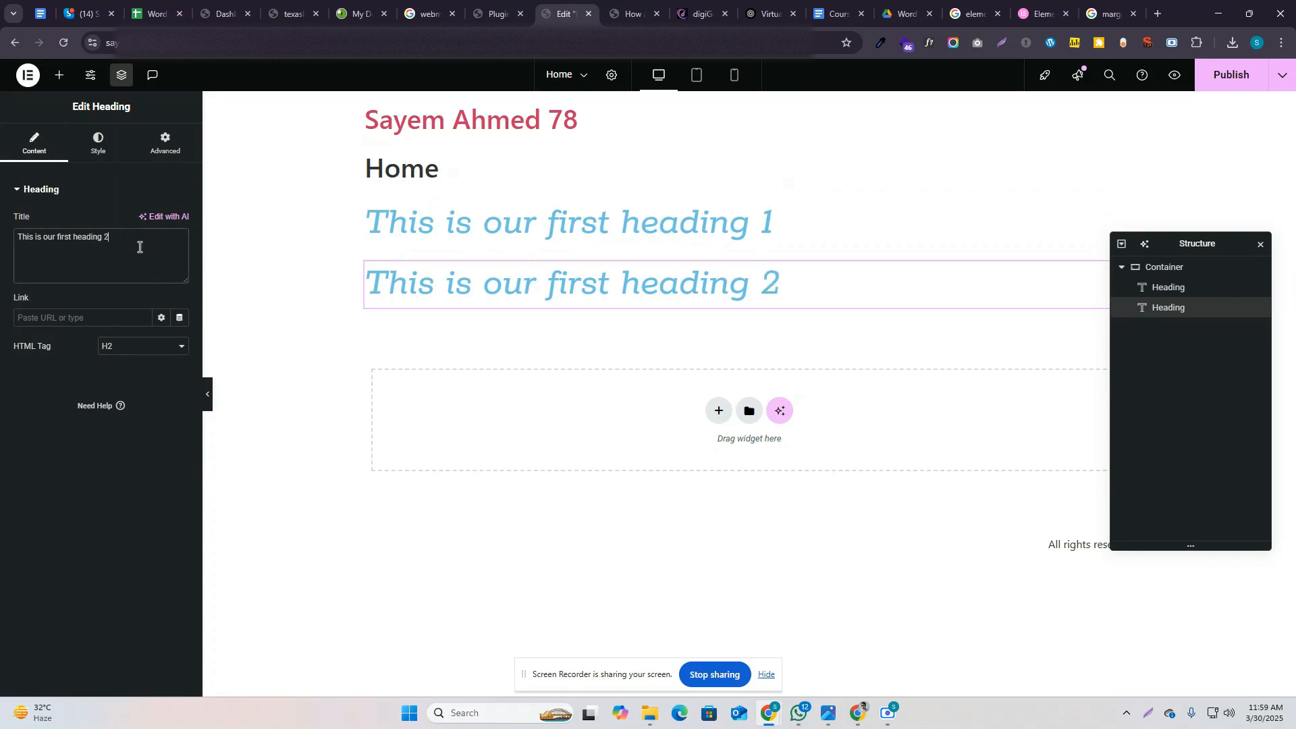
Step: Toggle the Start order of heading 1 off and on to swap its place with heading 2, ending with it off
left_click(677, 233)
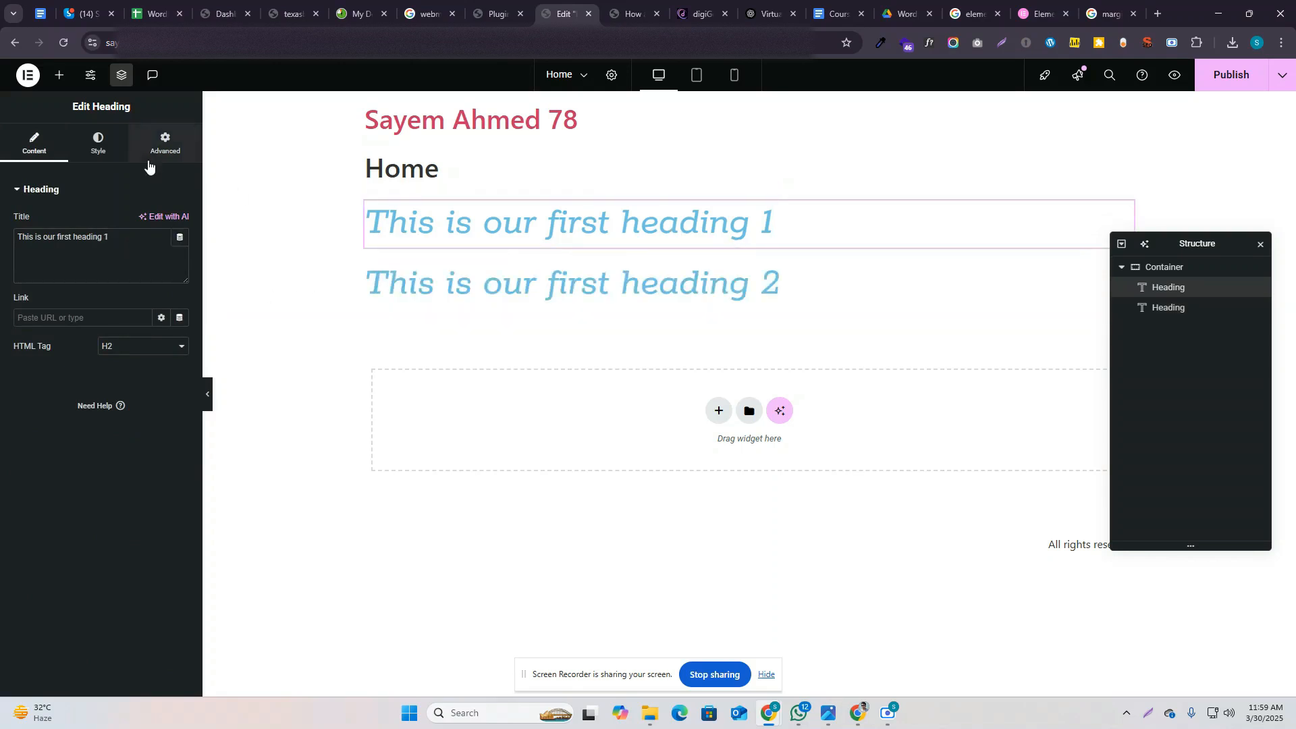
left_click(149, 156)
left_click(144, 454)
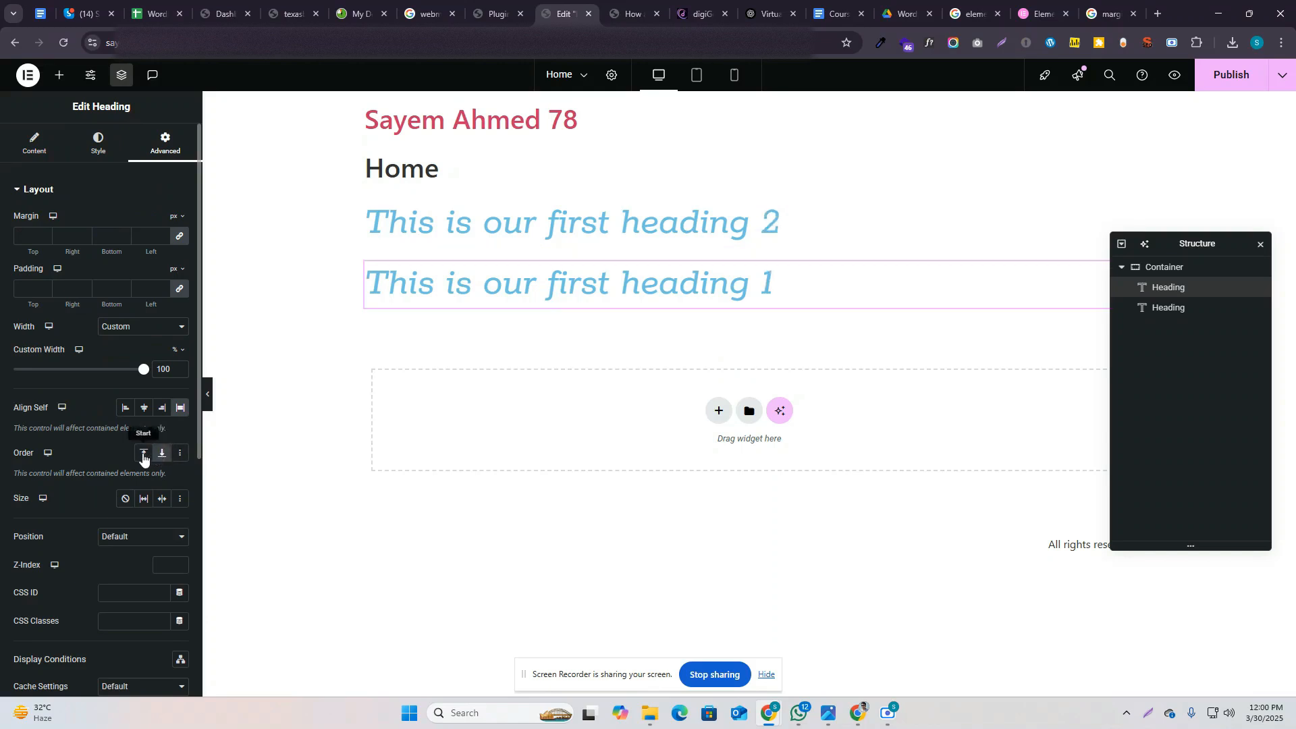
left_click(142, 454)
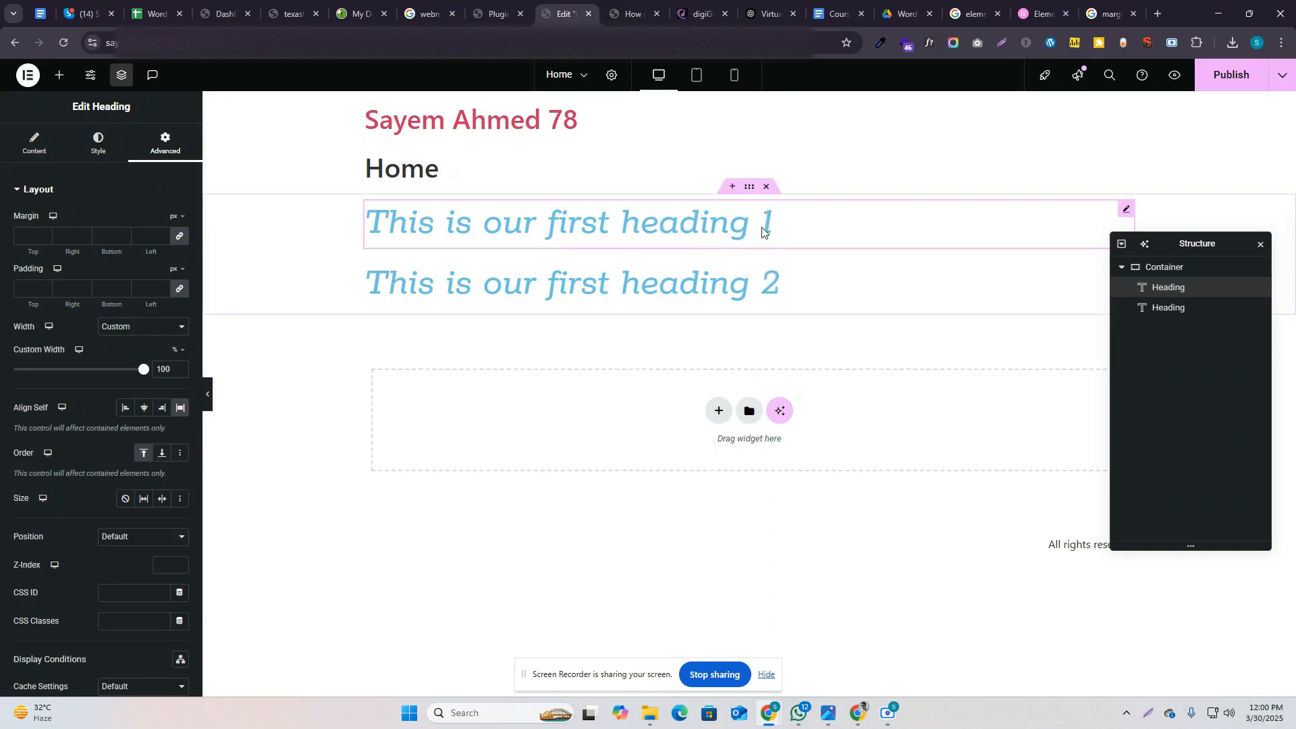
left_click(143, 453)
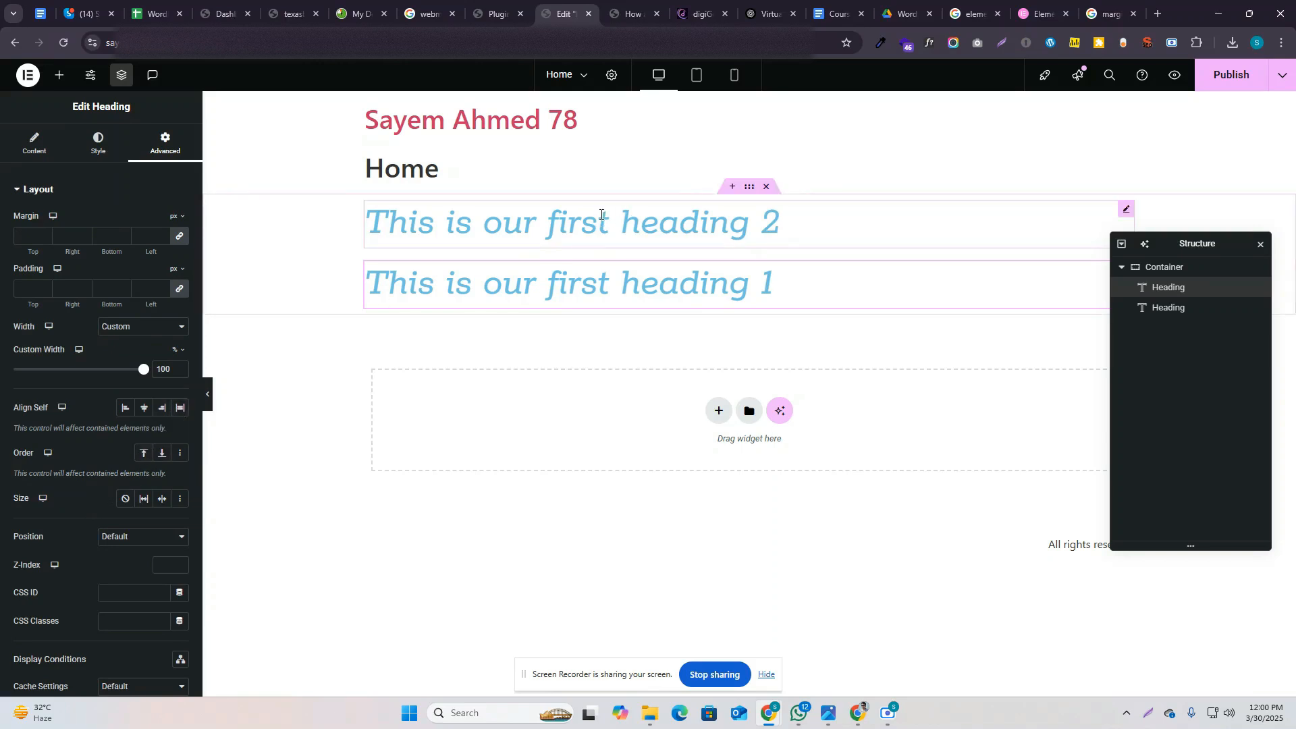
Step: Swap the numbers in the titles so the upper heading ends in 1 and the lower heading ends in 2
left_click(601, 218)
key("BackSpace")
type("1")
left_click(770, 285)
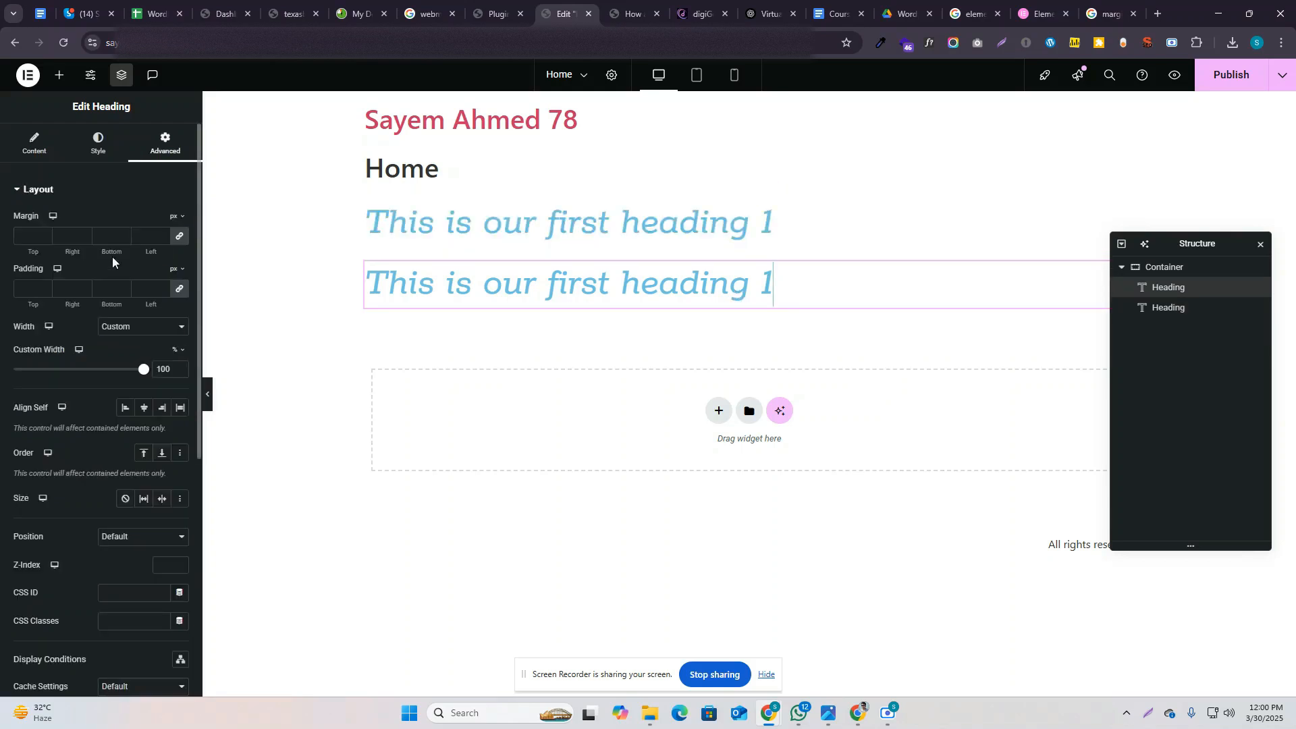
left_click(34, 144)
left_click(118, 247)
key("BackSpace")
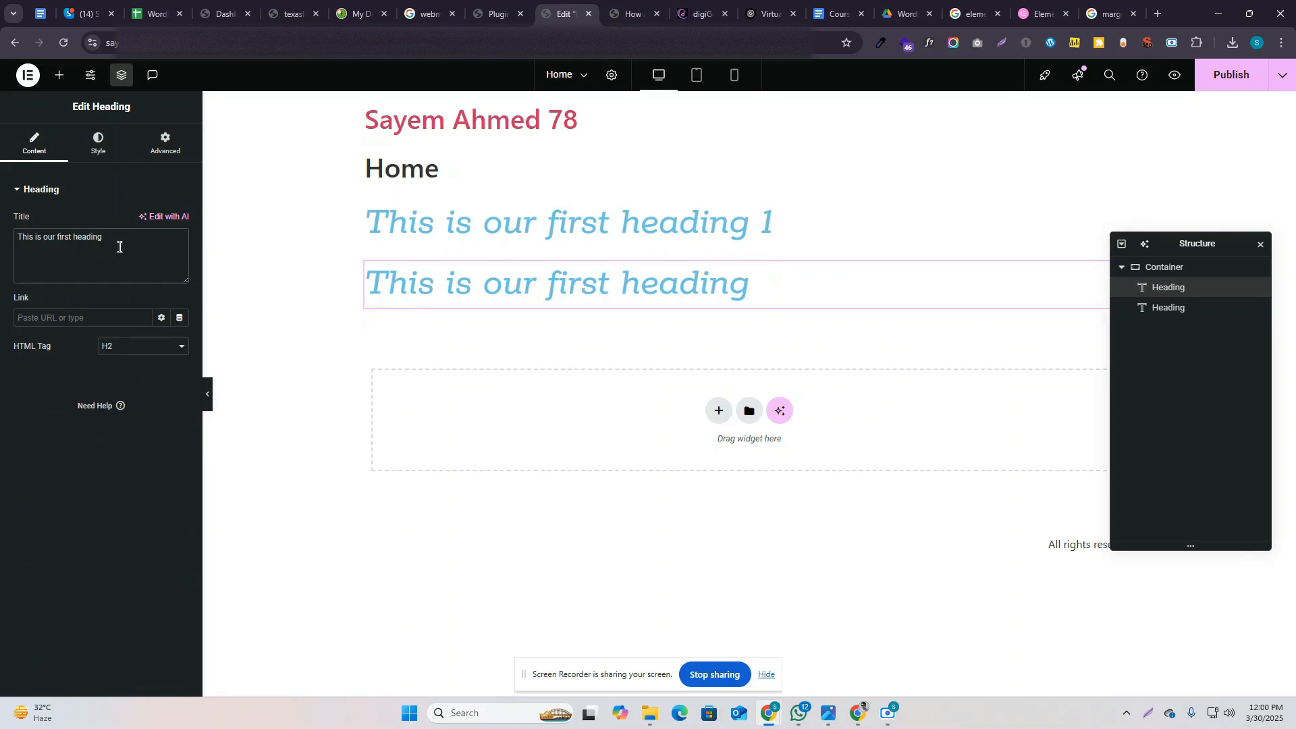
type("2")
left_click(135, 206)
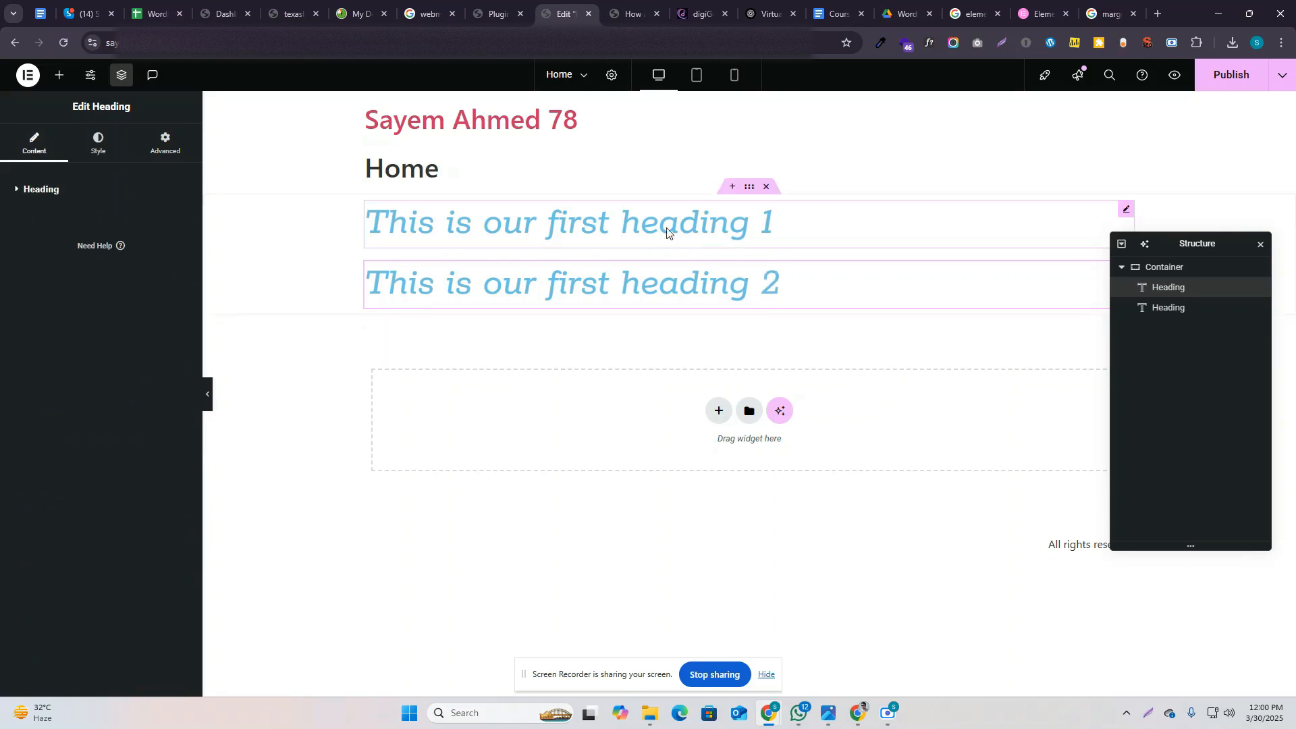
Step: Switch the order of heading 1 between Start and End, finishing on End
left_click(686, 243)
left_click(165, 144)
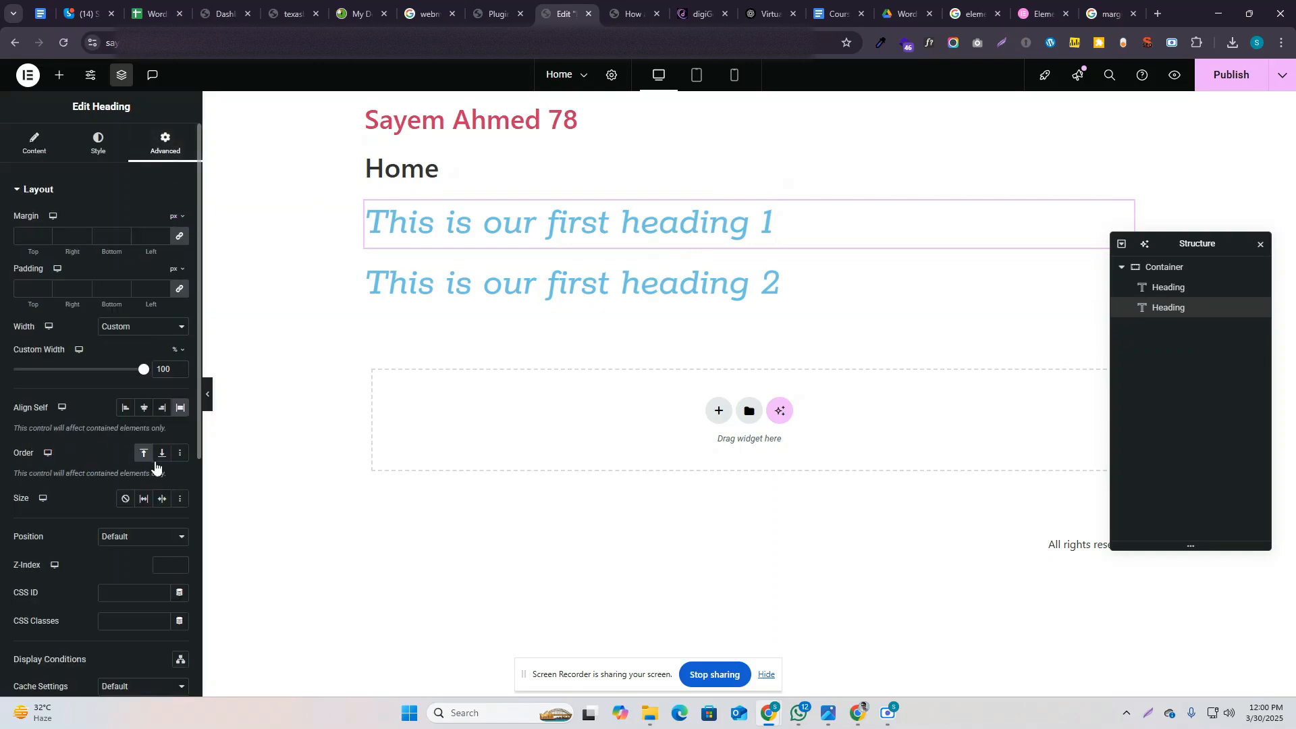
left_click(144, 454)
left_click(162, 453)
left_click(145, 453)
left_click(162, 453)
Step: Set heading 1's position to Absolute and review its orientation and offset settings alongside the container's layout settings
scroll(166, 473, "down", 1)
scroll(166, 472, "down", 2)
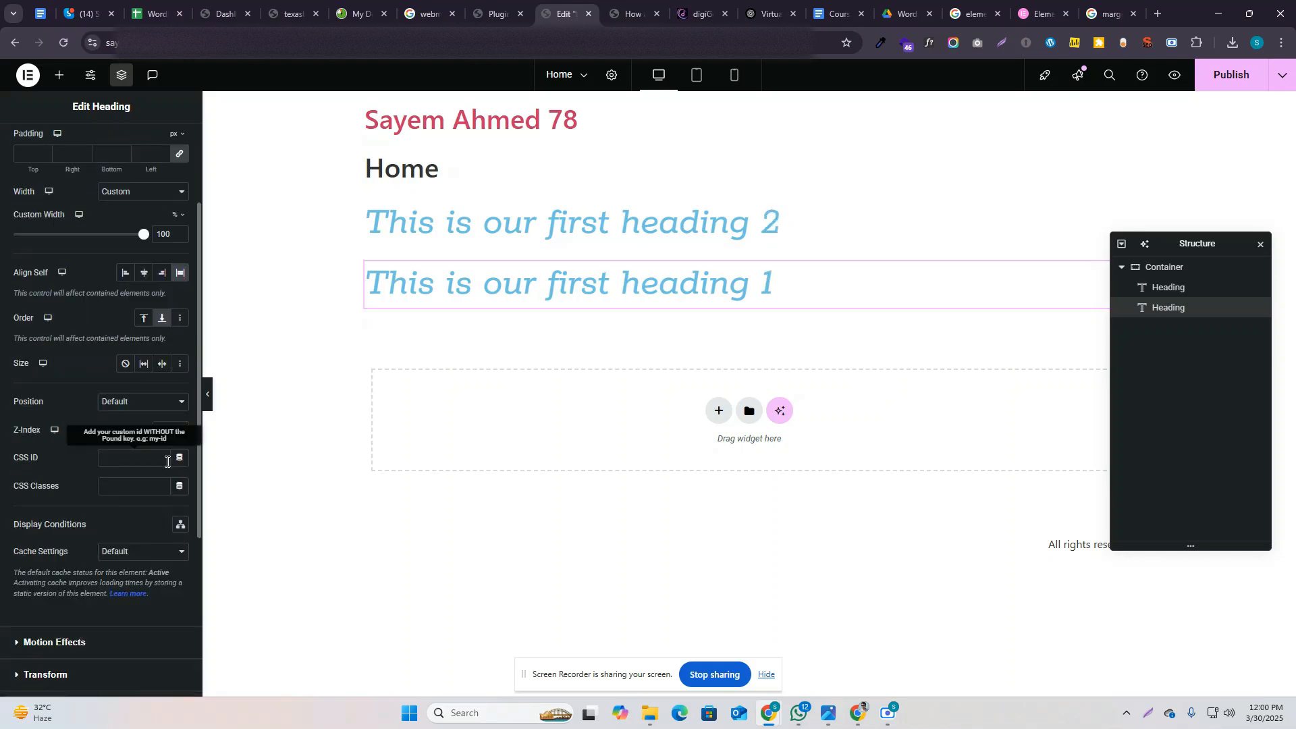
left_click(134, 339)
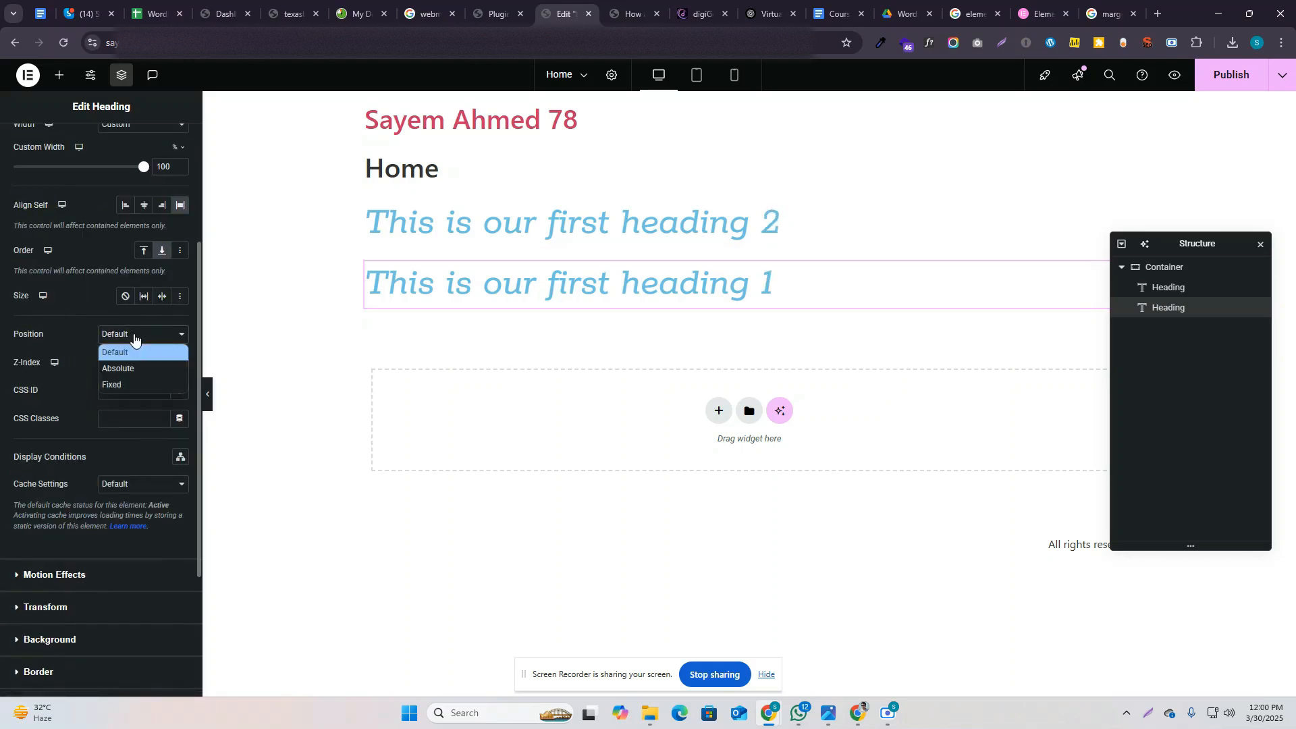
left_click(161, 366)
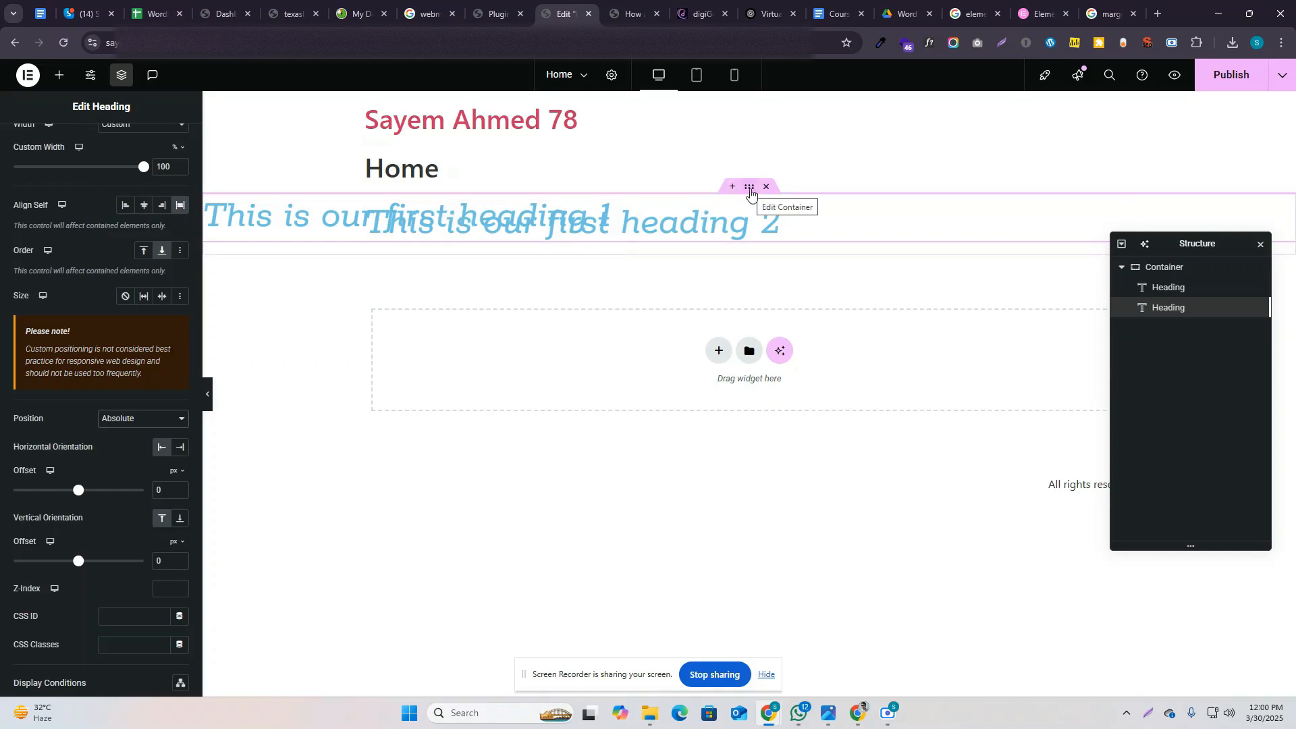
left_click(749, 190)
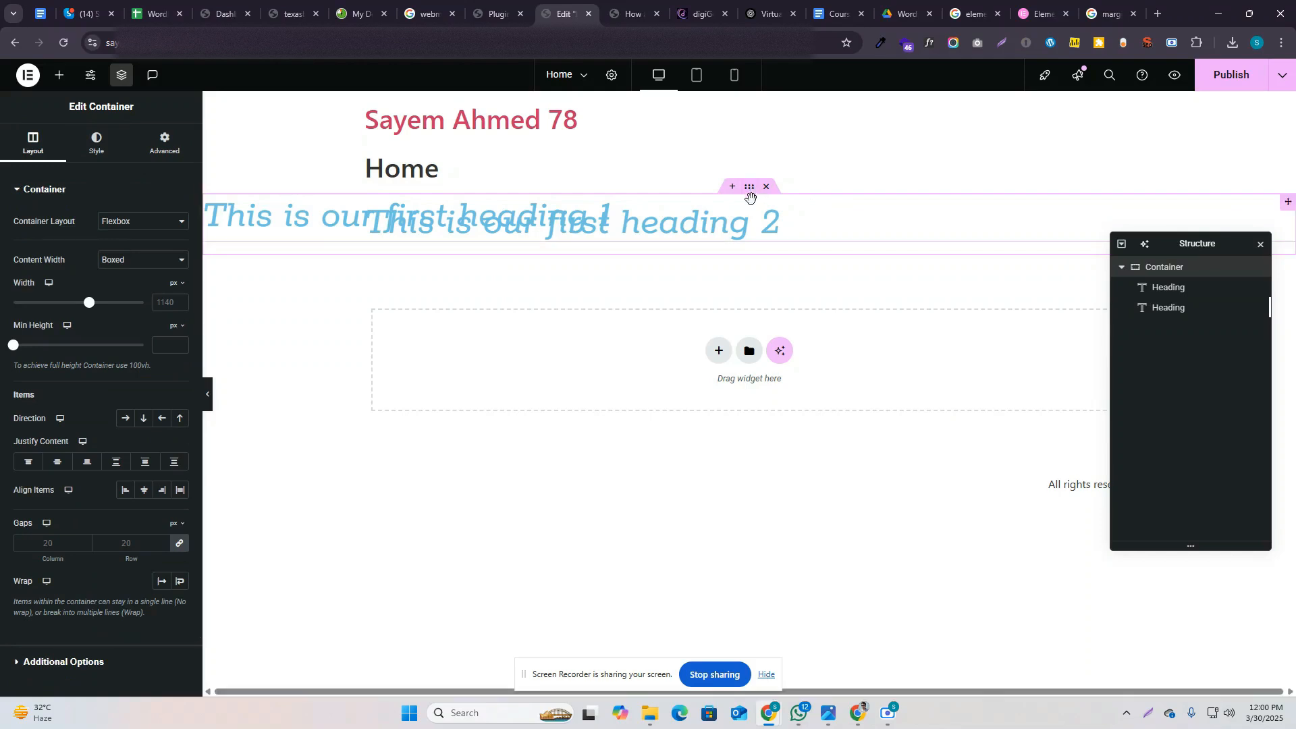
left_click(528, 228)
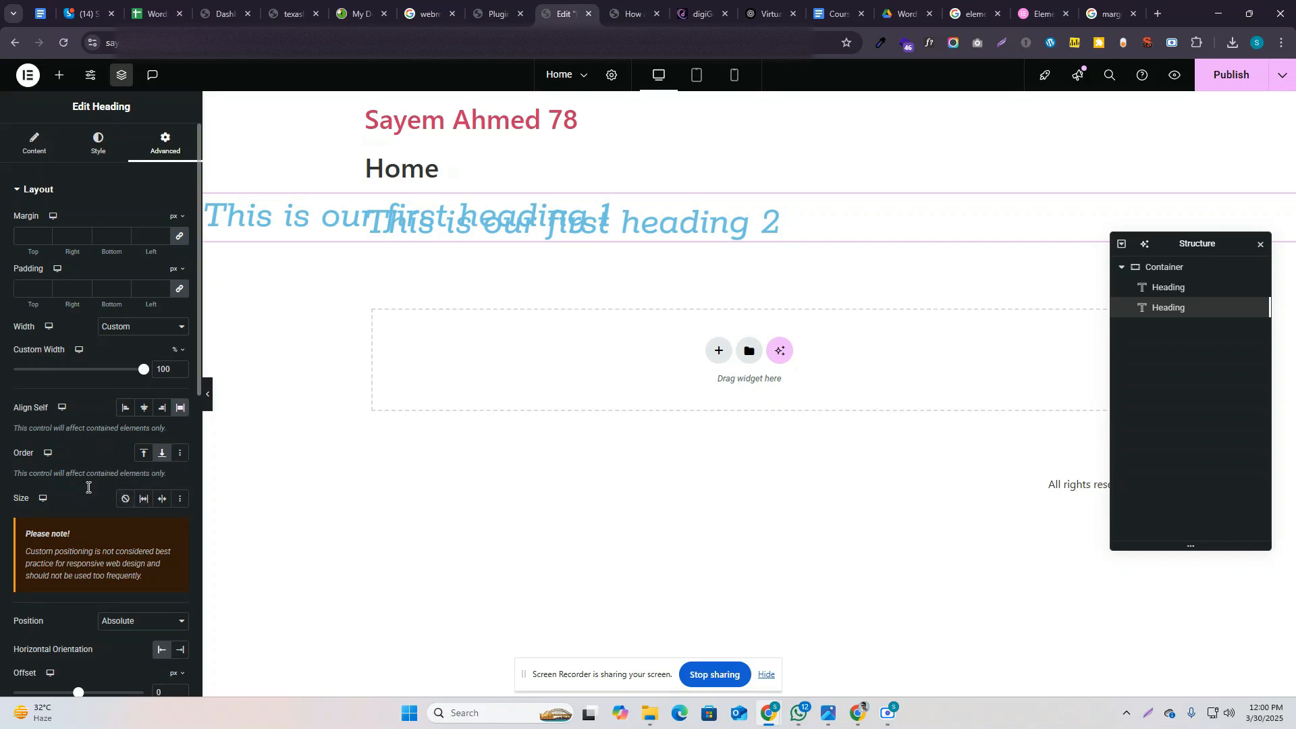
scroll(88, 486, "down", 2)
scroll(143, 544, "down", 3)
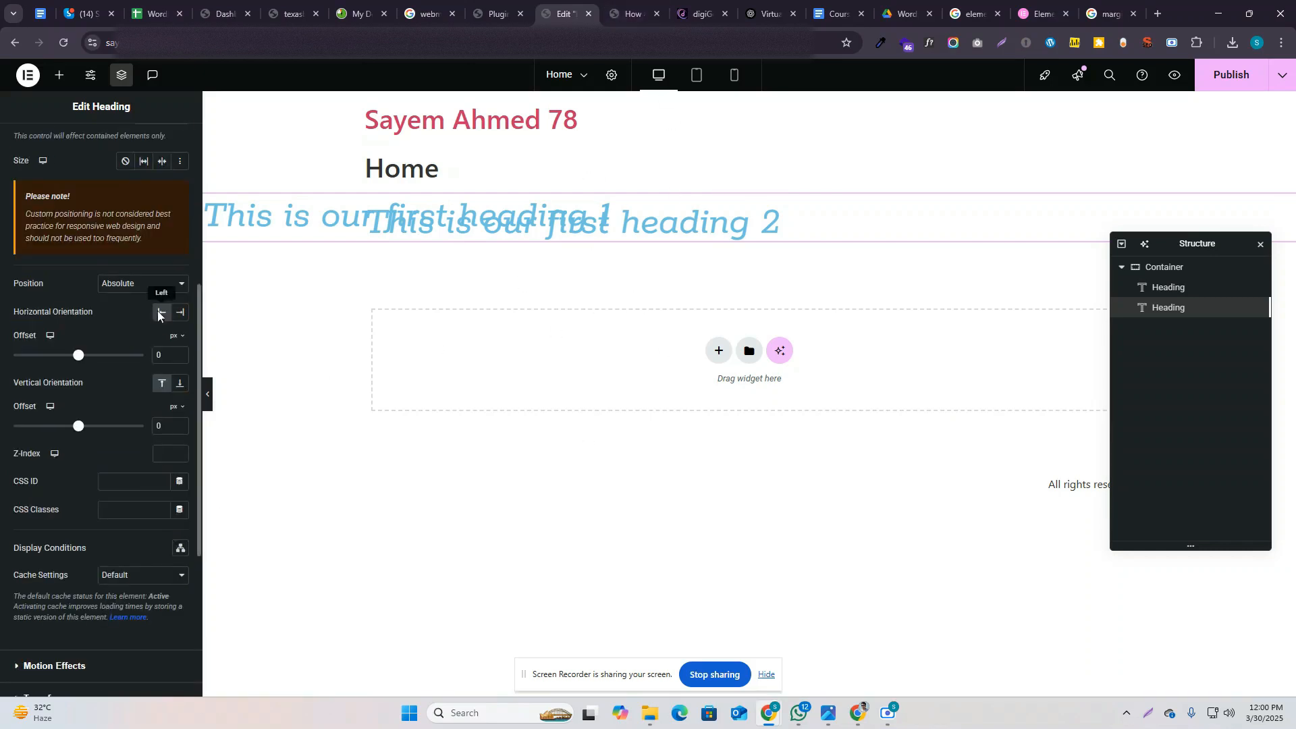
scroll(157, 320, "up", 3)
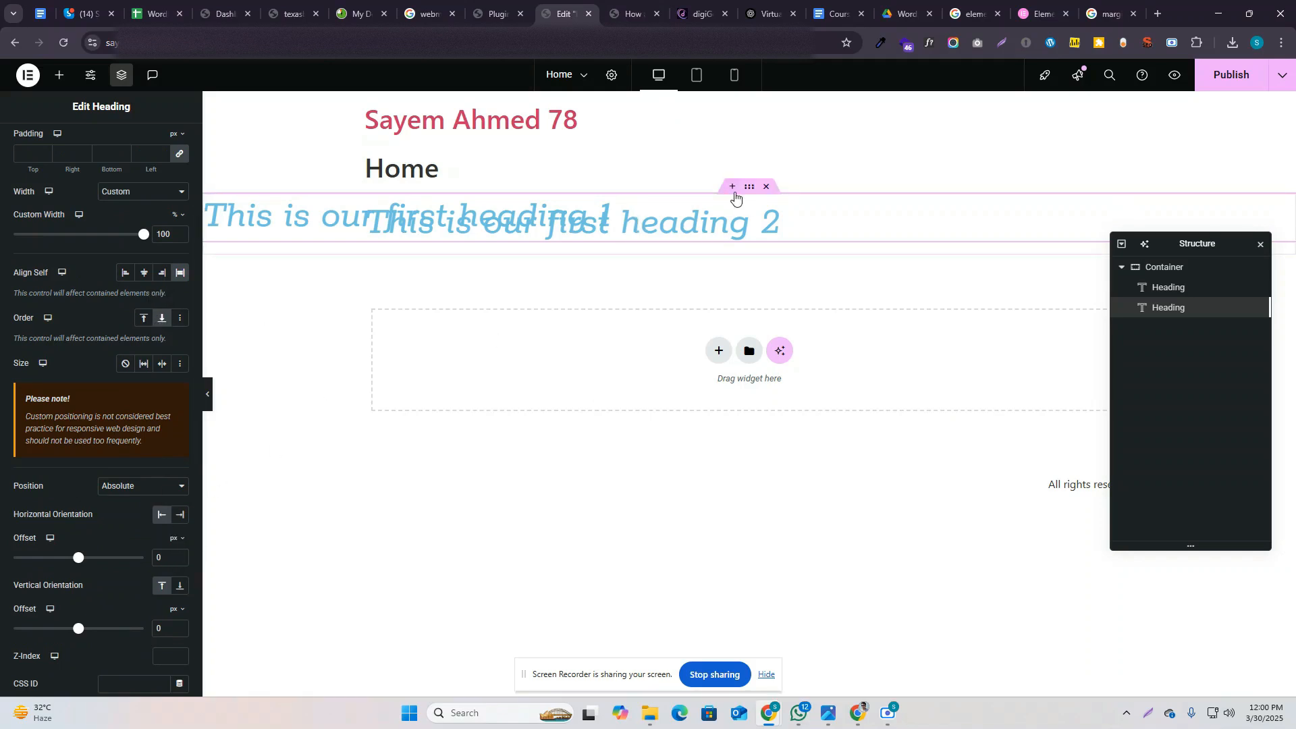
Step: Set the container's minimum height to 238 px and look through its style and advanced settings
left_click(749, 189)
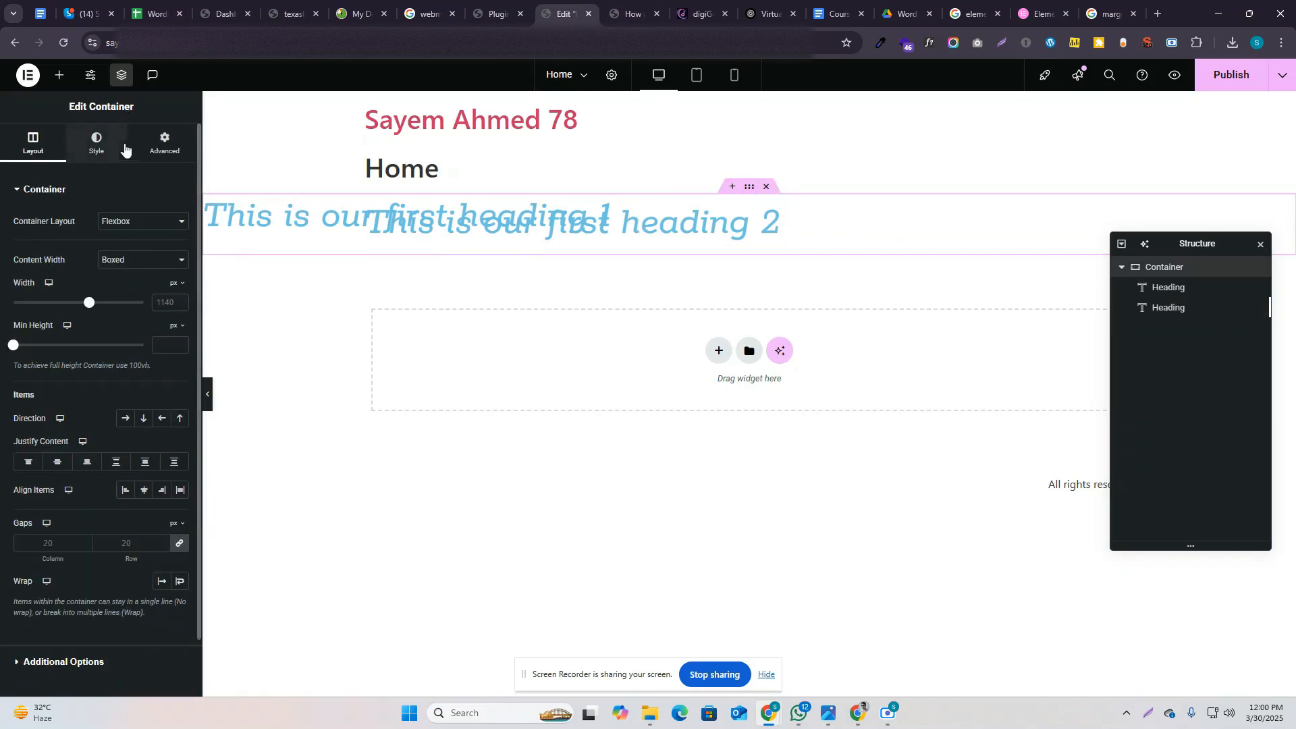
left_click(98, 141)
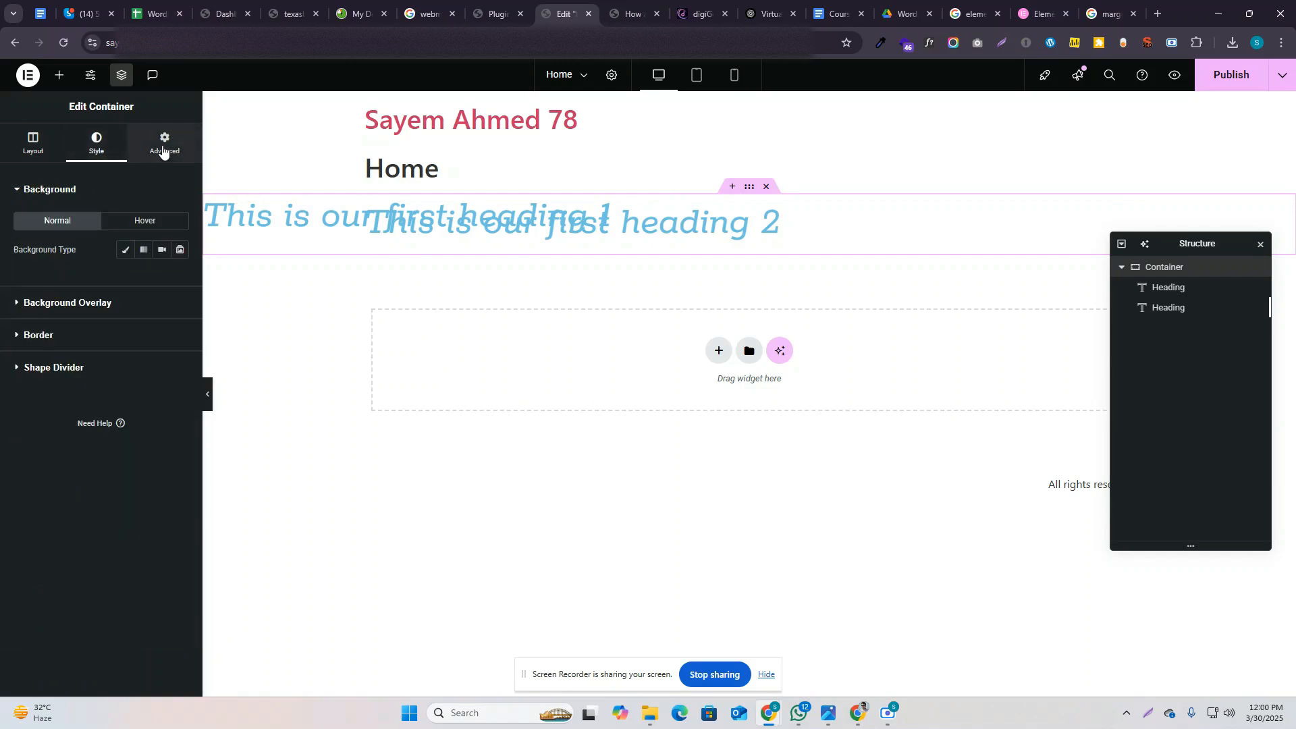
left_click(163, 144)
left_click(34, 143)
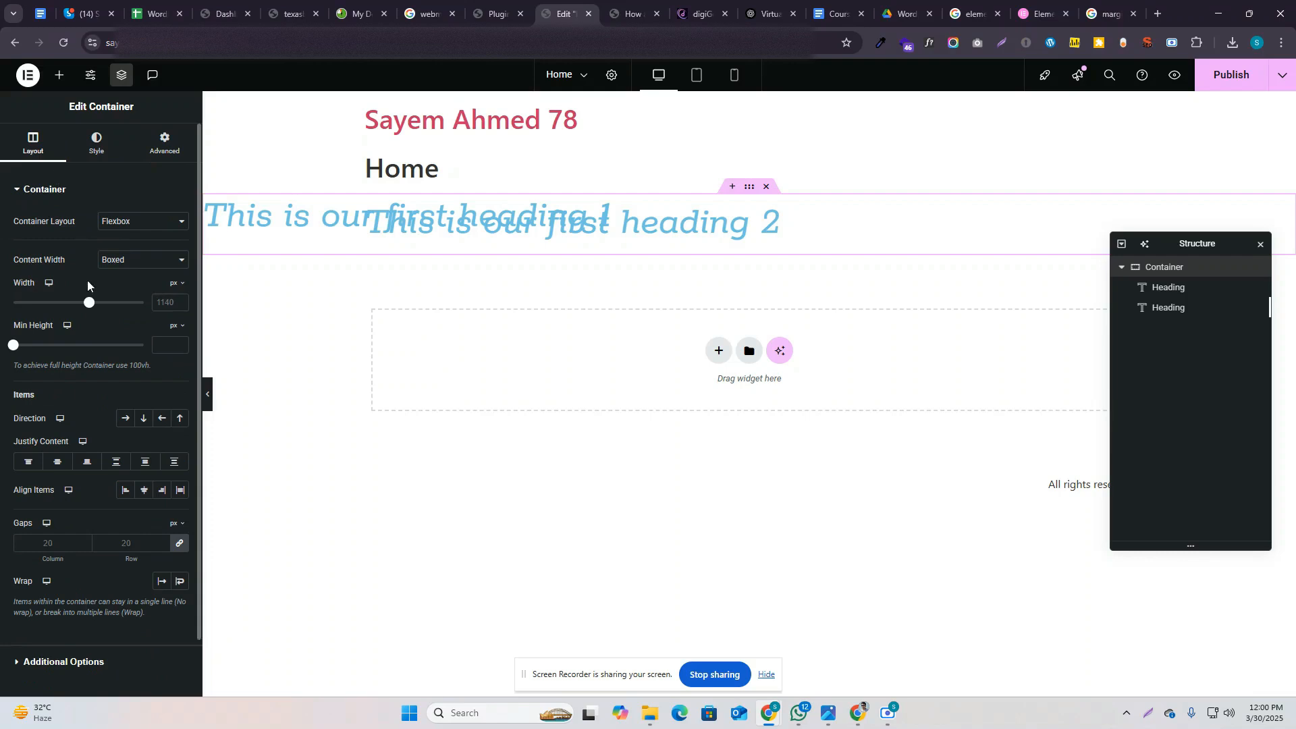
mouse_move(10, 348)
left_mouse_down()
mouse_move(47, 345)
mouse_move(35, 345)
left_mouse_up()
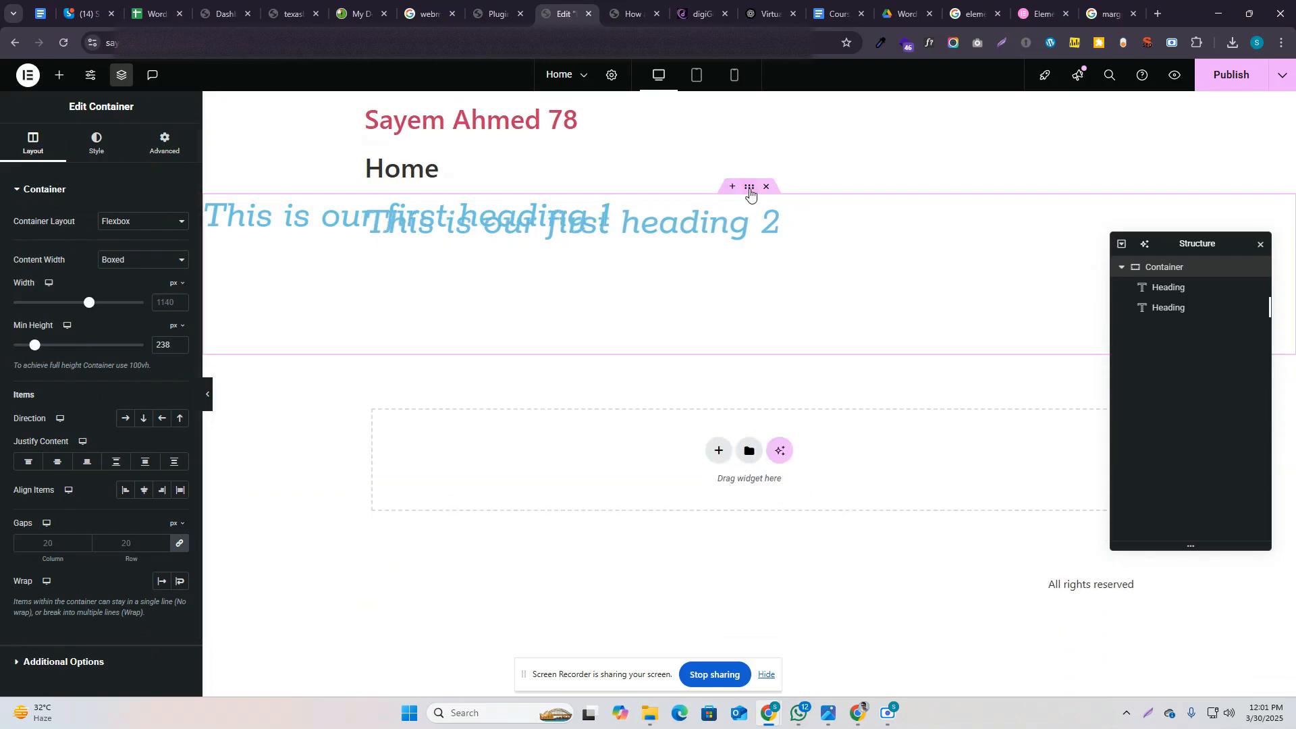
left_click(165, 140)
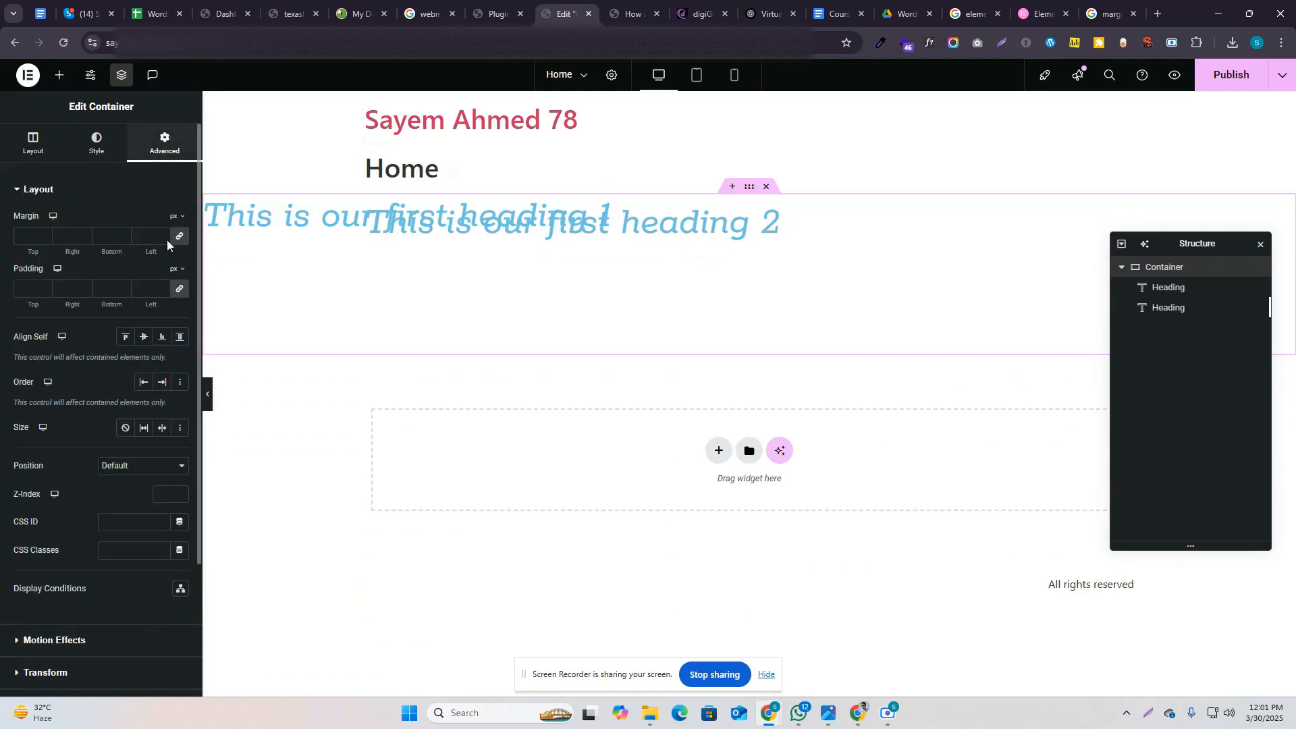
Step: Compare the position settings of both headings and return heading 1's position to Default
left_click(1166, 291)
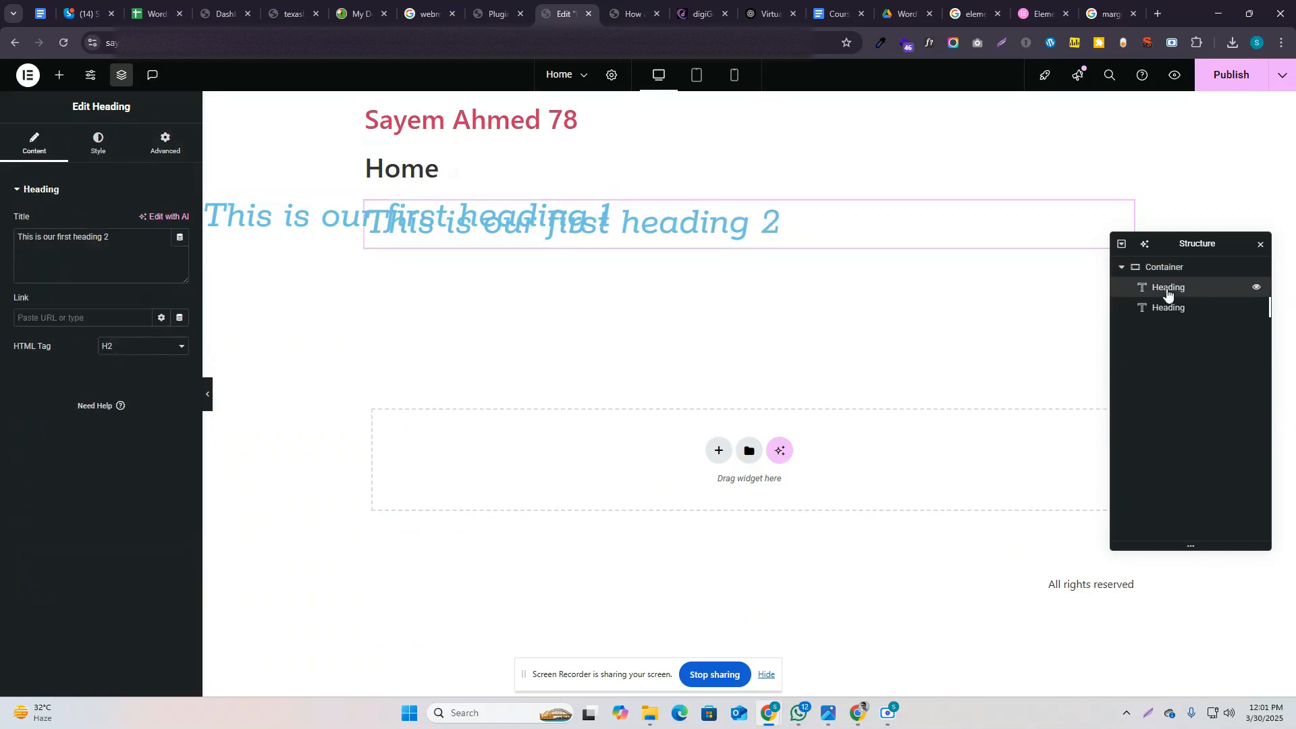
left_click(164, 141)
scroll(81, 465, "down", 5)
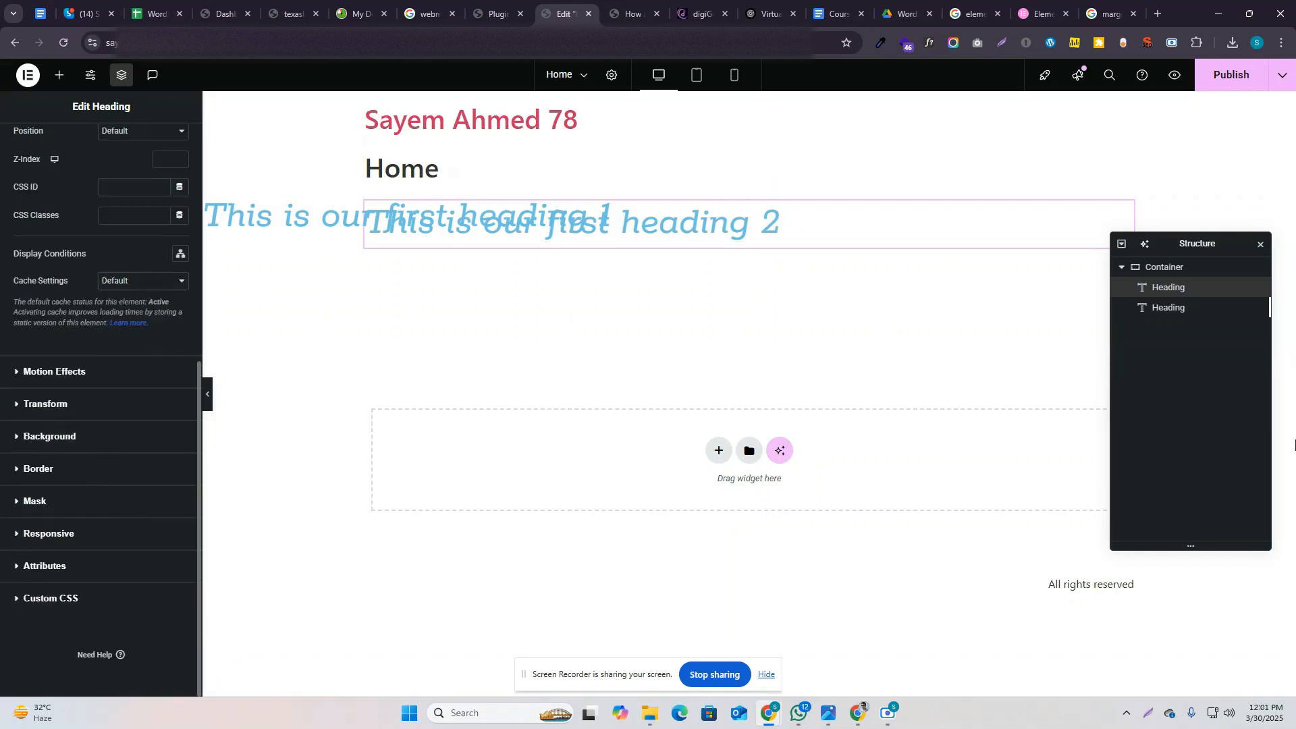
left_click(1169, 311)
scroll(90, 442, "down", 4)
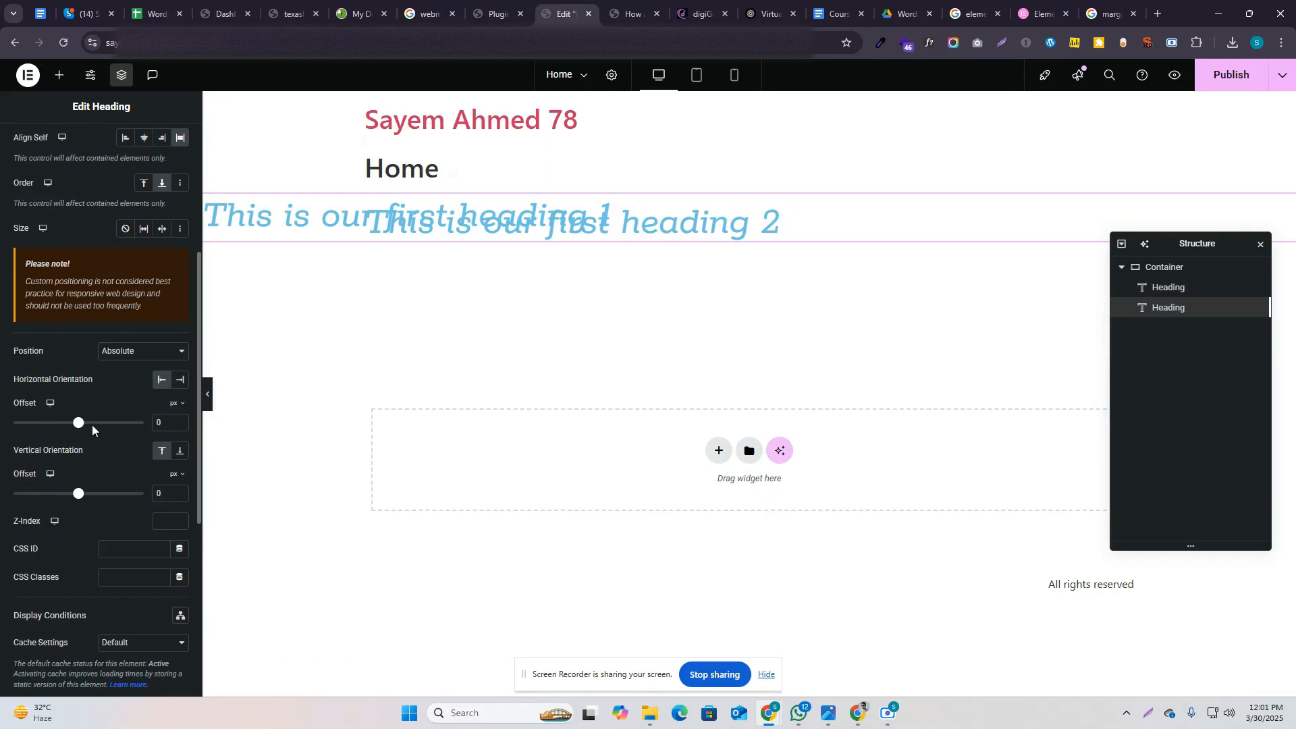
left_click(128, 354)
left_click(139, 370)
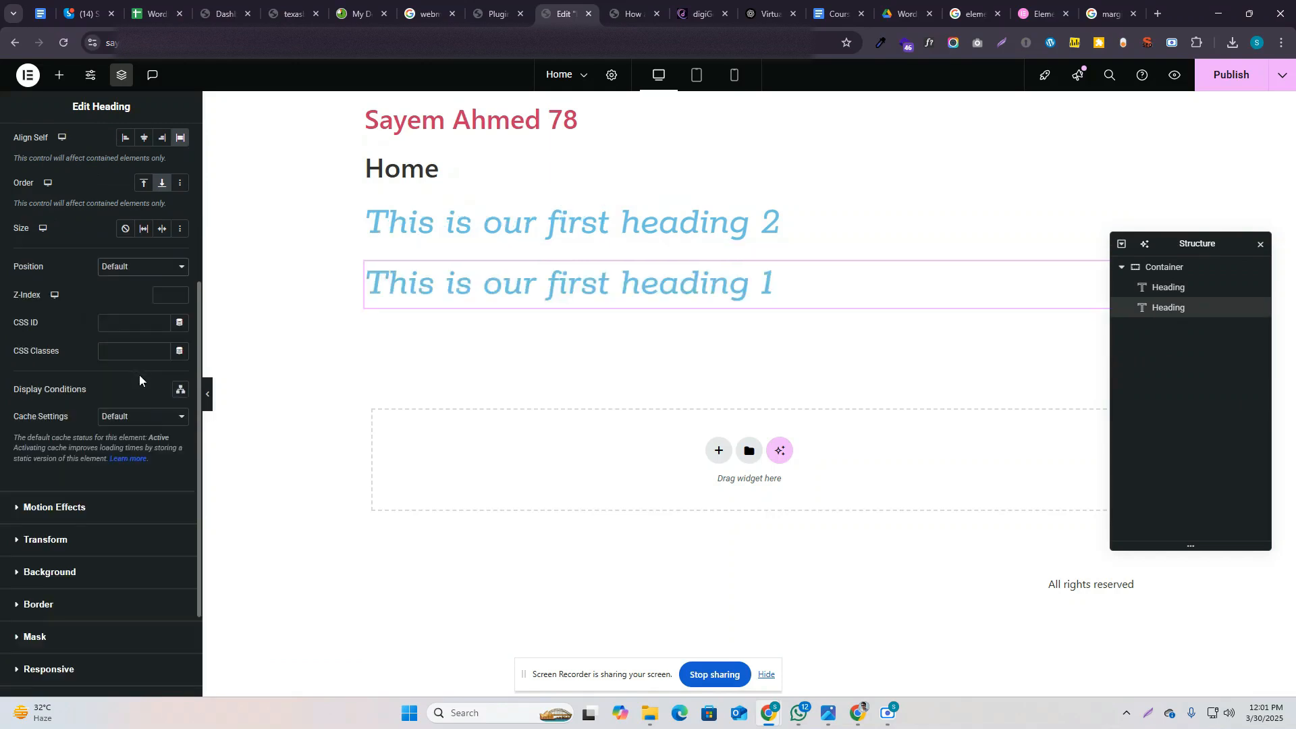
scroll(131, 381, "down", 2)
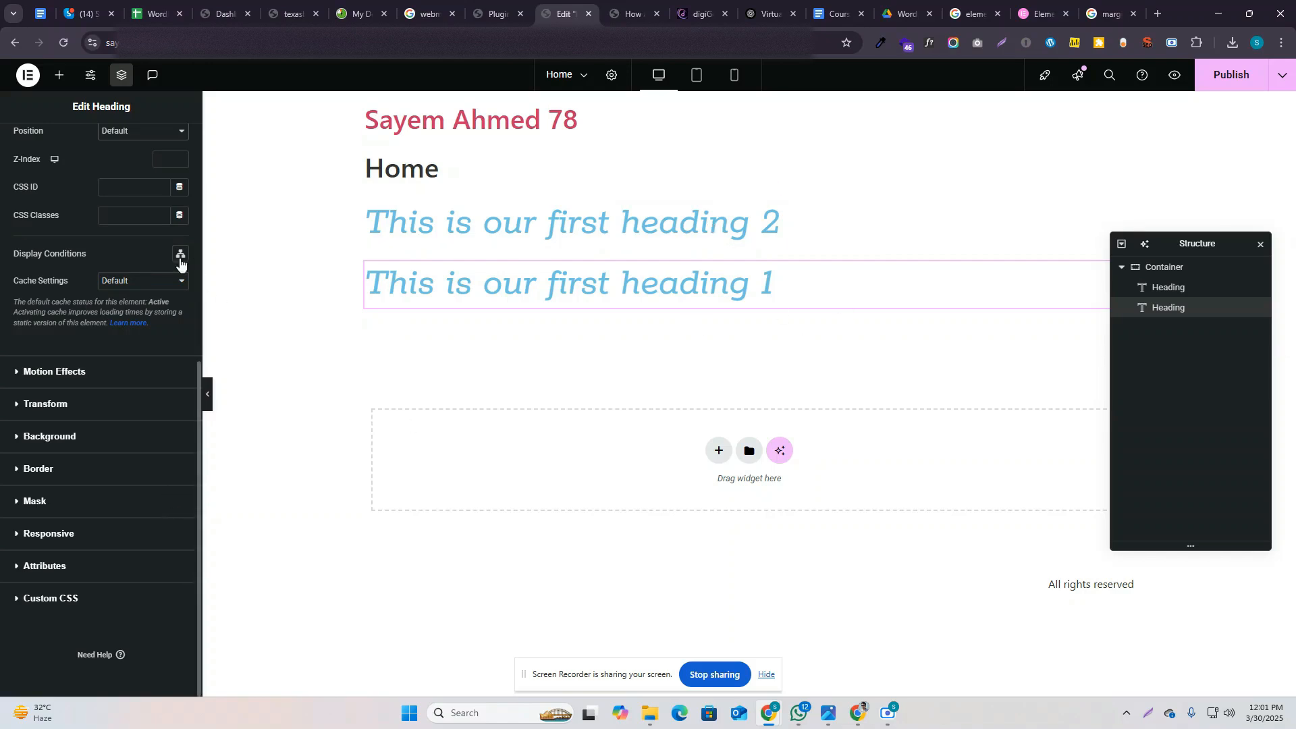
scroll(182, 222, "up", 5)
scroll(92, 337, "down", 5)
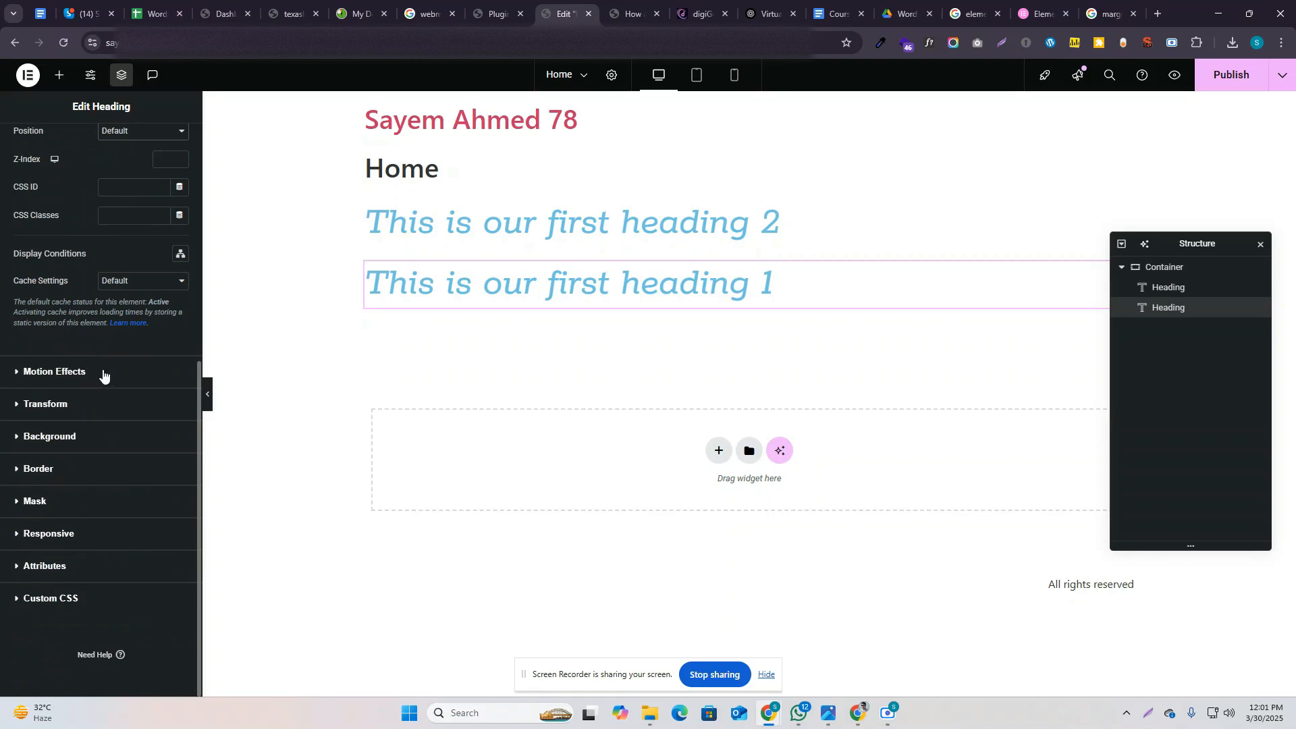
scroll(124, 294, "up", 2)
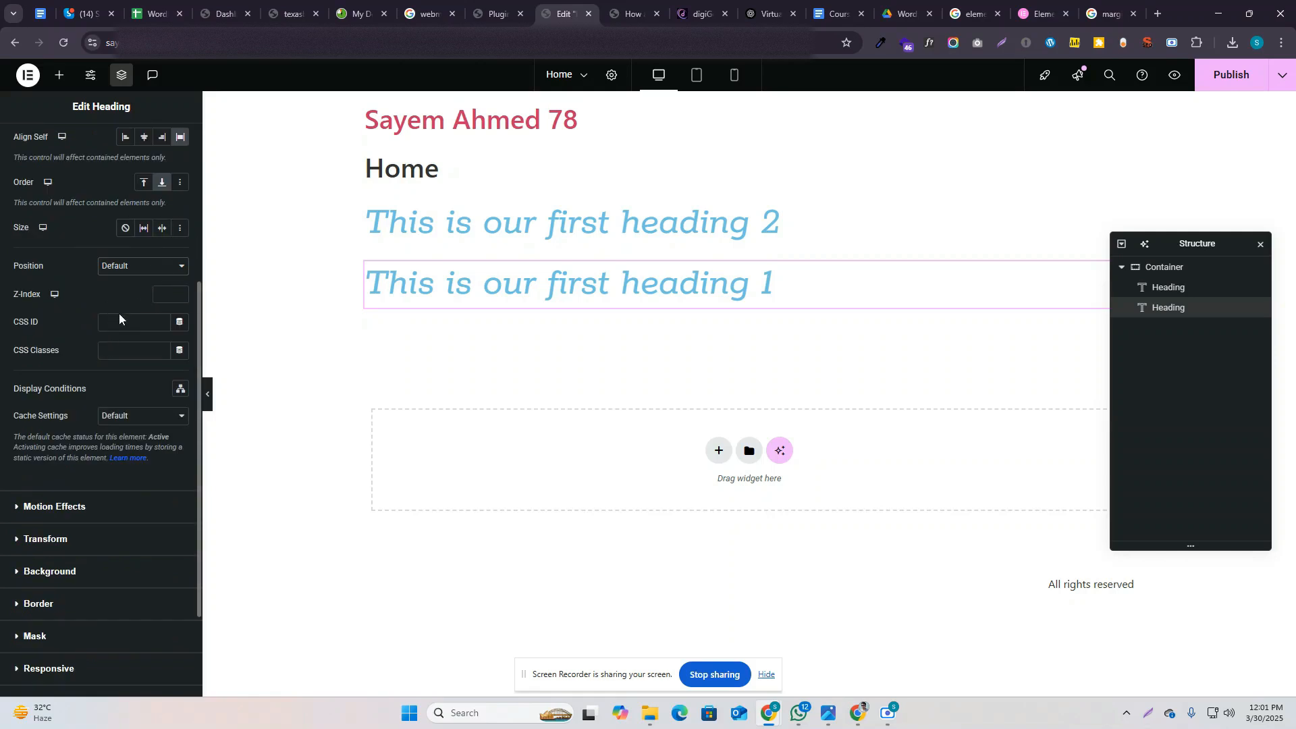
left_click(123, 350)
type("Travel accessories")
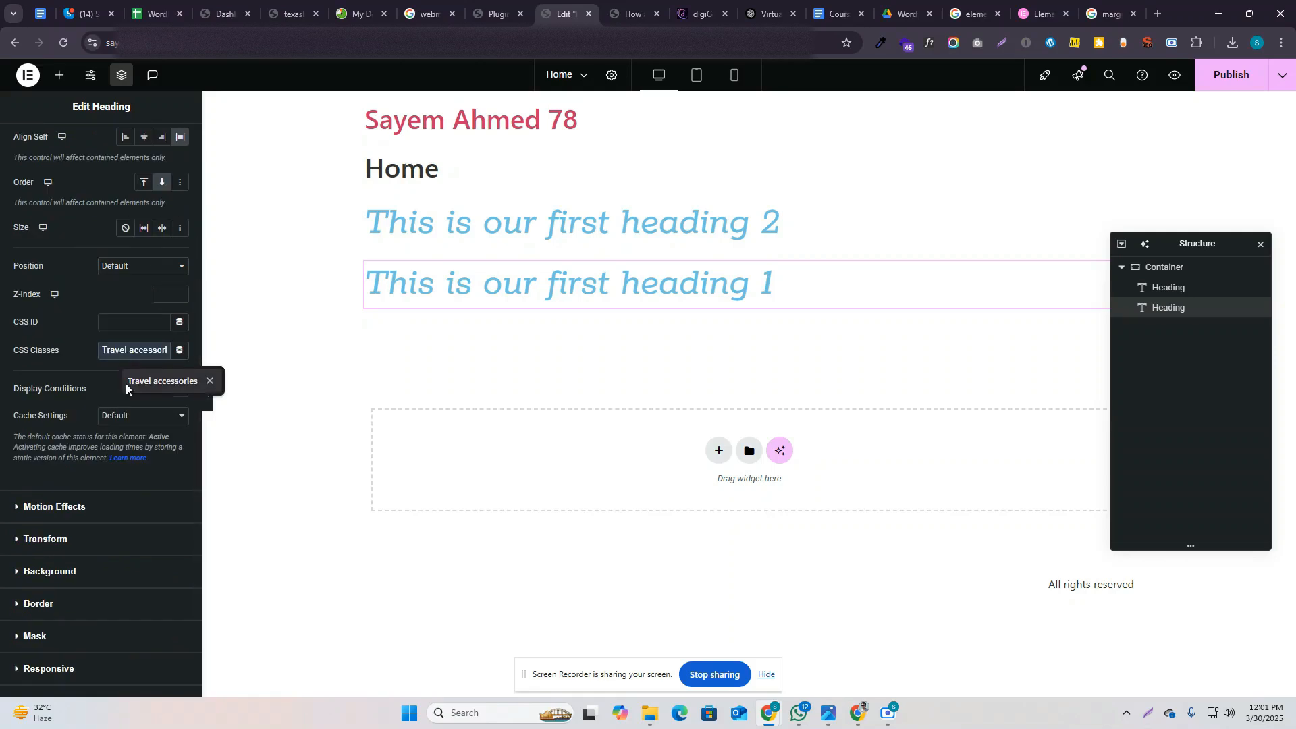
left_click(67, 358)
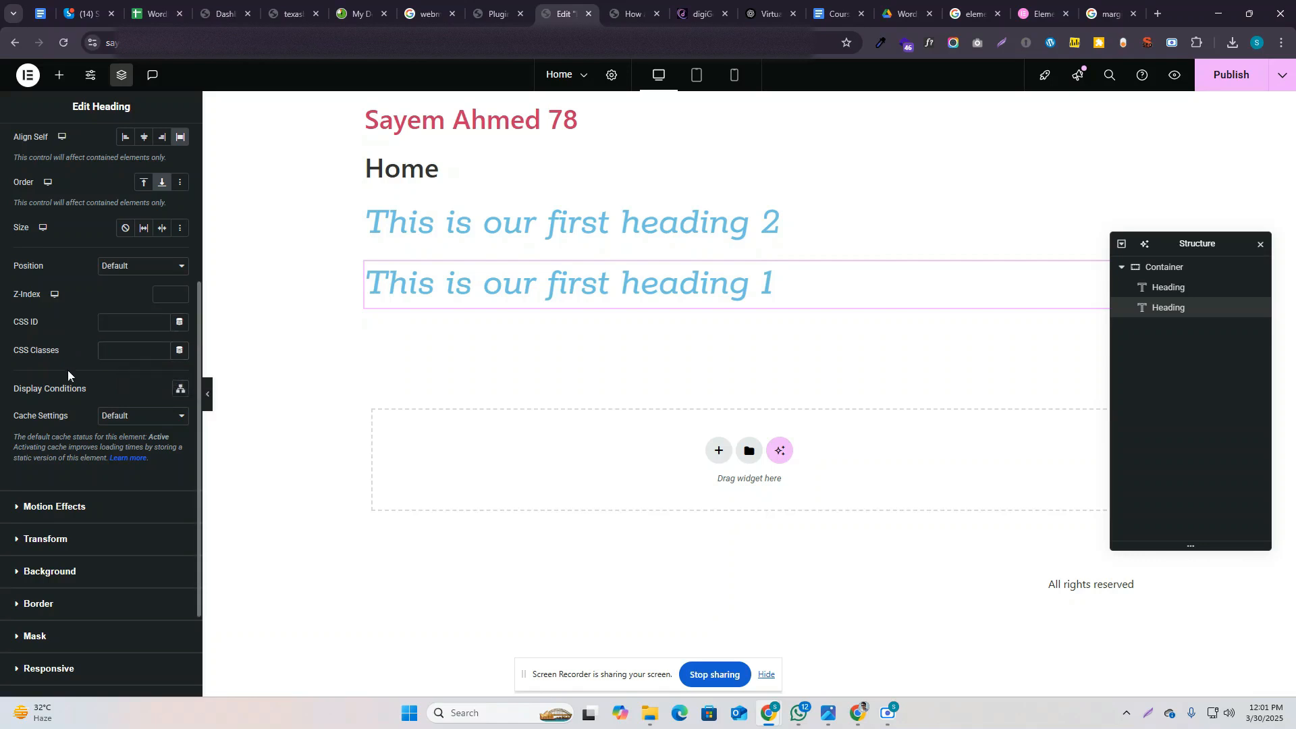
Step: Try the Fade In entrance animation on heading 1 in its motion effects, and switch it to Fade In Left
scroll(68, 358, "down", 2)
left_click(103, 369)
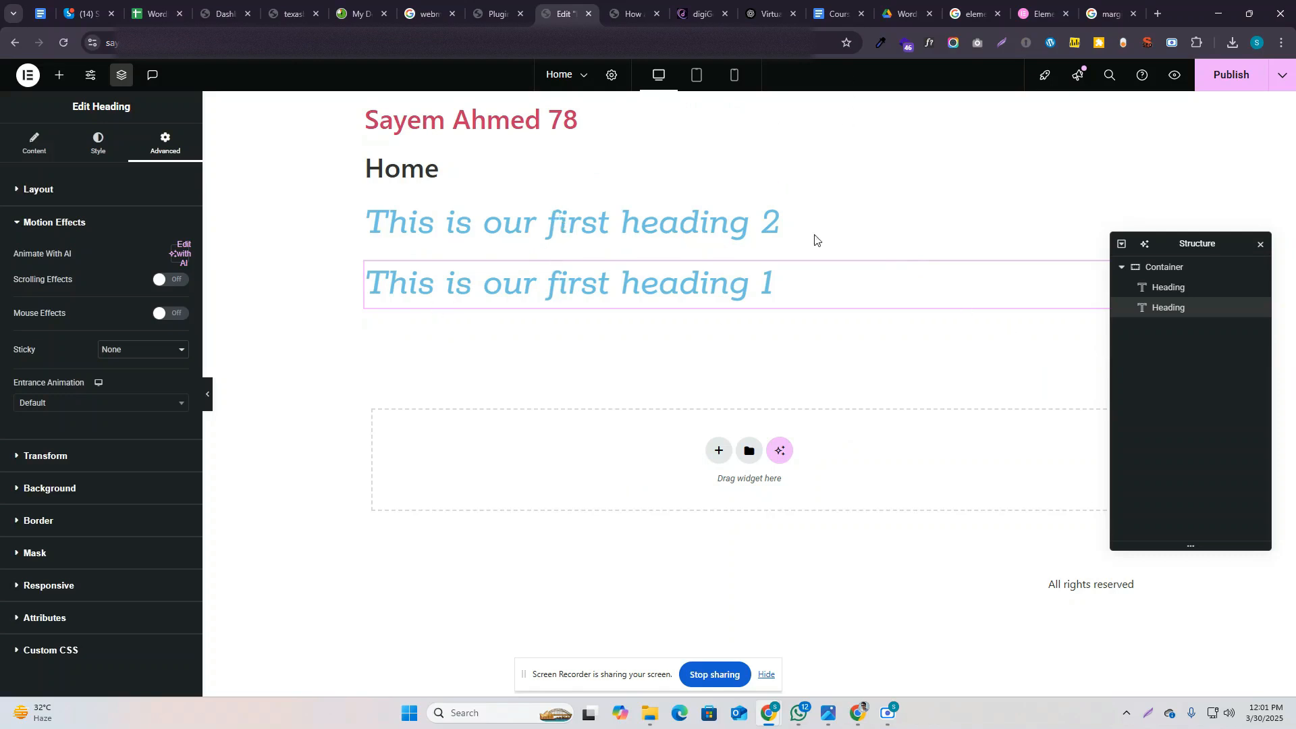
left_click(99, 406)
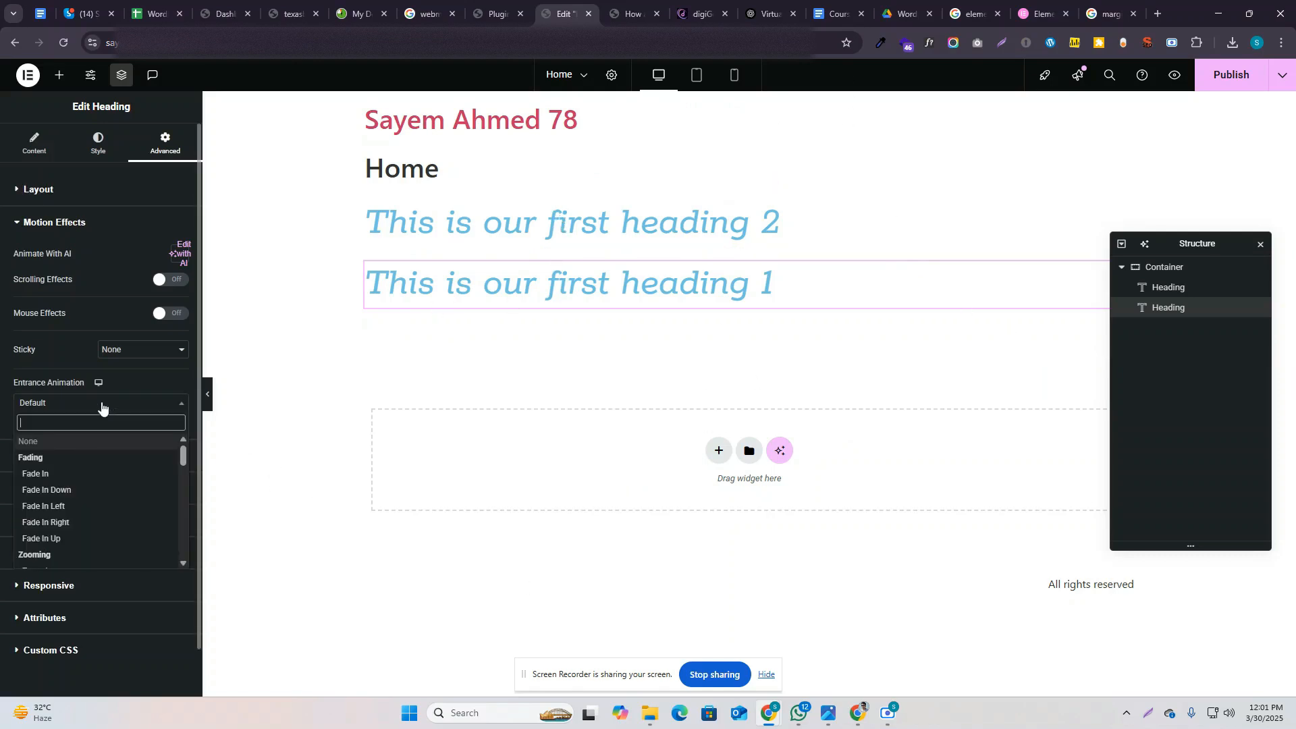
left_click(50, 474)
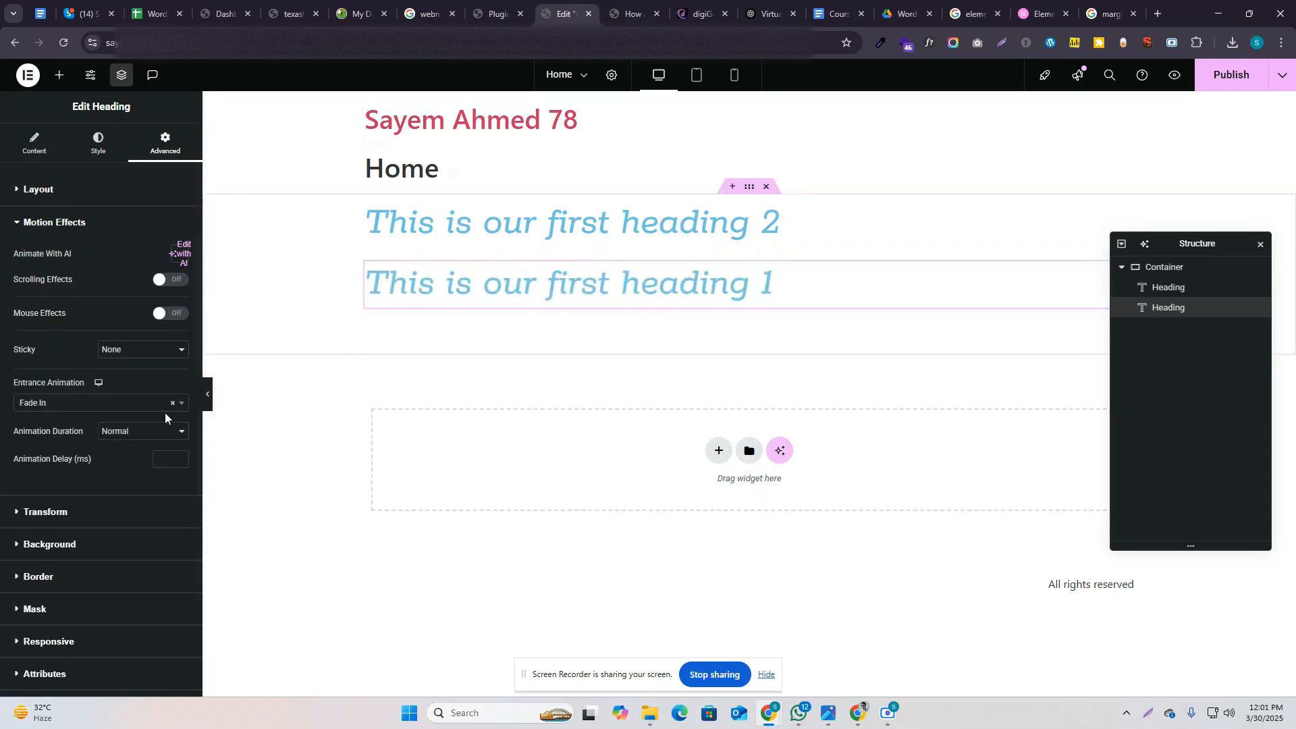
left_click(89, 412)
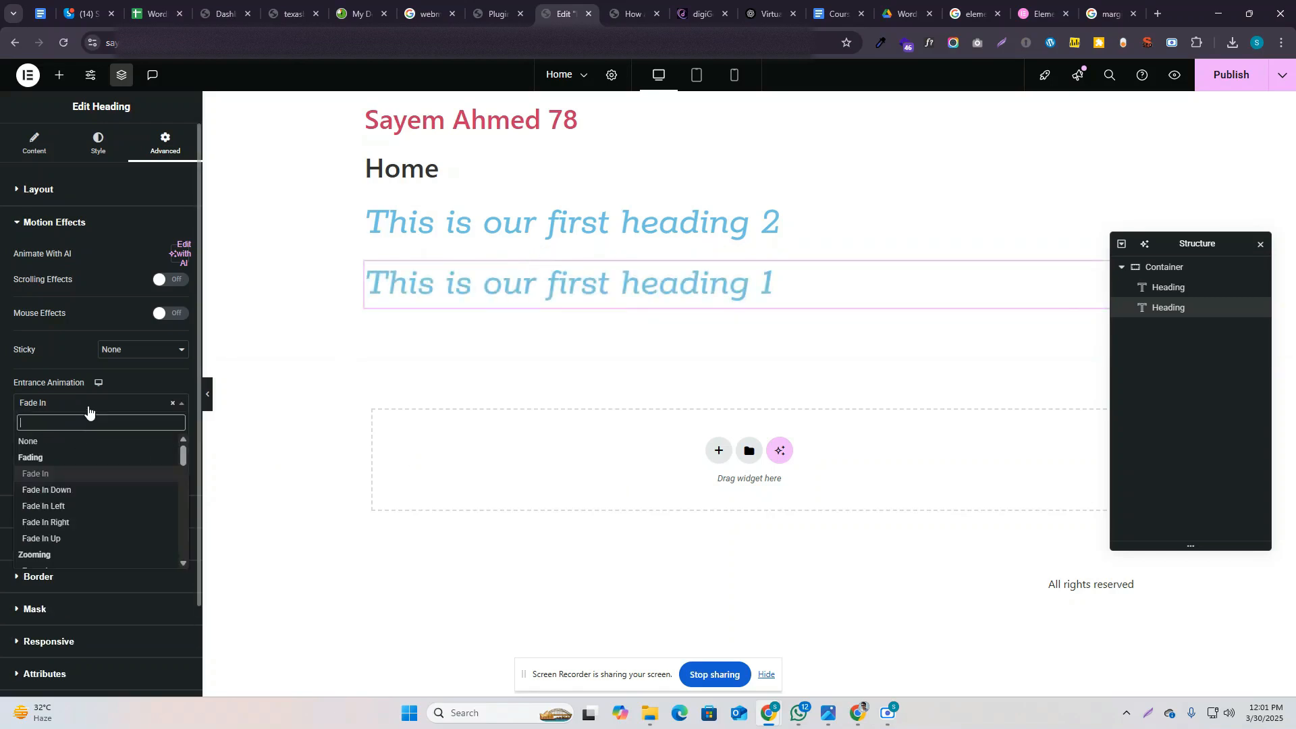
left_click(92, 506)
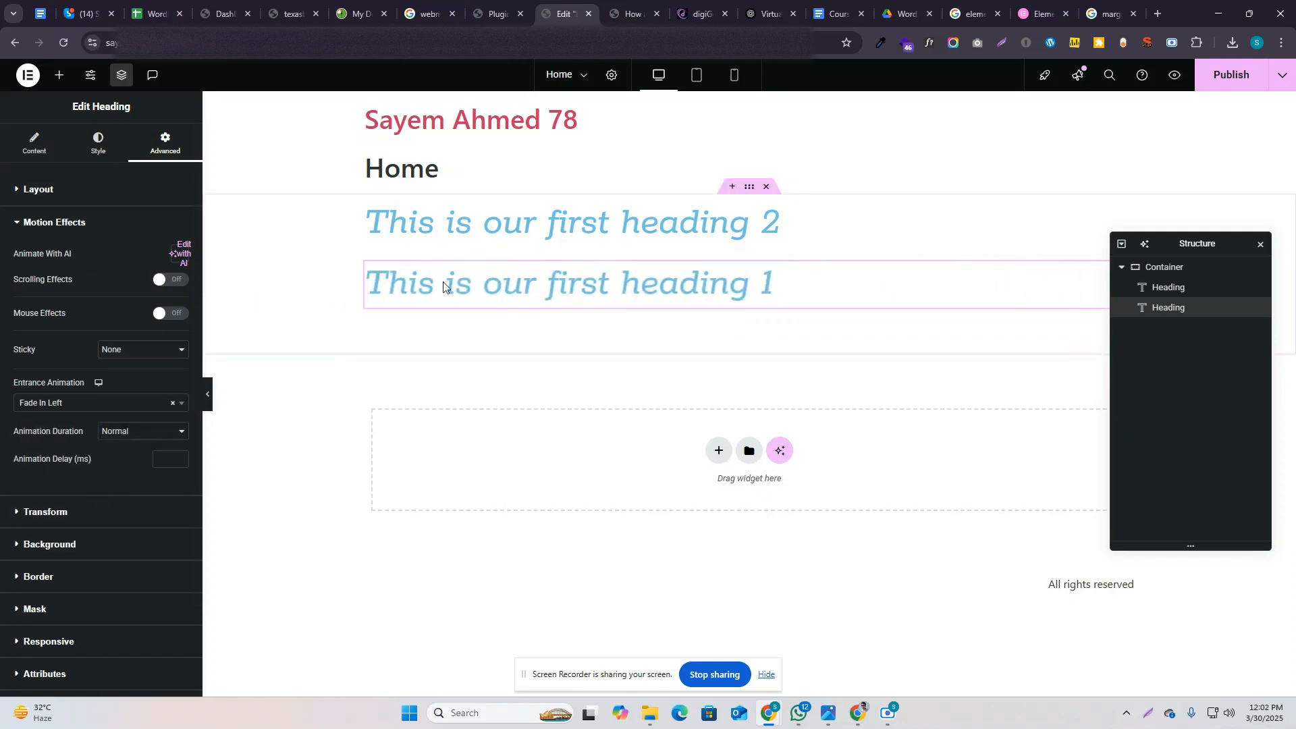
Step: Publish the Home page, preview heading 1's entrance animation on the live page and return to the editor
left_click(1224, 79)
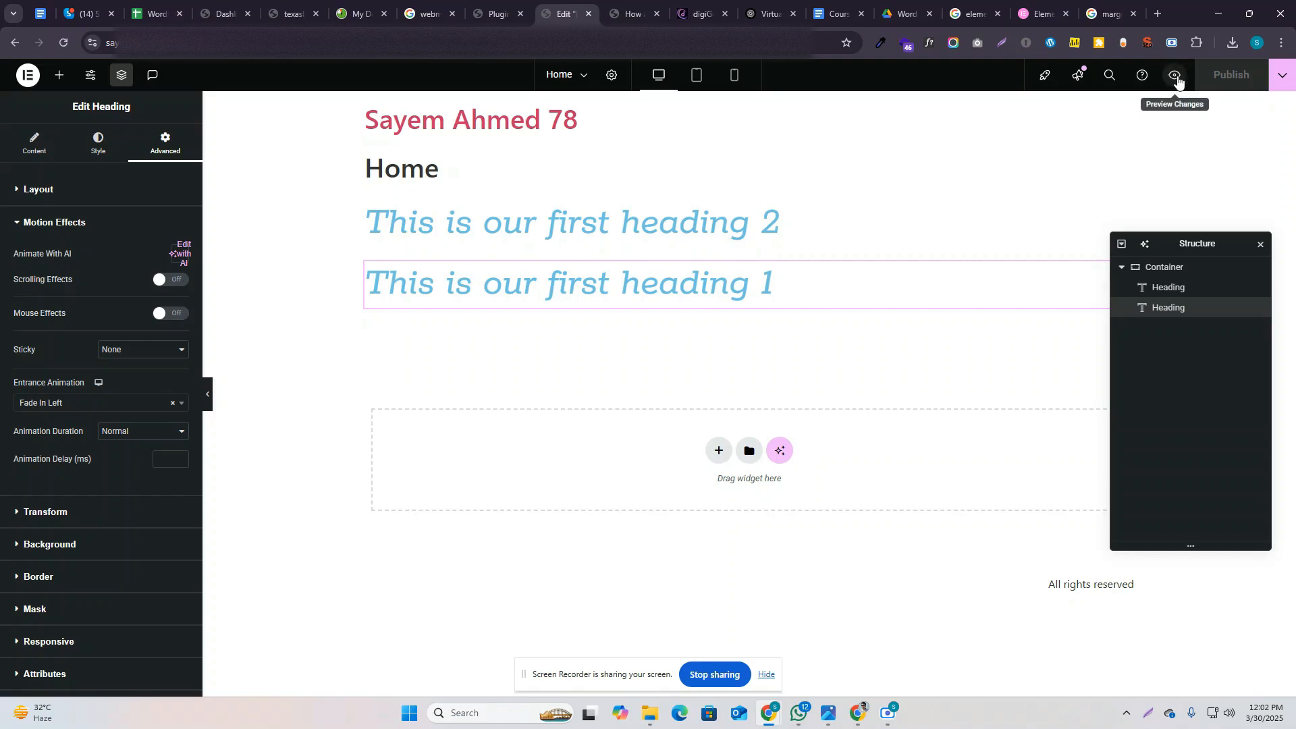
left_click(1176, 78)
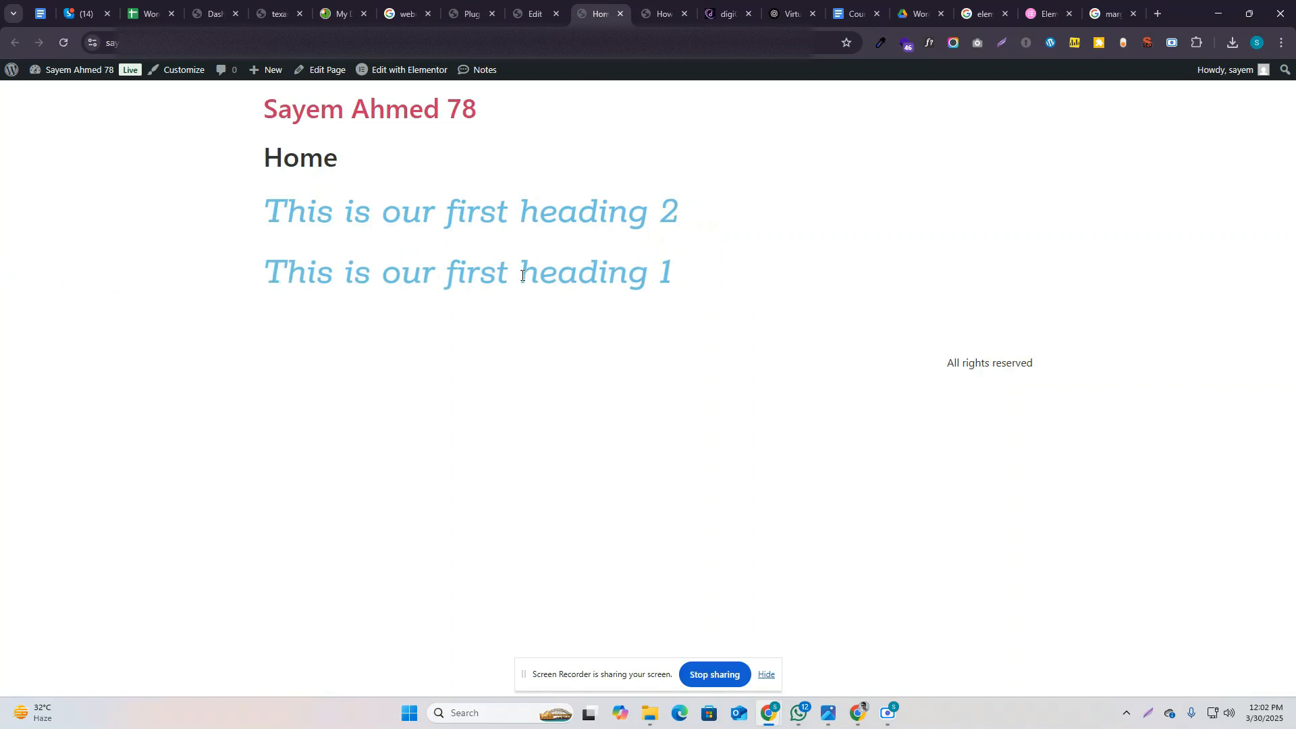
left_click(533, 14)
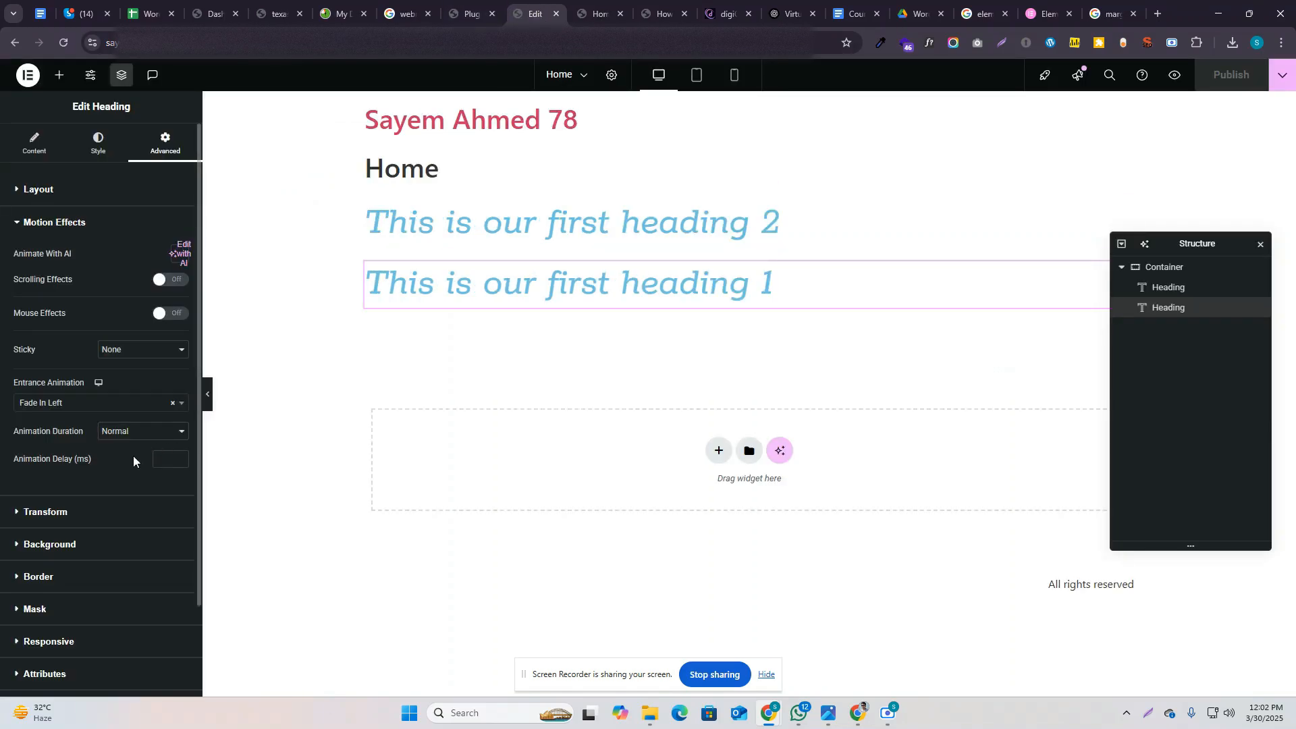
Step: Set heading 1's entrance animation to Zoom In and publish the updated page
left_click(108, 408)
scroll(101, 530, "down", 2)
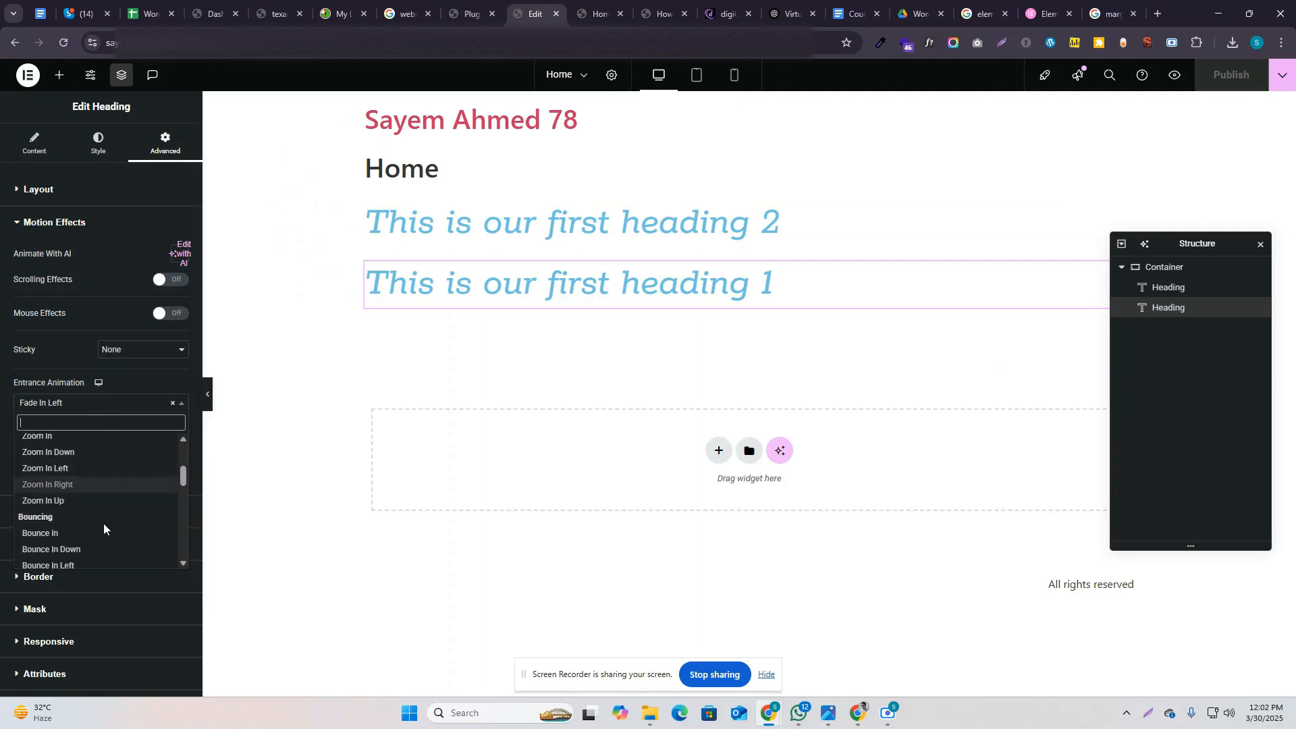
left_click(84, 438)
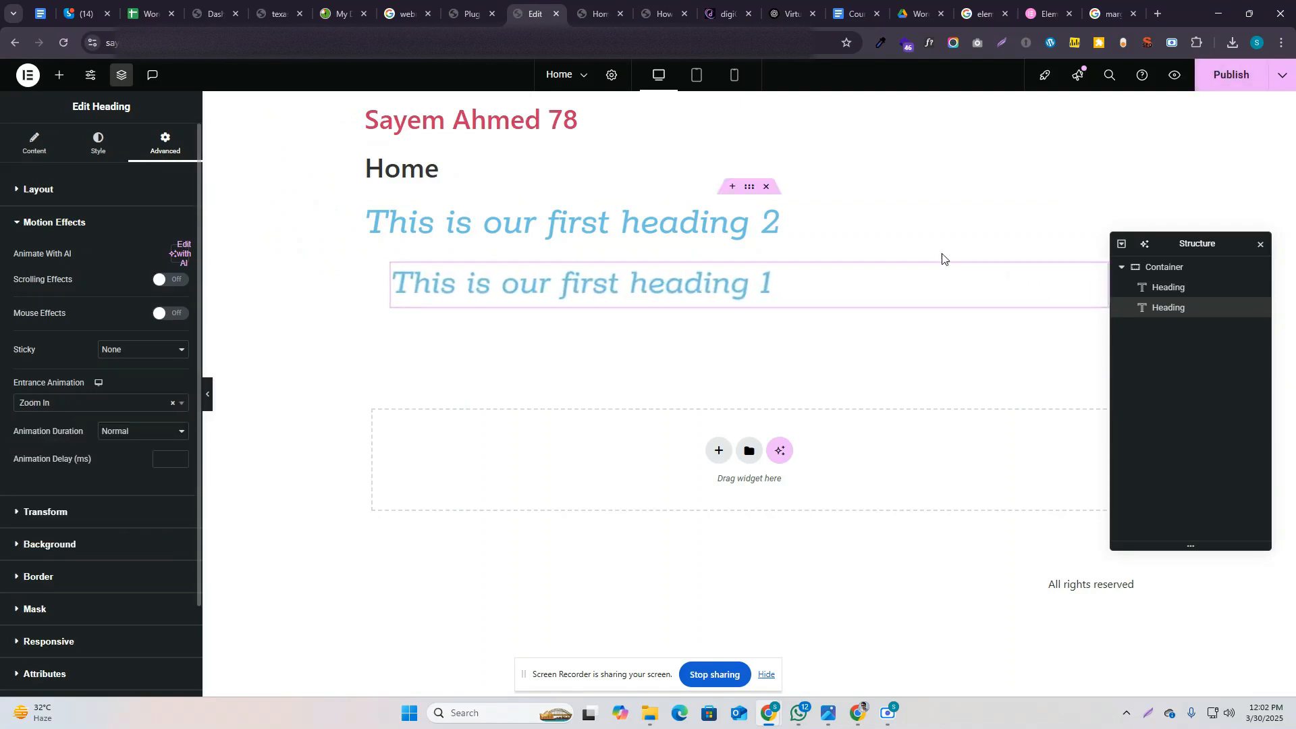
left_click(1217, 87)
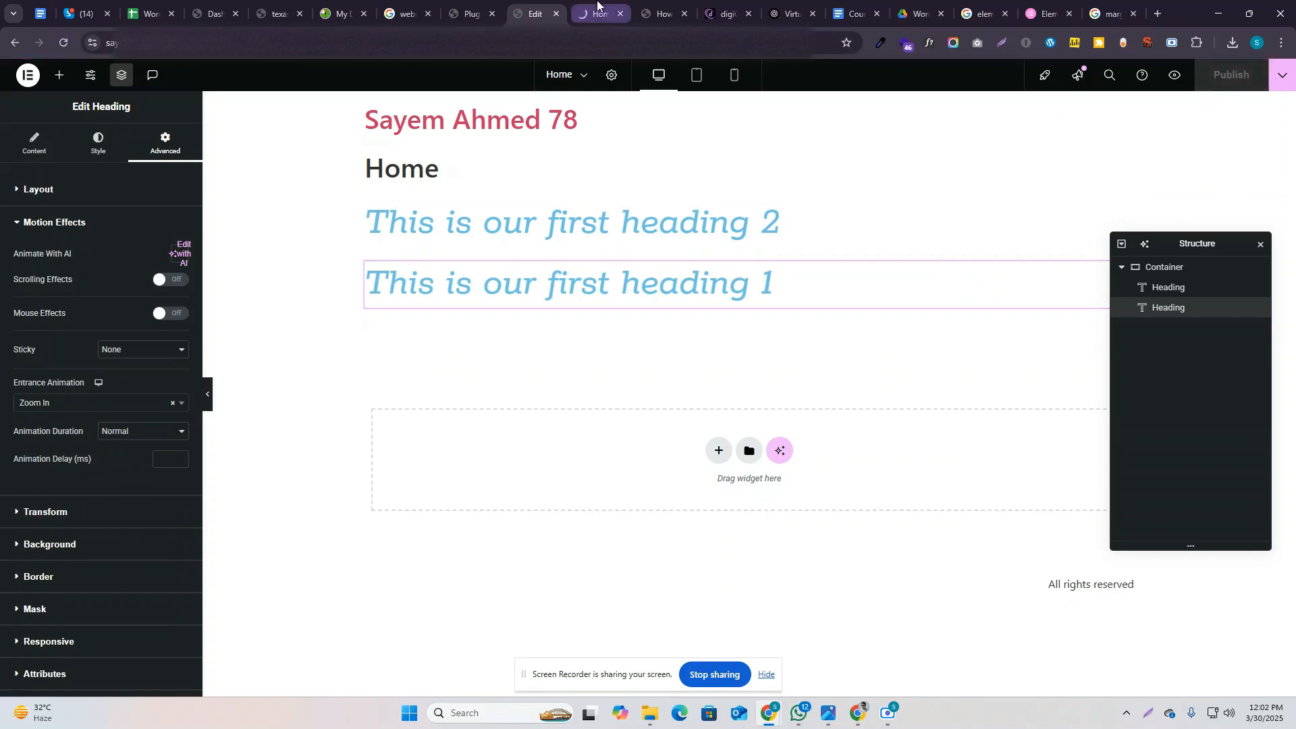
Step: Reload the published Home page to check the heading's entrance animation, and return to the page editor
left_click(596, 10)
key("ctrl+r")
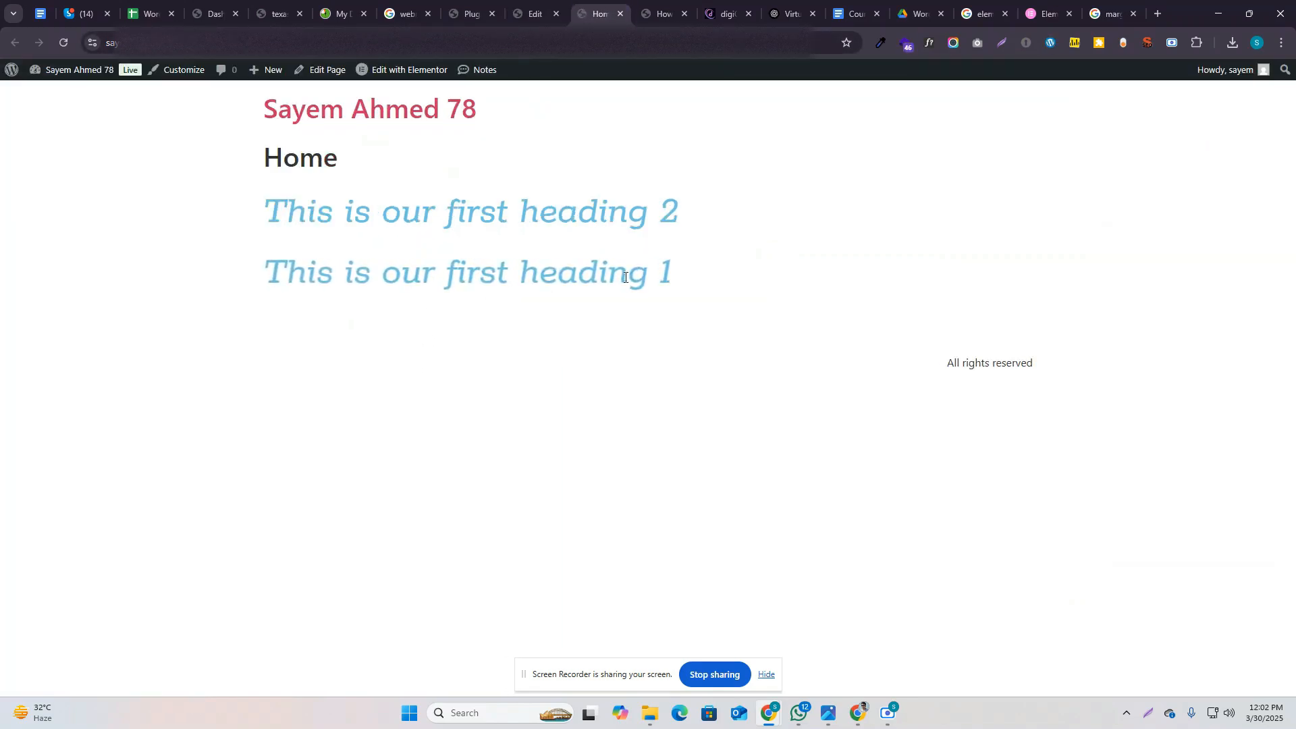
key("ctrl+shift+Tab")
Step: Browse the entrance animation choices for "This is our first heading 1" without changing the current one
left_click(83, 407)
scroll(107, 534, "down", 6)
scroll(115, 530, "up", 3)
scroll(115, 529, "up", 4)
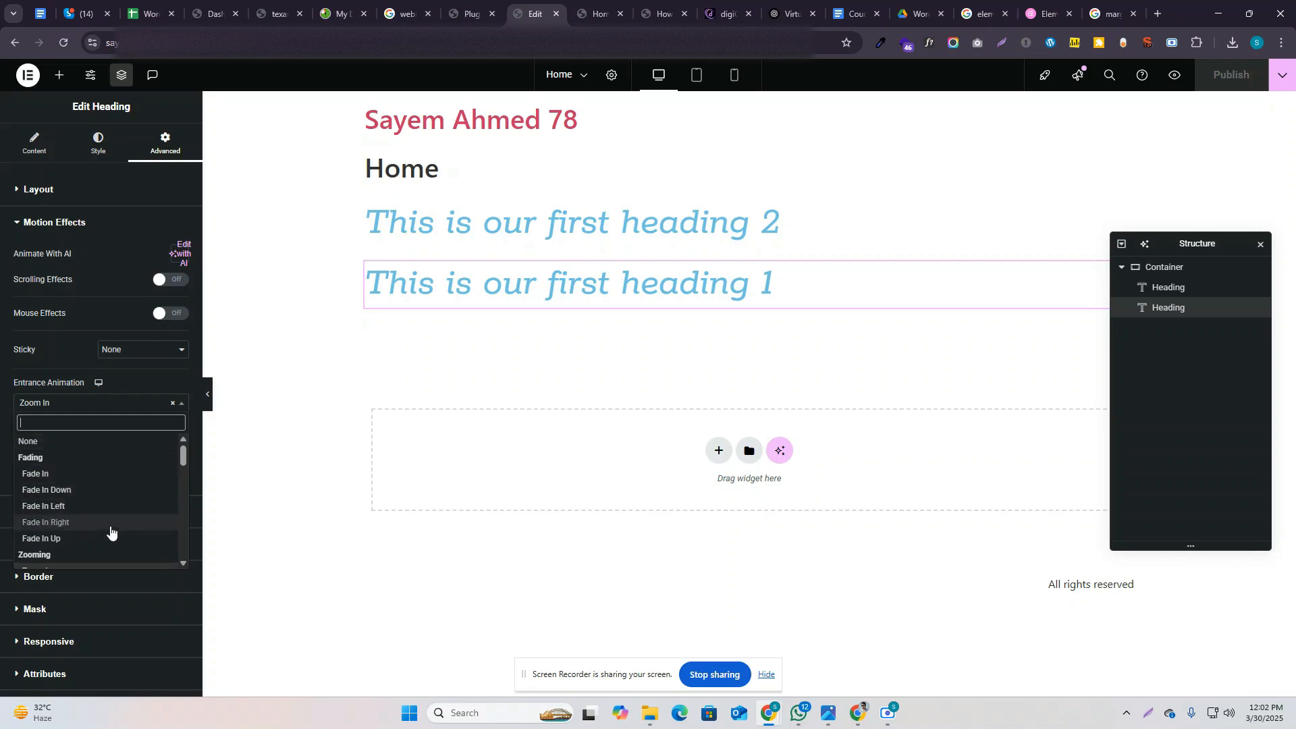
left_click(76, 347)
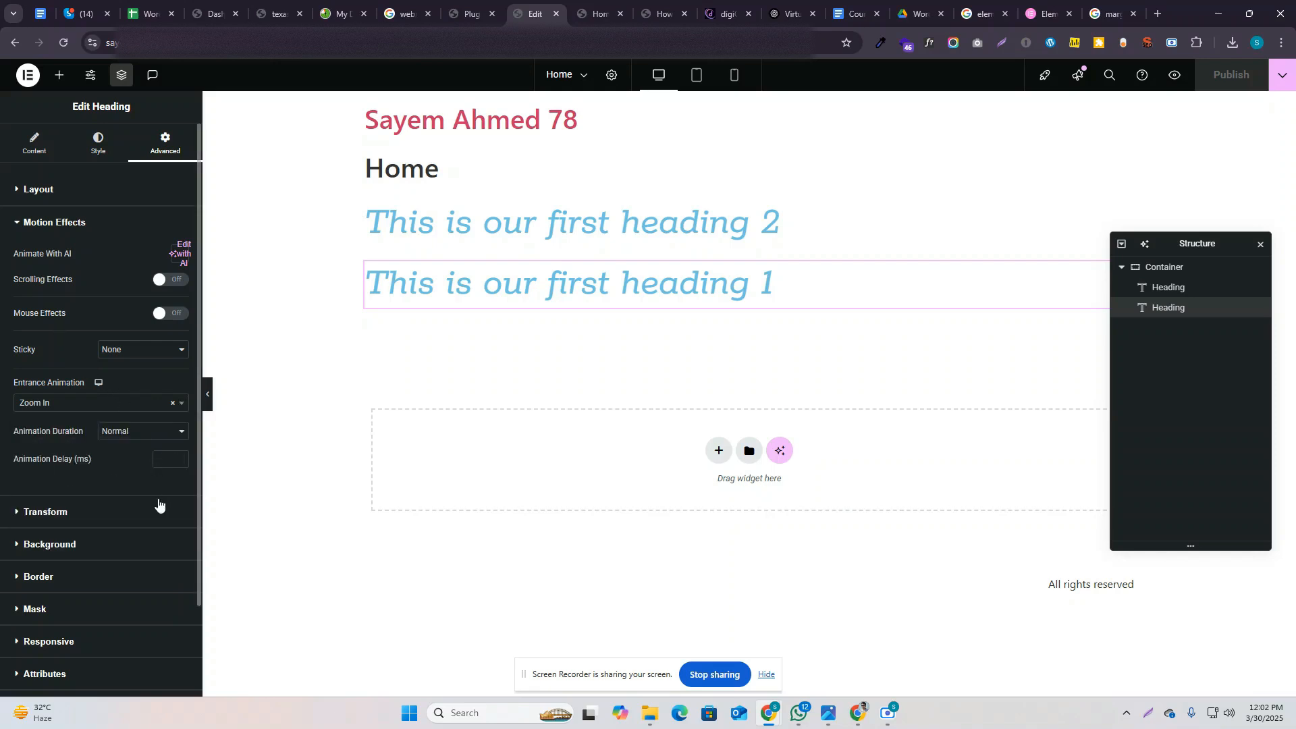
Step: Try the different entrance animation durations on "This is our first heading 1" and set the duration to Fast
scroll(180, 517, "down", 1)
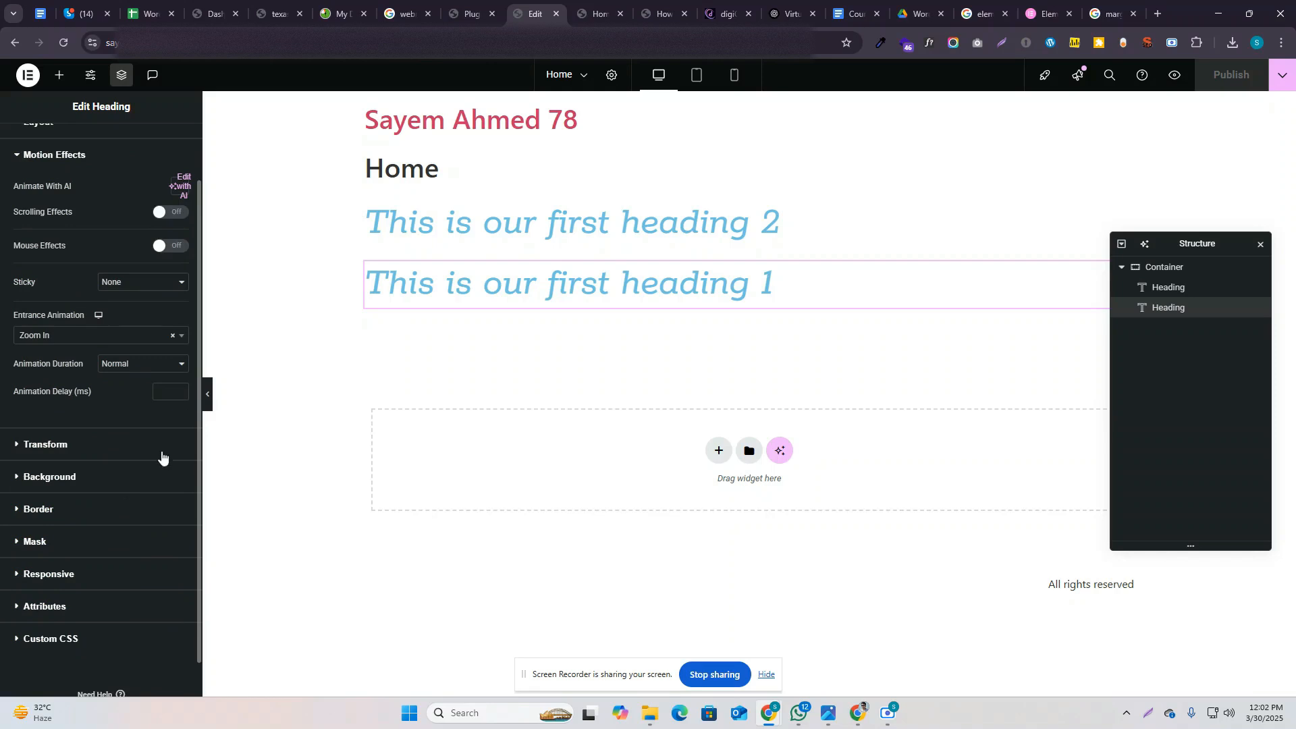
left_click(140, 366)
left_click(174, 397)
left_click(146, 374)
left_click(140, 378)
left_click(139, 373)
left_click(138, 366)
left_click(136, 367)
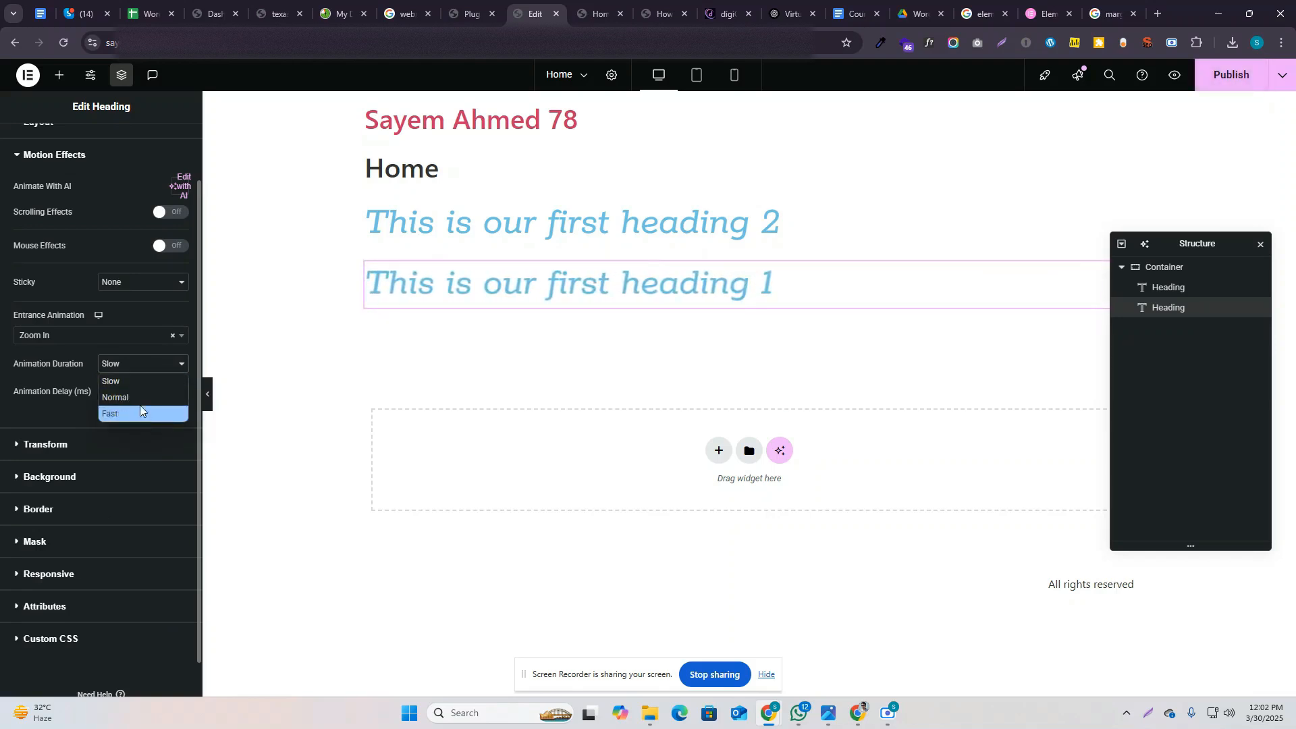
left_click(140, 397)
left_click(140, 370)
left_click(151, 406)
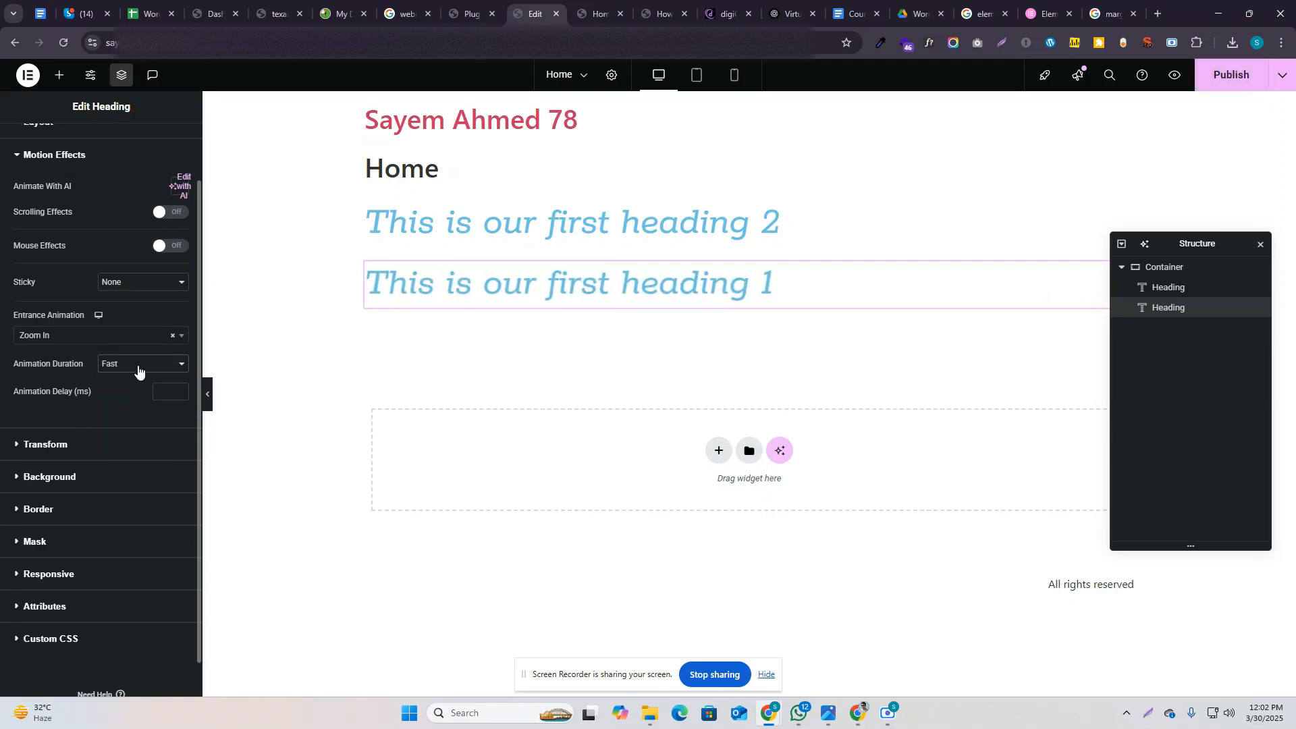
Step: Give "This is our first heading 1" a classic background with a custom bright pink colour
left_click(125, 448)
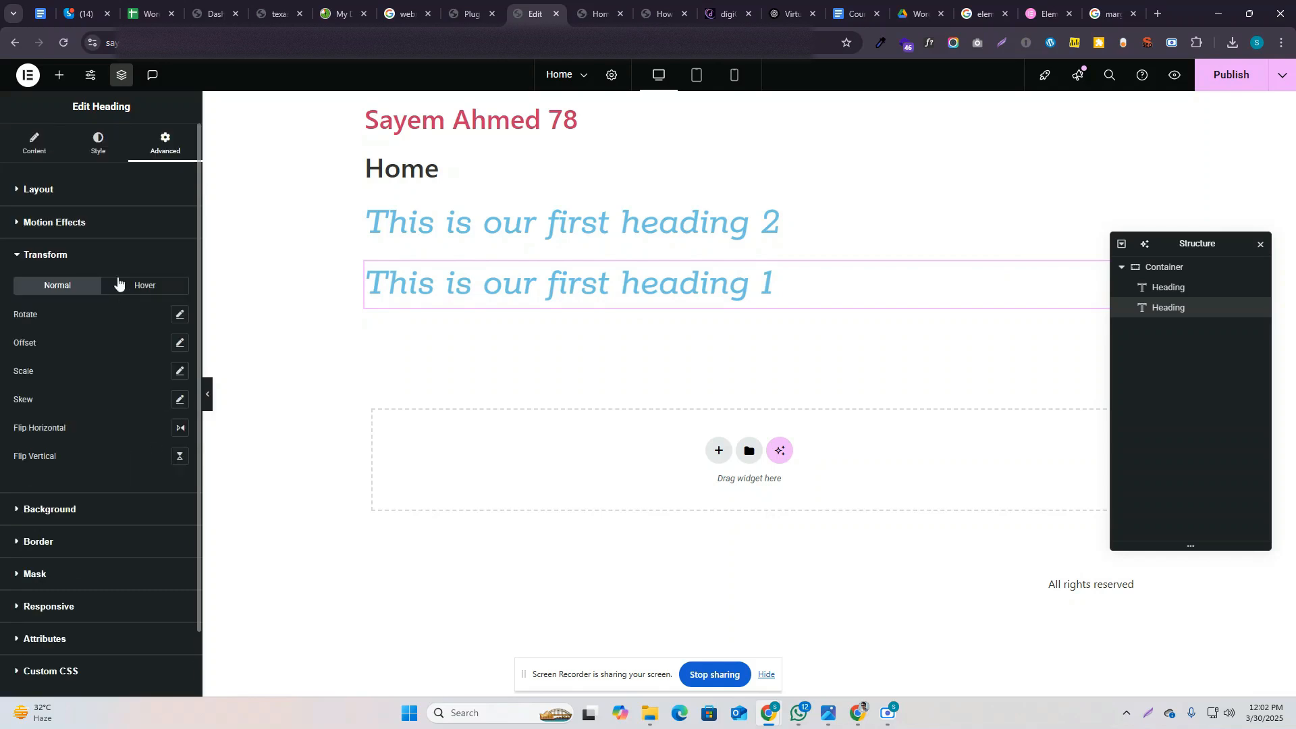
scroll(123, 510, "down", 1)
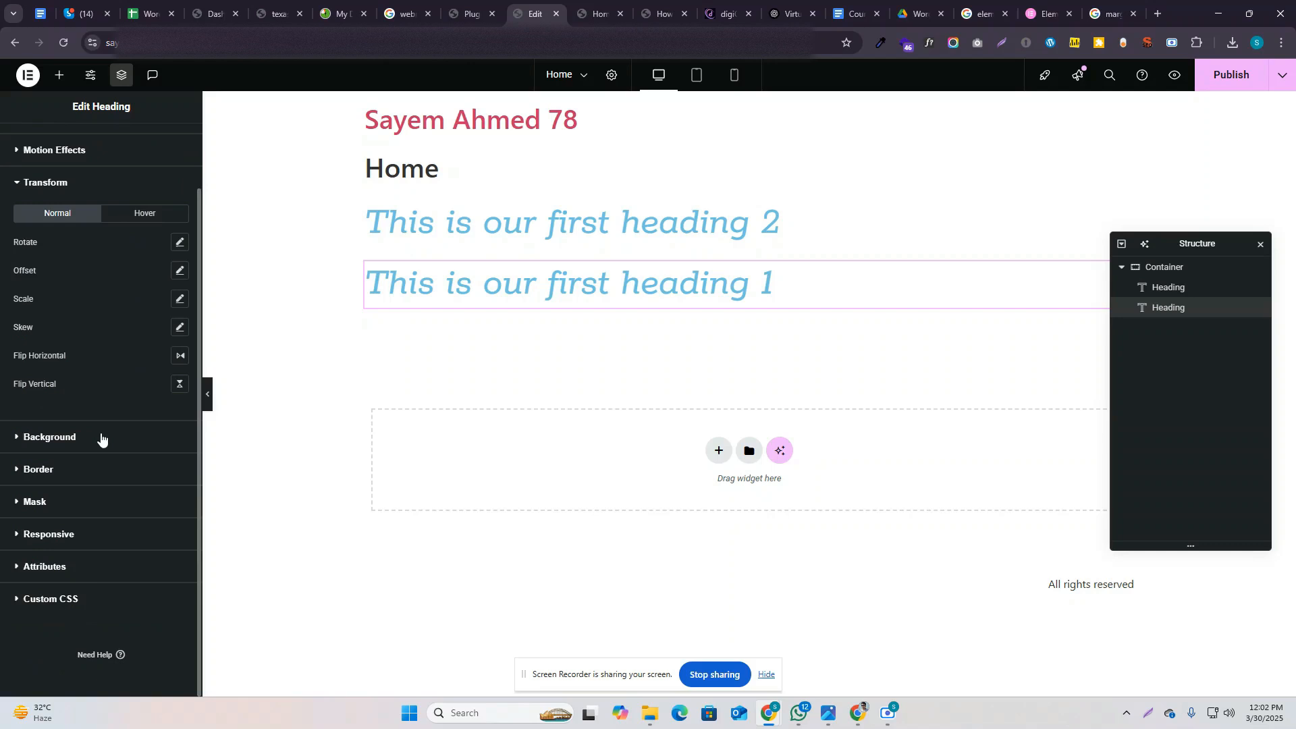
left_click(101, 438)
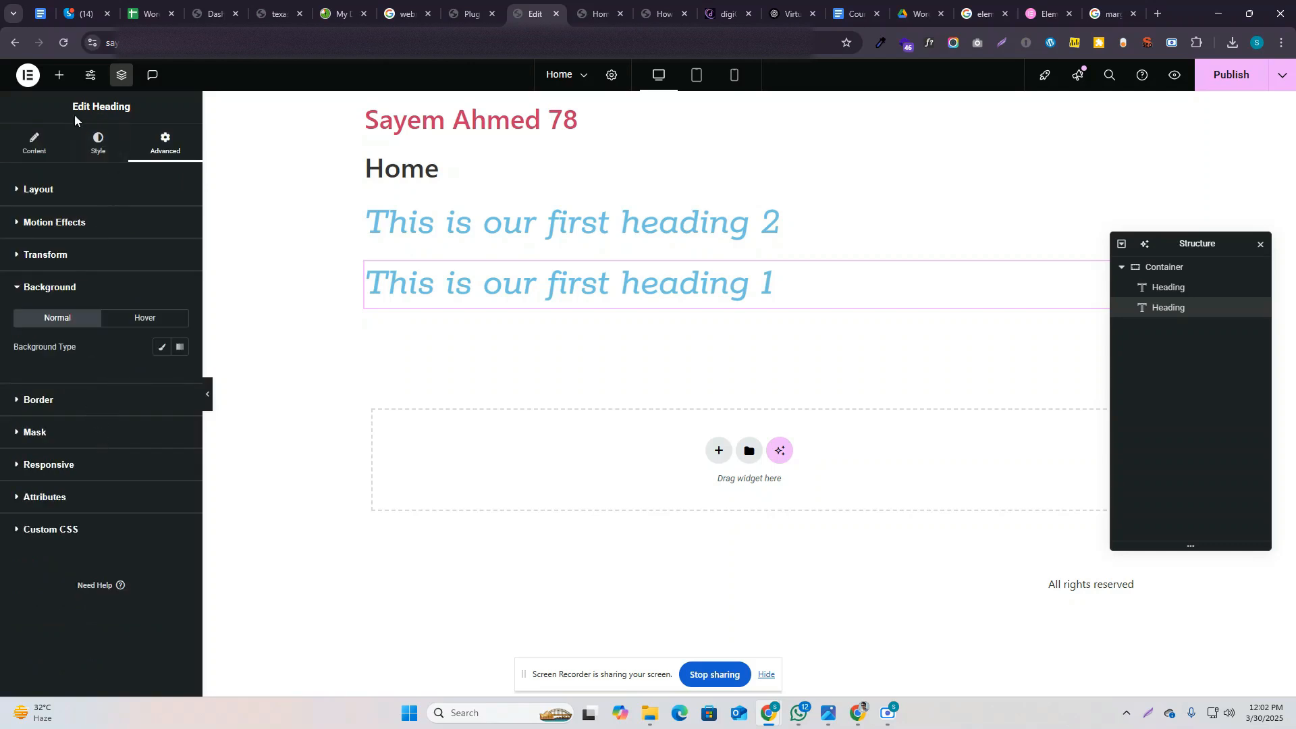
left_click_drag(1198, 244, 1149, 396)
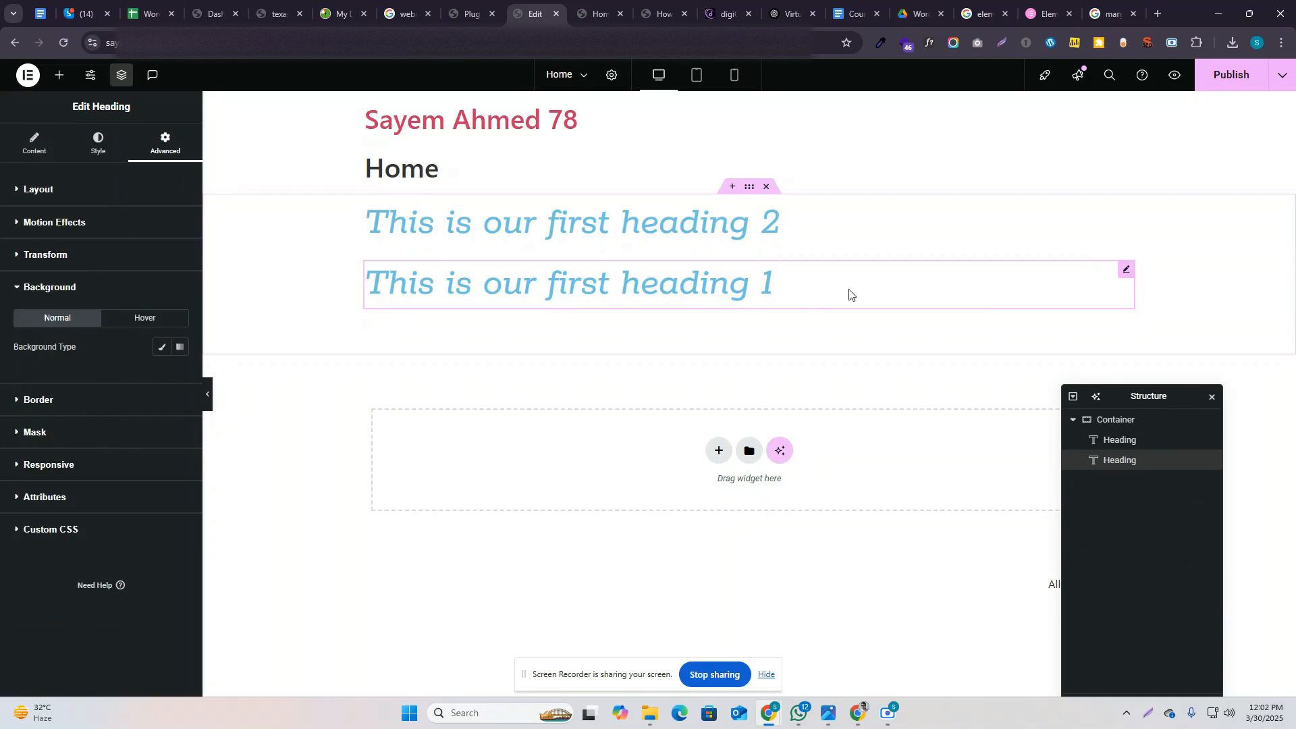
left_click(162, 349)
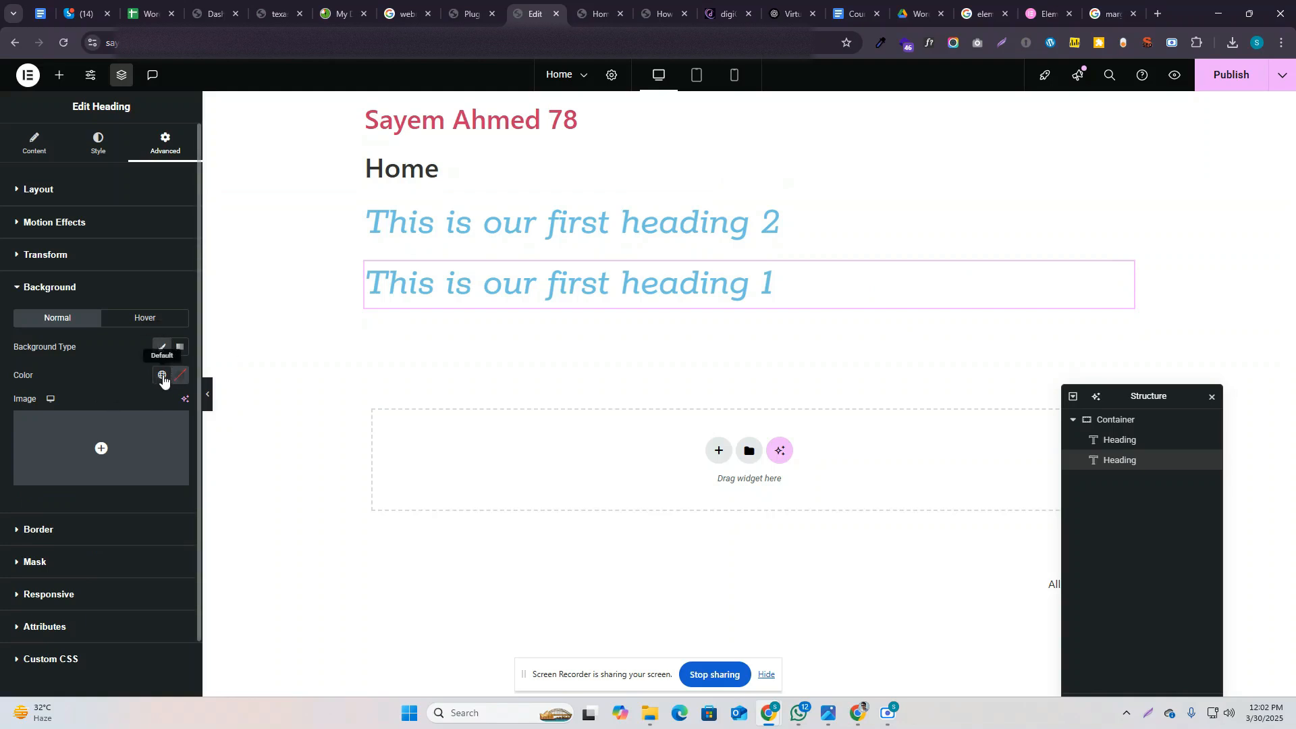
left_click(163, 377)
left_click(117, 518)
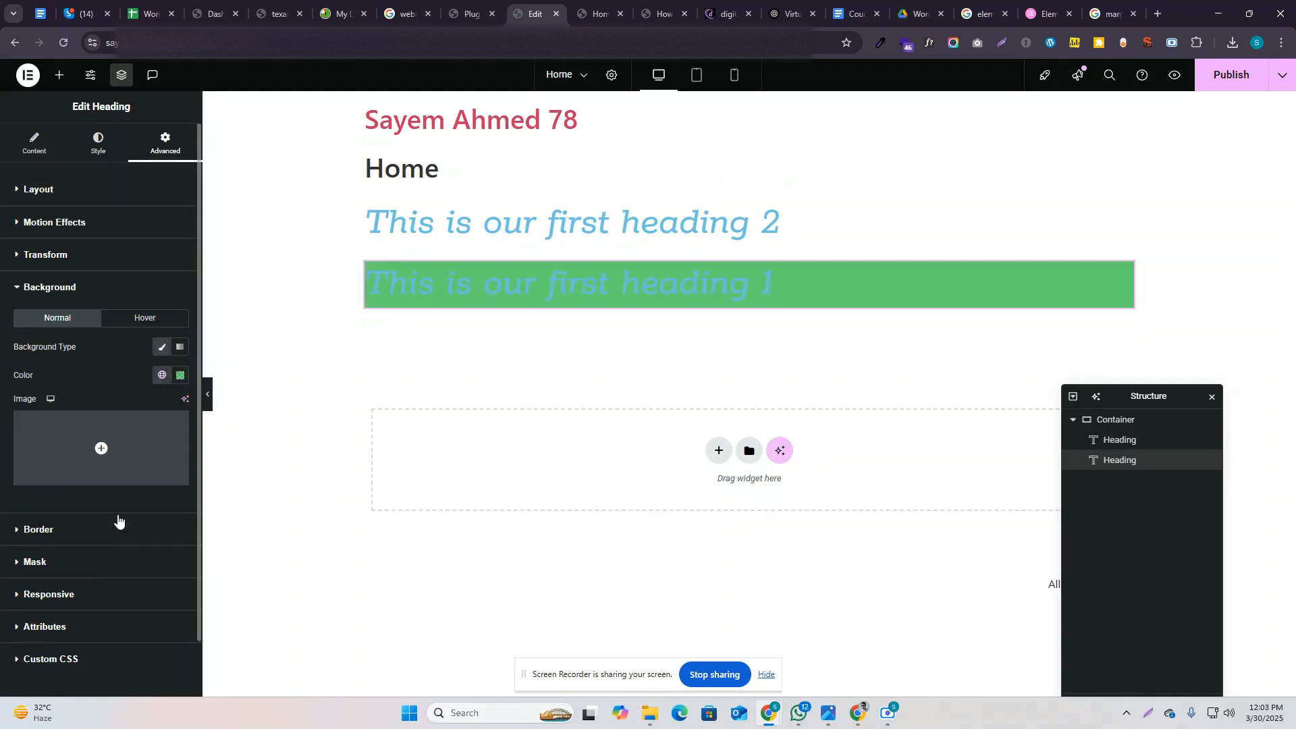
left_click(180, 375)
left_click_drag(168, 540, 246, 540)
left_click_drag(254, 463, 252, 429)
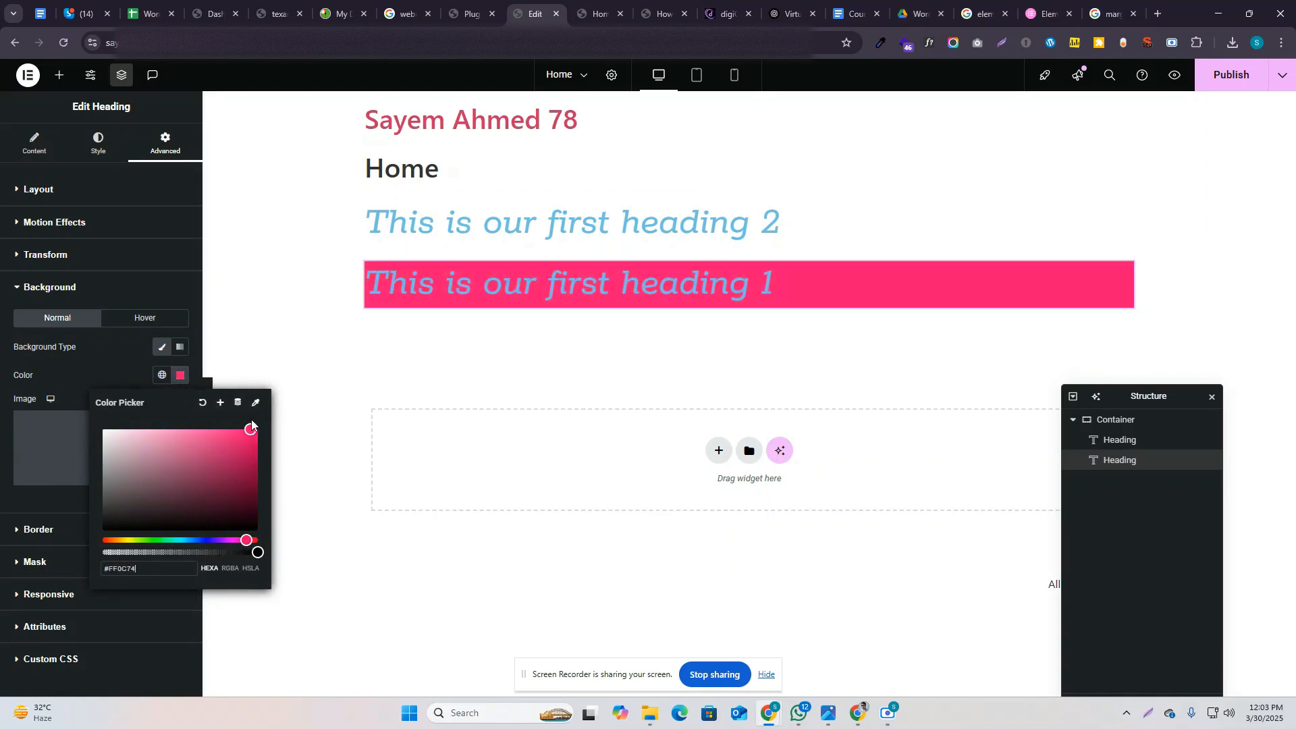
left_click(125, 369)
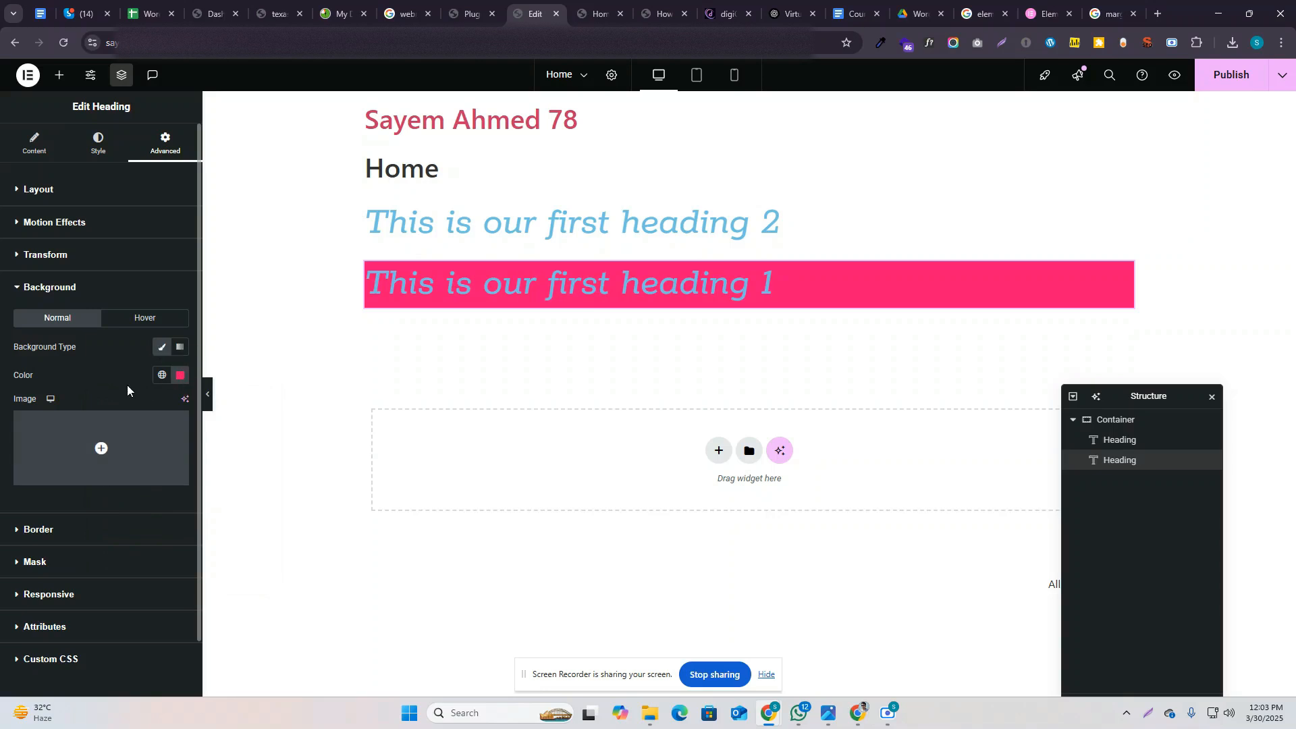
Step: Use the pink shirt picture from the media library as the heading's background image
mouse_move(106, 442)
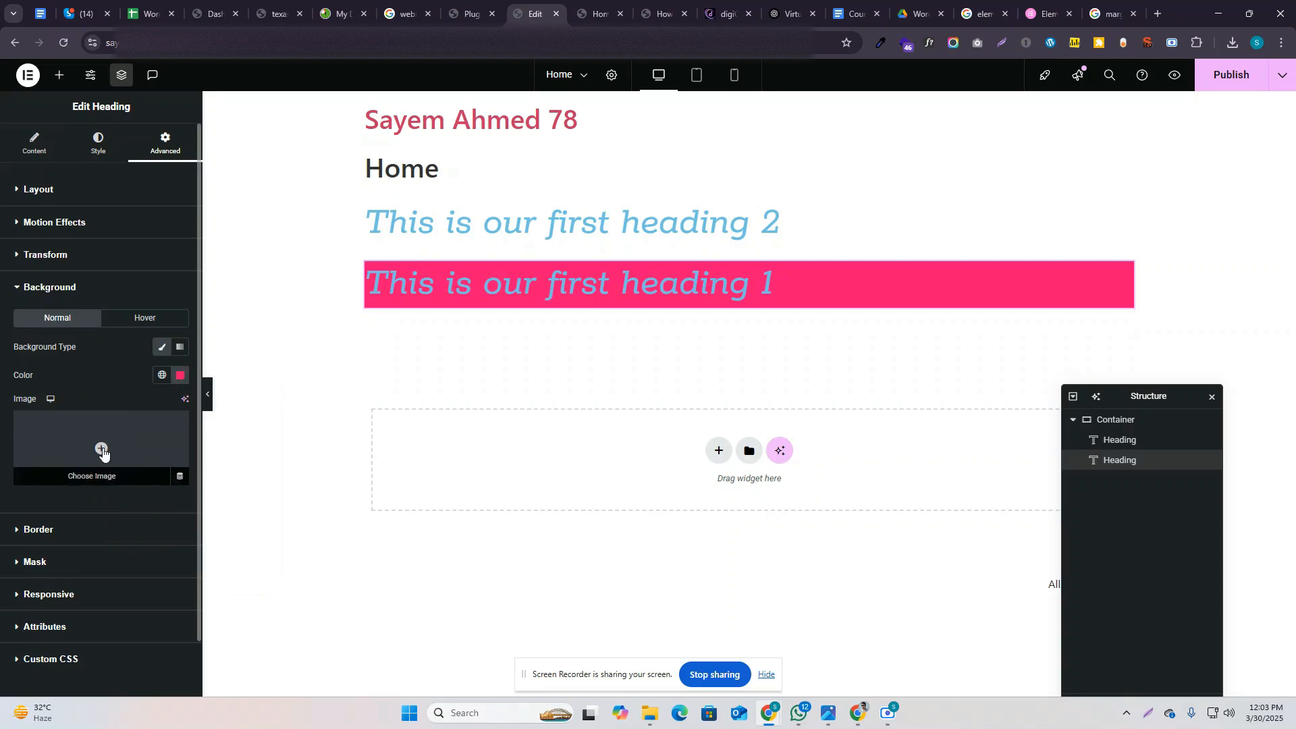
left_click(101, 448)
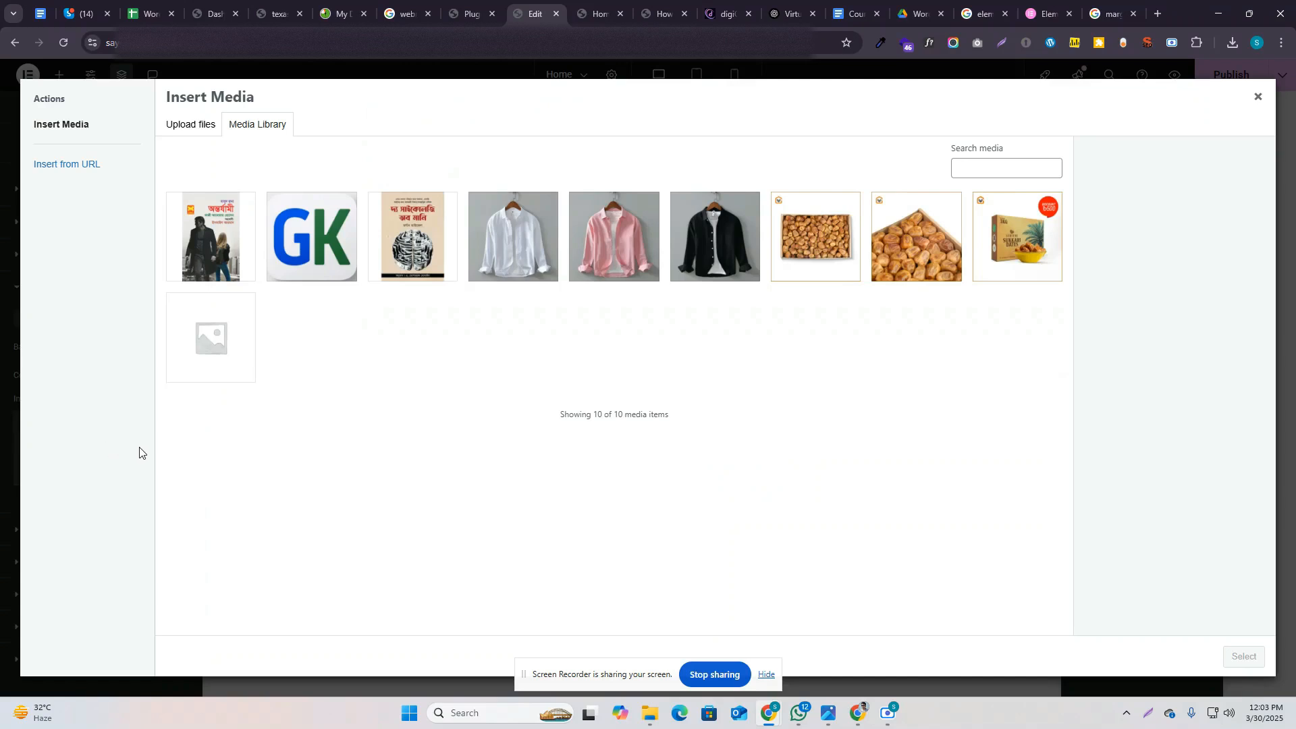
left_click(501, 260)
left_click(612, 233)
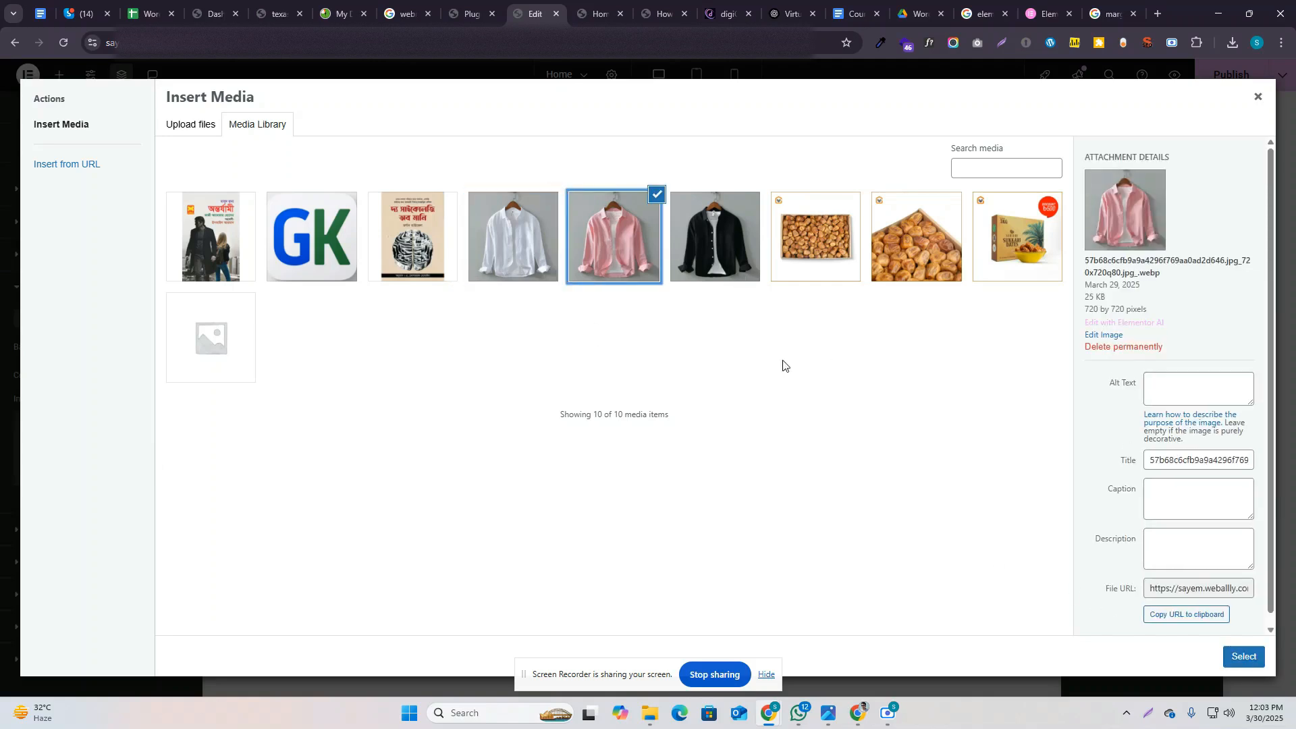
left_click(1242, 656)
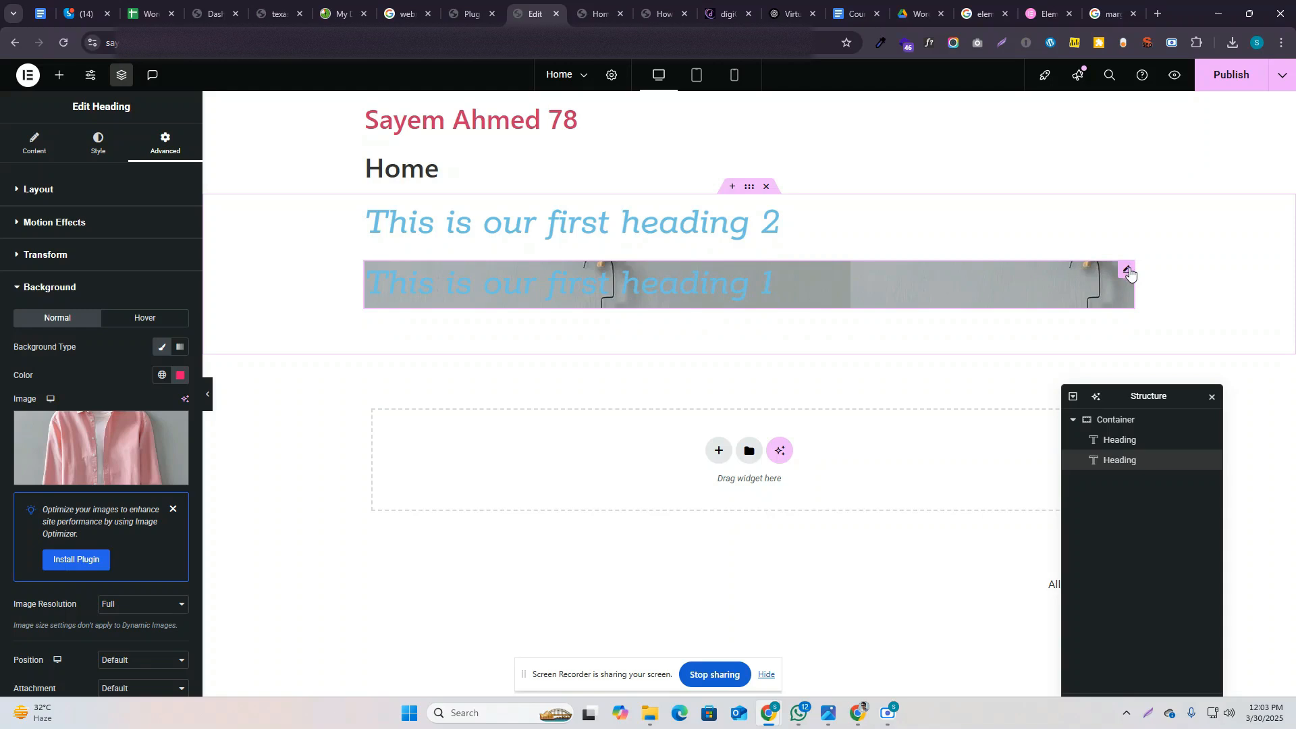
Step: Set the heading's background image position to Center Center, leaving the image resolution at Full
scroll(113, 558, "down", 3)
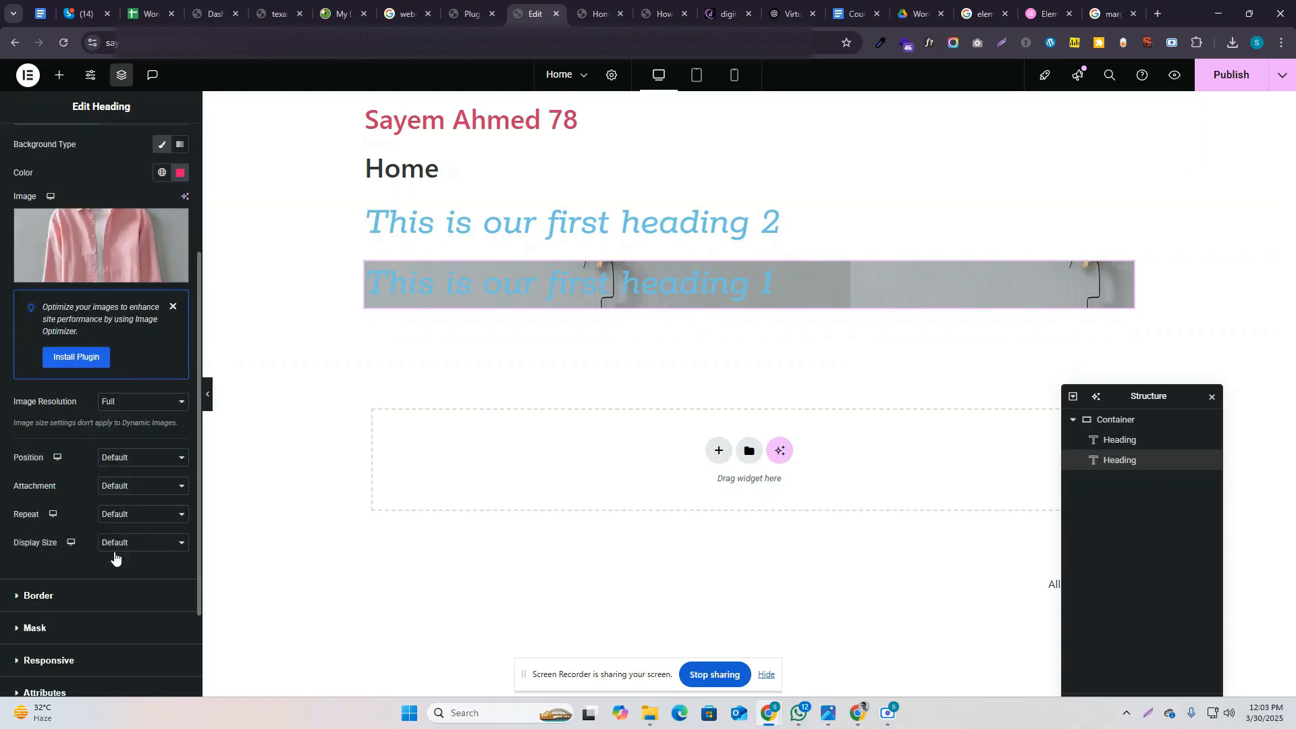
scroll(154, 305, "up", 2)
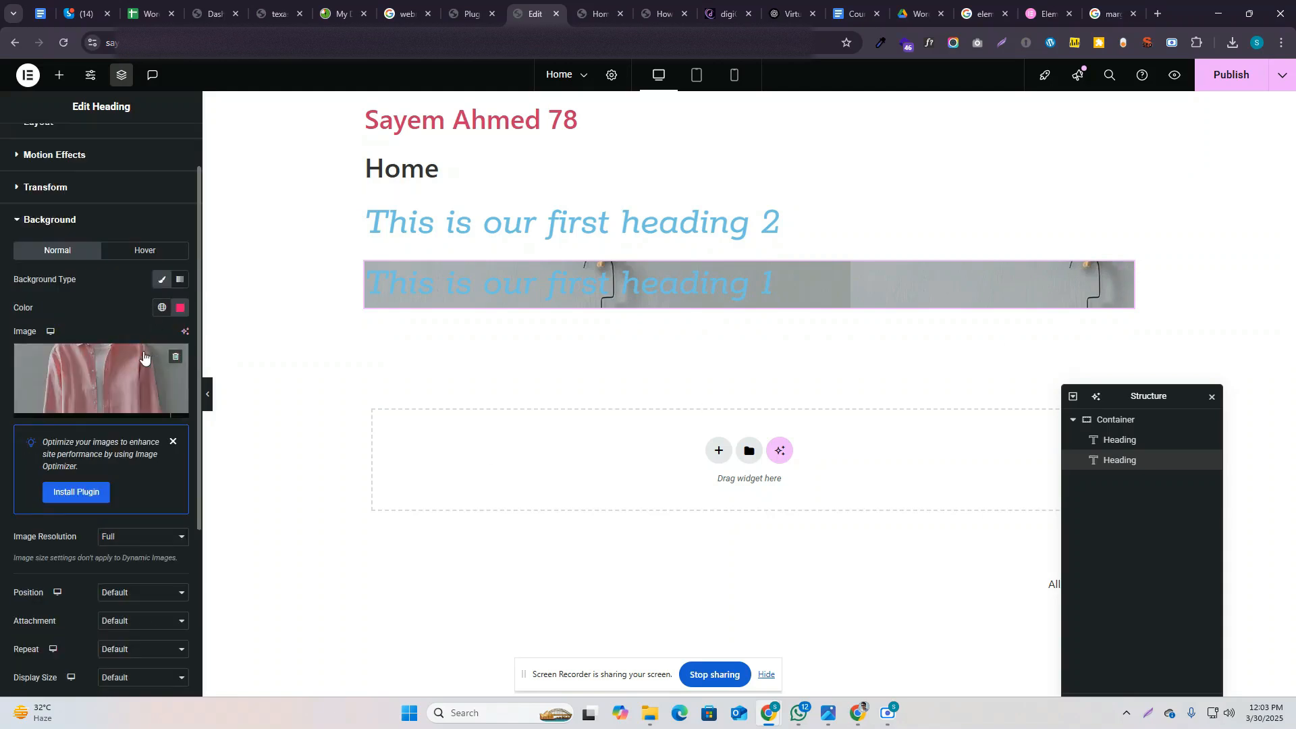
scroll(116, 453, "down", 2)
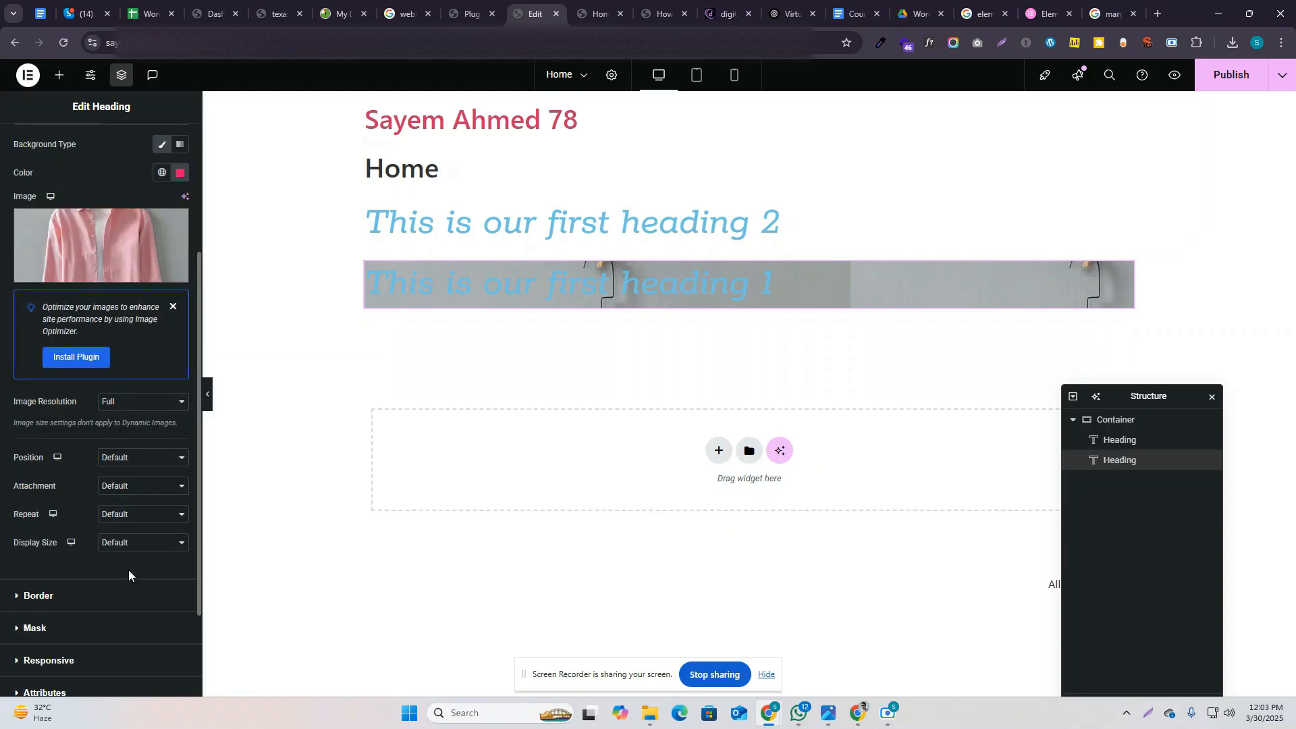
left_click(120, 402)
left_click(119, 405)
left_click(125, 460)
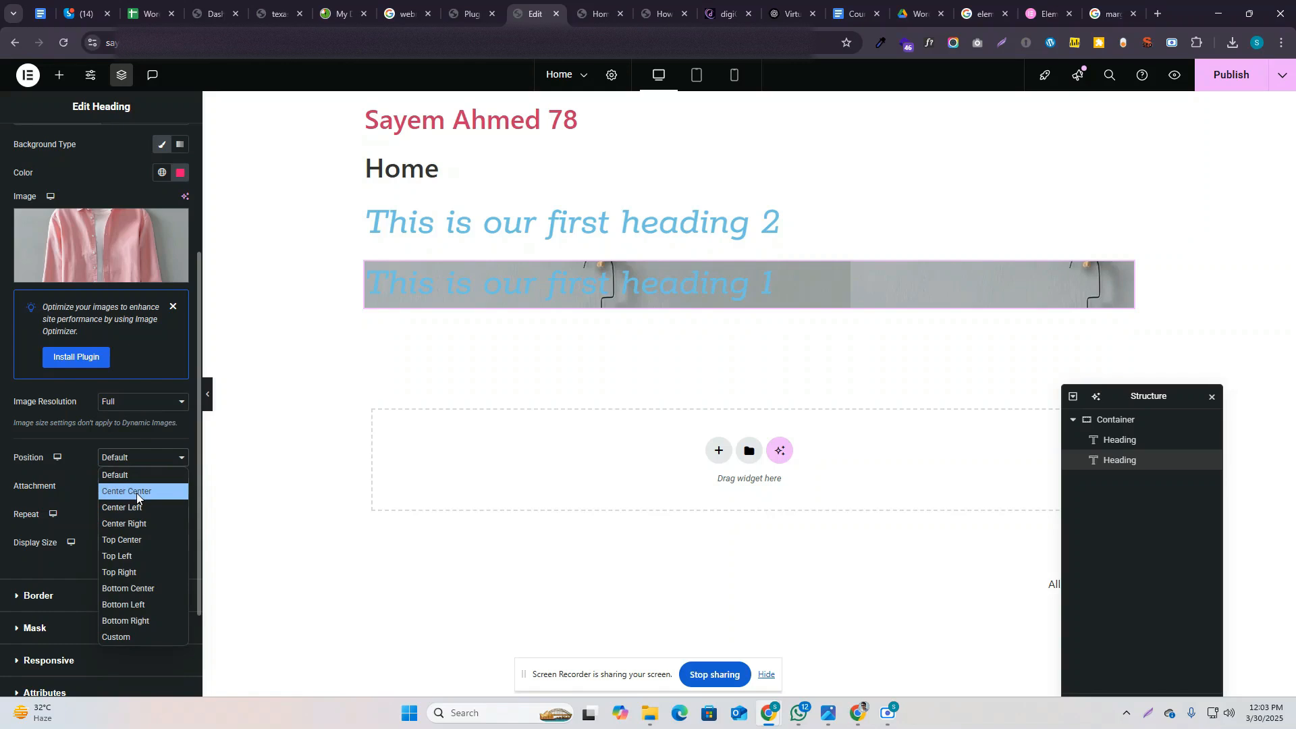
left_click(137, 493)
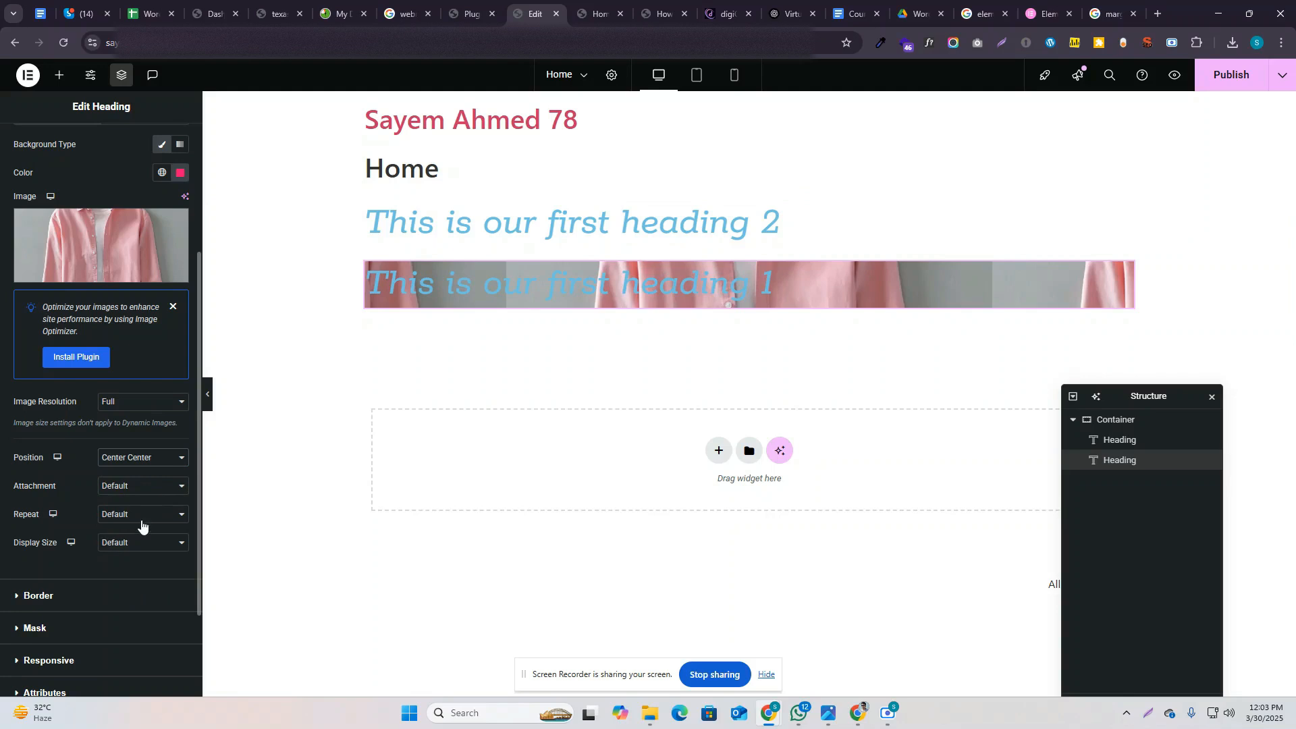
Step: Look over the heading's border settings, and try a circle mask on the heading before turning it off again
scroll(136, 524, "down", 2)
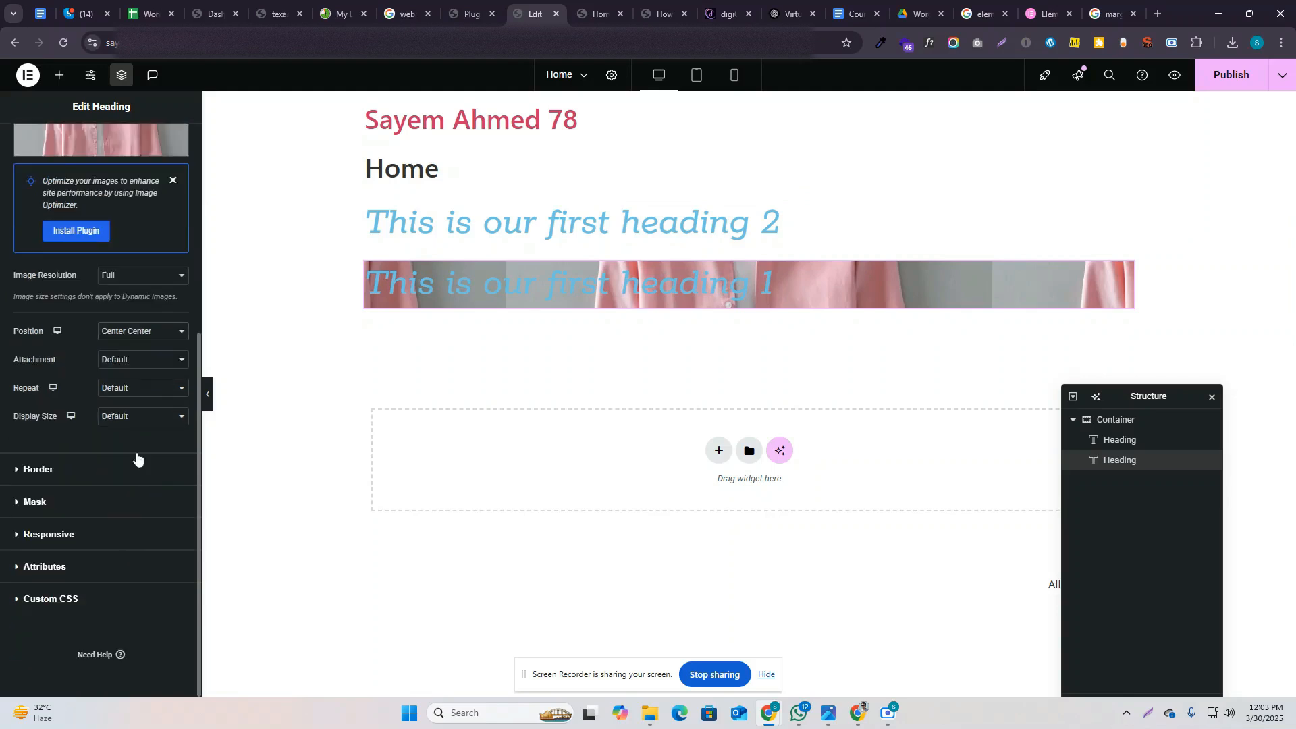
left_click(127, 469)
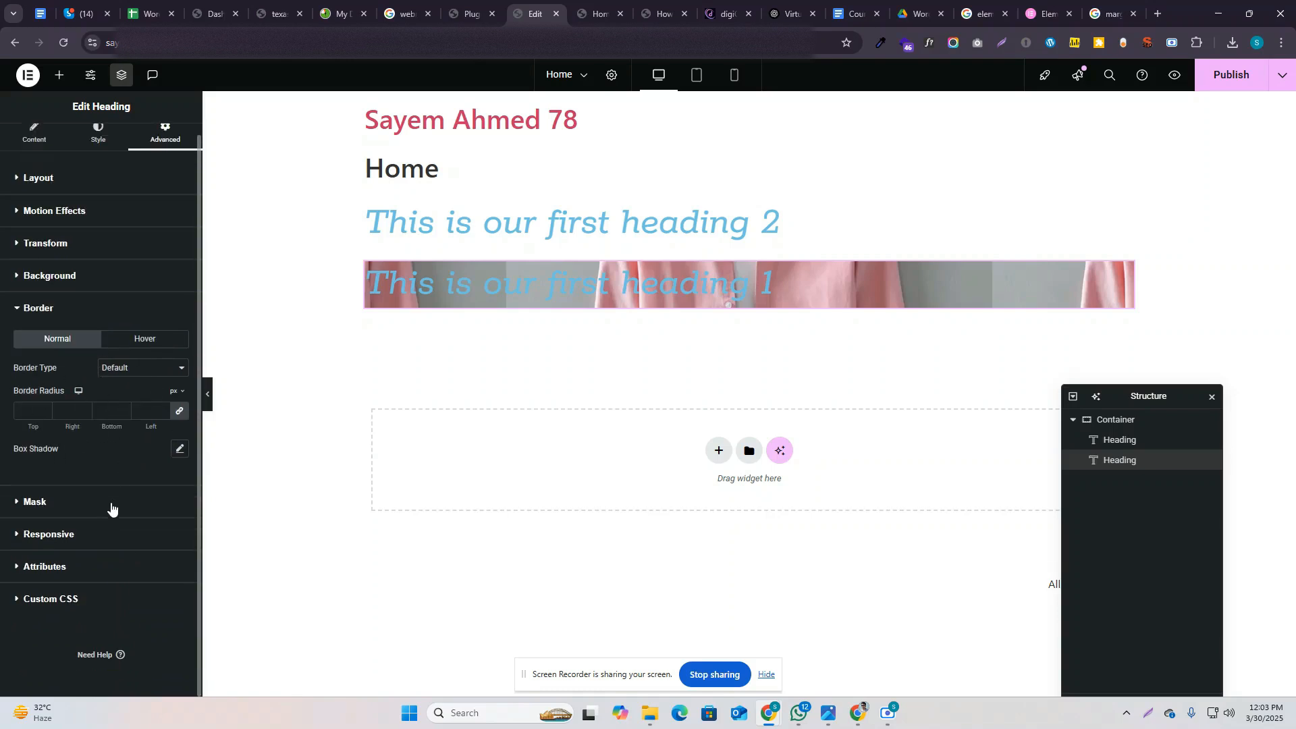
left_click(86, 513)
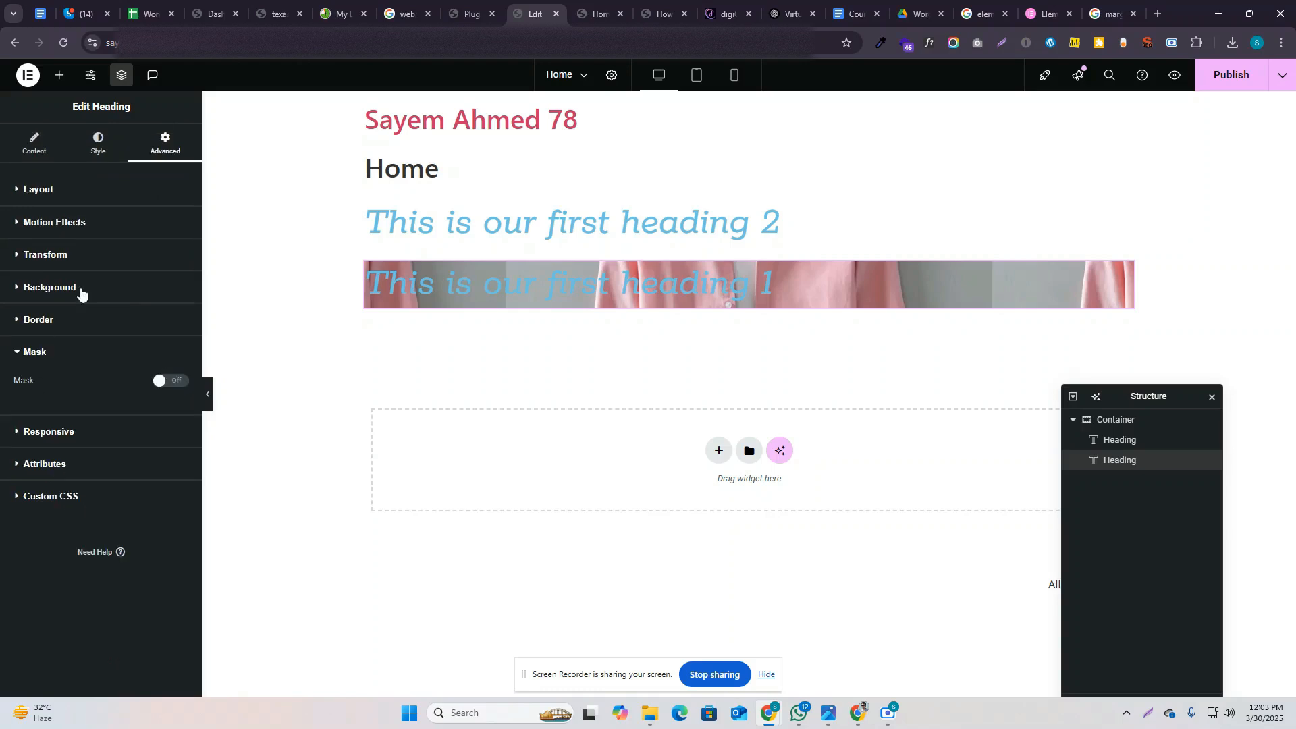
left_click(172, 382)
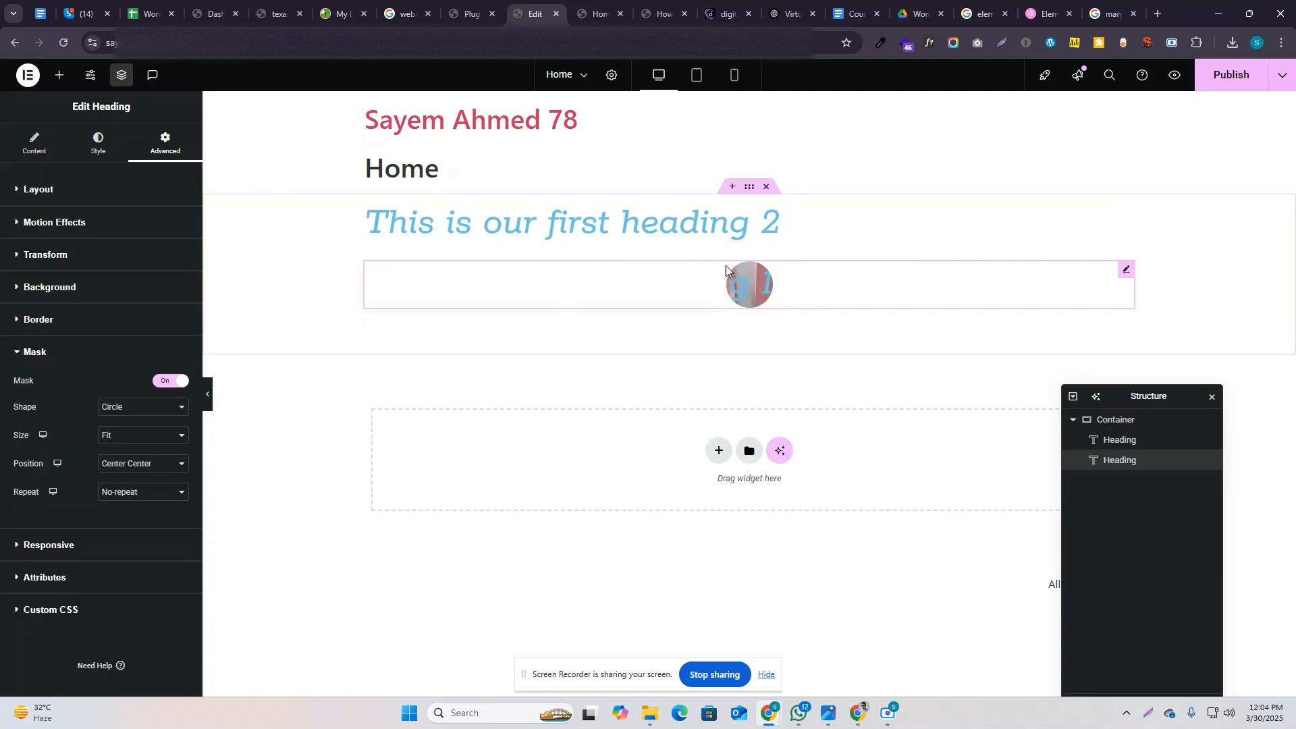
left_click(173, 383)
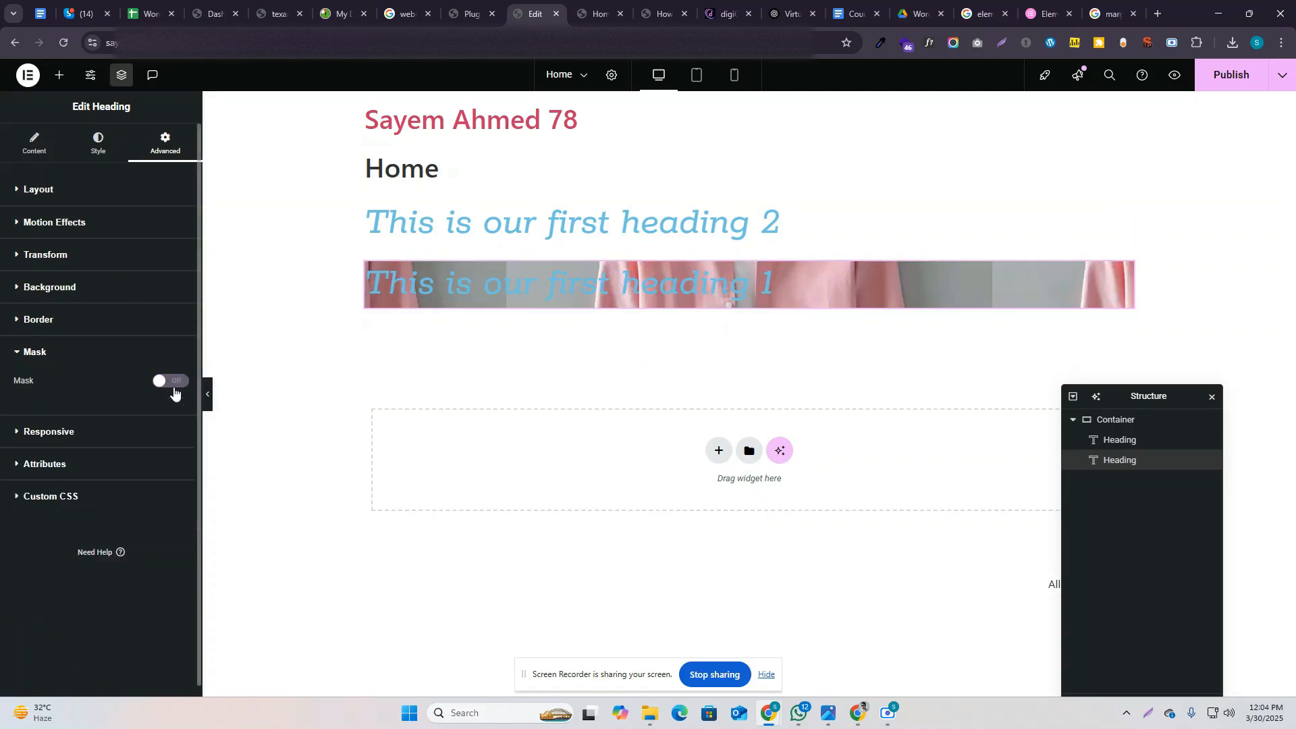
Step: Open the heading's responsive visibility settings and publish the page changes
left_click(113, 431)
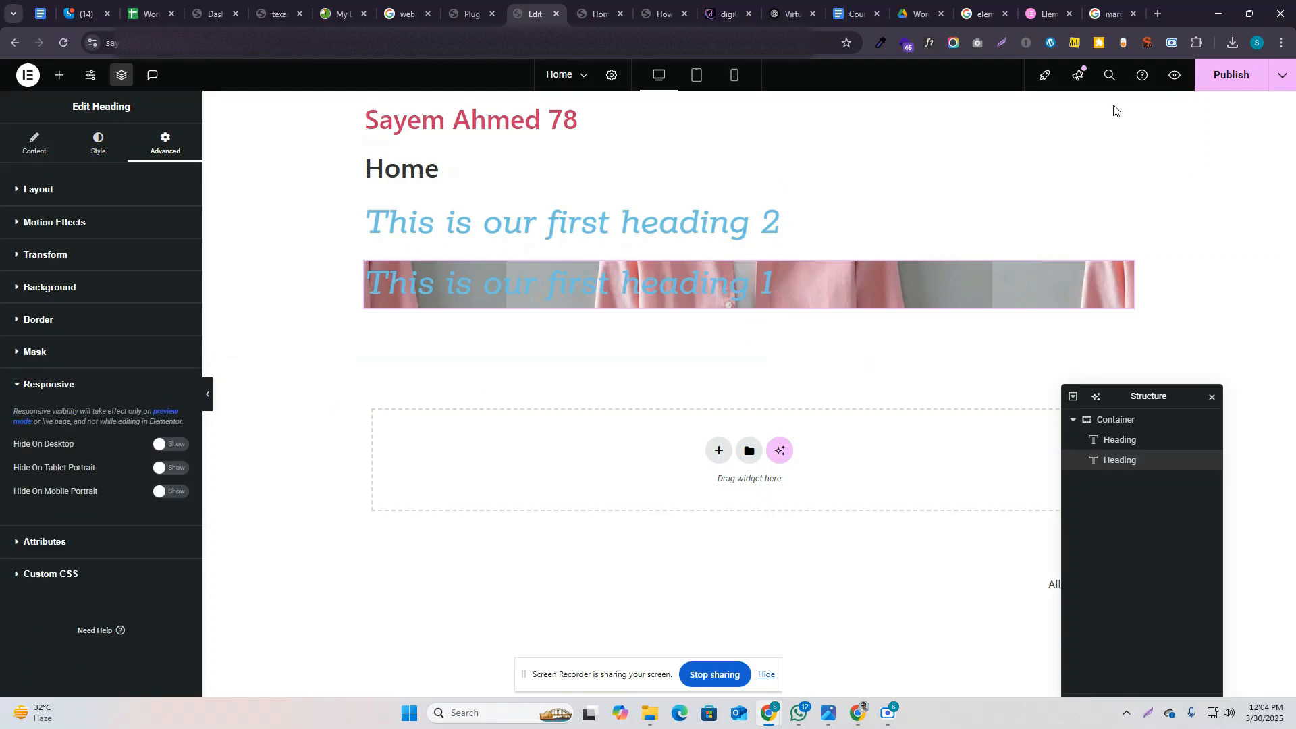
left_click(1218, 76)
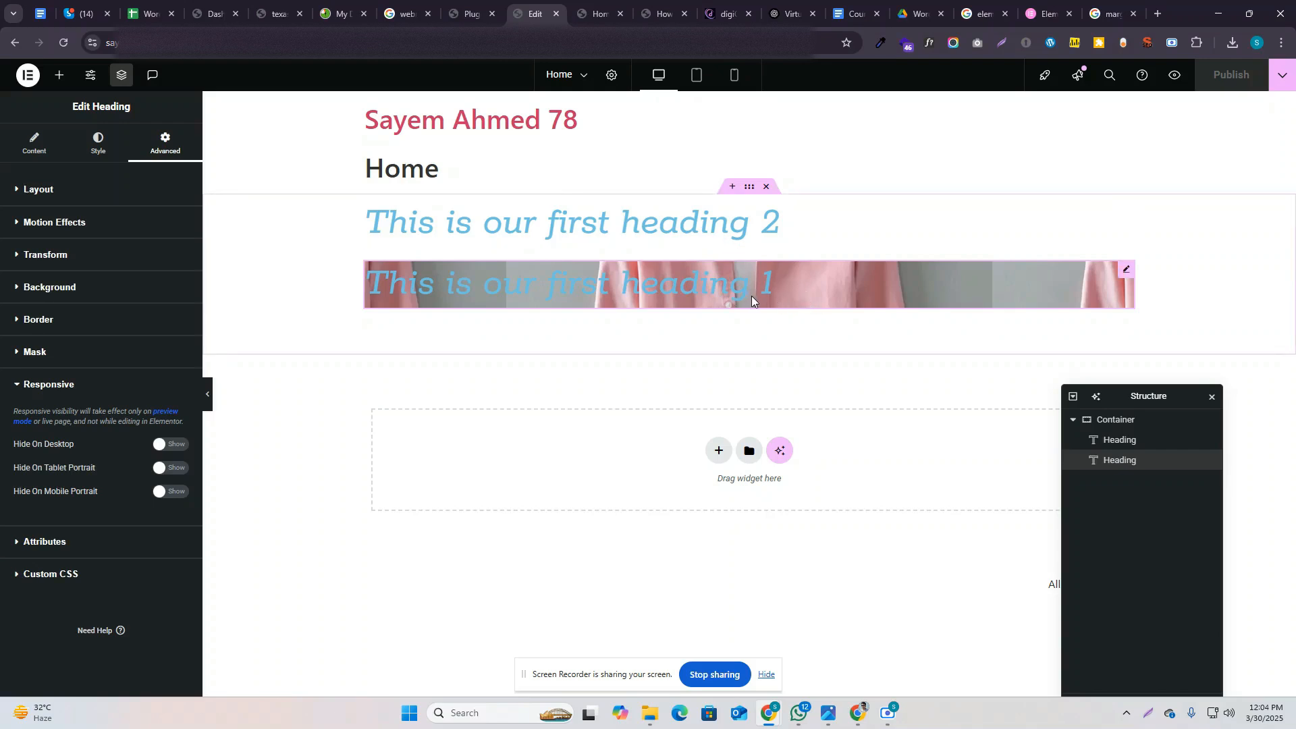
Step: Hide the heading on mobile portrait, and preview the page in tablet and mobile views before returning to desktop view
left_click(178, 493)
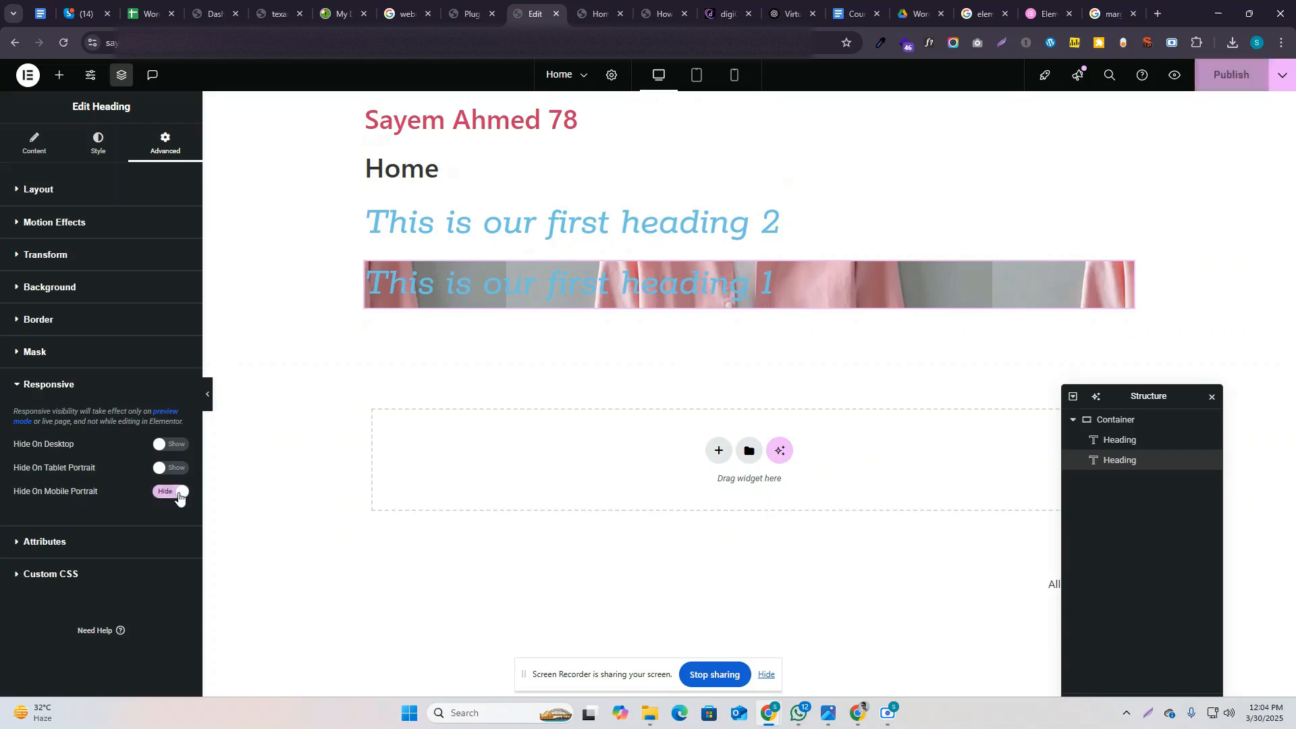
left_click(700, 78)
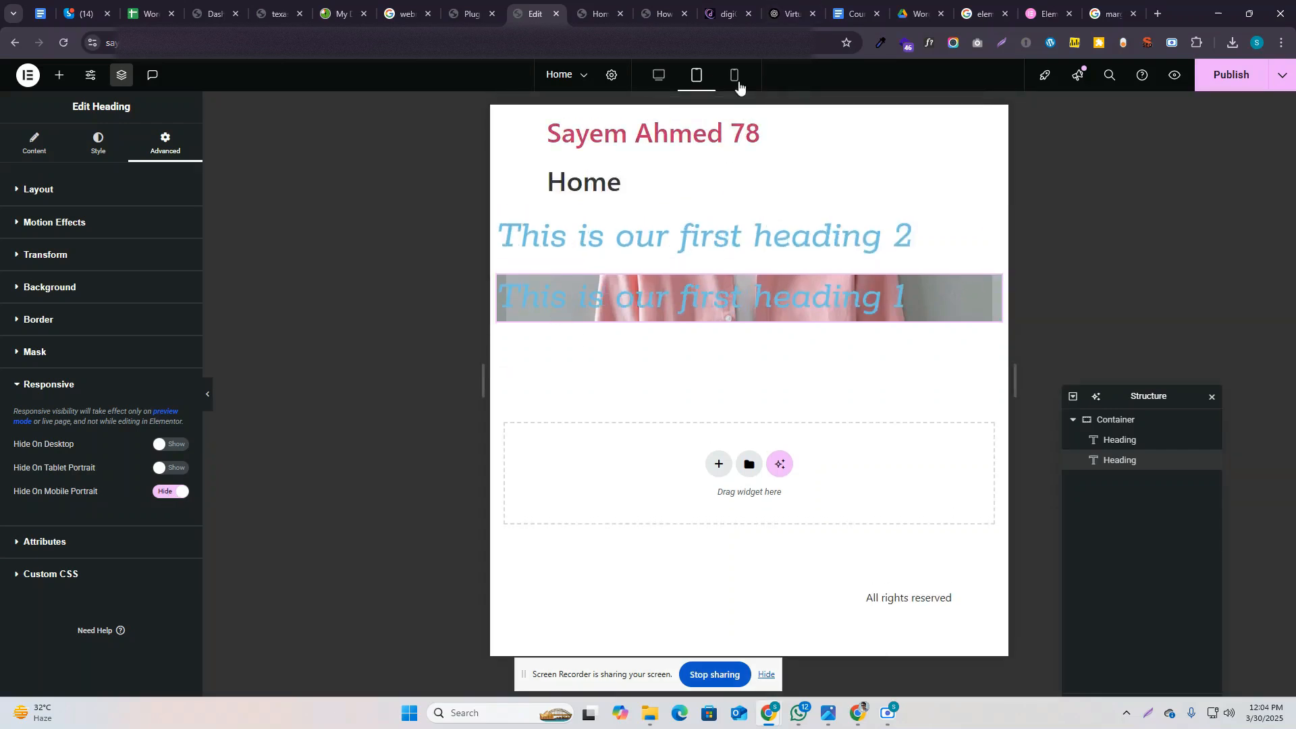
left_click(738, 83)
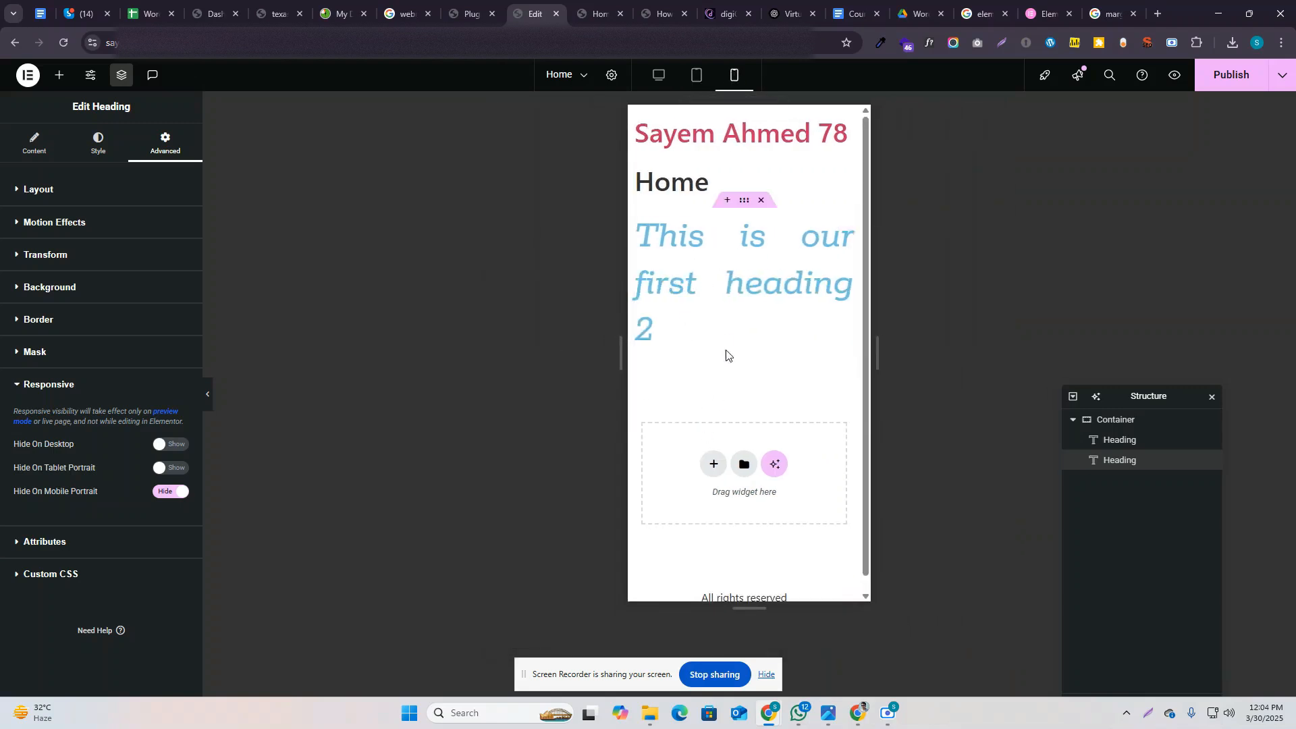
left_click(657, 79)
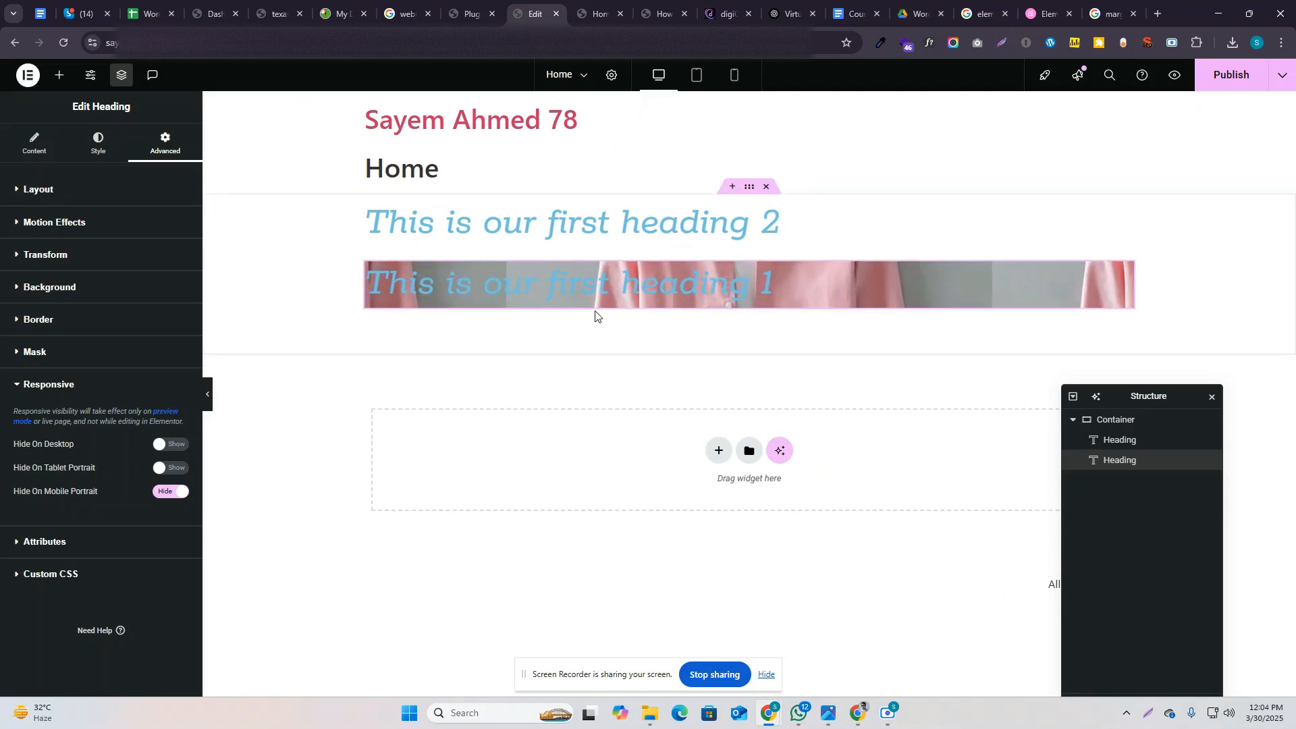
Step: Show the heading on mobile portrait again and publish the page
left_click(177, 491)
left_click(1228, 72)
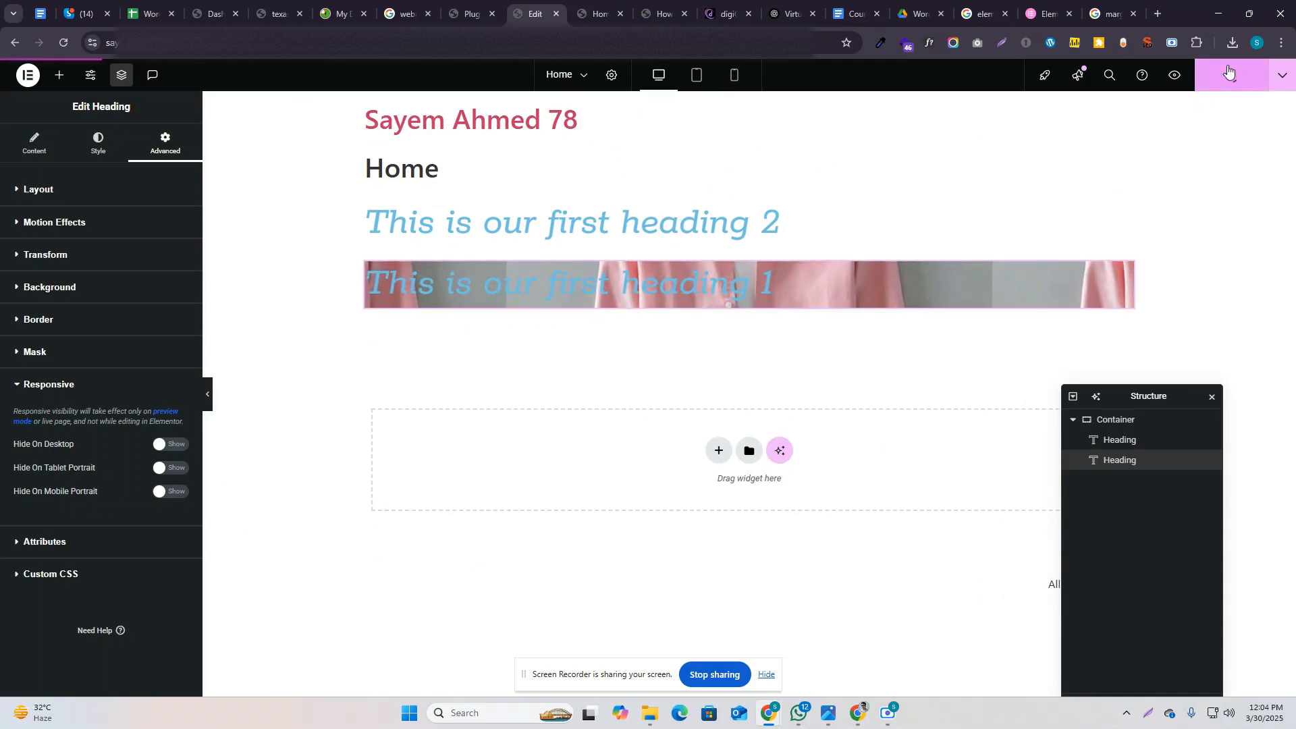
Step: Hide the first heading on desktop and preview the page in desktop view
left_click(180, 445)
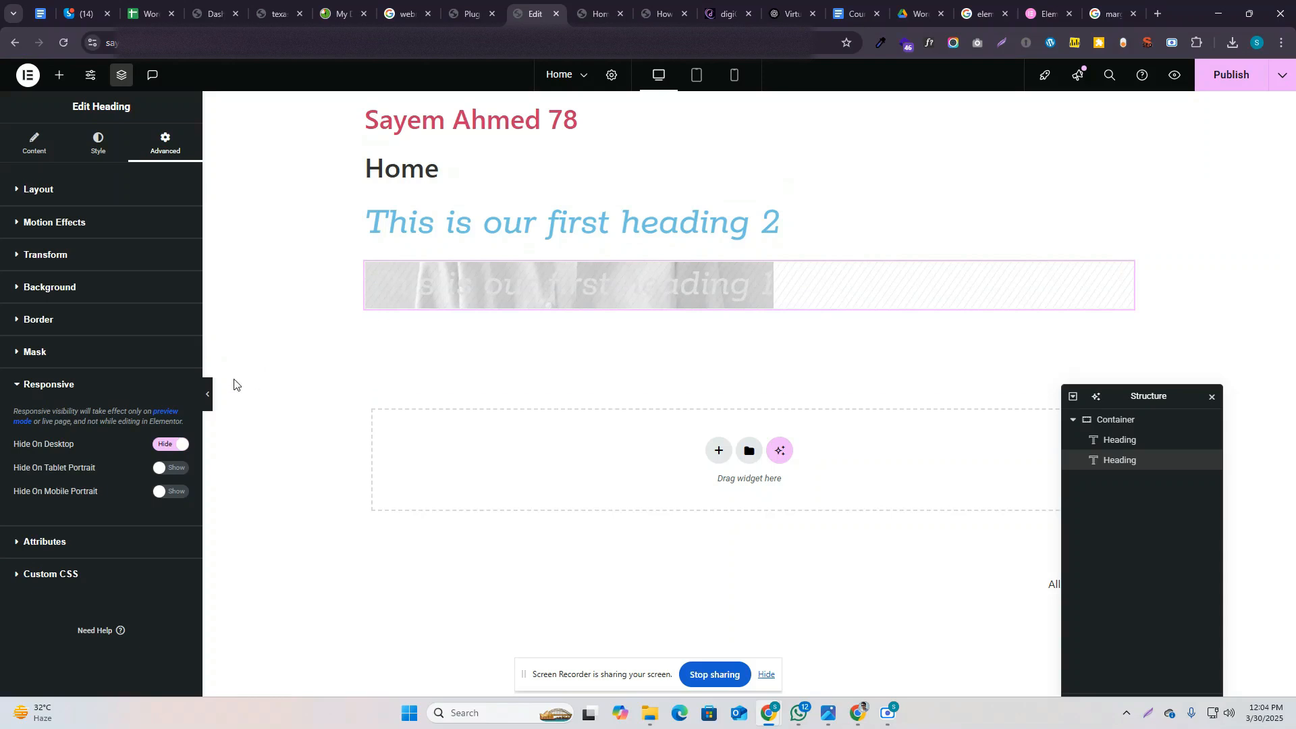
left_click(207, 393)
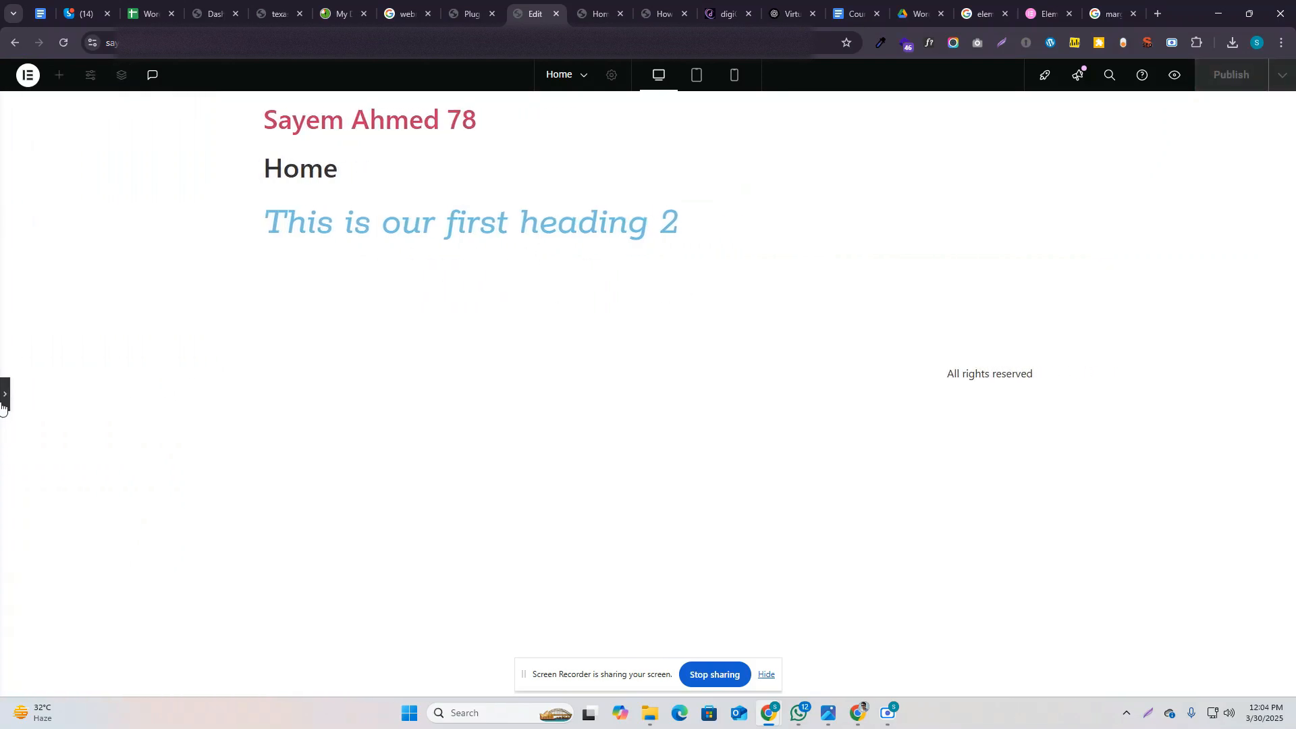
left_click(3, 405)
Step: Preview the page in tablet portrait and mobile portrait views to check the heading's visibility on each
left_click(697, 77)
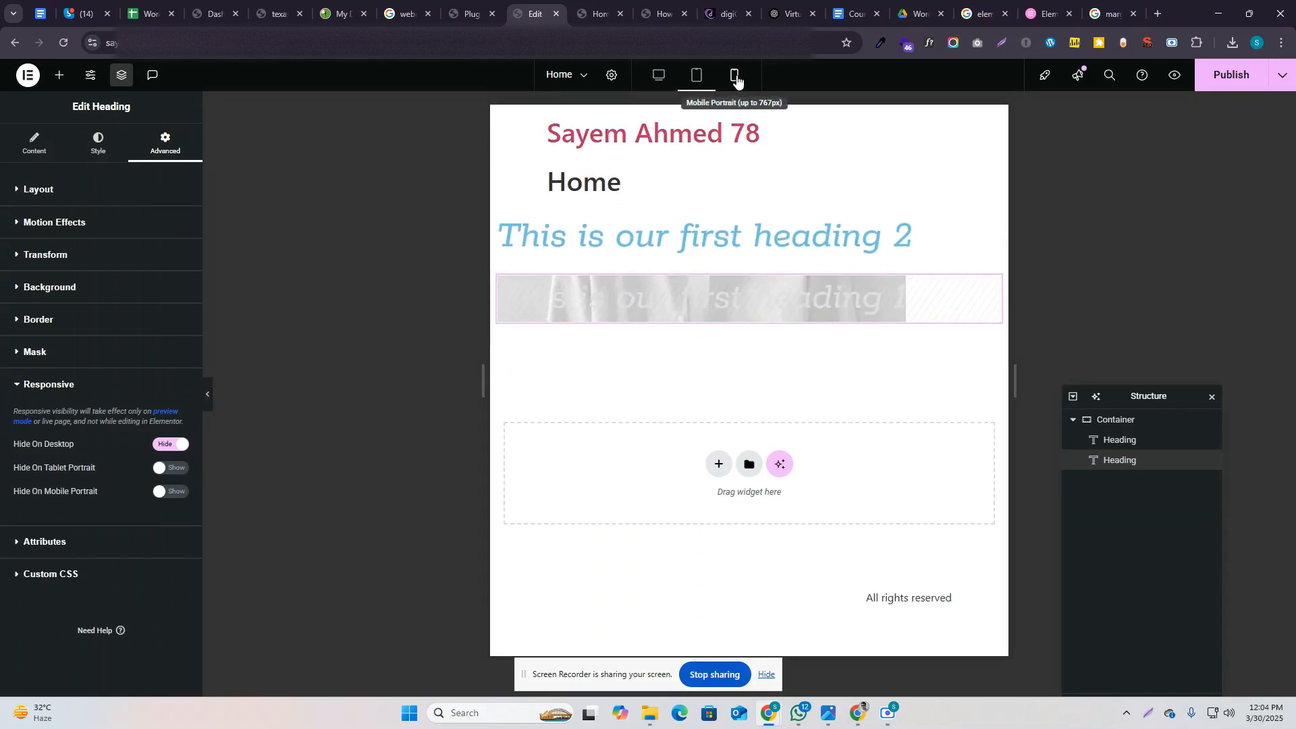
left_click(737, 79)
left_click(697, 76)
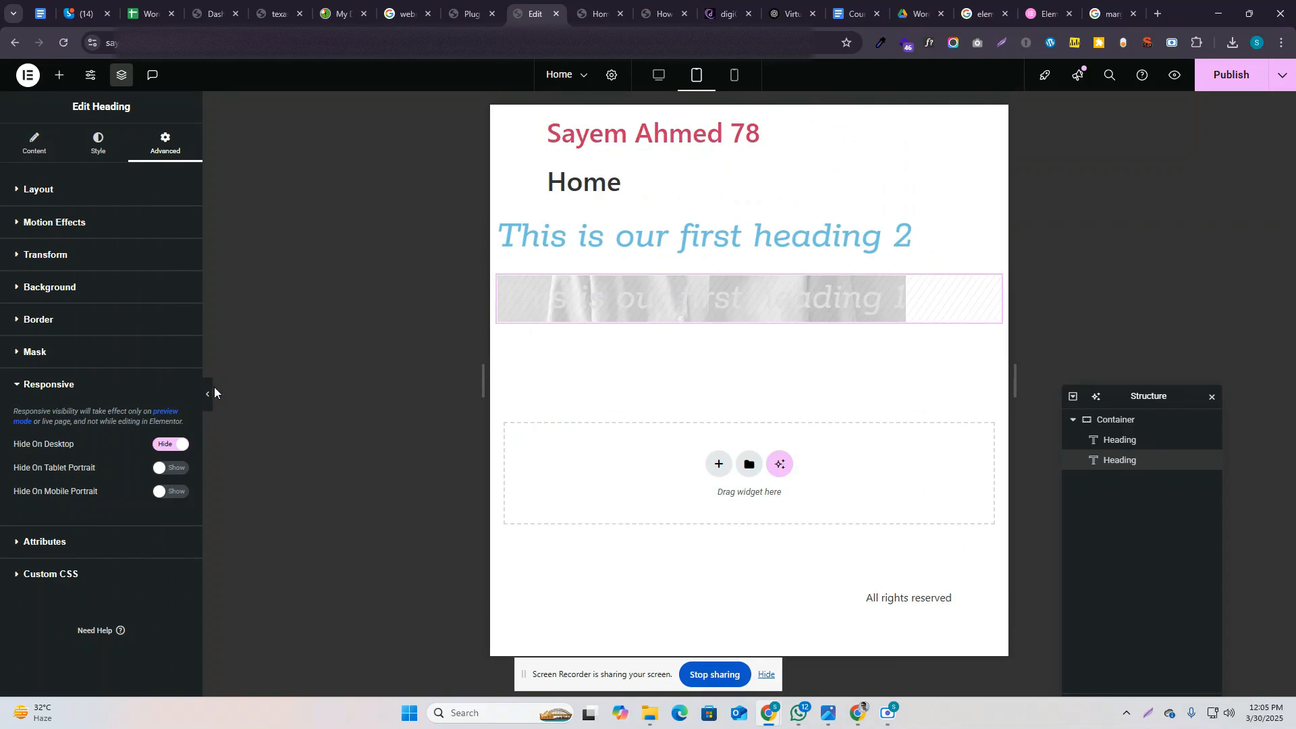
left_click(208, 394)
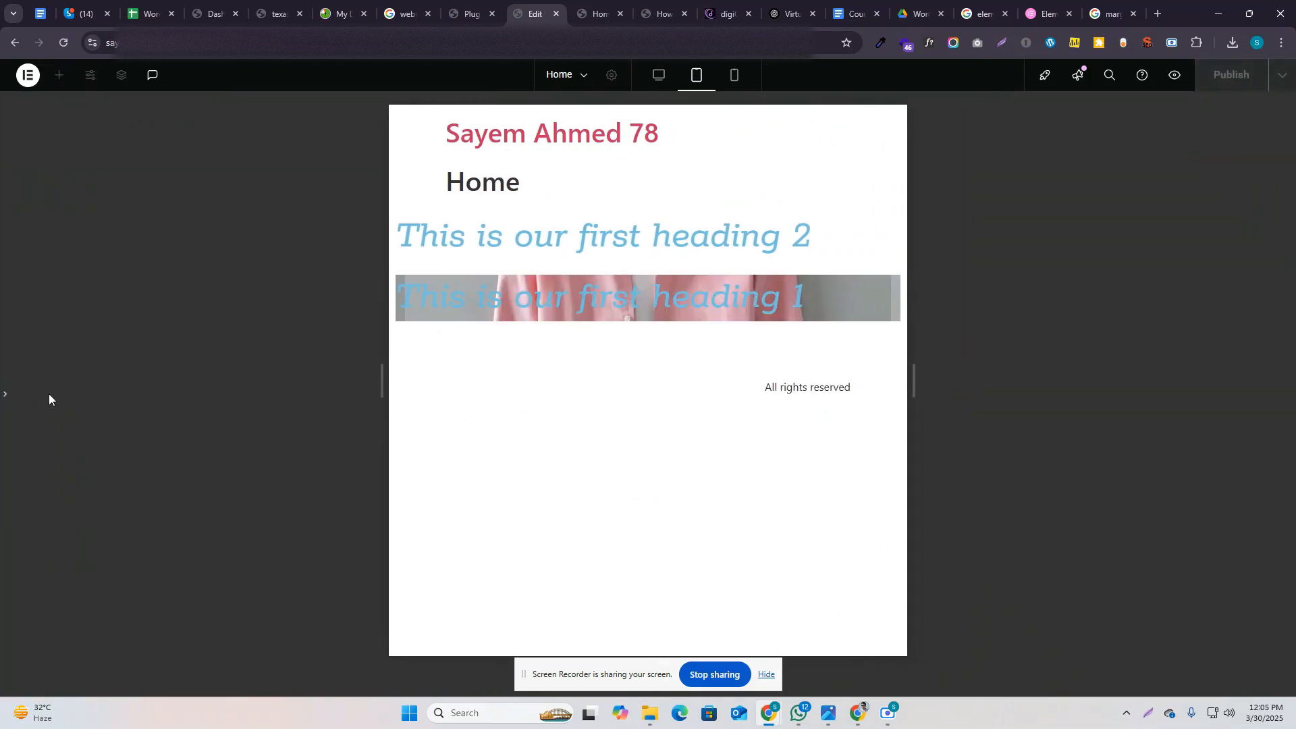
left_click(3, 397)
left_click(734, 75)
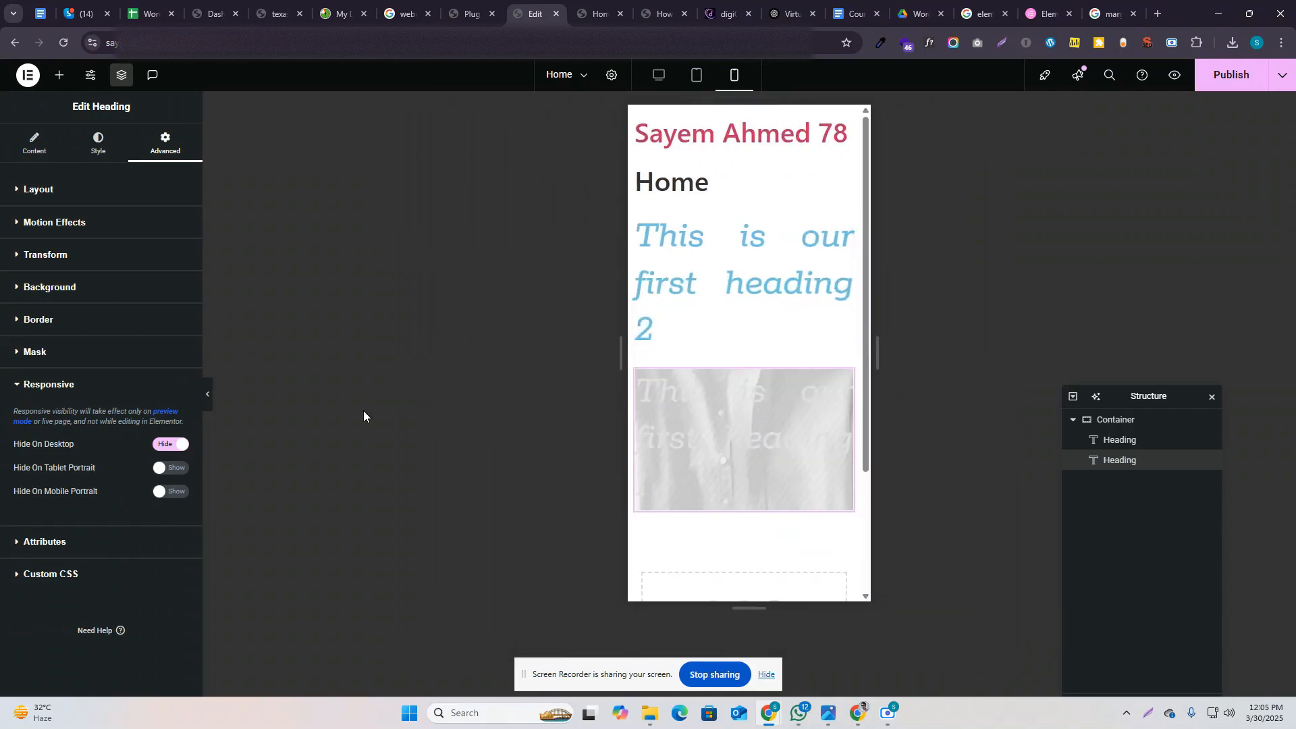
left_click(209, 394)
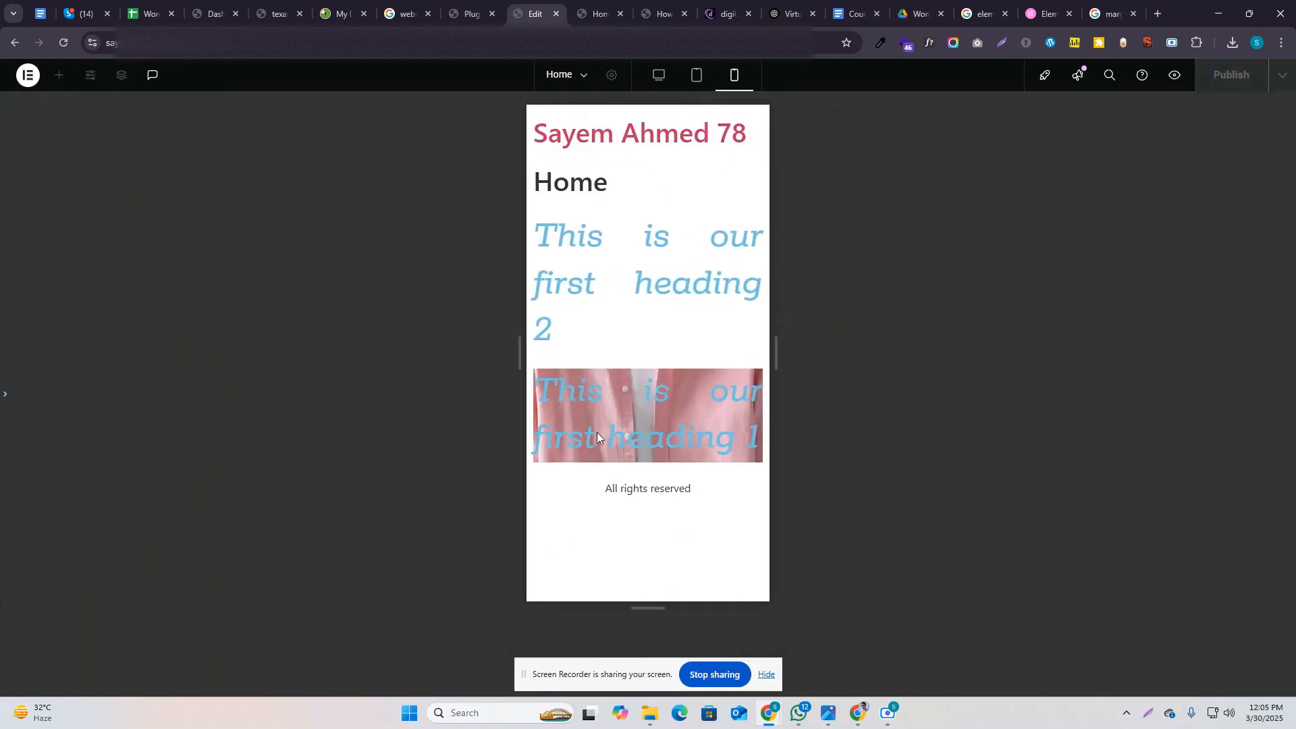
left_click(3, 394)
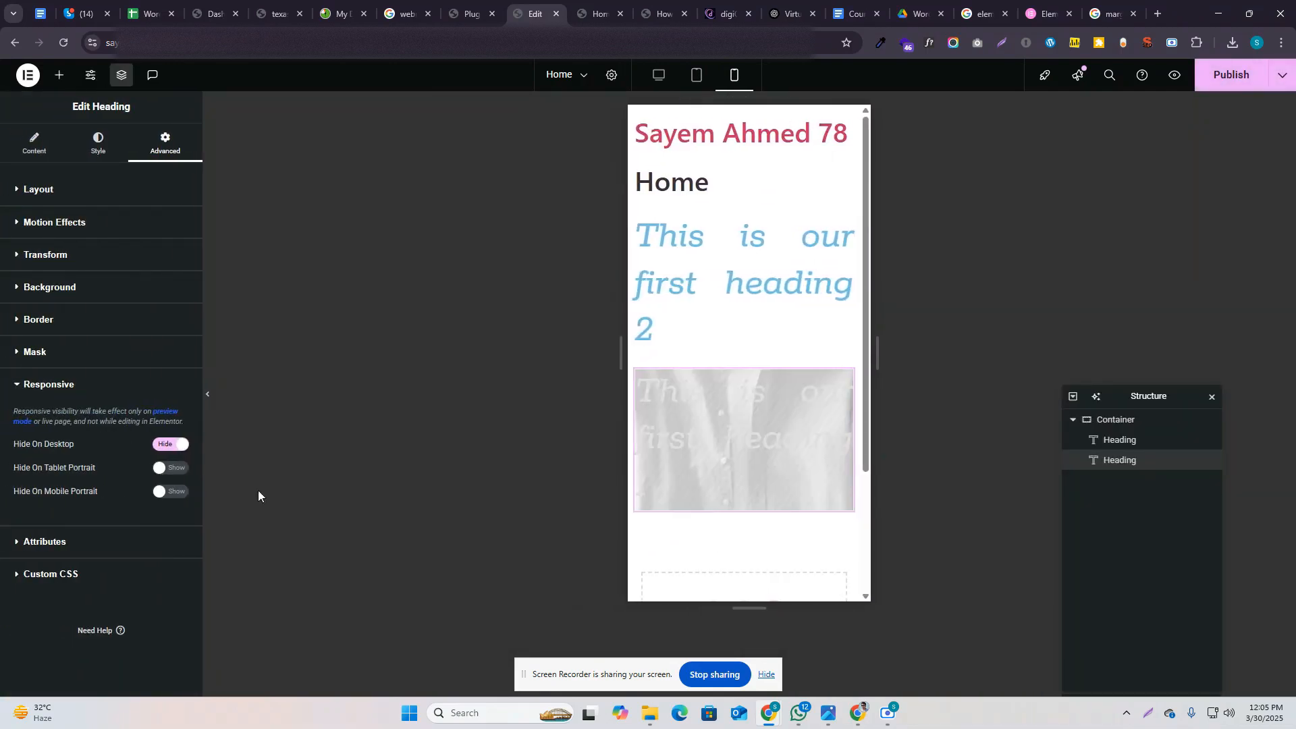
Step: Show the heading on desktop again, and check the page in desktop and mobile views before returning to desktop
left_click(170, 448)
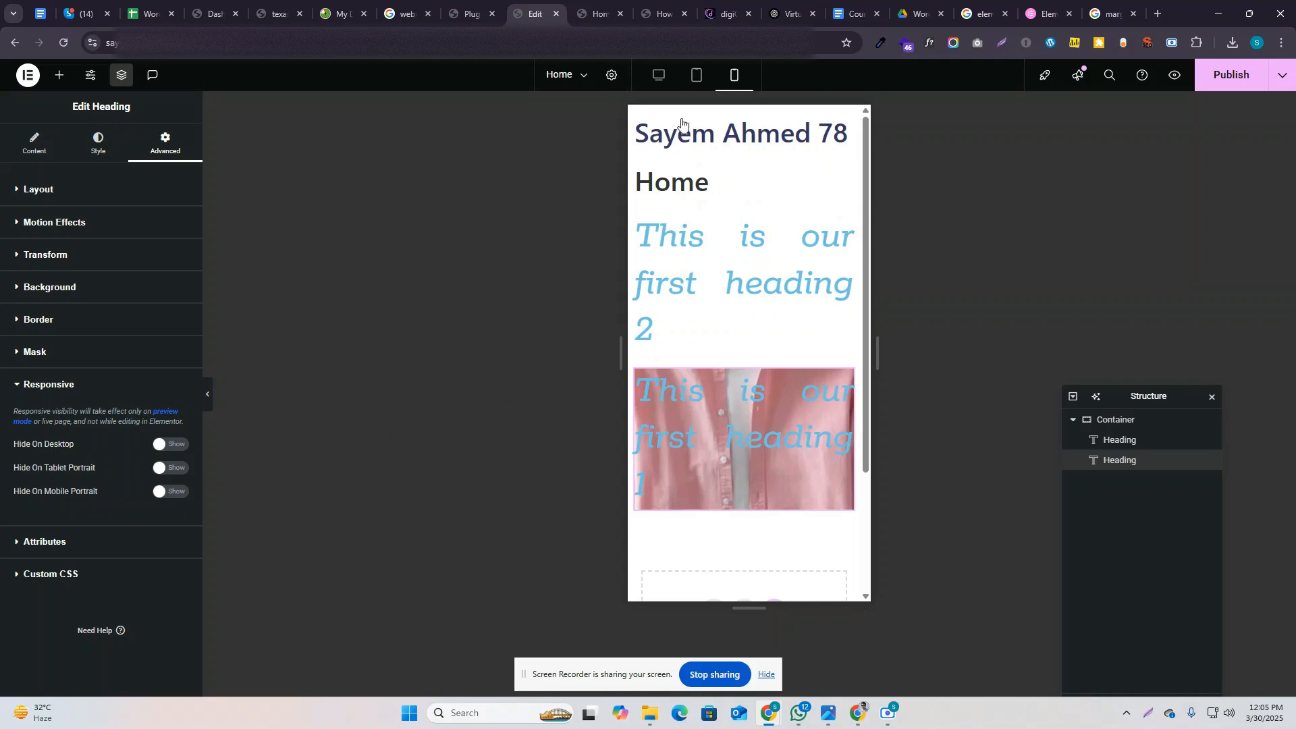
left_click(660, 76)
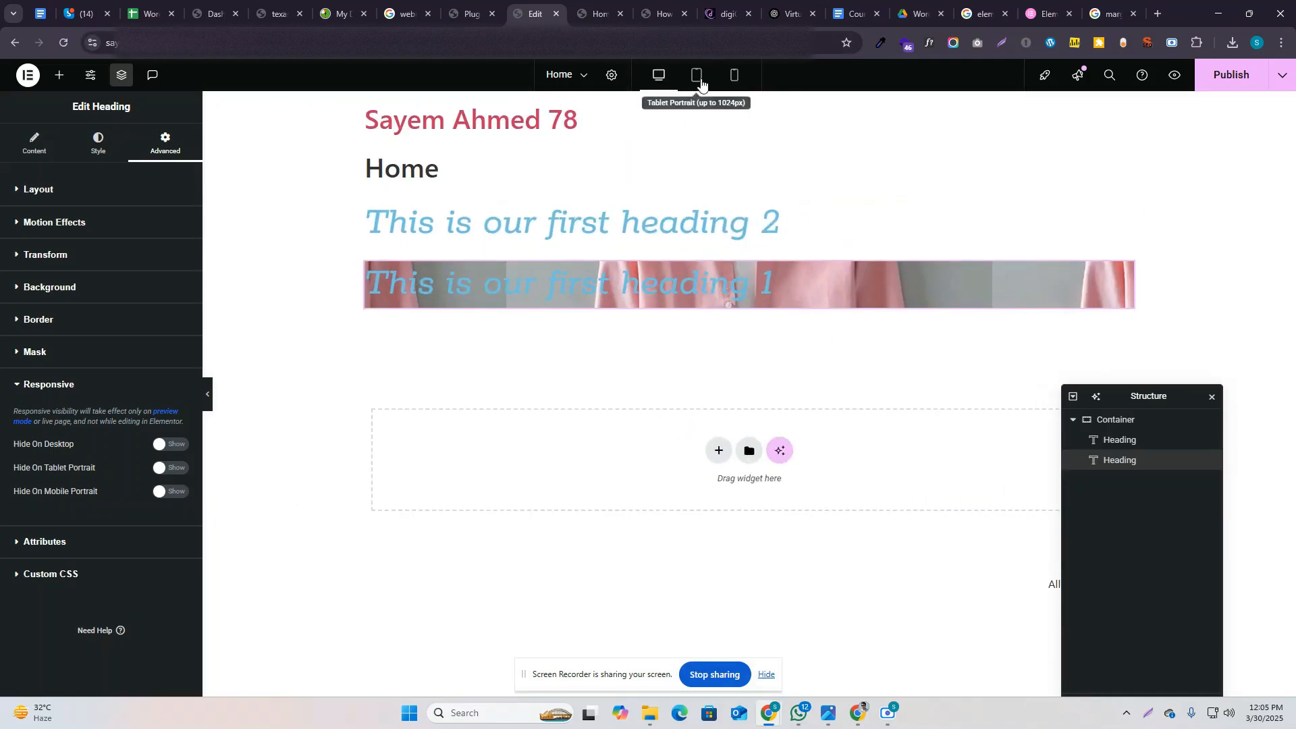
left_click(732, 76)
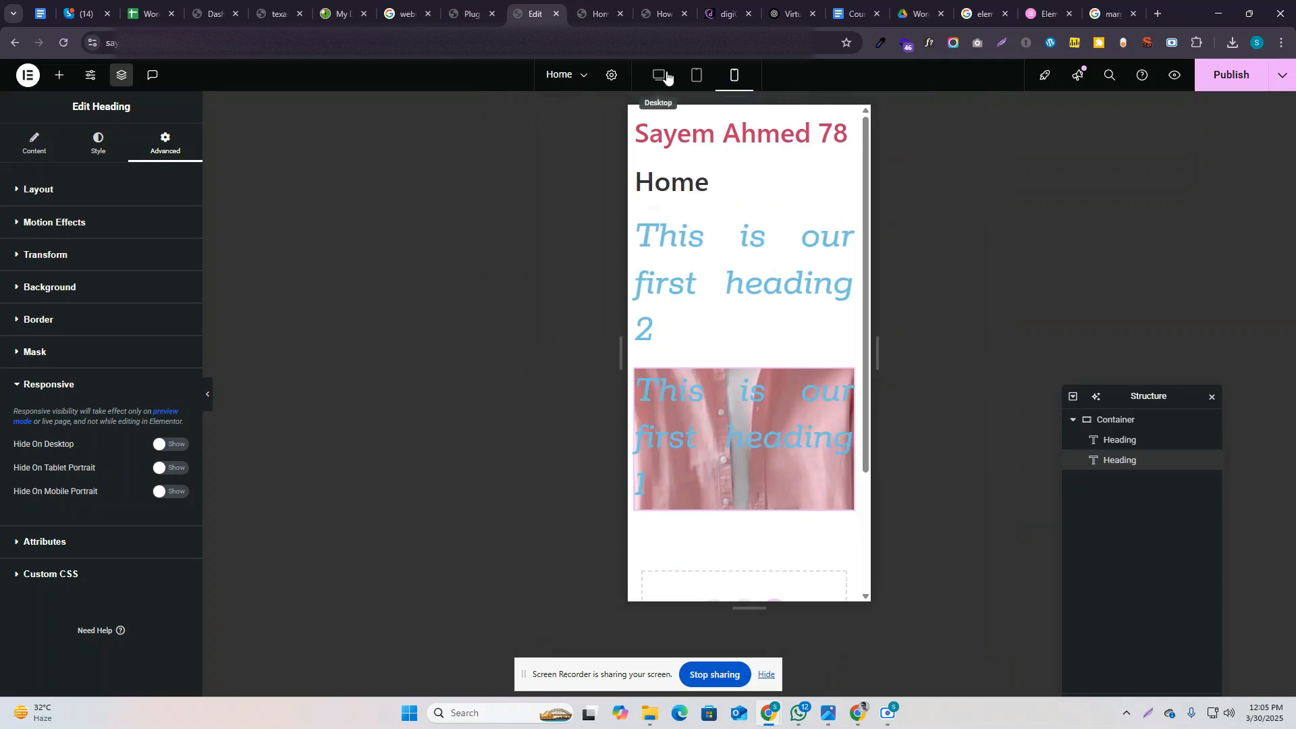
left_click(659, 75)
Step: Look over the heading's custom attributes and custom CSS settings, and publish the page
left_click(51, 549)
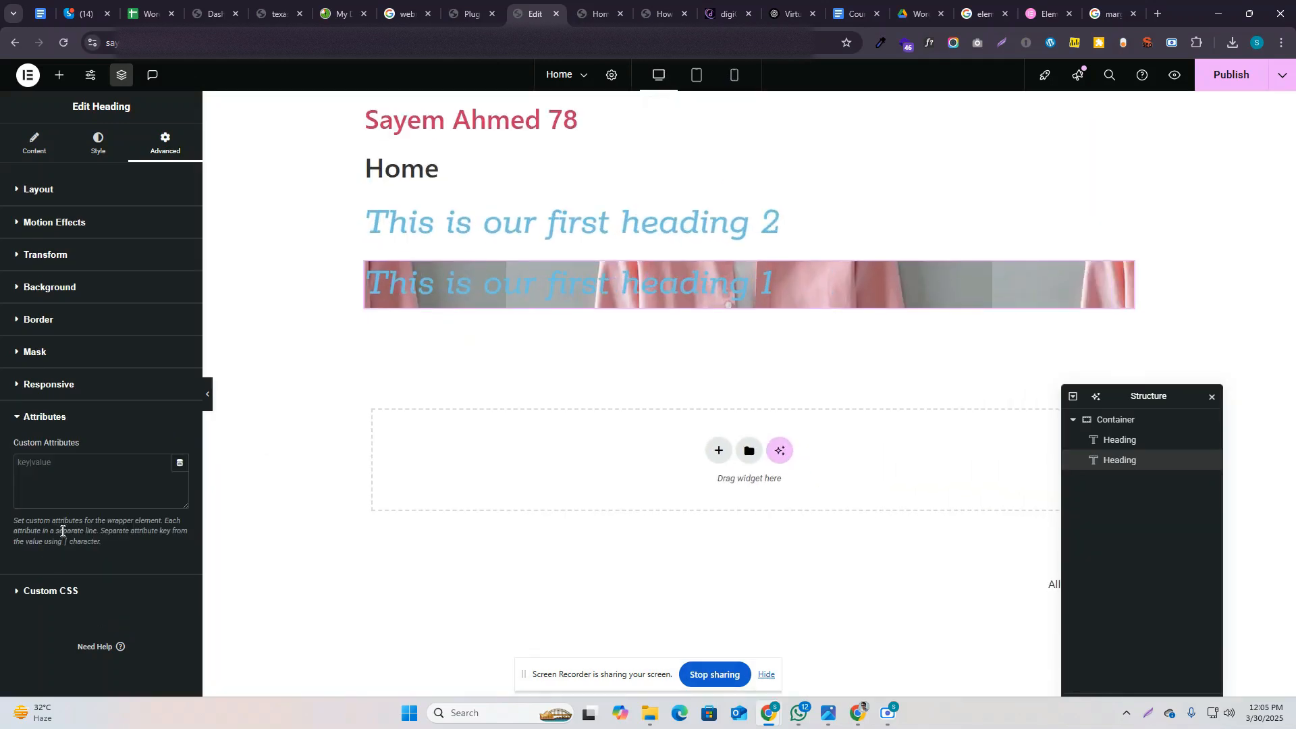
left_click(114, 588)
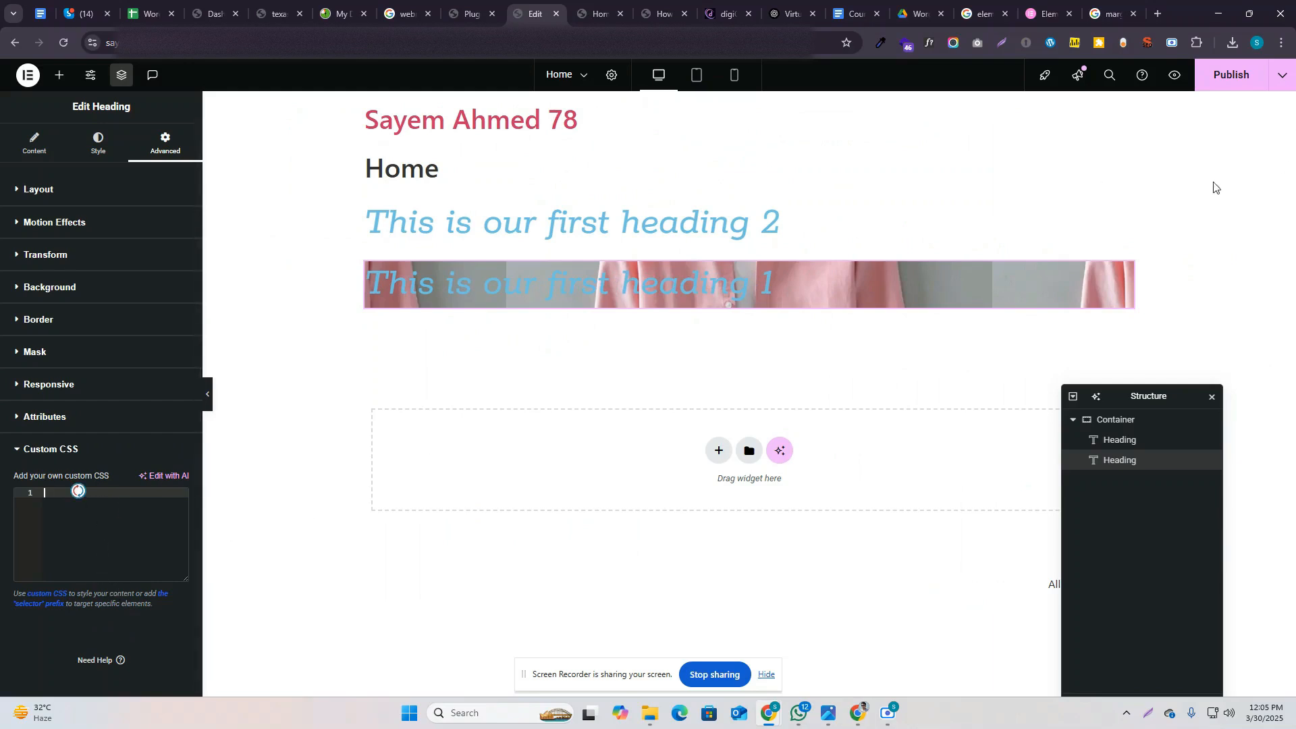
left_click(1231, 76)
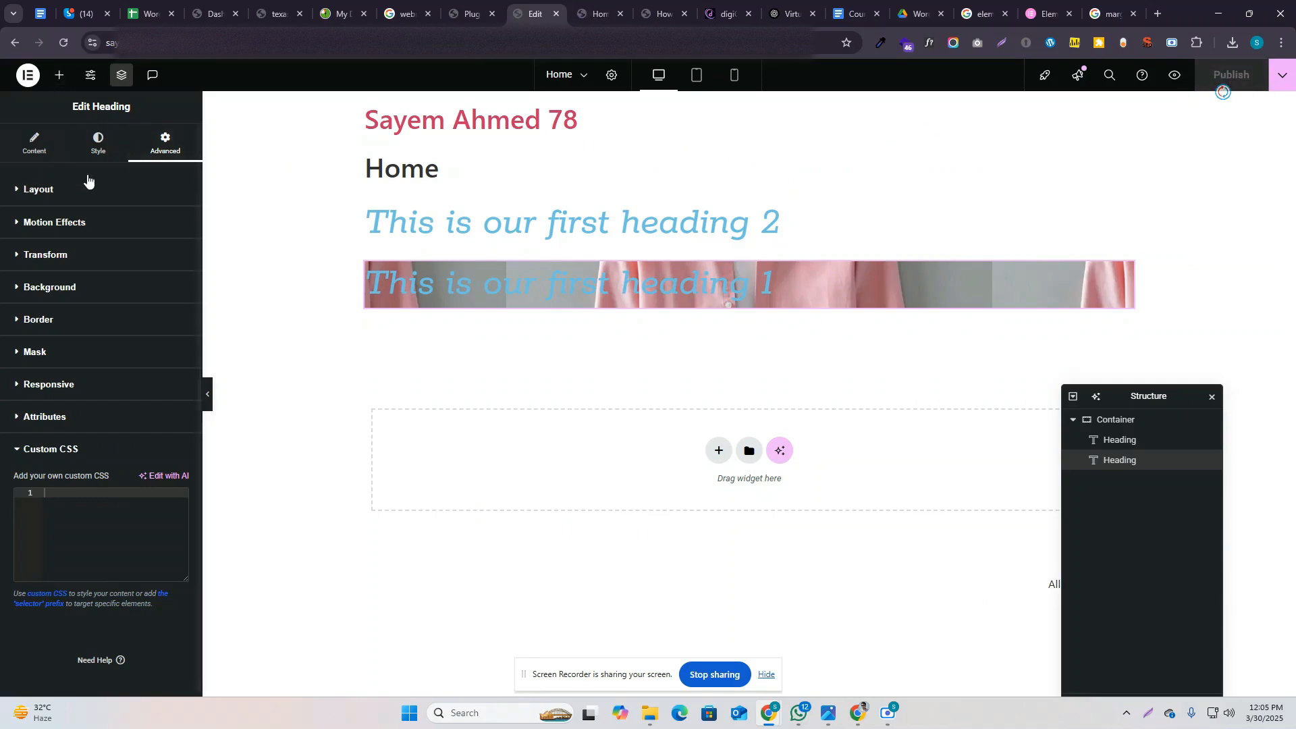
Step: Select the container that holds both headings and open its layout settings
left_click(749, 192)
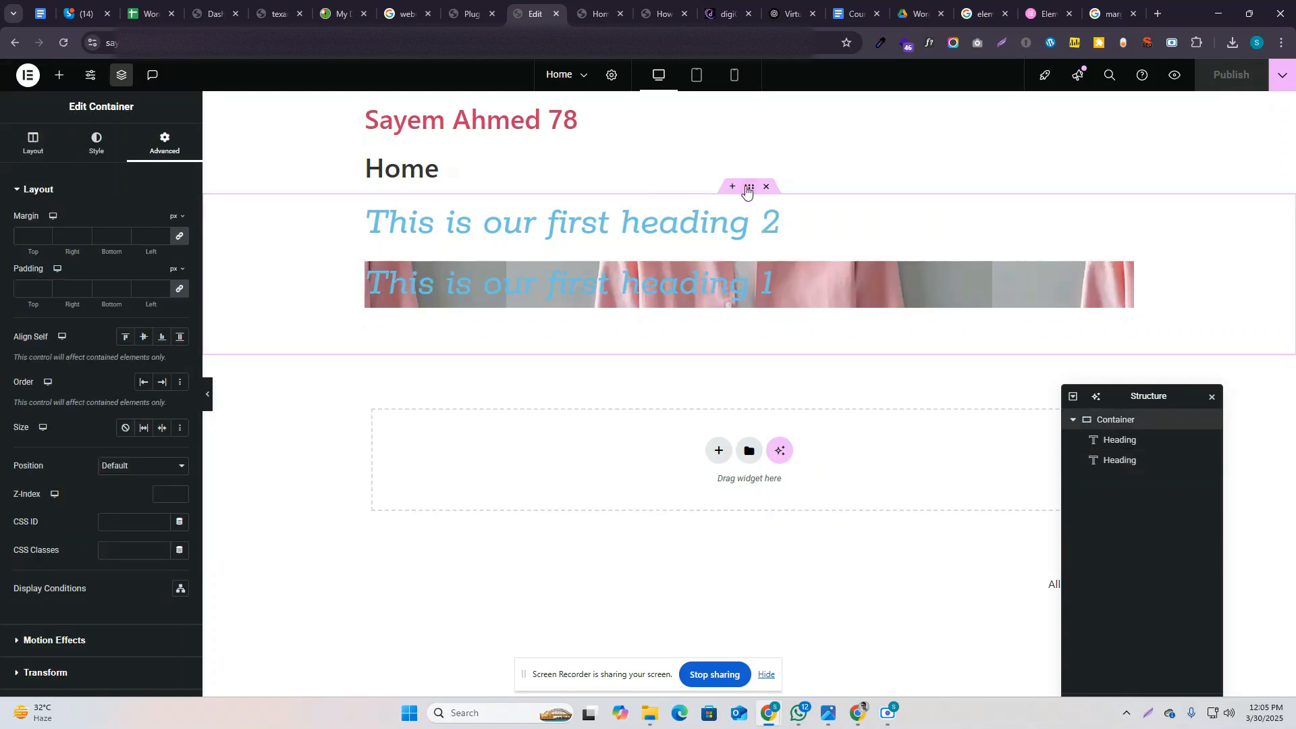
left_click(33, 142)
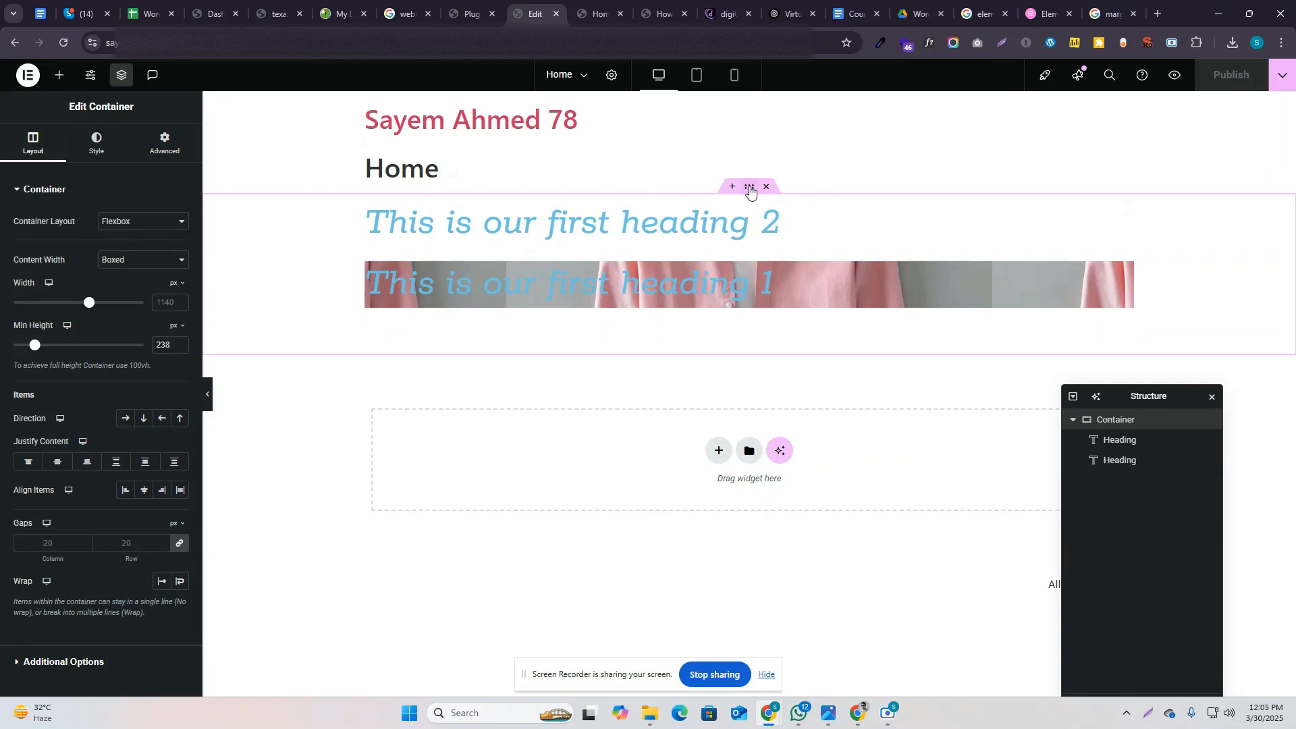
left_click_drag(750, 191, 751, 190)
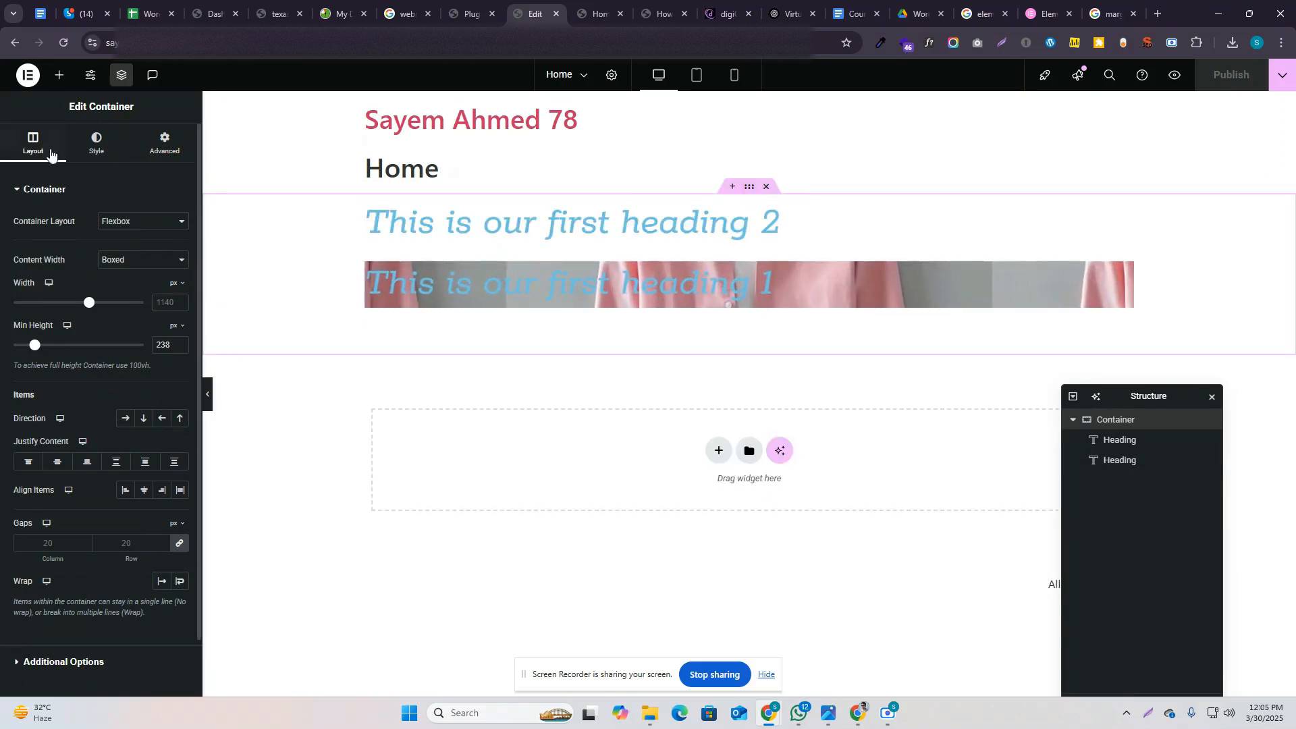
Step: Look over the widget list and the Flexbox and Grid structures offered for a new container
left_click(59, 76)
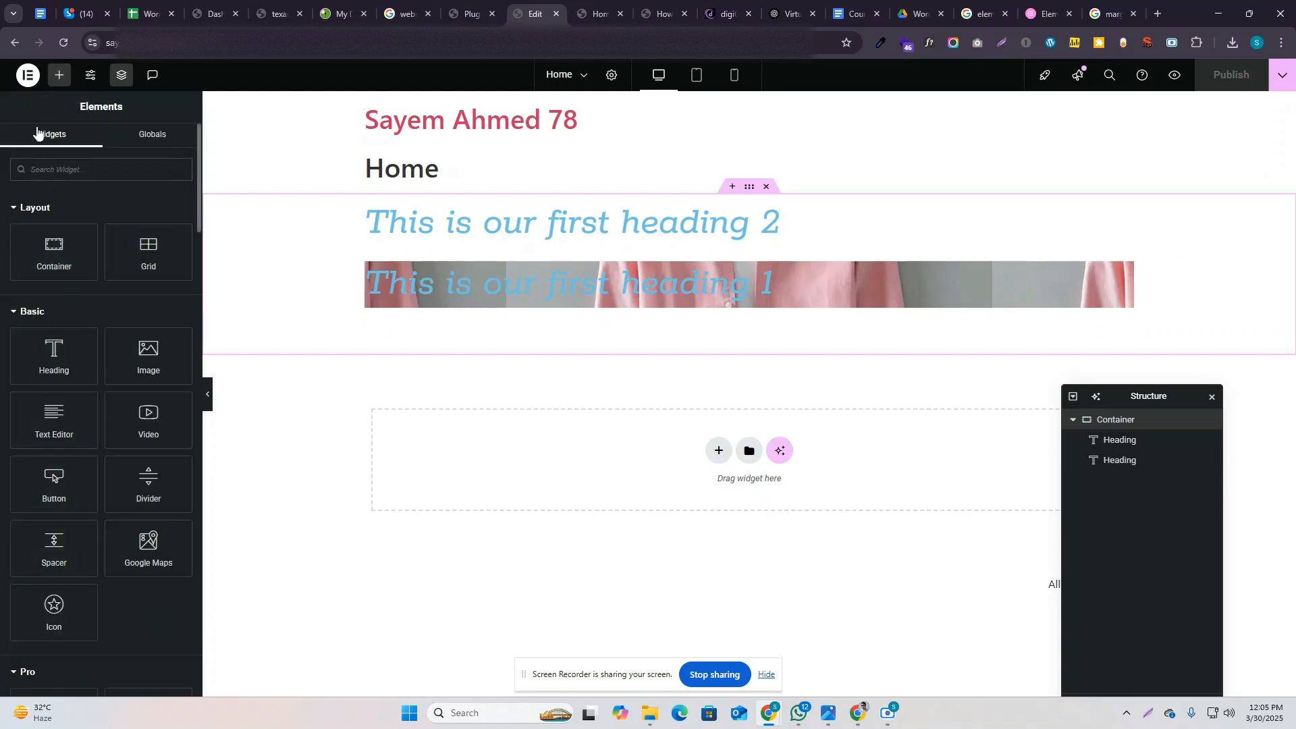
left_click(718, 450)
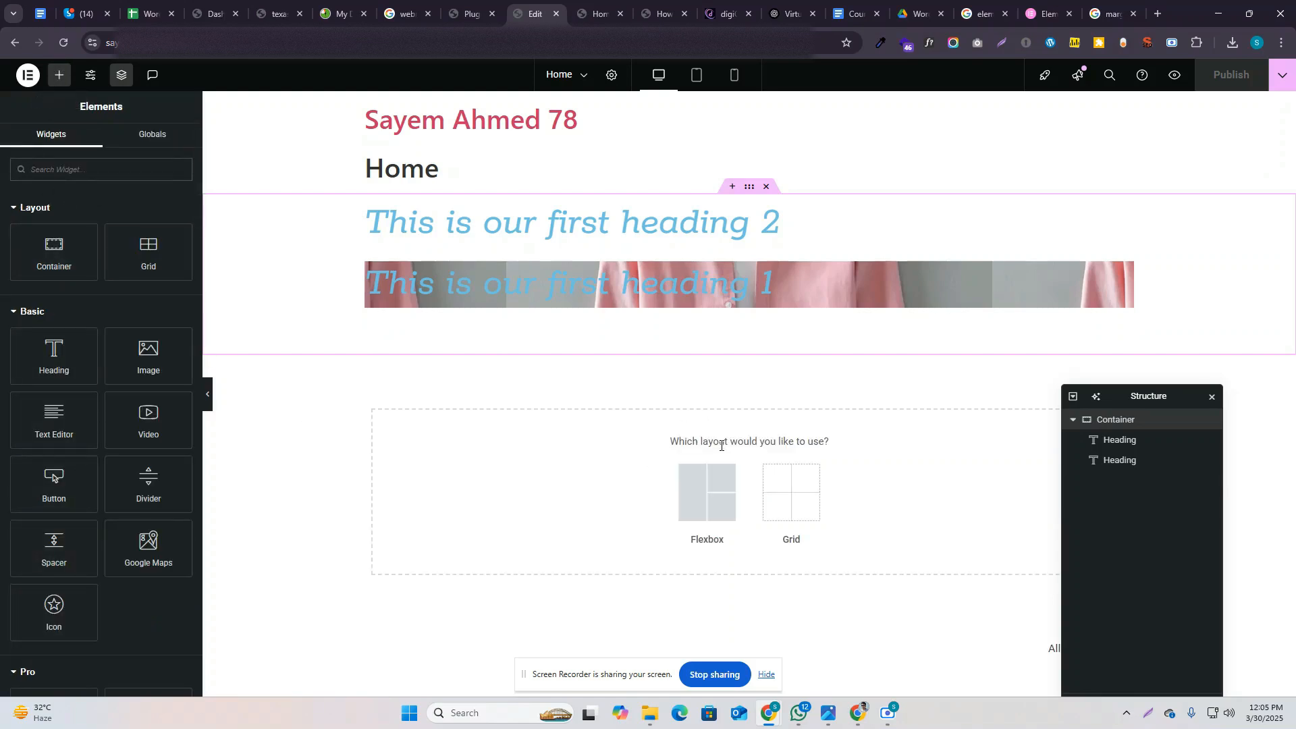
left_click(696, 487)
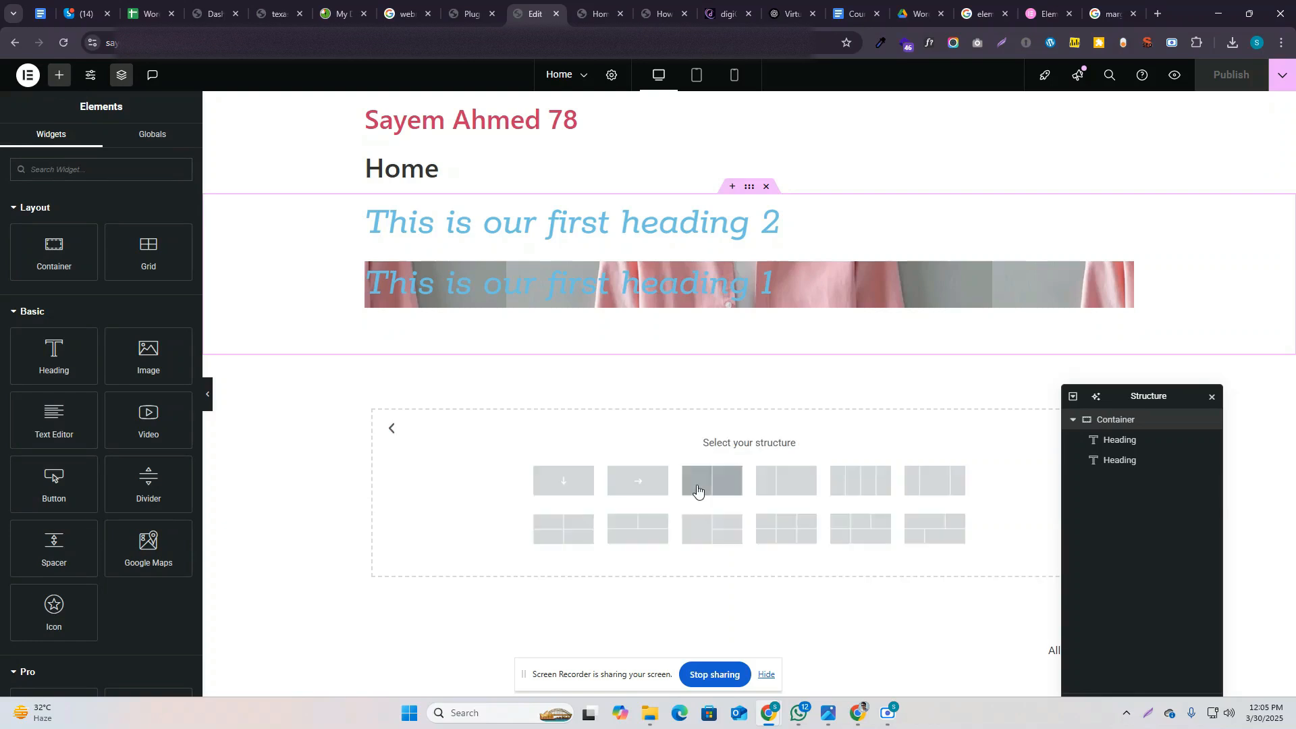
left_click(393, 429)
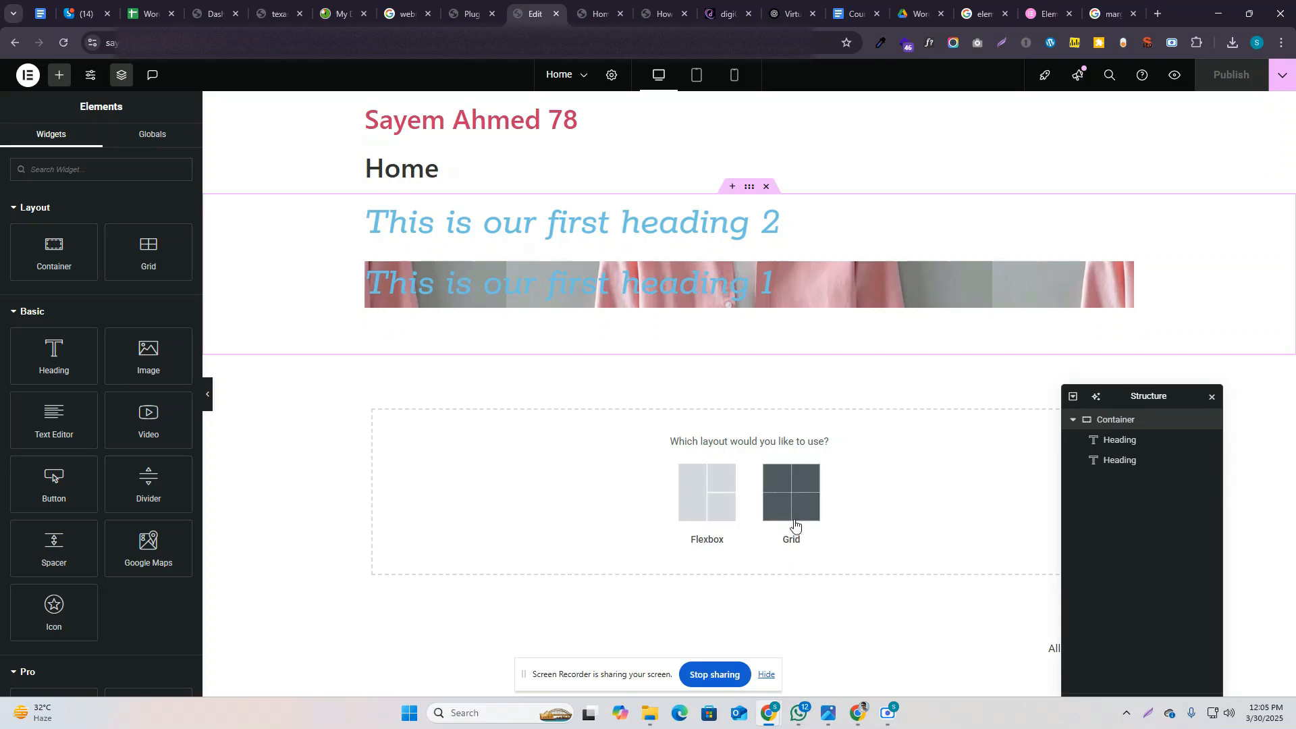
left_click(692, 492)
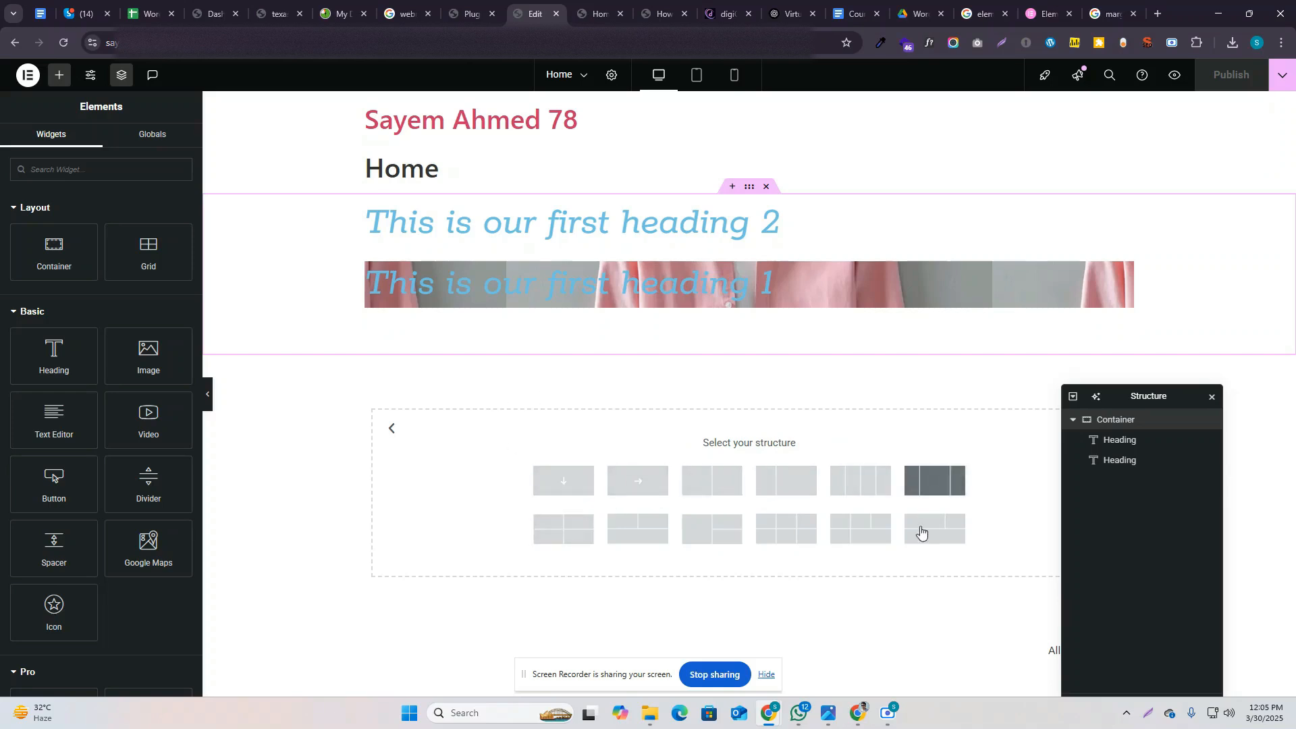
left_click(390, 429)
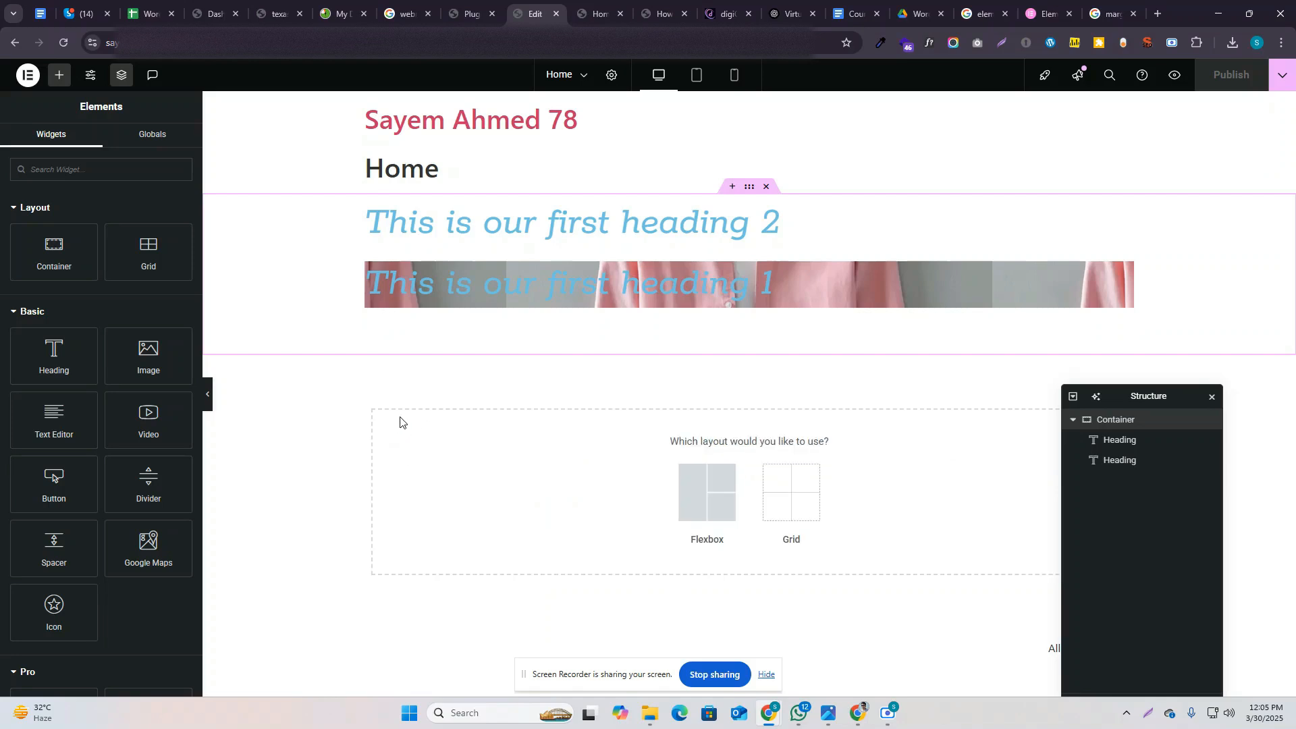
left_click(780, 498)
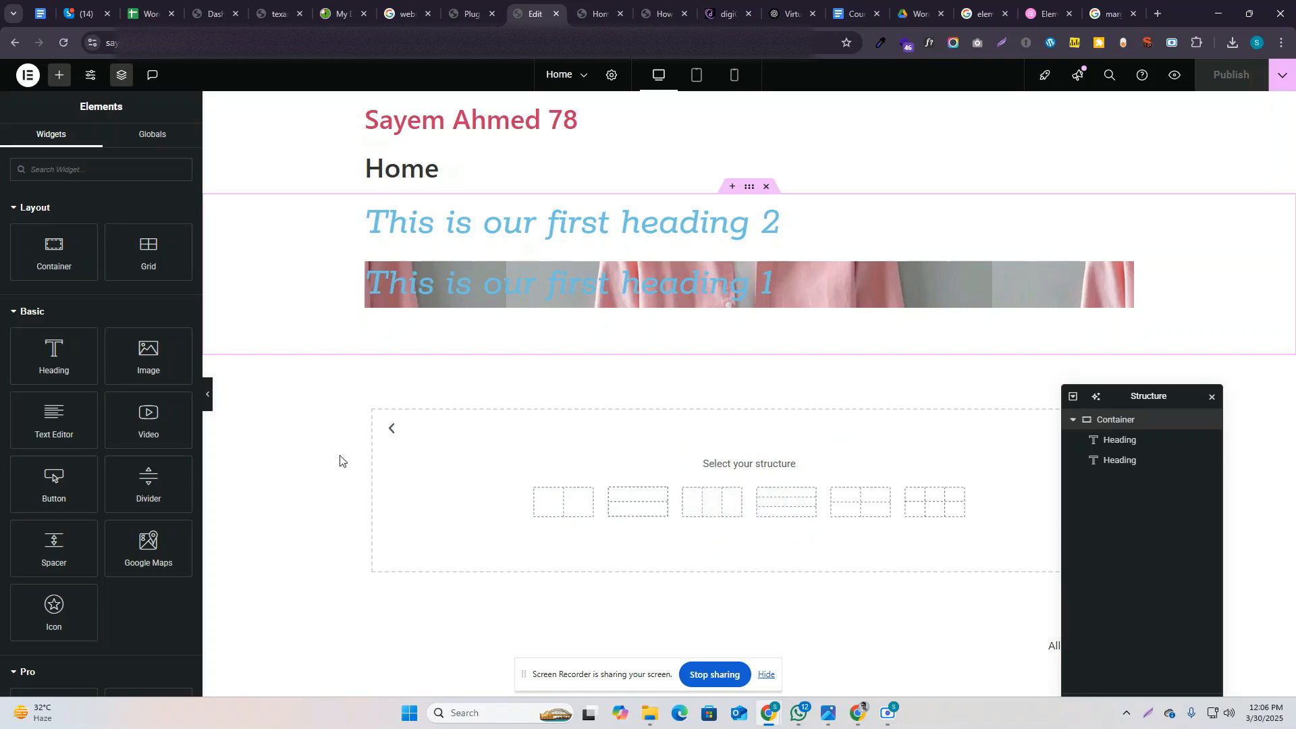
left_click(392, 432)
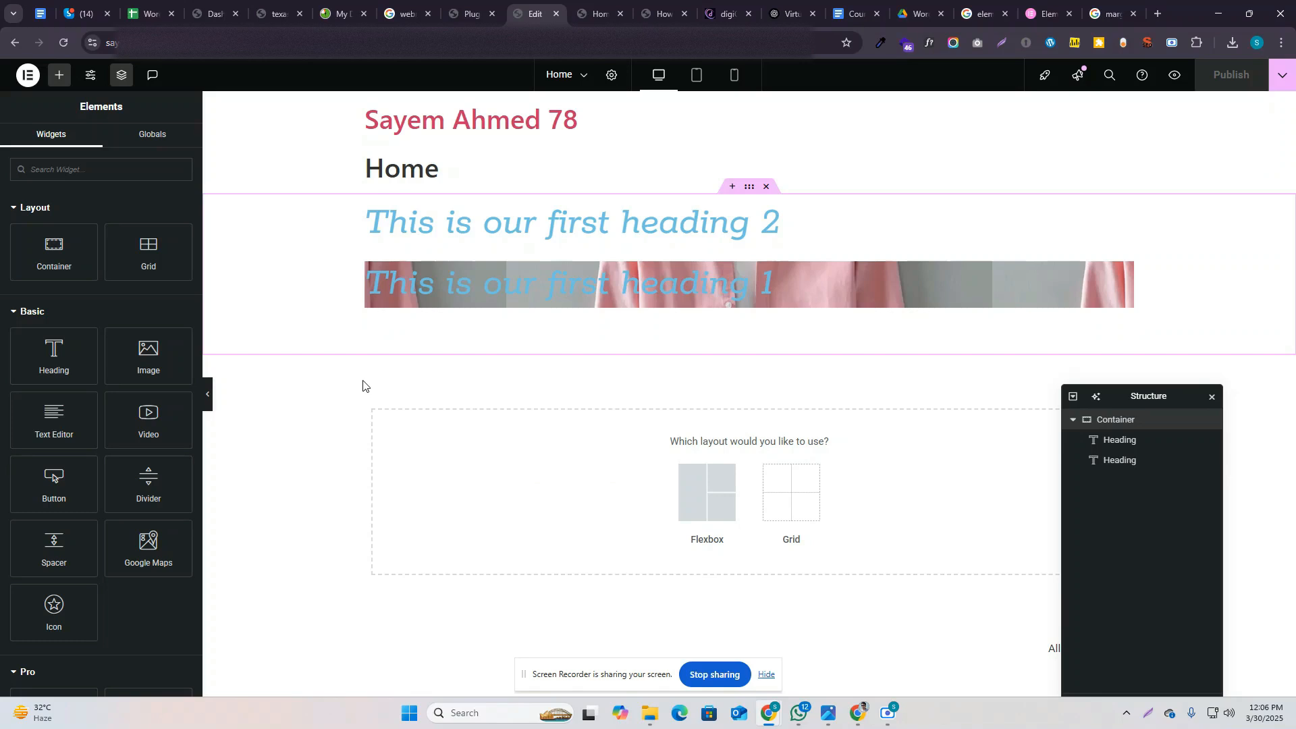
Step: Try the Grid layout on the container with the two headings, and switch it back to Flexbox
left_click(749, 189)
left_click_drag(1120, 397, 1072, 404)
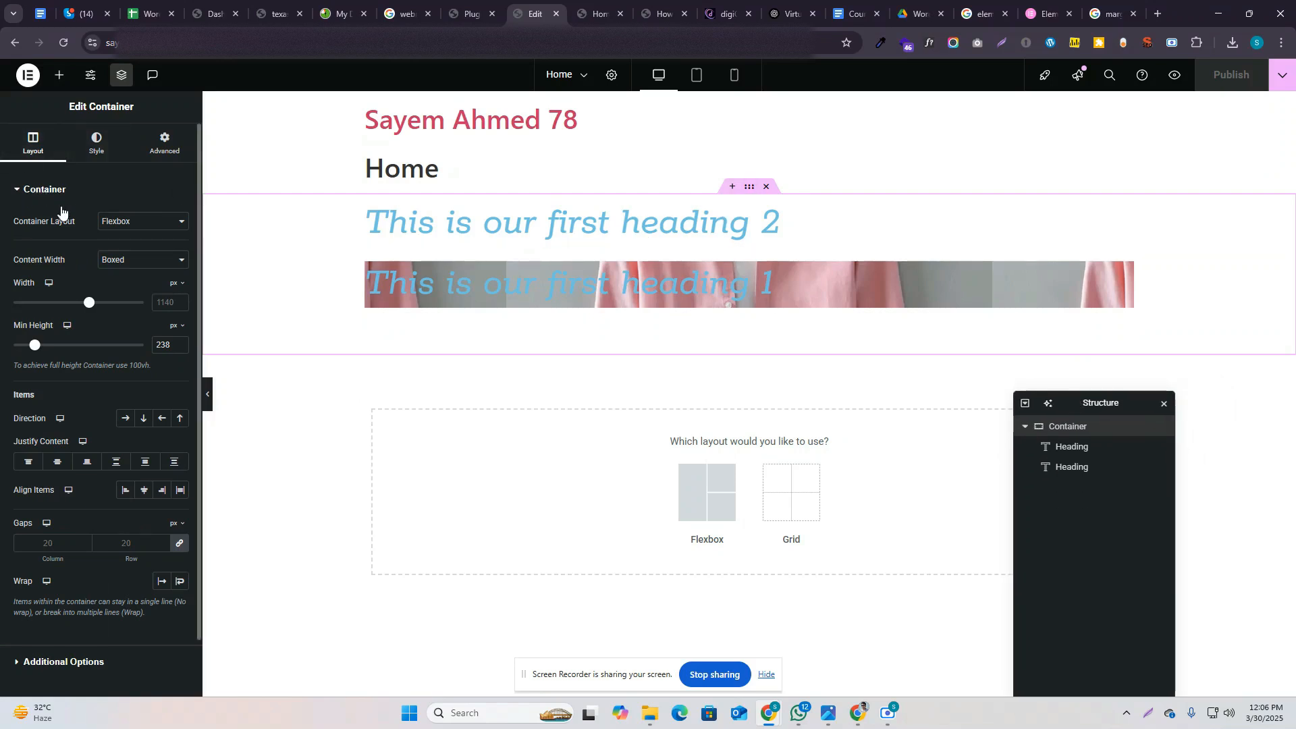
left_click(137, 222)
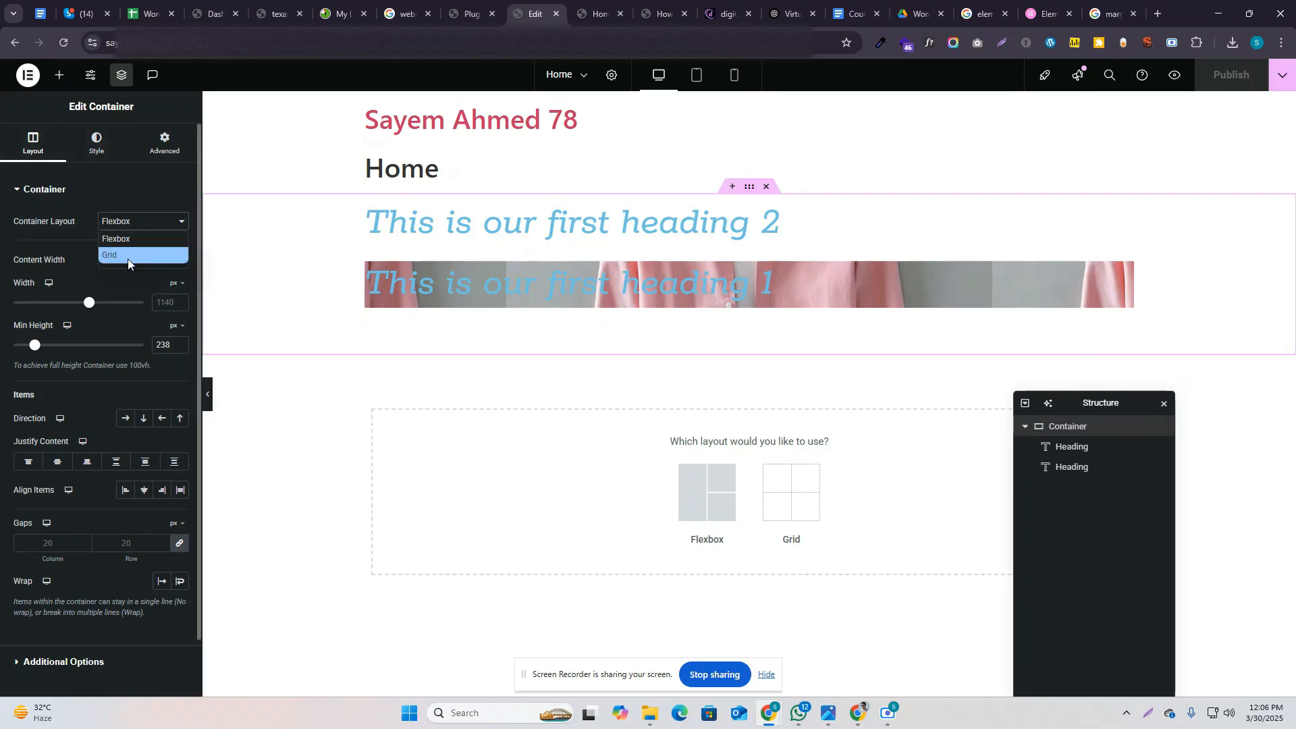
left_click(128, 257)
left_click(137, 222)
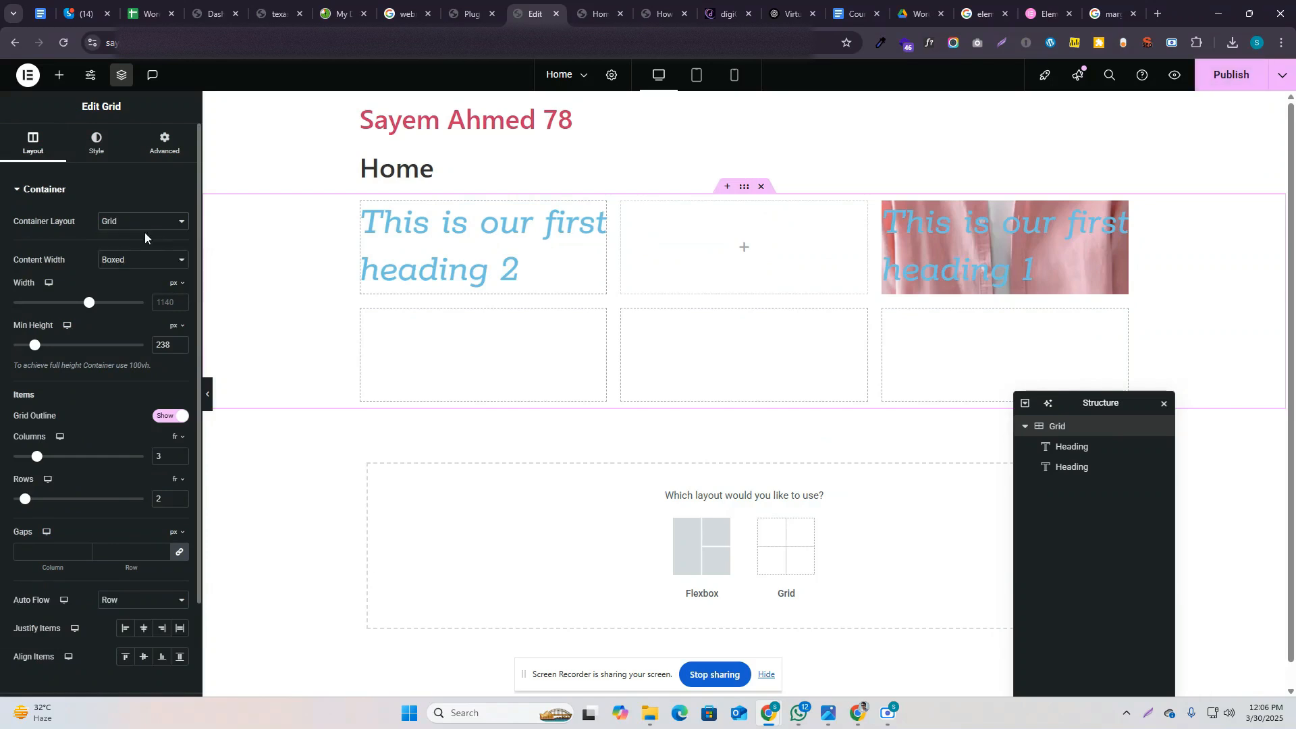
left_click(144, 232)
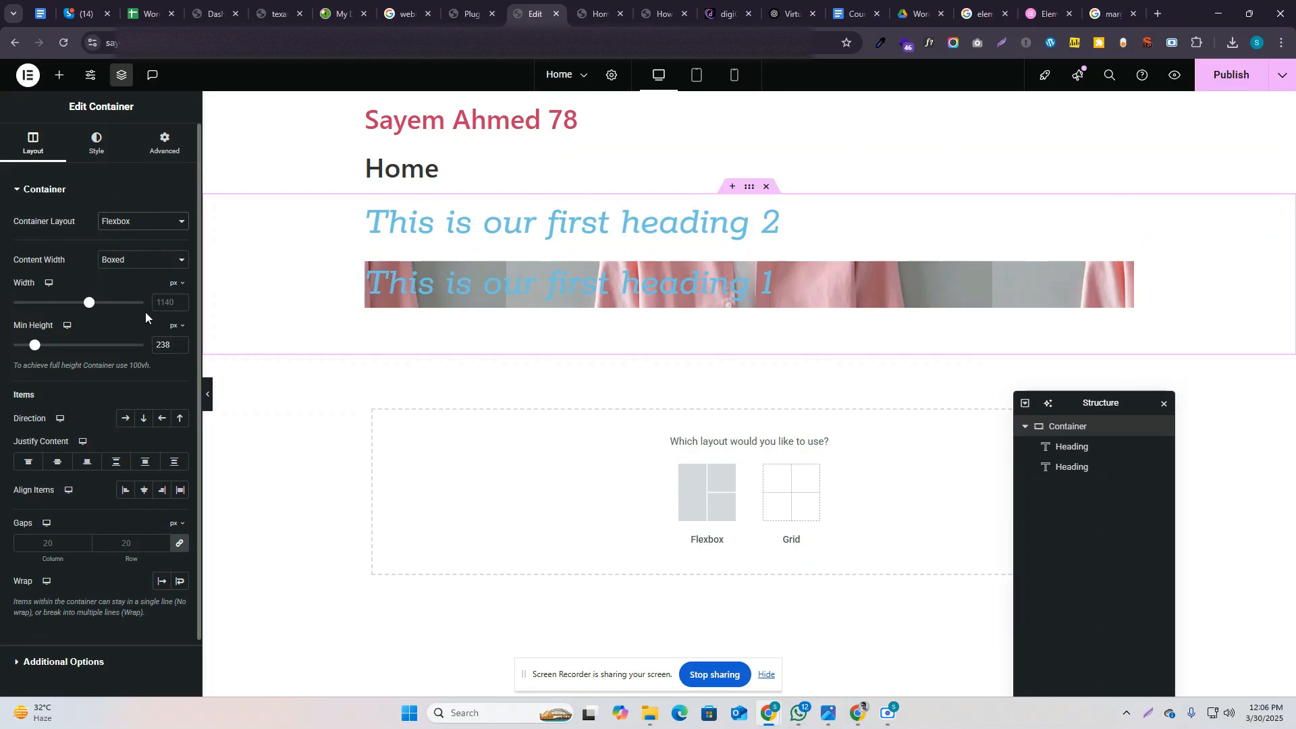
Step: Try Full Width as the container's content width, preview the page, and set it back to Boxed
left_click(137, 258)
left_click(130, 257)
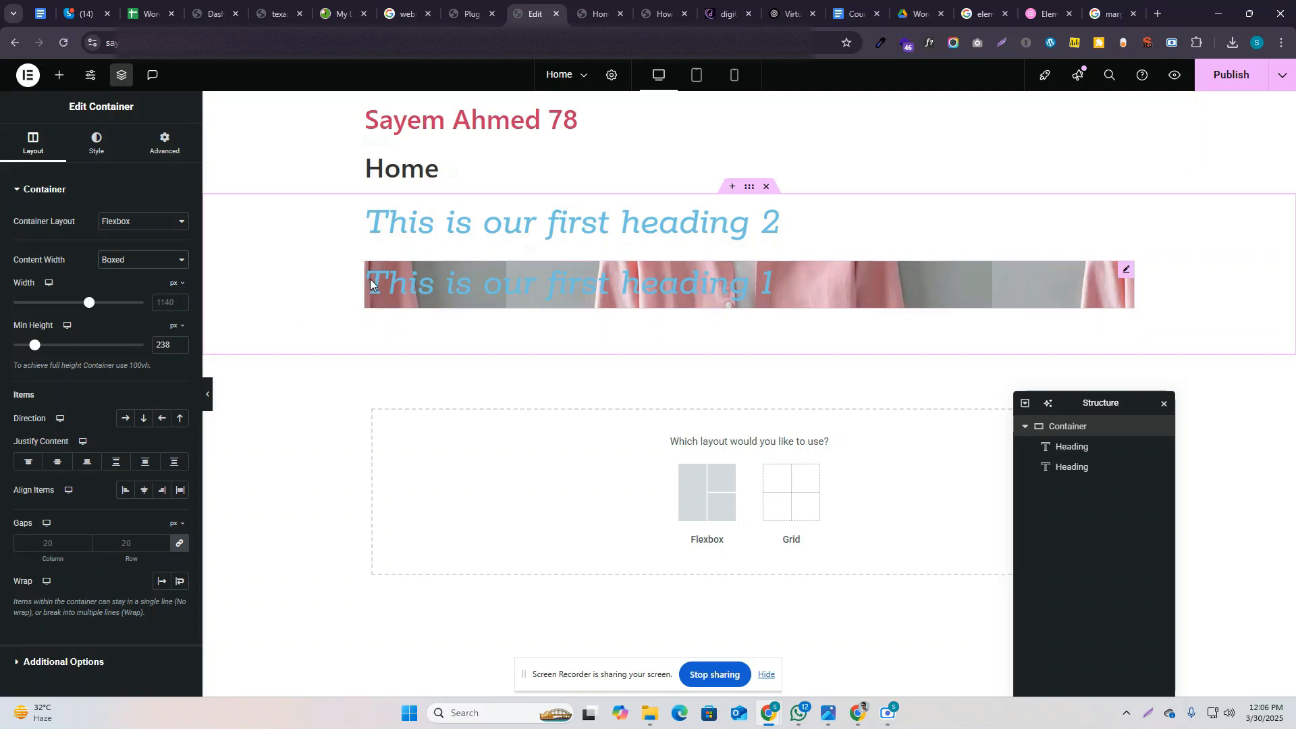
left_click(132, 260)
left_click(135, 300)
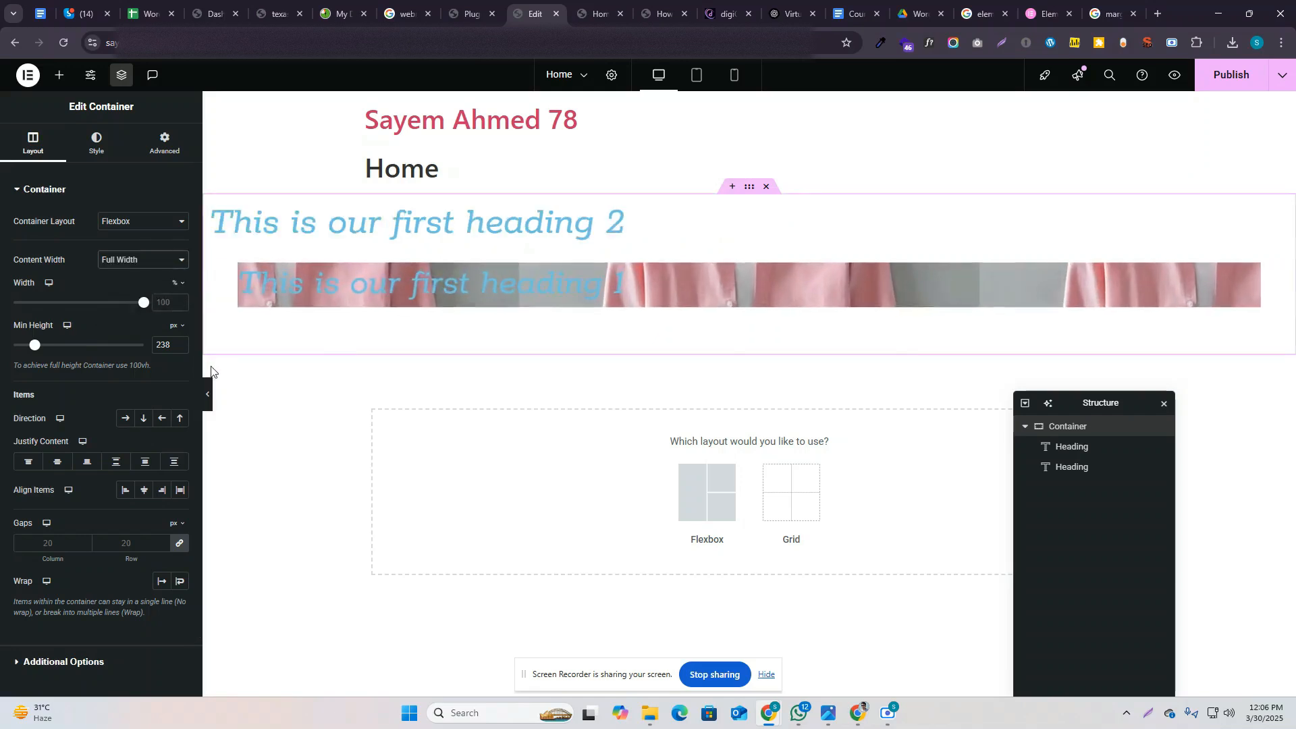
left_click(207, 385)
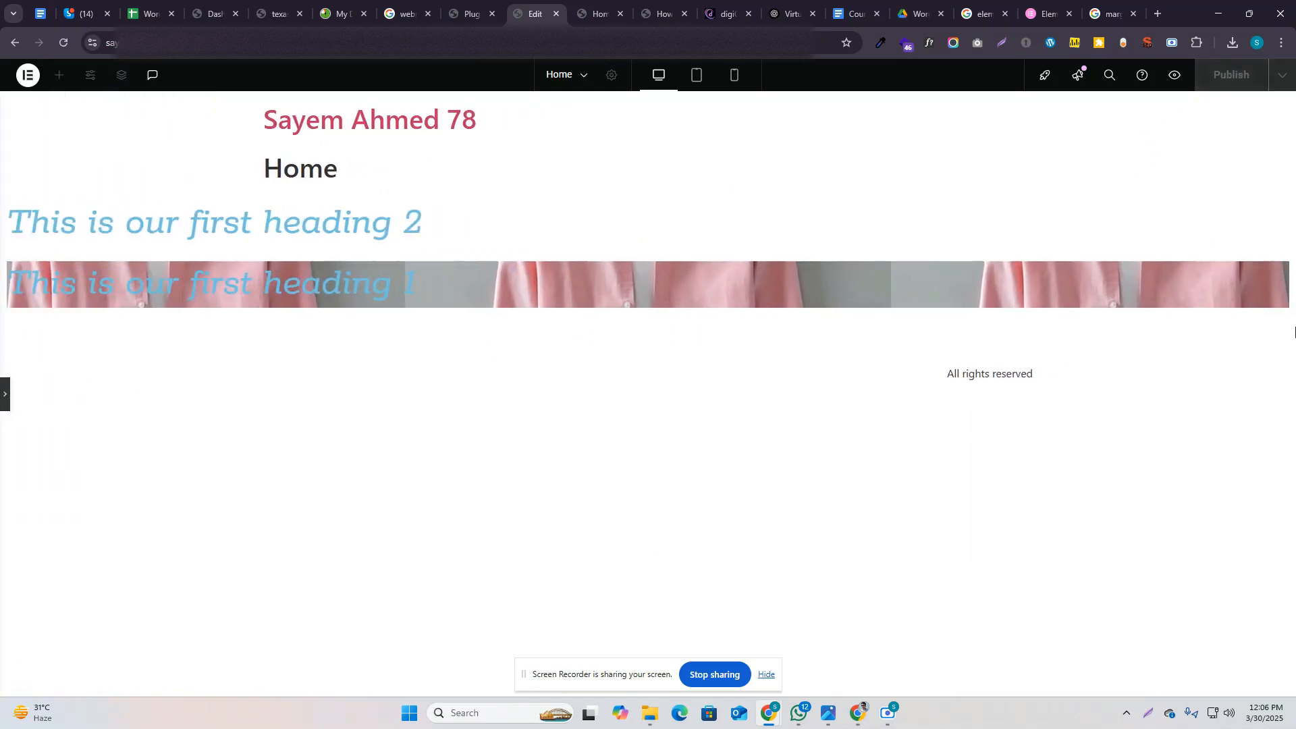
left_click(4, 395)
left_click(135, 264)
left_click(134, 280)
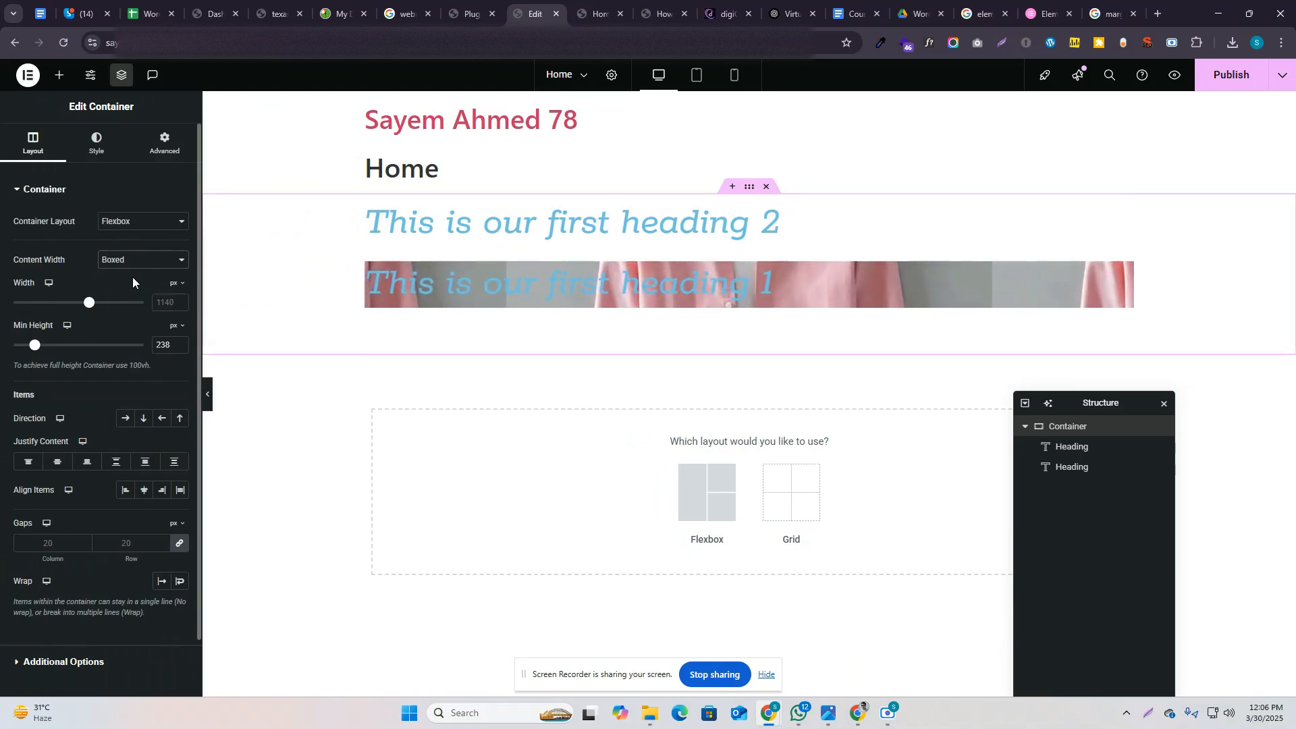
Step: Try a boxed width of 1042 px on the container, and set the width back to 1140 px
mouse_move(89, 305)
left_mouse_down()
mouse_move(157, 311)
mouse_move(78, 325)
left_mouse_up()
left_click(179, 305)
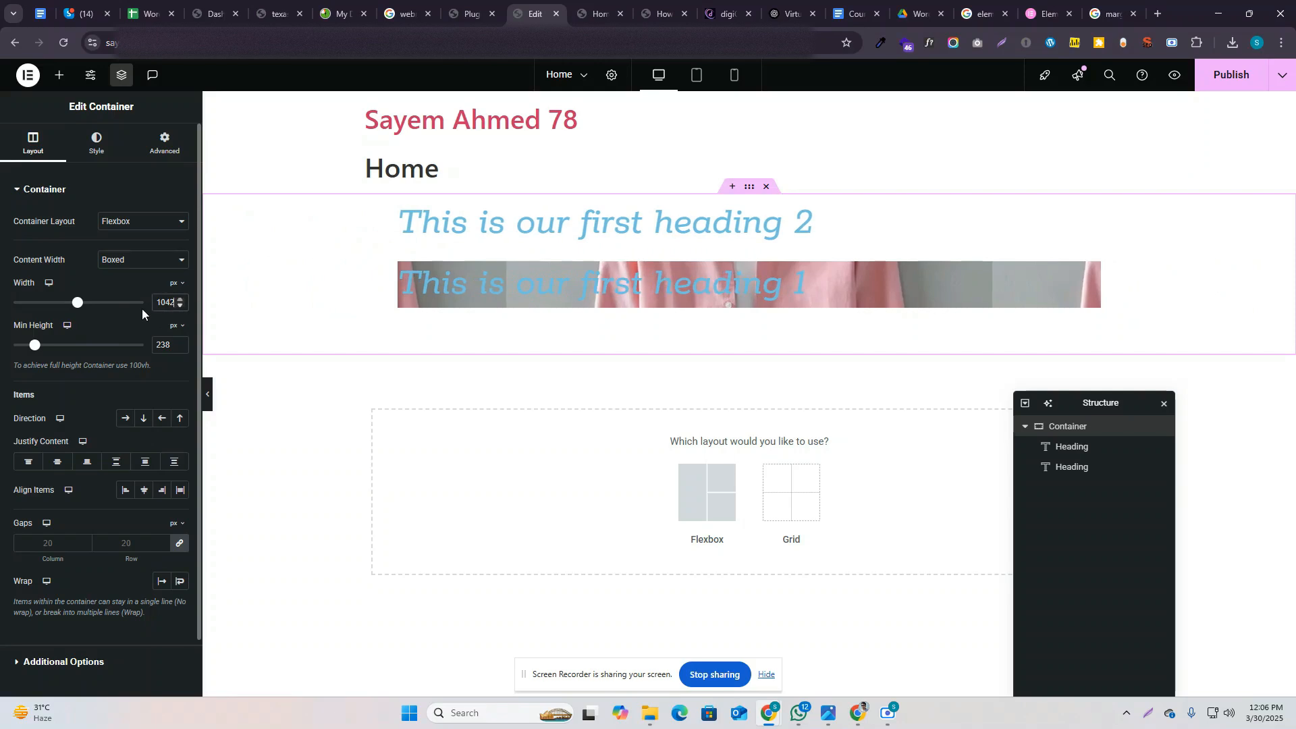
double_click(155, 308)
type("1140")
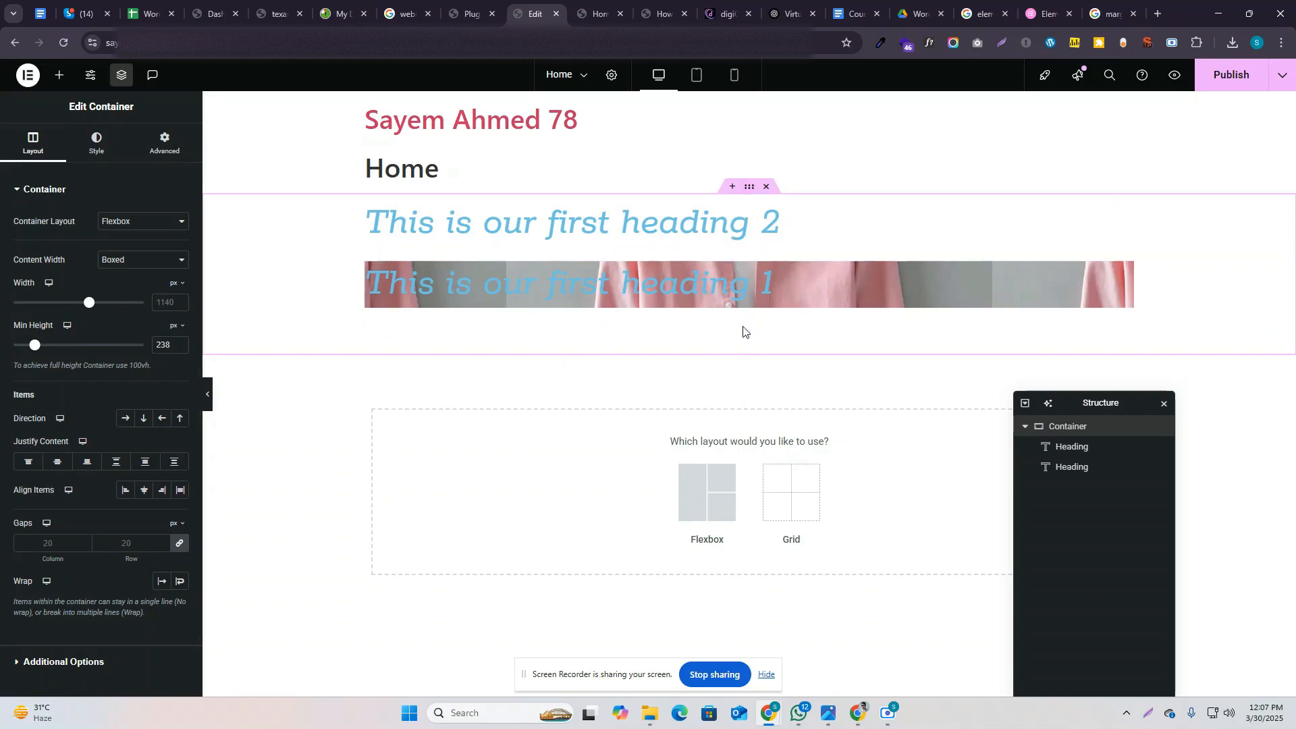
Step: Set the container's min height to 379 px and give it a classic red background colour
mouse_move(33, 348)
left_mouse_down()
mouse_move(88, 351)
mouse_move(46, 364)
left_mouse_up()
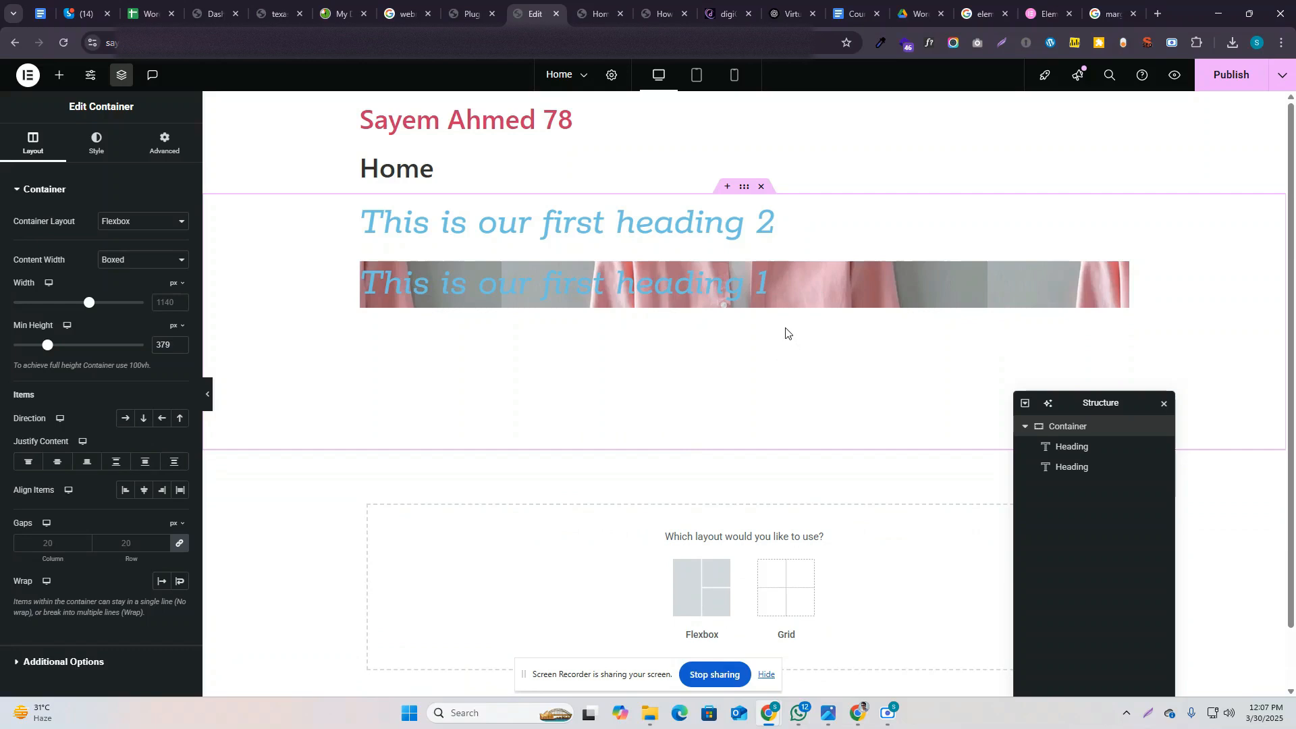
left_click(101, 154)
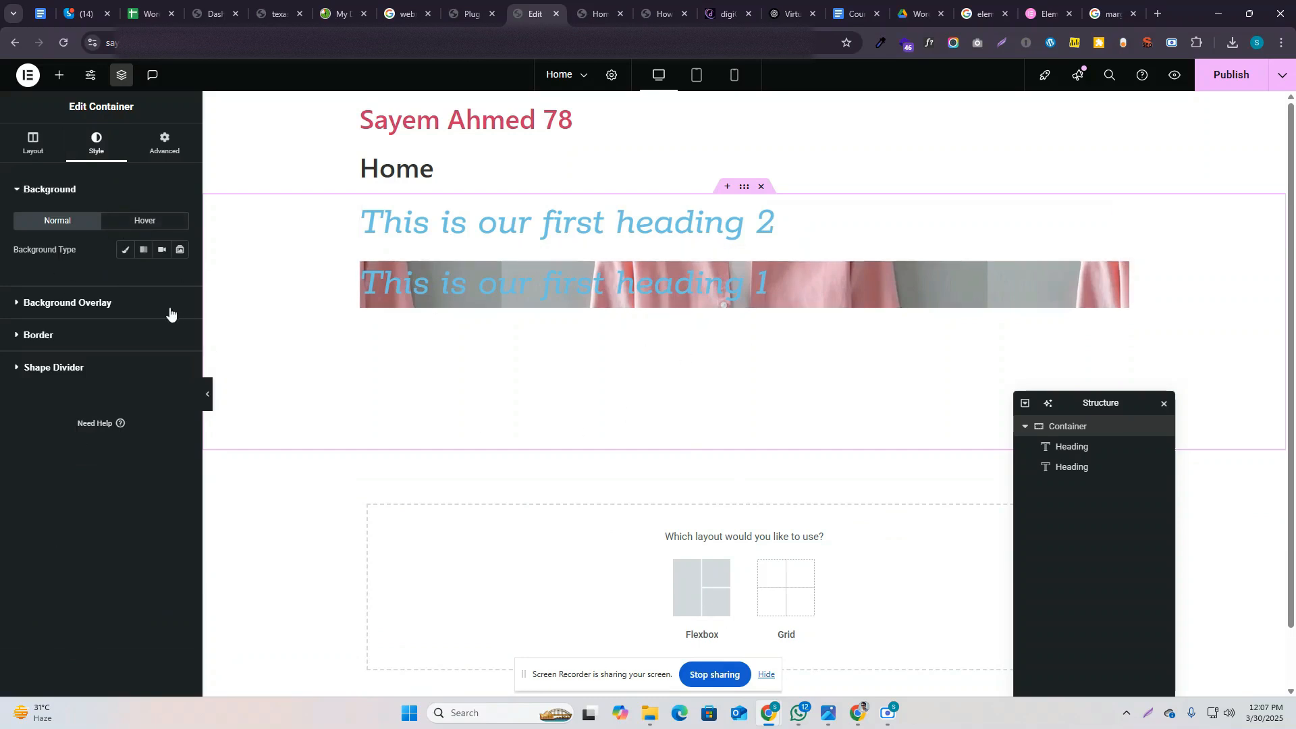
left_click(127, 255)
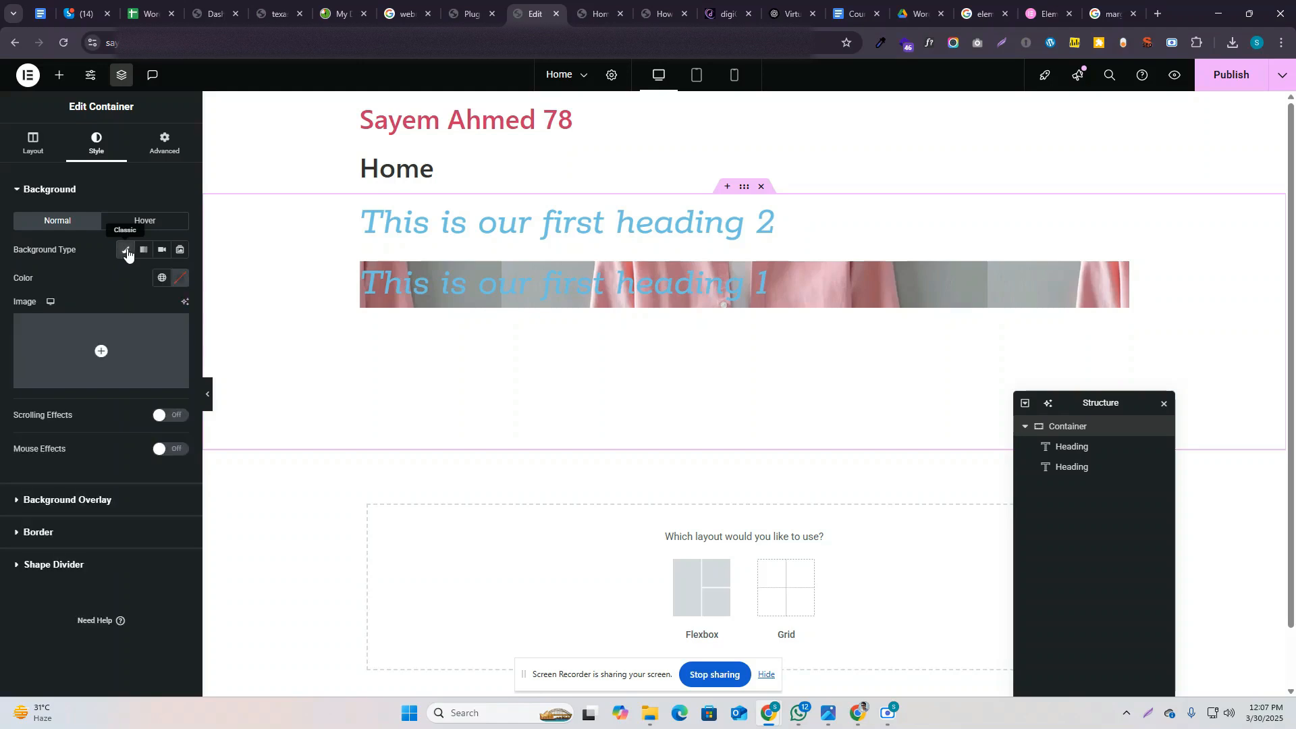
left_click(179, 282)
left_click_drag(215, 345, 264, 358)
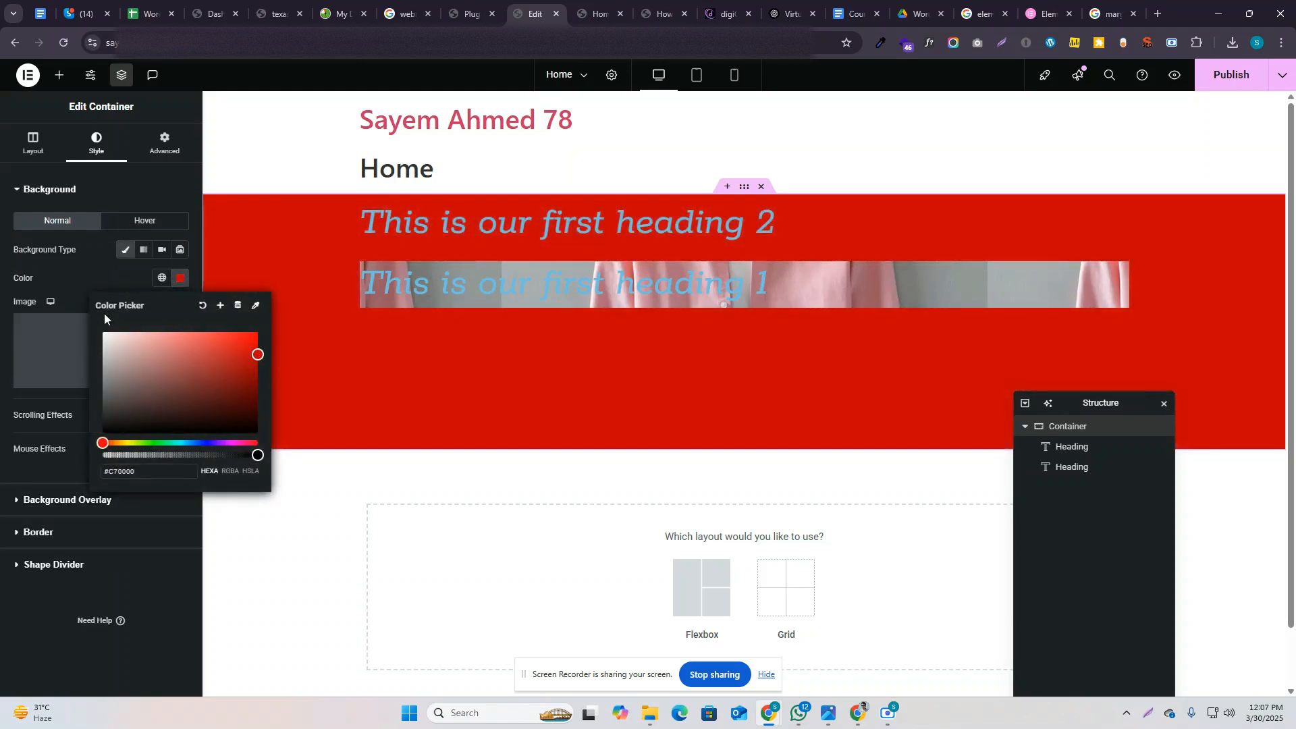
left_click(162, 278)
left_click(164, 280)
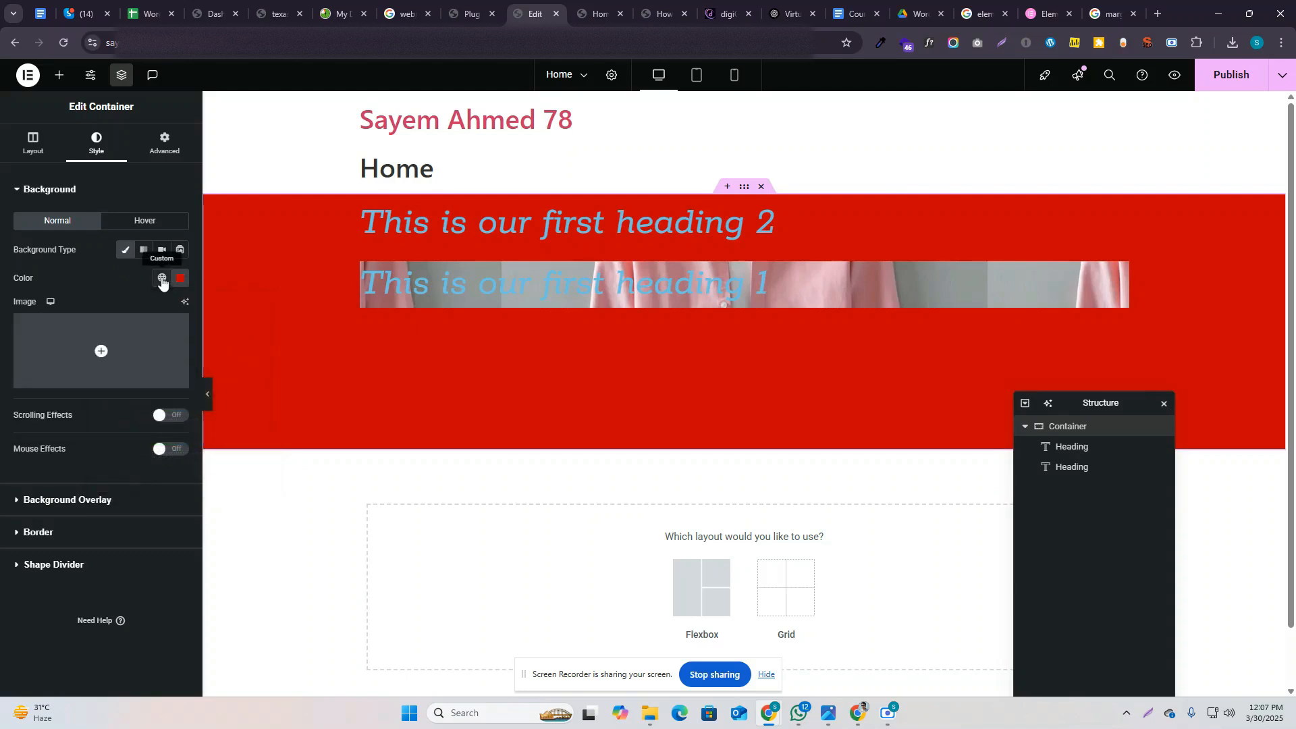
Step: Use favicon.png as the container's background image and set its position to Center Center
left_click(117, 332)
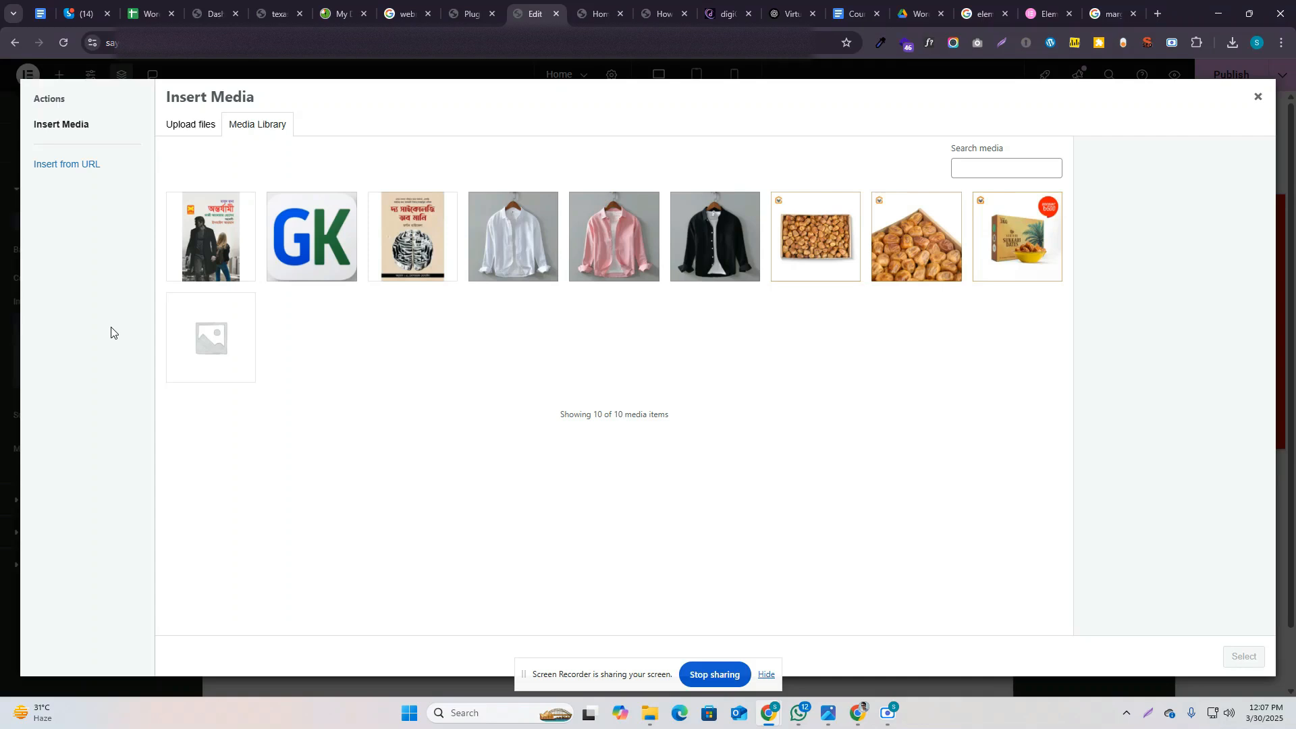
left_click(310, 240)
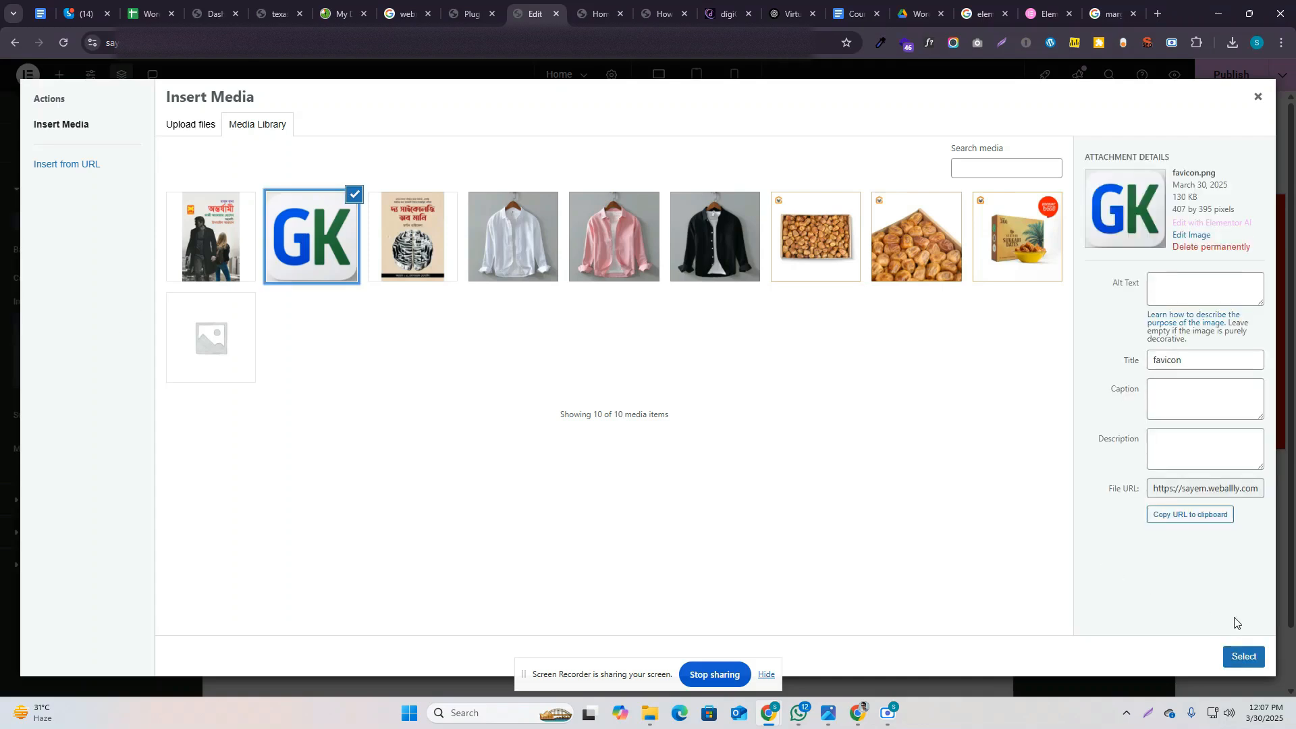
left_click(1244, 657)
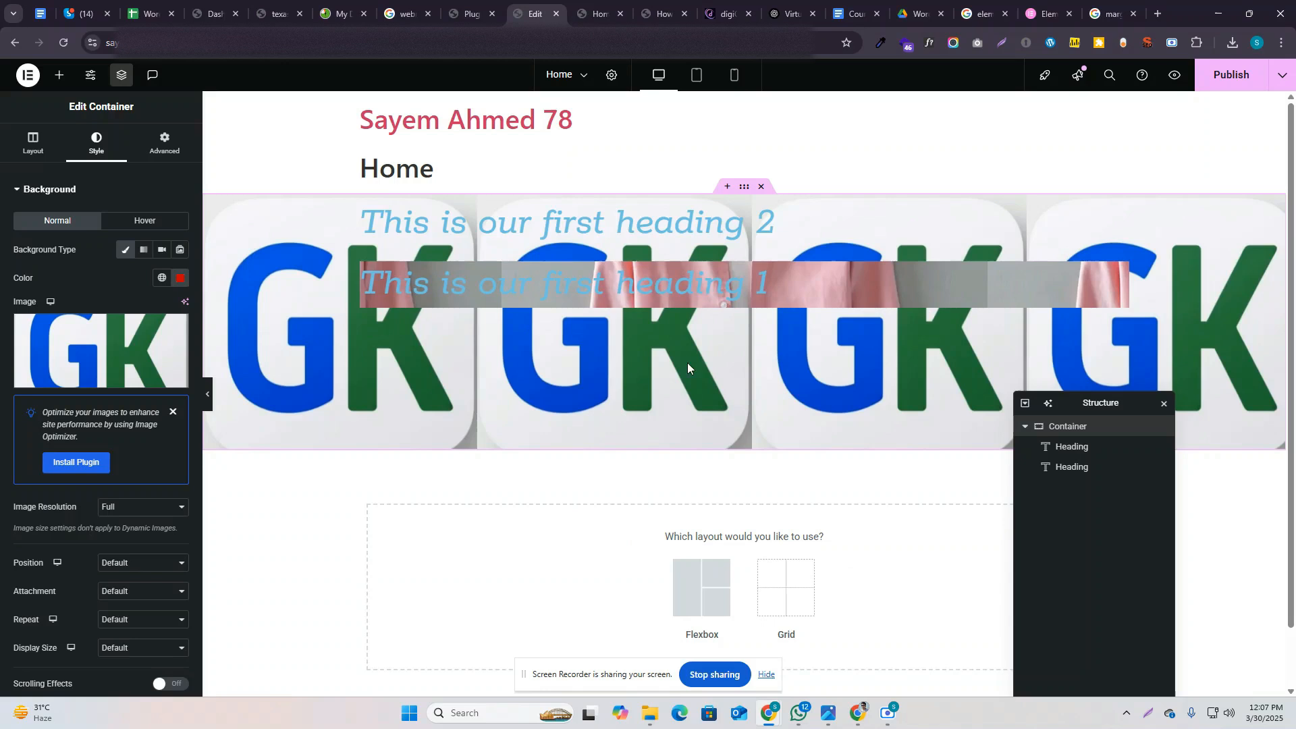
scroll(80, 508, "down", 3)
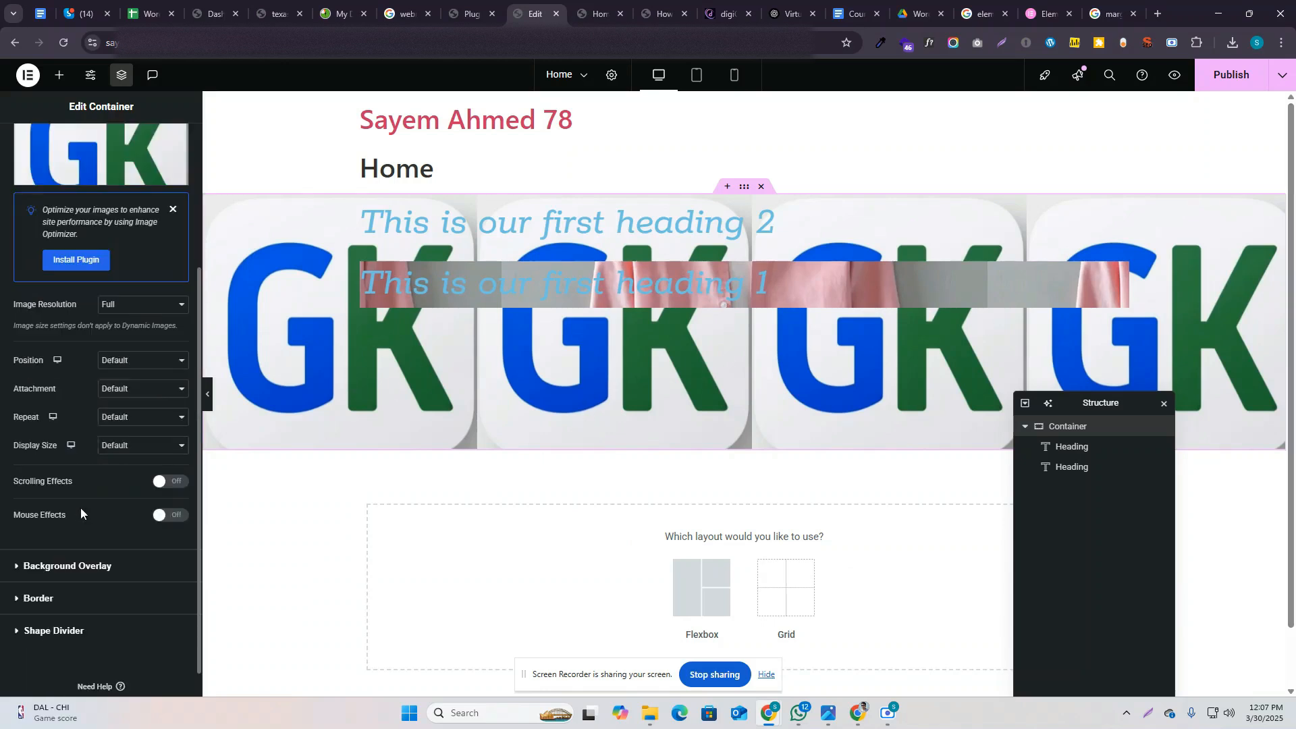
left_click(133, 362)
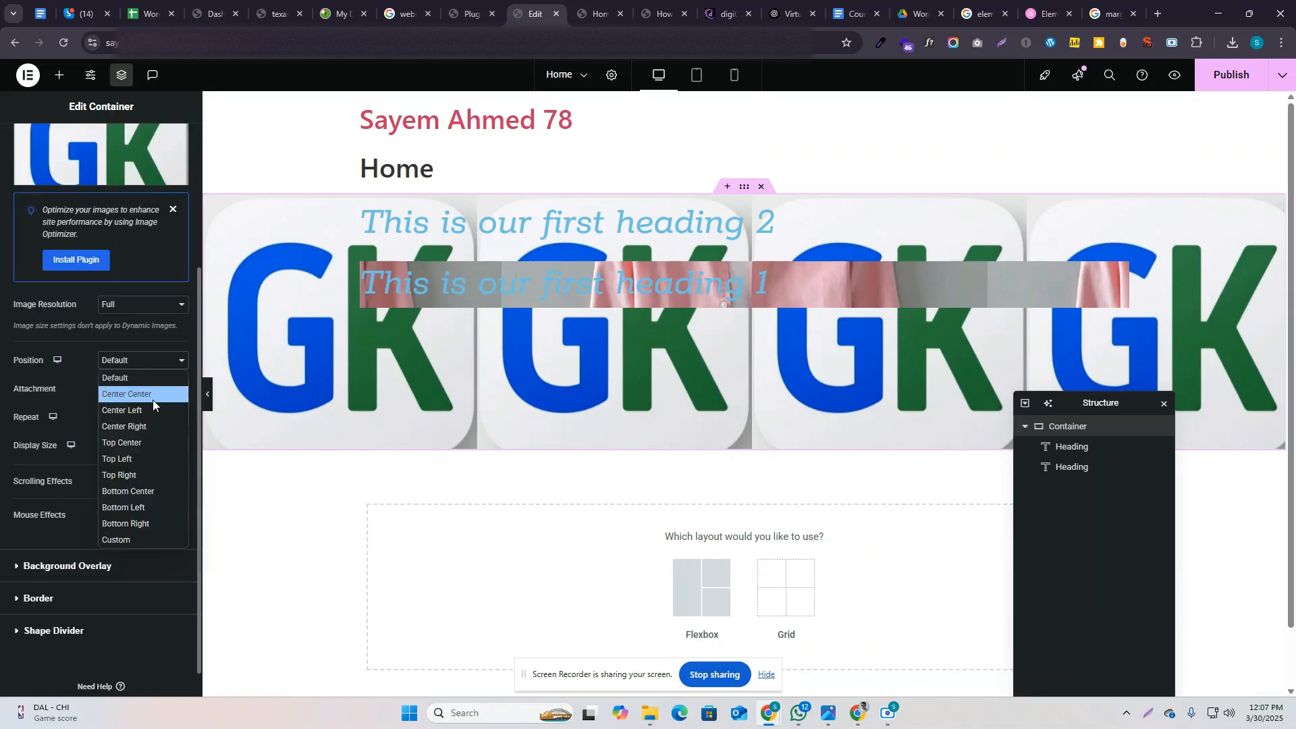
left_click(154, 399)
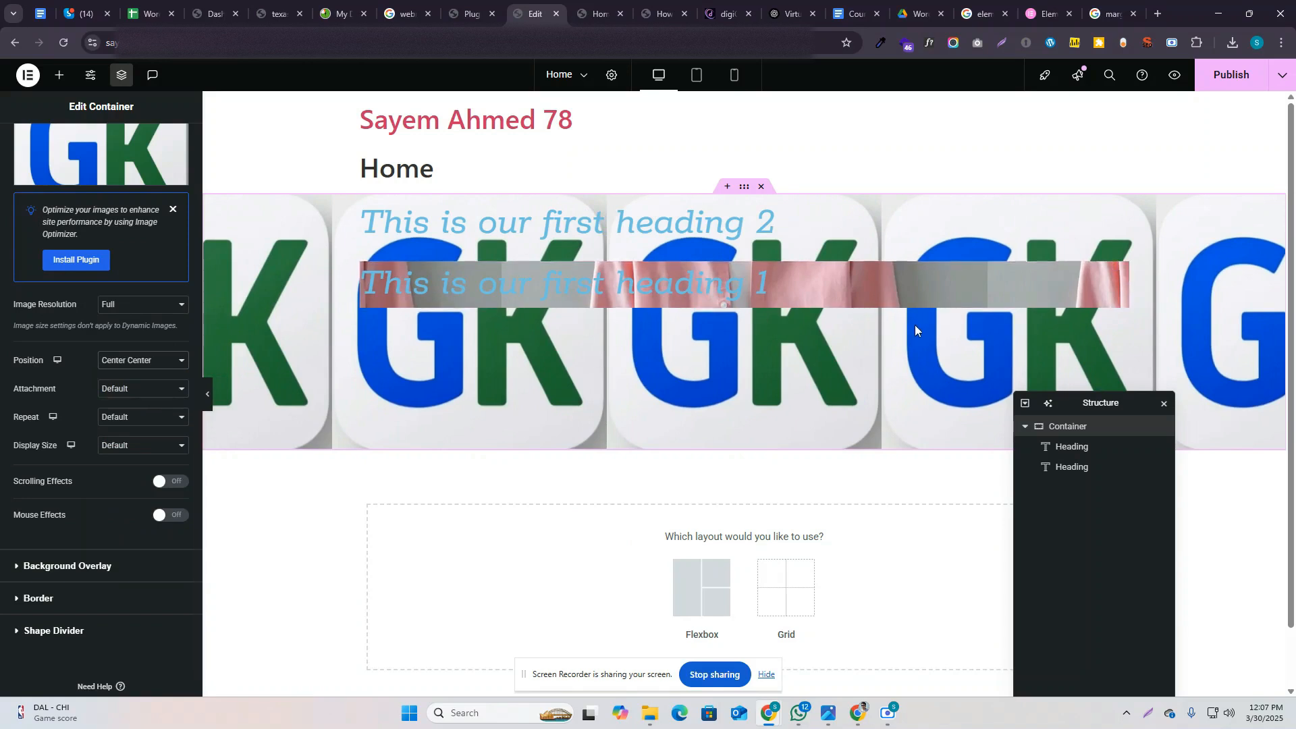
left_click(156, 363)
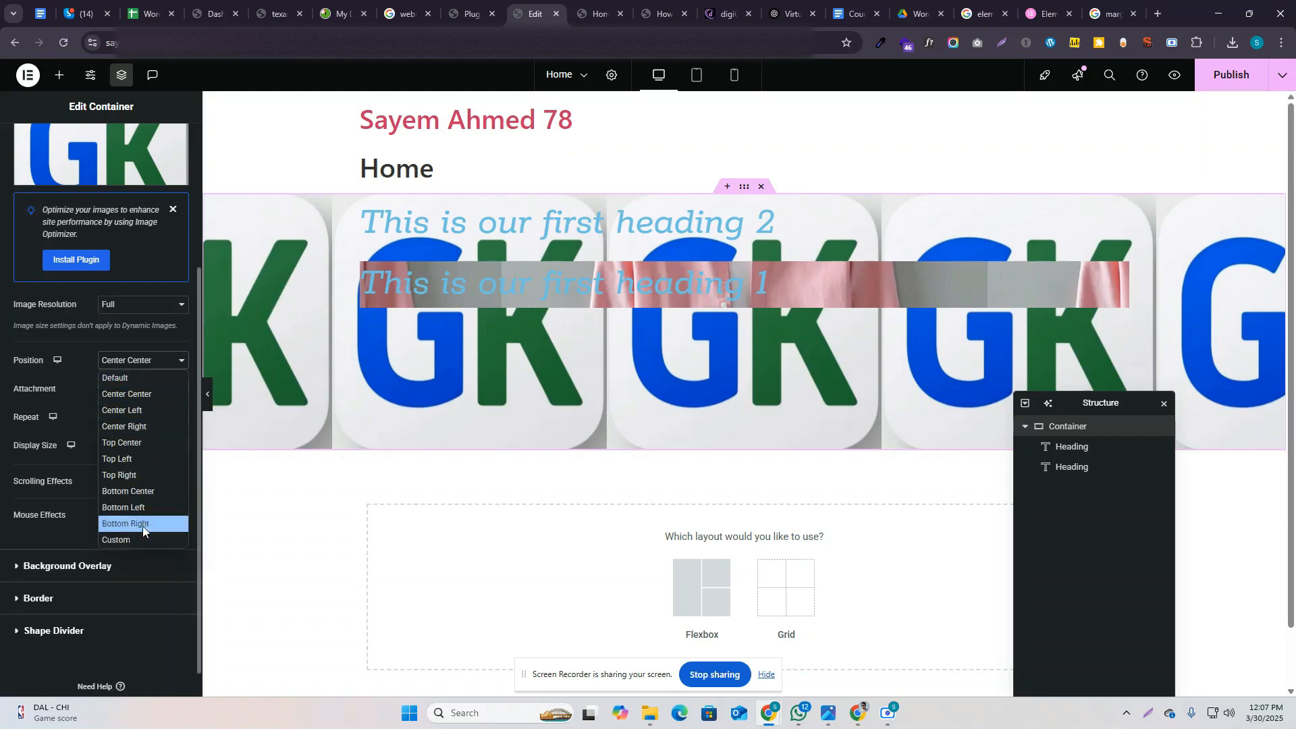
left_click(78, 347)
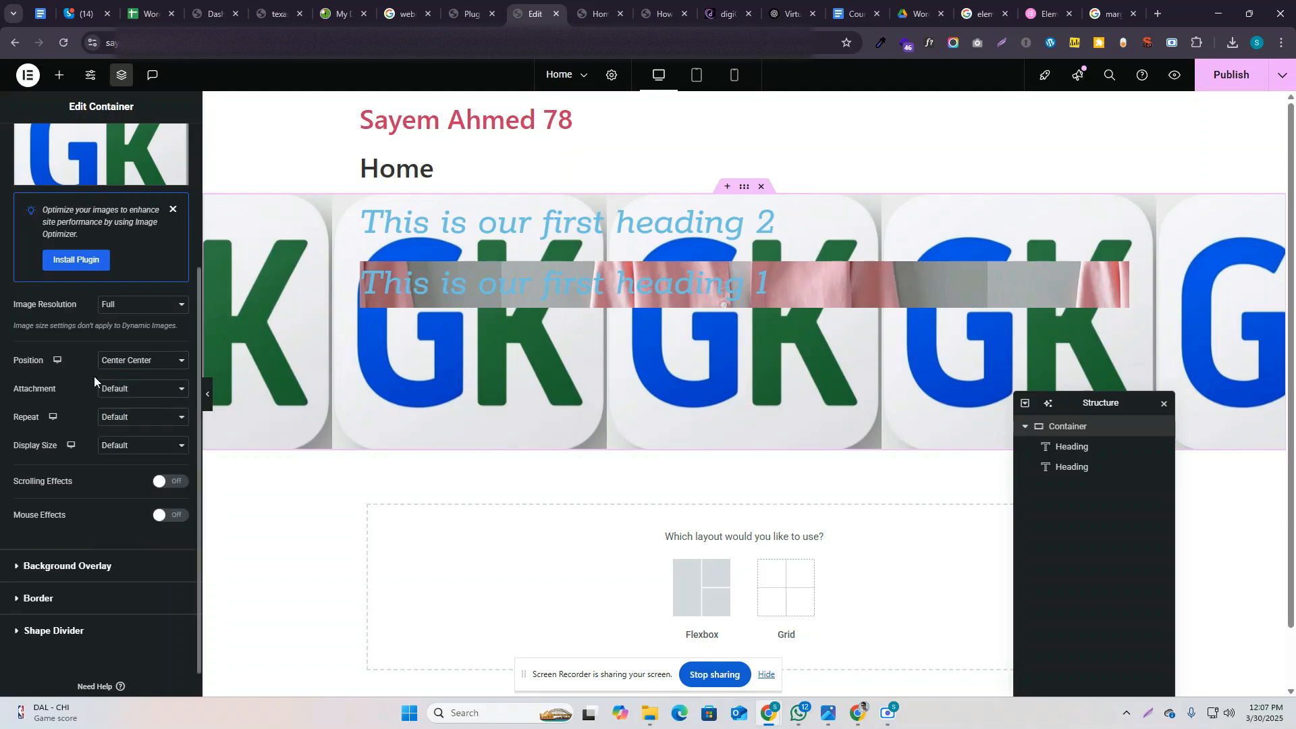
Step: Set the container's background image to No-repeat with a display size of Cover
left_click(149, 386)
left_click(147, 387)
left_click(133, 421)
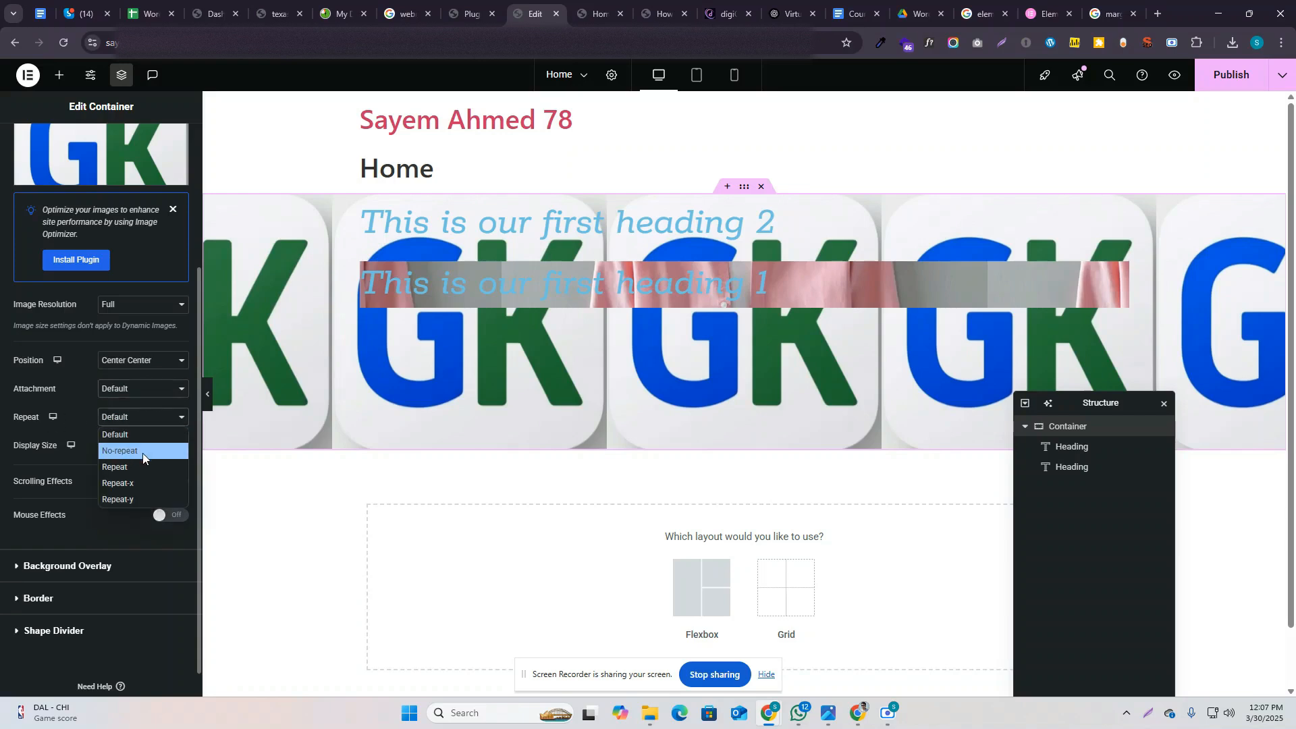
left_click(143, 451)
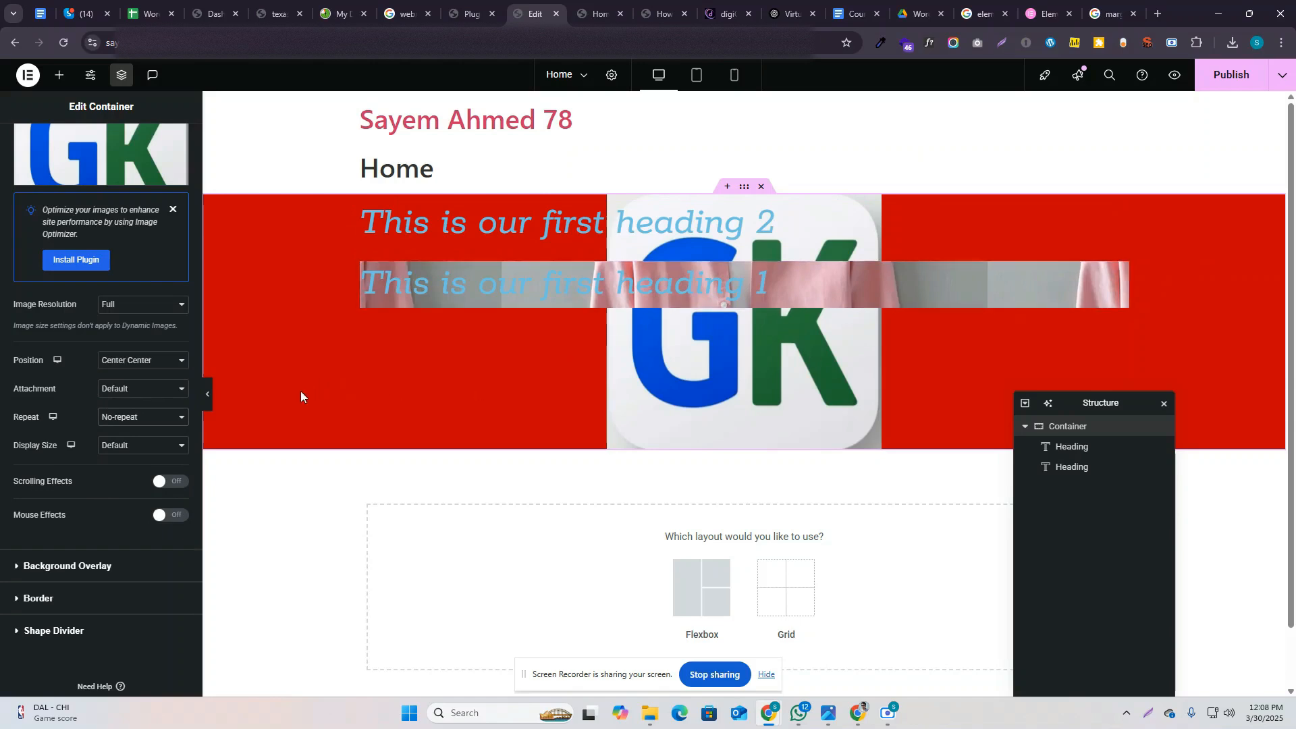
left_click(148, 445)
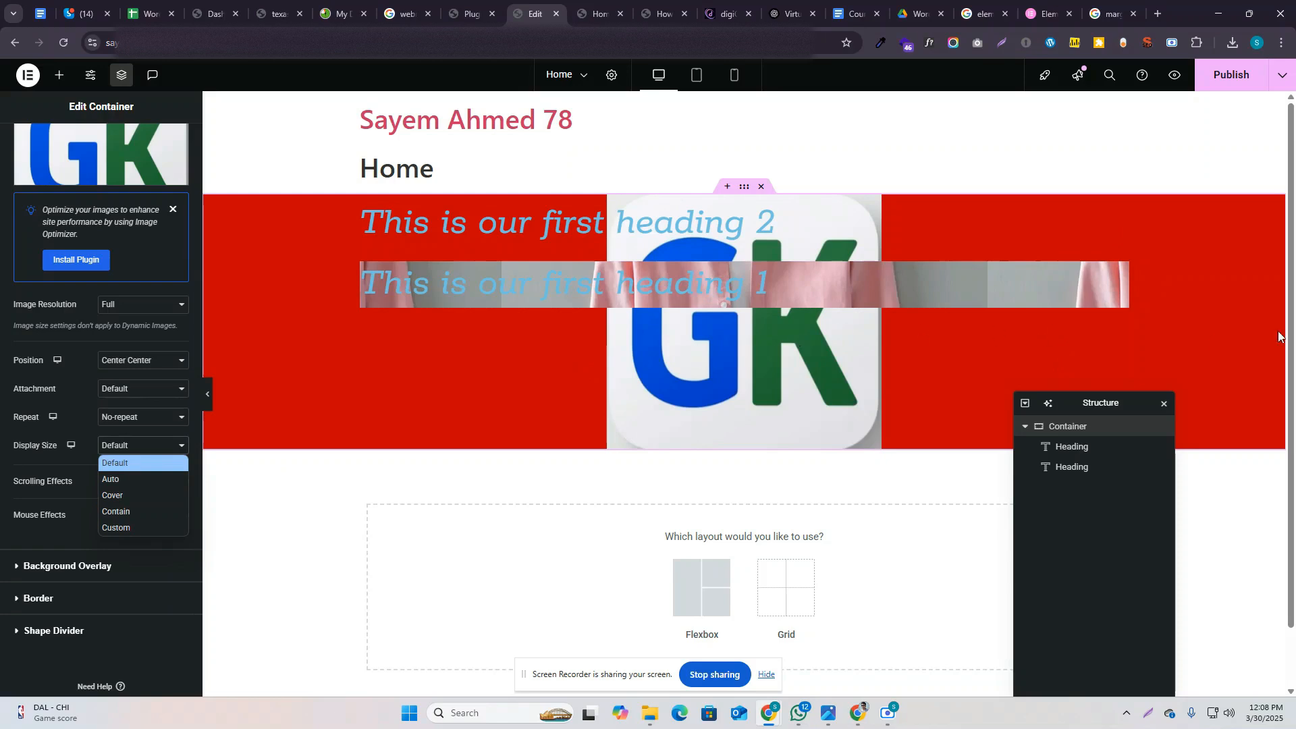
left_click(127, 496)
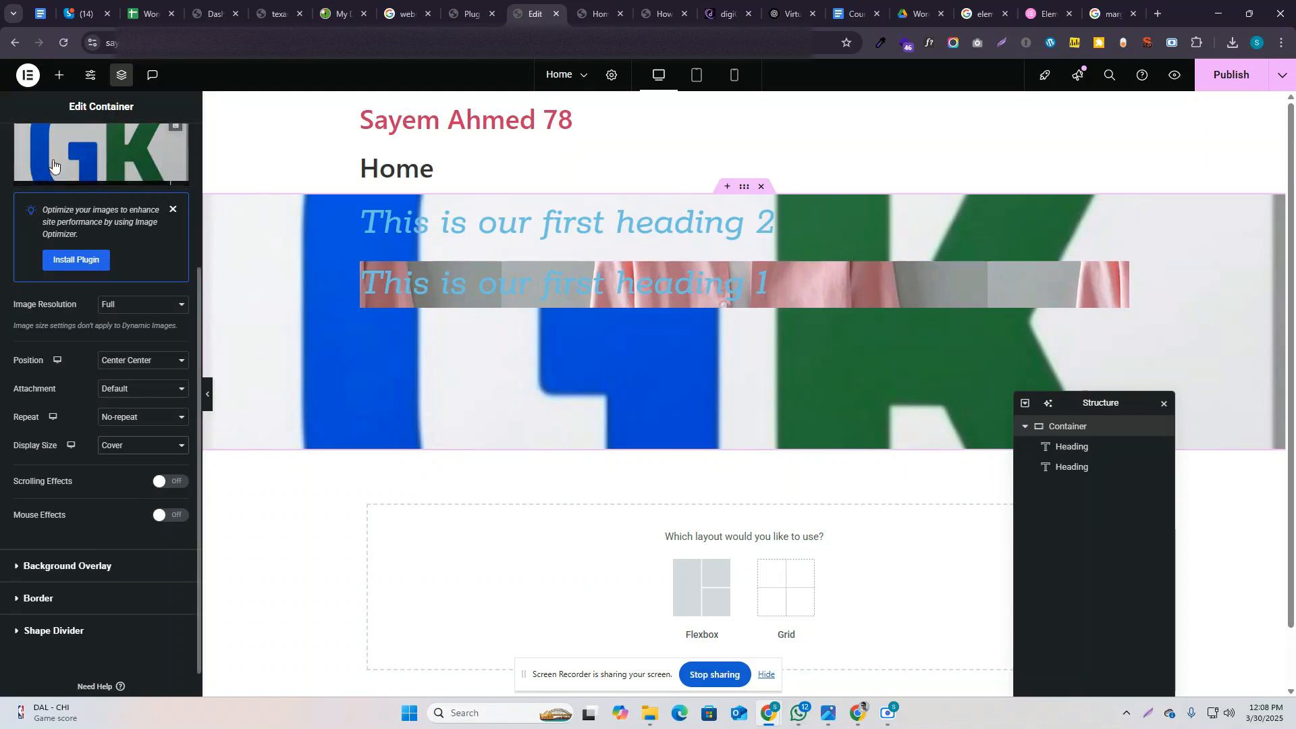
Step: Try the boxed dates photo Sukkari_Mufattal_Dates-3_KG._3.webp as the container's background image
left_click(98, 147)
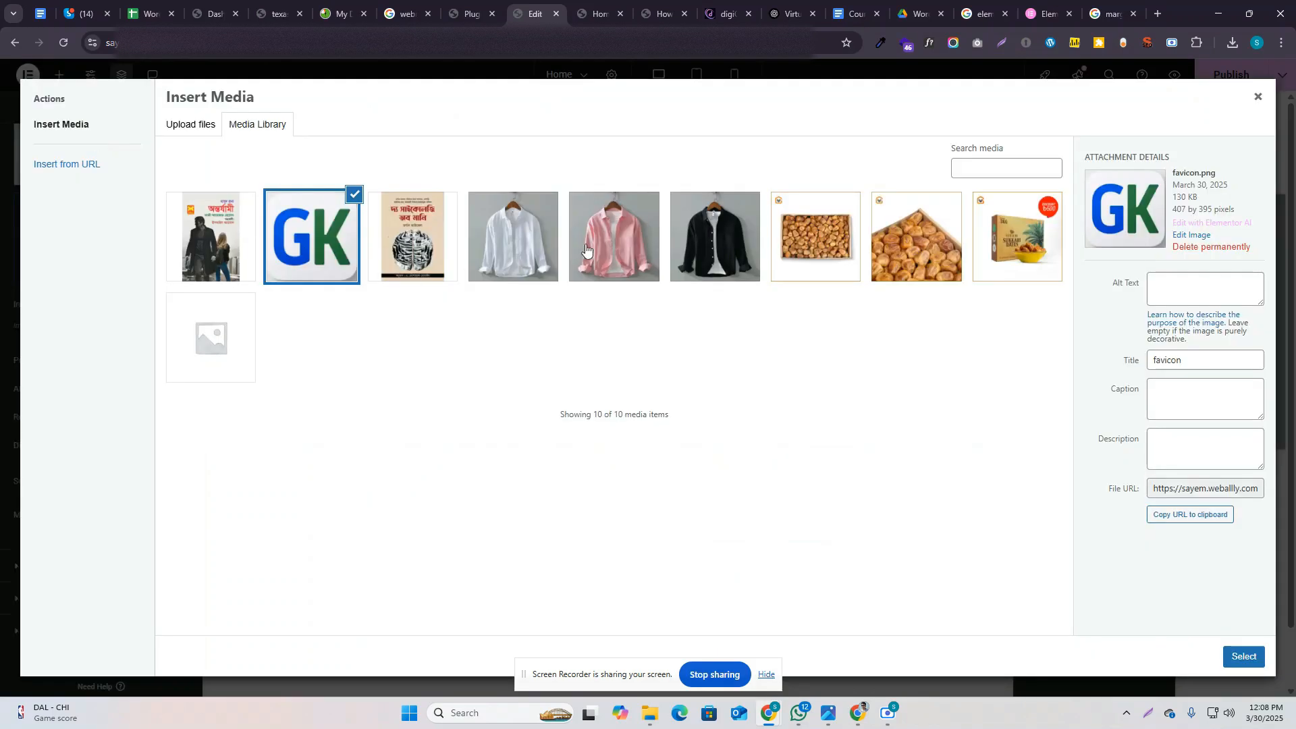
left_click(993, 251)
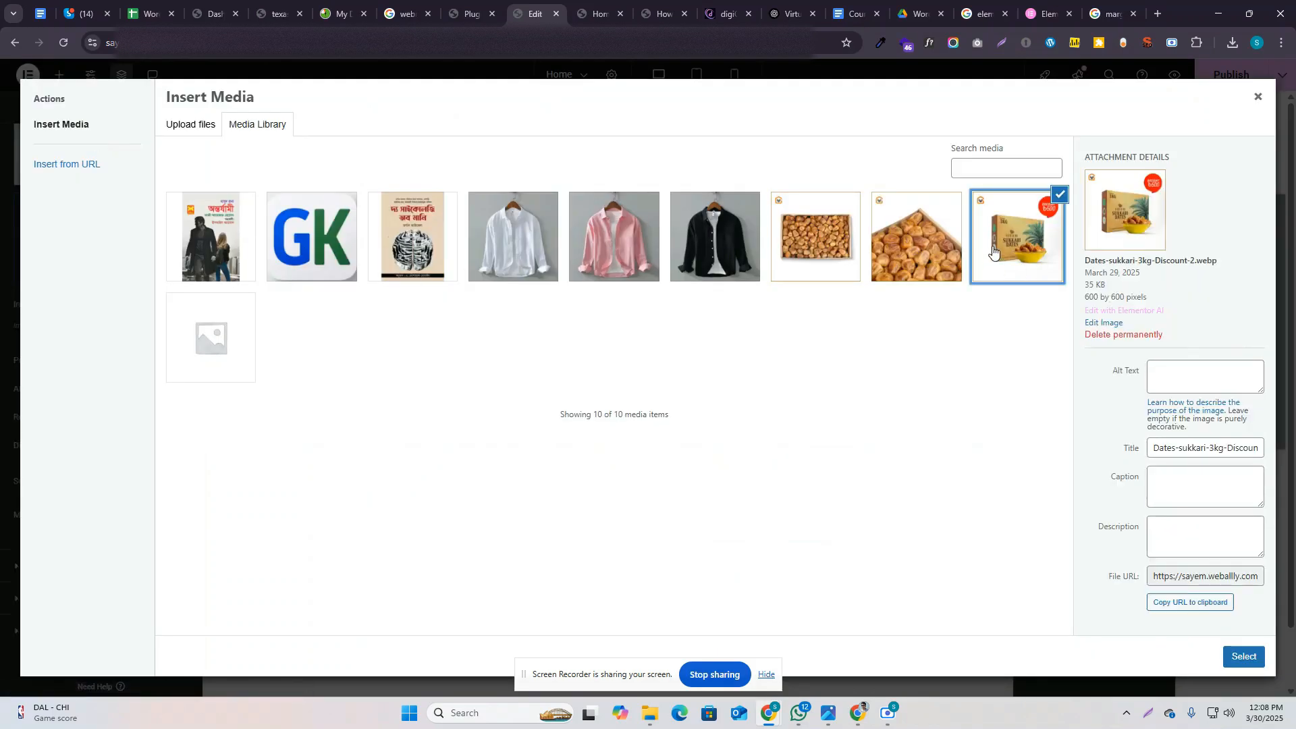
left_click(911, 258)
left_click(822, 238)
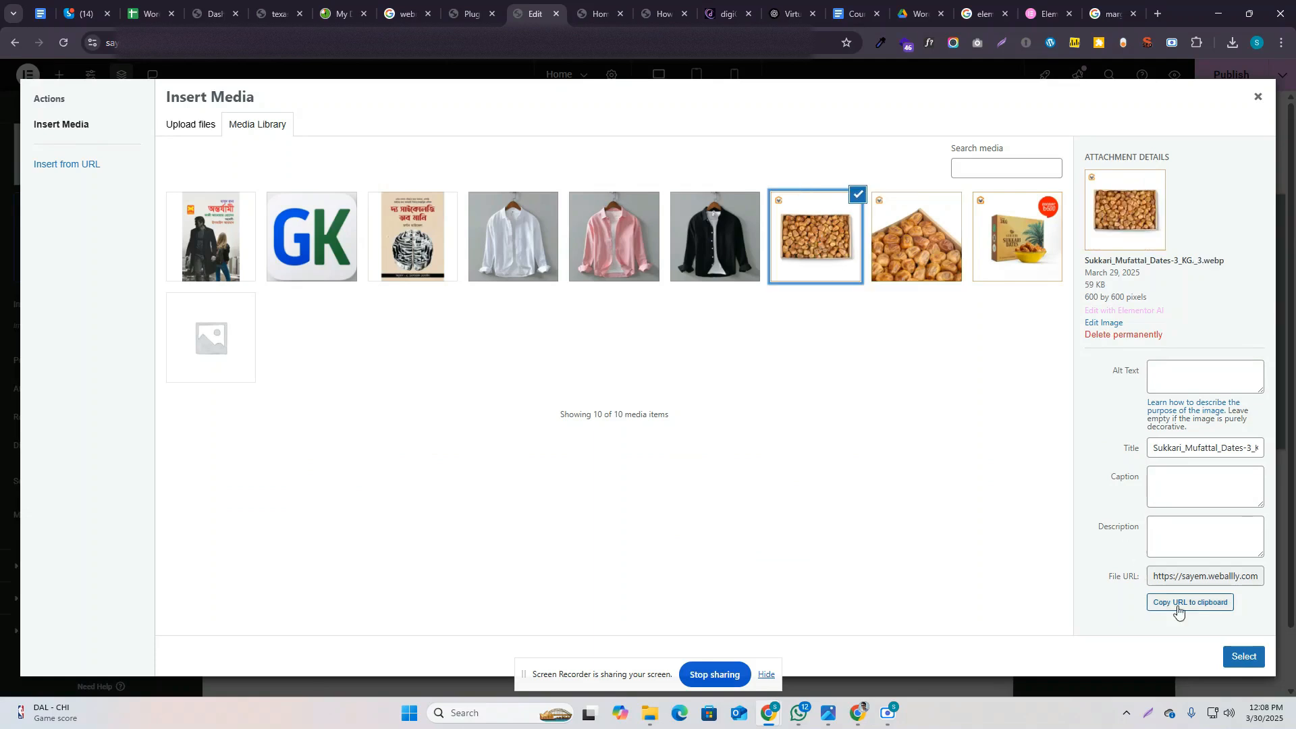
left_click(1244, 656)
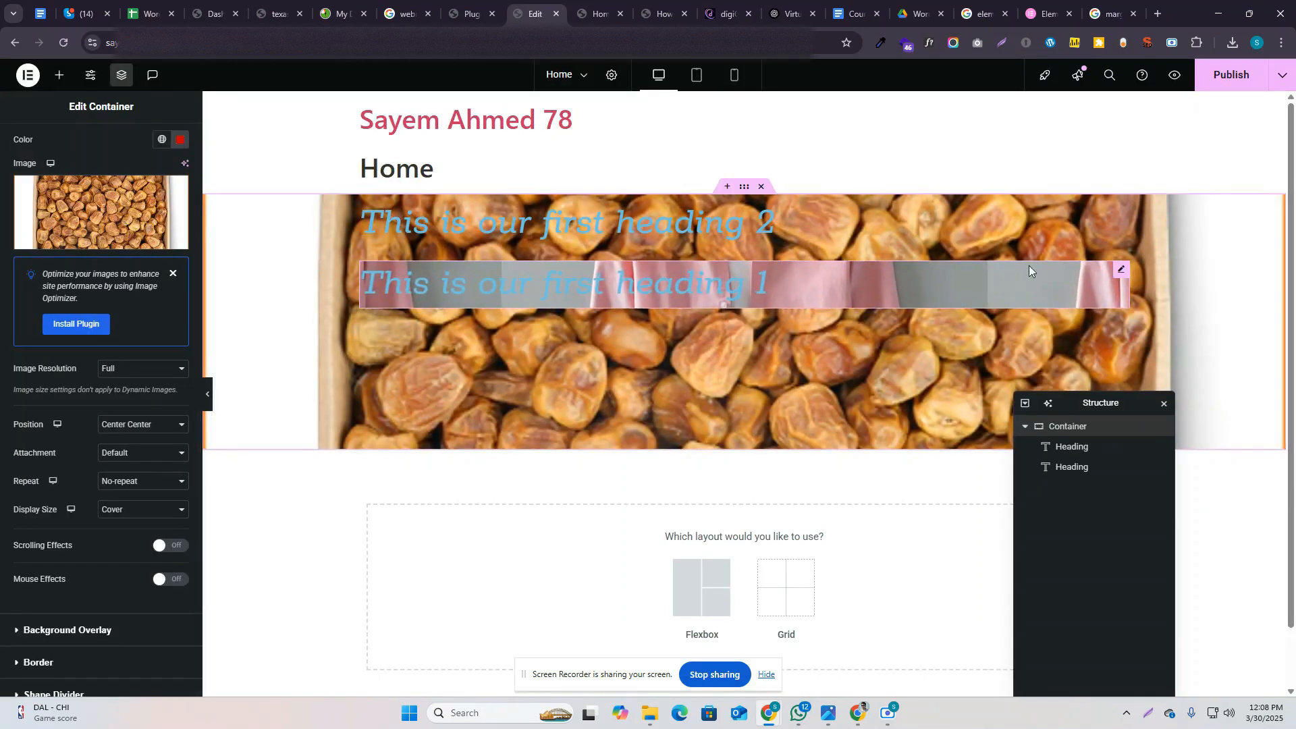
Step: Replace the container's background image with the white shirt photo from the media library
left_click(101, 211)
left_click(486, 242)
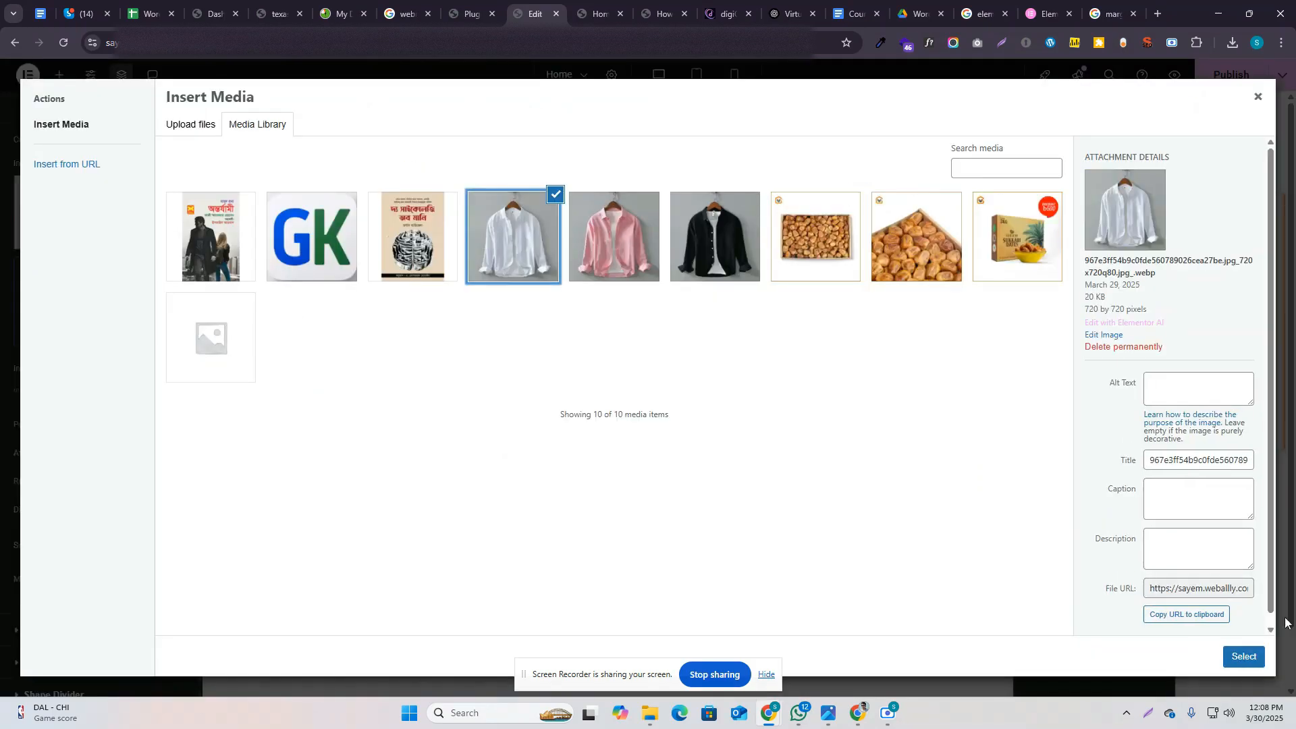
left_click(1246, 658)
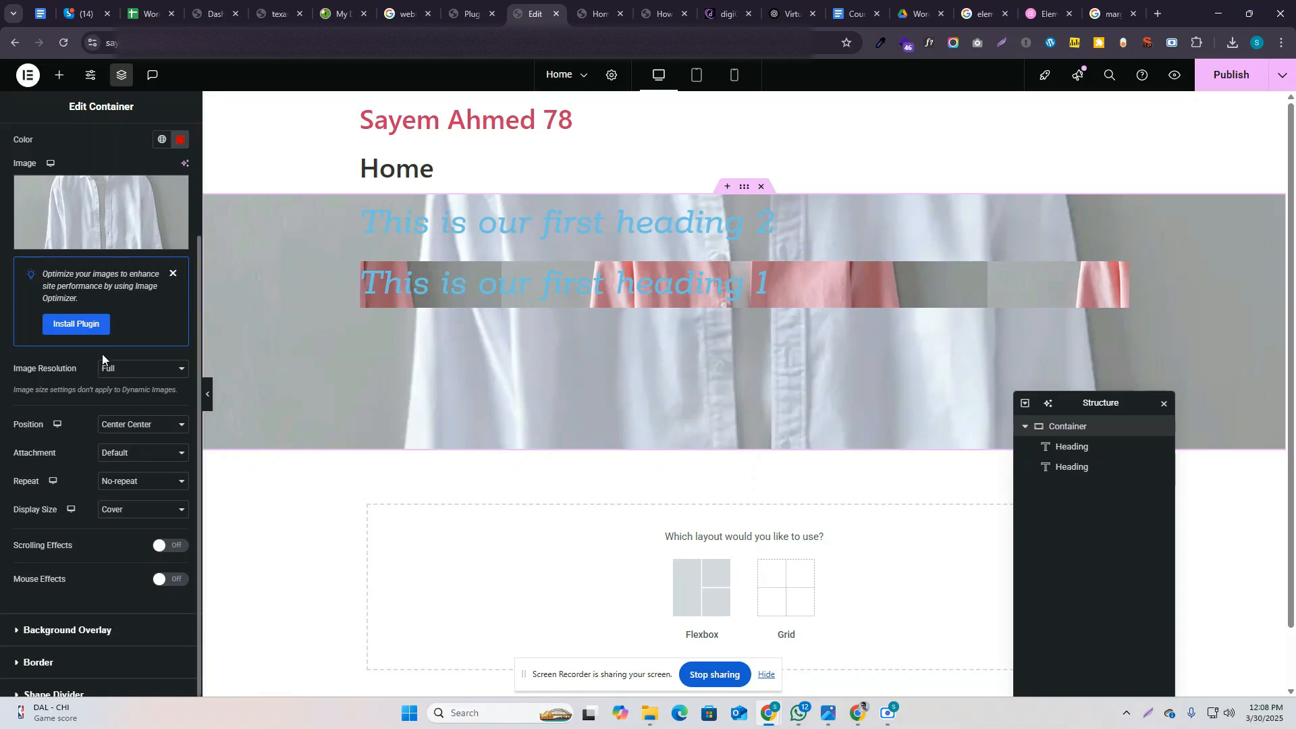
Step: Try a min height of 1198 px on the container, review the page, and reduce the height to 610 px
scroll(41, 314, "up", 3)
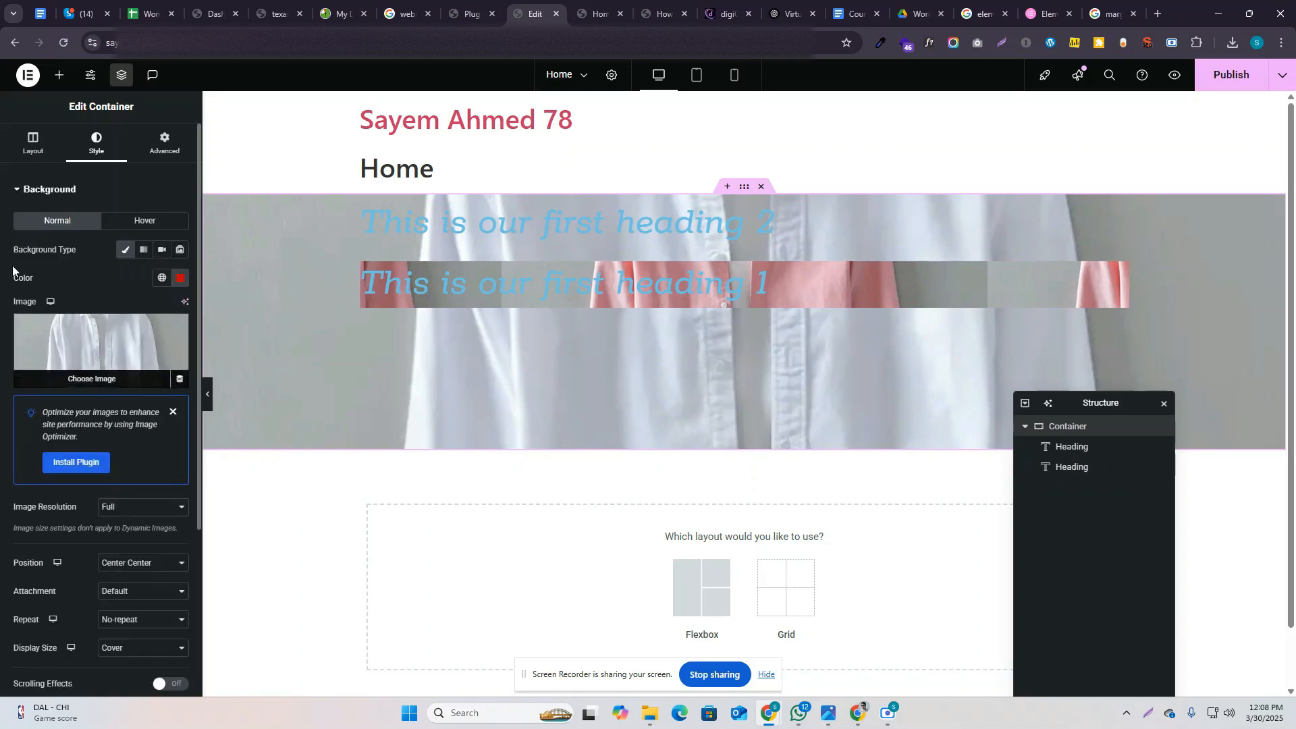
left_click(32, 143)
left_click_drag(46, 346, 122, 347)
scroll(627, 368, "down", 1)
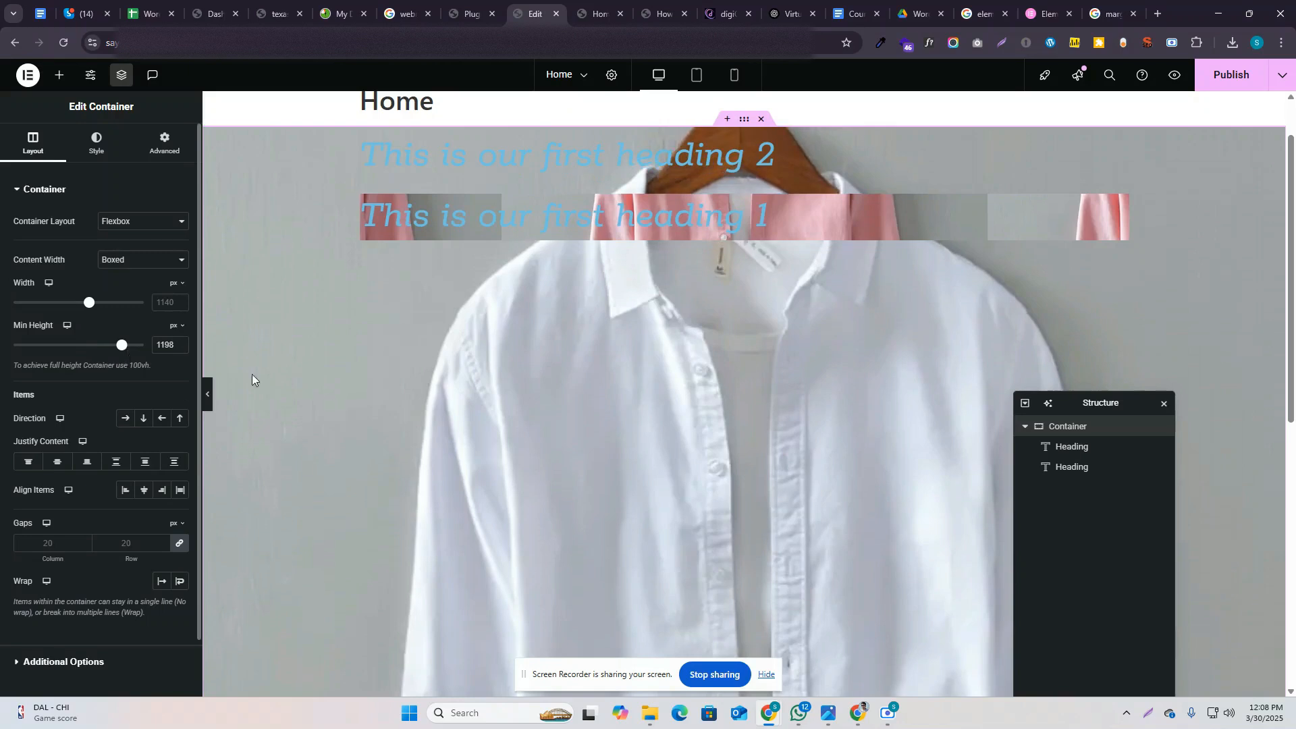
scroll(699, 379, "down", 6)
scroll(704, 391, "up", 5)
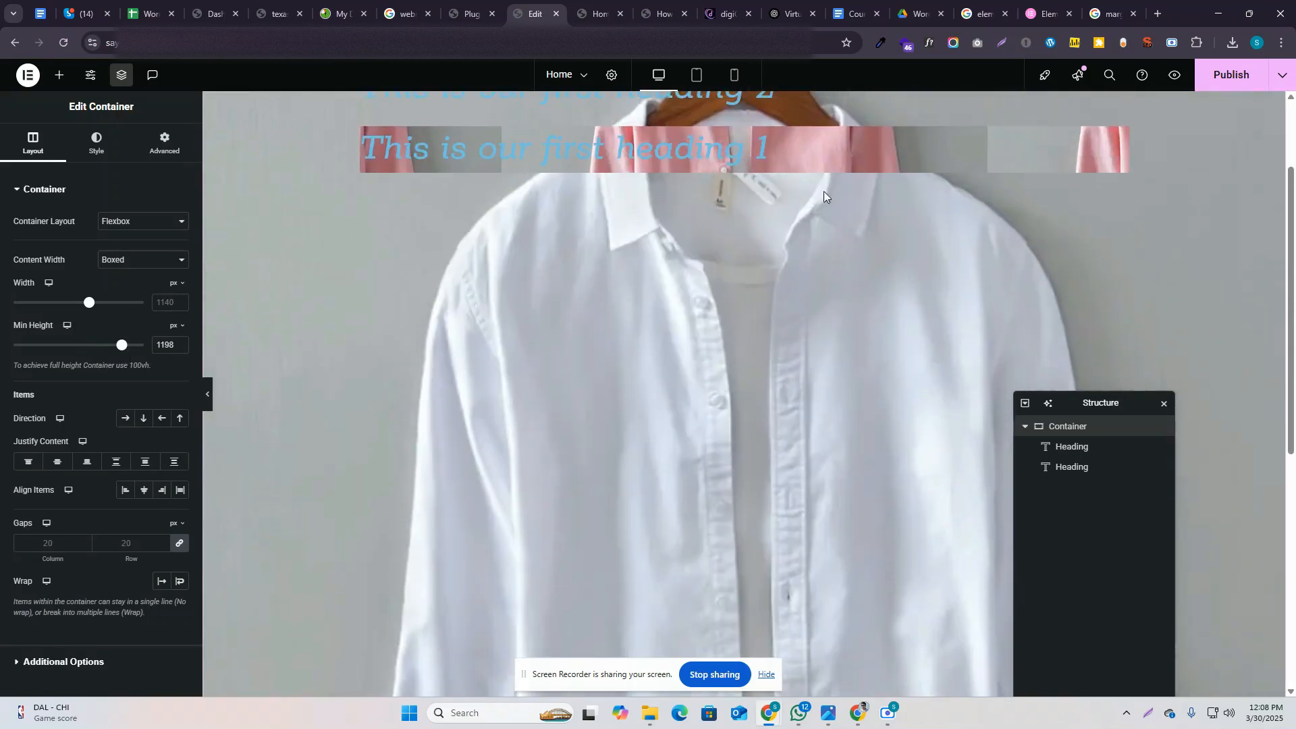
scroll(902, 323, "down", 2)
scroll(910, 310, "up", 2)
scroll(916, 311, "down", 3)
left_click_drag(122, 345, 68, 345)
scroll(560, 314, "up", 3)
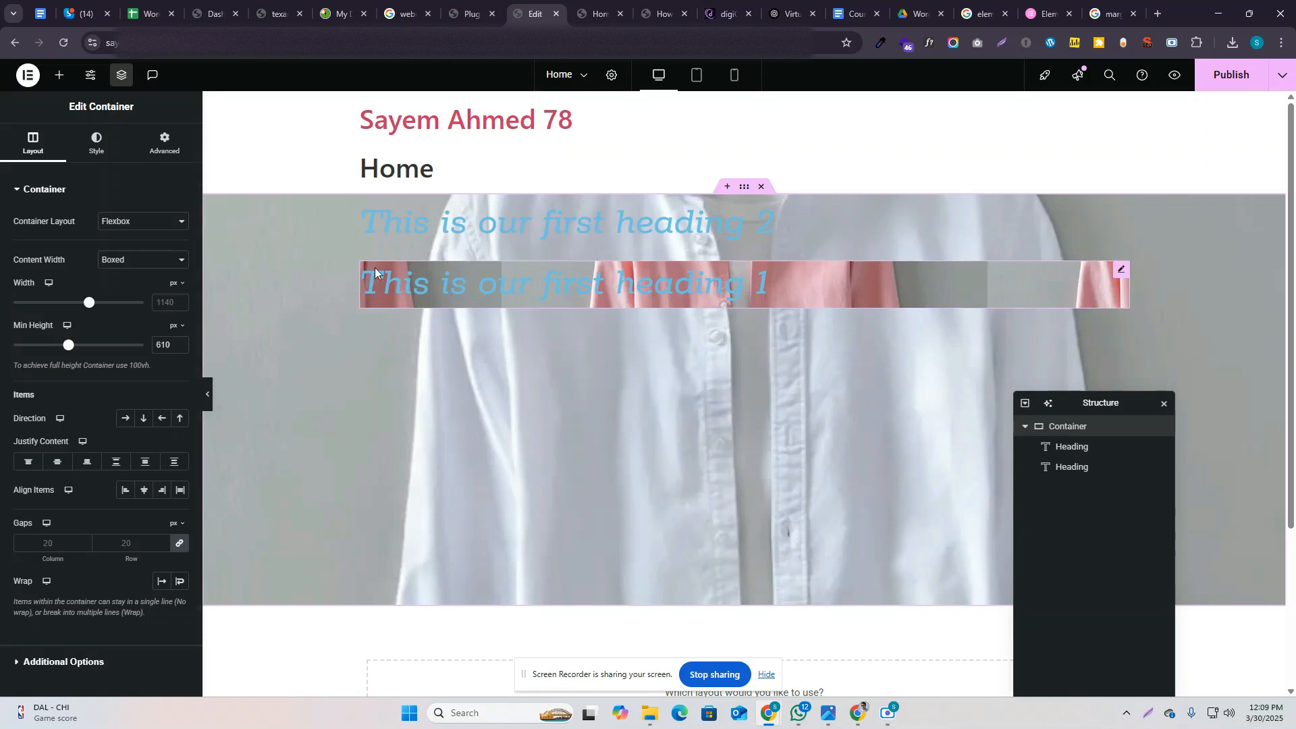
Step: Set the container's item direction to a horizontal row so the two headings sit side by side
left_click(430, 225)
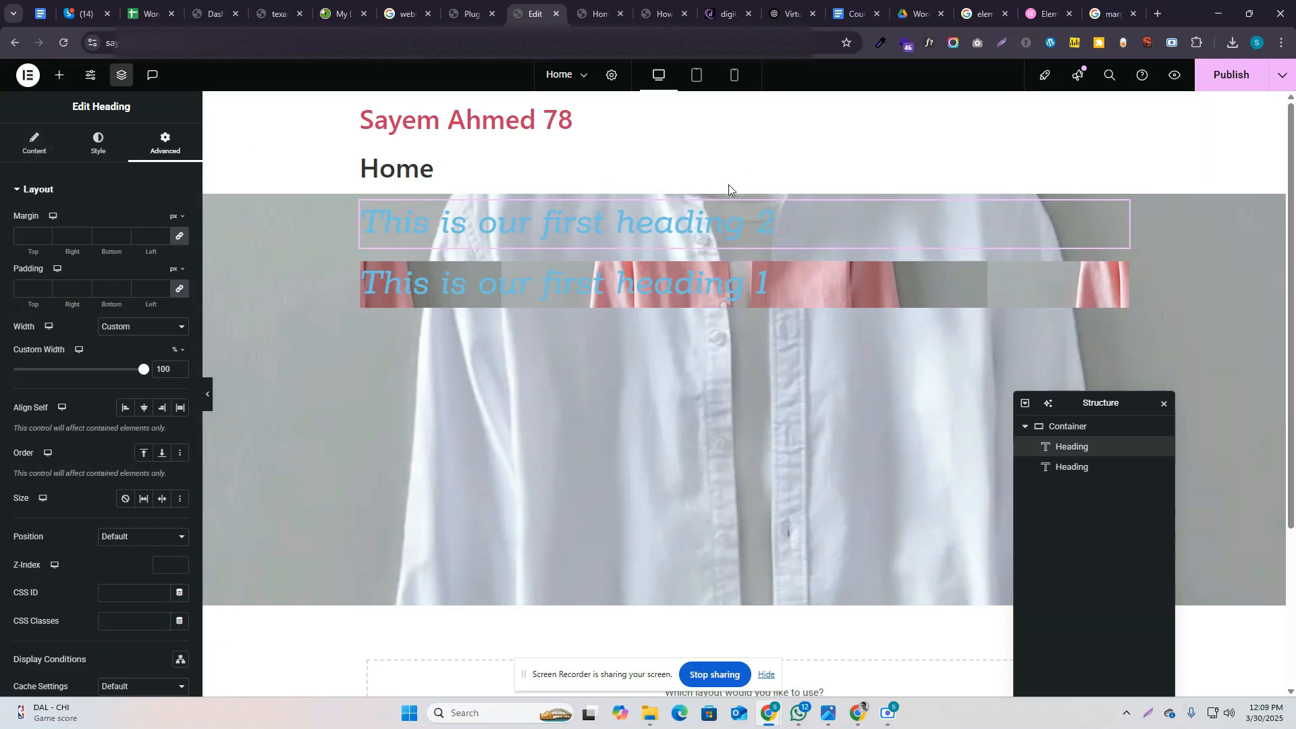
left_click(745, 188)
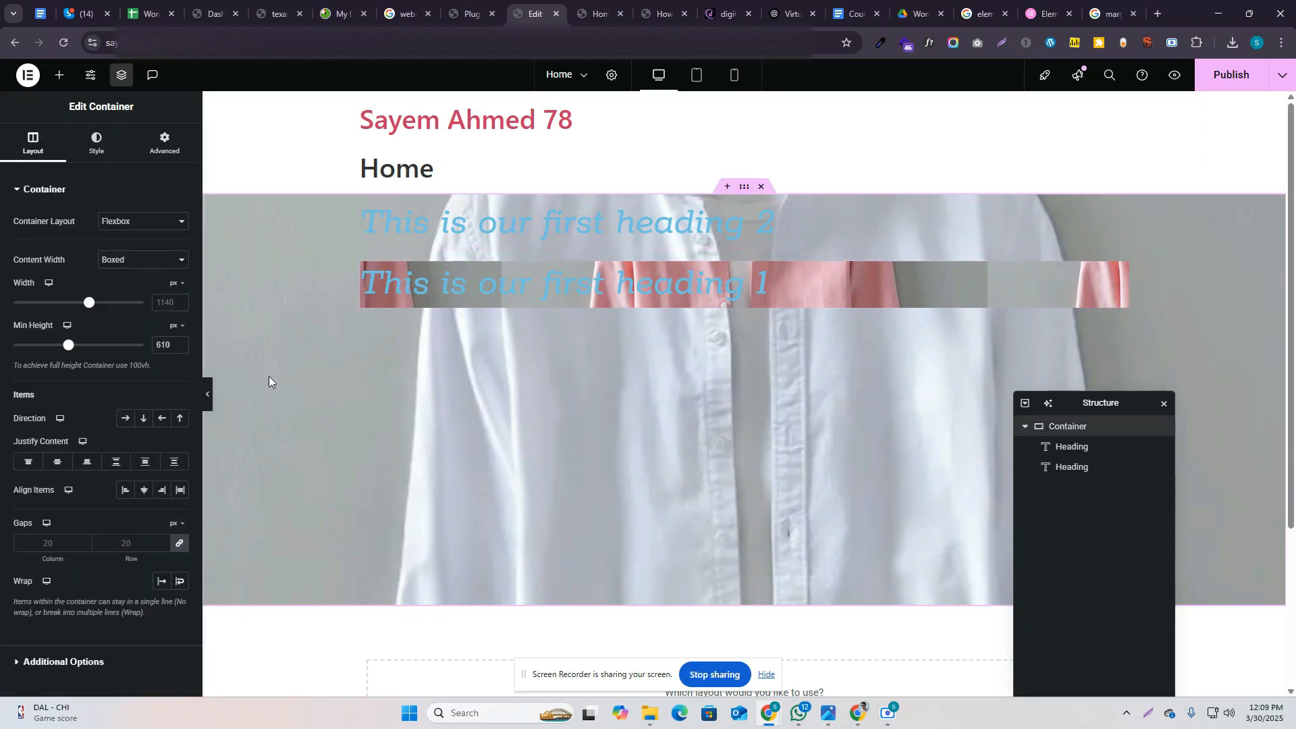
left_click(126, 419)
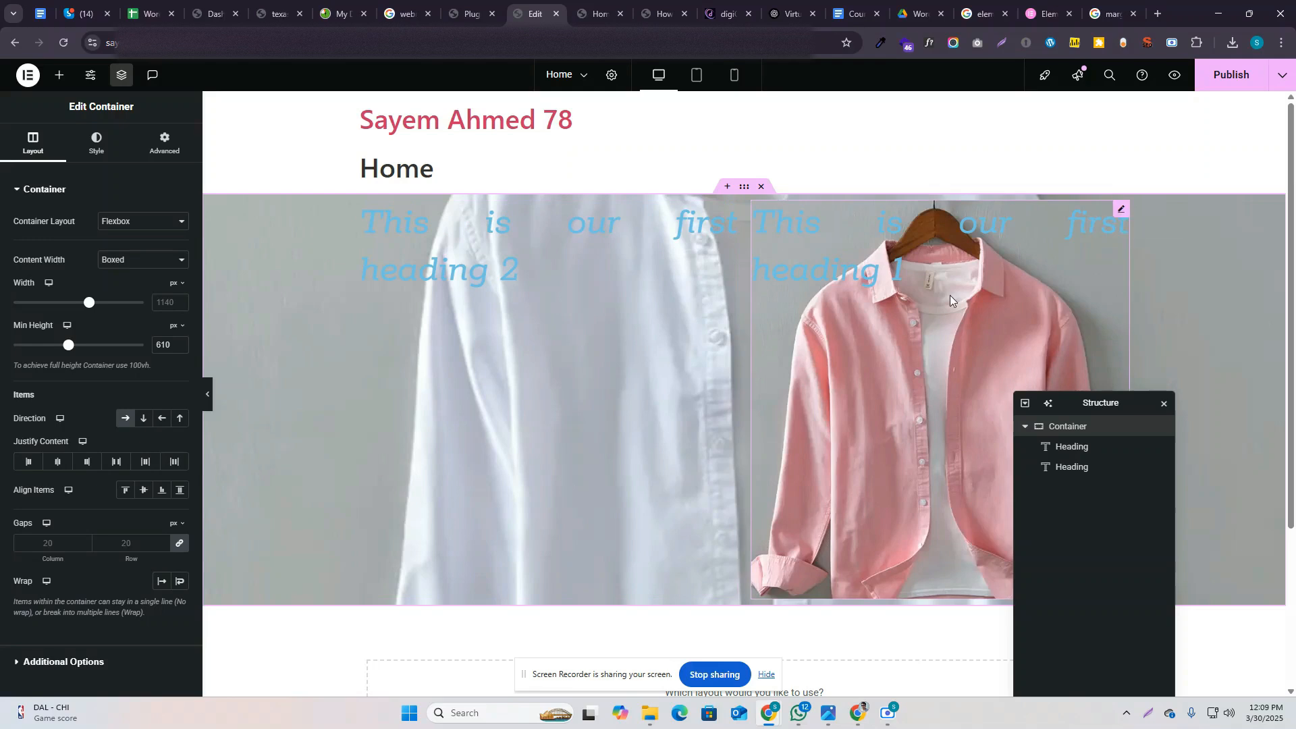
Step: Remove the pink shirt background image from the "This is our first heading 1" heading
left_click(1124, 216)
scroll(74, 455, "down", 8)
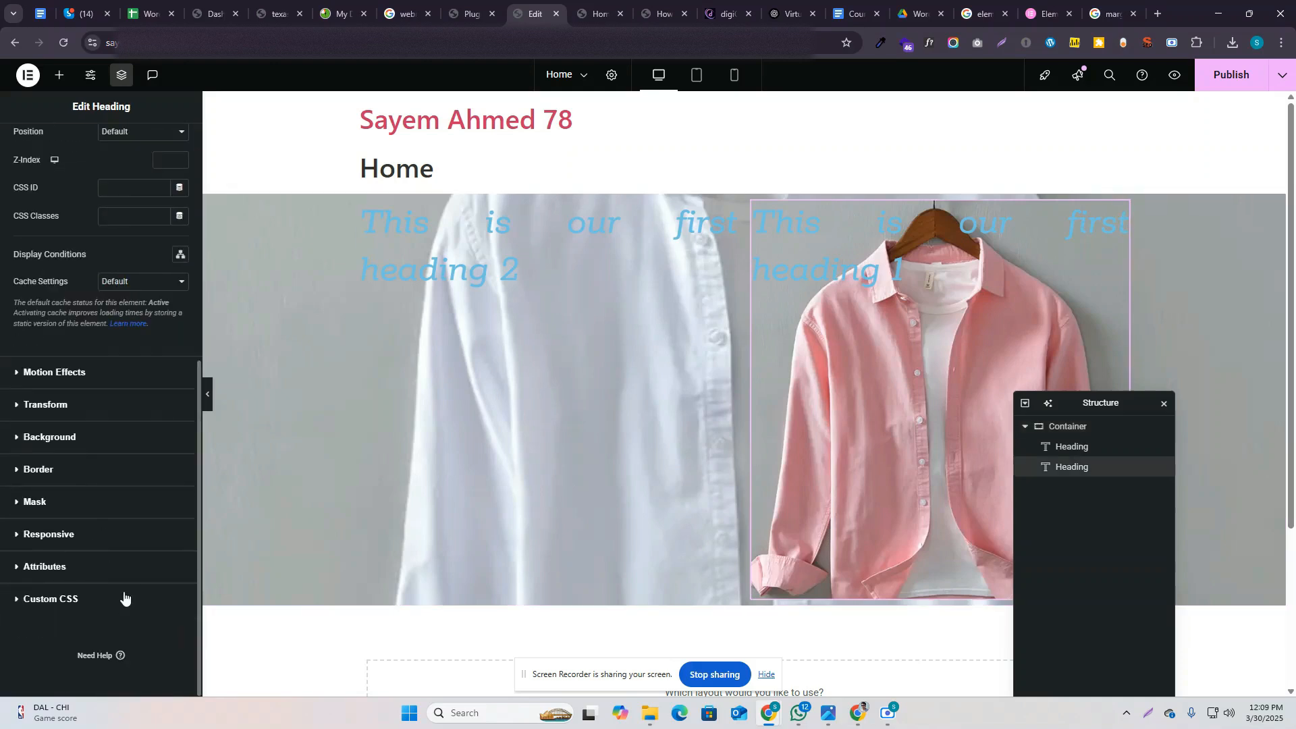
left_click(89, 442)
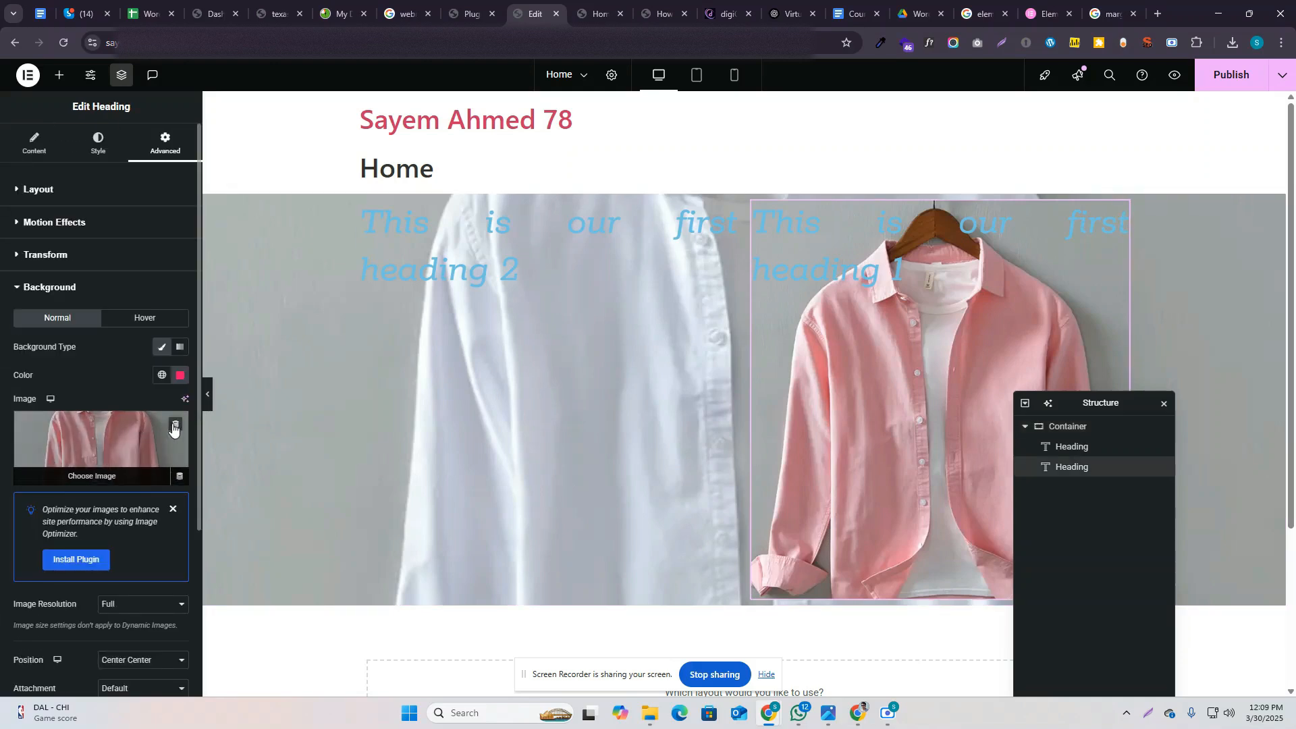
left_click(181, 430)
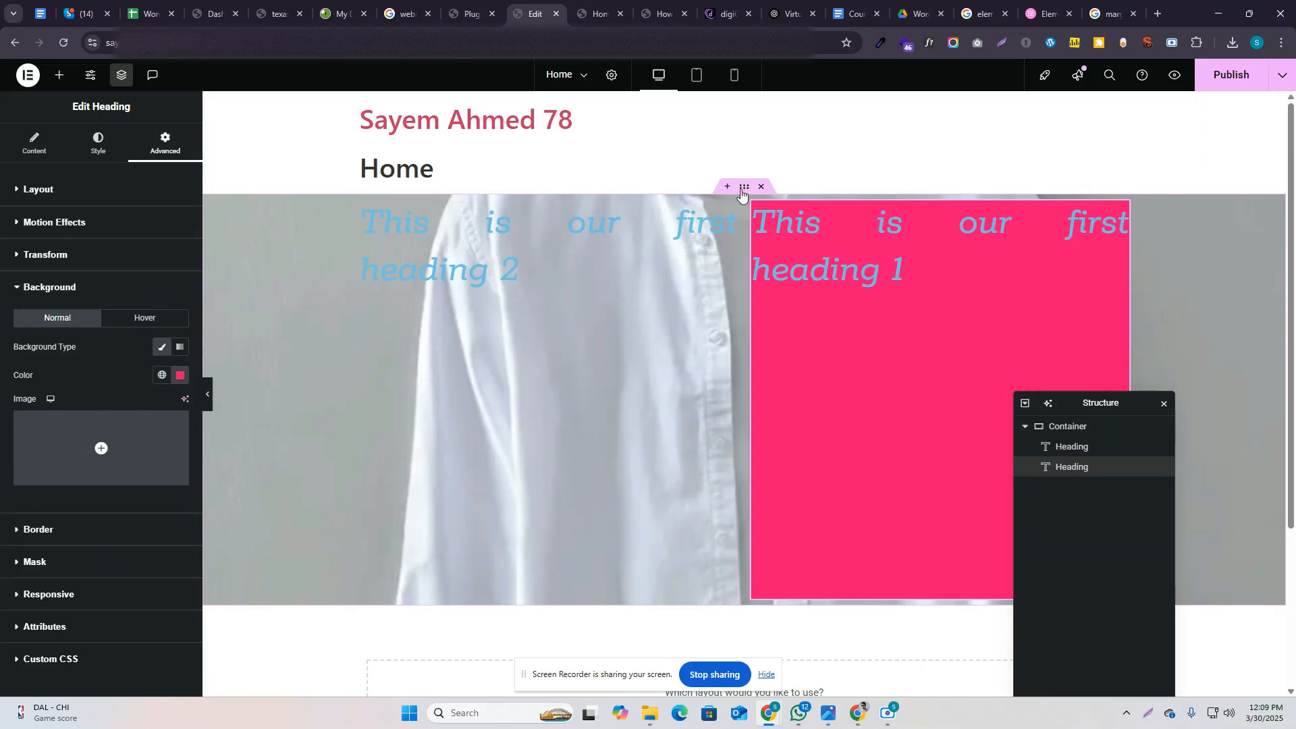
Step: Set the container's direction to reversed row so heading 1 comes before heading 2
left_click(743, 187)
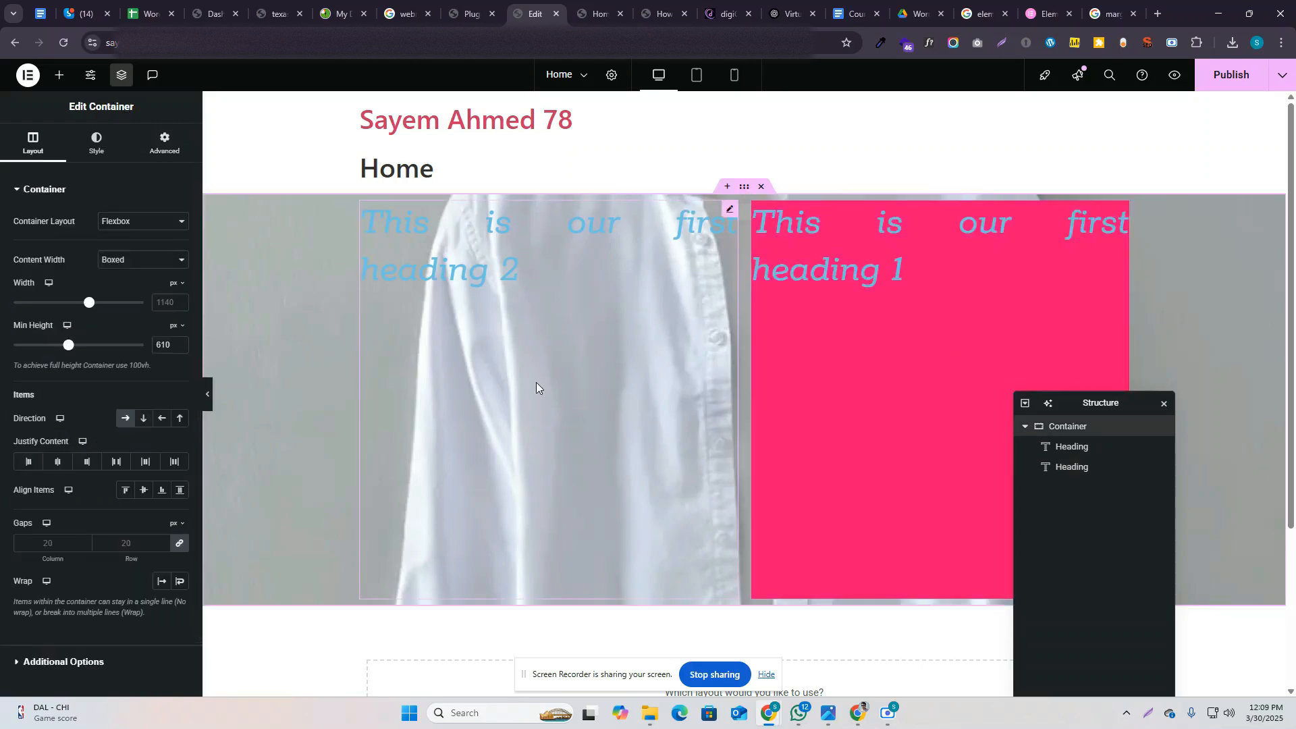
left_click(162, 419)
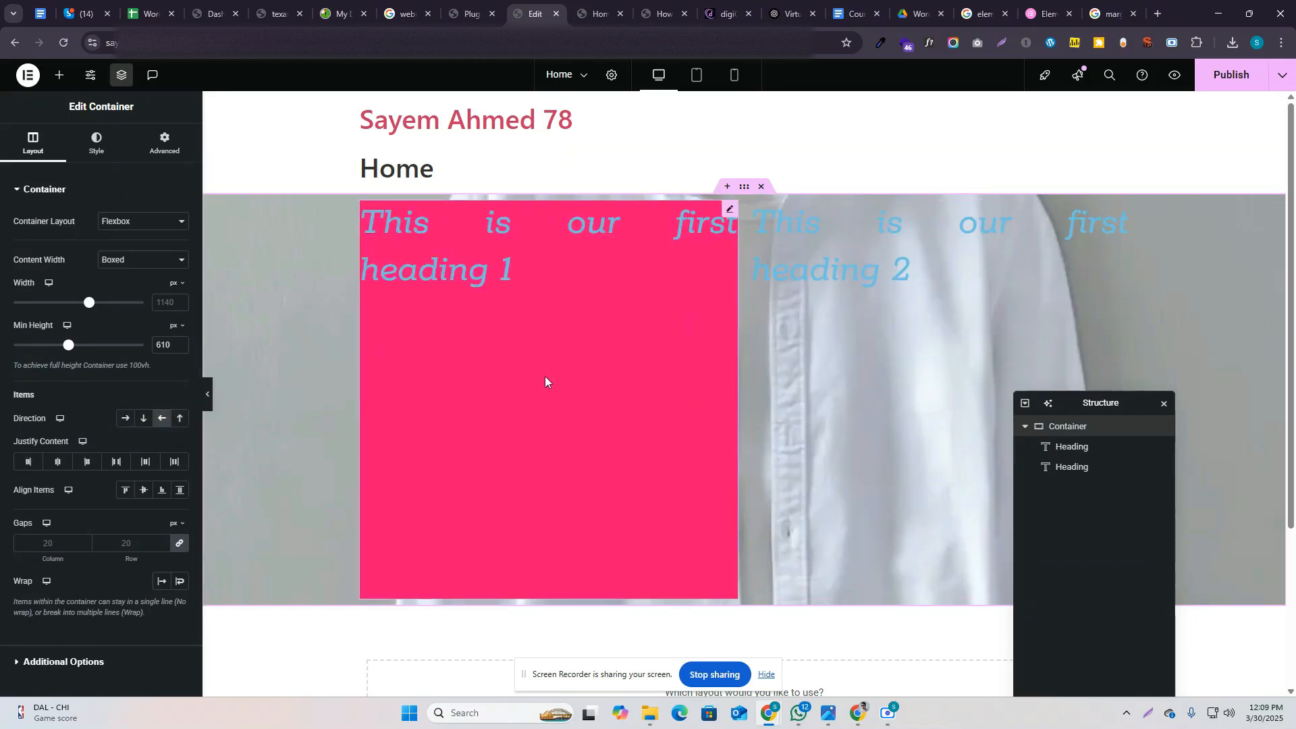
Step: Try the reversed column direction on the container and settle on the vertical column direction
left_click(147, 422)
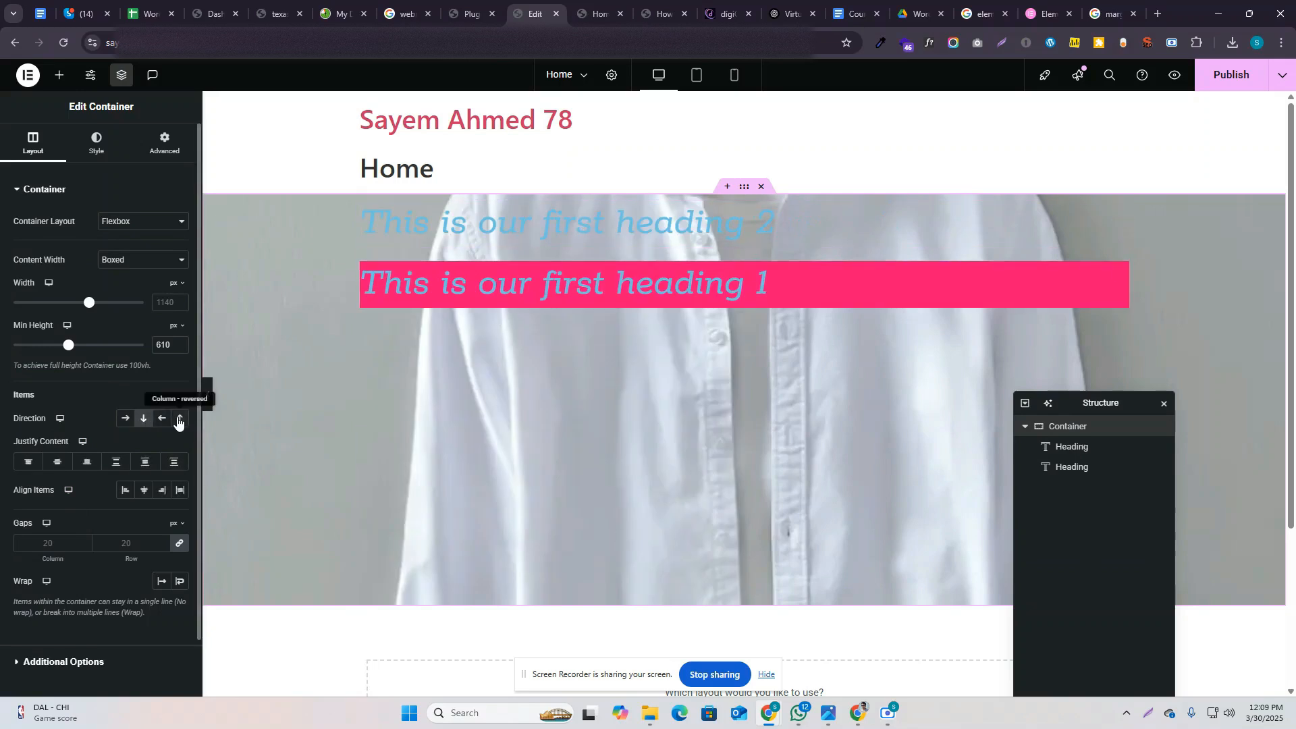
left_click(179, 419)
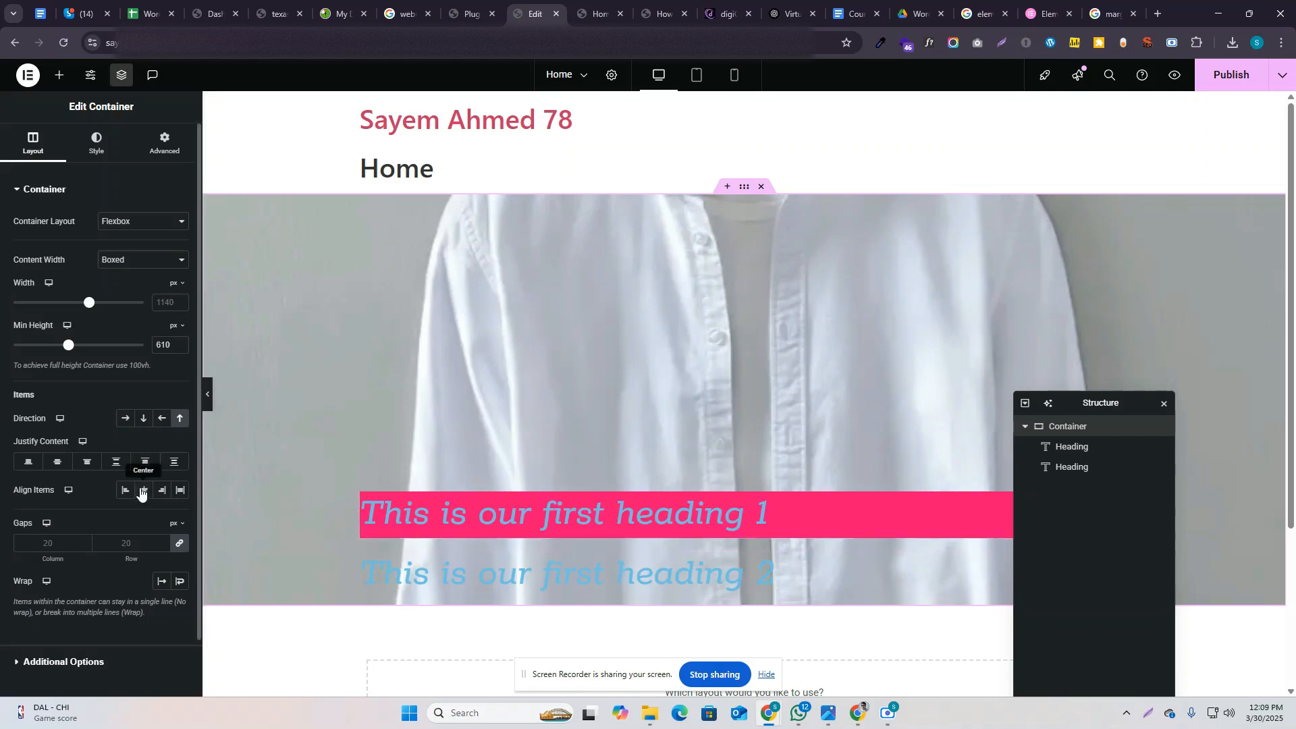
left_click(139, 419)
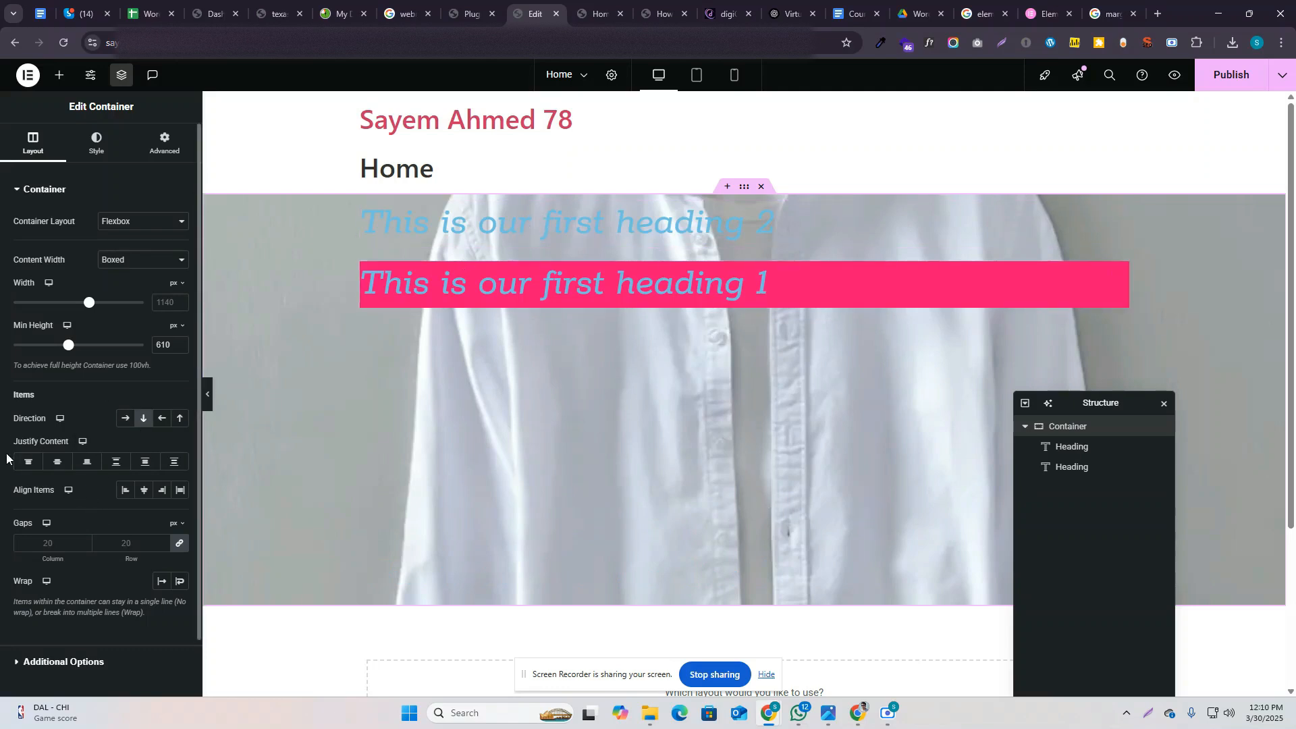
Step: Try Center and Space Between justification on the container's items, and try the horizontal row direction
left_click(65, 463)
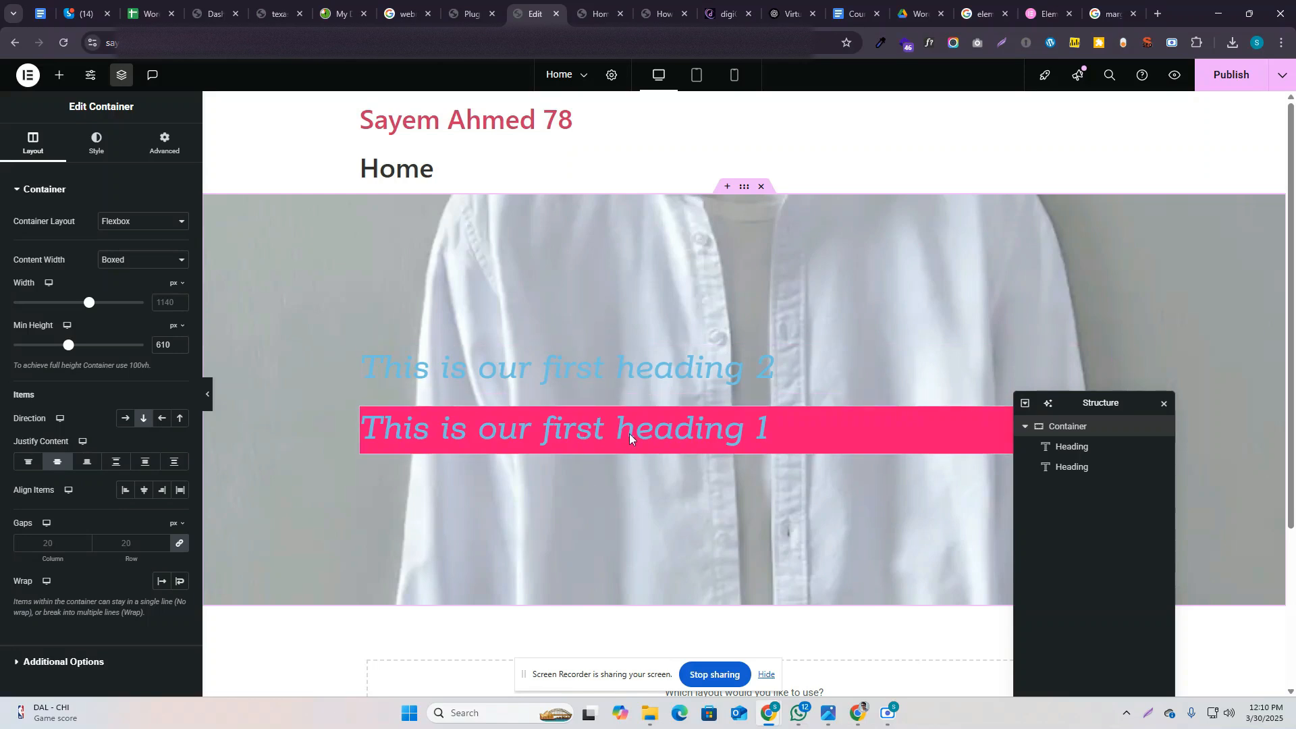
left_click(117, 460)
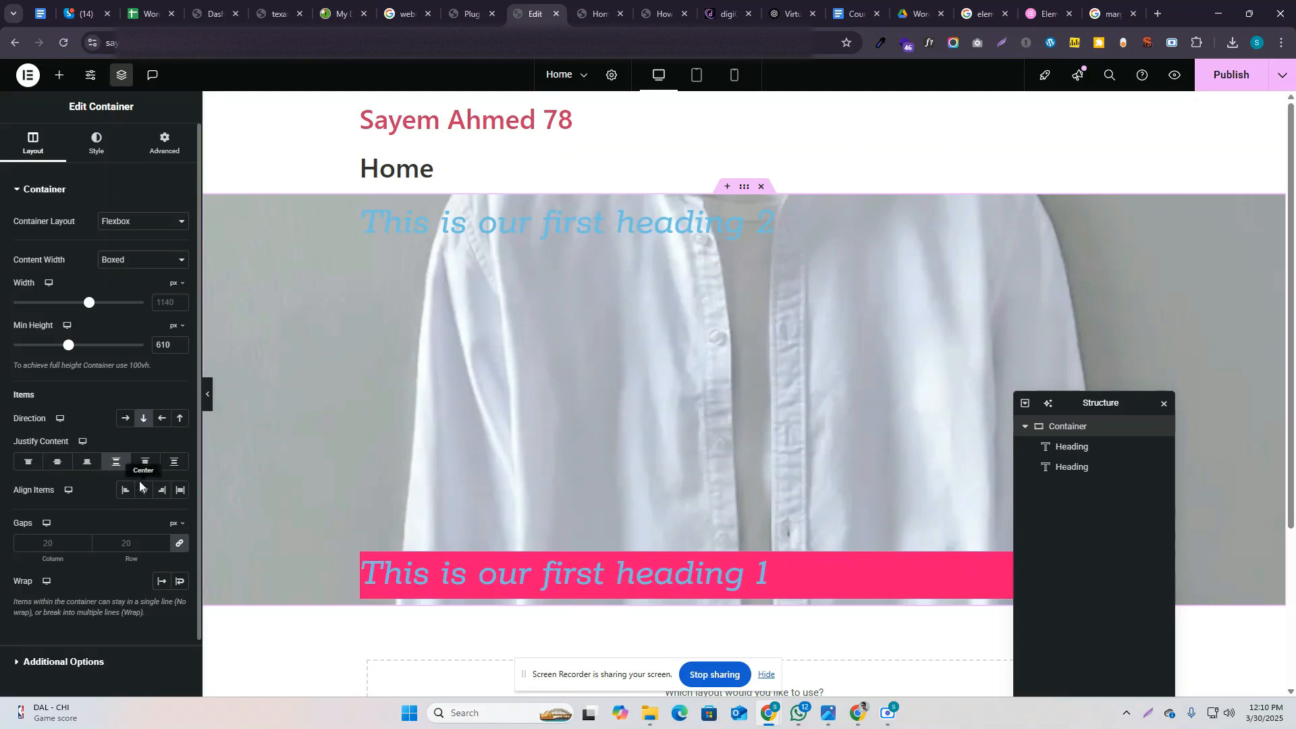
left_click(115, 463)
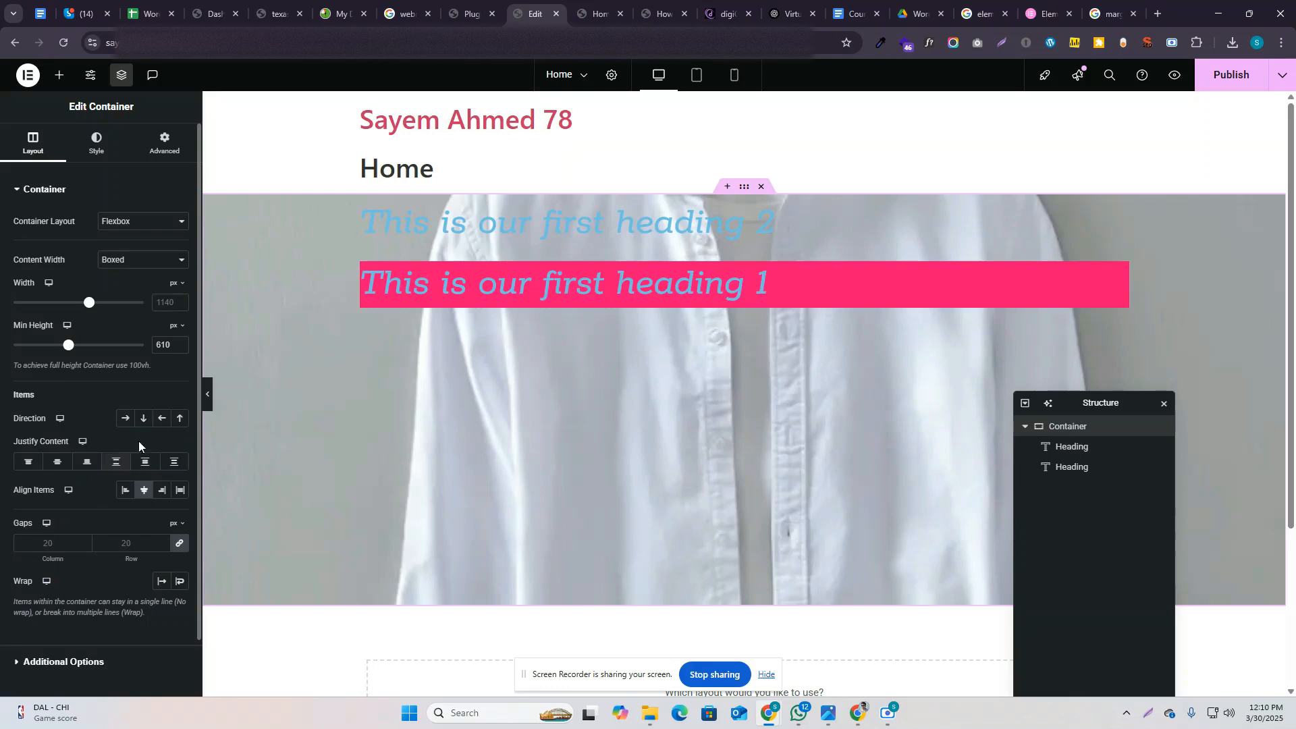
left_click(125, 418)
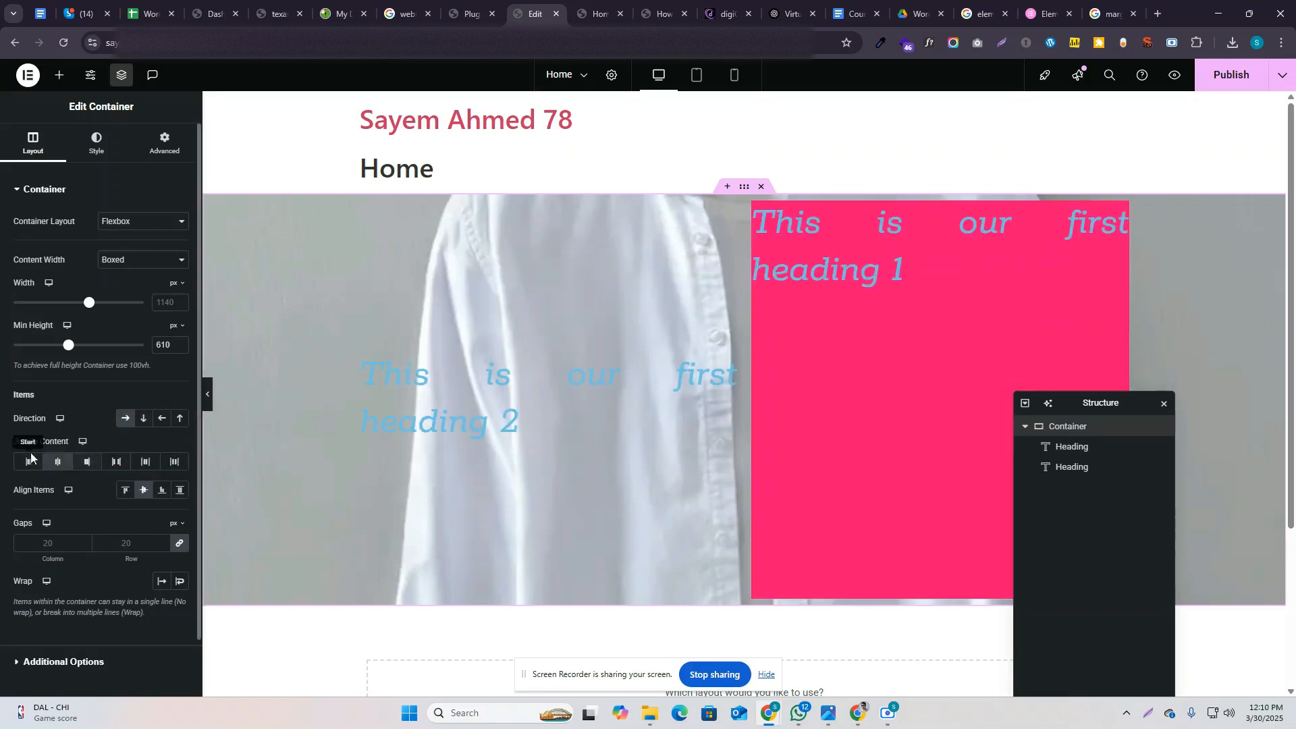
left_click(143, 417)
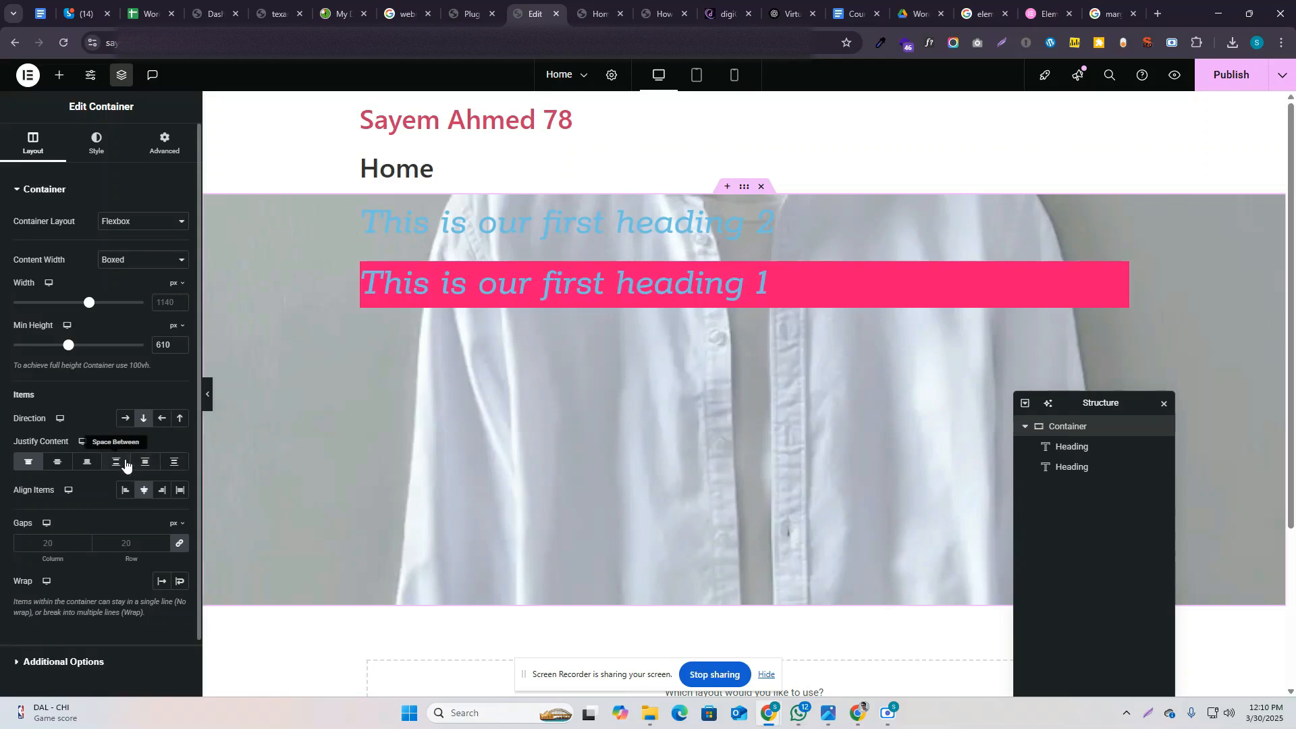
Step: Compare Space Between, Space Around and Space Evenly justification, and set the container's Justify Content to Center
left_click(124, 463)
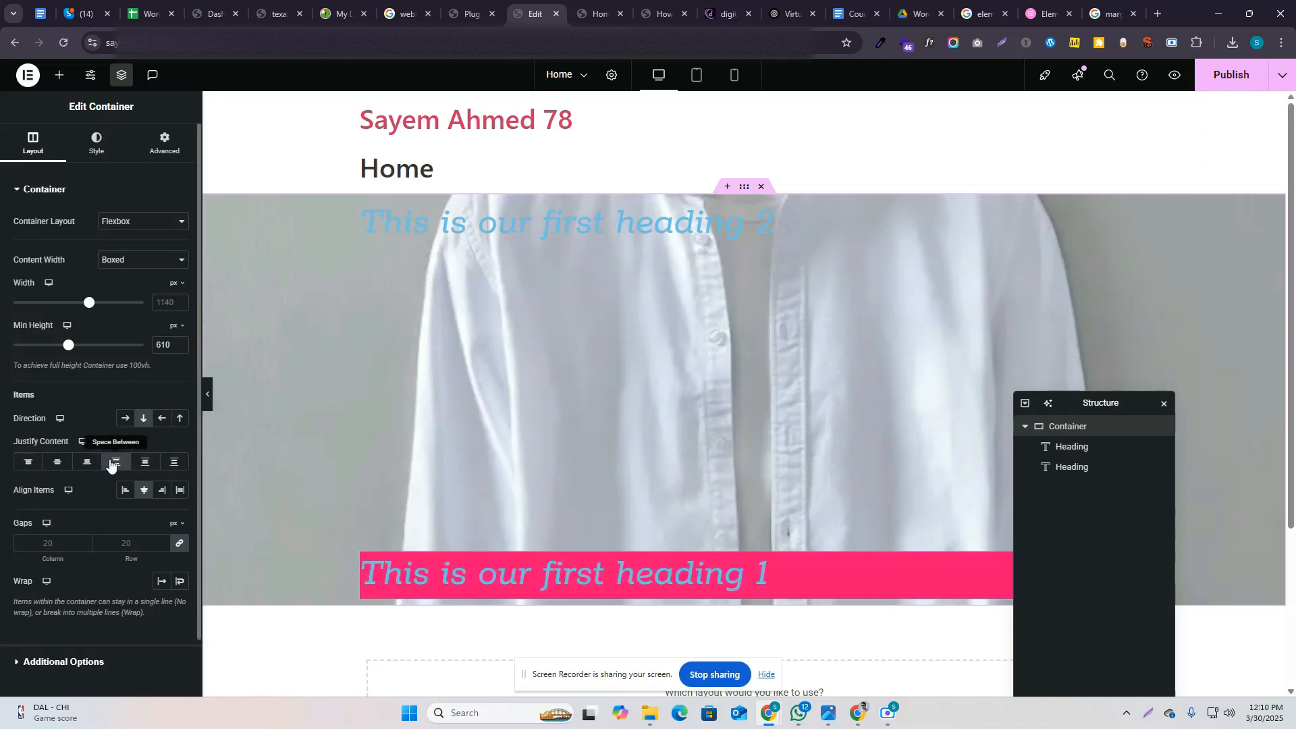
left_click(144, 462)
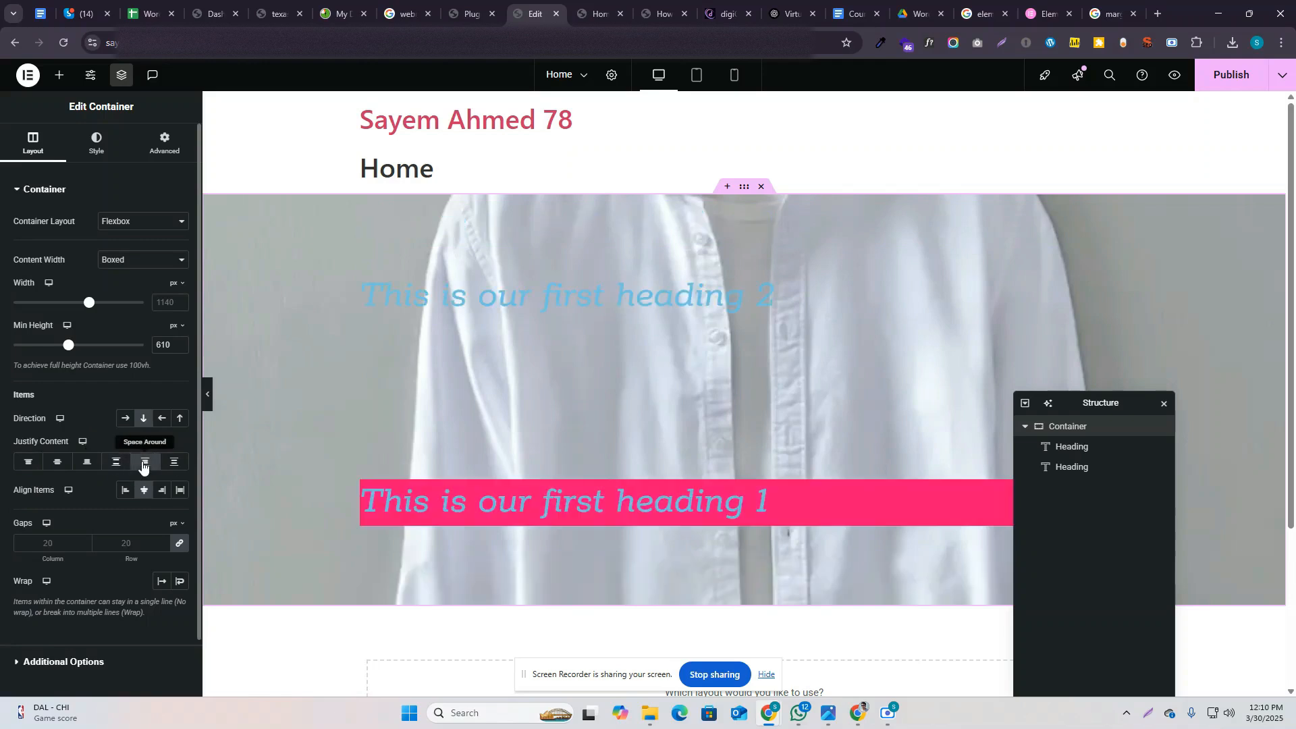
left_click(174, 464)
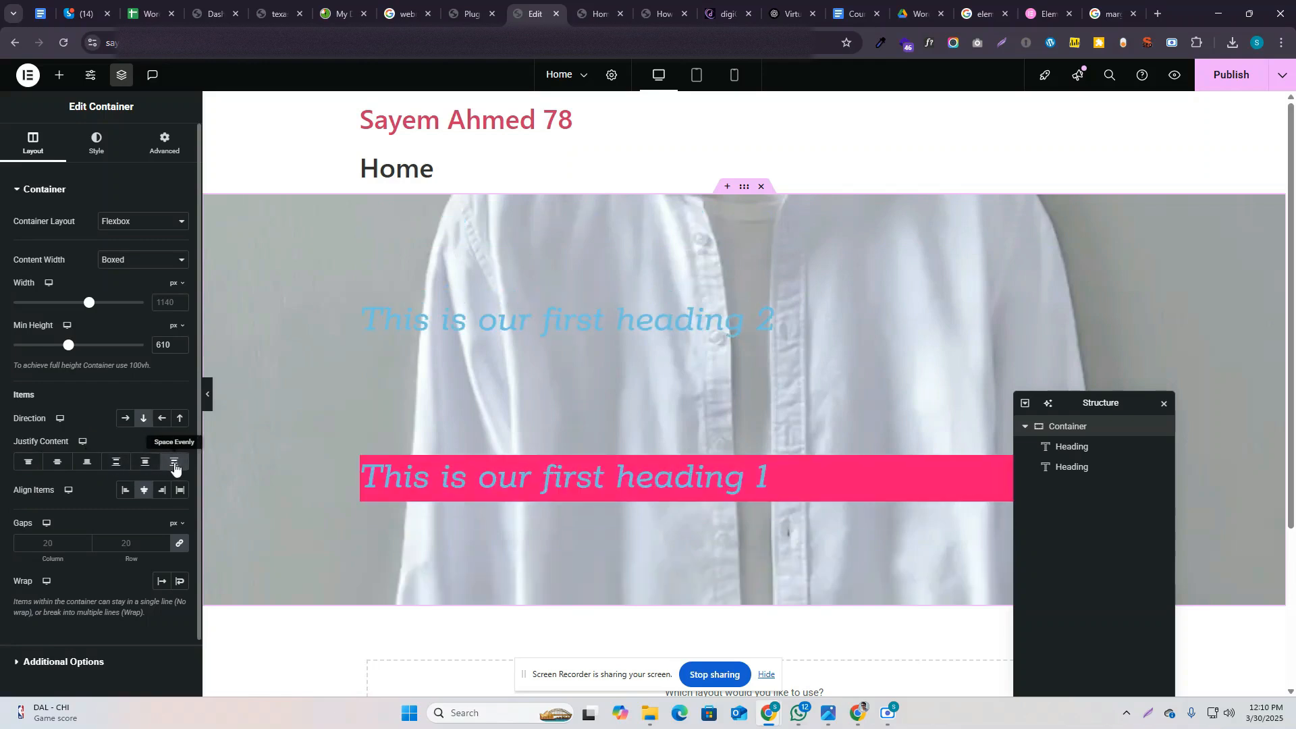
left_click(57, 463)
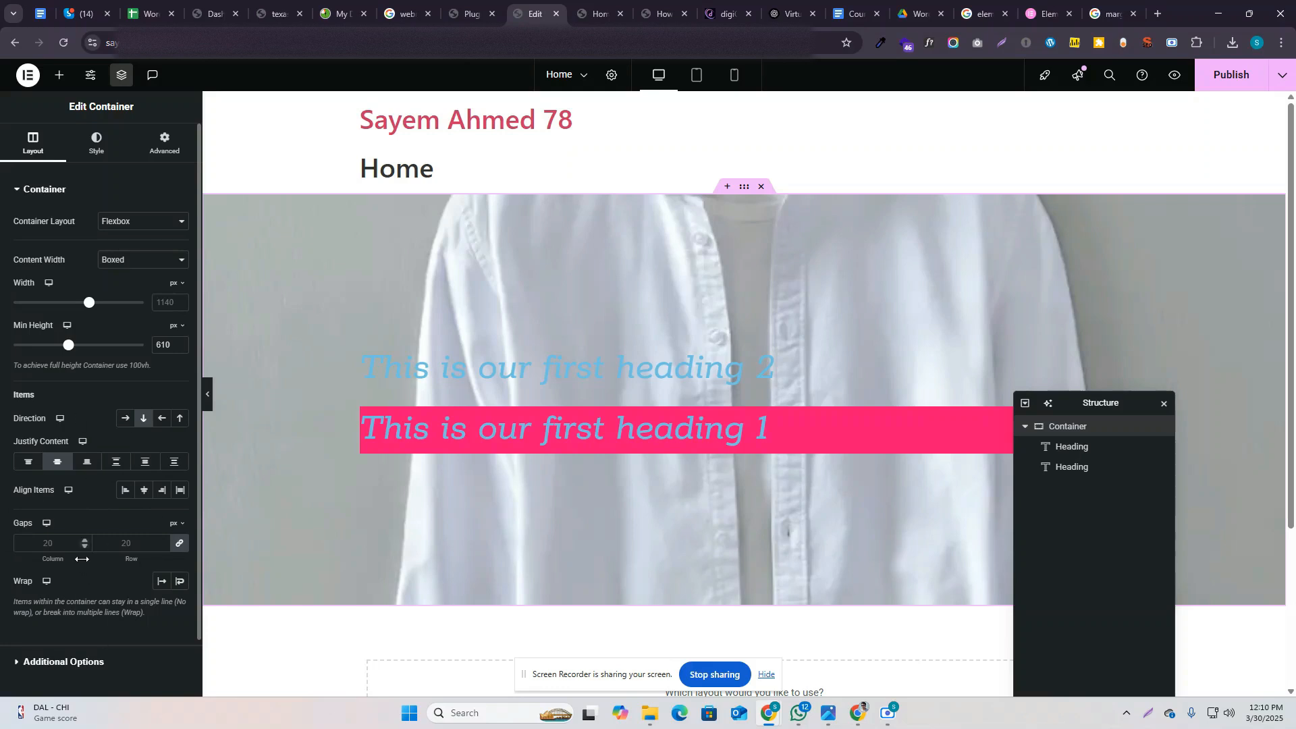
Step: Look over the container's additional options for overflow and HTML tag, and return to the container settings
scroll(68, 584, "down", 1)
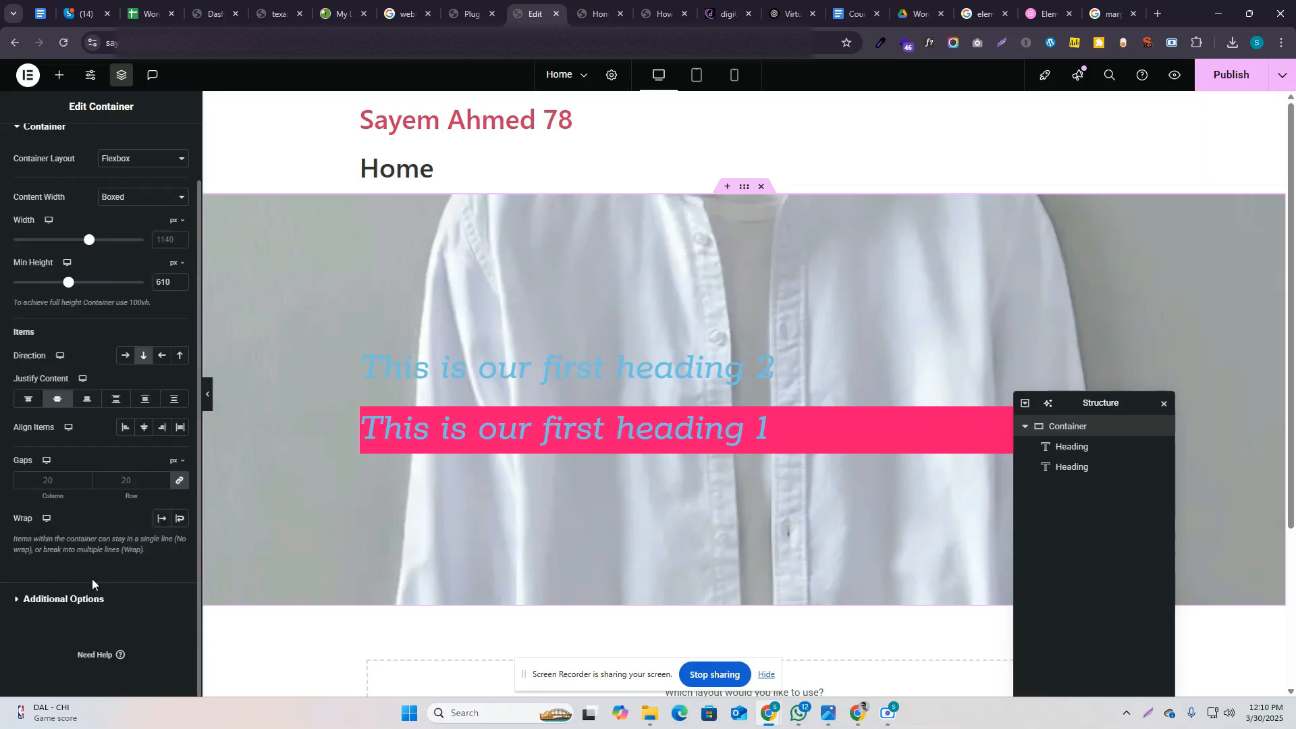
left_click(93, 601)
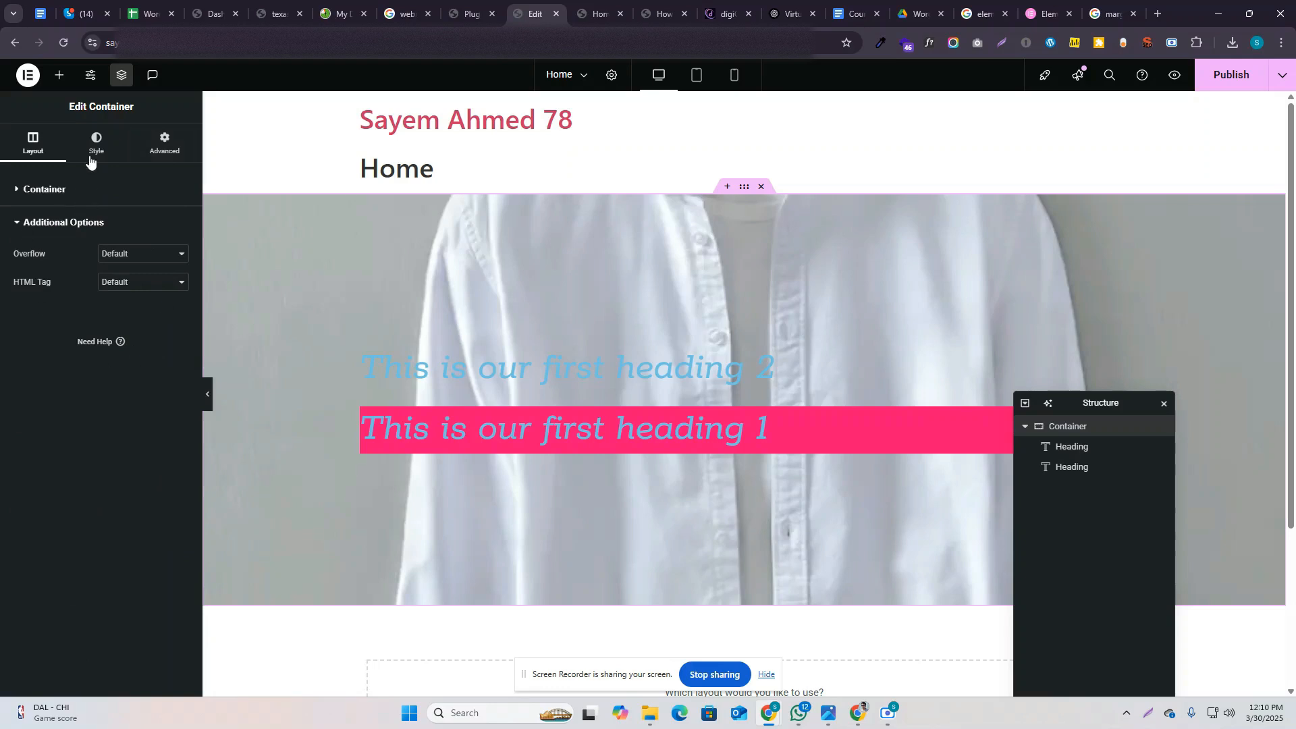
left_click(90, 195)
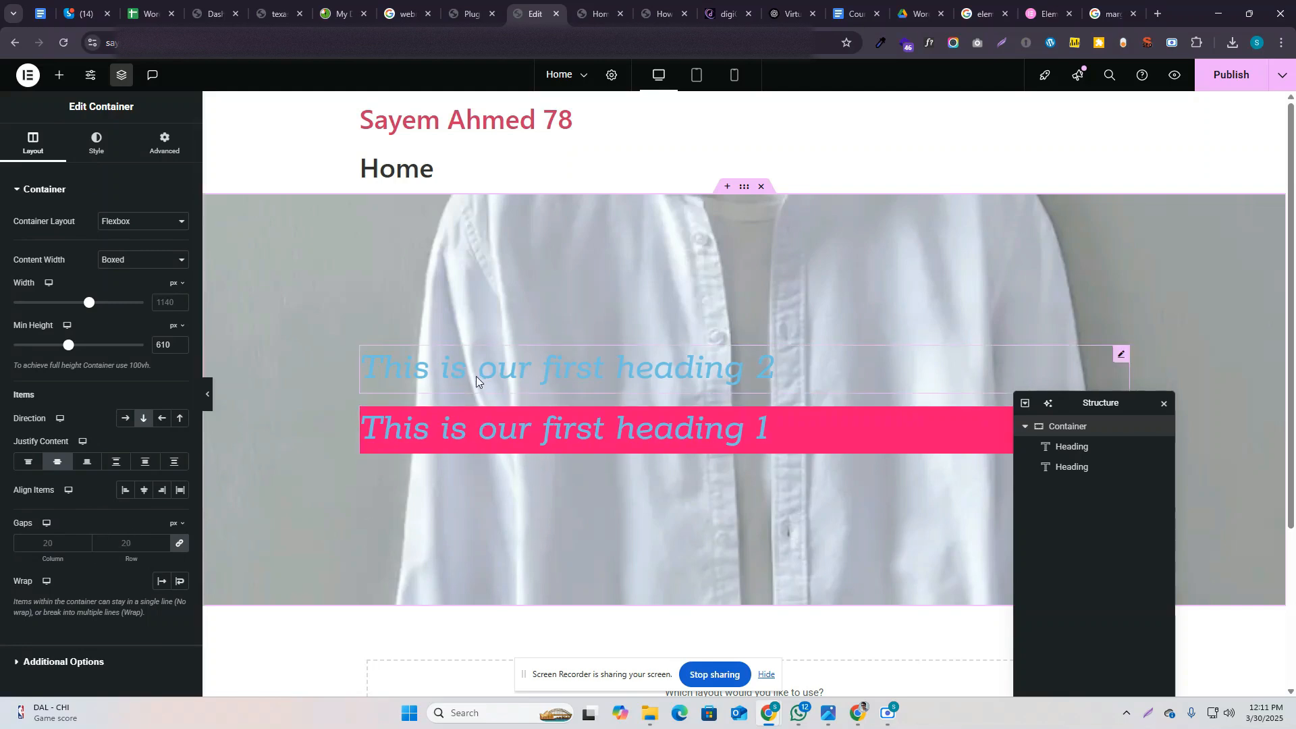
Step: Give the "This is our first heading 2" heading a classic background colored black, #000000
left_click(1122, 356)
scroll(135, 405, "down", 5)
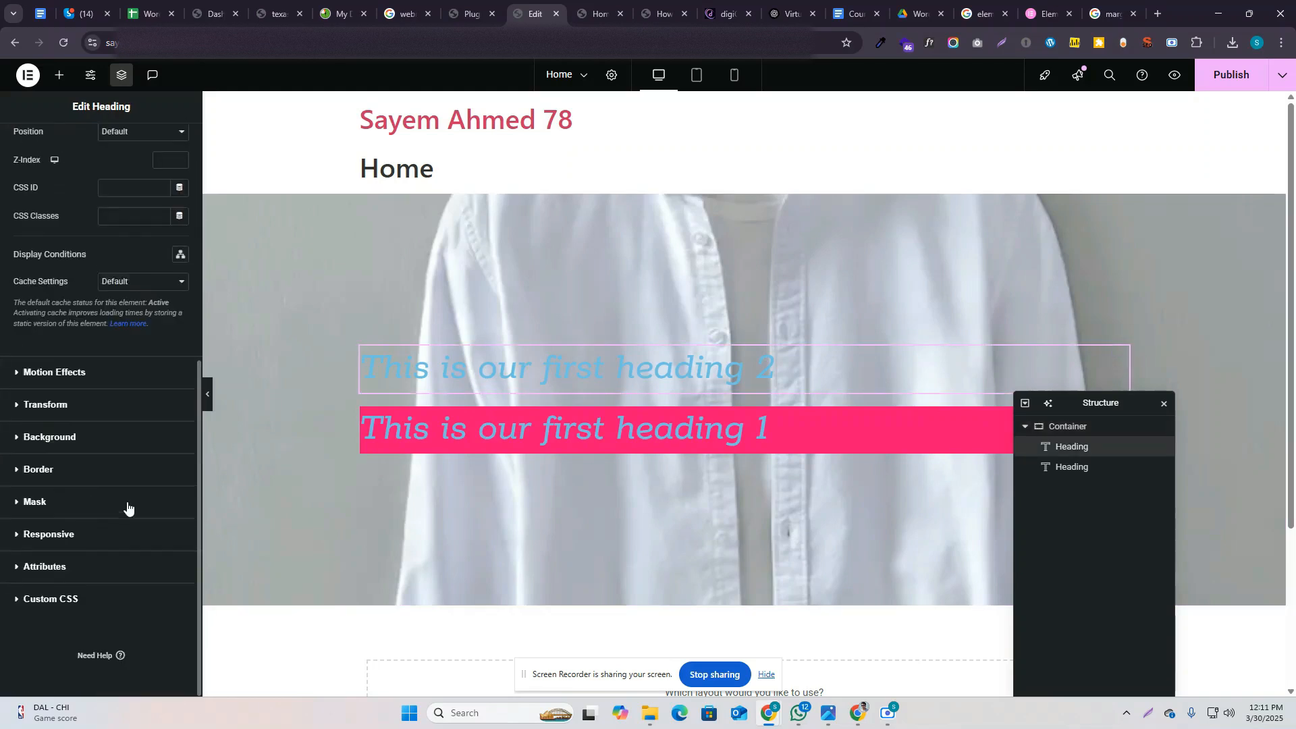
left_click(135, 467)
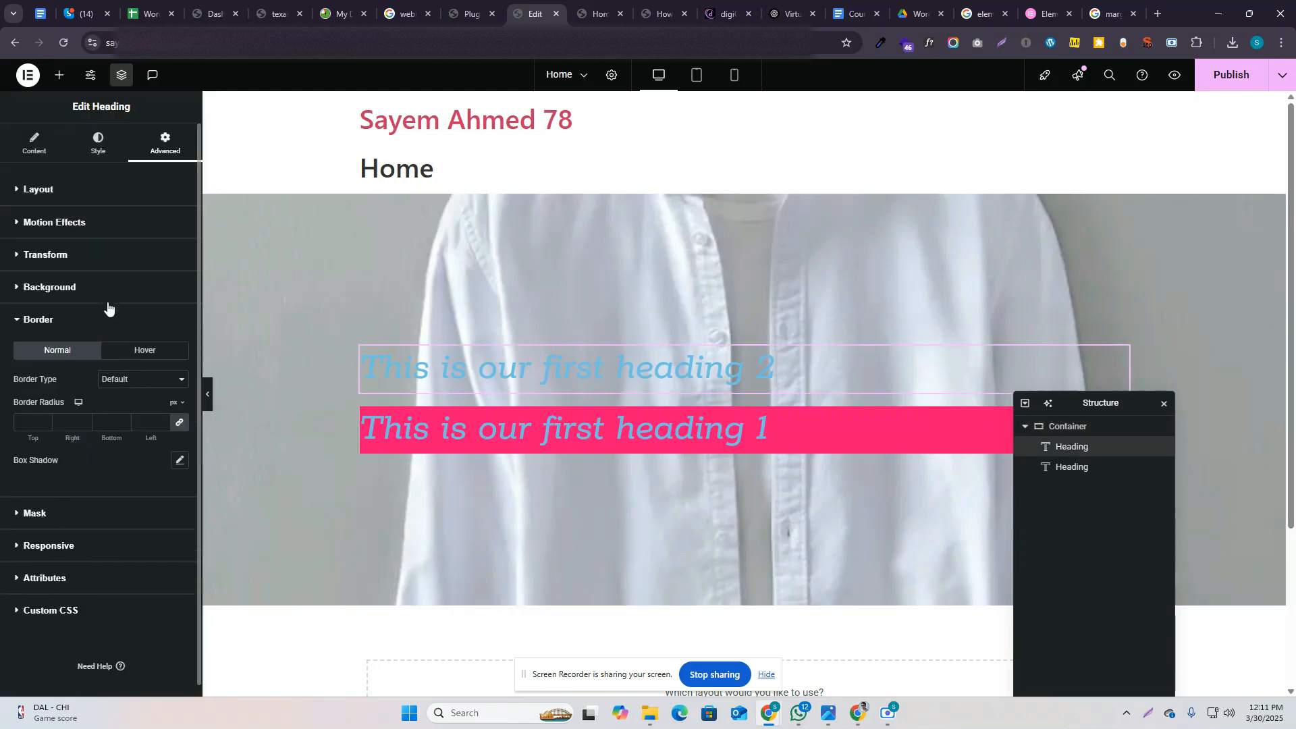
left_click(104, 298)
left_click(162, 347)
left_click(166, 378)
left_click(180, 375)
left_click(159, 454)
left_click_drag(159, 453, 228, 544)
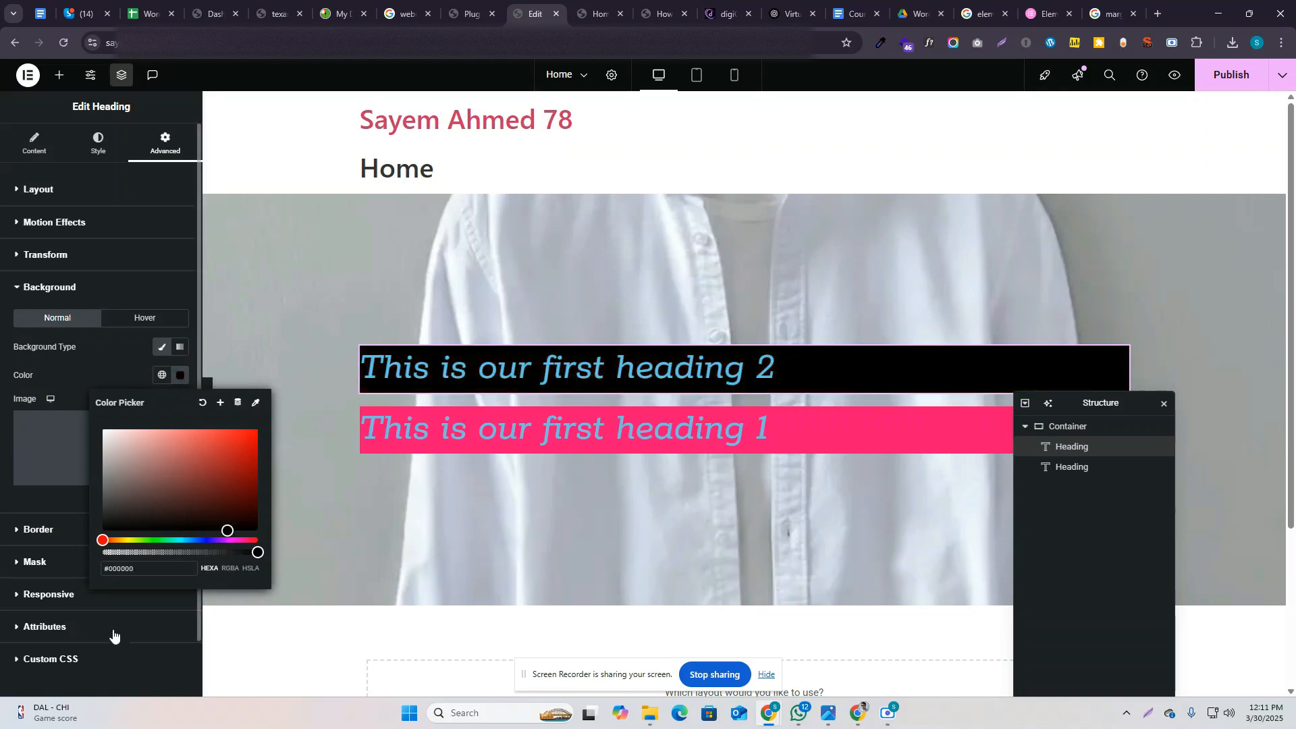
Step: Set the container's linked column and row gaps to 50 px, widen them to 91 px, and reduce them to 47 px
left_click(744, 187)
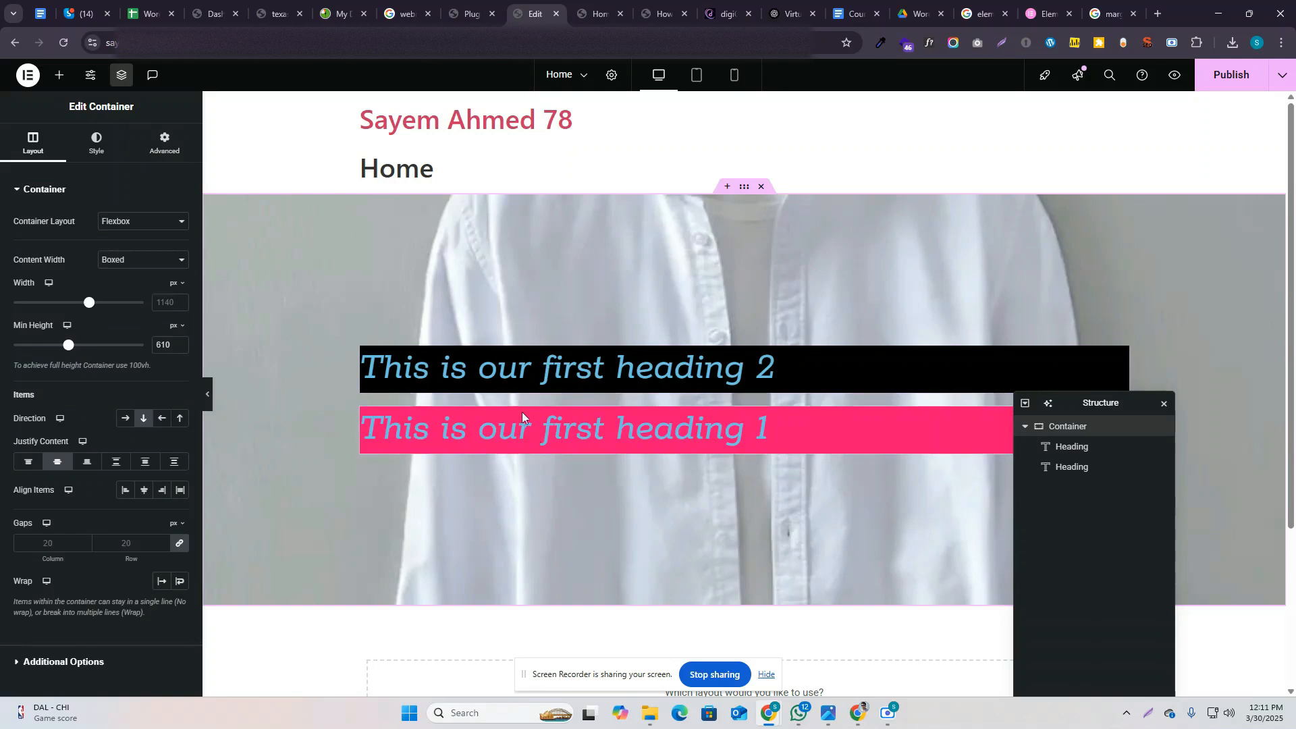
left_click(127, 544)
type("50")
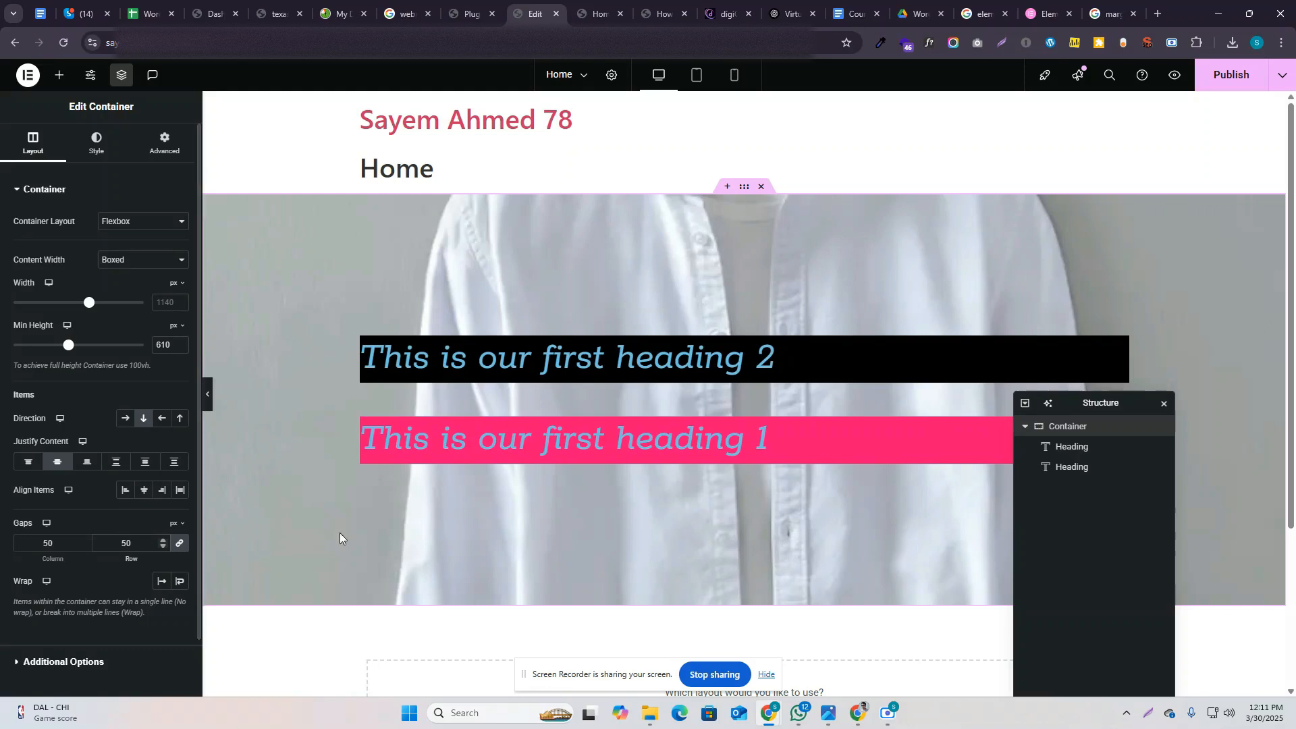
key("Up")
key("Up")
key("Up")
key("Up")
key("Up")
key("Up")
key("Up")
key("Up")
key("Up")
key("Up")
key("Up")
key("Up")
key("Up")
key("Up")
key("Up")
key("Up")
key("Up")
key("Up")
key("Up")
key("Up")
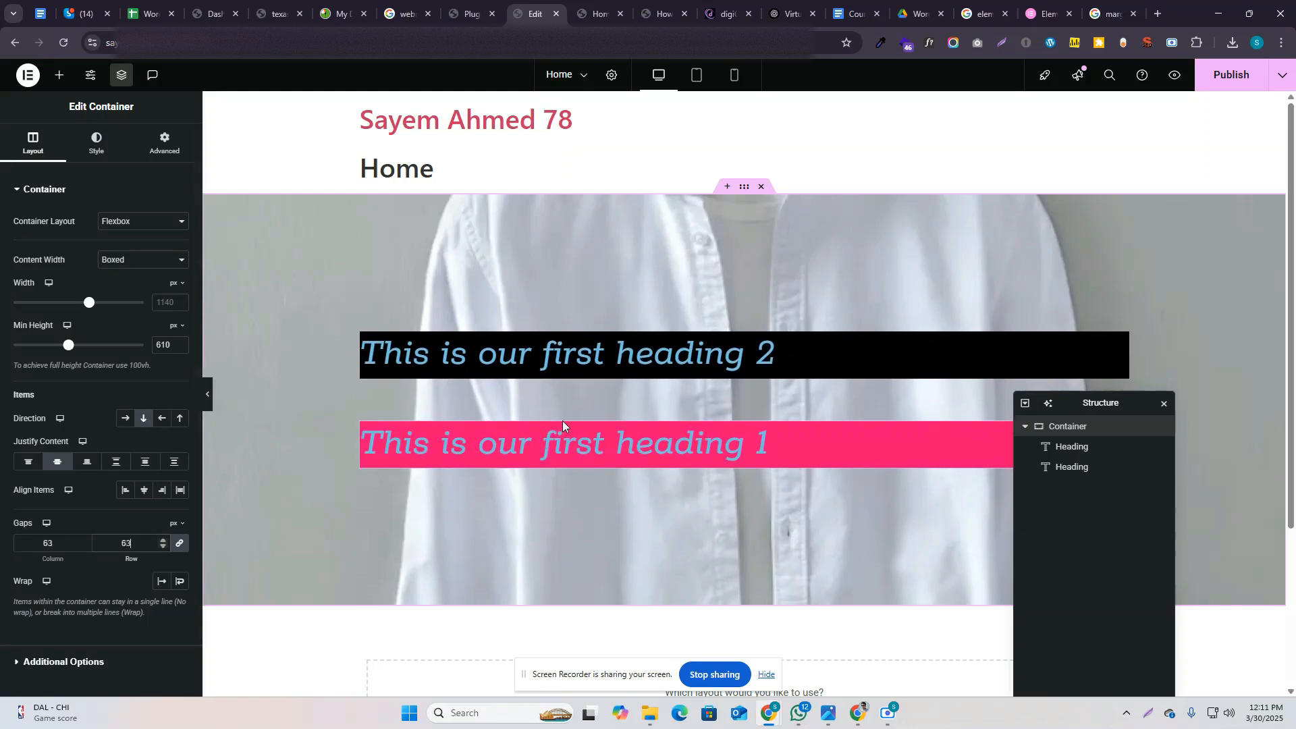
key("Up")
key("Up")
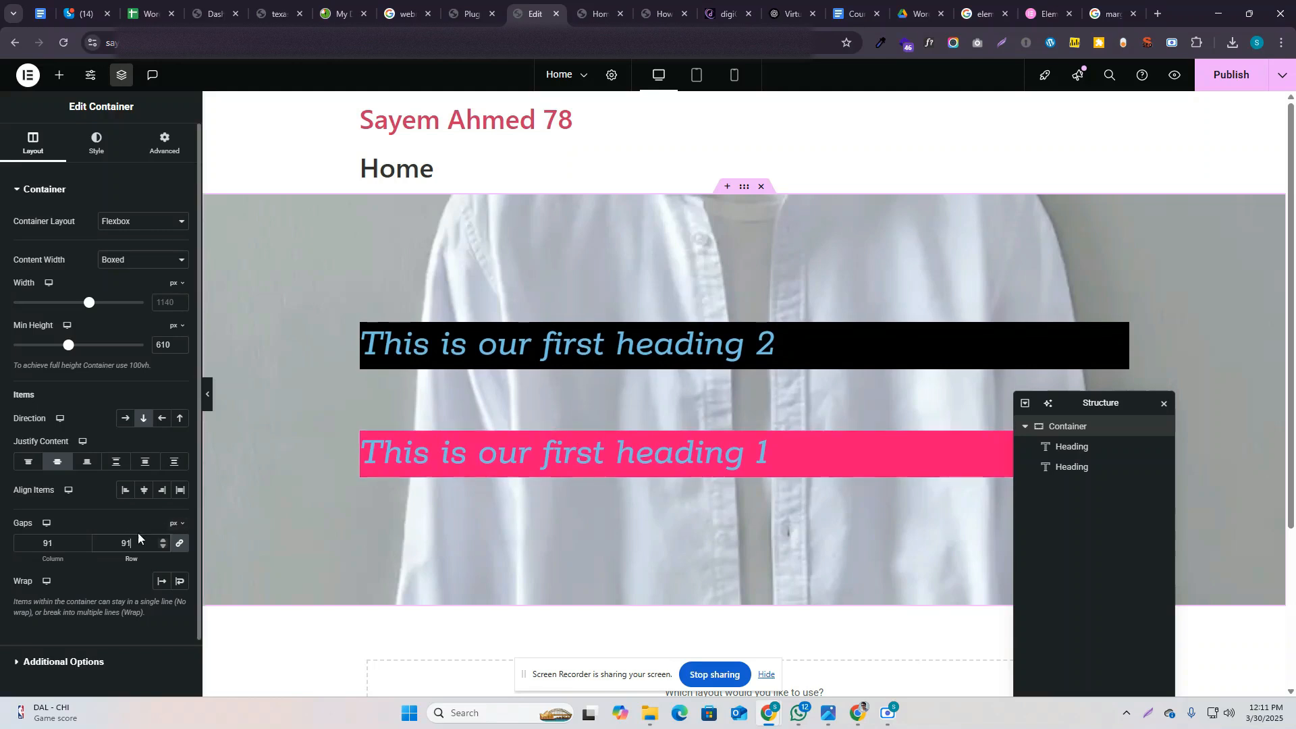
key("Down")
key("Down")
key("Down")
key("Down")
key("Down")
key("Down")
key("Down")
key("Down")
key("Down")
key("Down")
key("Down")
key("Down")
key("Down")
key("Down")
key("Down")
key("Down")
key("Down")
key("Down")
key("Down")
key("Down")
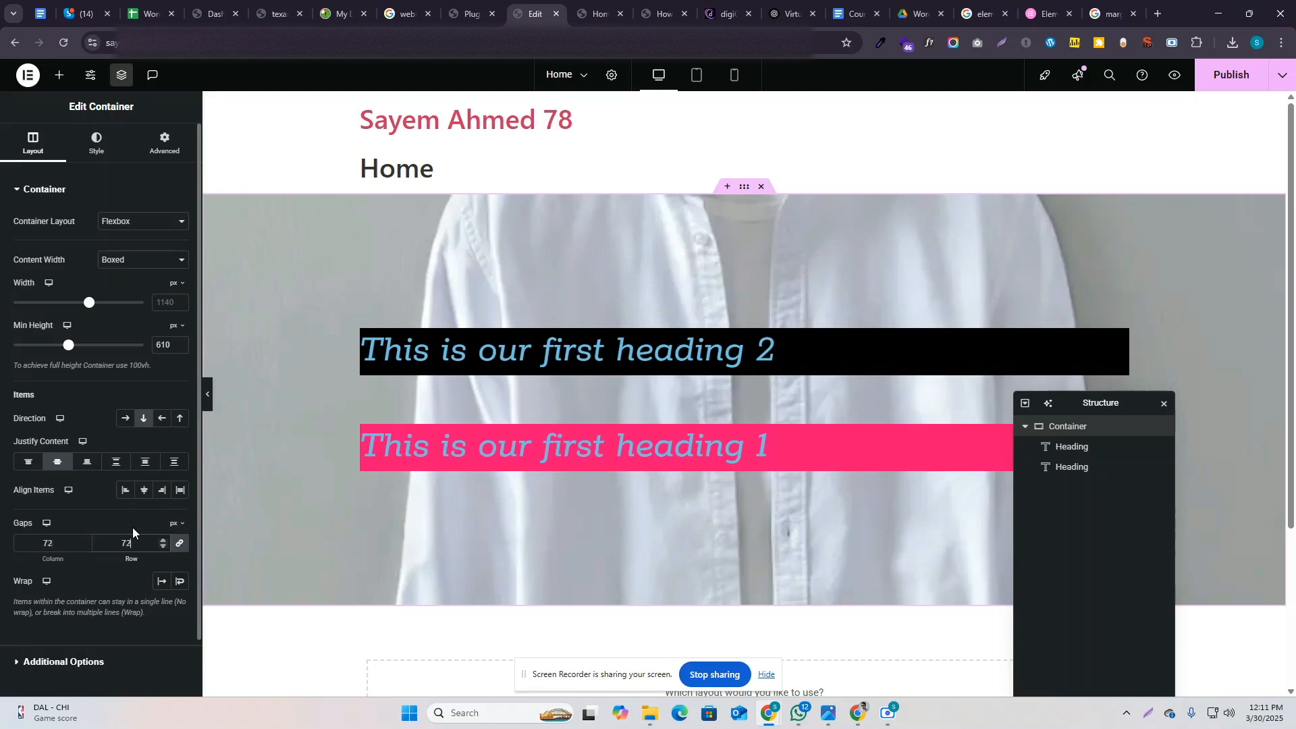
key("Down")
key("Down")
key("Down")
key("Down")
key("Down")
key("Down")
key("Down")
key("Down")
key("Down")
key("Down")
key("Down")
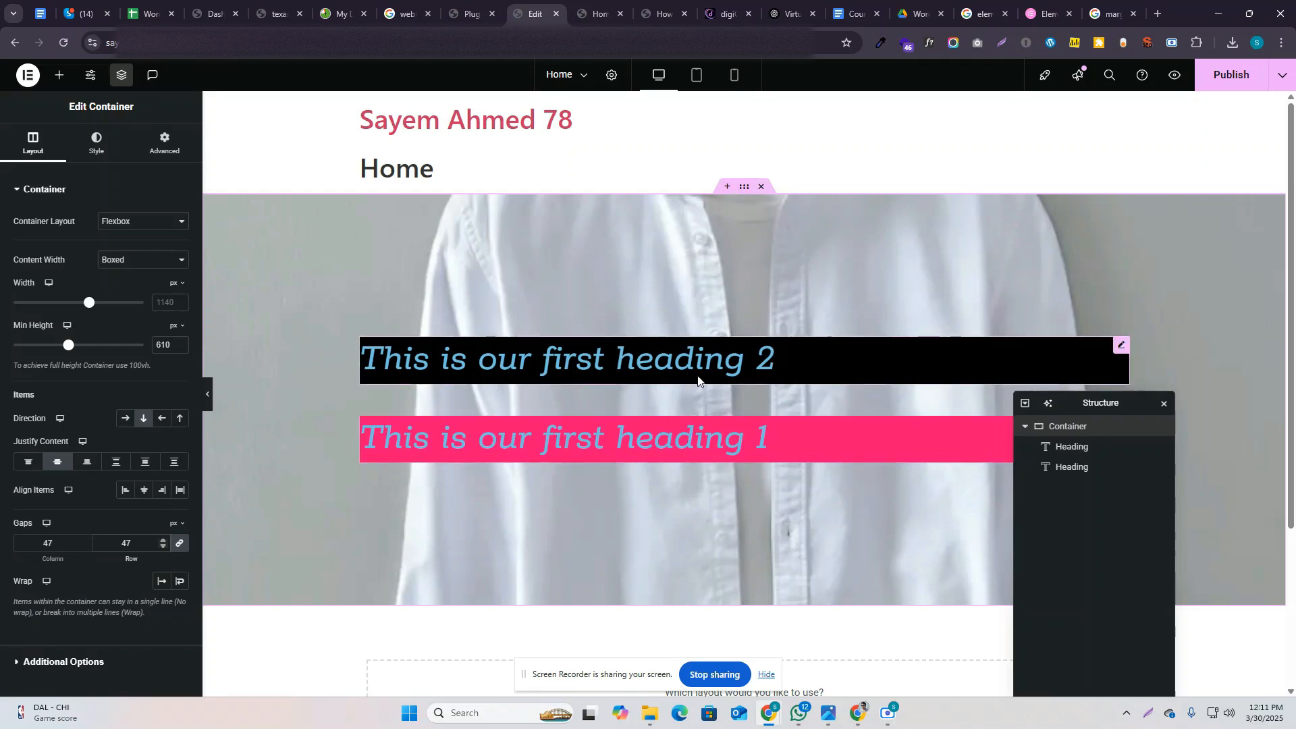
left_click(645, 364)
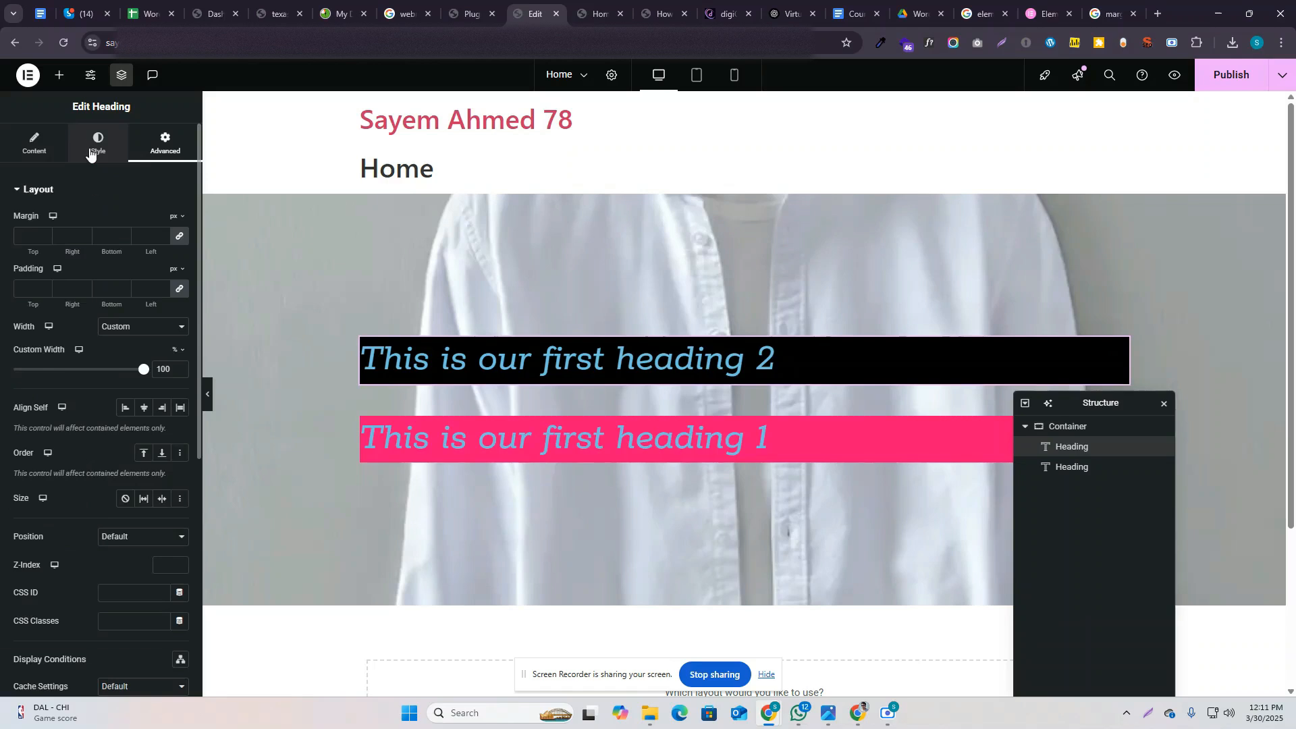
left_click(97, 145)
left_click(30, 154)
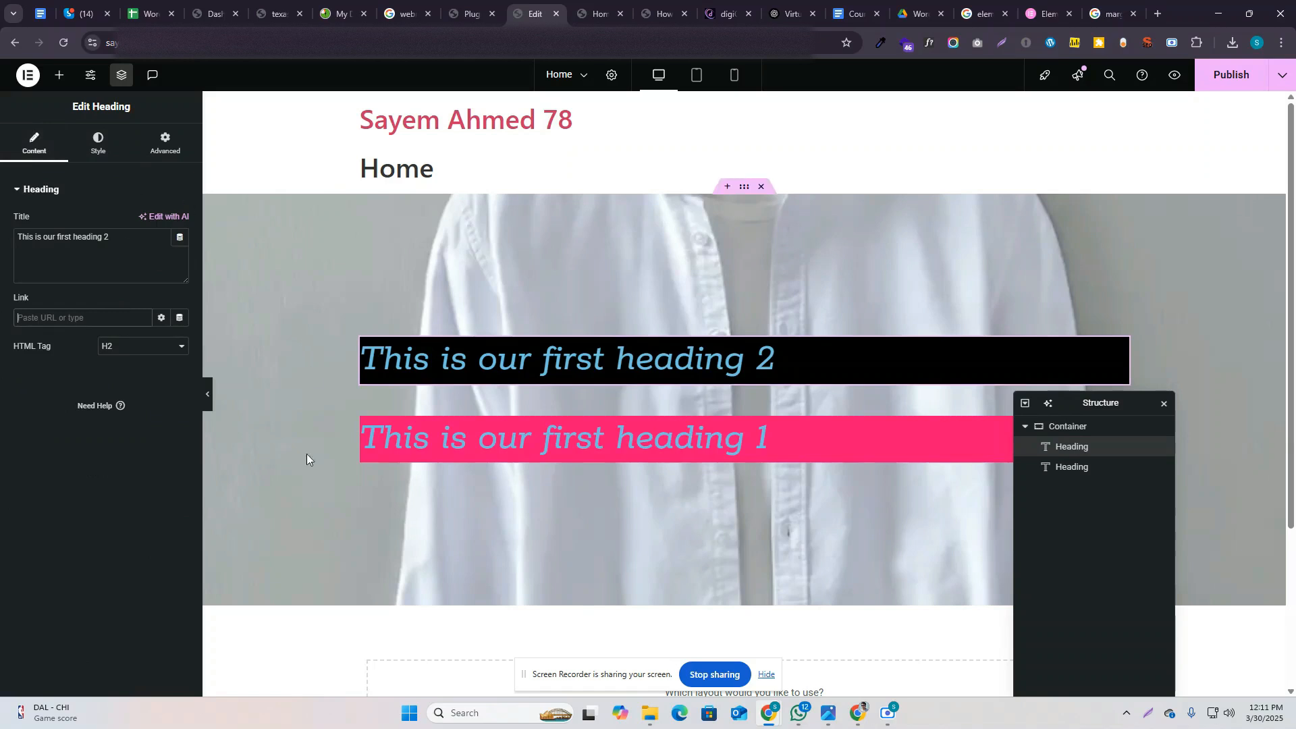
left_click(1046, 13)
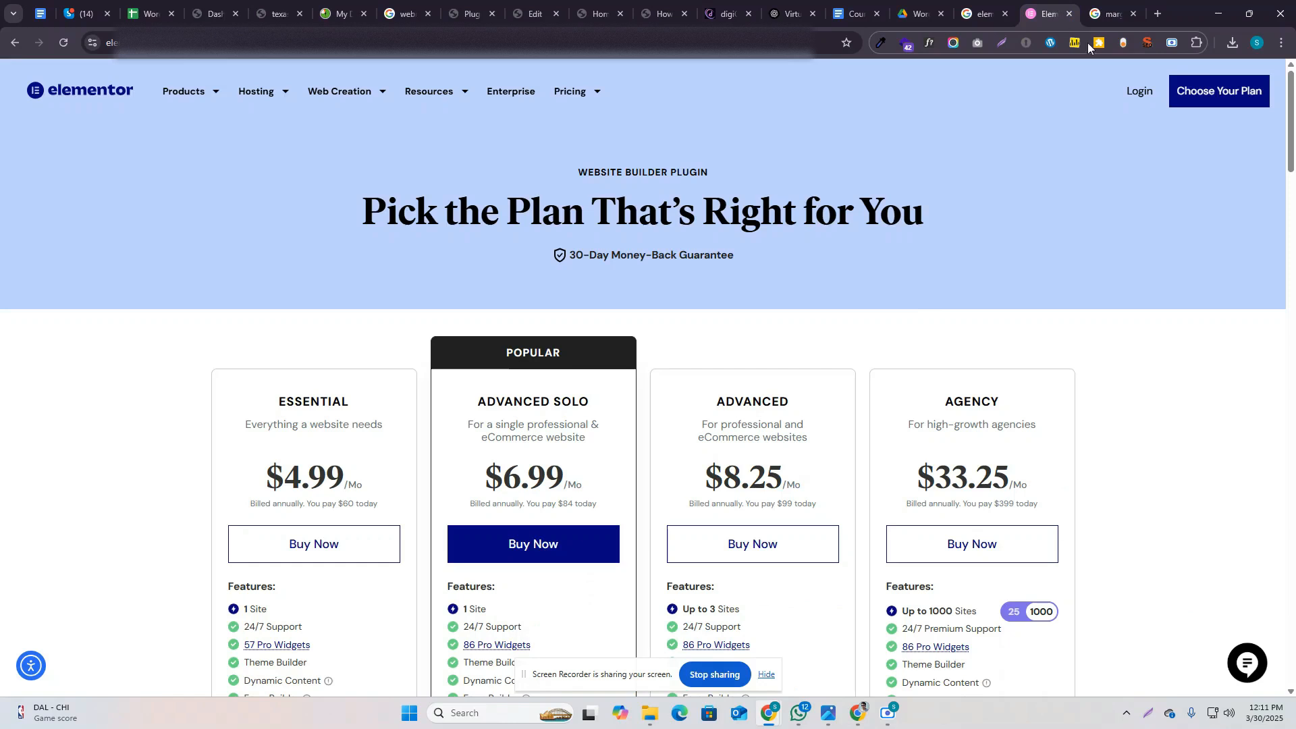
key("ctrl+l")
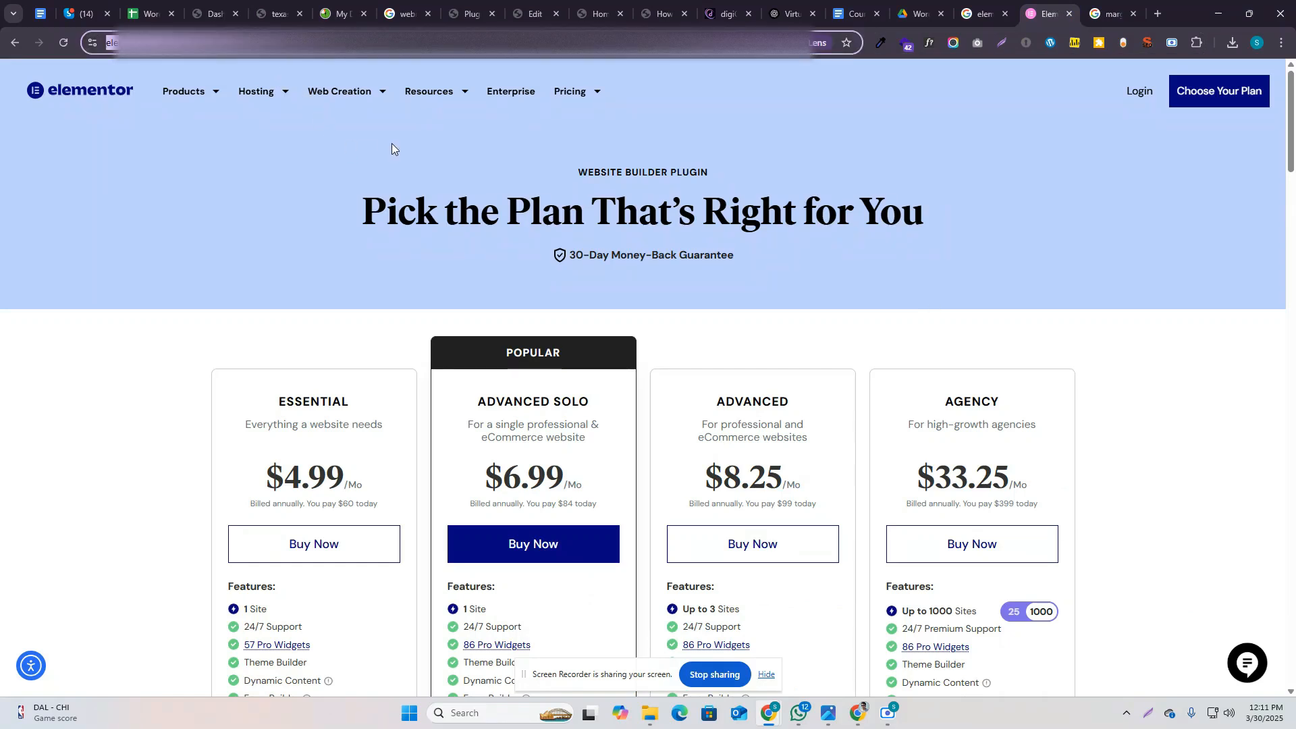
left_click(529, 10)
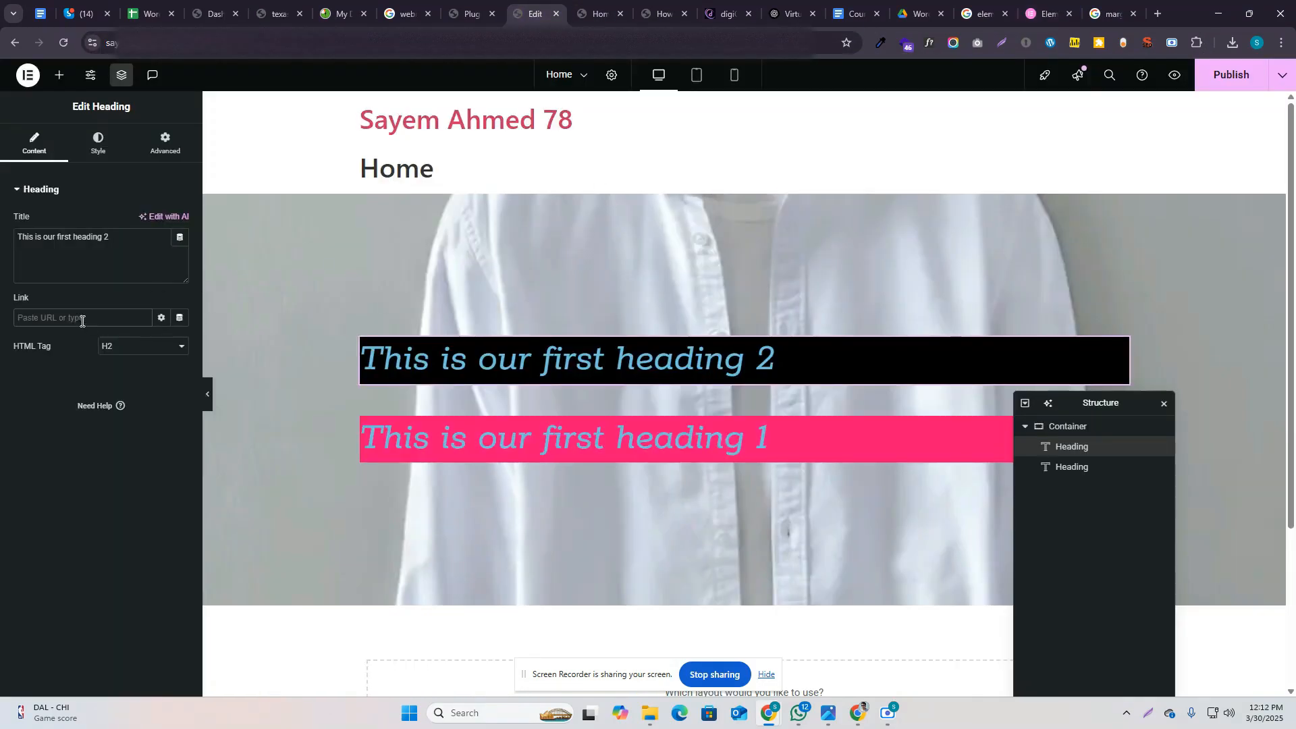
type("https://elementor.com/pricing-plugin/")
Step: Publish the Home page, test the heading 2 link in the preview, and return to the editor
left_click(1212, 78)
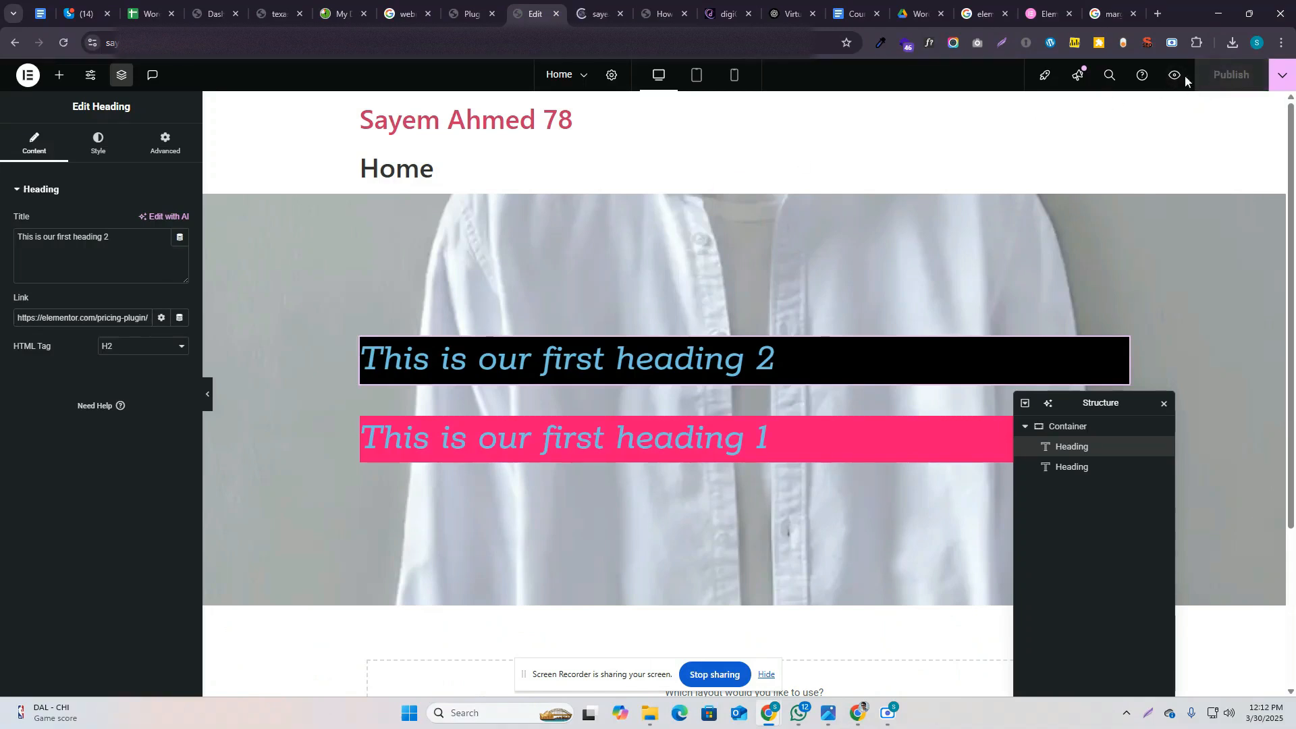
left_click(1174, 75)
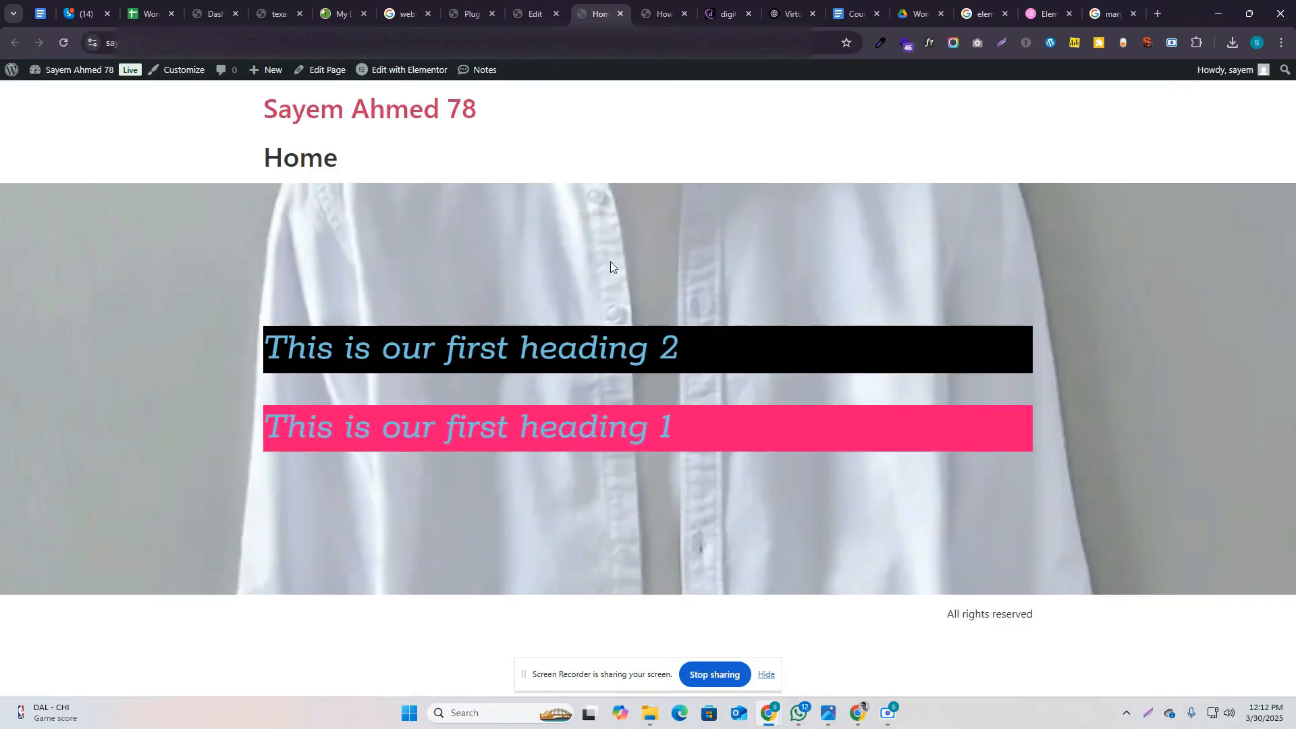
left_click(409, 354)
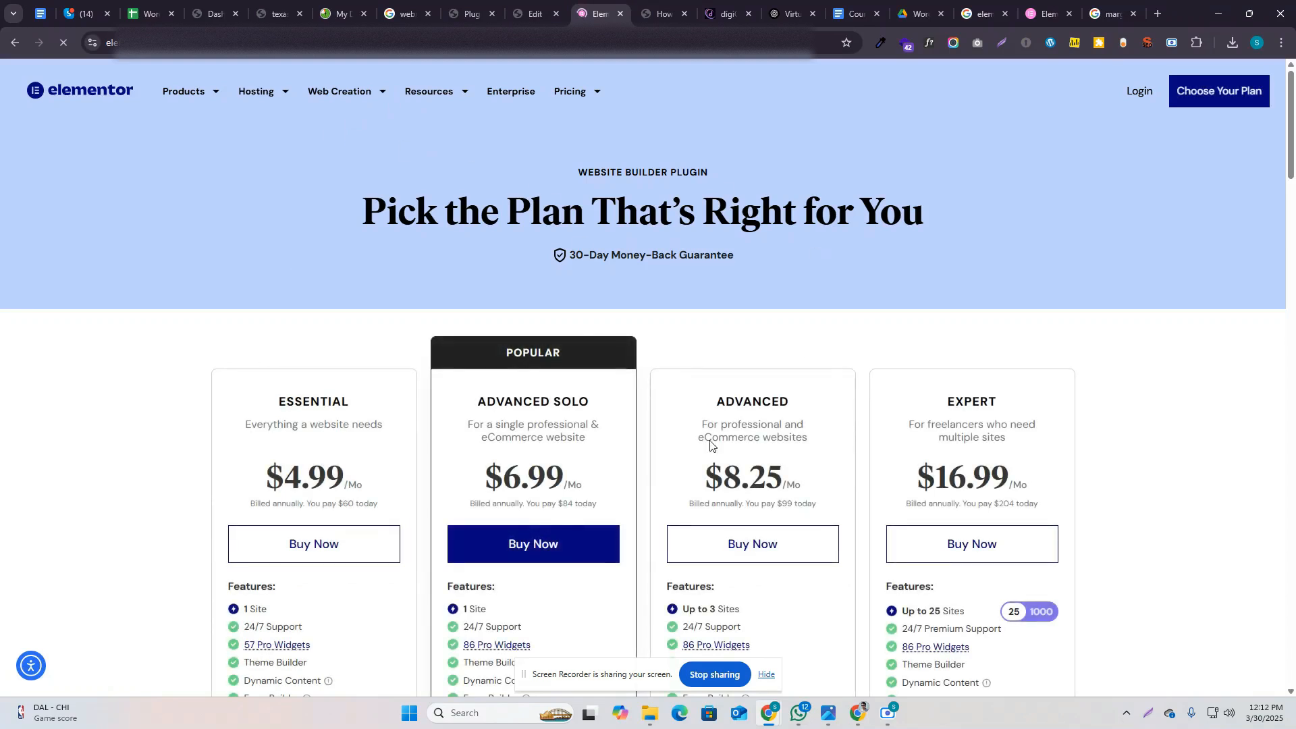
left_click(14, 42)
left_click(533, 12)
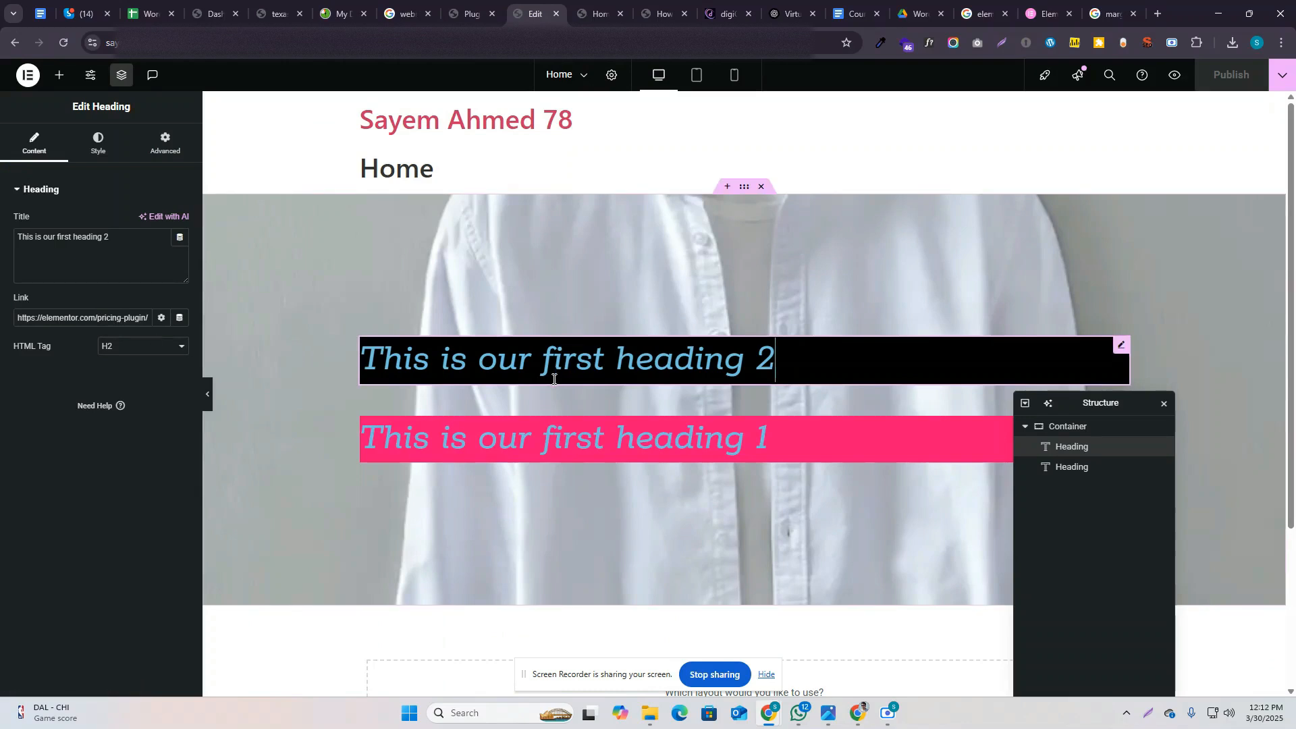
Step: Review the style and advanced settings of the "This is our first heading 2" heading and return to its content settings
left_click(95, 148)
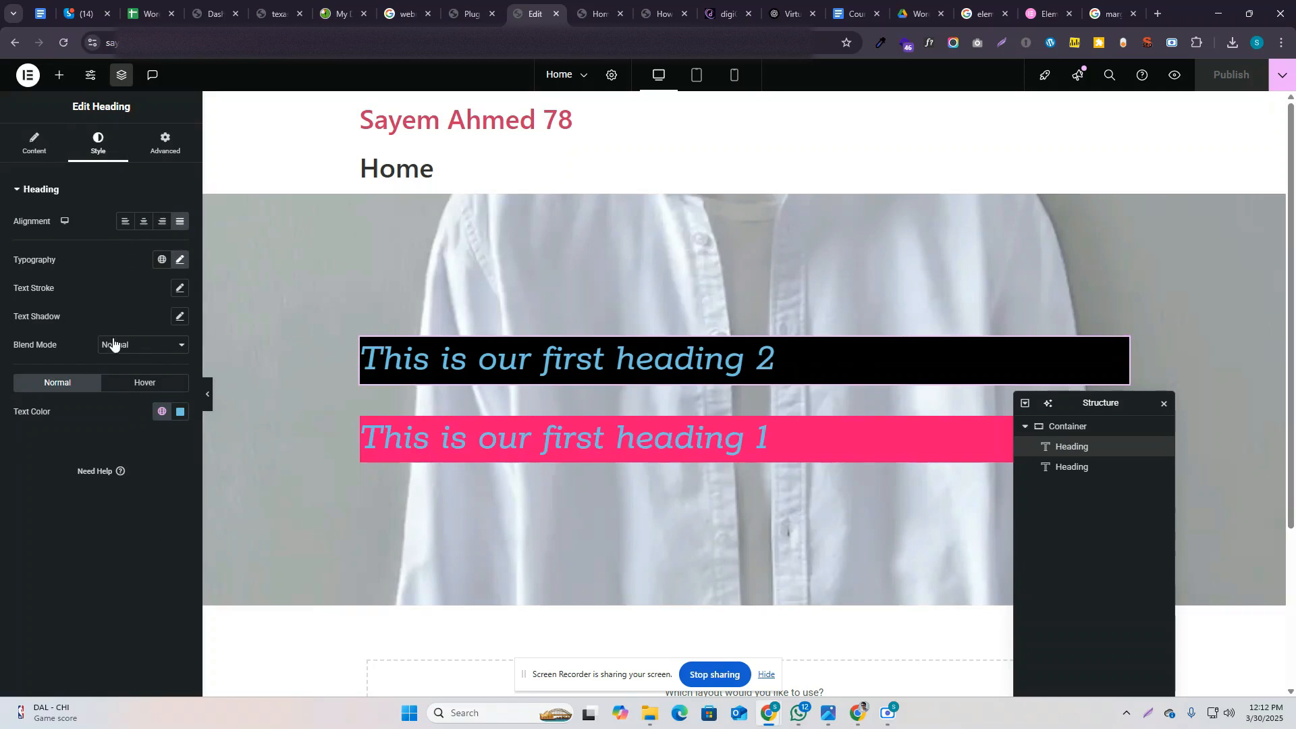
left_click(164, 141)
scroll(80, 506, "down", 2)
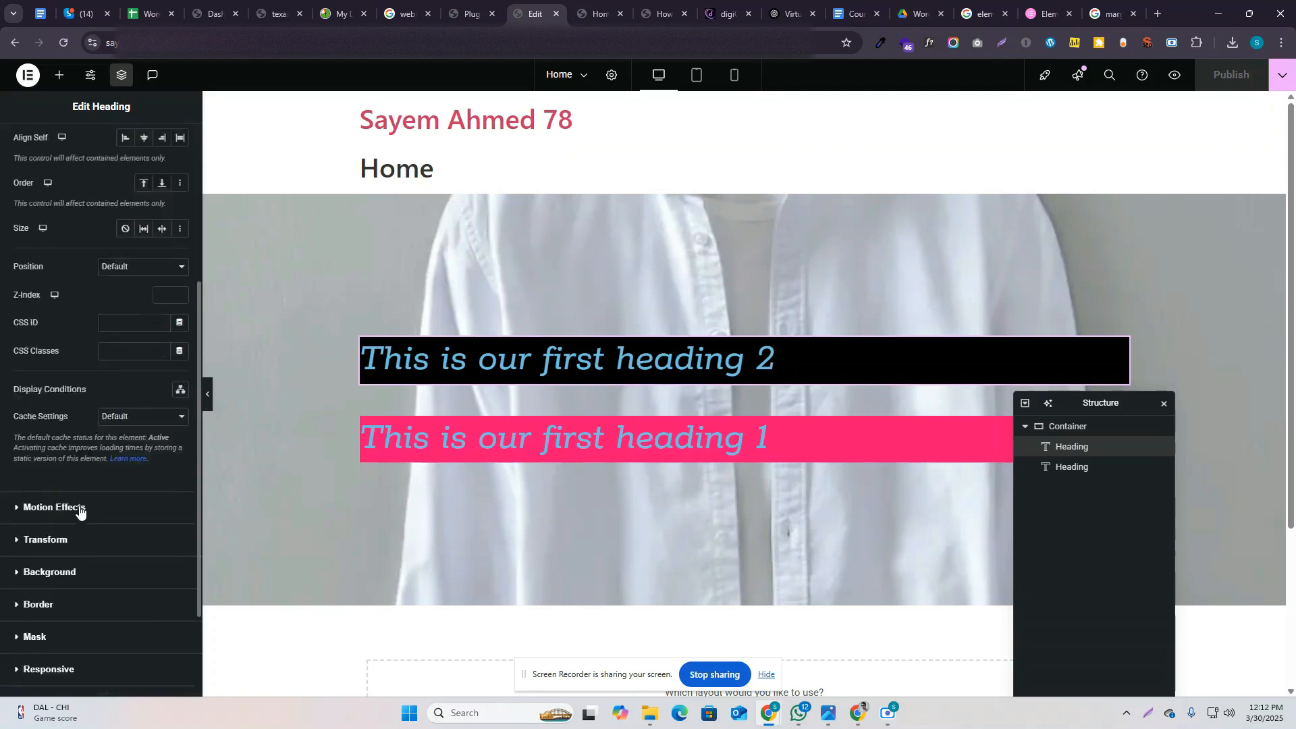
scroll(102, 540, "down", 4)
scroll(122, 419, "up", 6)
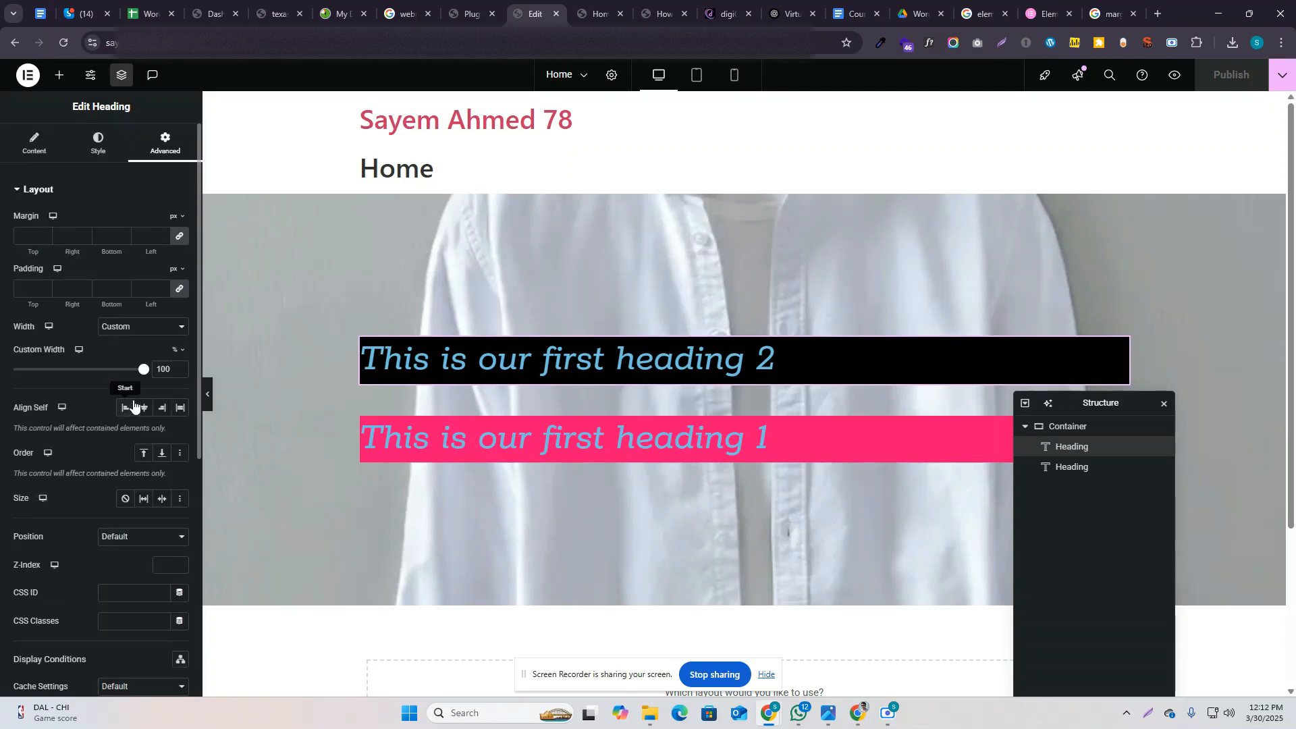
left_click(27, 155)
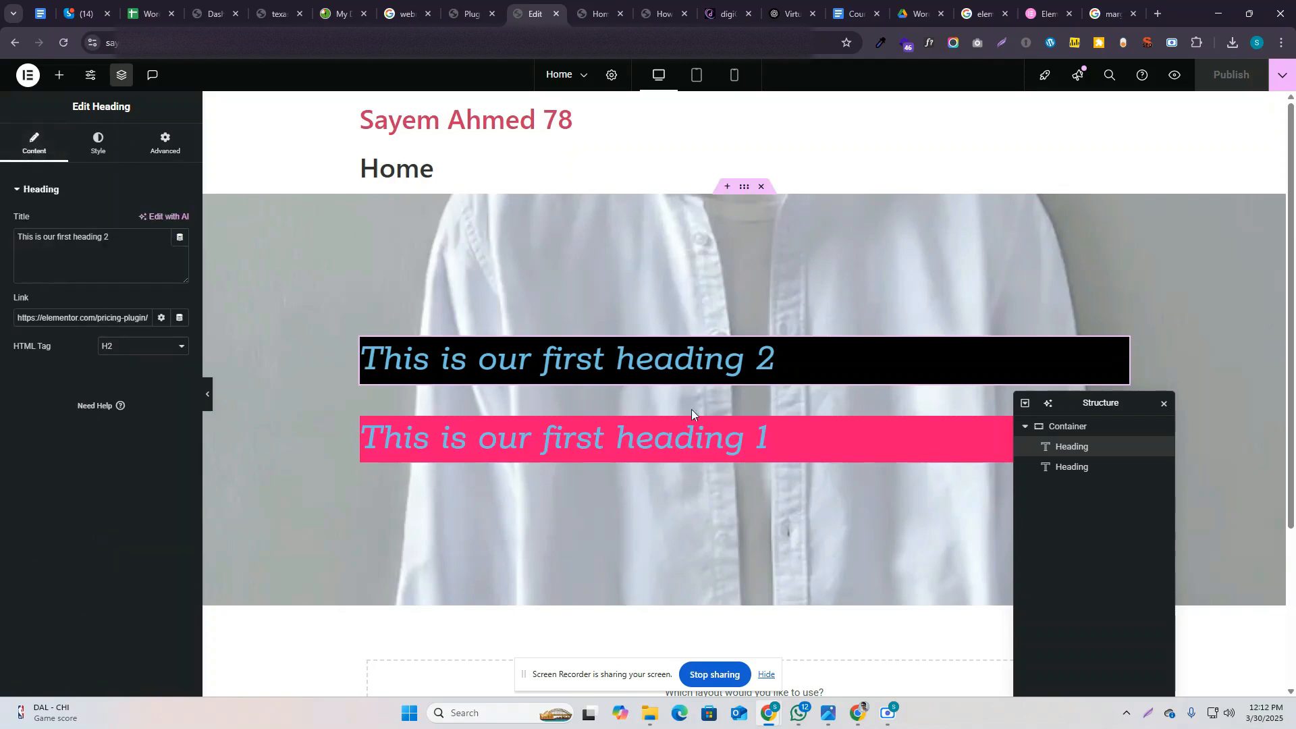
Step: Give the container that holds both headings a classic background overlay colored black, #000000
left_click(742, 189)
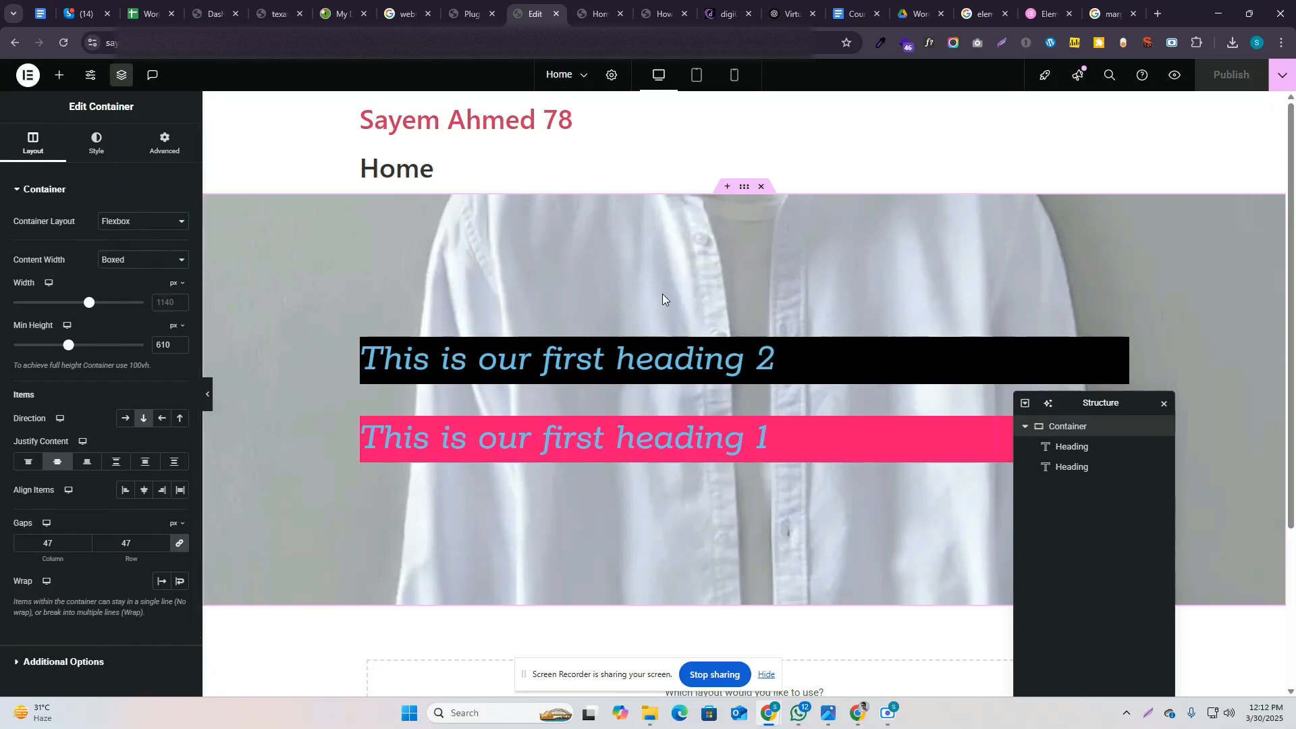
left_click(98, 151)
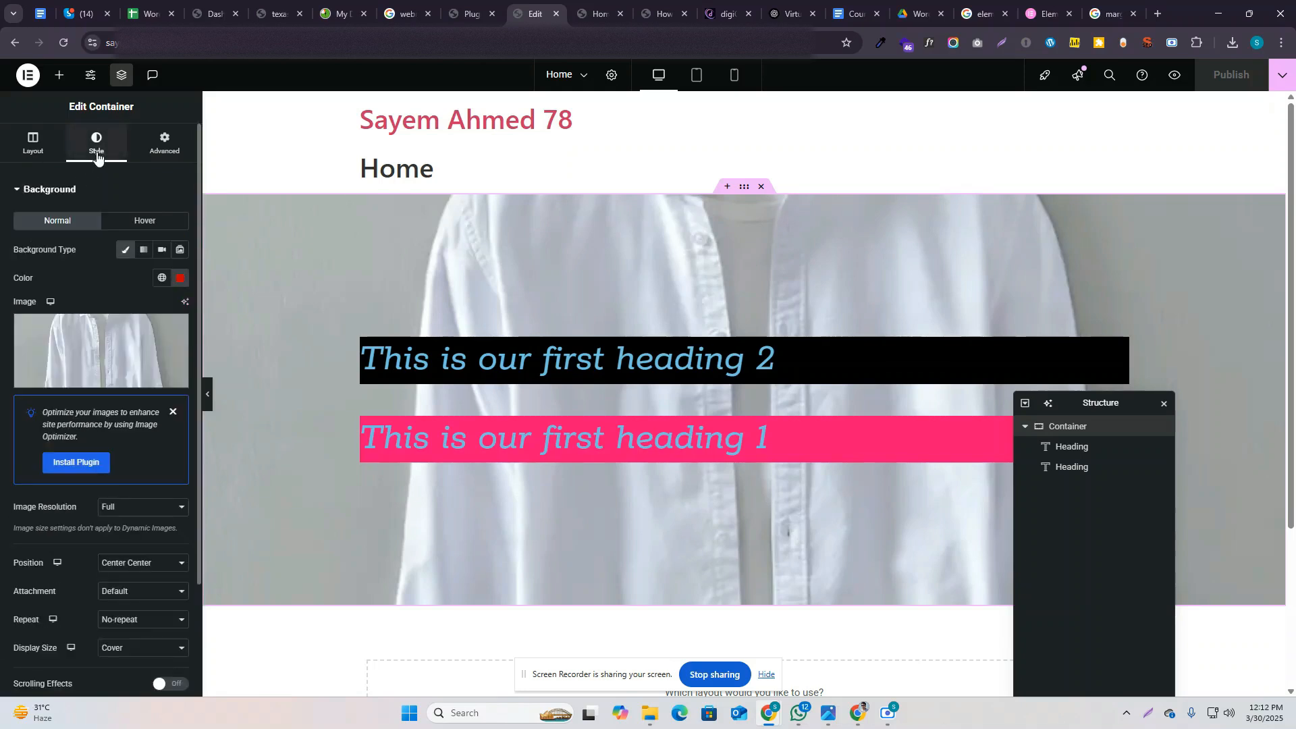
scroll(104, 576, "down", 1)
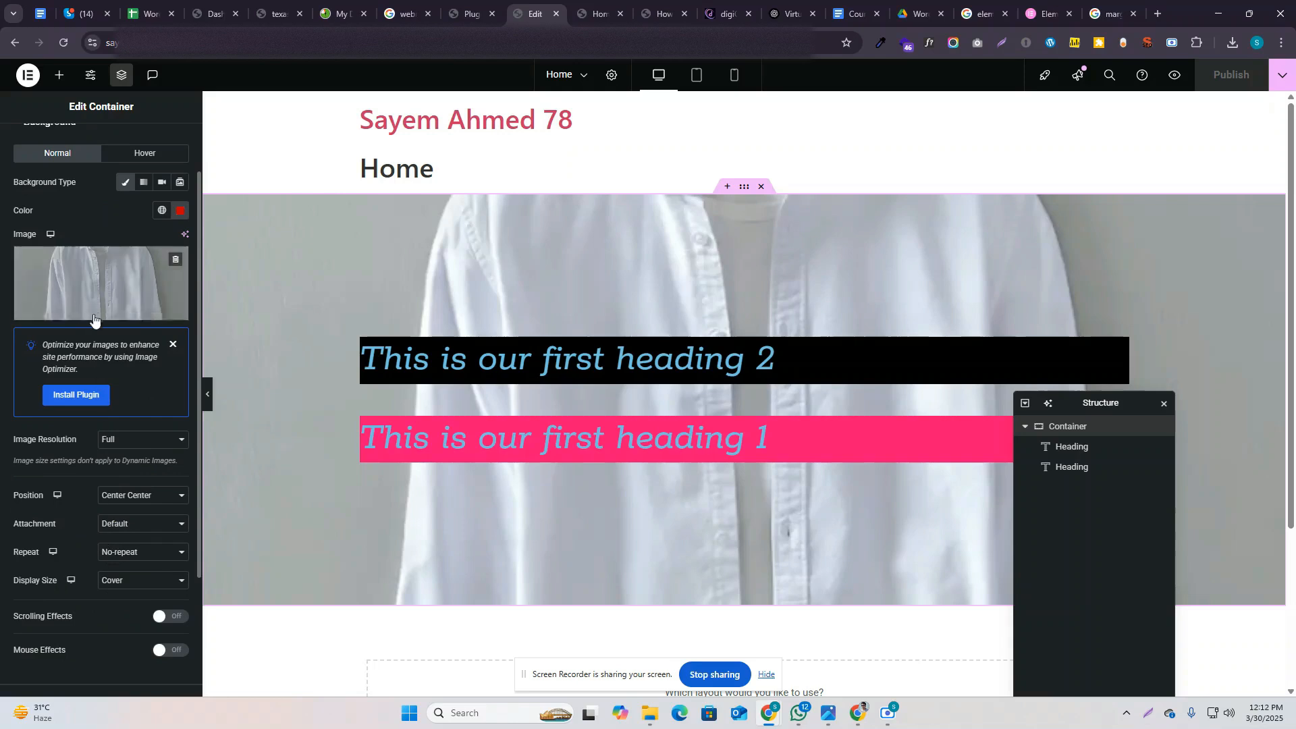
scroll(98, 513, "down", 3)
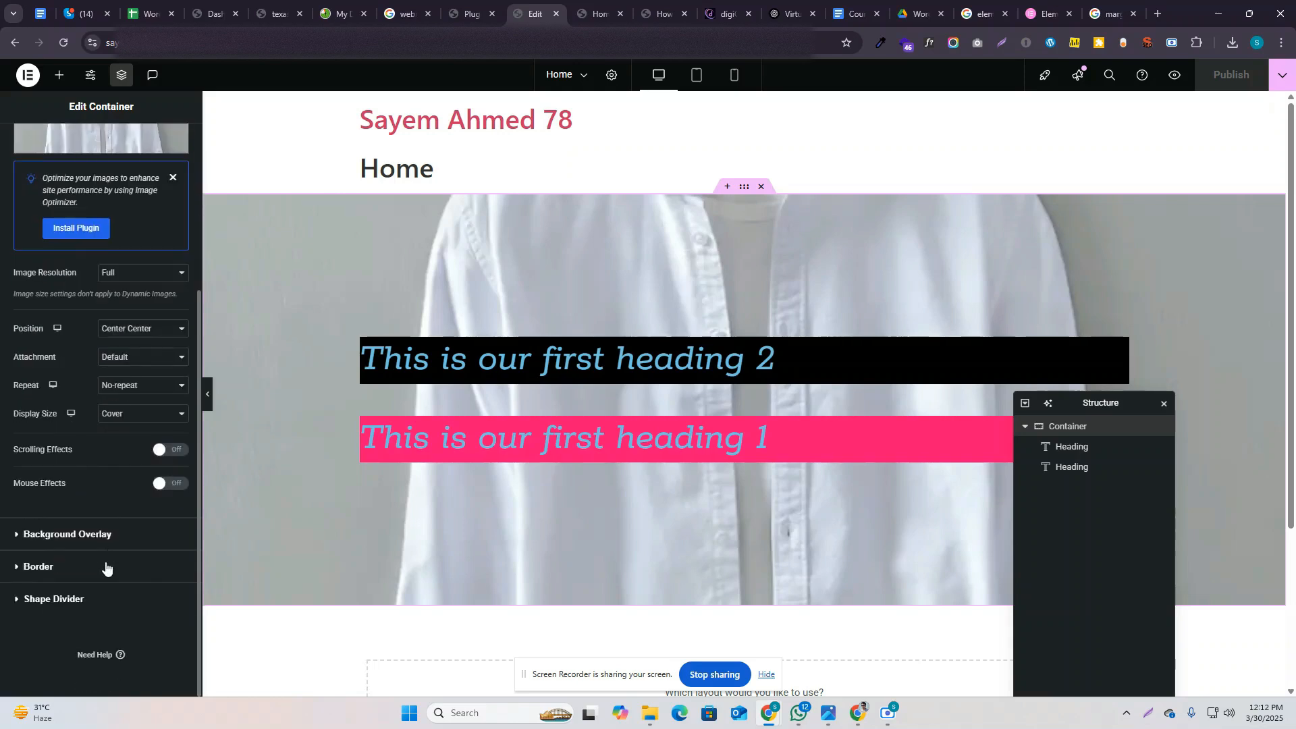
left_click(68, 533)
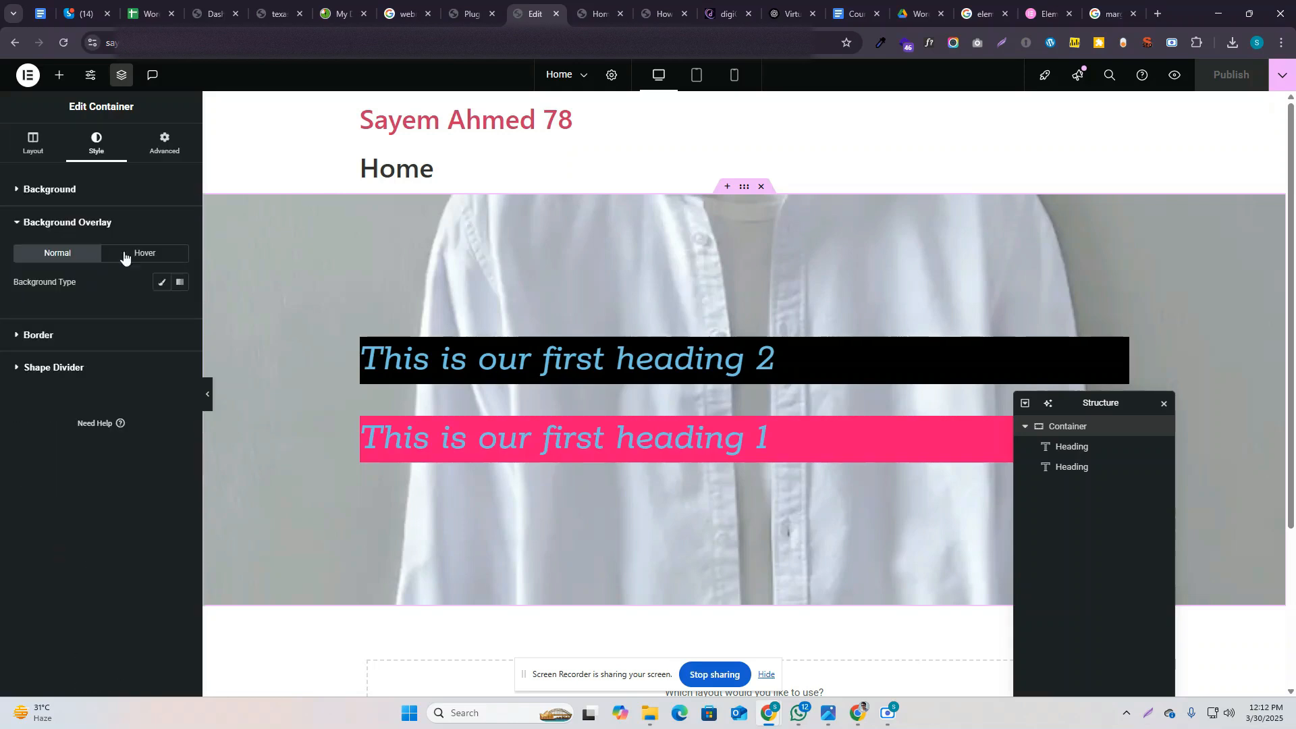
left_click(159, 283)
left_click(162, 311)
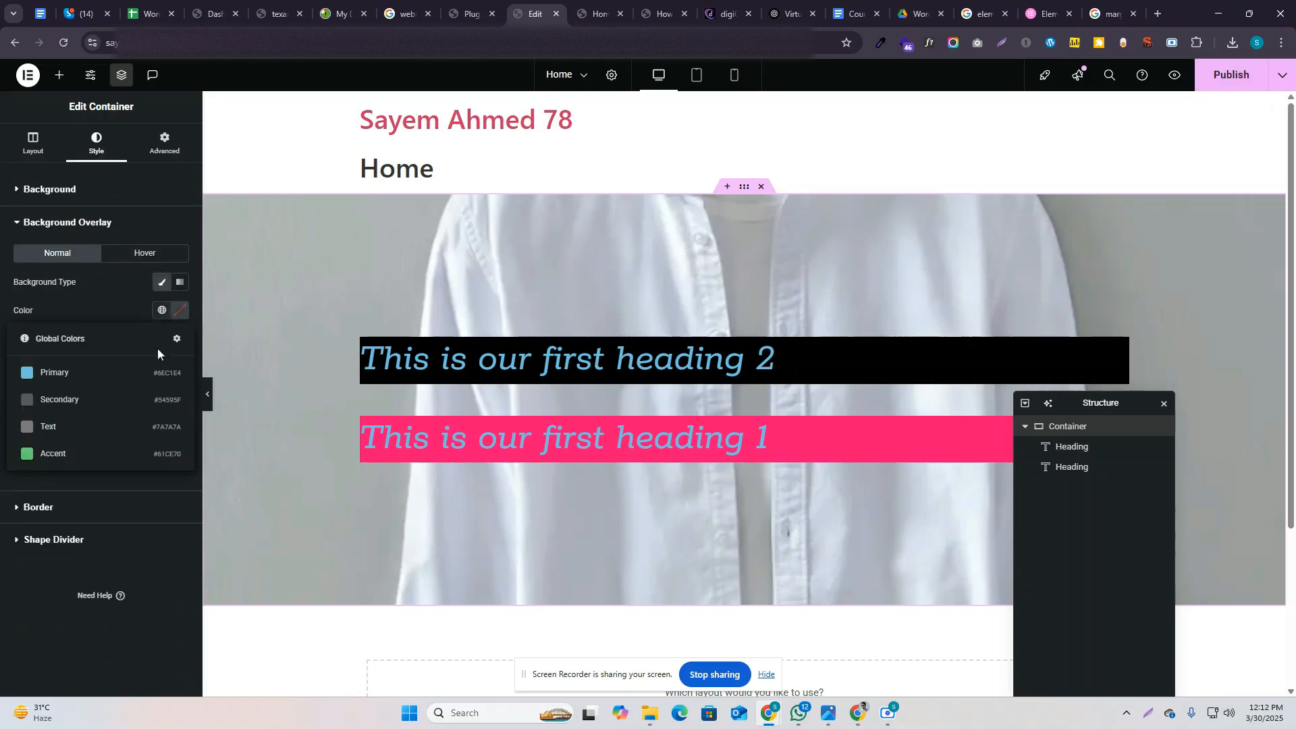
left_click(162, 311)
left_click(179, 311)
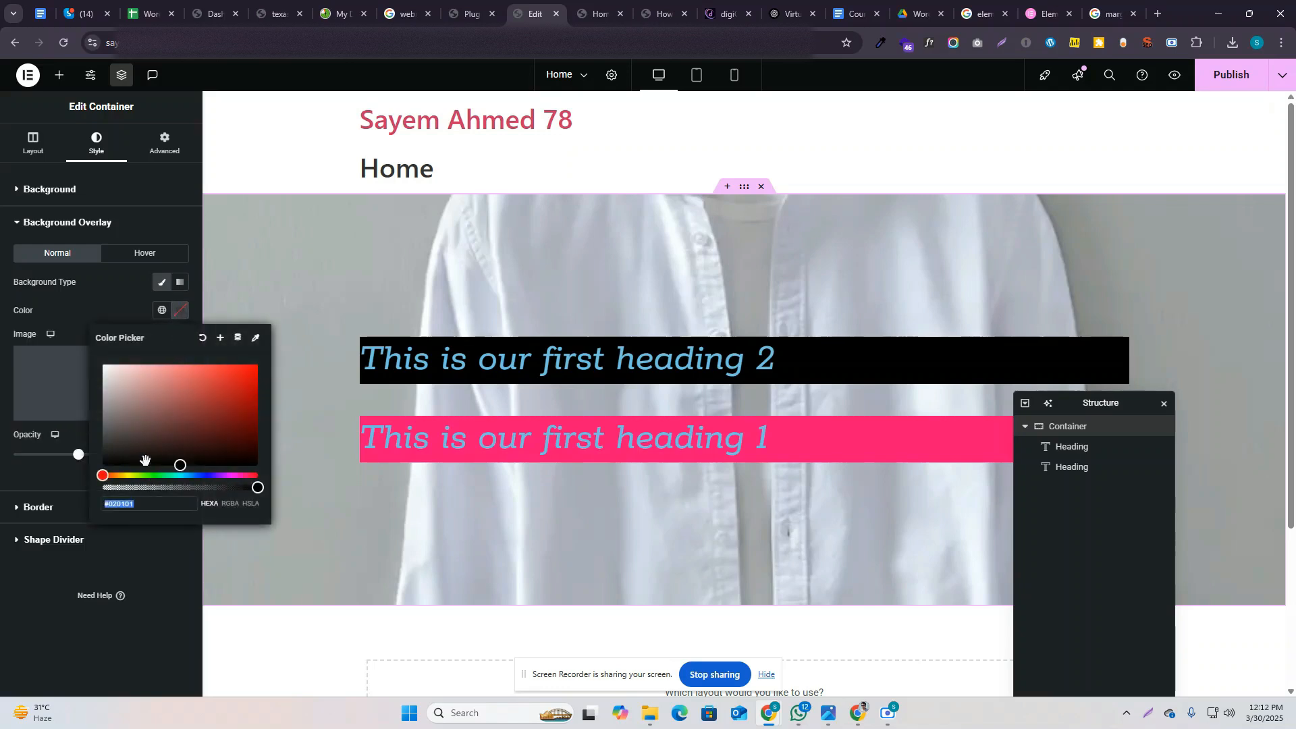
left_click(153, 466)
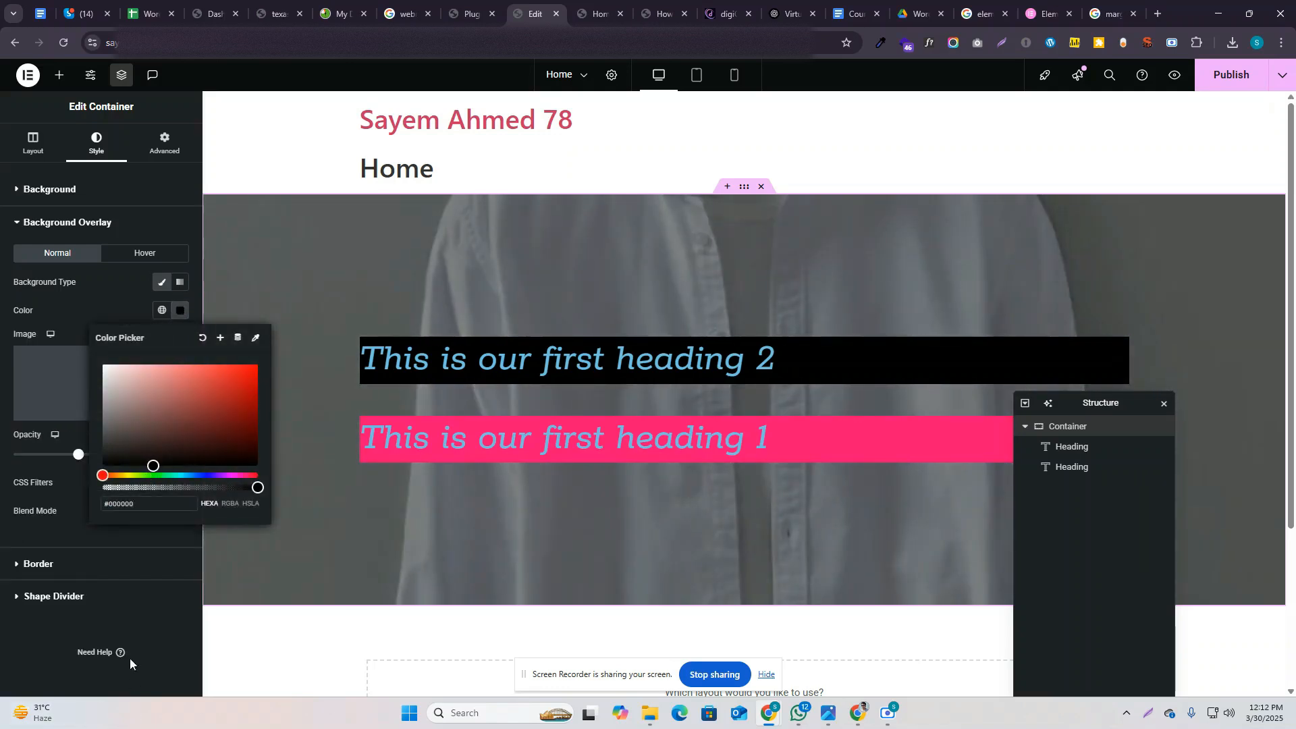
Step: Set the container's background overlay opacity to 0.45 and look over its CSS filter options
left_click(114, 618)
mouse_move(79, 456)
left_mouse_down()
mouse_move(20, 460)
mouse_move(155, 460)
mouse_move(73, 466)
left_mouse_up()
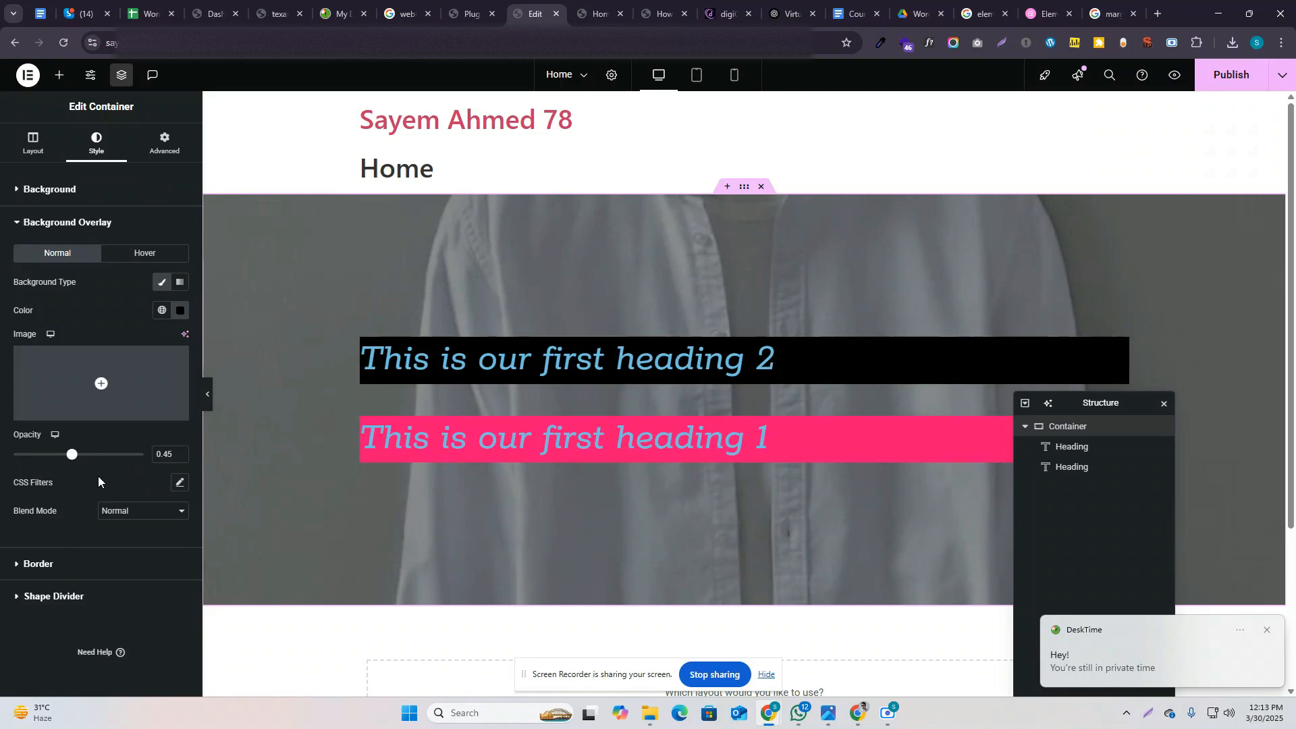
left_click(180, 483)
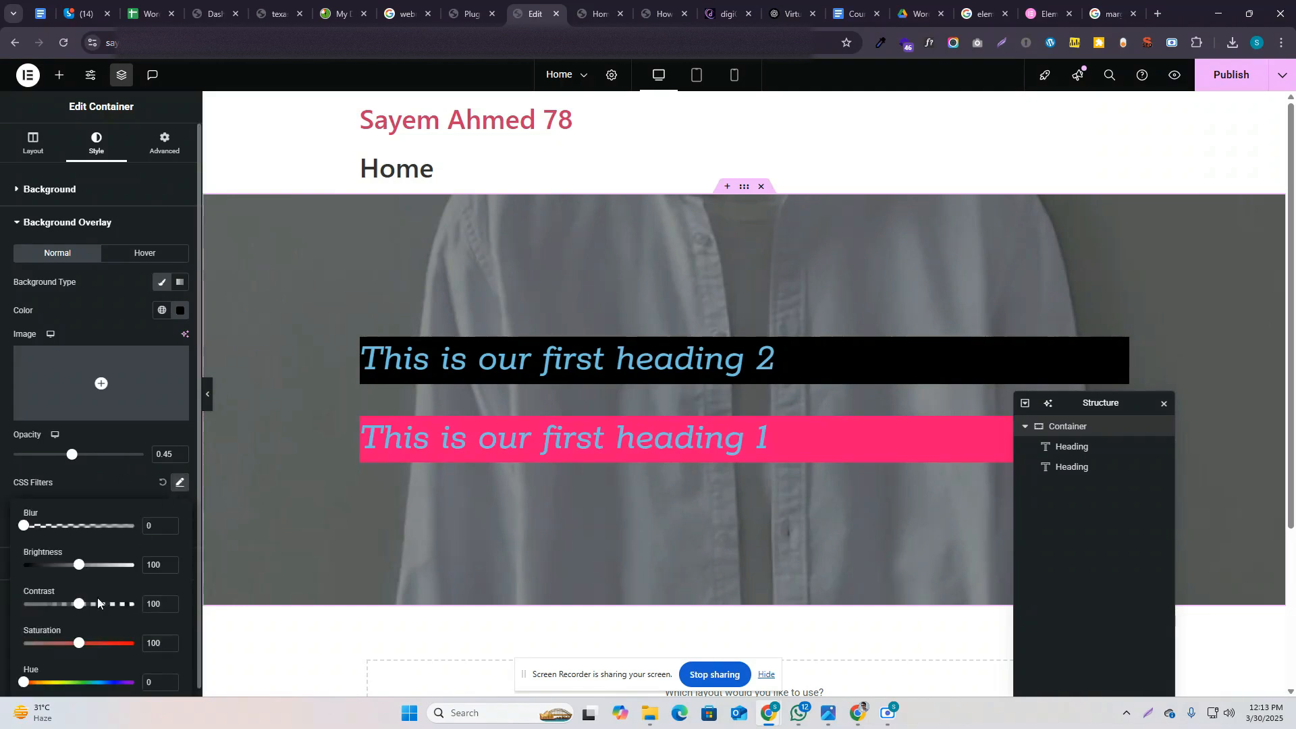
left_click(125, 474)
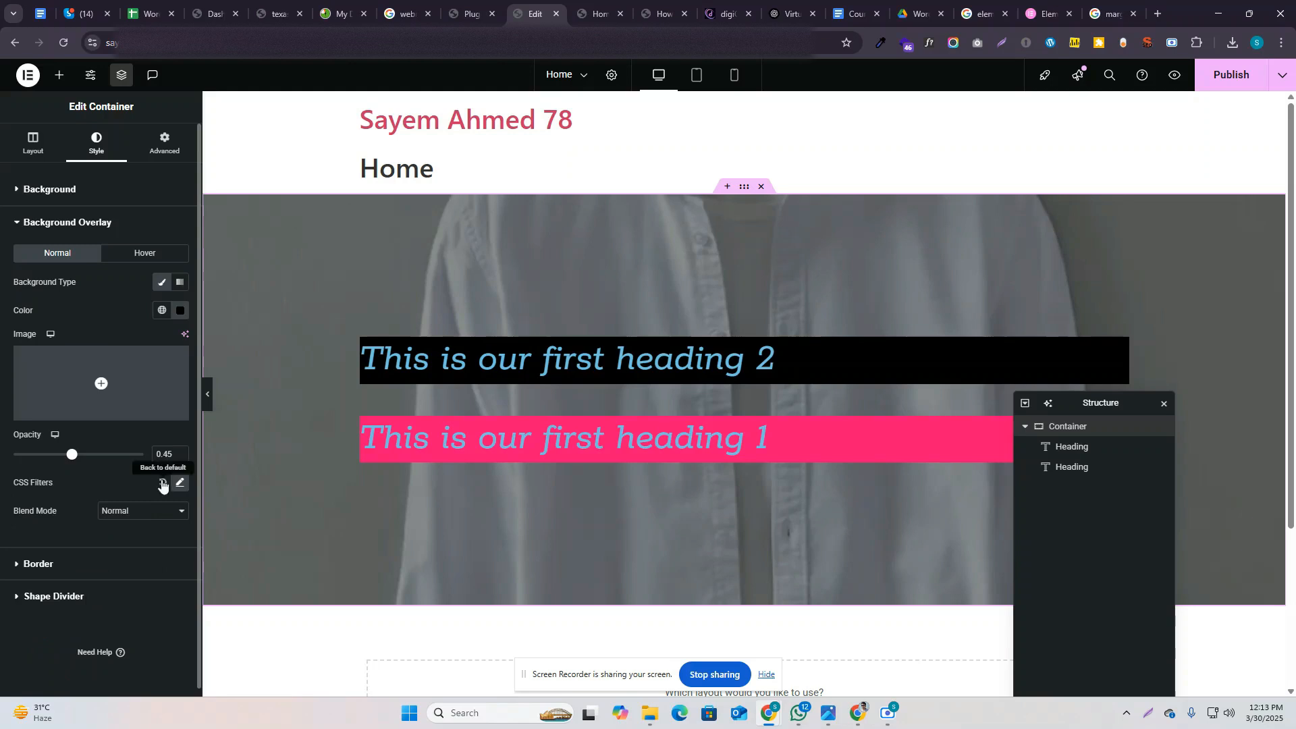
Step: Apply a solid border to the container and check it on the full-width page
left_click(101, 567)
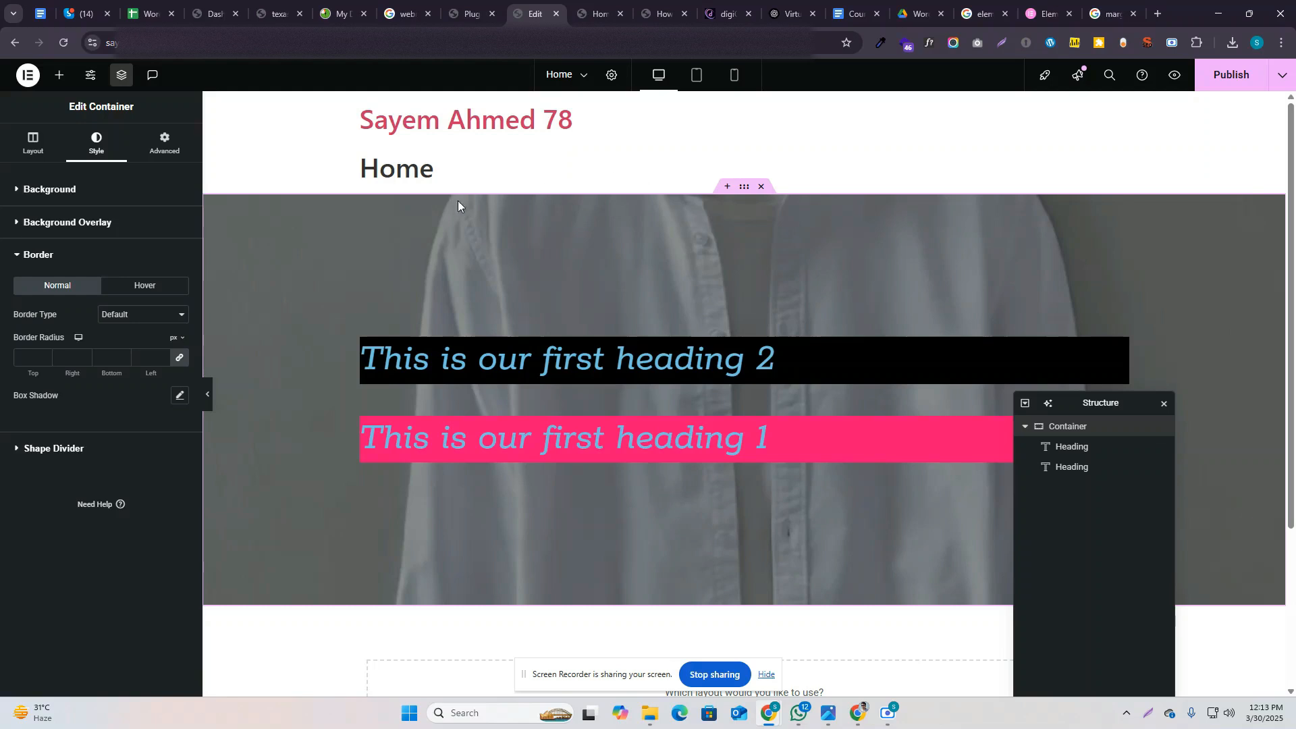
left_click(142, 315)
left_click(129, 364)
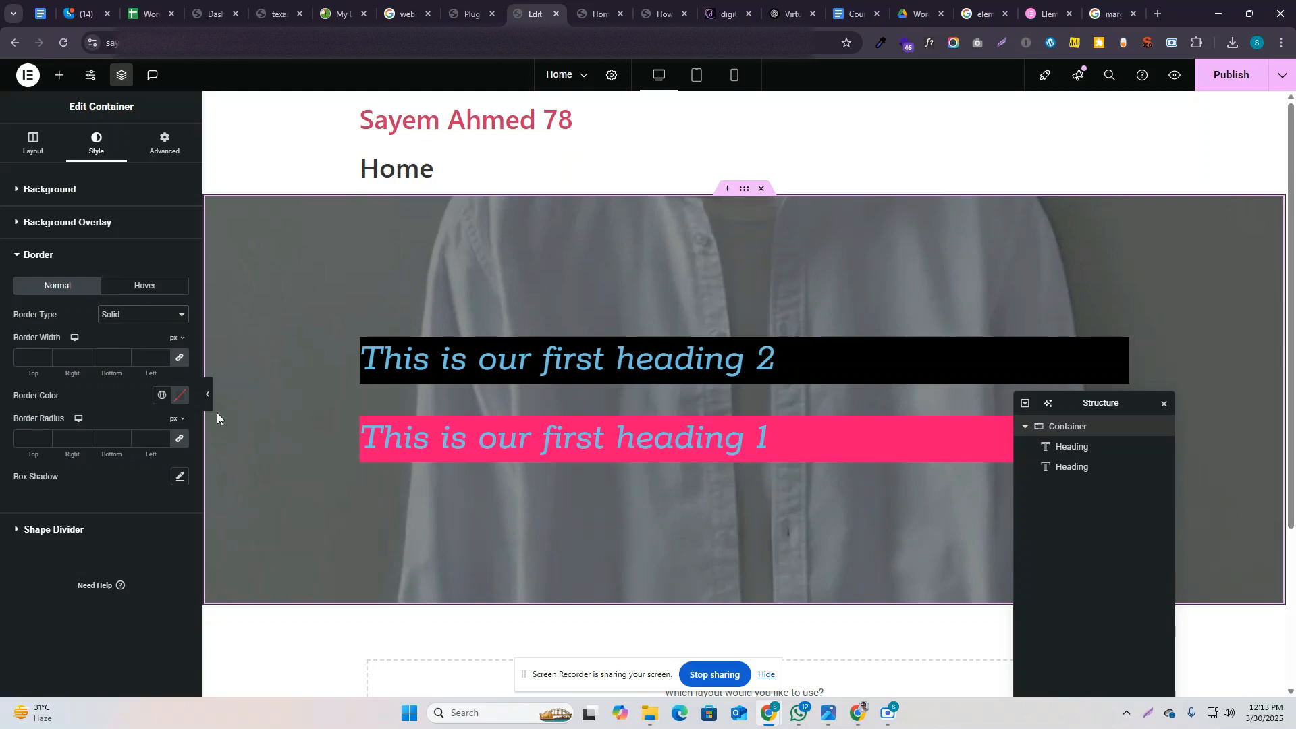
left_click(208, 395)
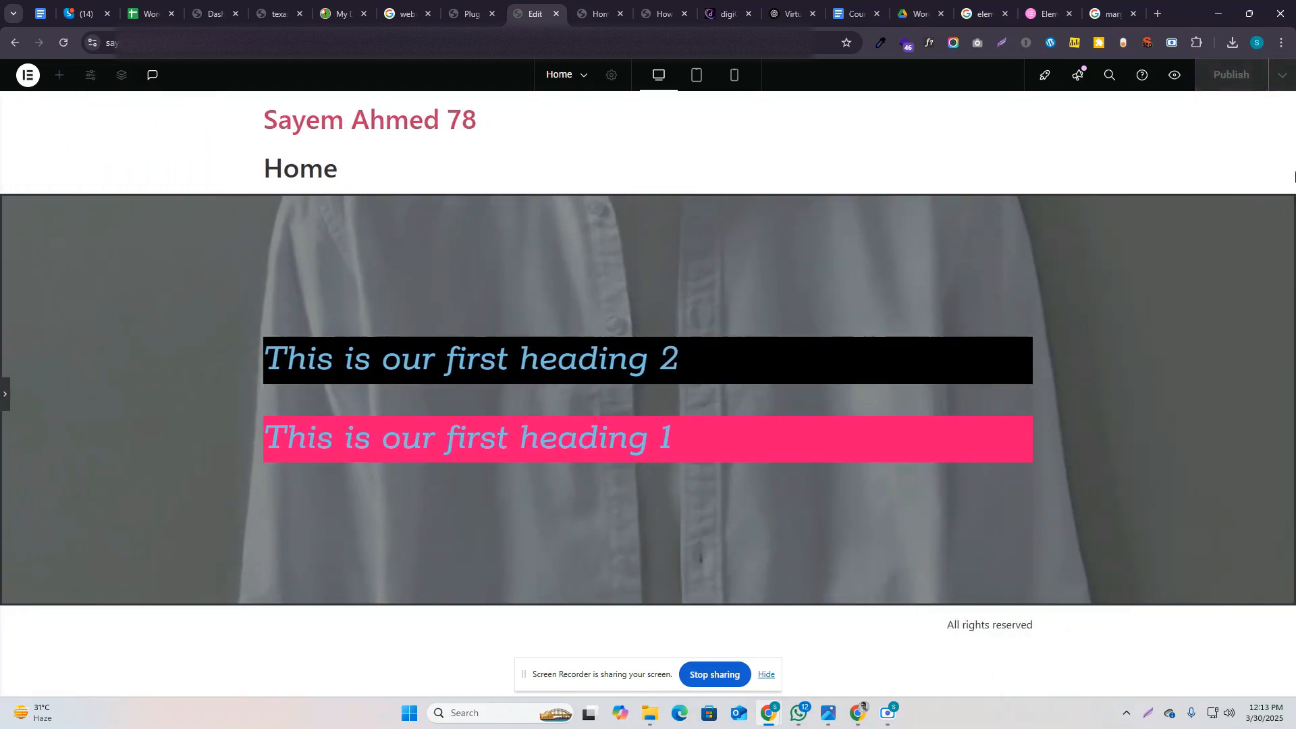
left_click(3, 404)
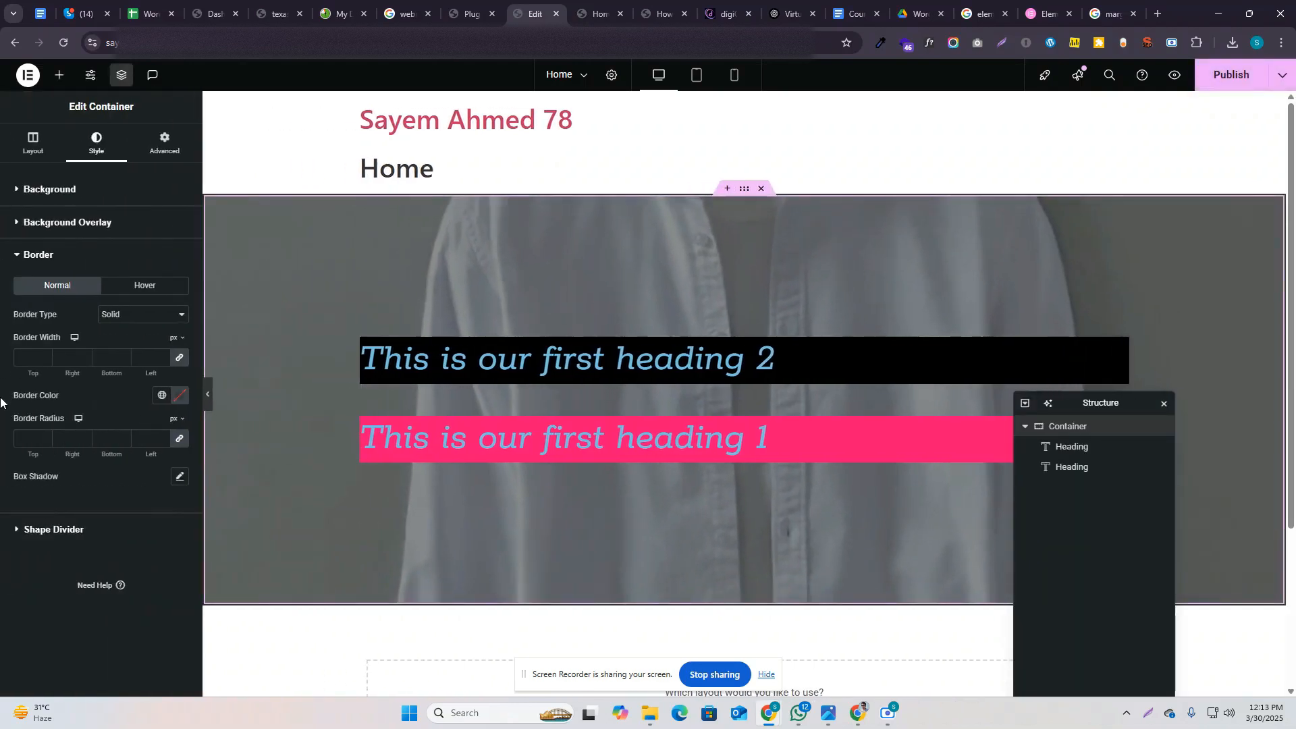
Step: Color the container's border red, #FF0000, and check it on the full-width page
left_click(161, 395)
left_click(181, 395)
left_click_drag(250, 469, 258, 444)
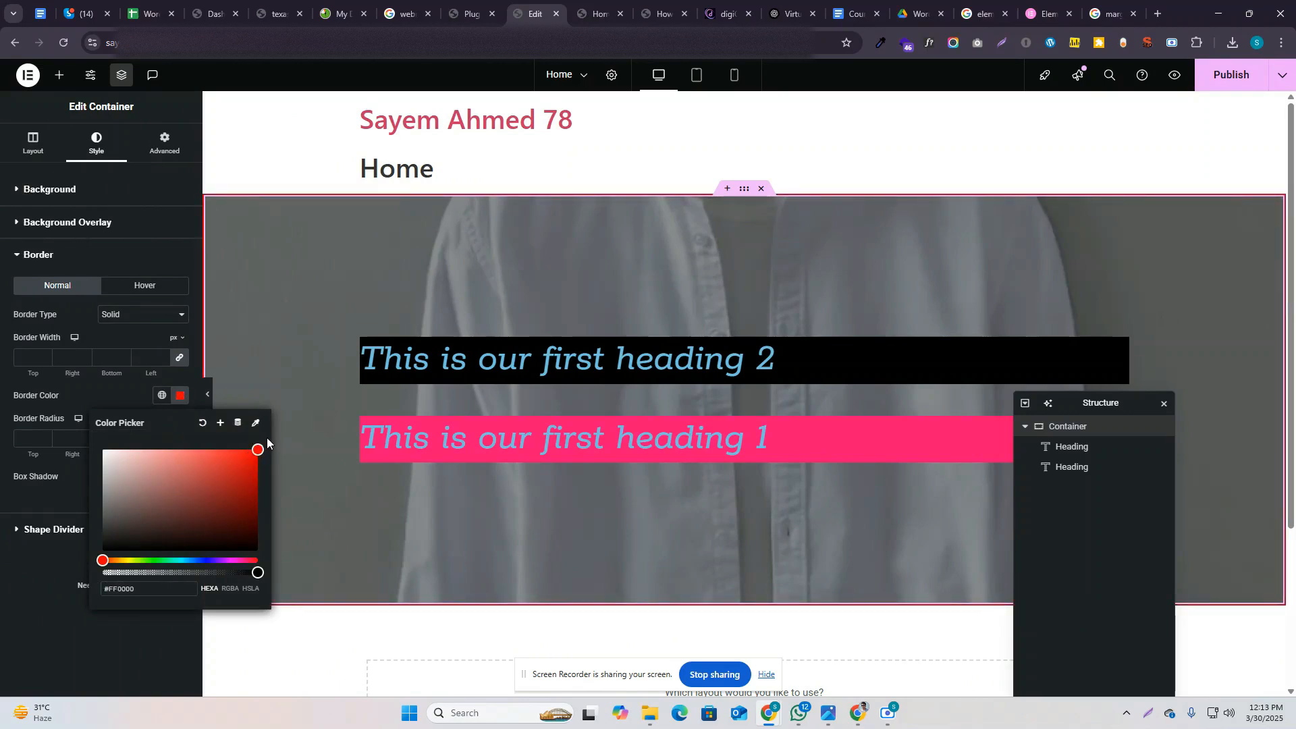
left_click(209, 392)
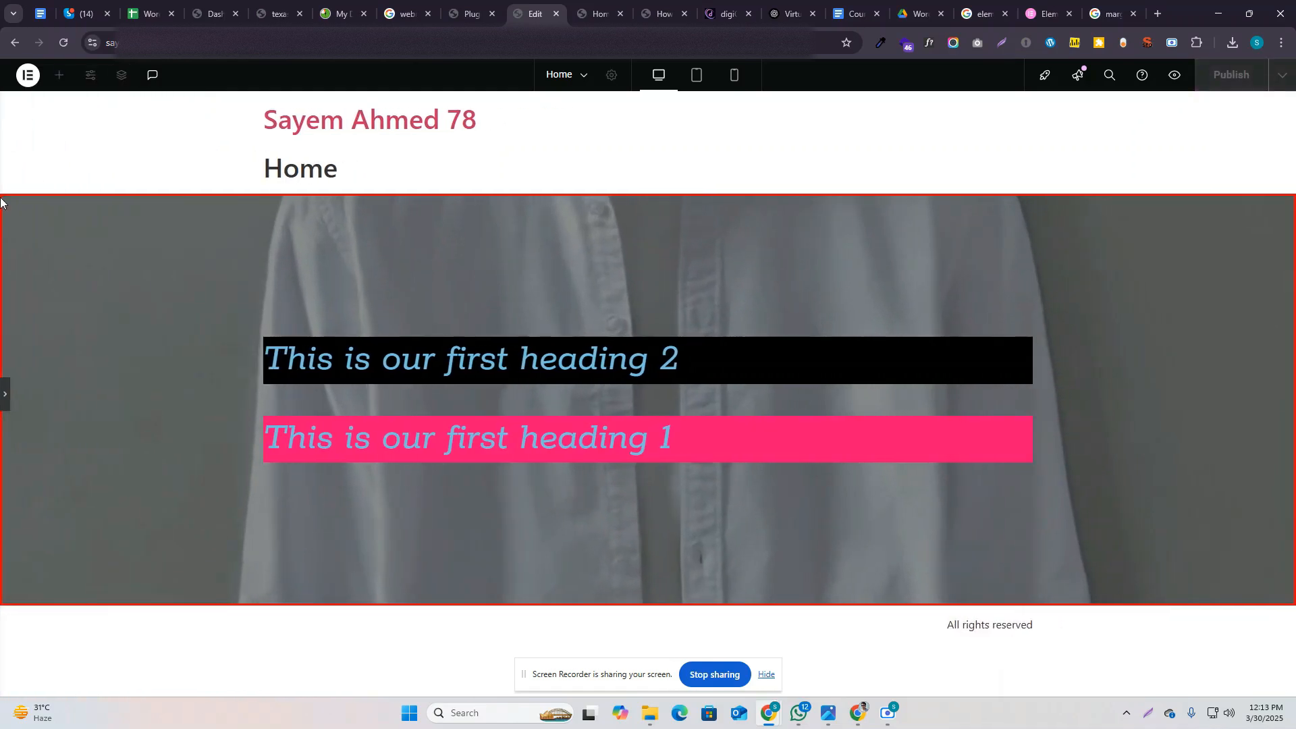
left_click(5, 392)
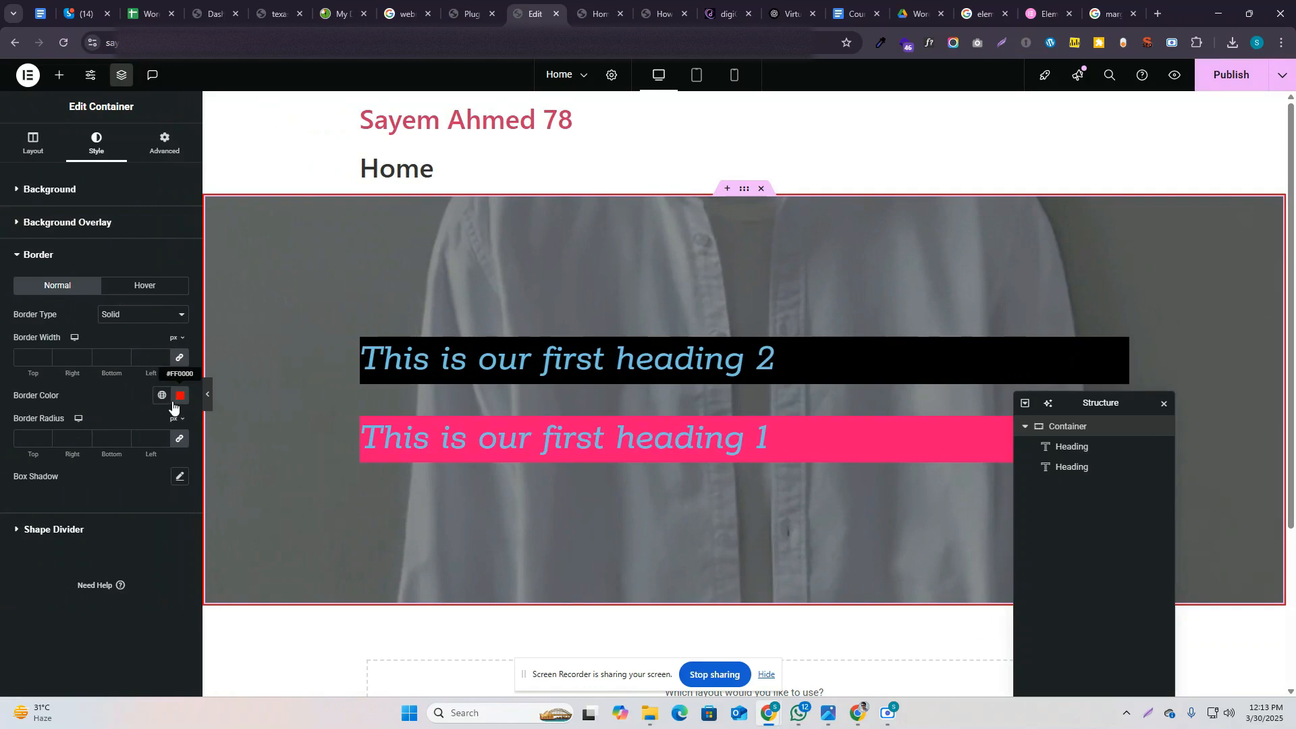
Step: Set the container's linked border width to 1 px on all sides and check it on the full-width page
left_click(145, 357)
type("1")
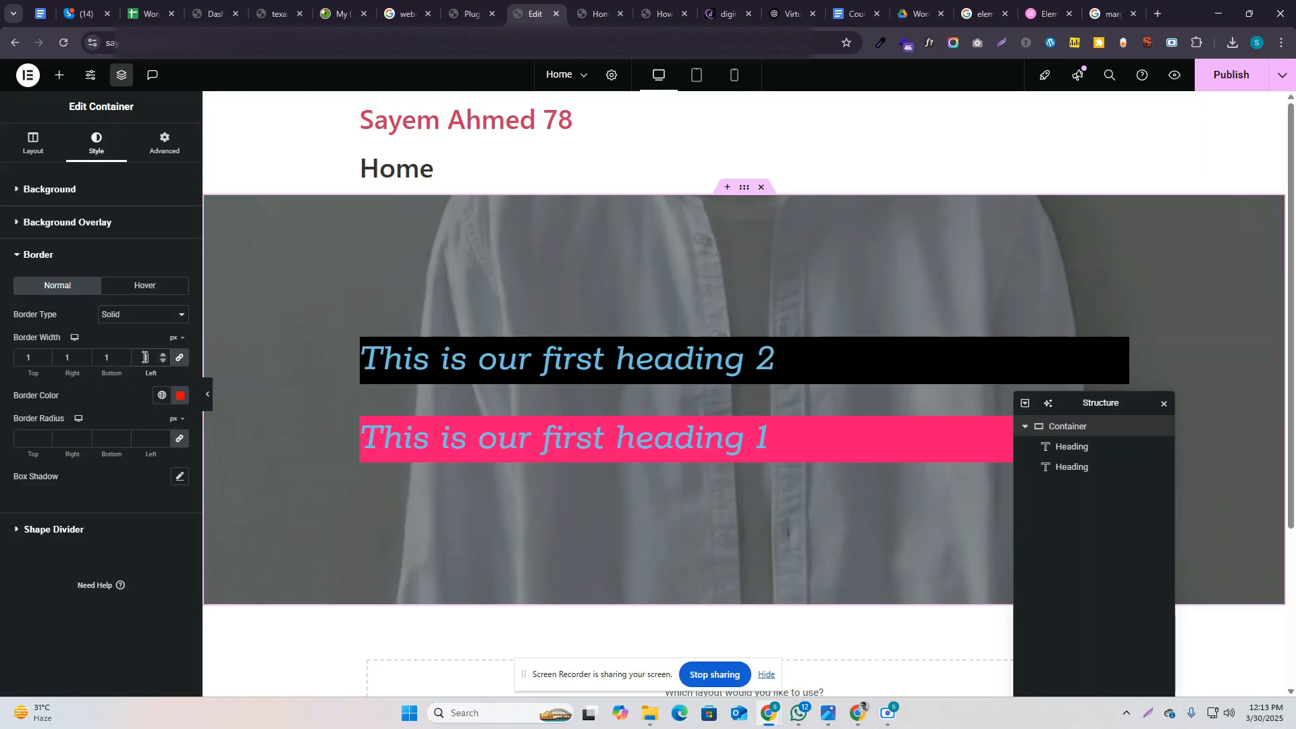
left_click(208, 395)
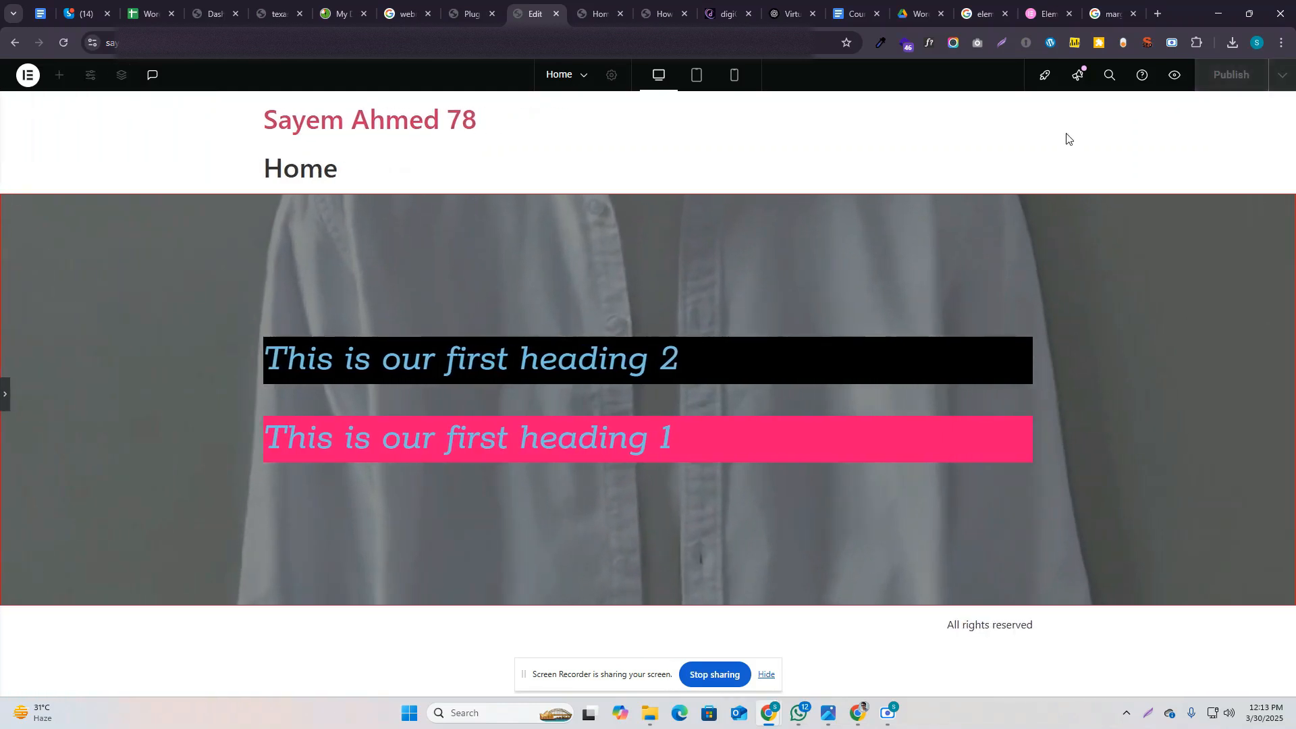
left_click(4, 398)
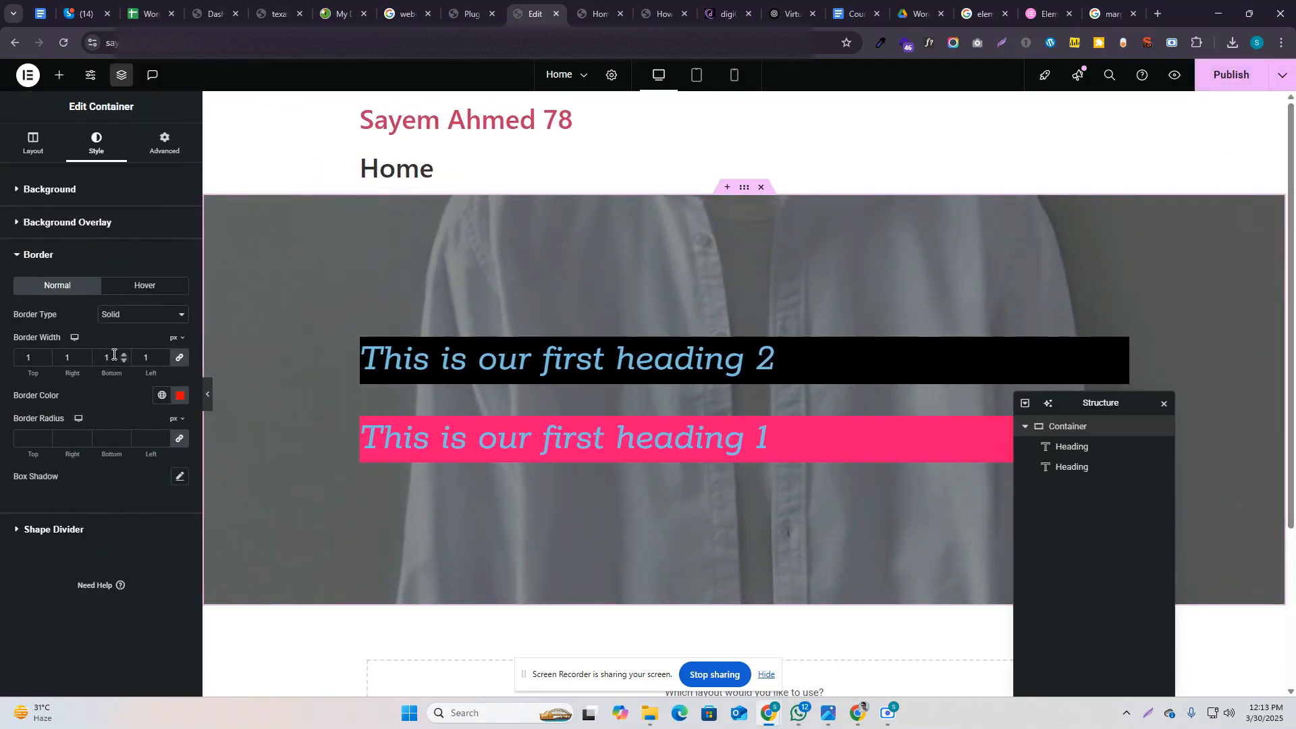
Step: Widen the container's linked border to 24 px on all sides
type("7")
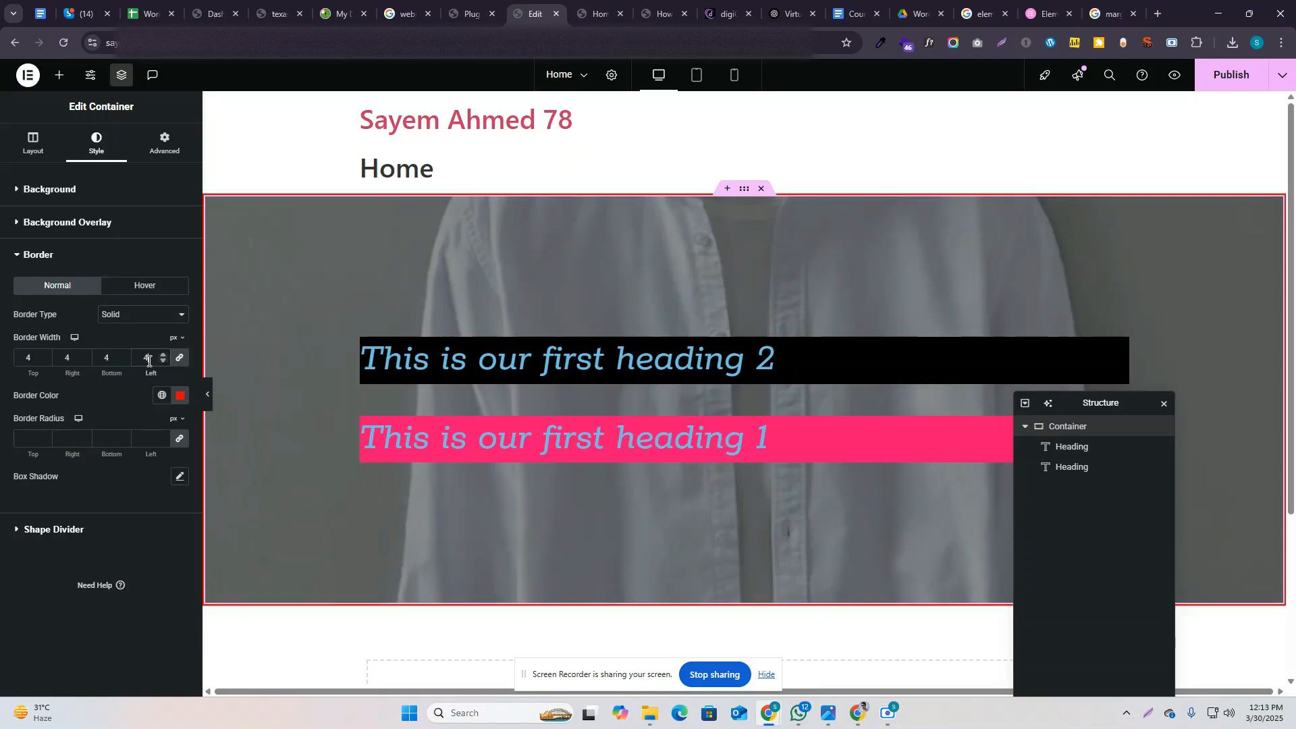
key("Up")
key("Up")
key("Up")
key("Up")
key("Up")
key("Up")
key("Up")
key("Up")
key("Up")
key("Up")
key("Up")
key("Up")
key("Up")
key("Up")
key("Up")
key("Up")
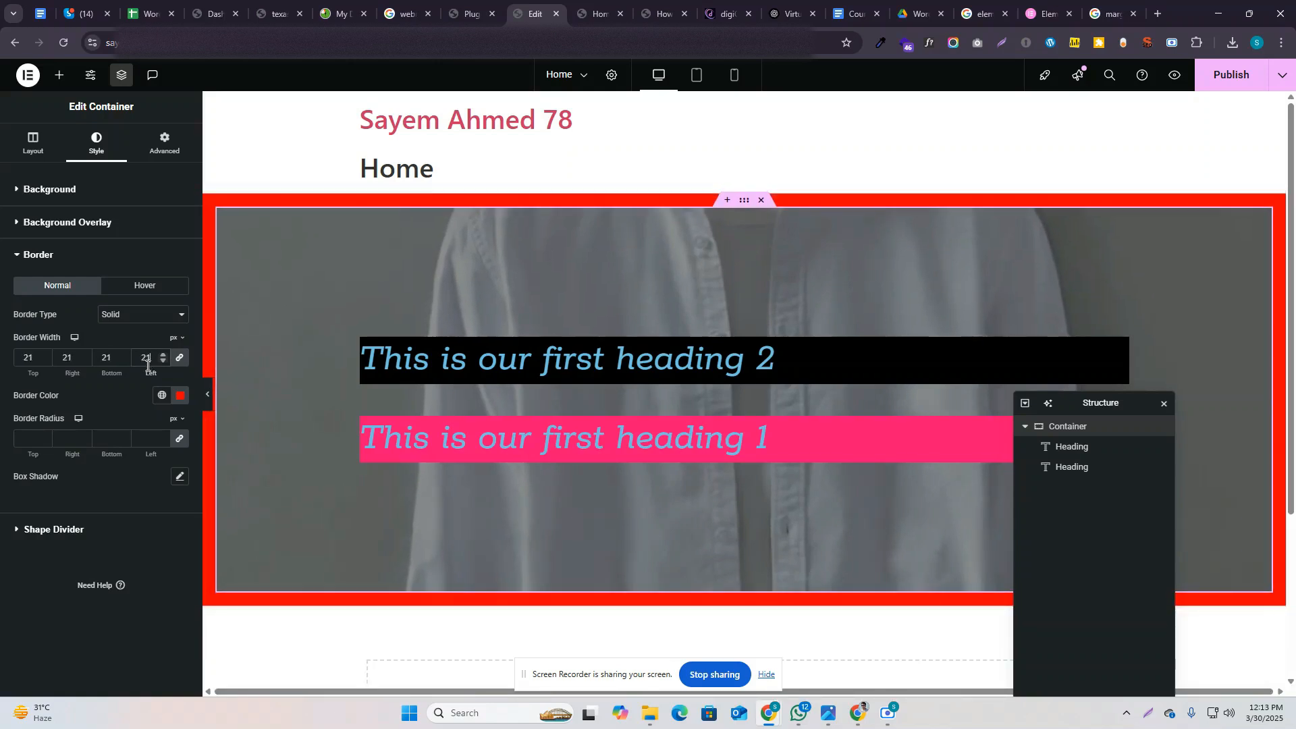
key("Up")
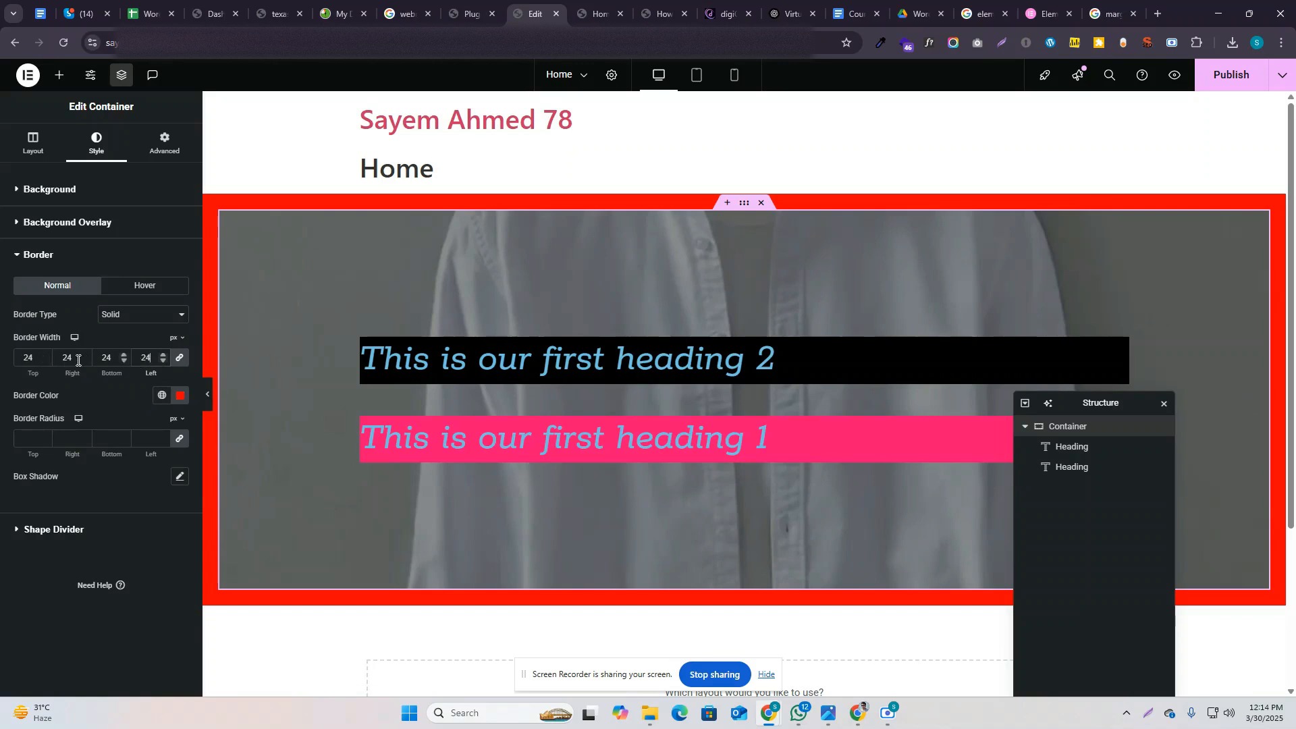
Step: Unlink the container's border widths, set the left and right sides to 0, and check the full-width page
left_click(179, 359)
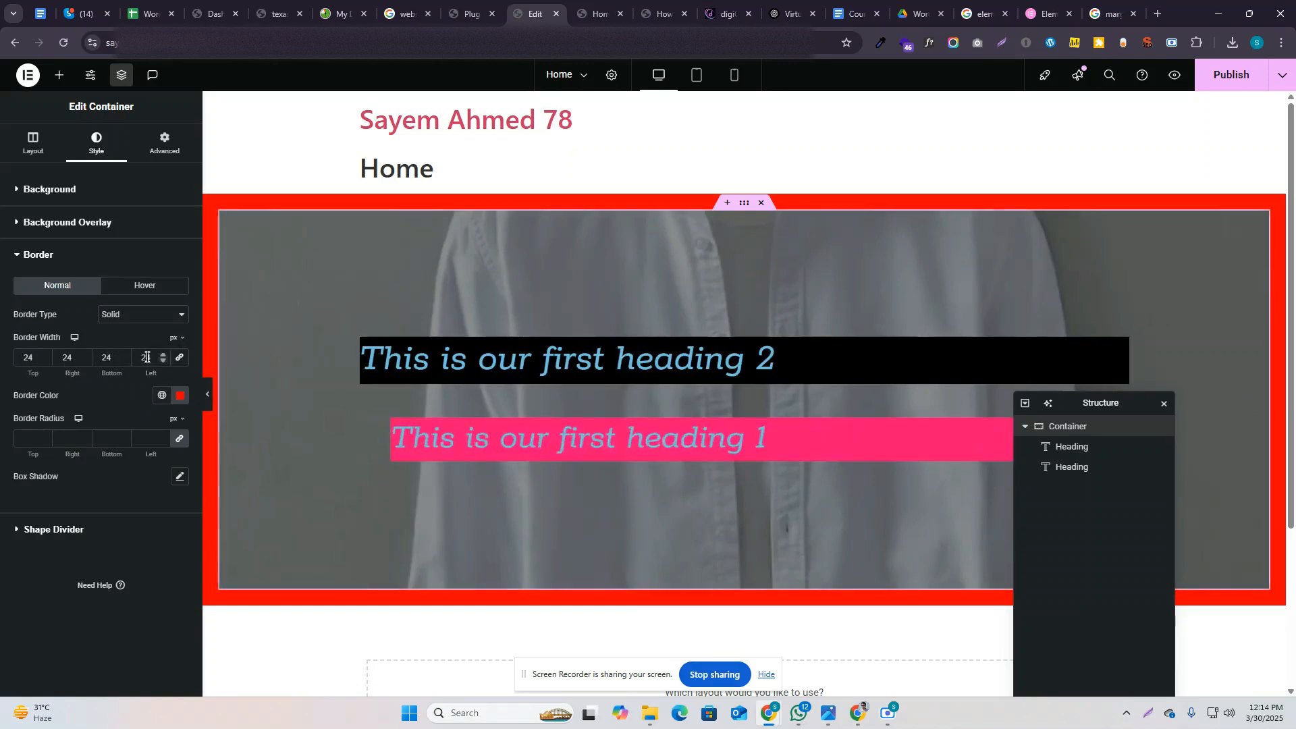
double_click(140, 364)
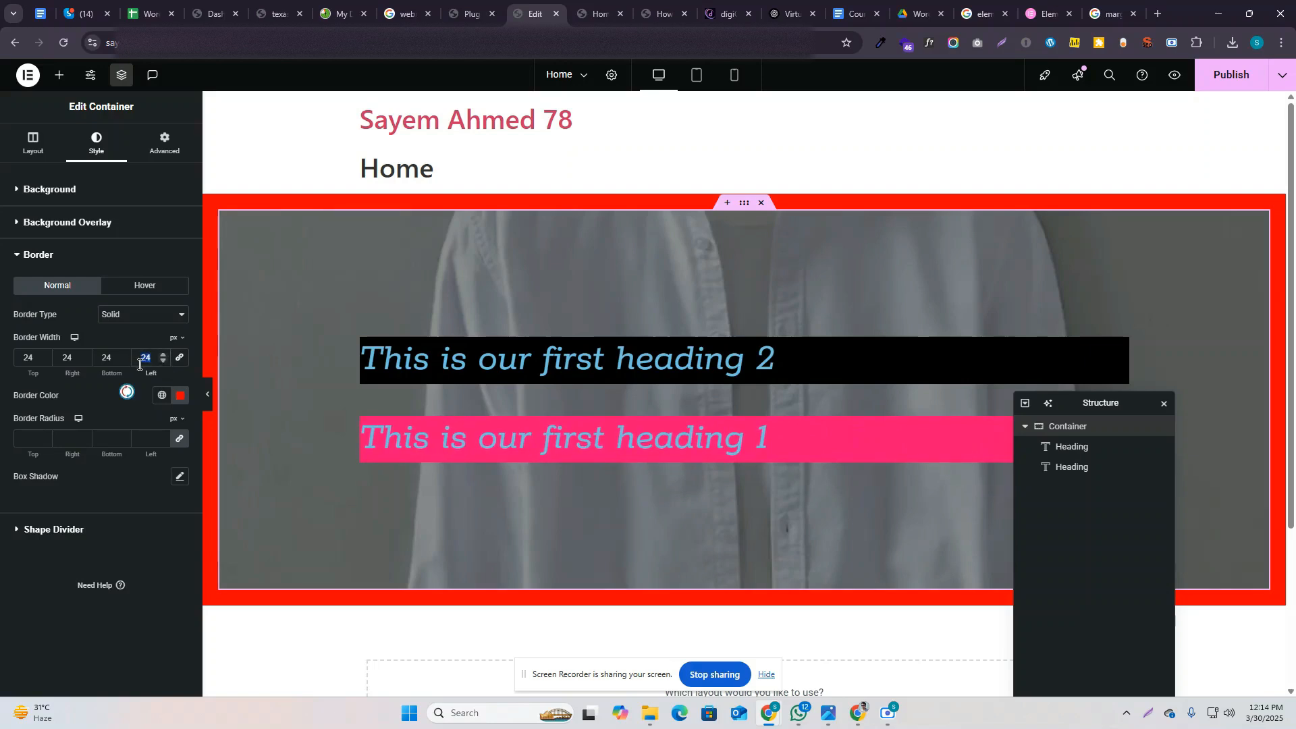
type("0")
double_click(73, 360)
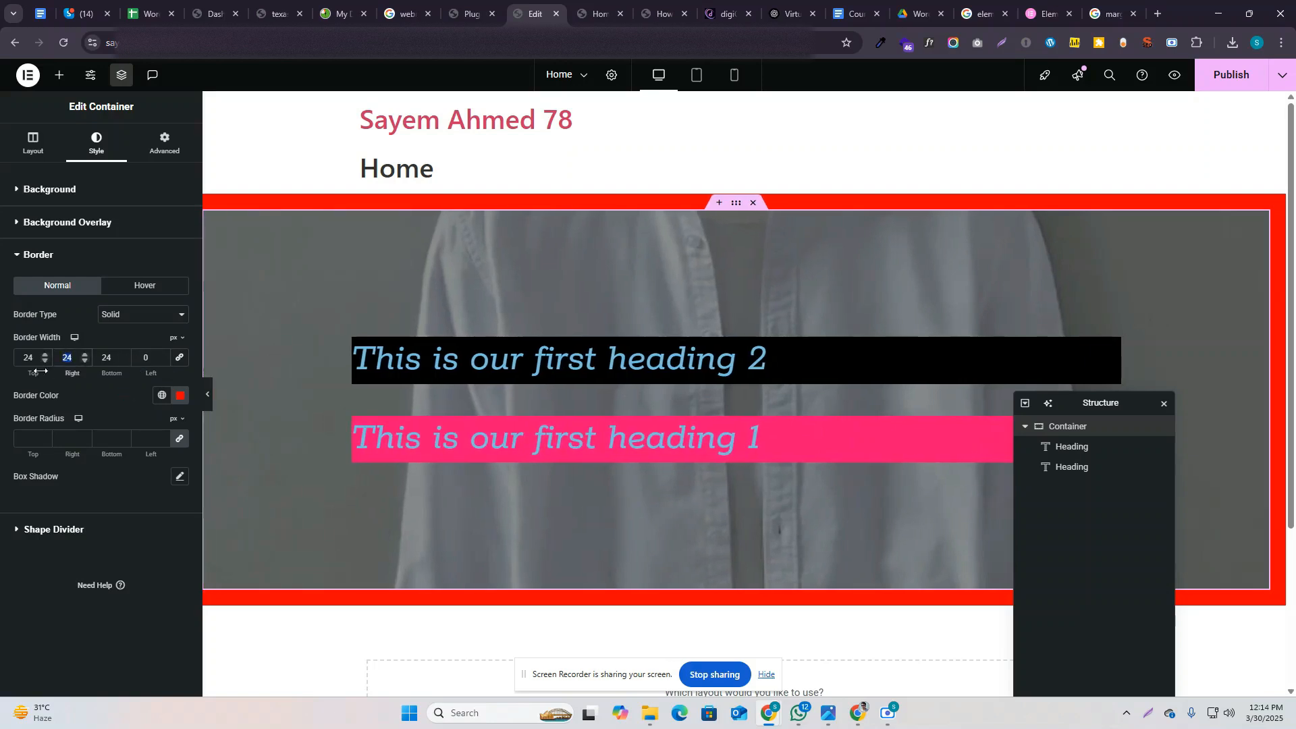
type("0")
left_click(207, 397)
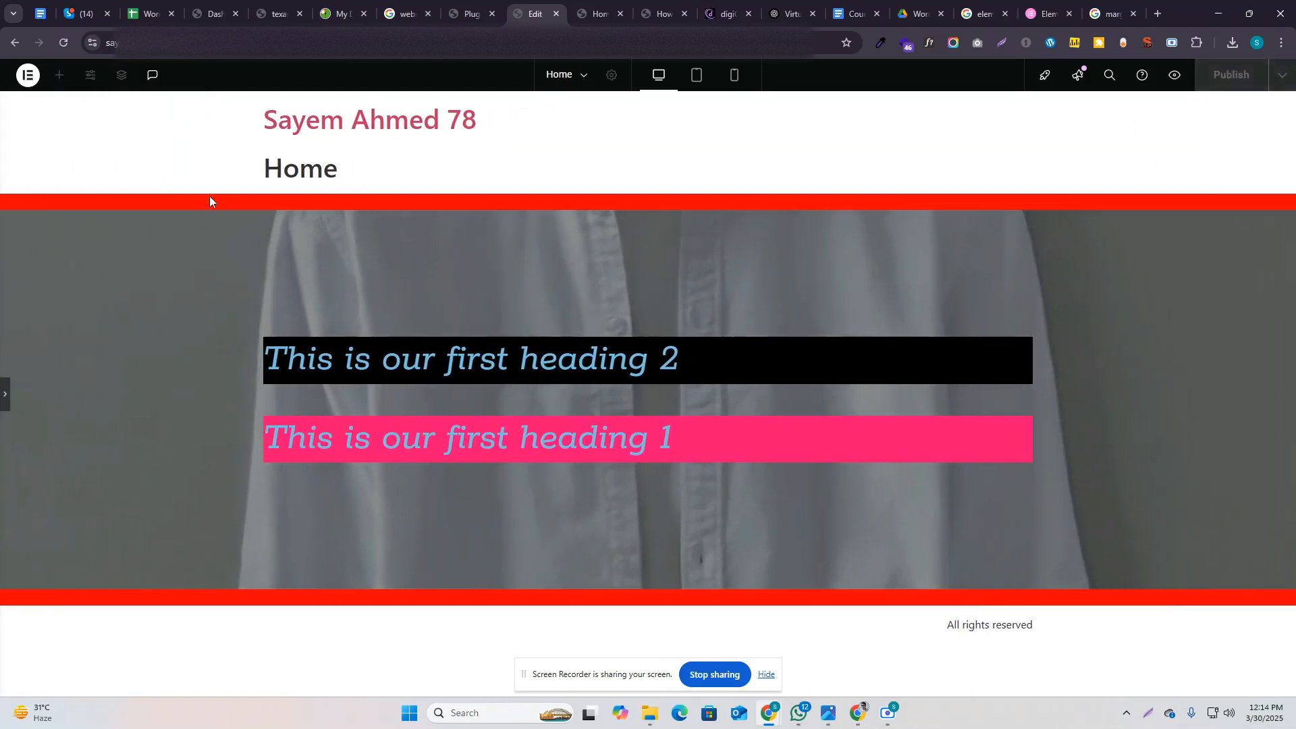
left_click(4, 397)
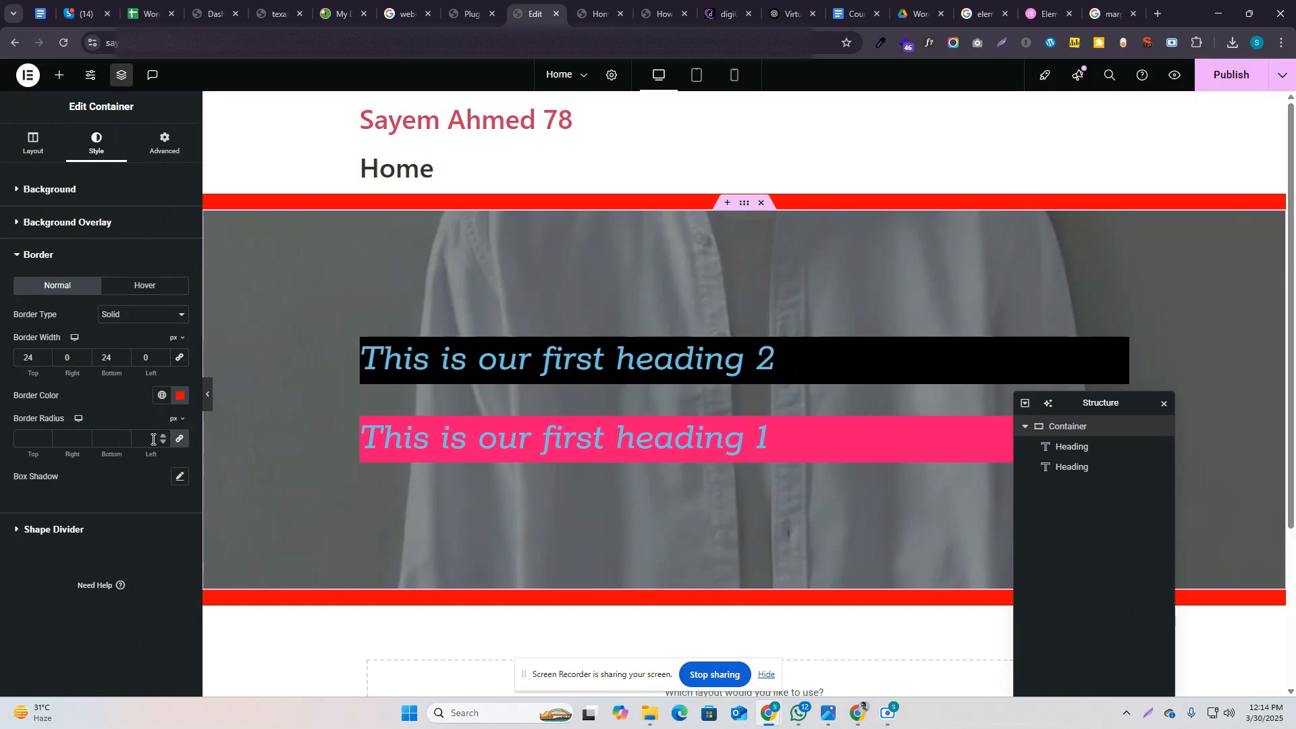
Step: Relink the container's border widths at 24 px, set the linked border radius to 10 px, and check the full-width page
left_click(179, 357)
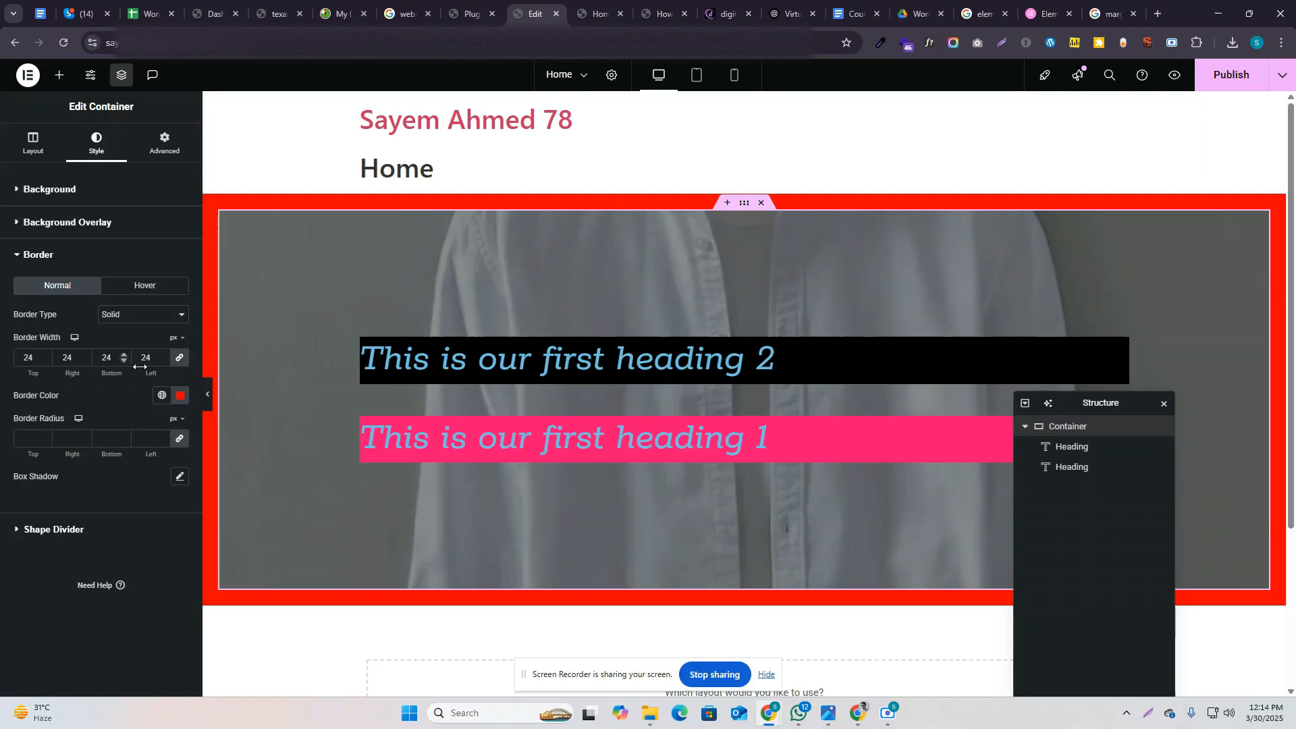
left_click(151, 432)
type("10")
left_click(208, 394)
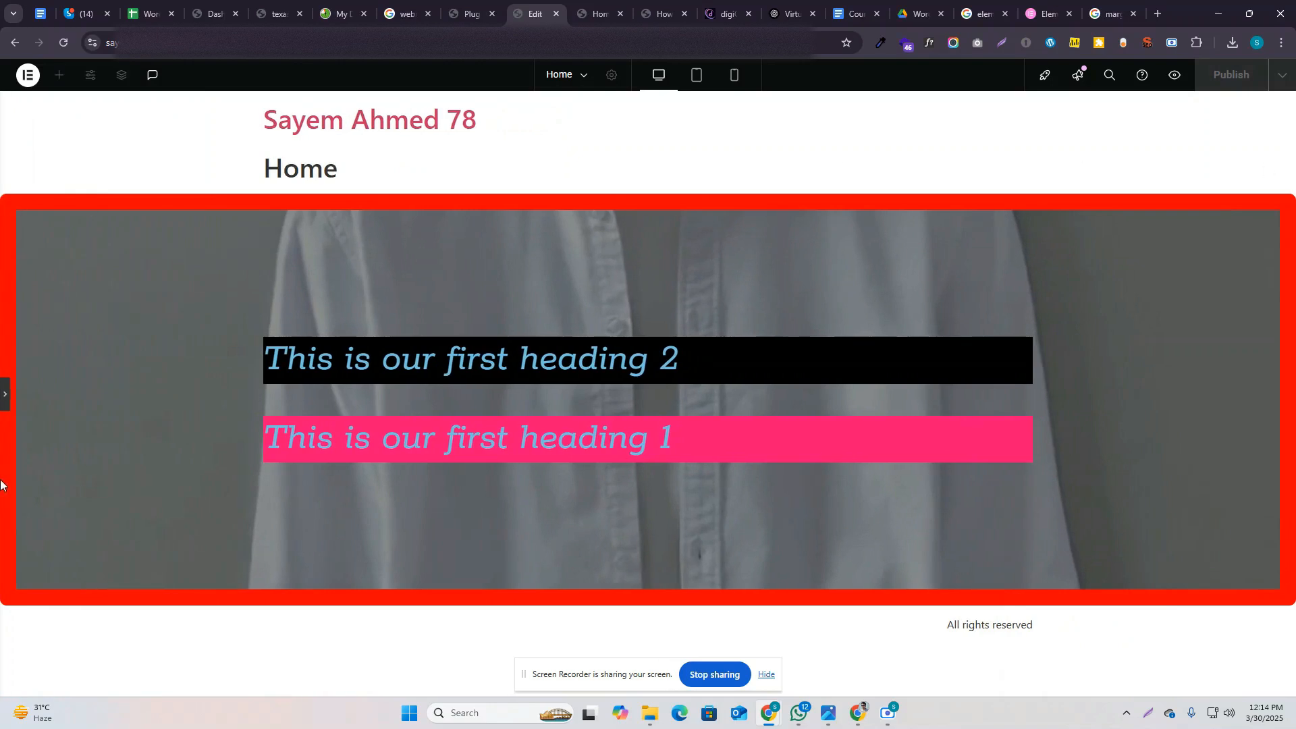
Step: Add a new container inside the red-bordered container, above the "This is our first heading 2" heading
left_click(4, 396)
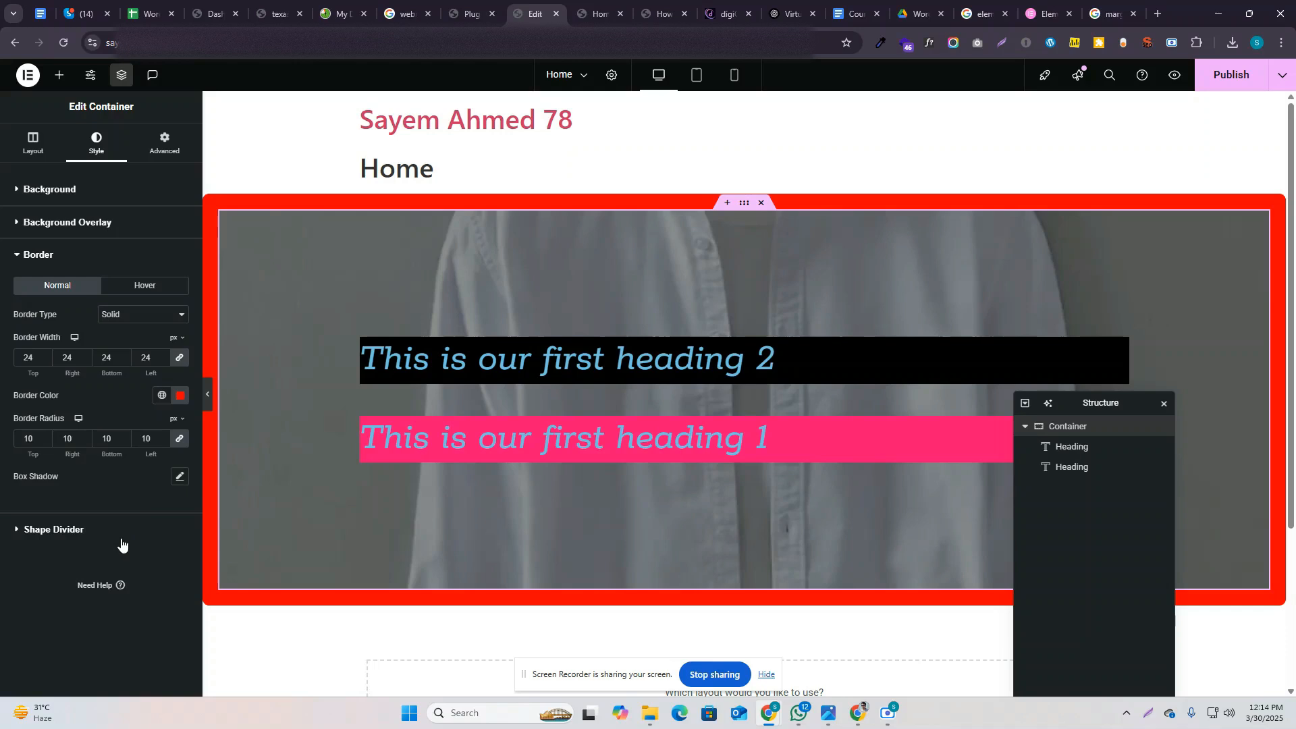
left_click(79, 530)
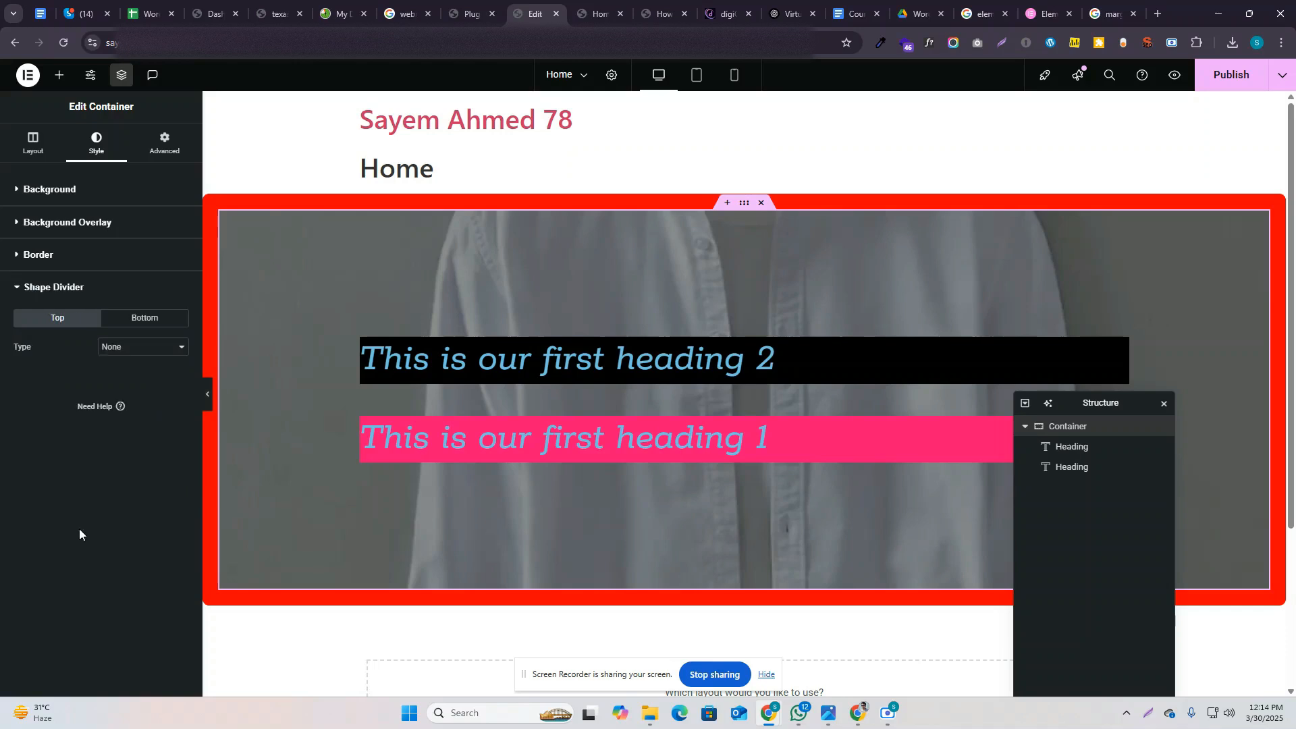
left_click(86, 263)
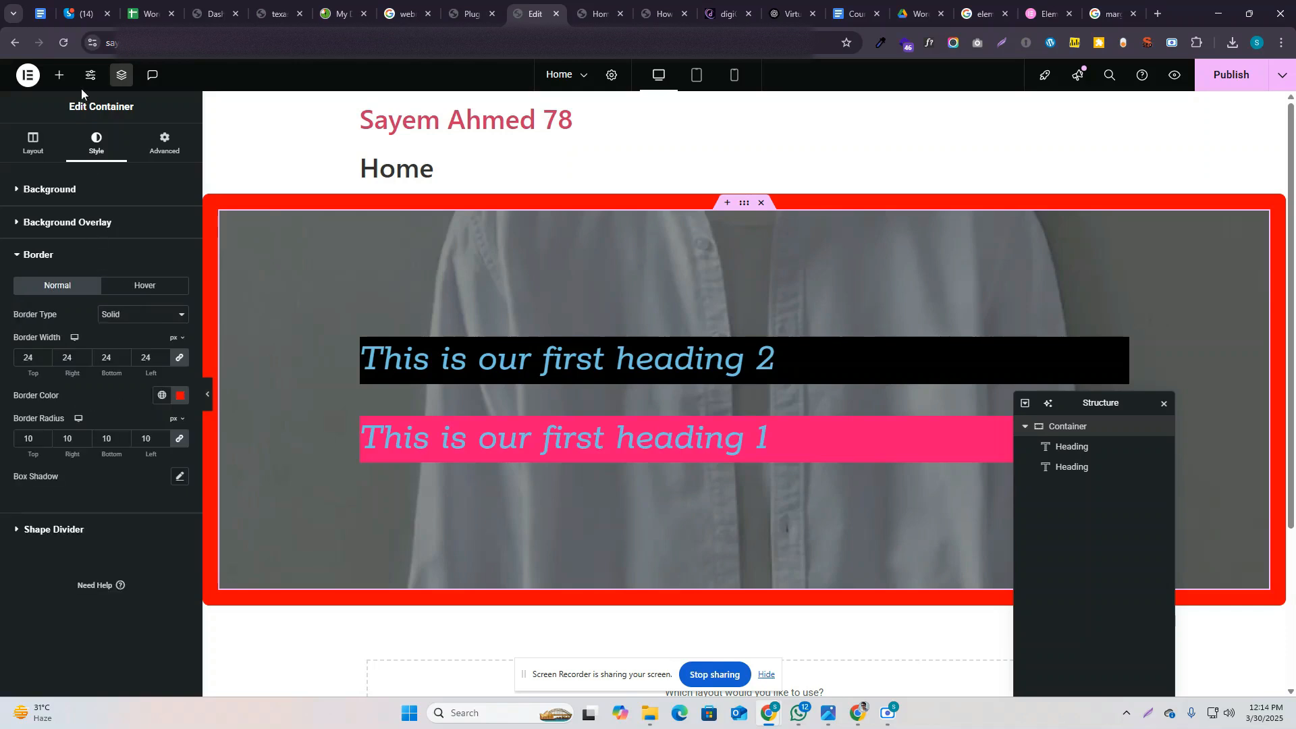
left_click(59, 74)
left_click_drag(50, 250, 700, 337)
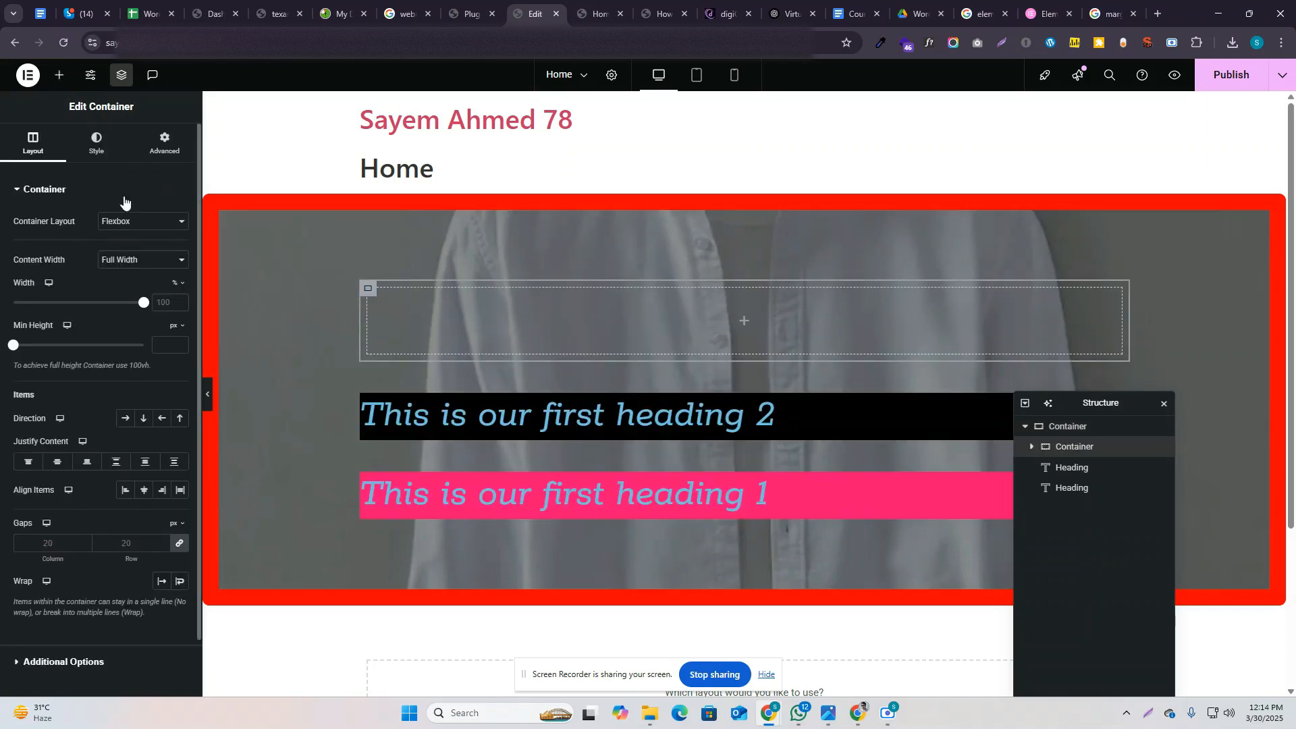
Step: Give the new inner container a classic background in solid red, #FF0000
left_click(97, 141)
left_click(125, 250)
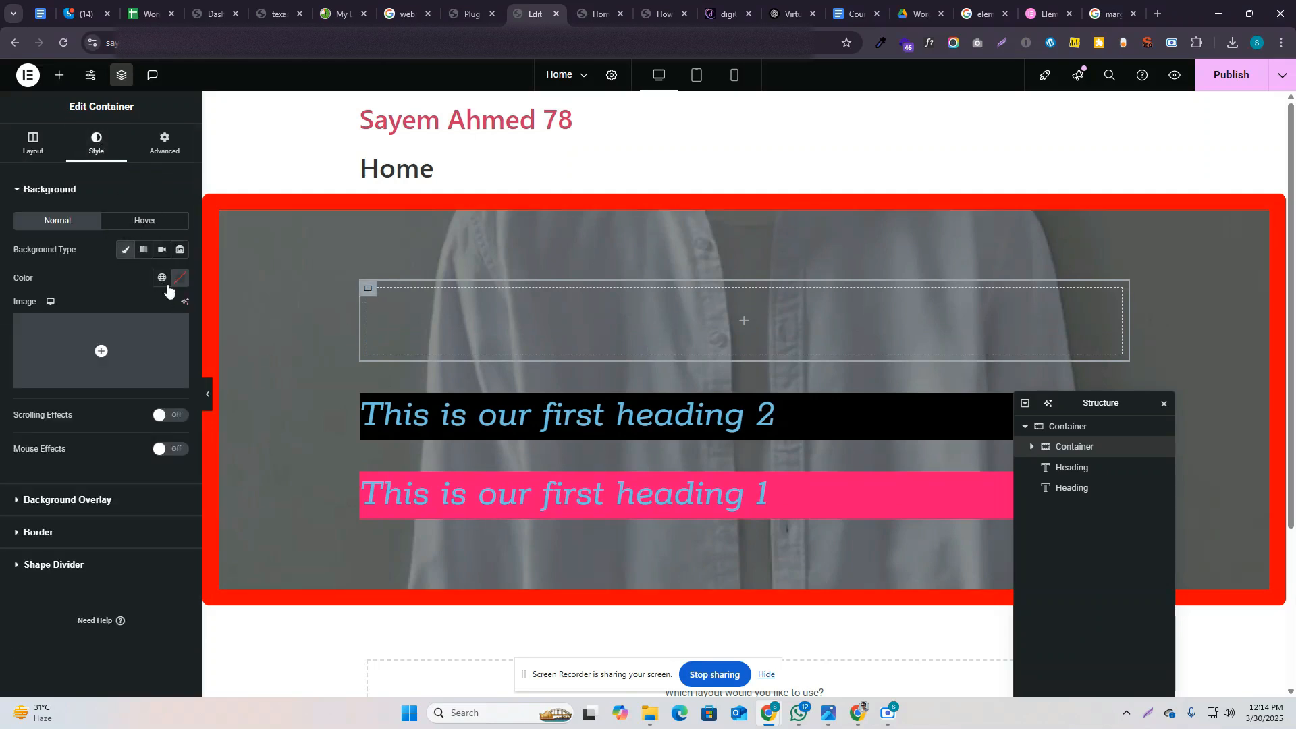
left_click(162, 278)
left_click(179, 279)
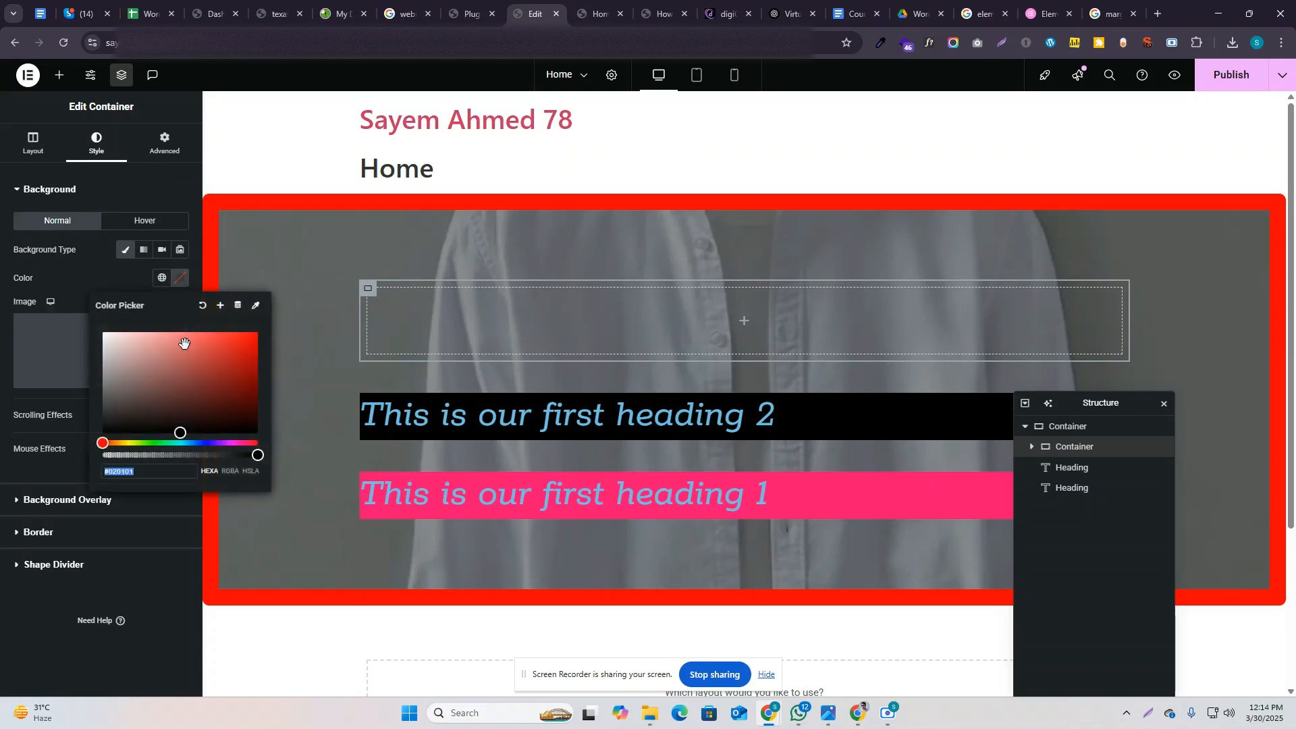
left_click_drag(183, 352, 270, 326)
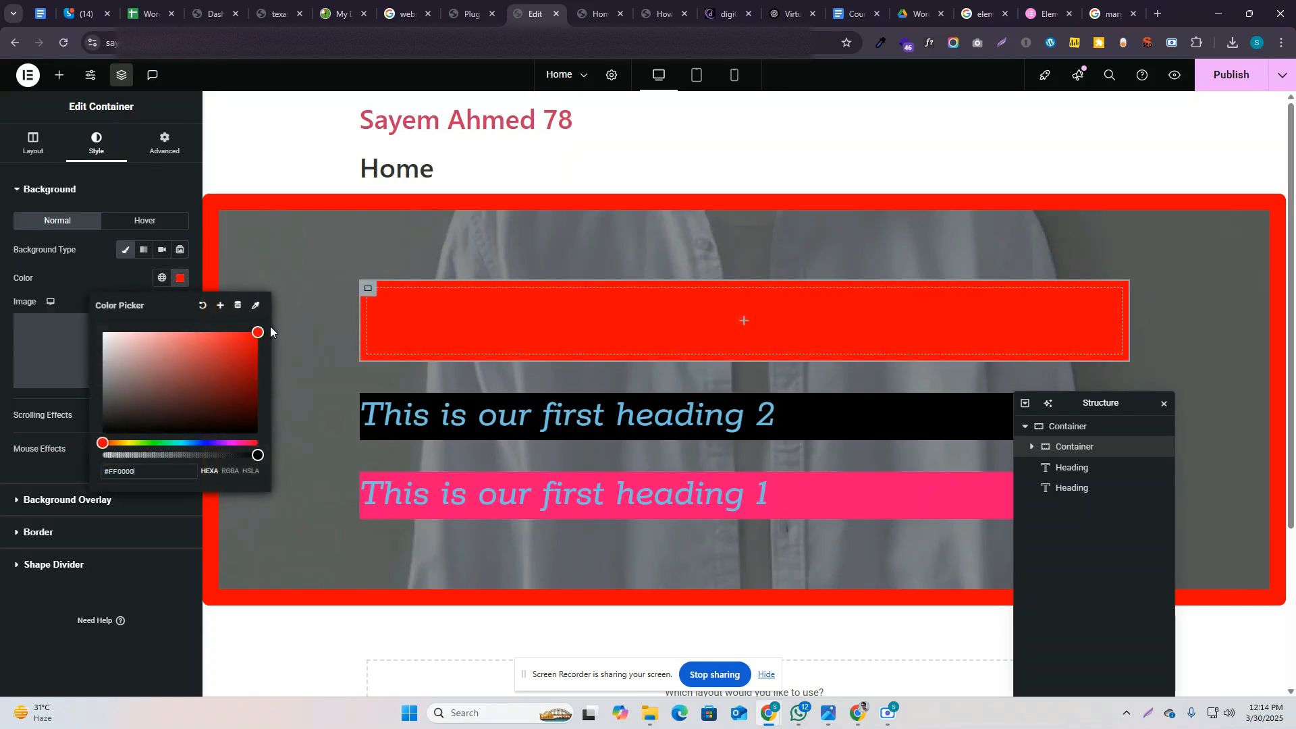
left_click(133, 277)
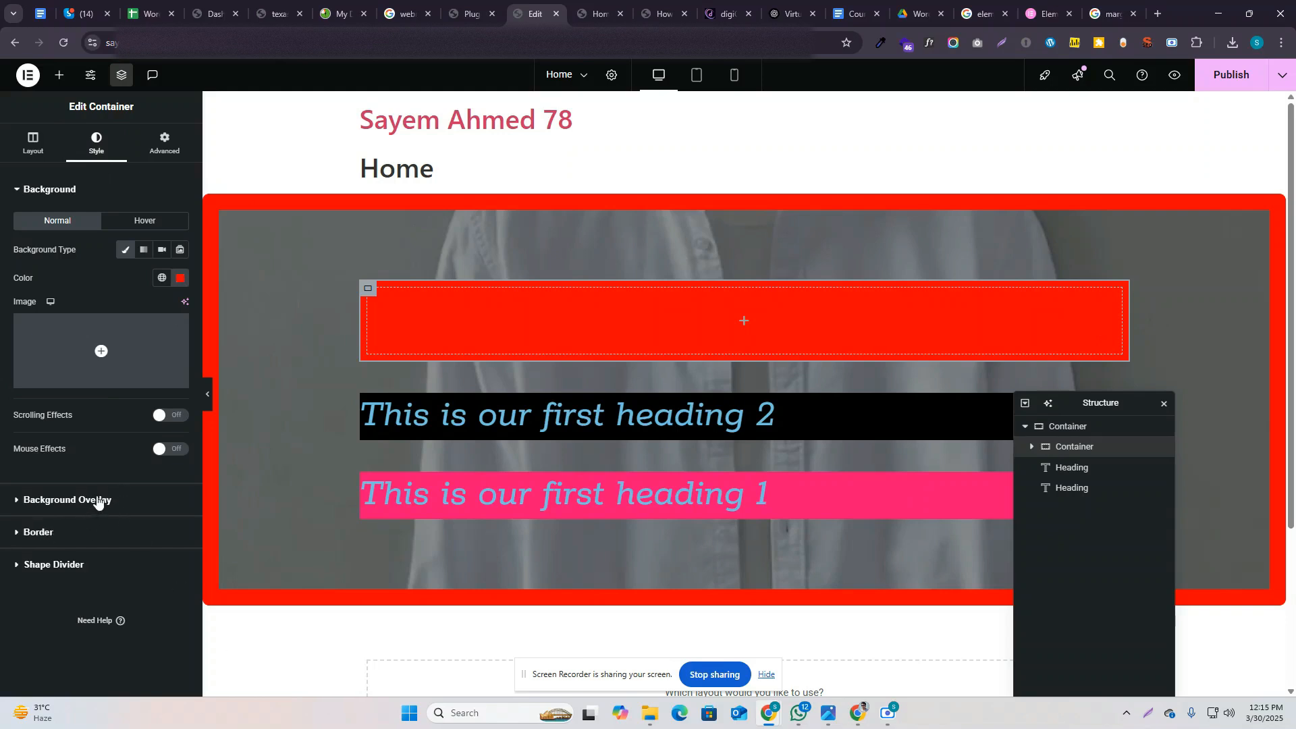
Step: Set the inner container's border type to Solid and its border color to black, #000000
left_click(74, 530)
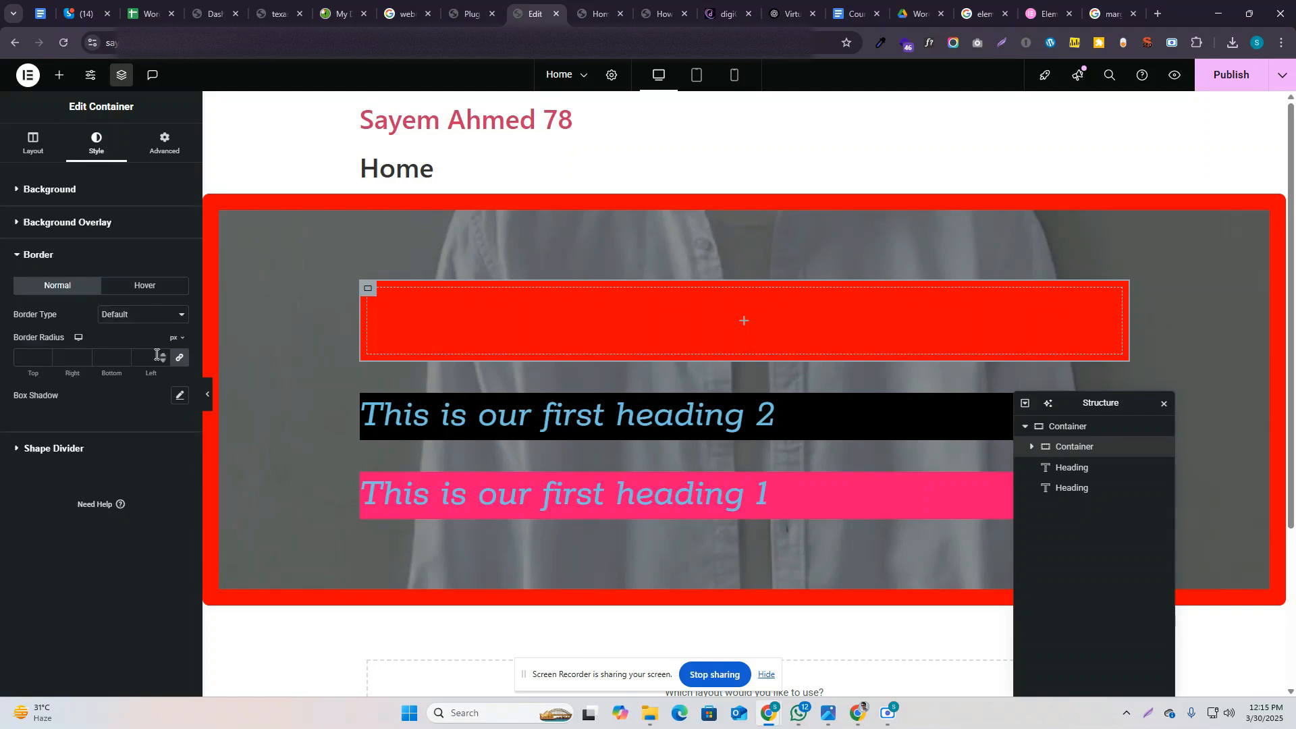
left_click(159, 316)
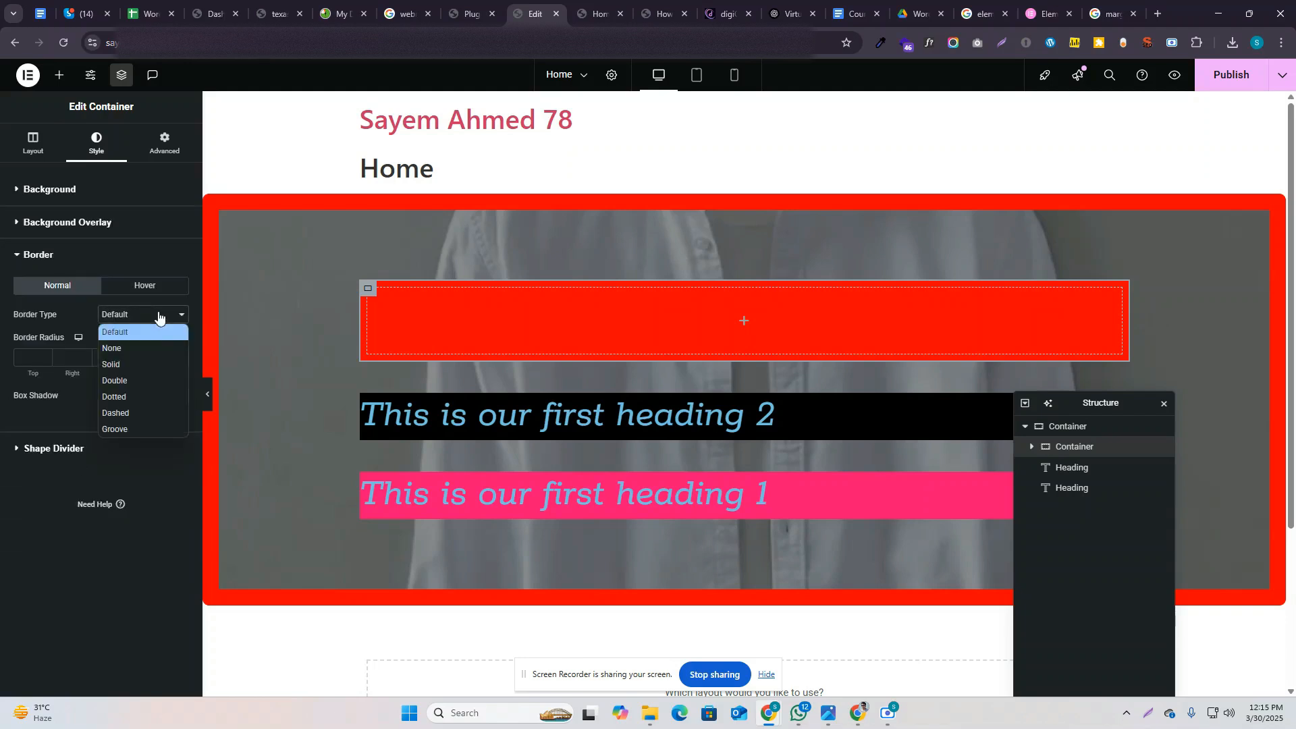
left_click(152, 360)
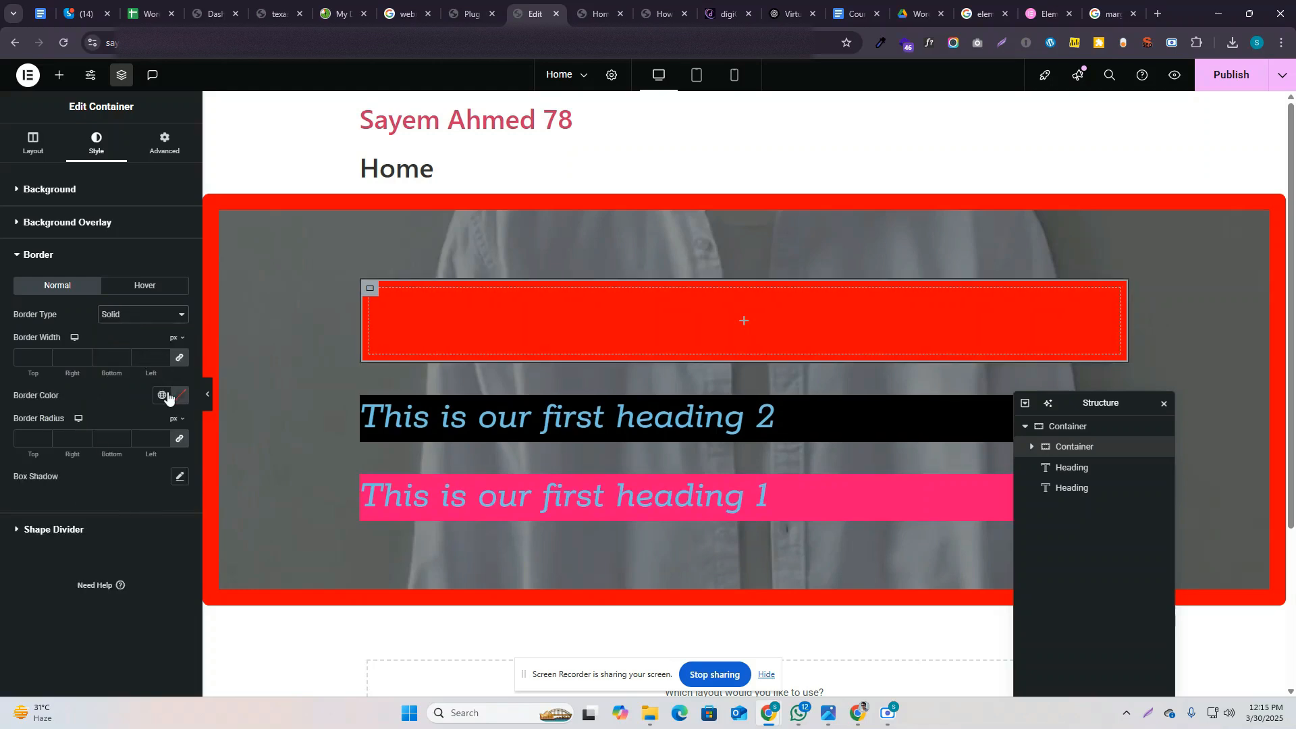
left_click(165, 397)
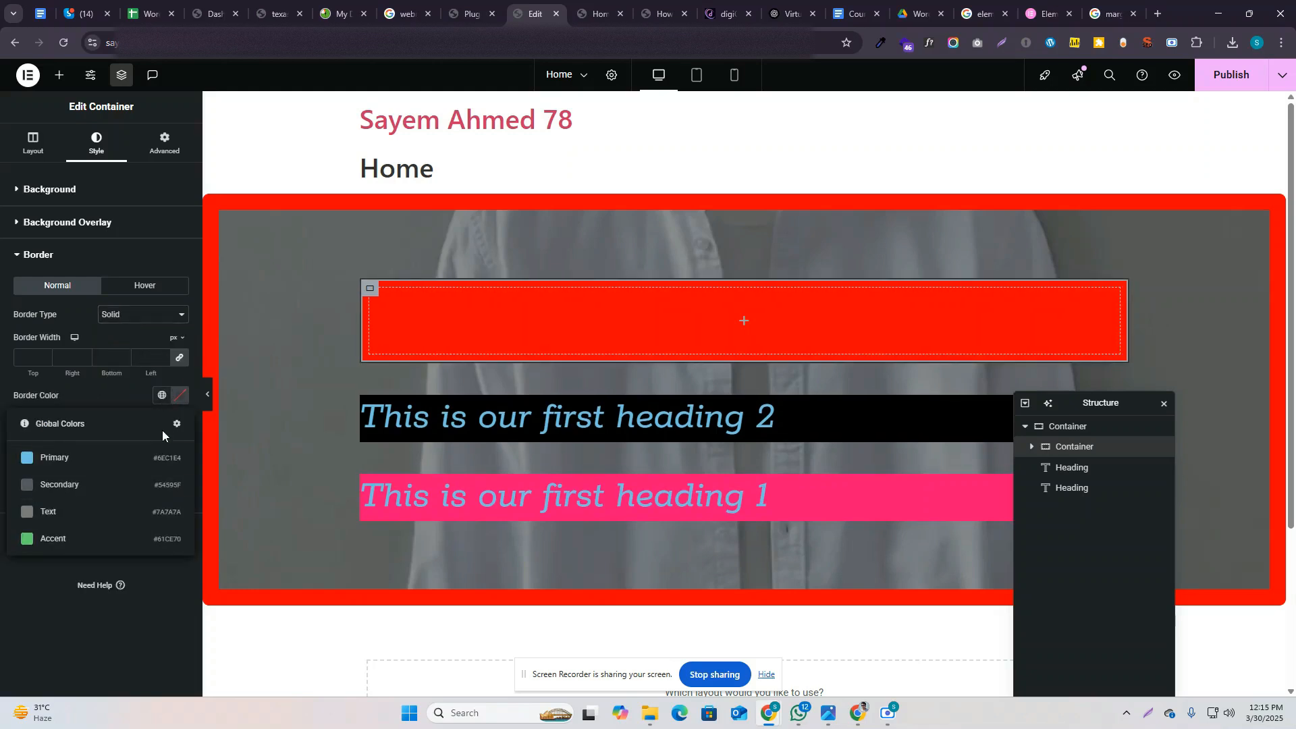
left_click(179, 395)
left_click(116, 658)
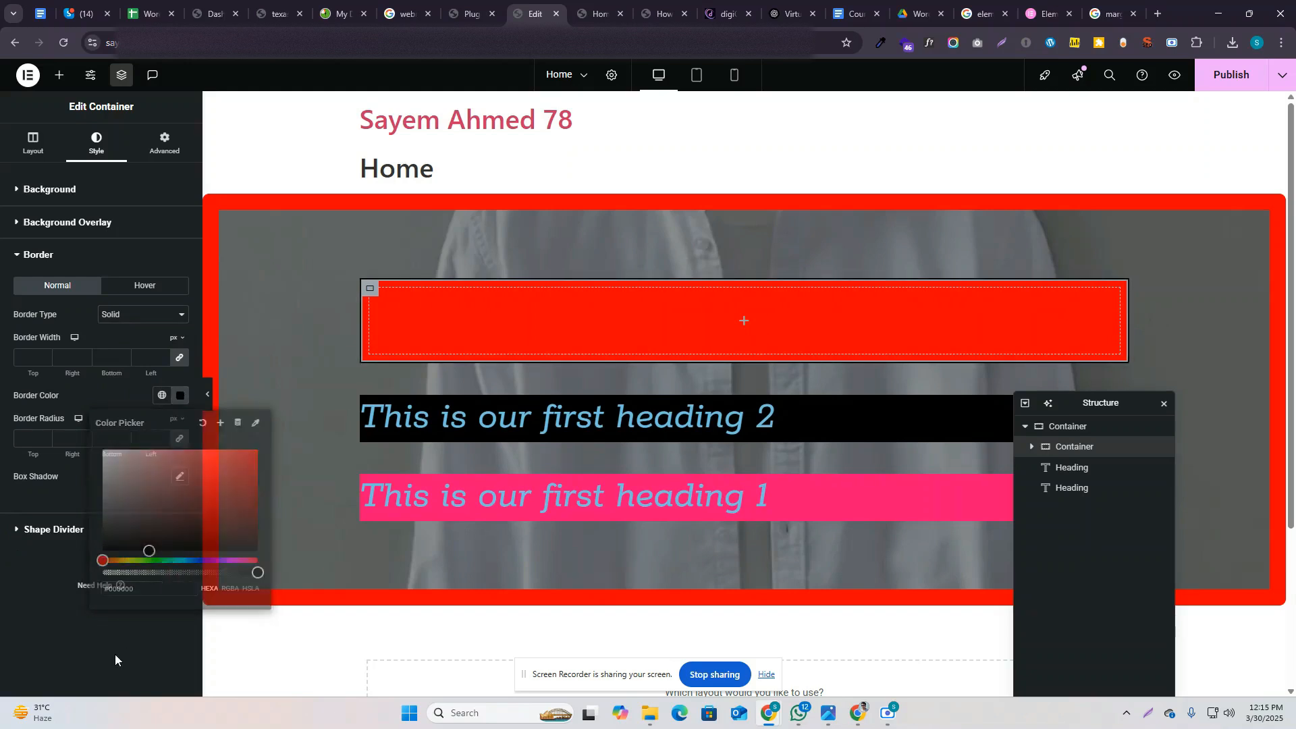
Step: Set the inner container's linked border width to 5 px on all sides and check it on the full-width page
left_click(148, 357)
type("5")
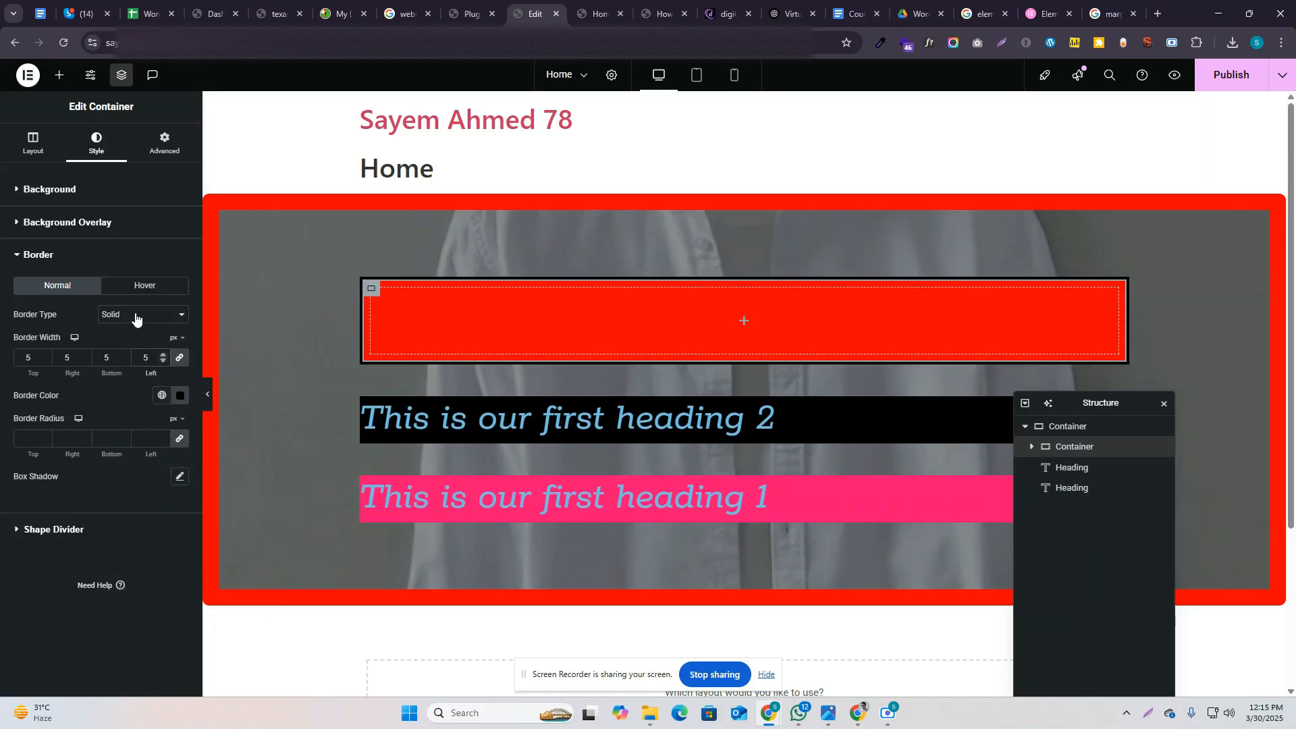
left_click(207, 395)
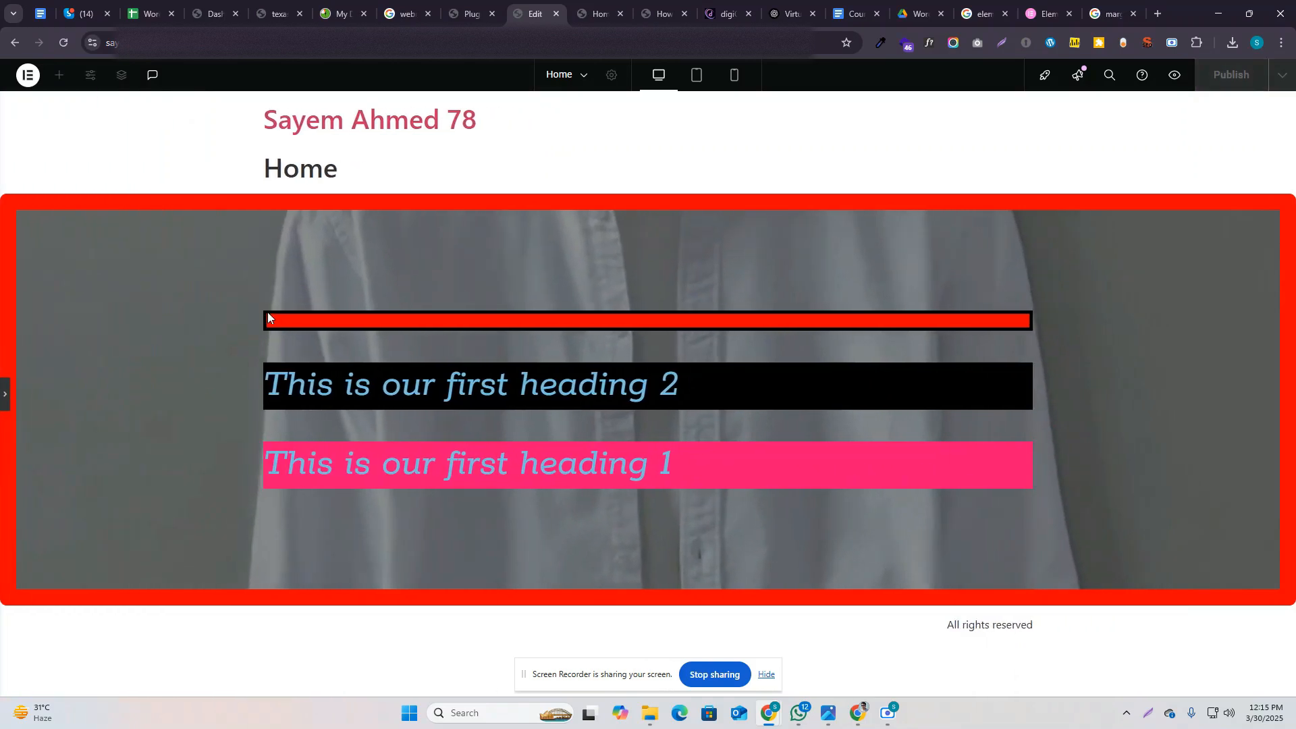
left_click(5, 395)
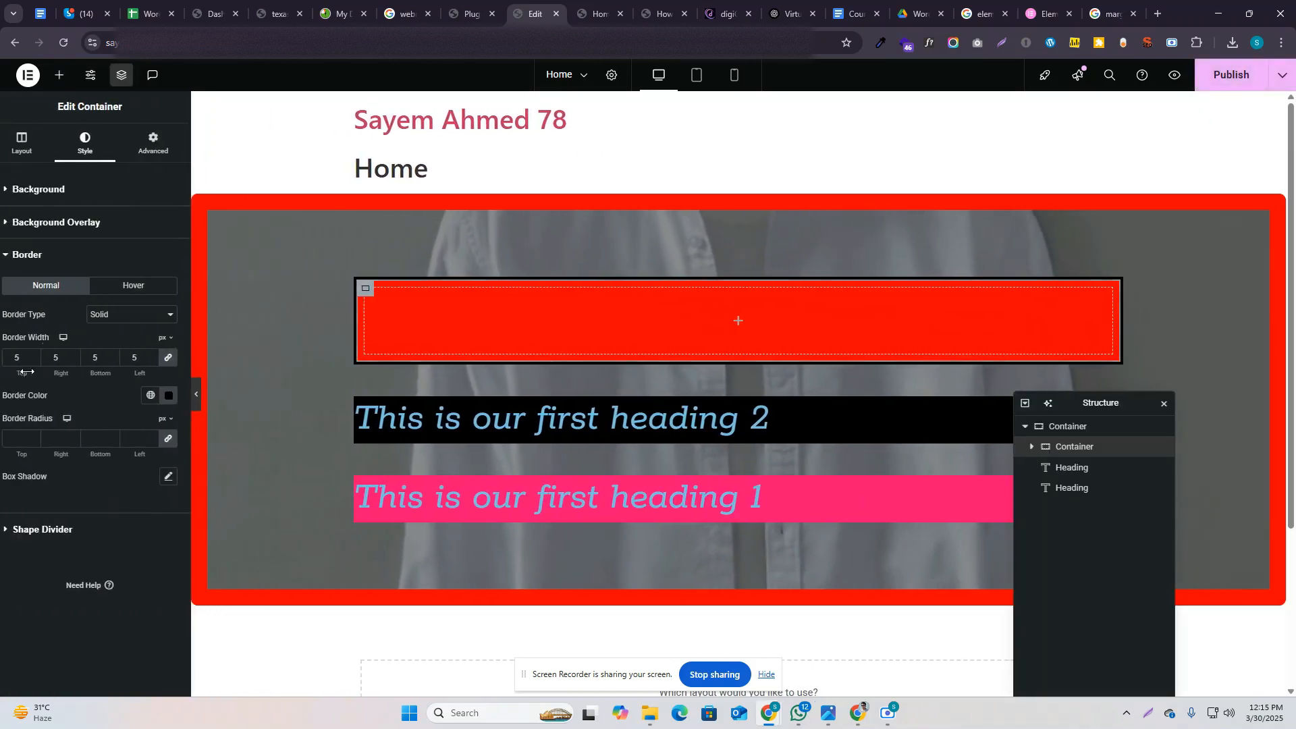
Step: Try the Double border type on the inner container and check it on the full-width page
left_click(124, 314)
left_click(129, 378)
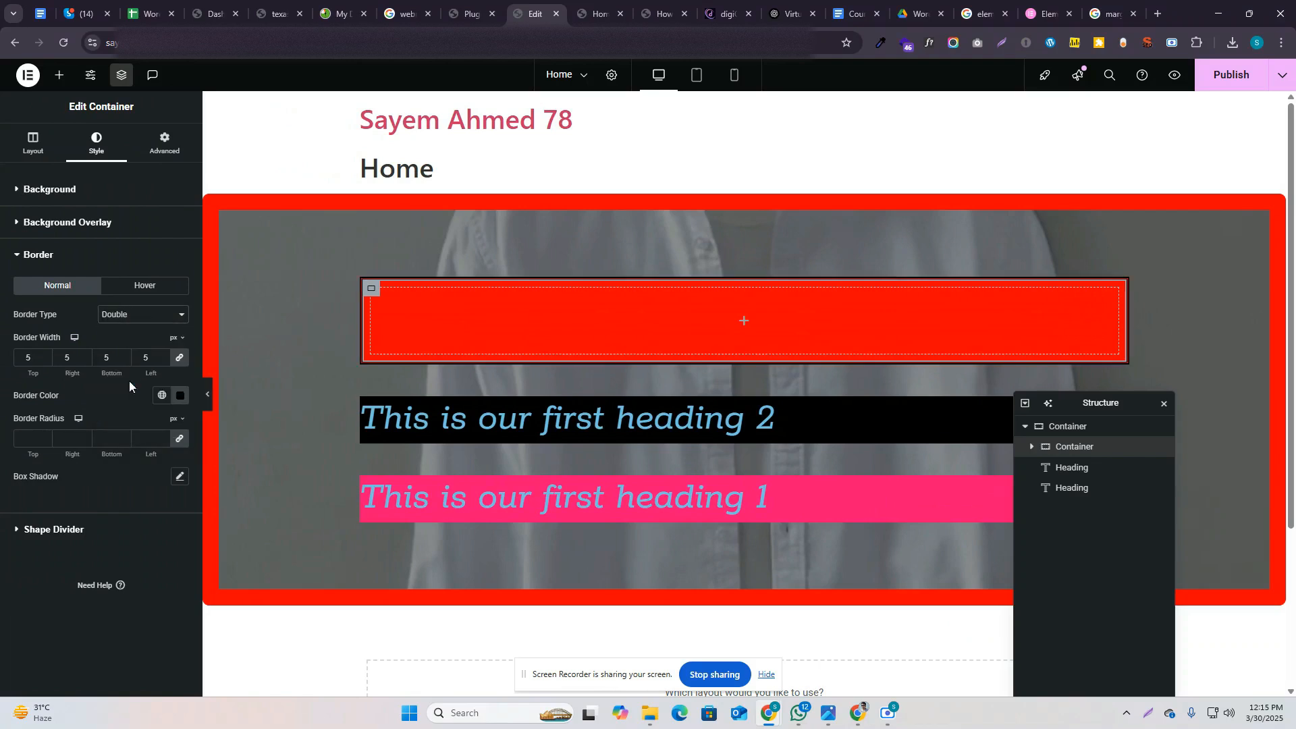
left_click(207, 395)
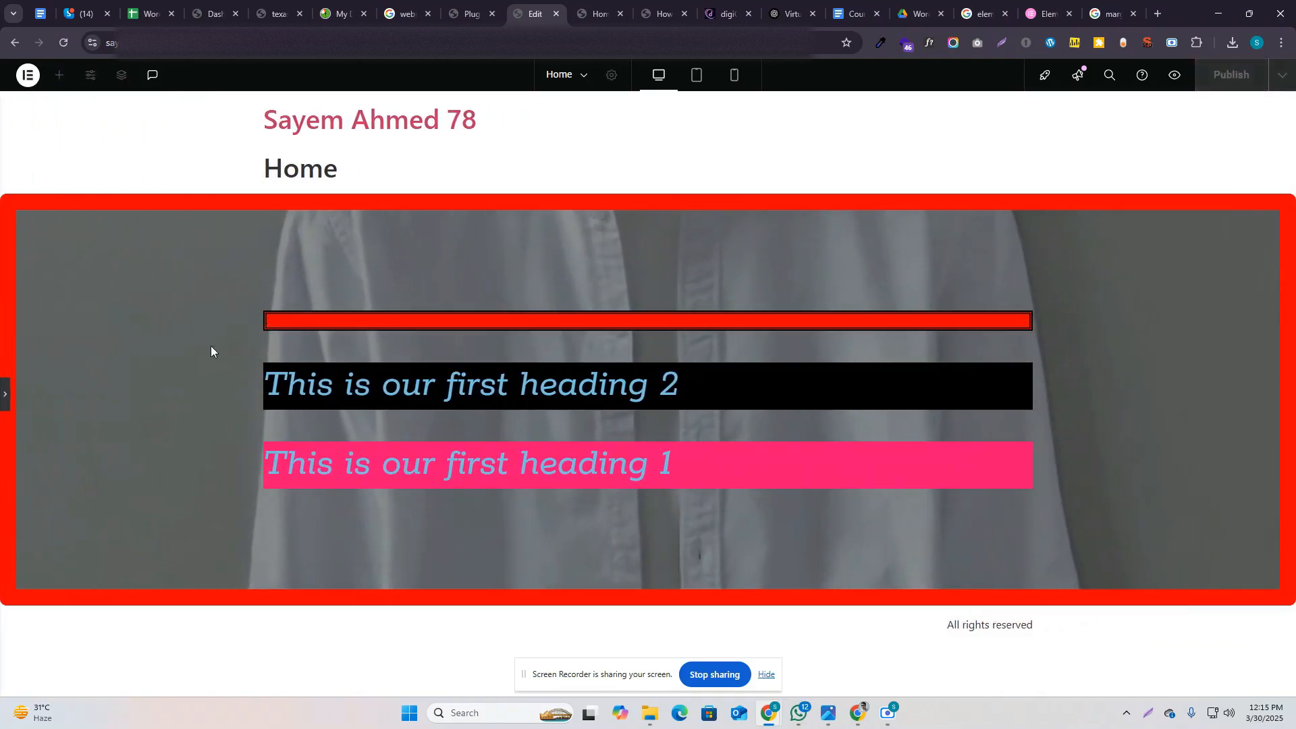
left_click(4, 398)
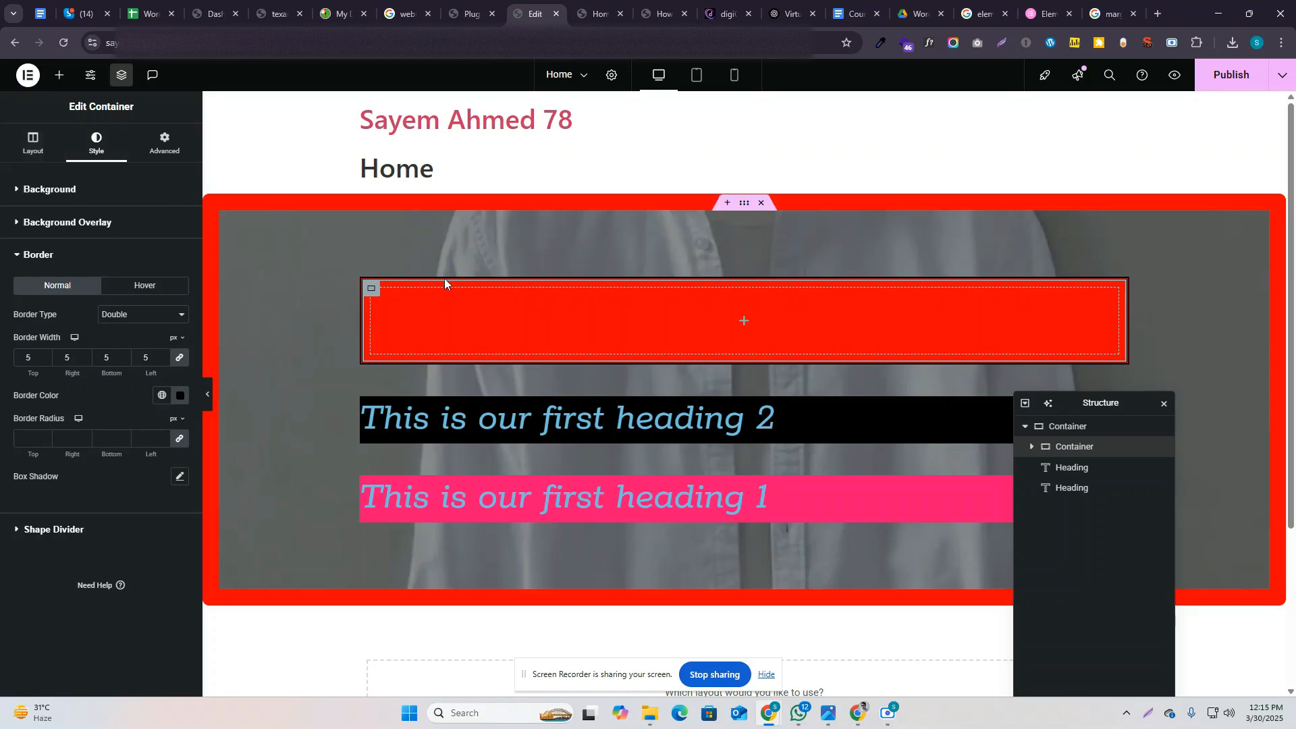
Step: Raise the inner container's minimum height to about 215 px and check it on the full-width page
left_click(38, 151)
left_click_drag(13, 348, 33, 350)
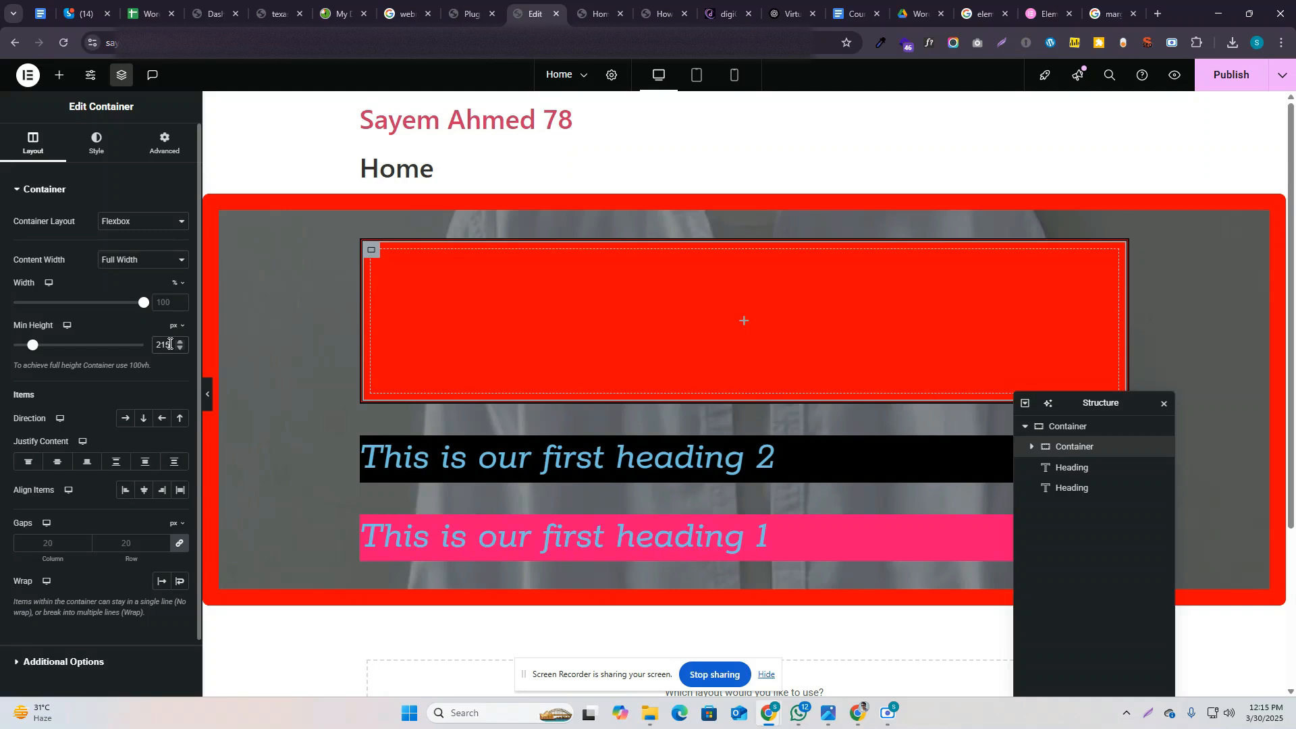
left_click(207, 393)
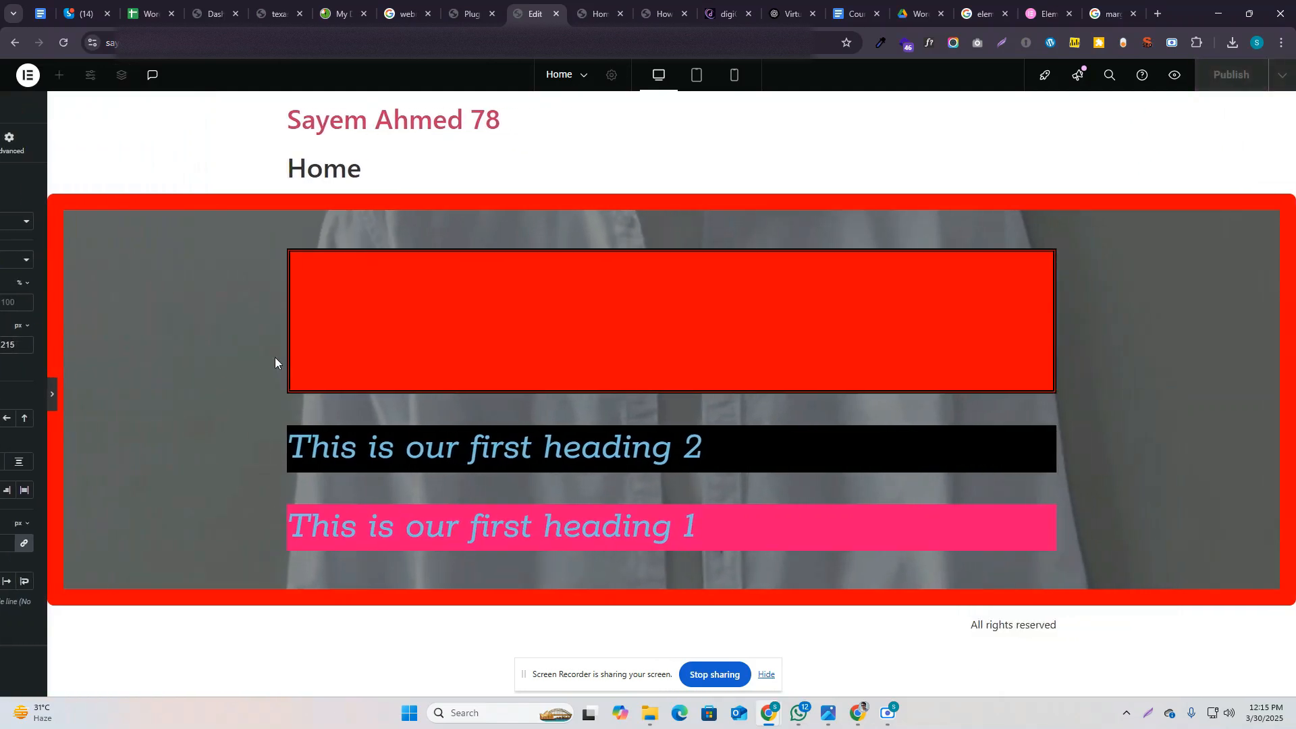
left_click(5, 394)
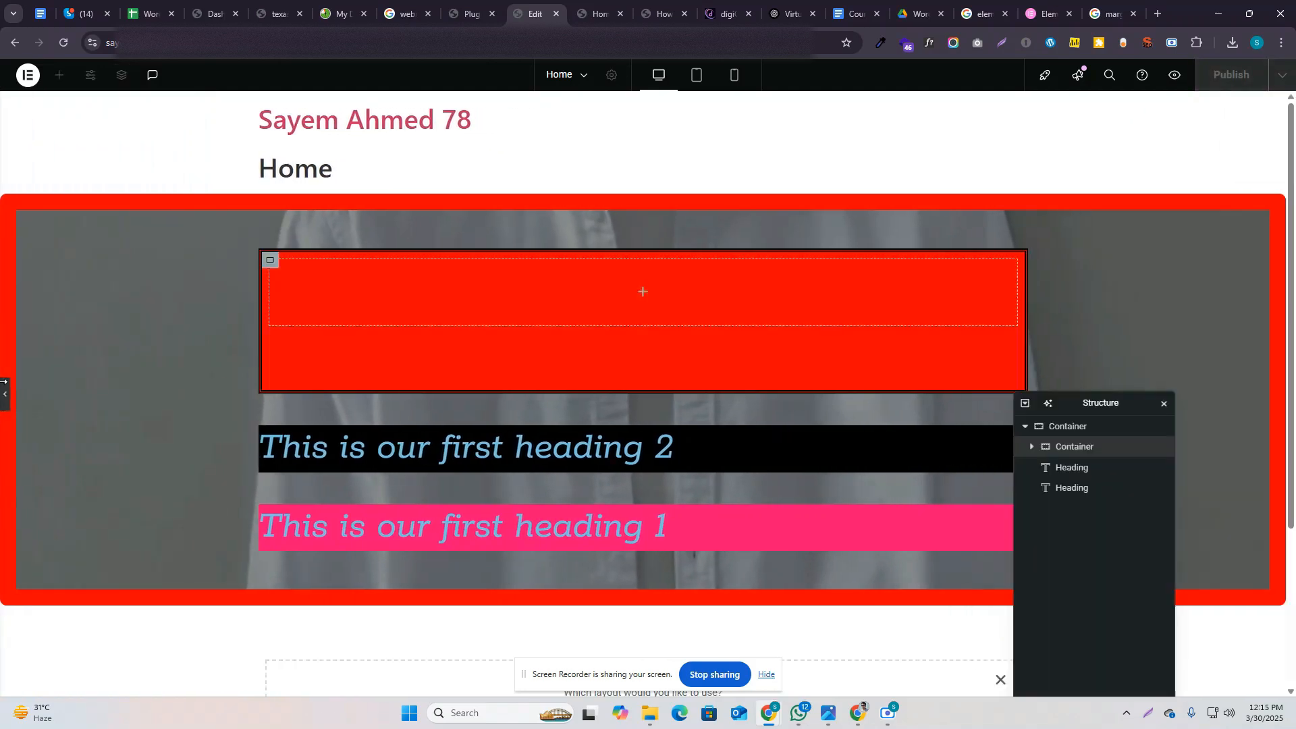
Step: Try the Dotted border type on the inner container and return the border type to Solid
left_click(101, 145)
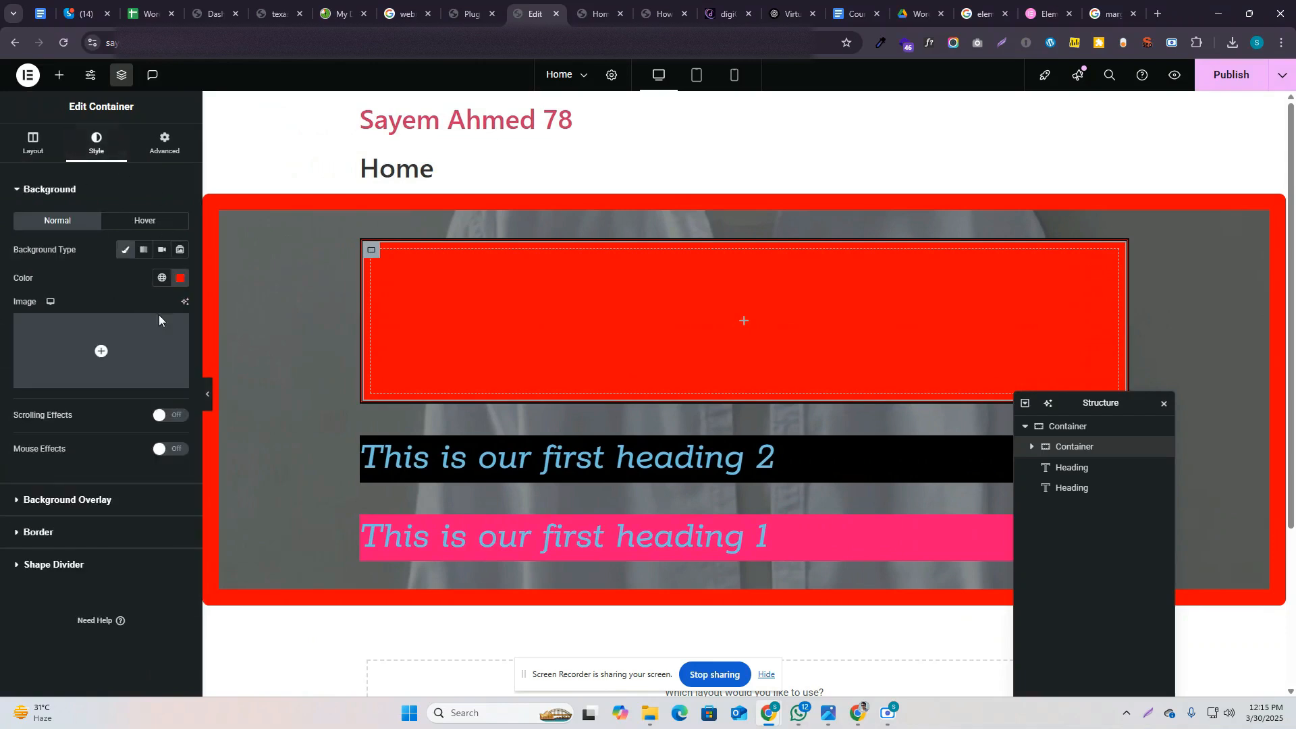
left_click(40, 533)
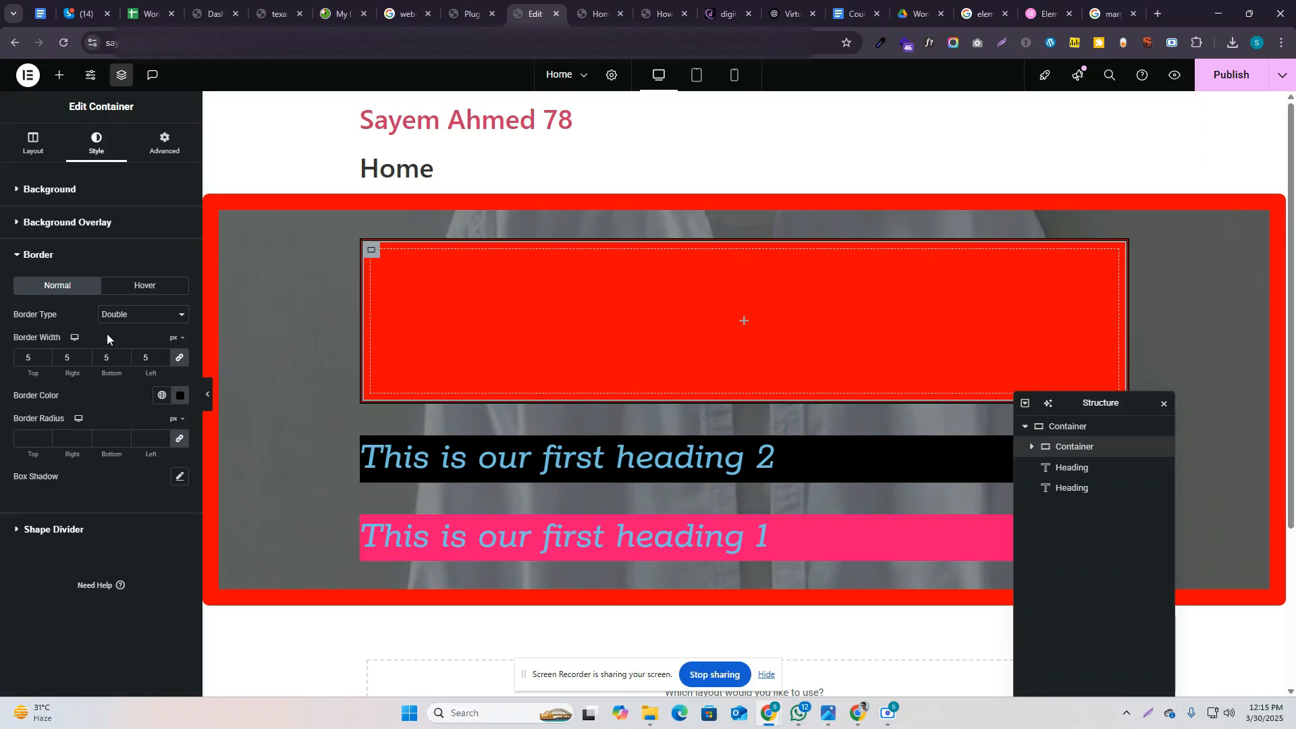
left_click(118, 316)
left_click(139, 397)
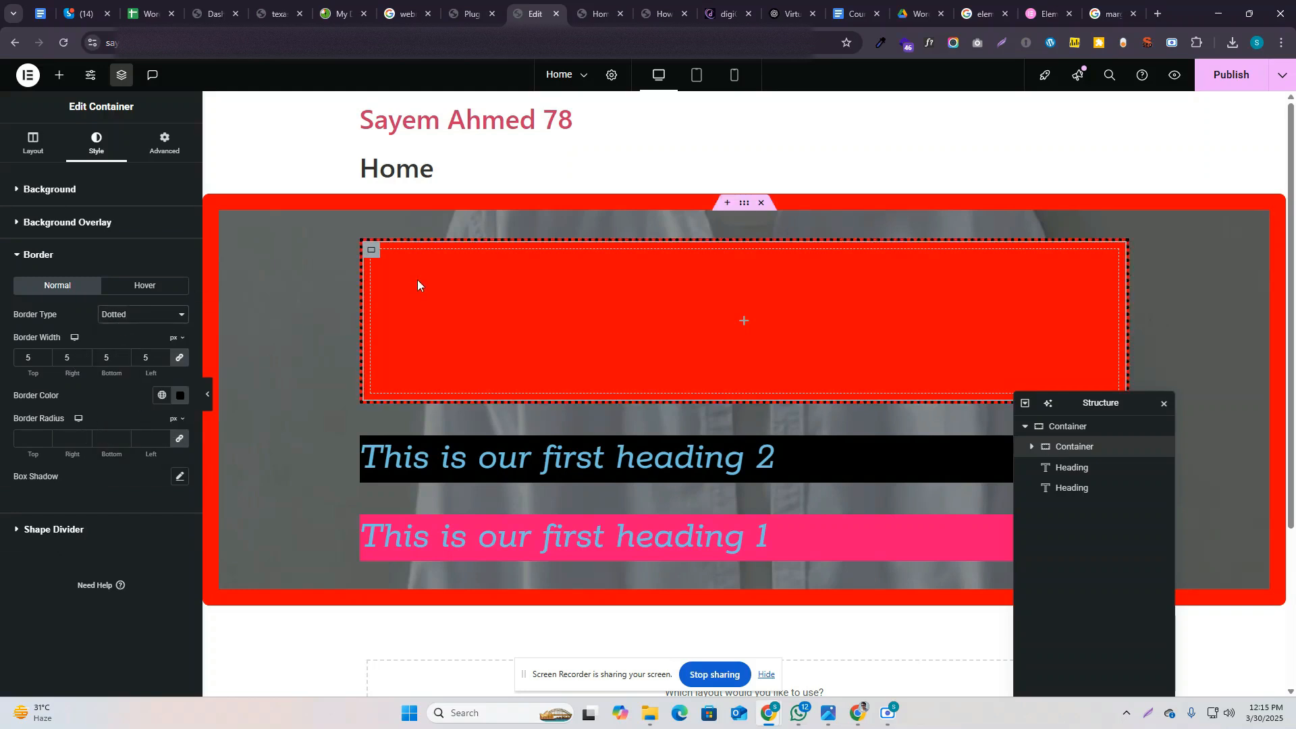
left_click(138, 314)
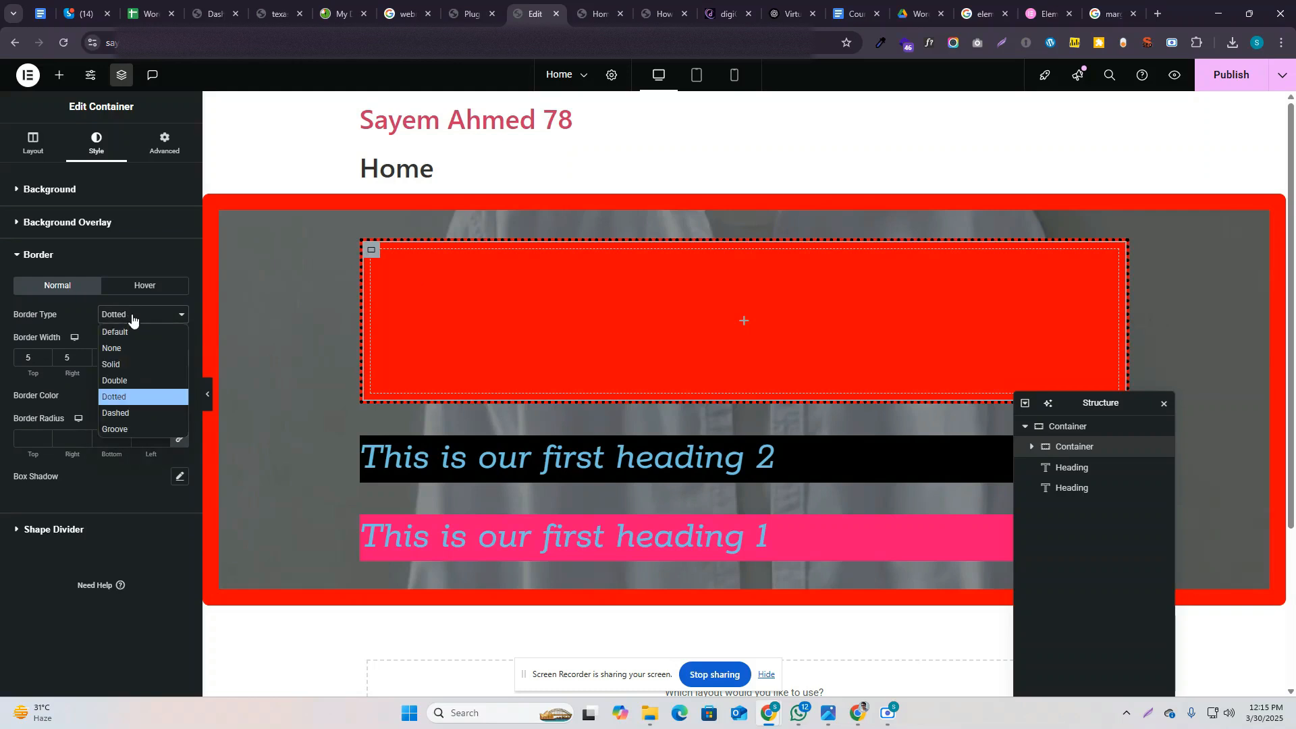
left_click(144, 364)
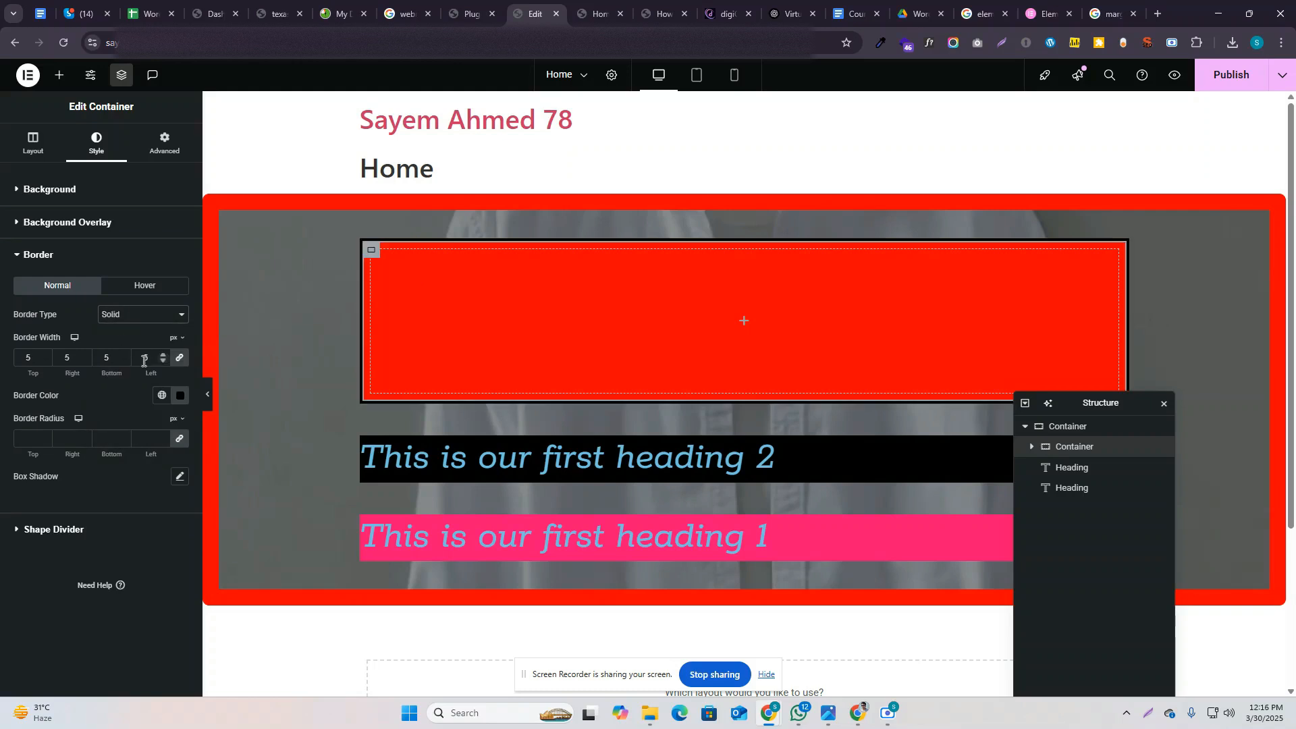
Step: Set the inner container's linked border radius to 50 px on all corners and check the full-width page
left_click(140, 441)
type("50")
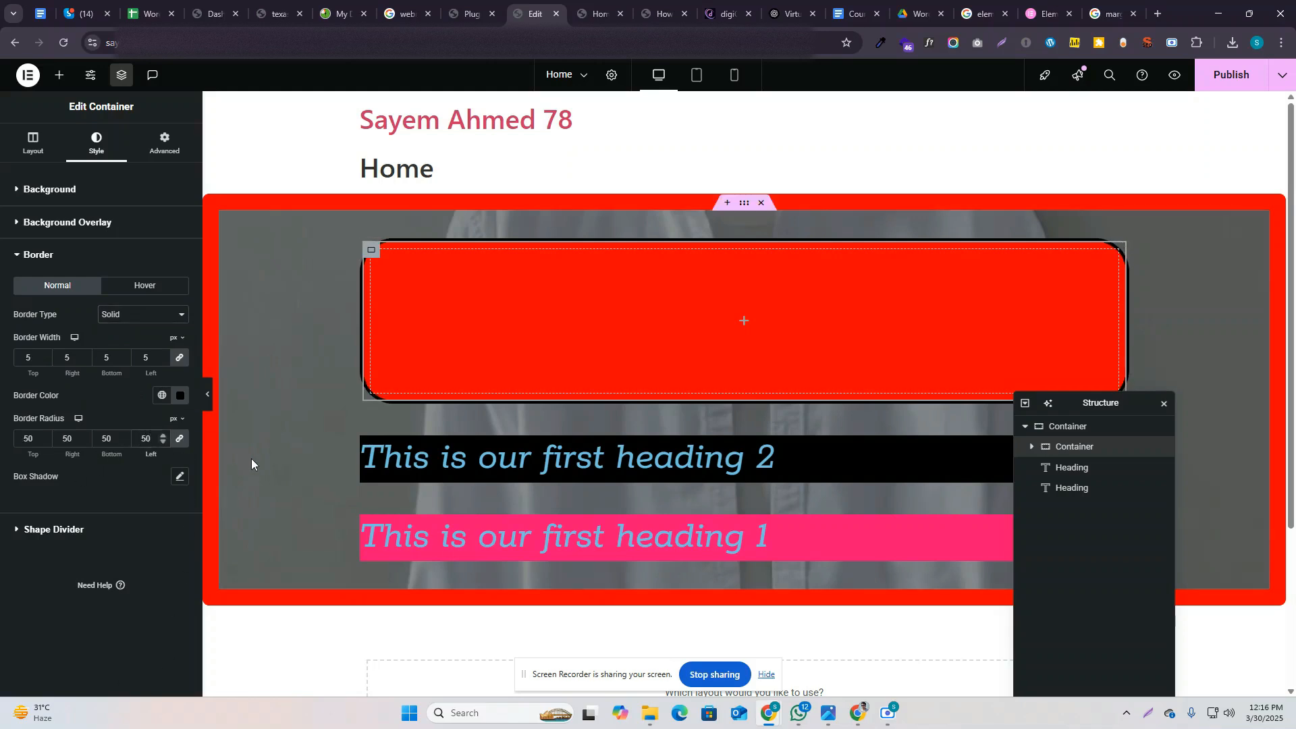
left_click(206, 399)
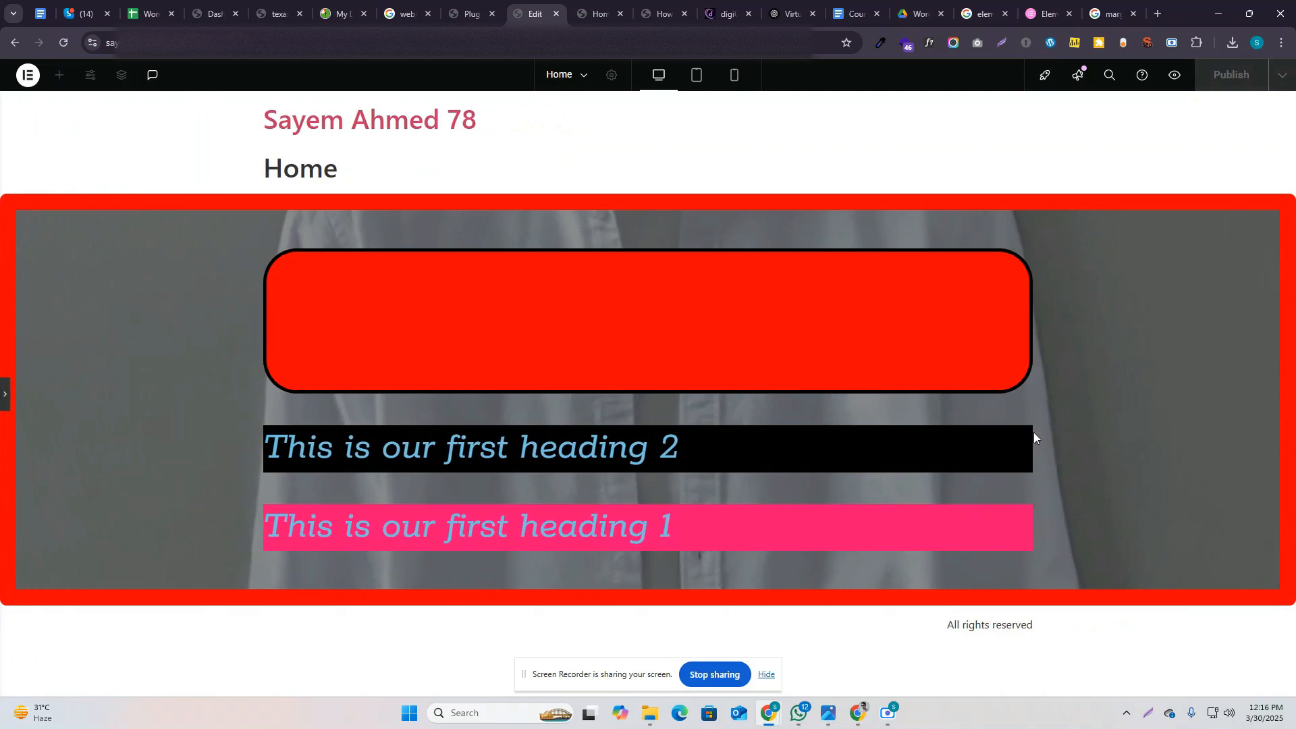
left_click(4, 396)
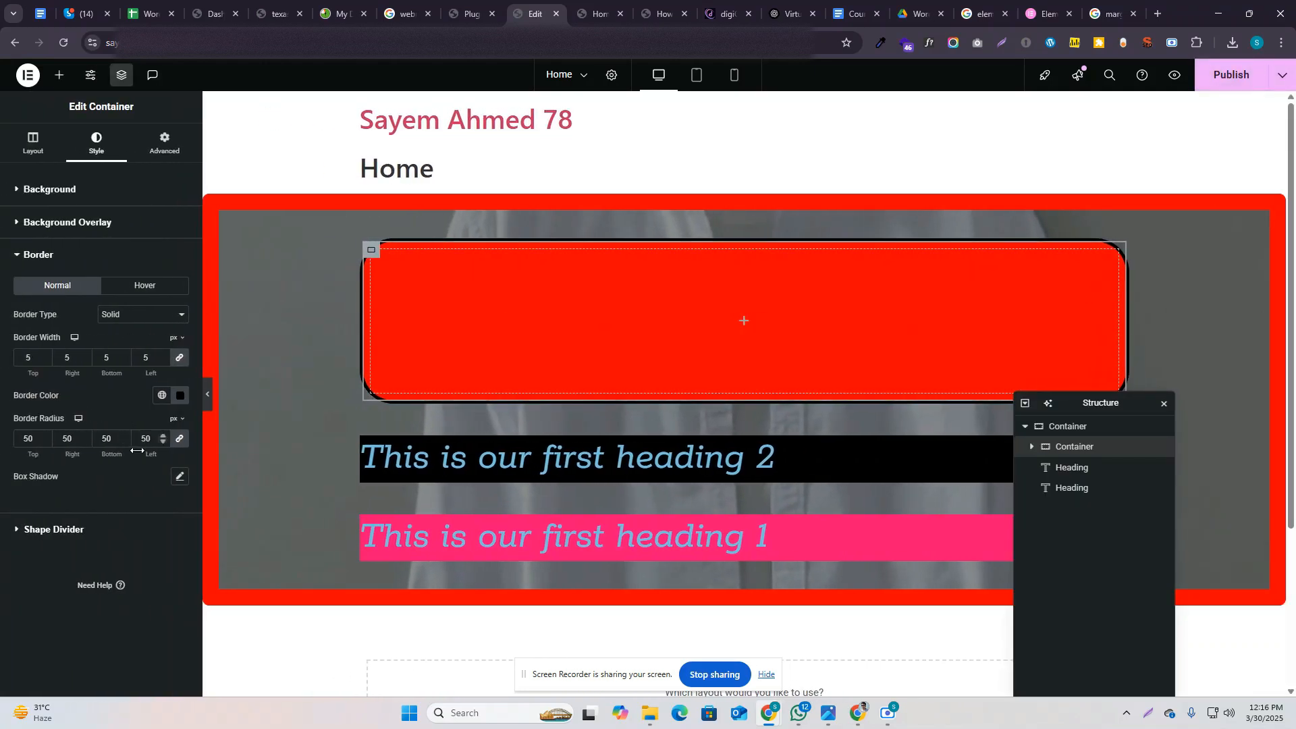
Step: Set the inner container's linked border radius to 10 px on all corners and check the full-width page
type("1")
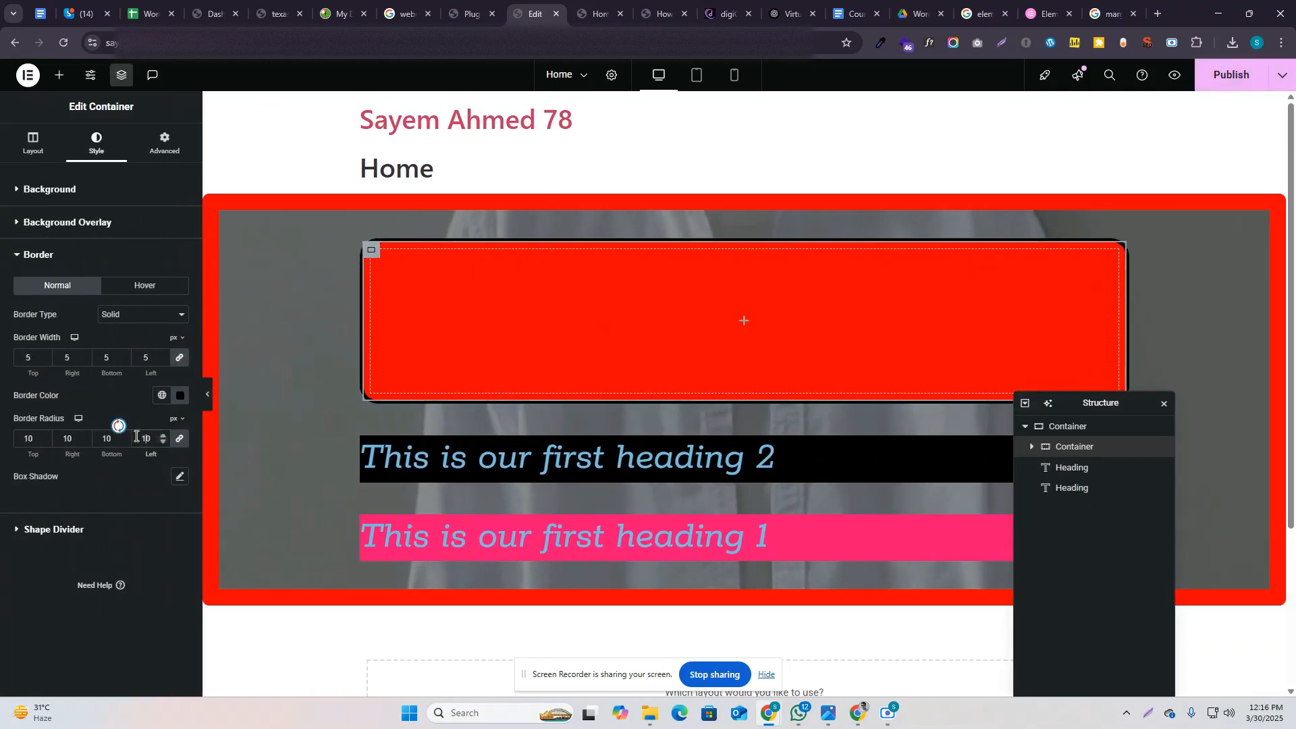
left_click(208, 398)
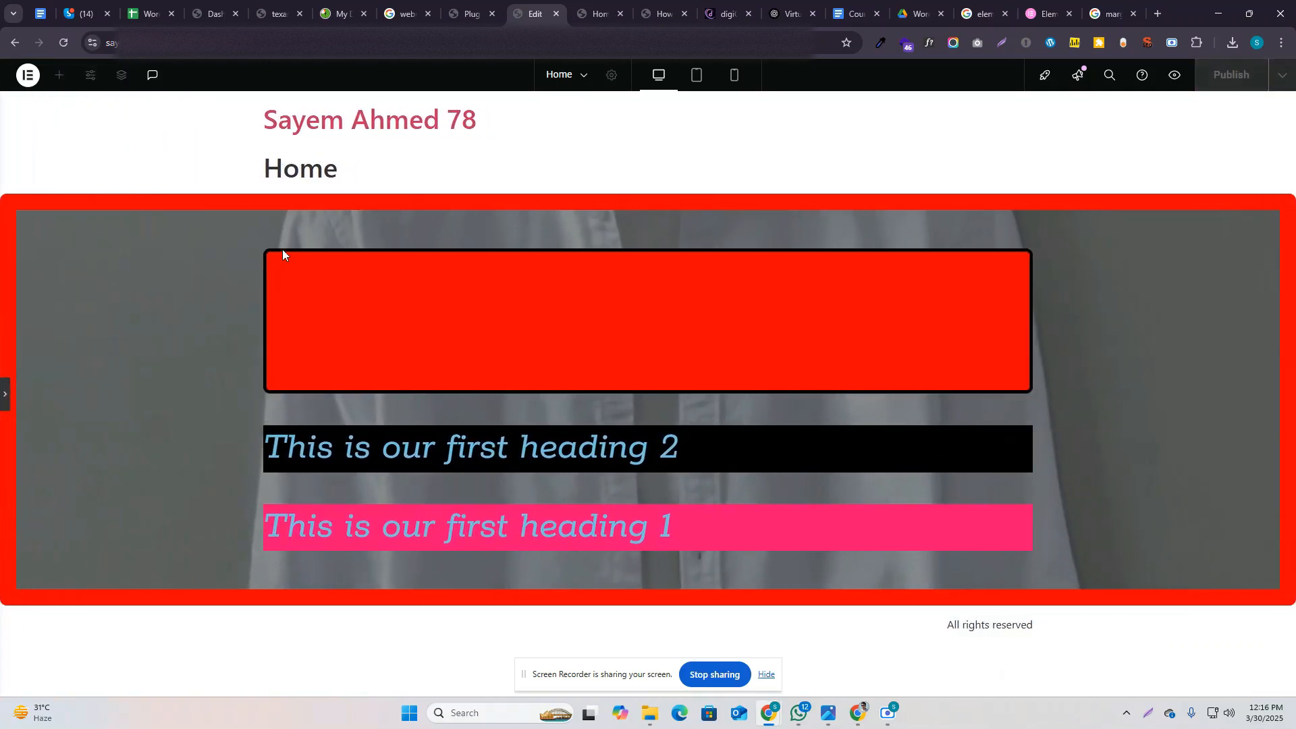
left_click(4, 396)
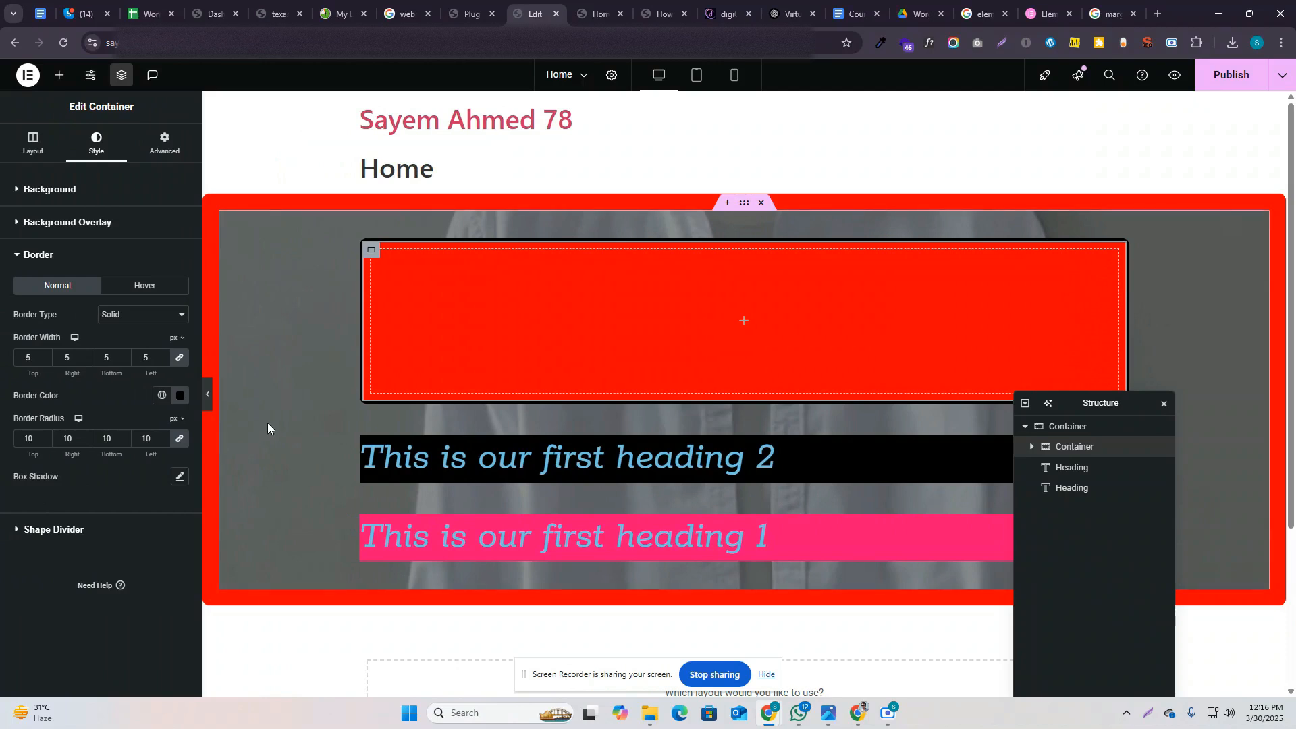
Step: Add an Outline box shadow to the red inner container with a vertical offset of 5
left_click(180, 476)
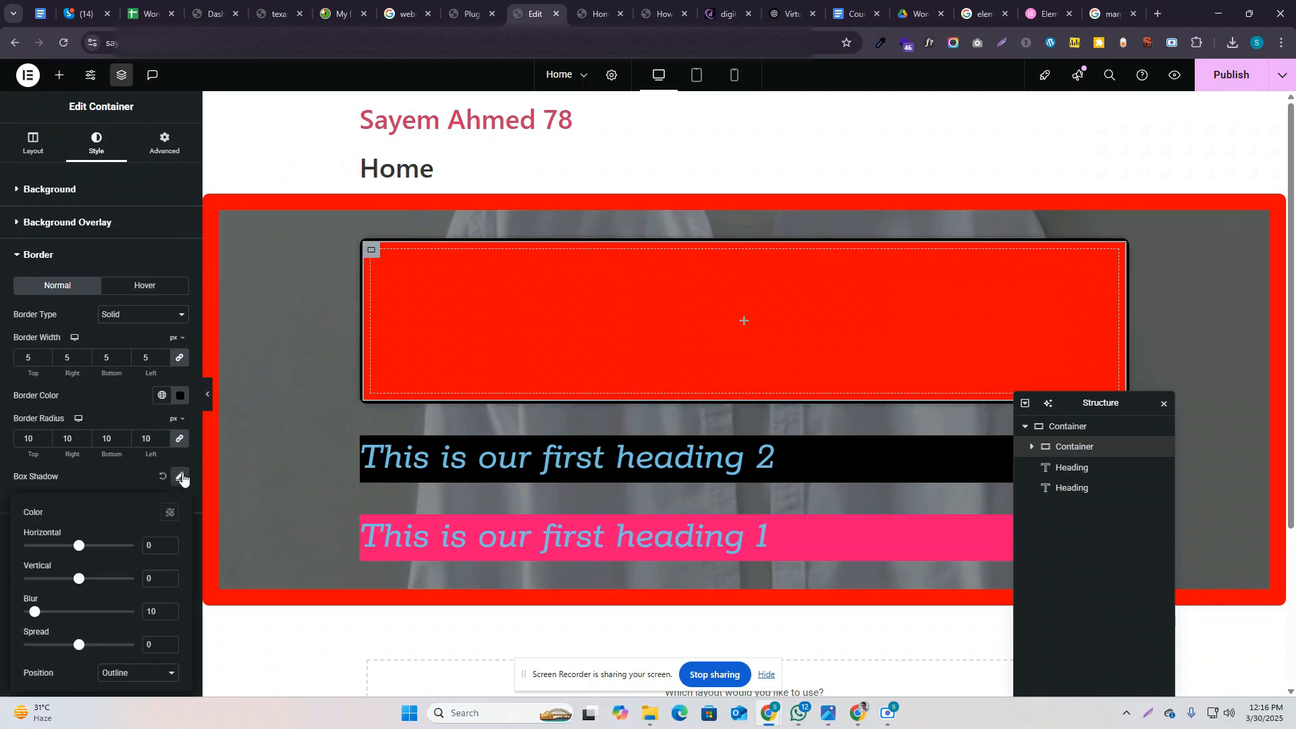
scroll(545, 404, "down", 2)
scroll(546, 390, "up", 2)
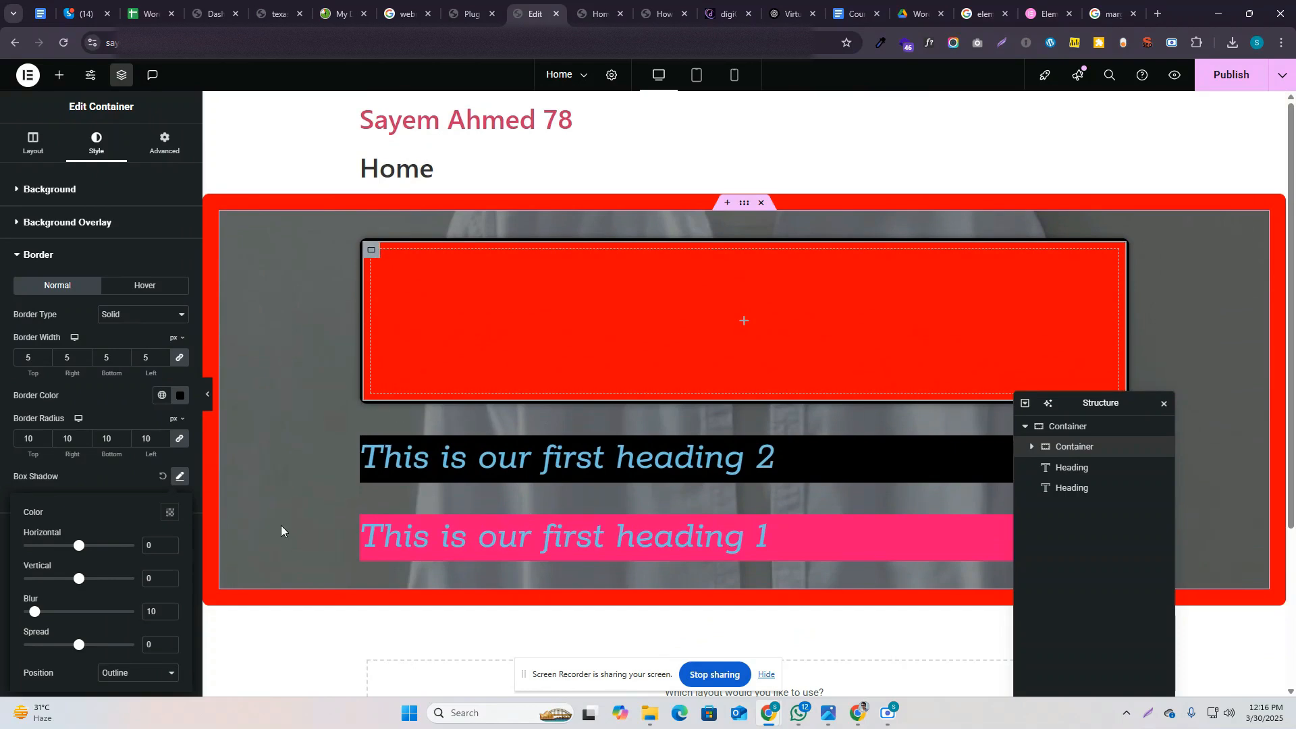
left_click(143, 581)
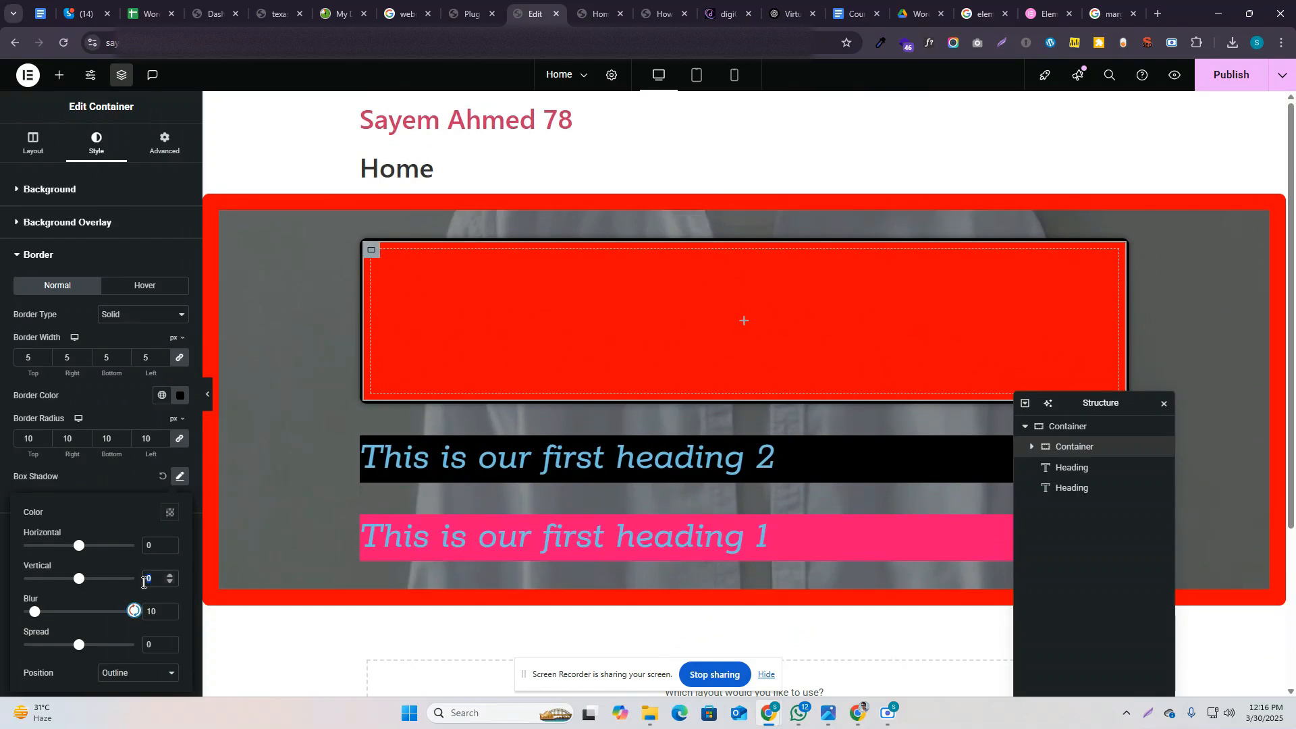
type("5")
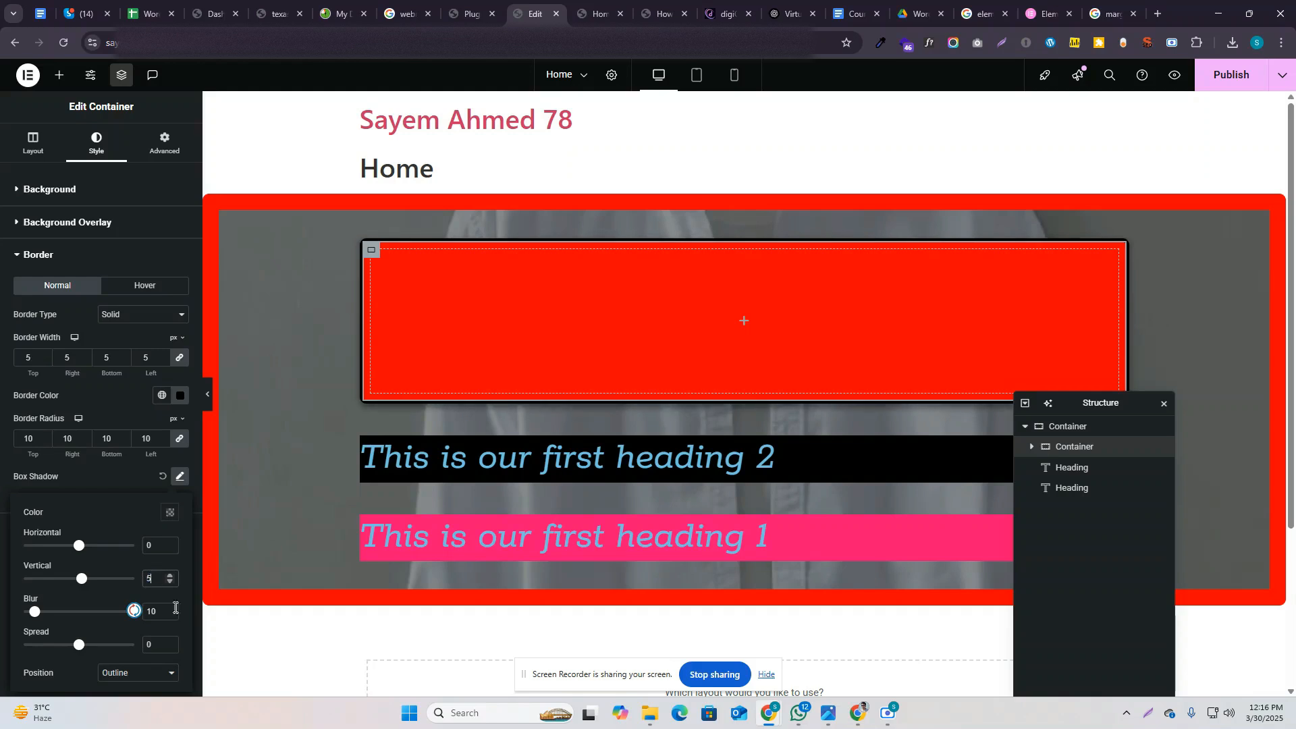
left_click(179, 476)
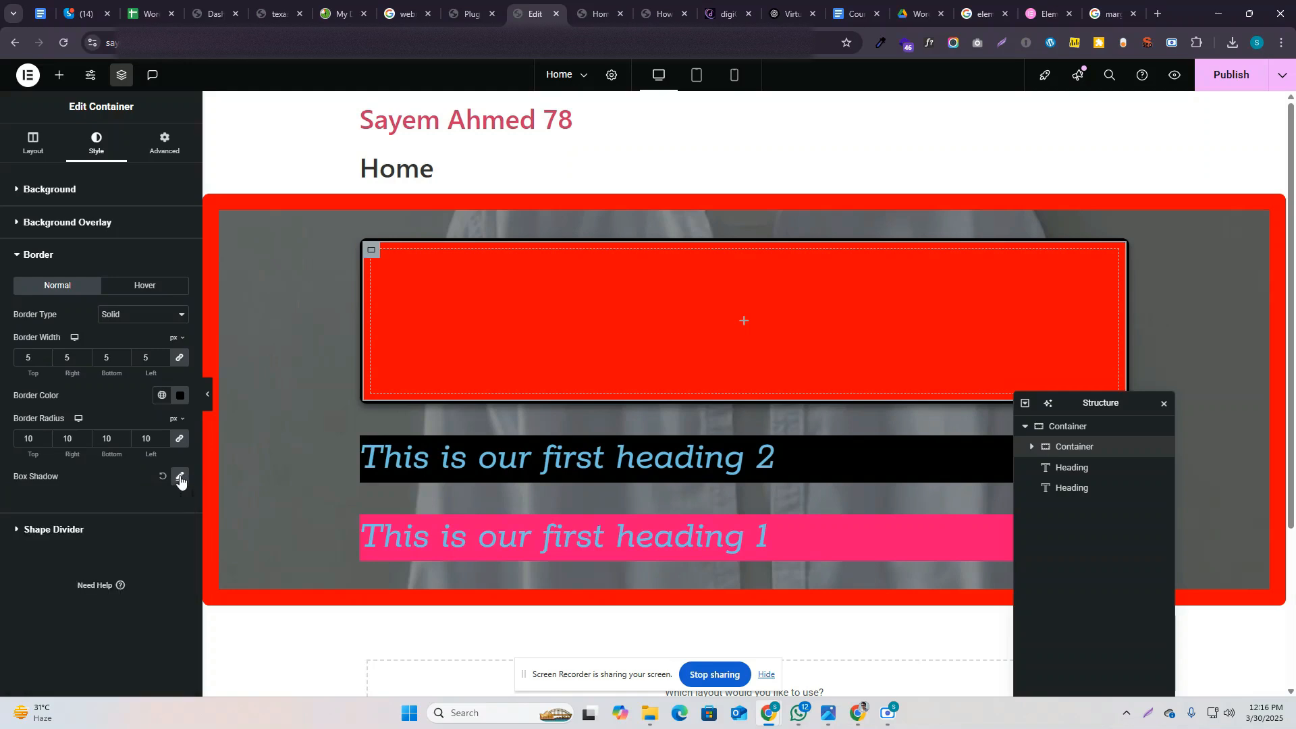
Step: Set the red container's box shadow color to rgba(0, 0, 0, 0.15) and check it on the full-width page
left_click(179, 478)
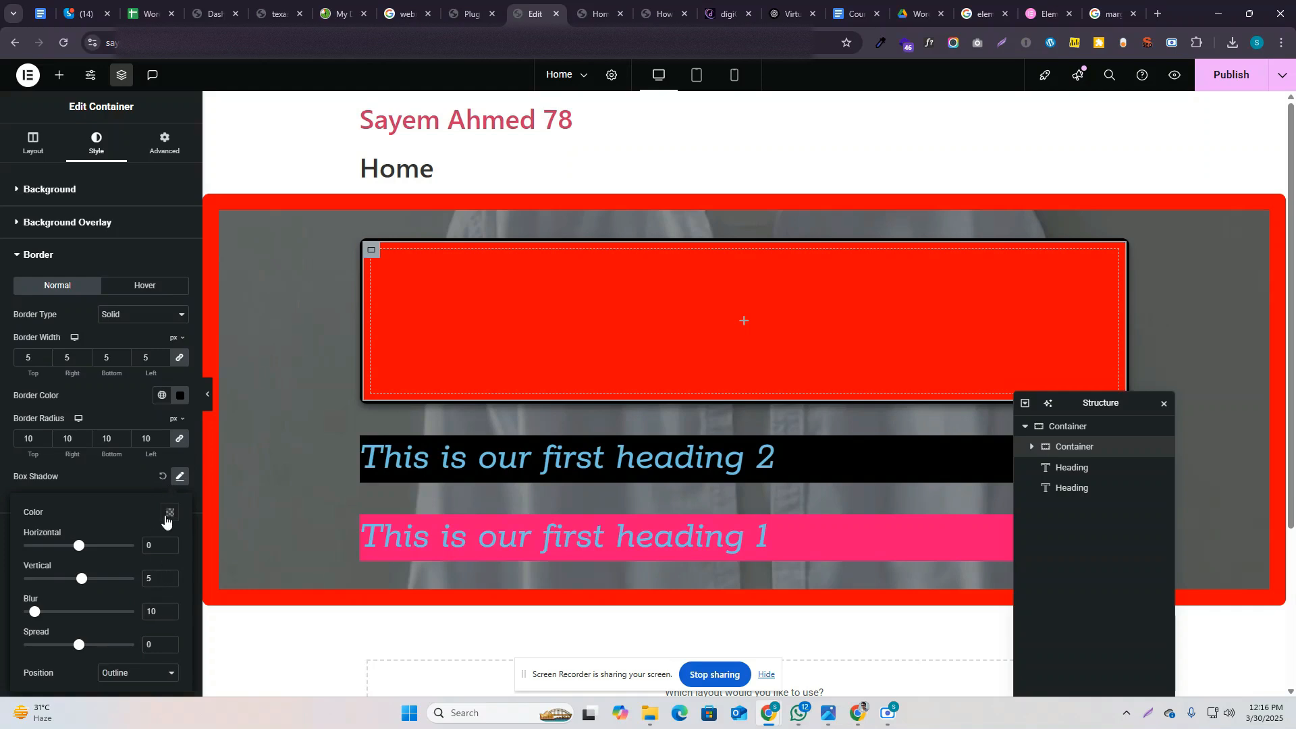
left_click(168, 512)
left_click(146, 480)
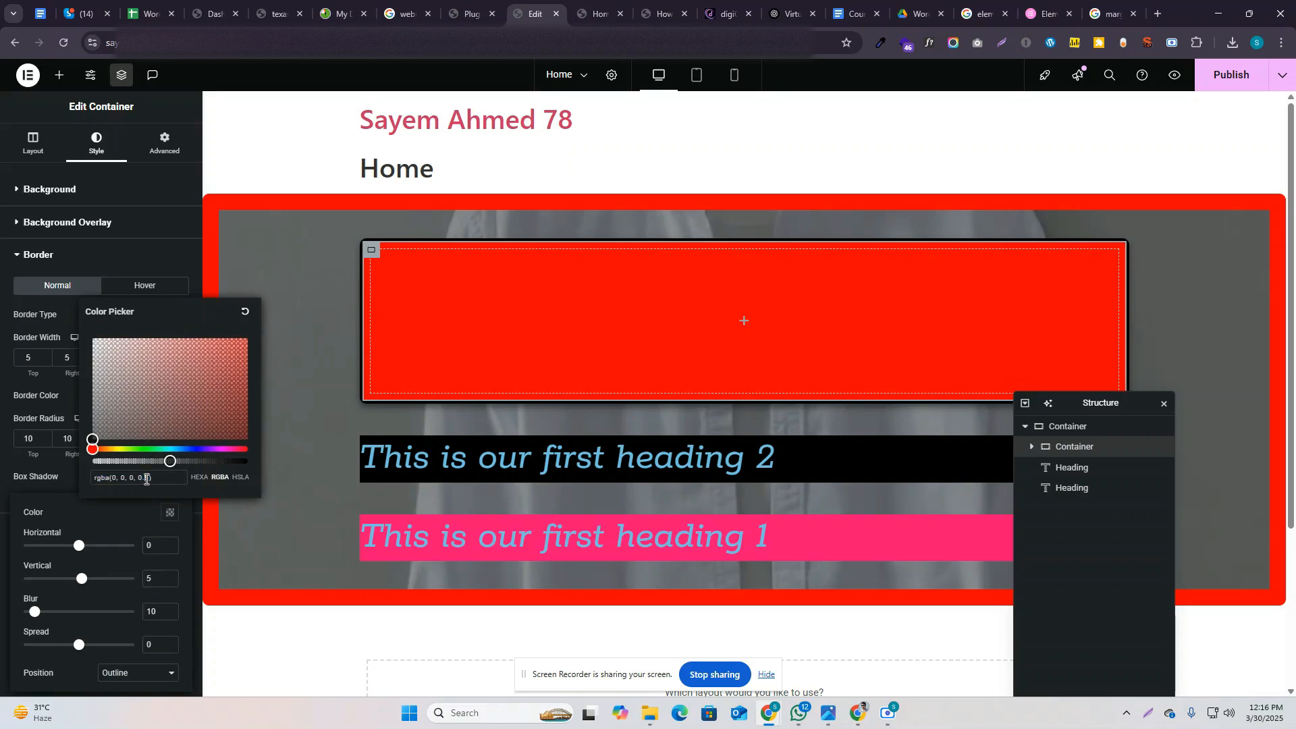
type("1")
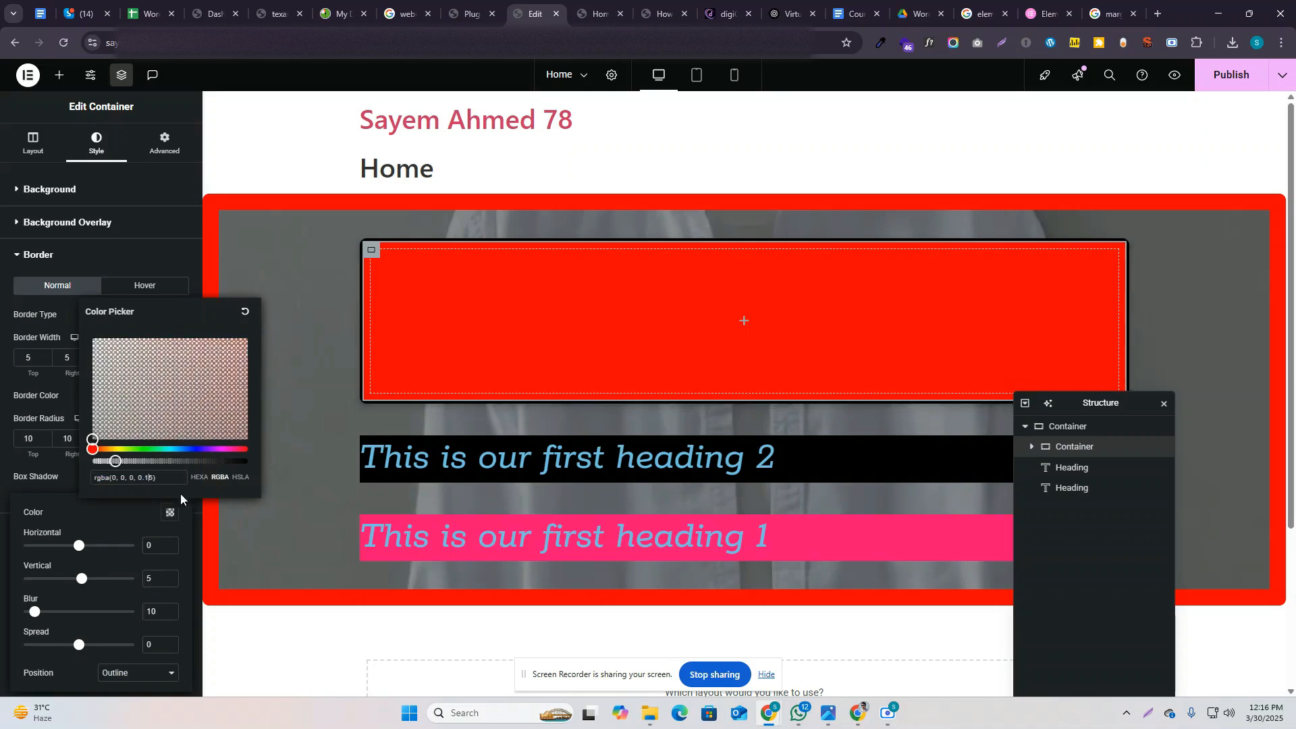
left_click(114, 518)
left_click(205, 400)
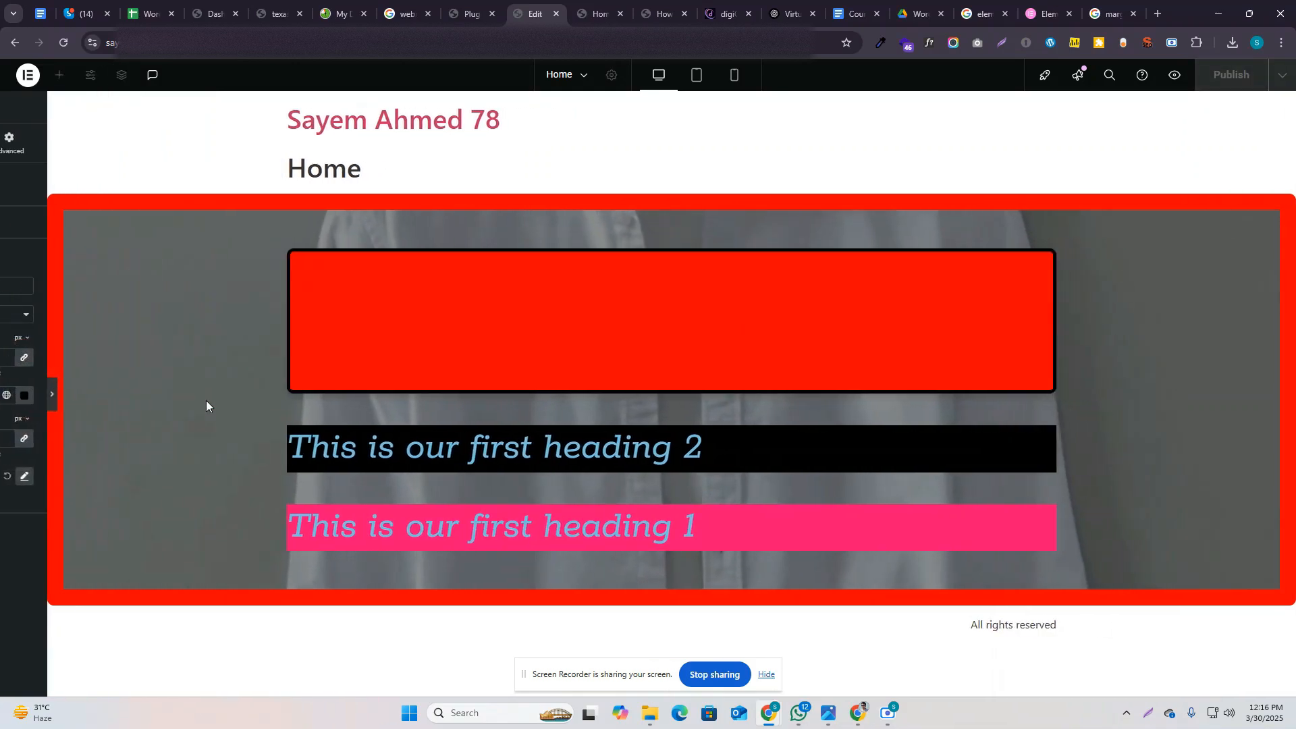
left_click(5, 393)
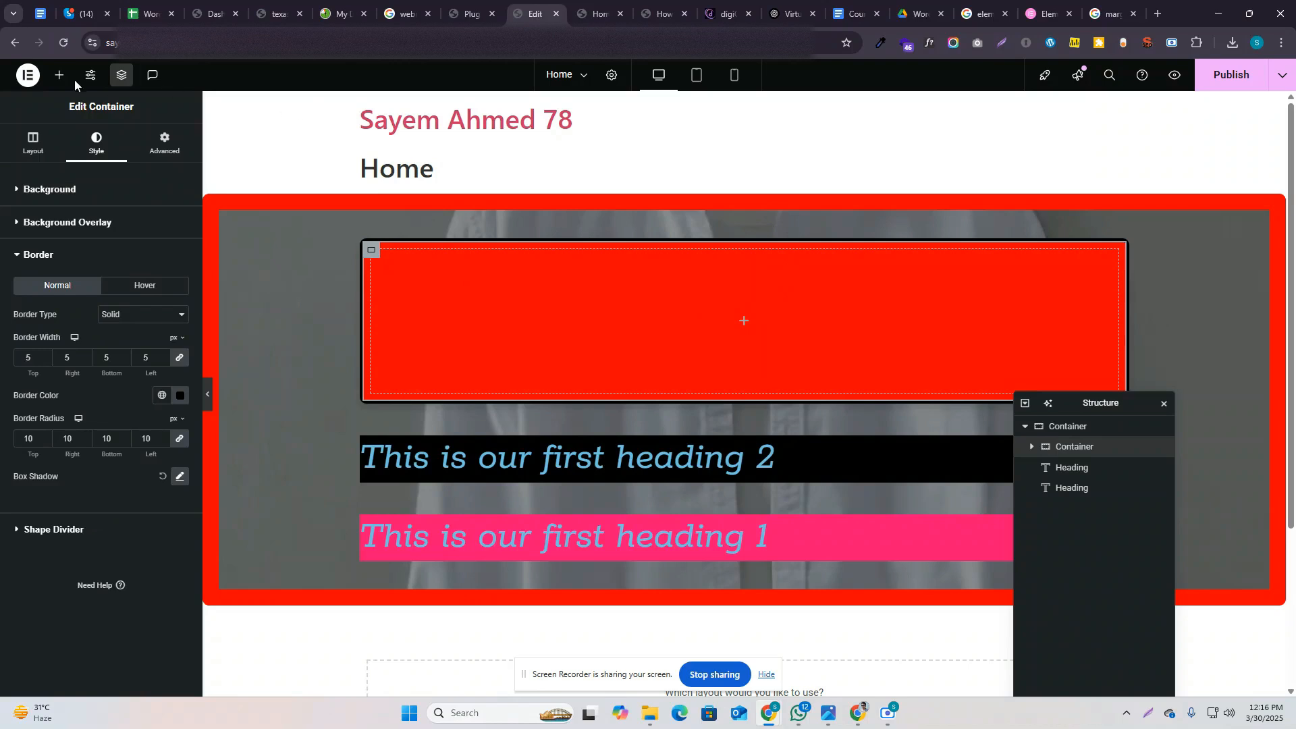
Step: Add a new container inside the red container and set its minimum height to 50 px
left_click(57, 77)
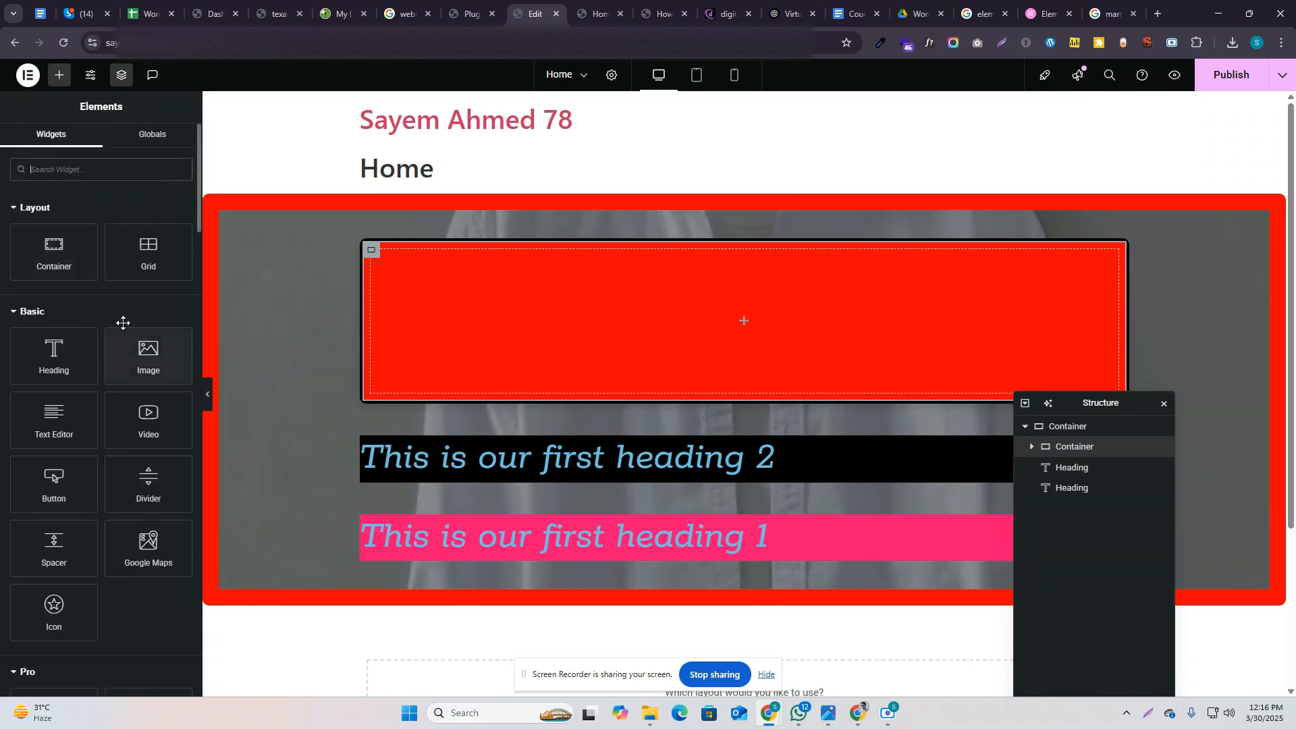
left_click_drag(46, 247, 645, 330)
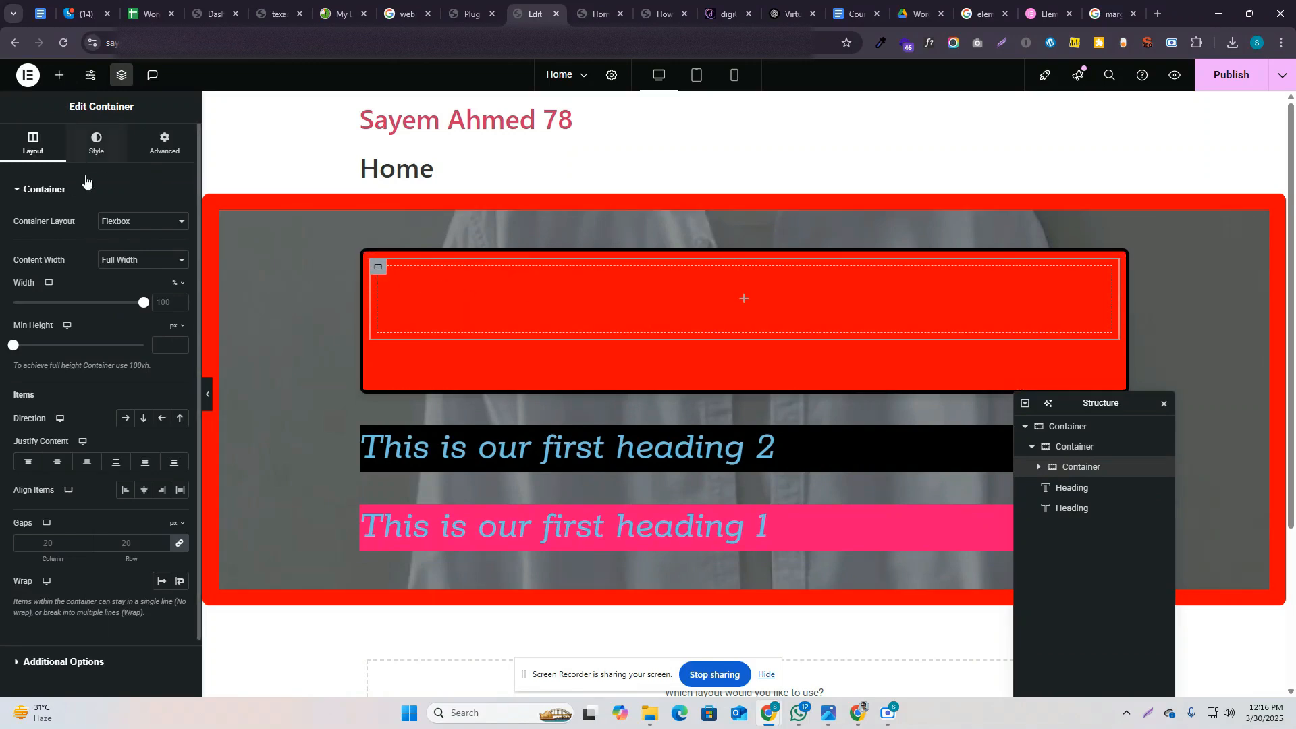
left_click(167, 343)
type("50")
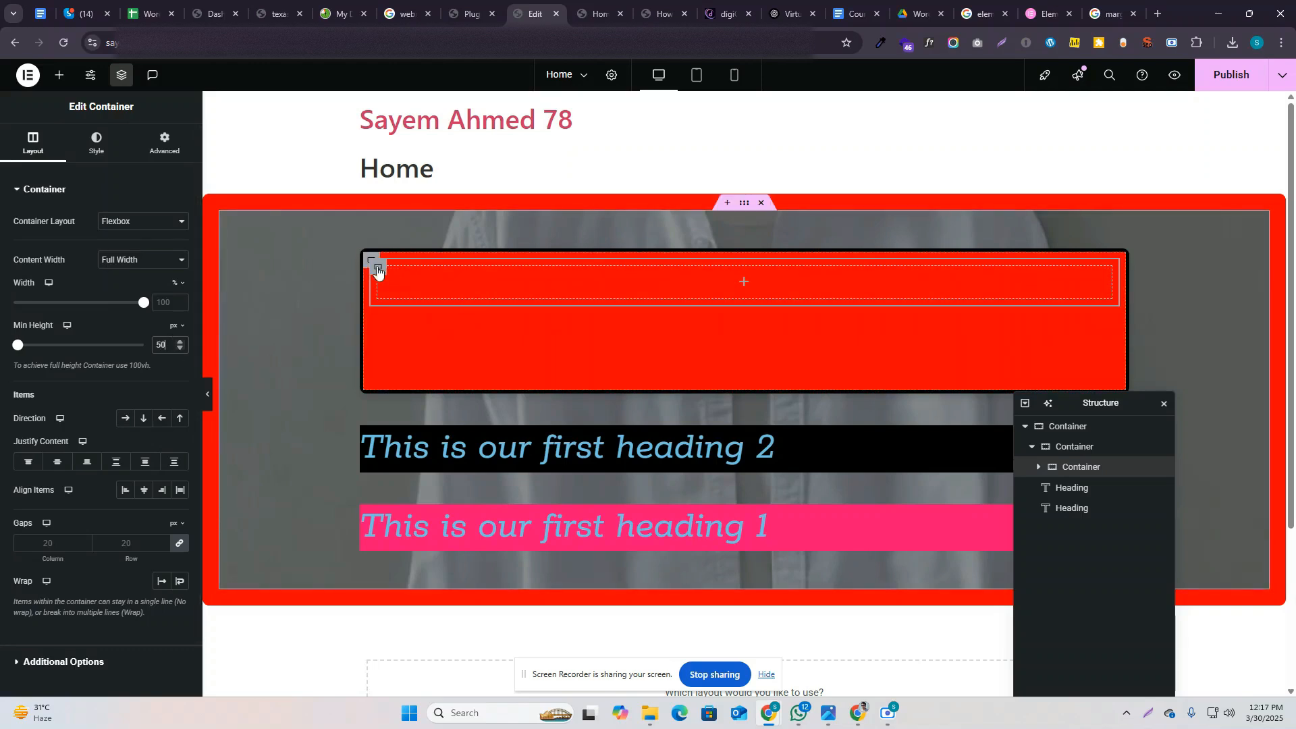
Step: Examine the container nesting in the page structure by selecting the outer, red and innermost containers in turn
left_click(365, 260)
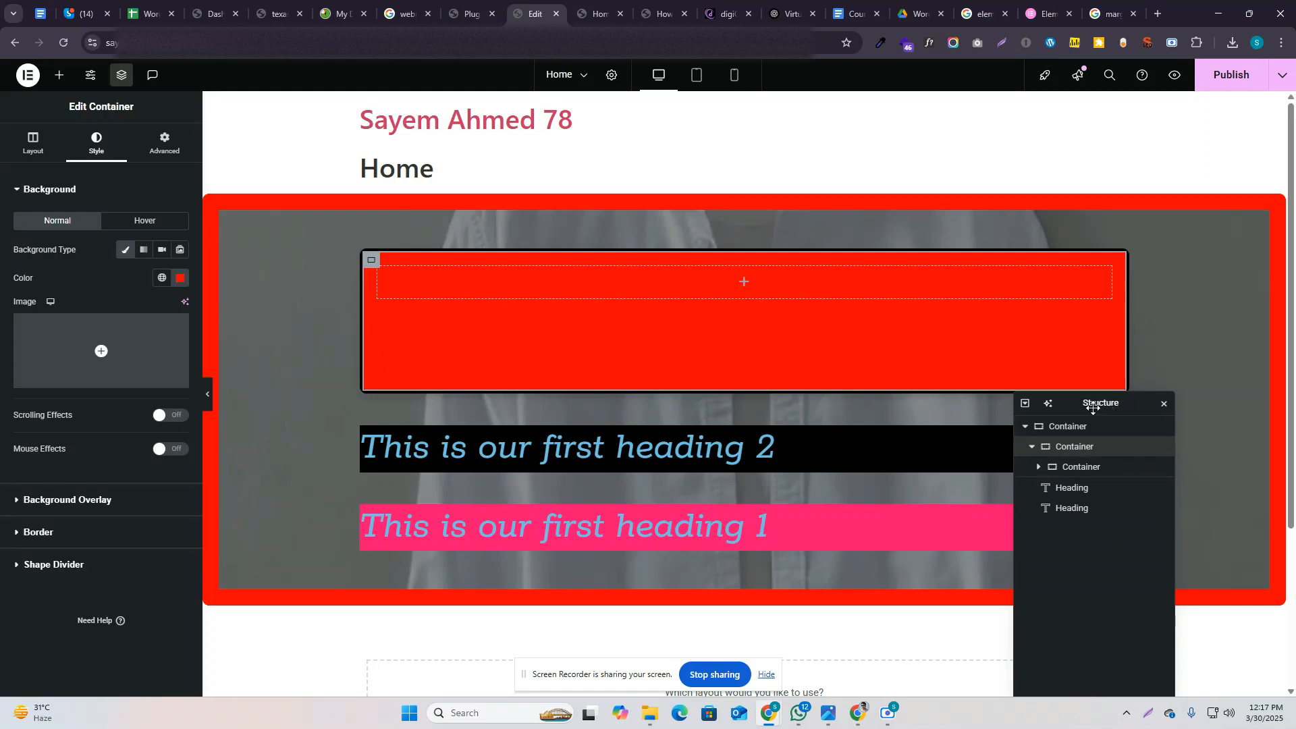
left_click(1163, 404)
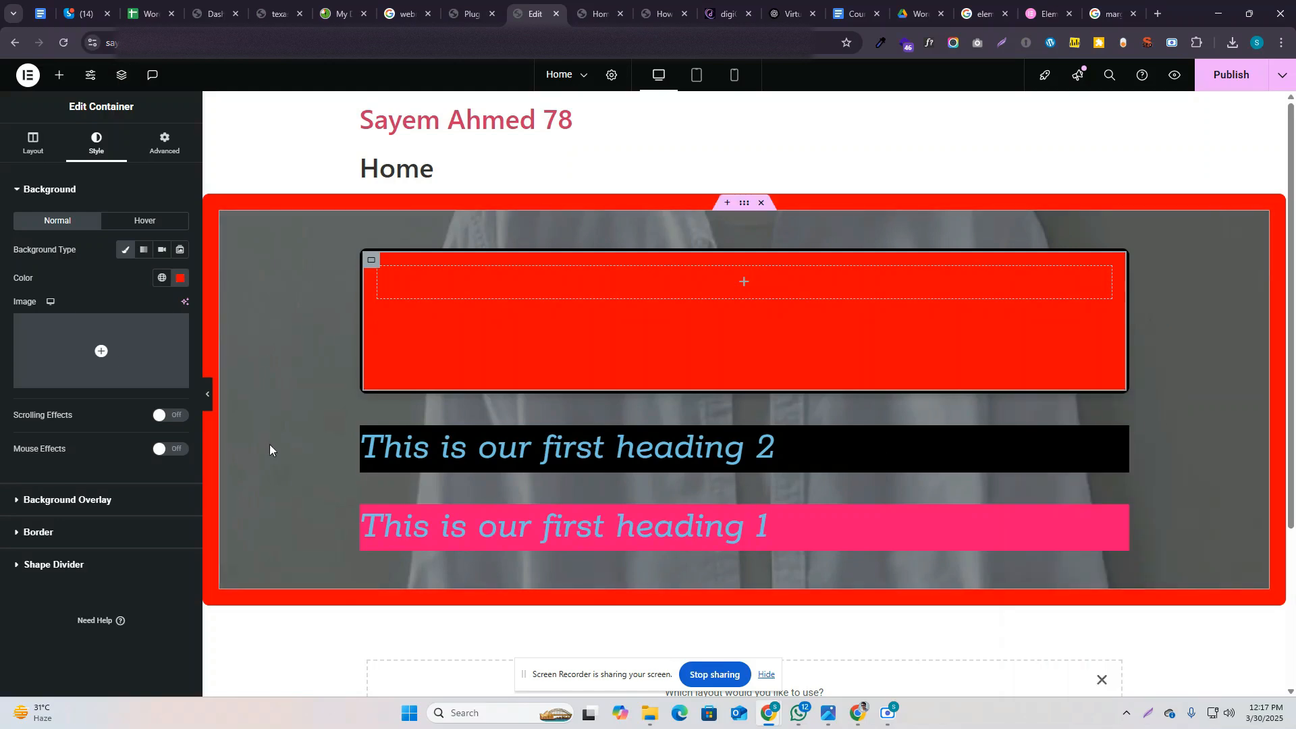
left_click(121, 81)
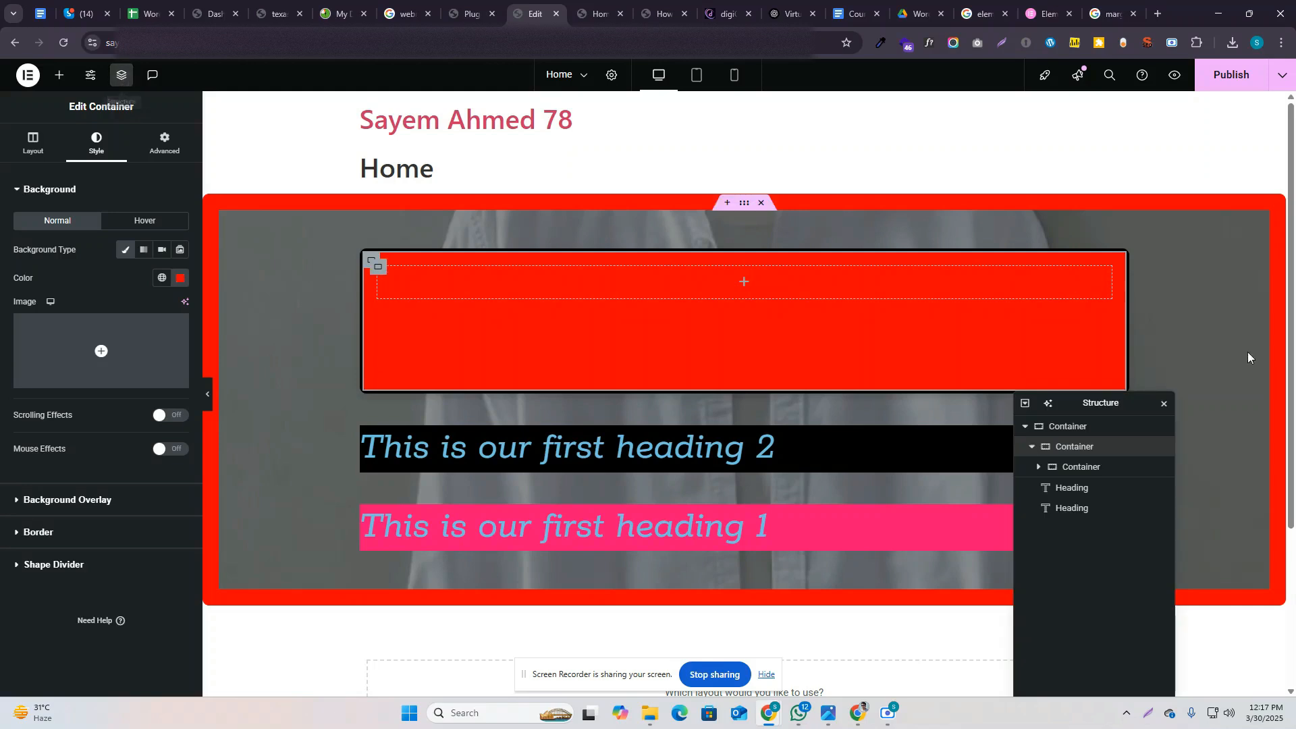
left_click_drag(1108, 406, 1187, 352)
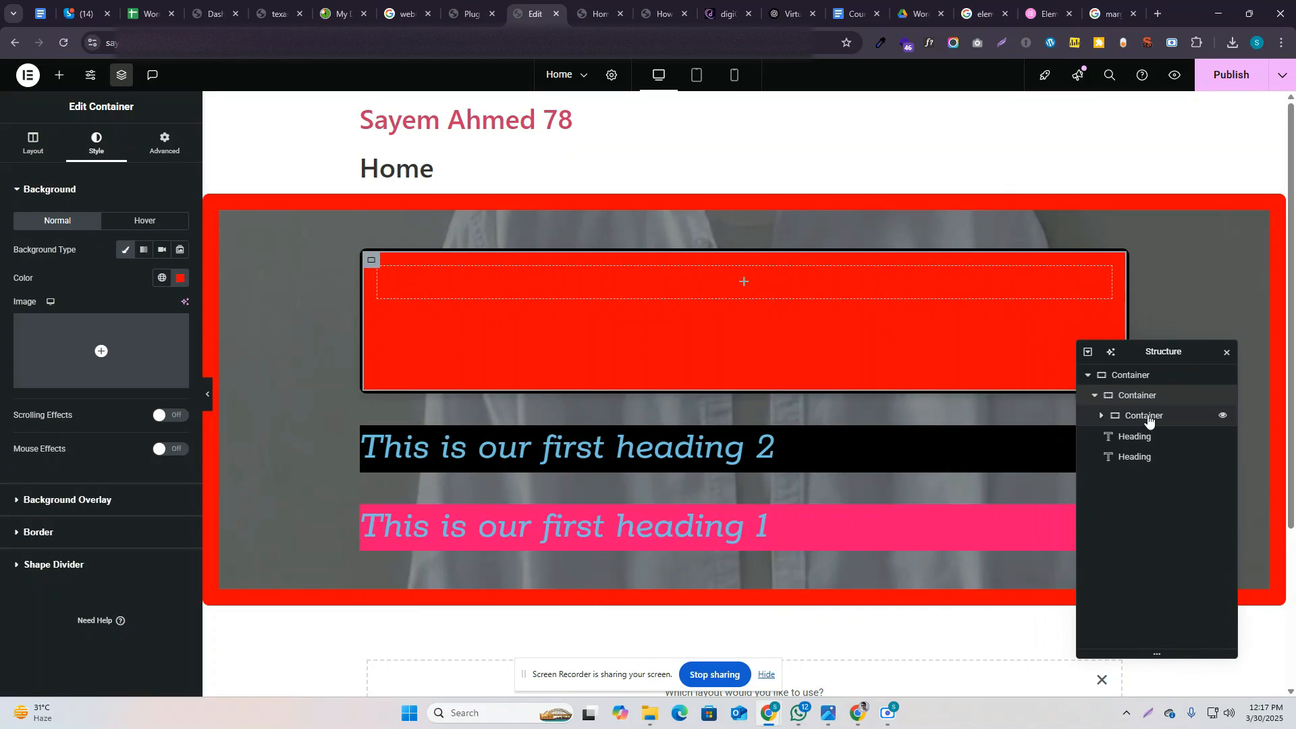
left_click(1144, 416)
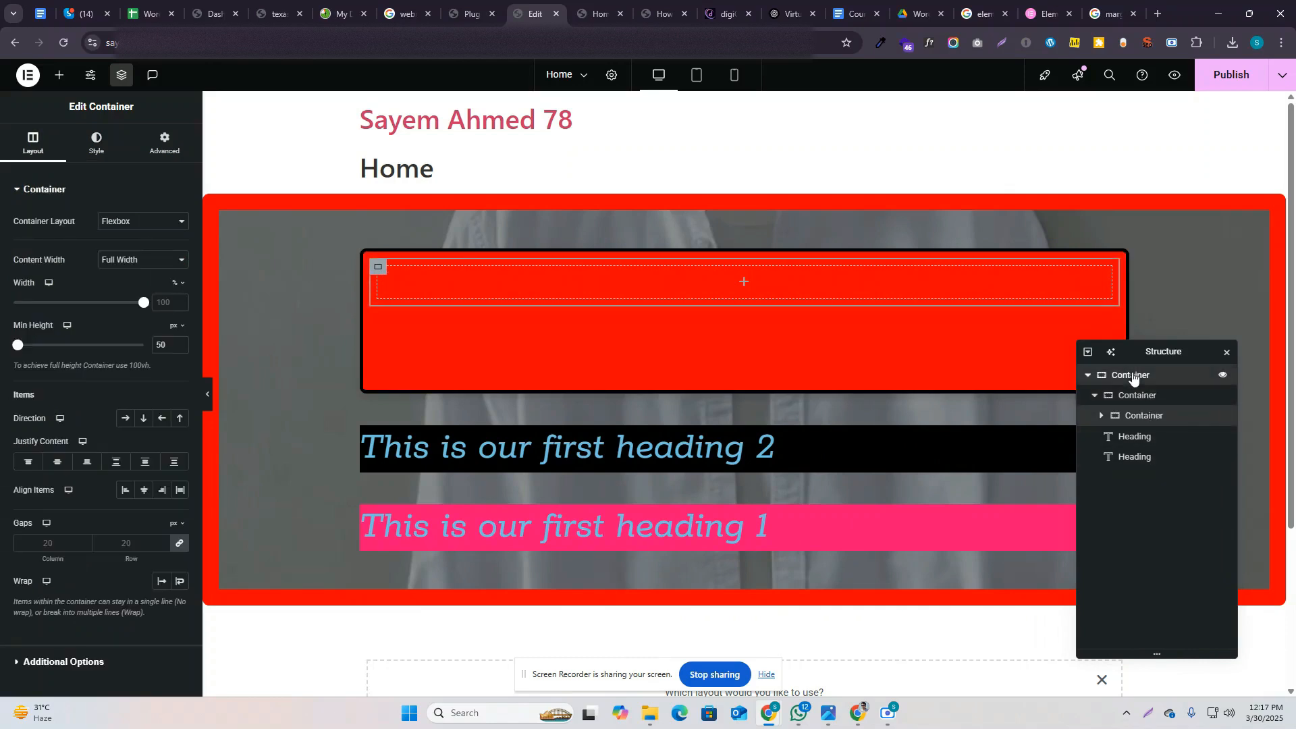
left_click(1133, 377)
left_click(1140, 402)
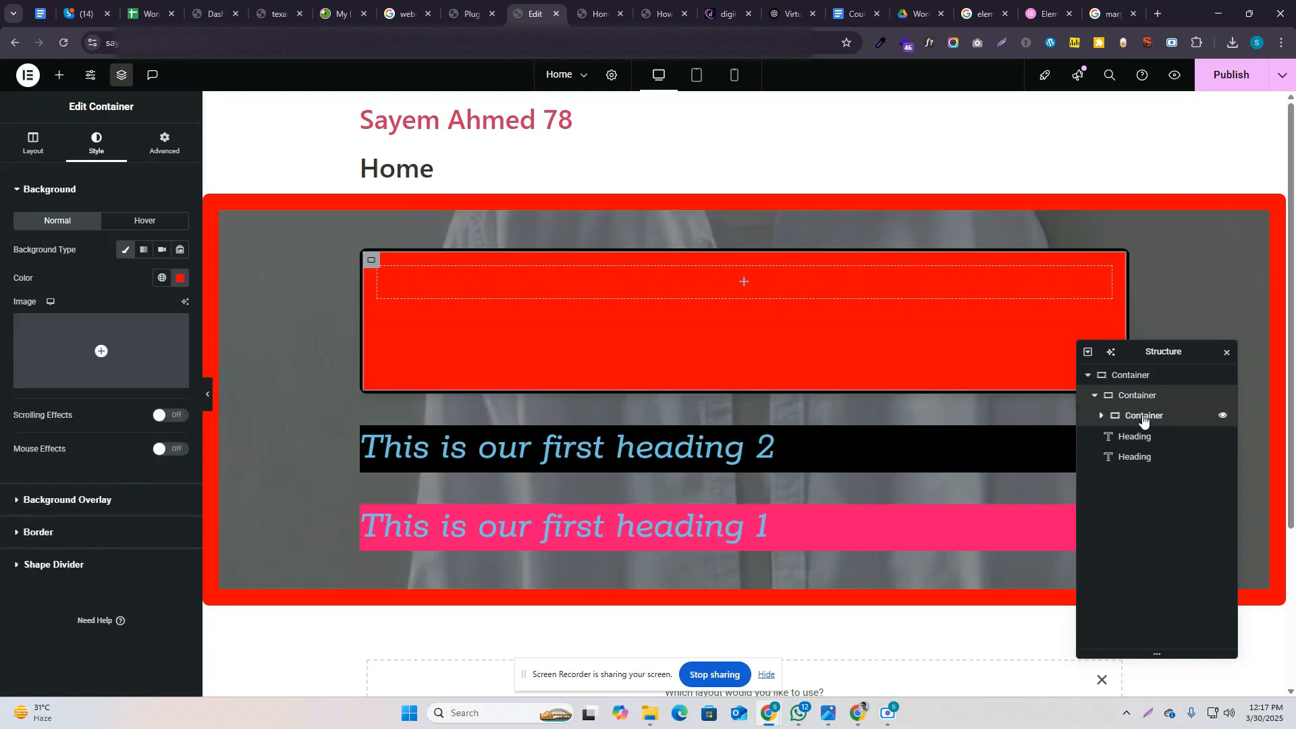
left_click(1144, 416)
Step: Set the red container's Justify Content to Center so the nested container sits vertically in the middle
left_click(1151, 400)
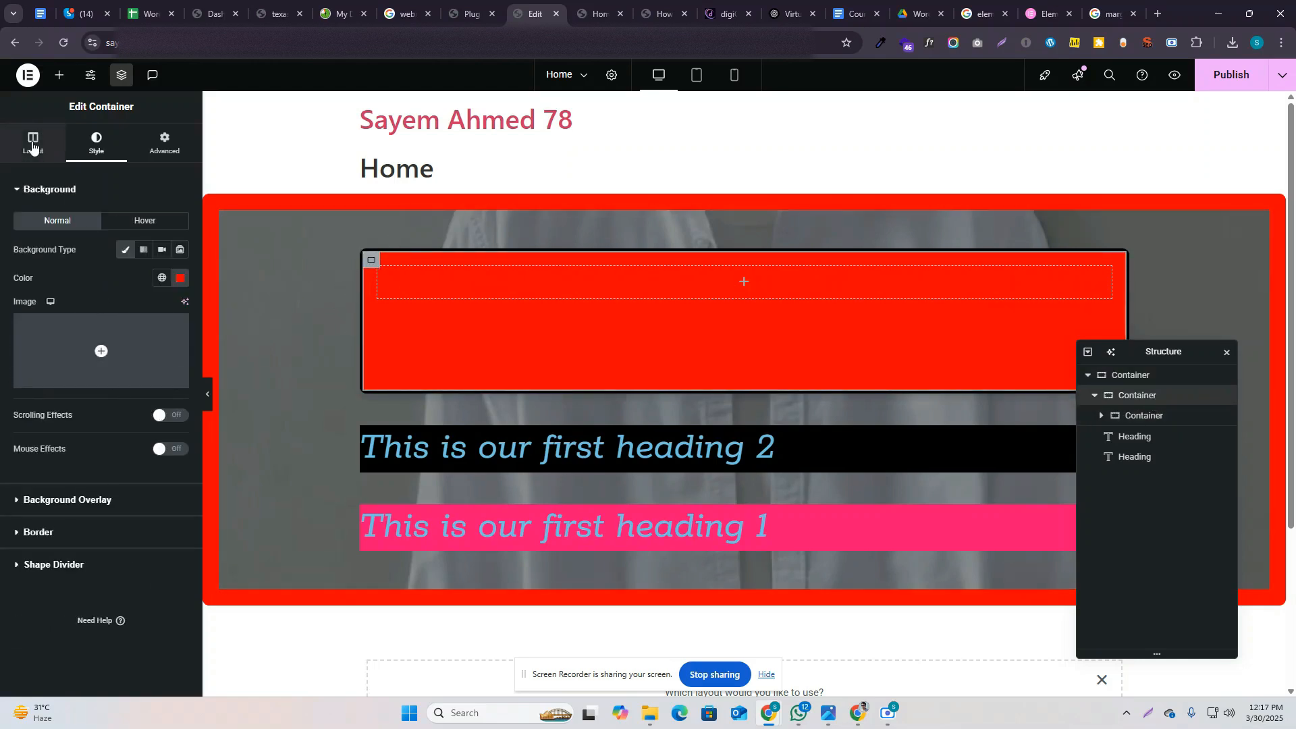
left_click(33, 144)
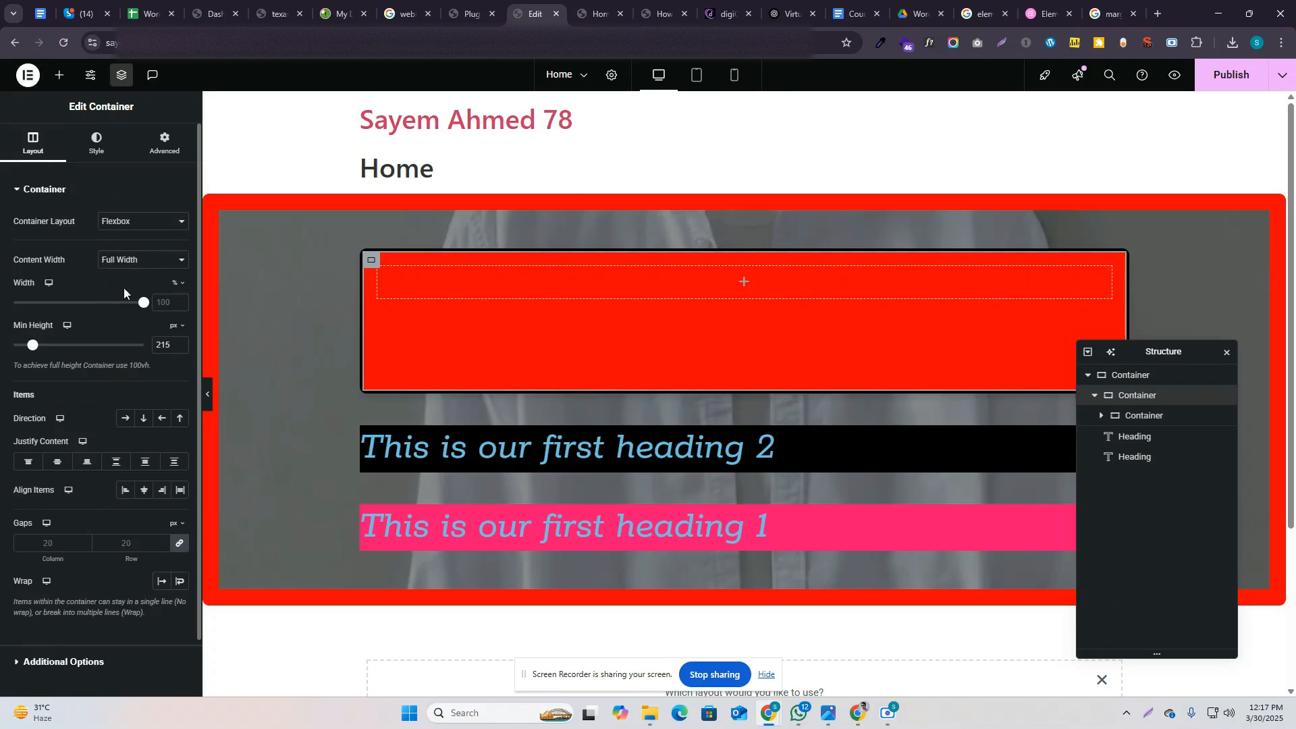
left_click(58, 465)
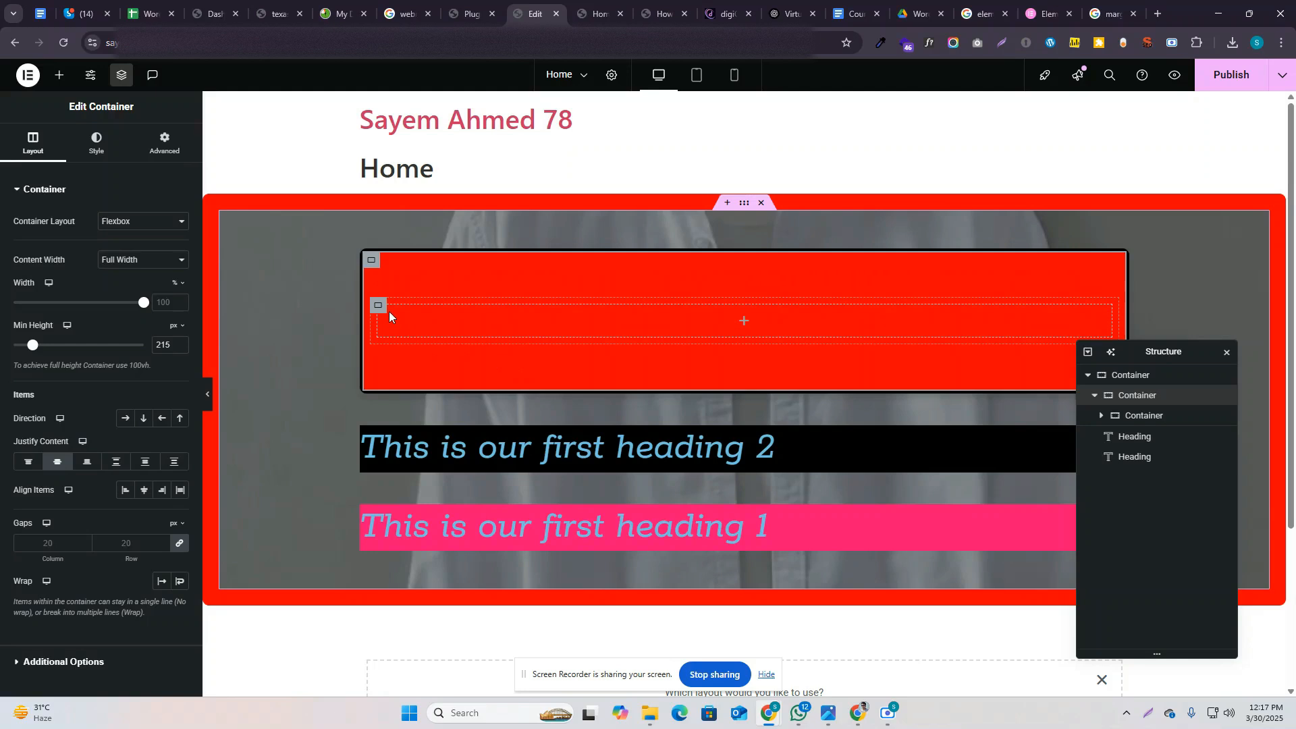
Step: Reduce the innermost container's width to 50%
left_click(379, 309)
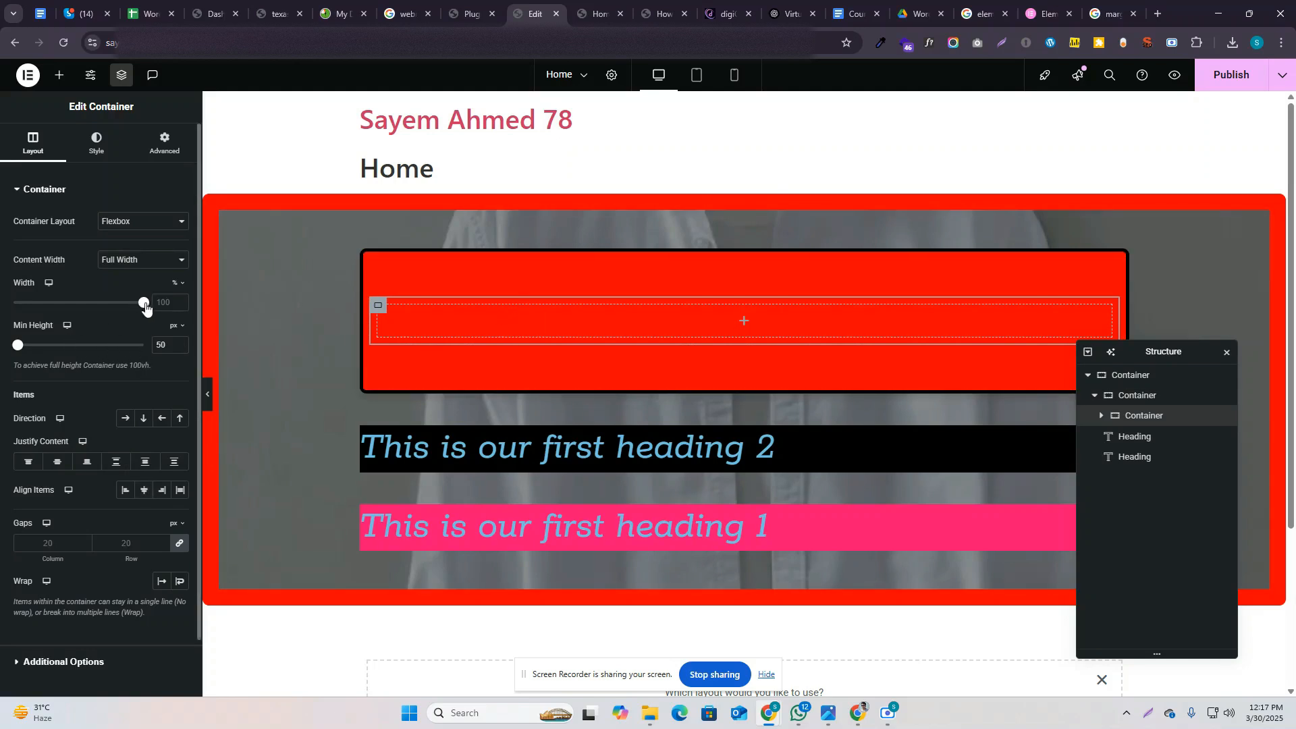
left_click_drag(145, 307, 70, 317)
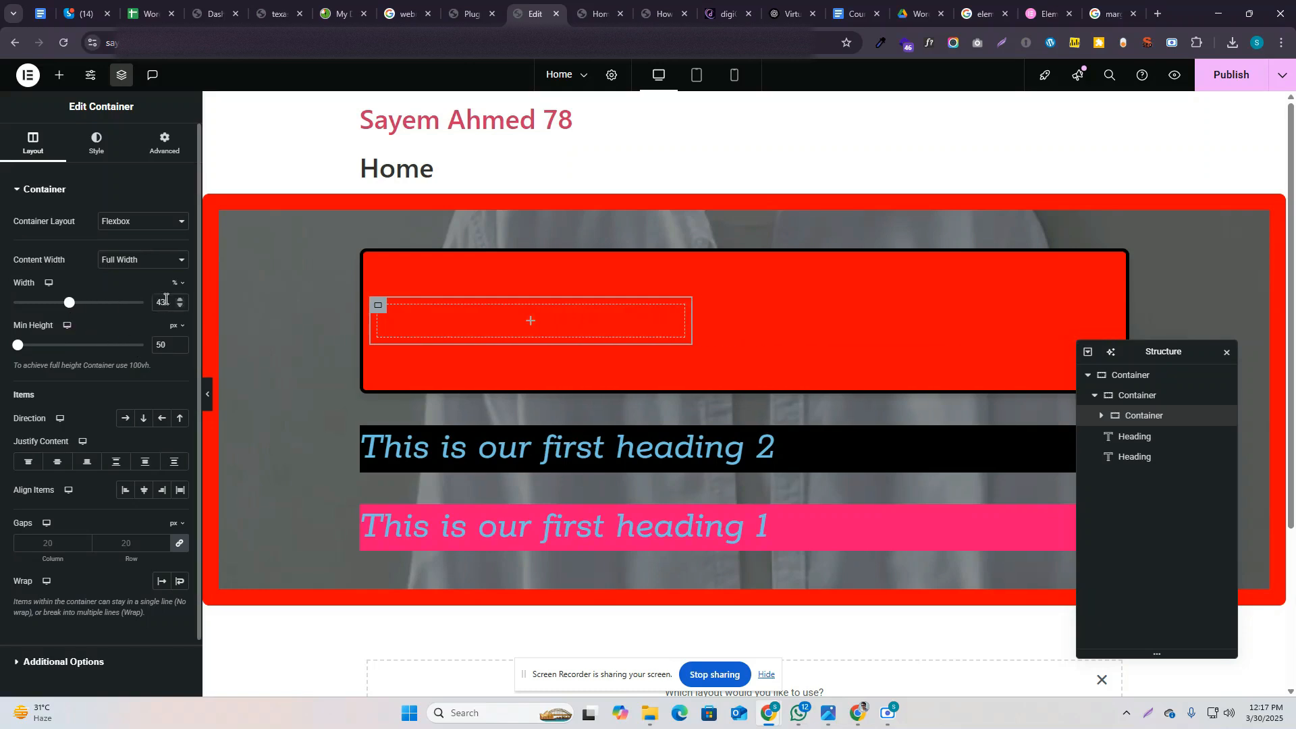
type("50")
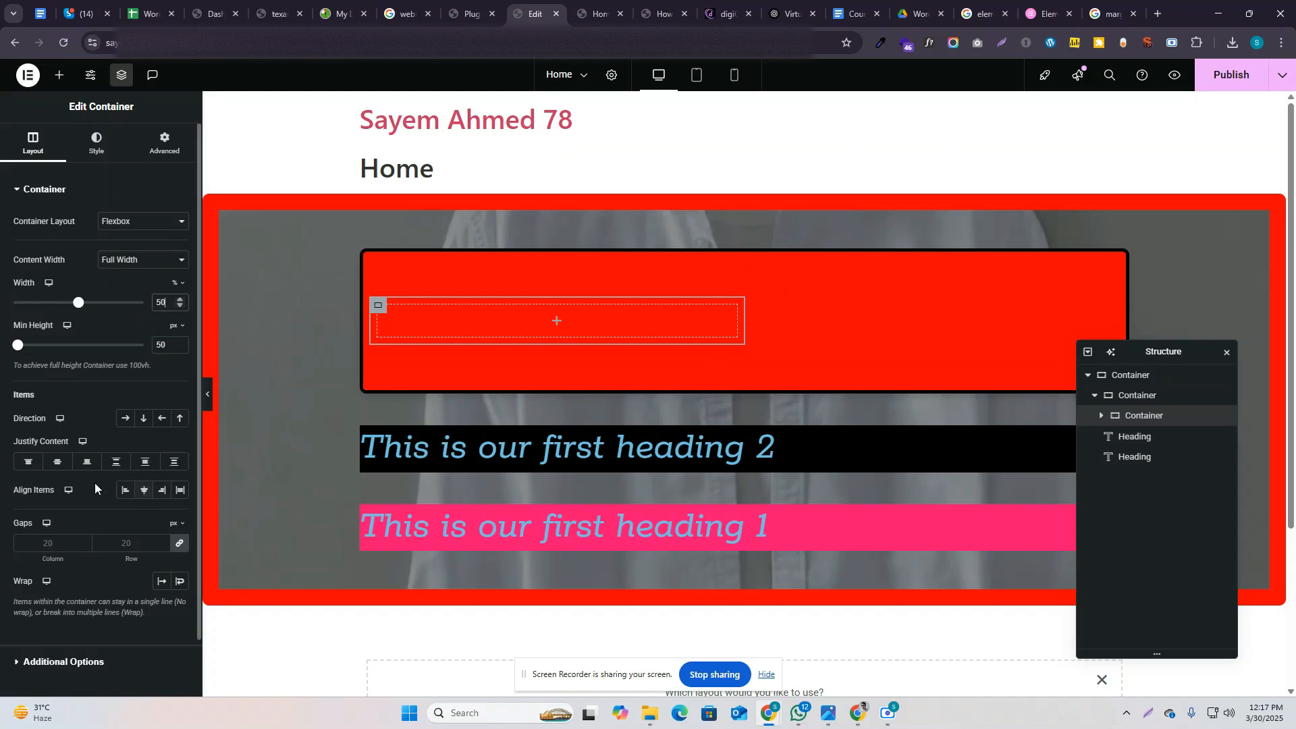
Step: Set Justify Content and Align Items to Center on the innermost container, and Align Items to Center on the red parent container
left_click(57, 462)
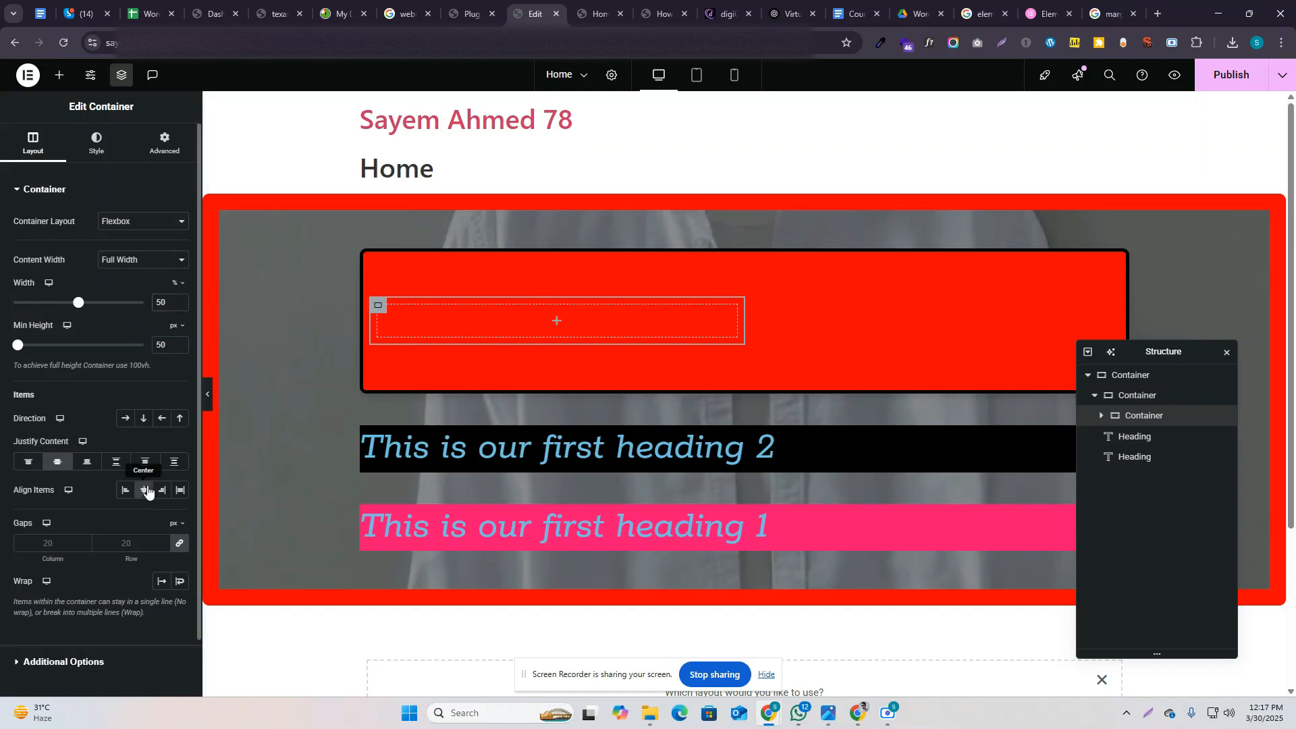
left_click(138, 495)
left_click(1145, 398)
left_click(144, 493)
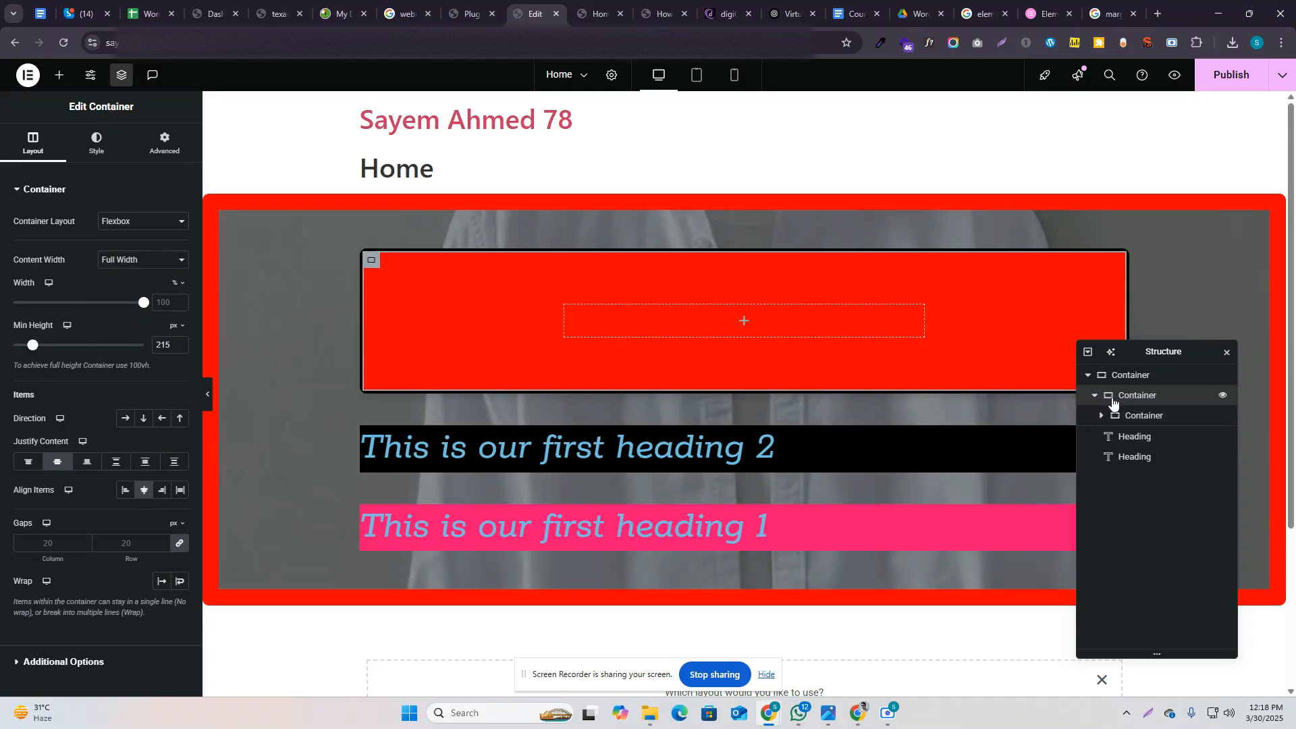
Step: Give the innermost container a classic background in solid white
left_click(1141, 418)
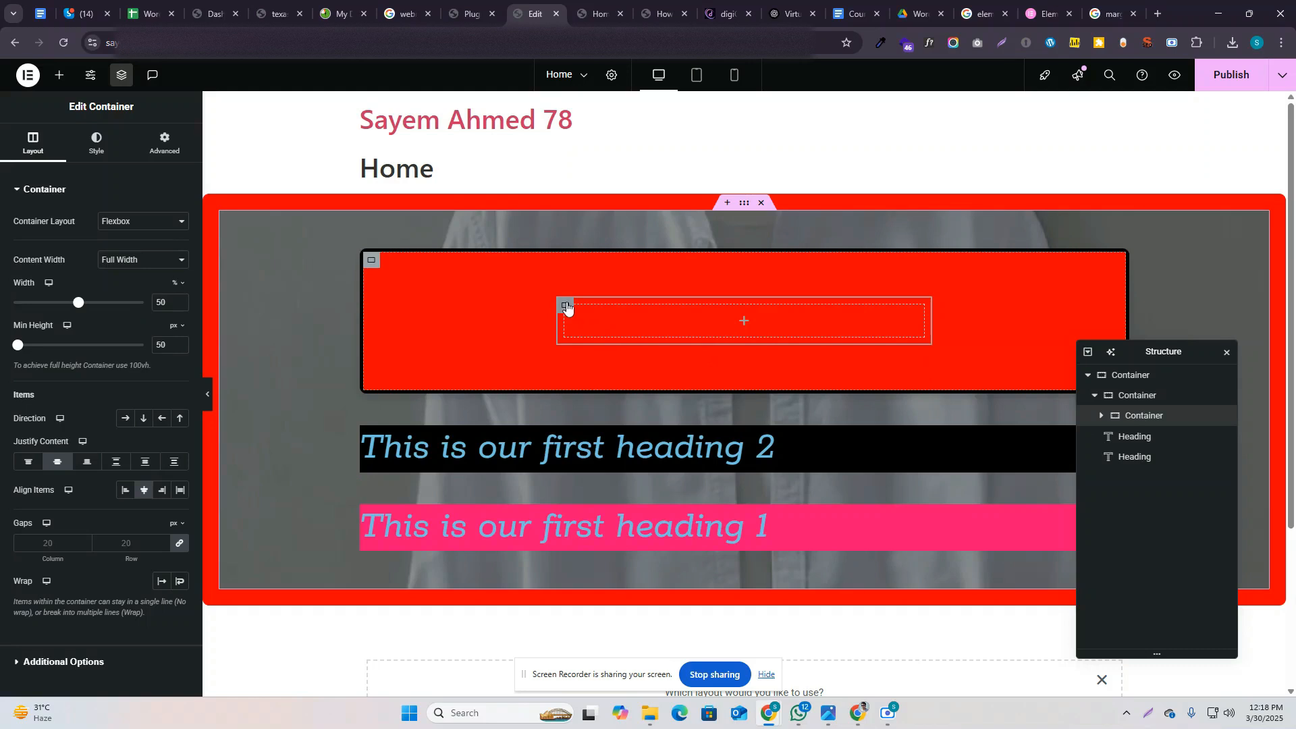
left_click(97, 144)
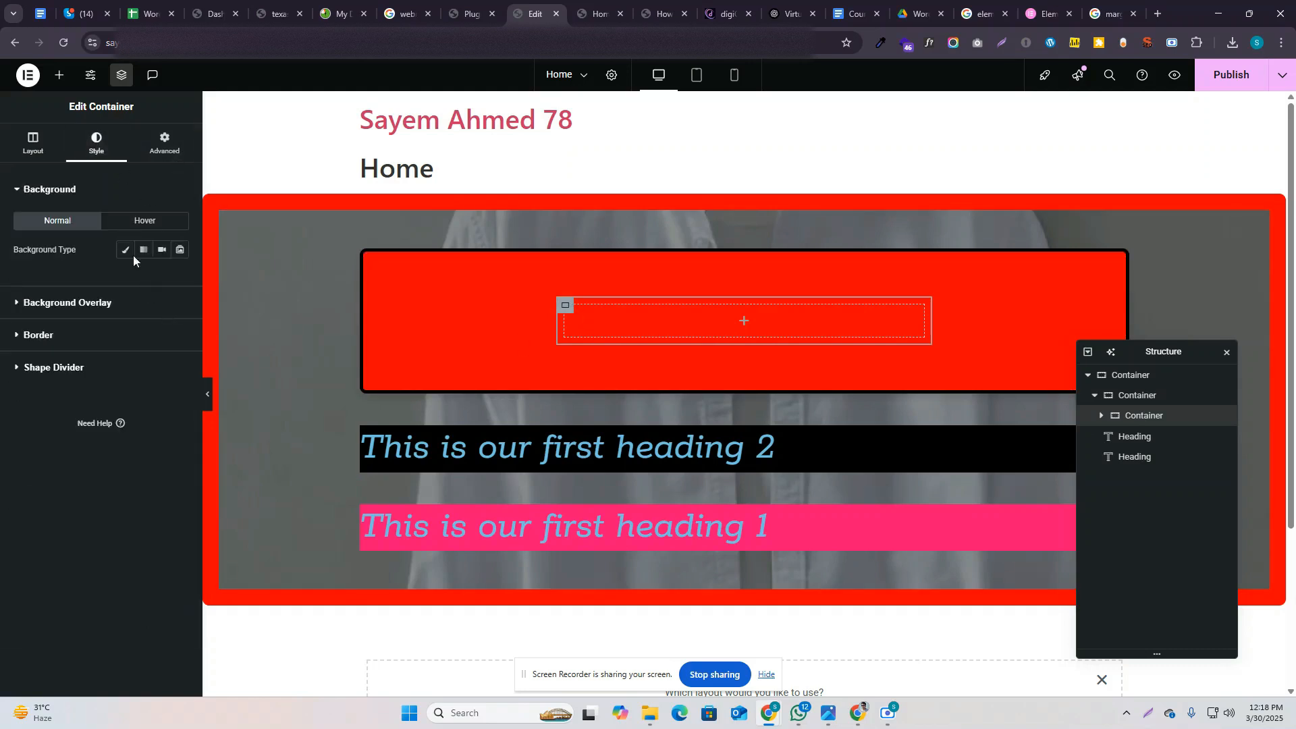
left_click(120, 251)
left_click(162, 278)
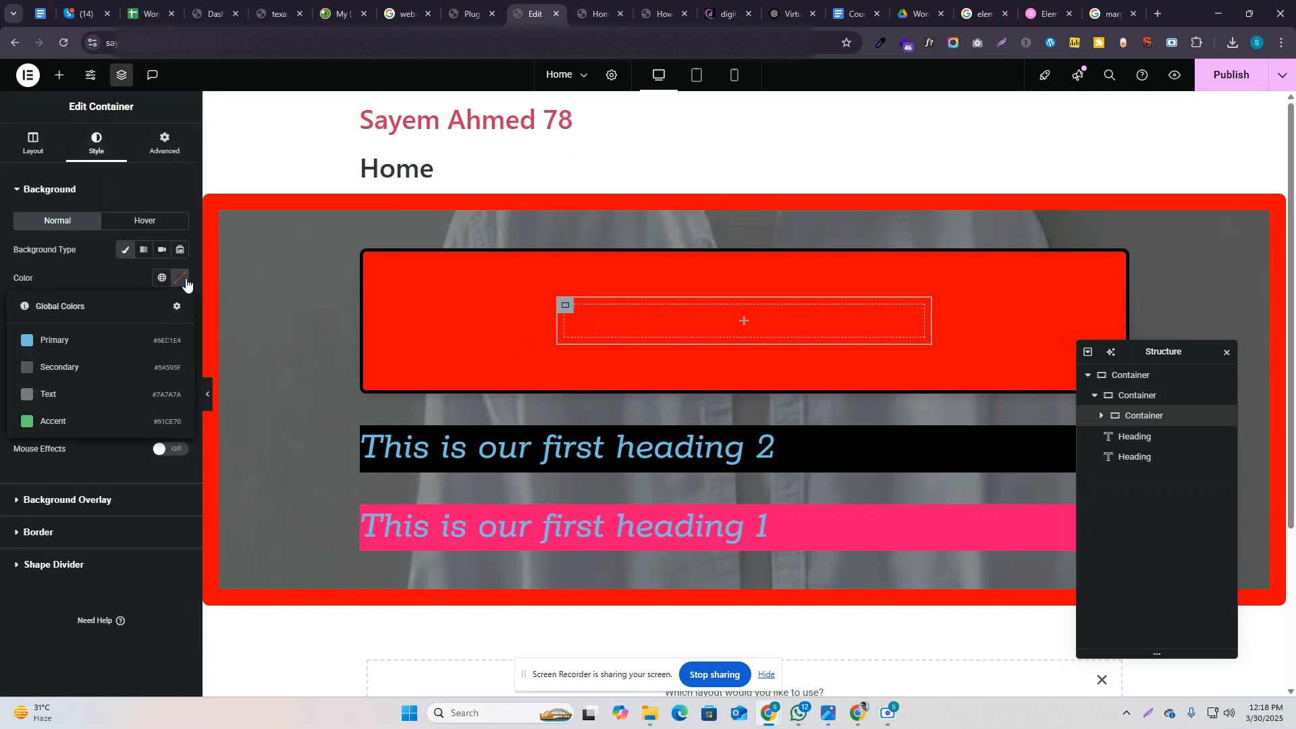
left_click(181, 278)
left_click_drag(126, 353, 81, 330)
left_click(70, 290)
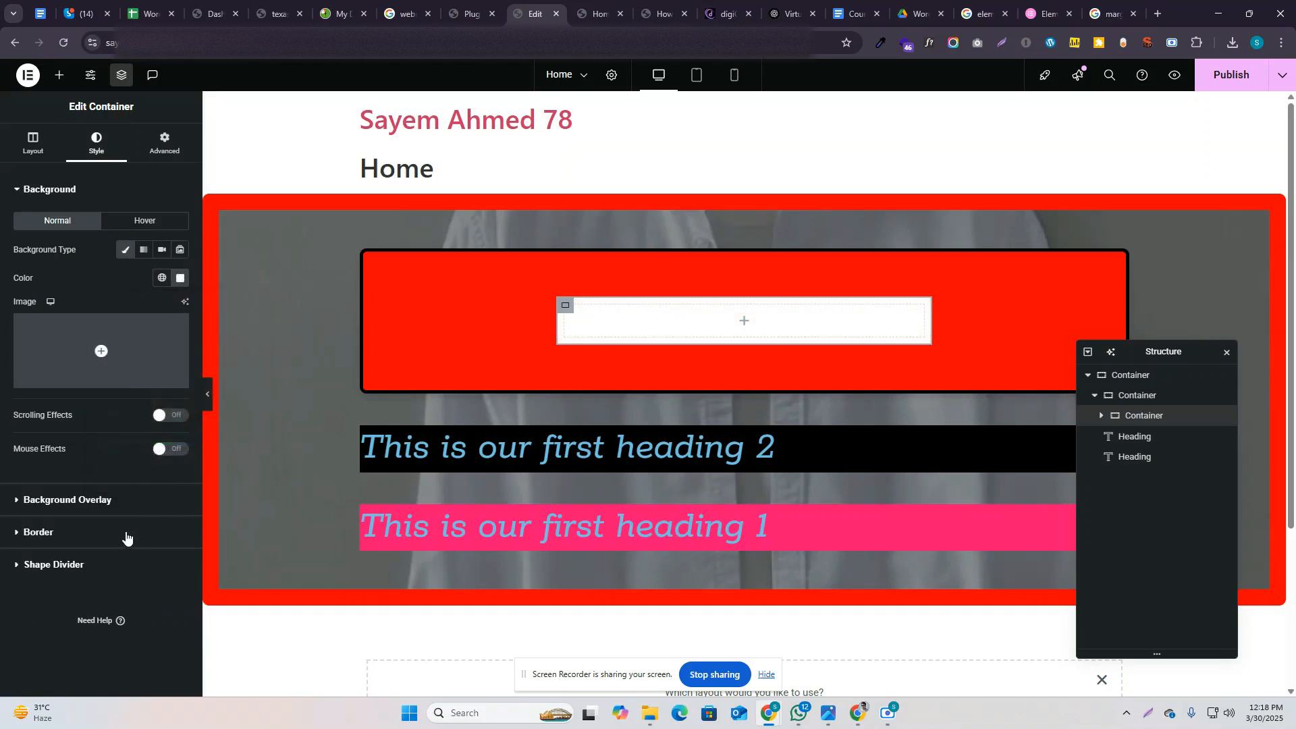
Step: Add a box shadow with a vertical offset of 5 to the white container and check it on the full-width page
left_click(124, 533)
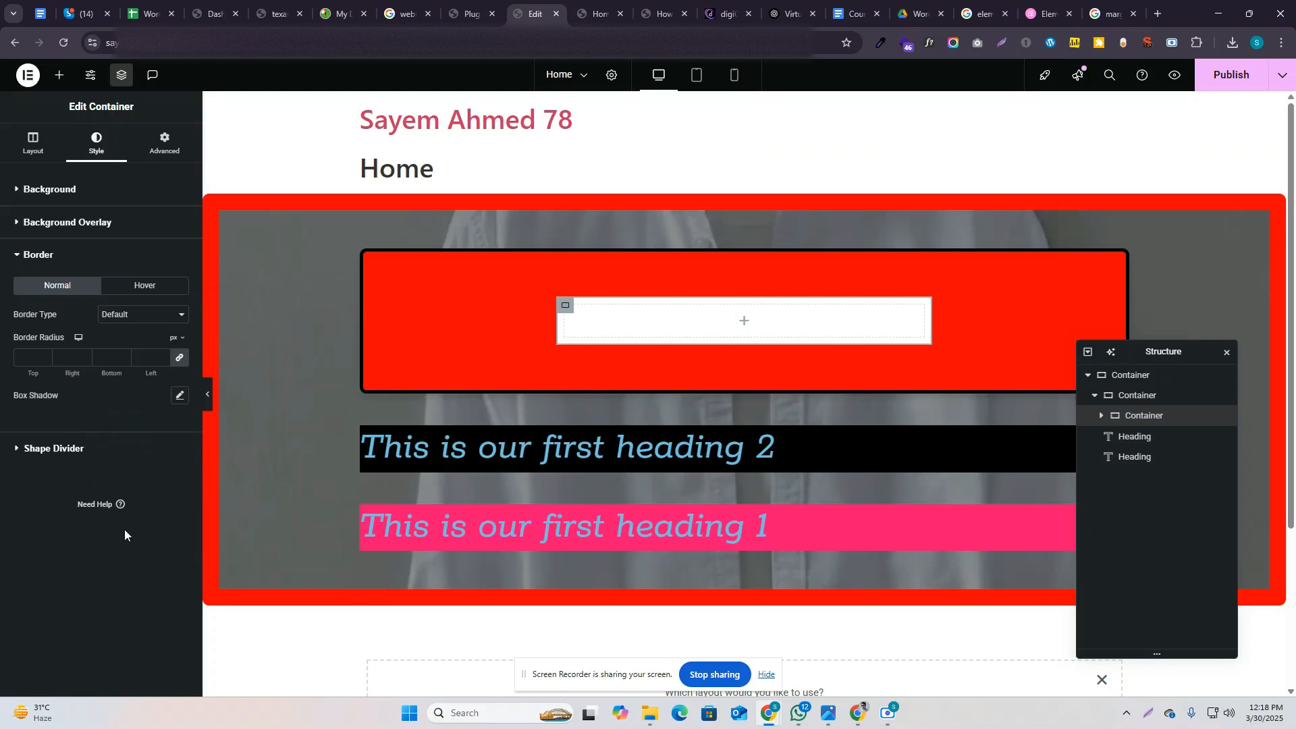
left_click(180, 395)
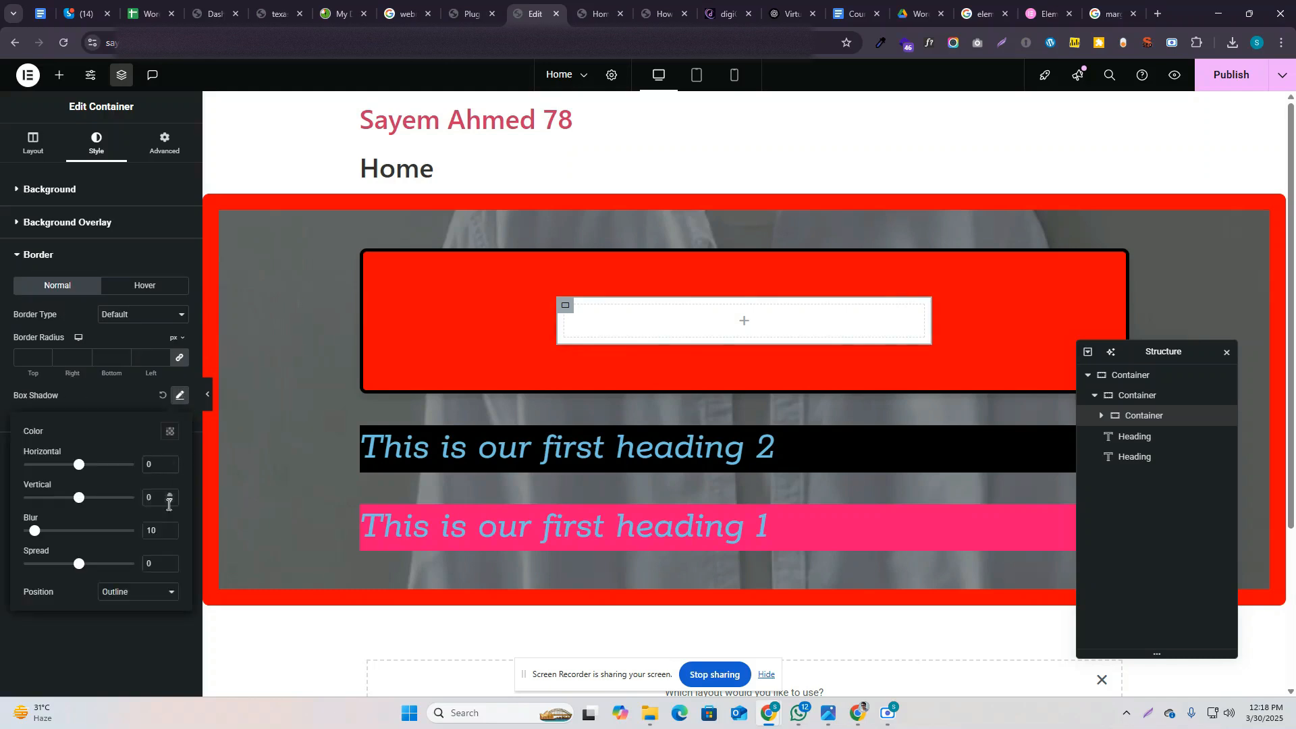
type("5")
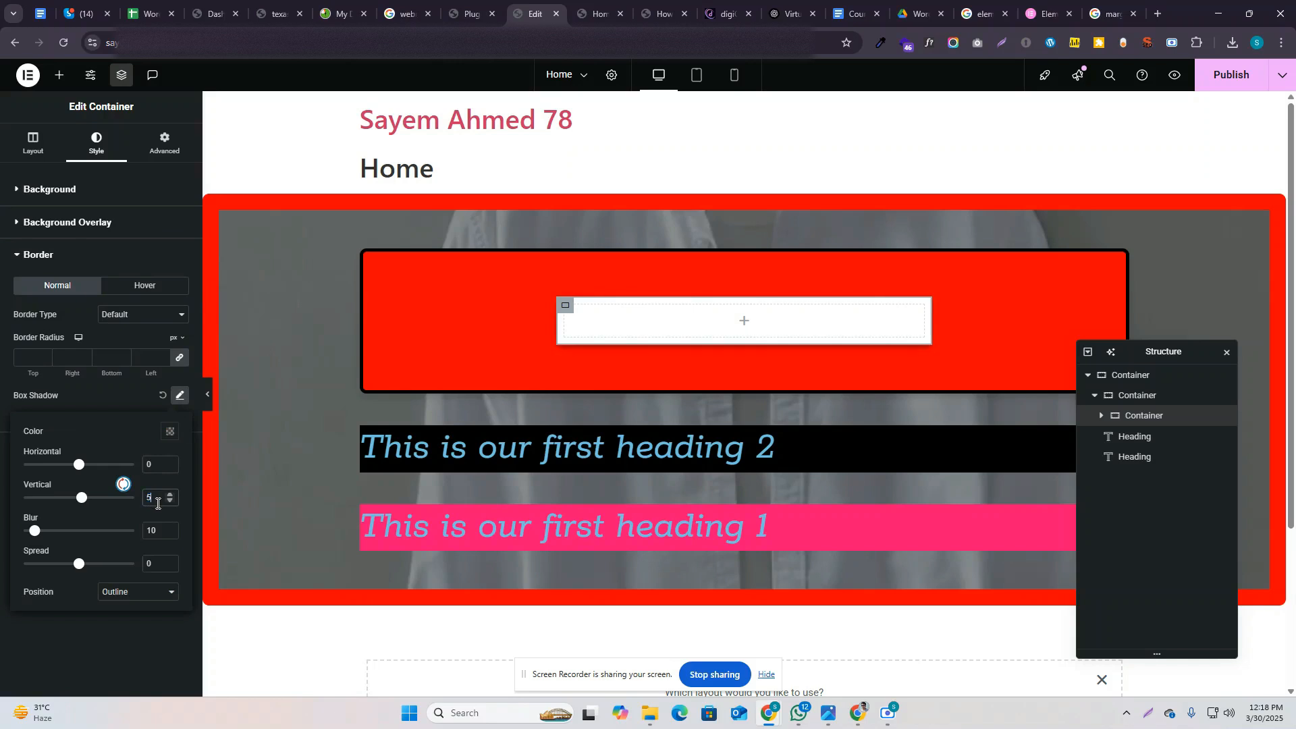
left_click(208, 395)
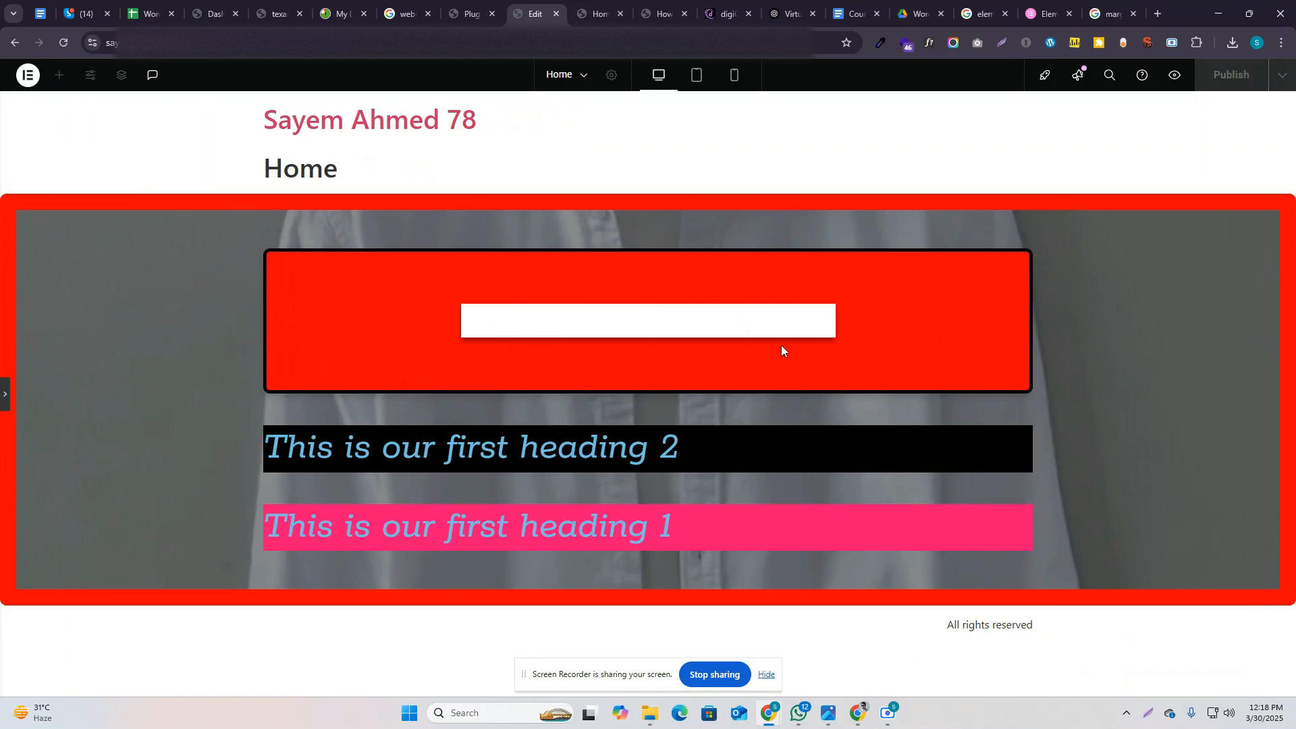
Step: Set the white container's box shadow colour to rgba(0, 0, 0, 0.15) and check it on the full-width page
left_click(4, 396)
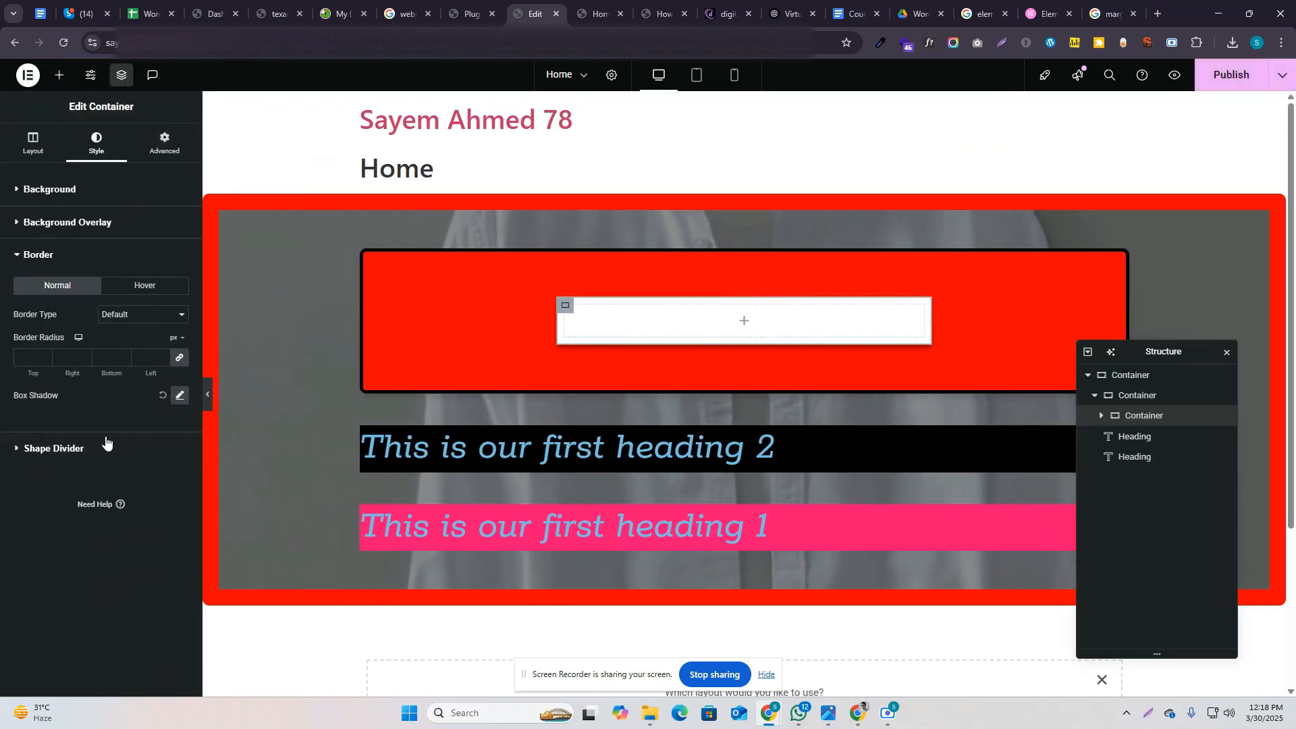
left_click(178, 397)
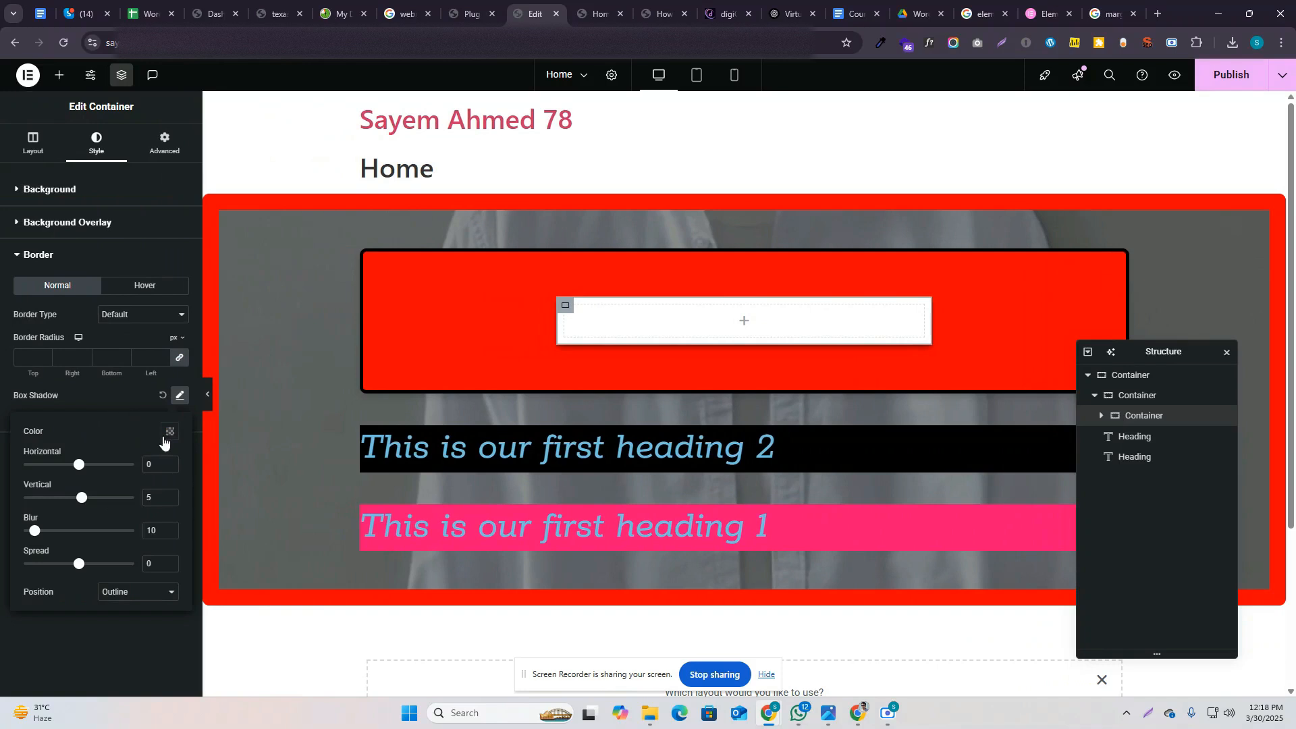
left_click(168, 435)
left_click(173, 440)
left_click(169, 435)
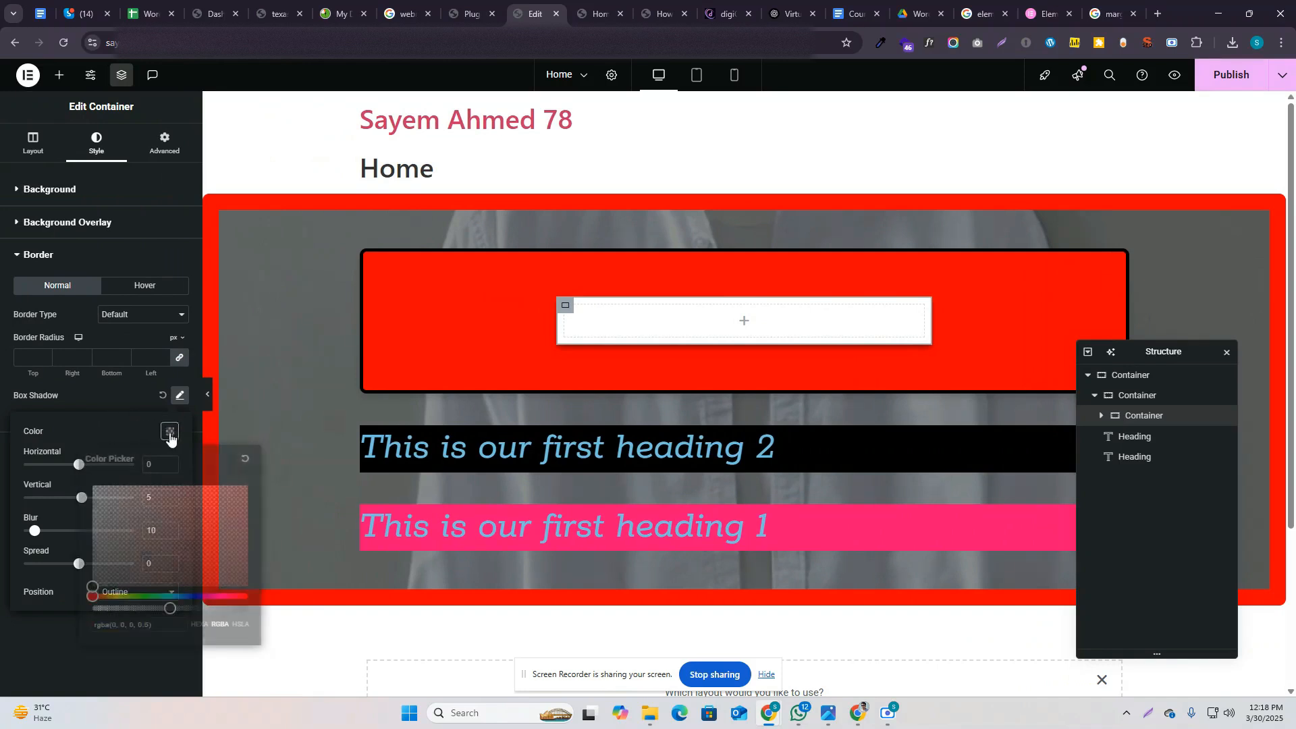
left_click(156, 627)
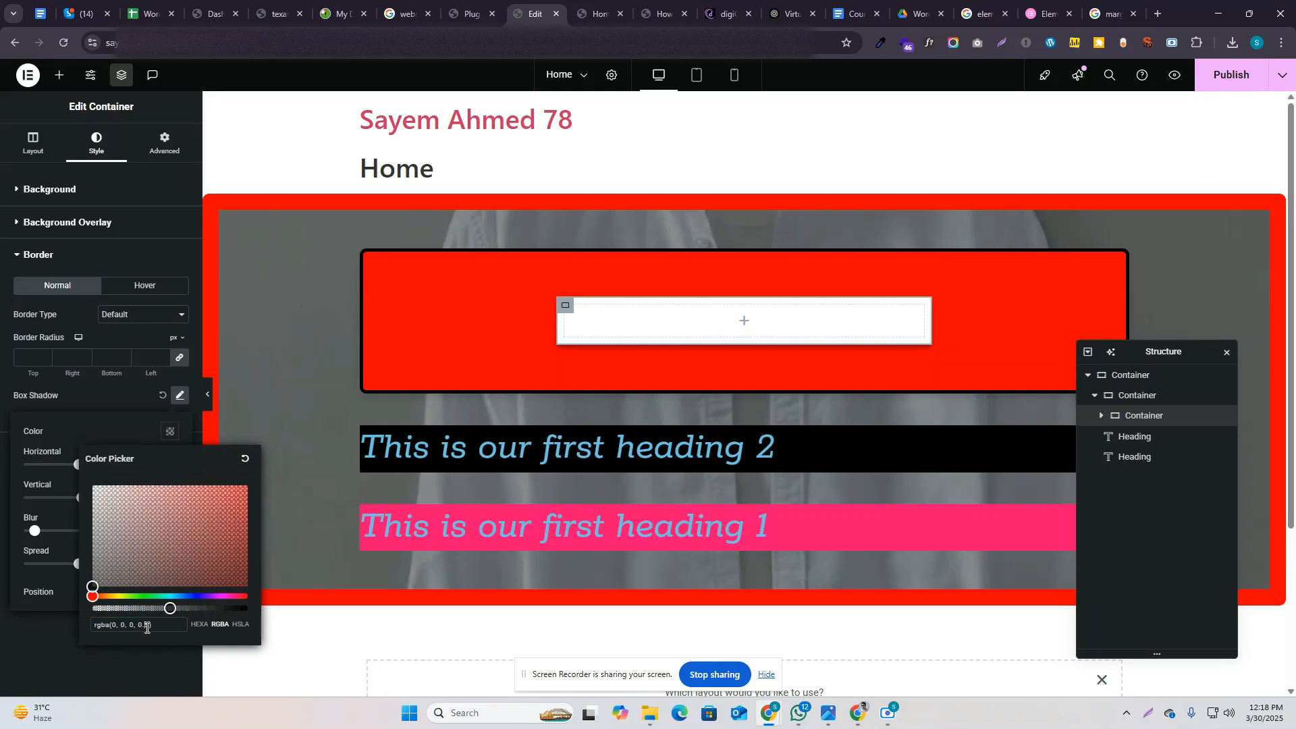
type("1")
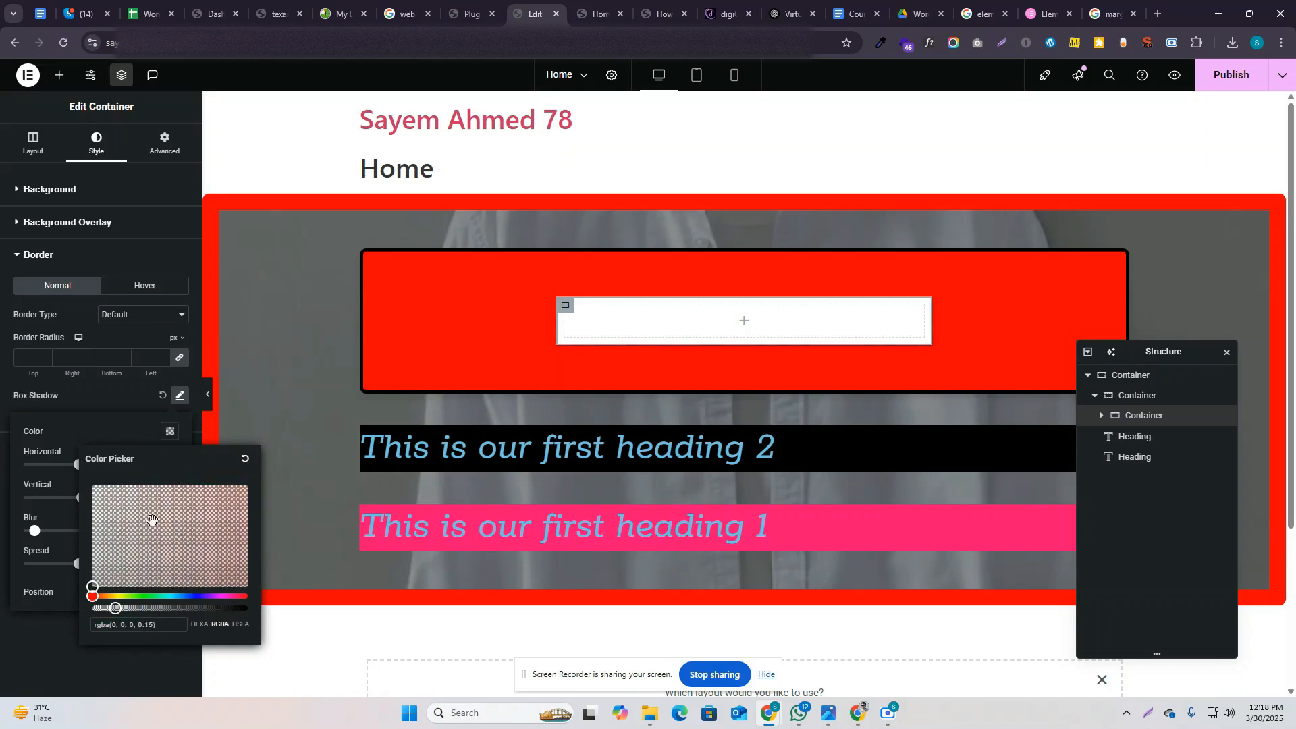
left_click(100, 396)
left_click(207, 399)
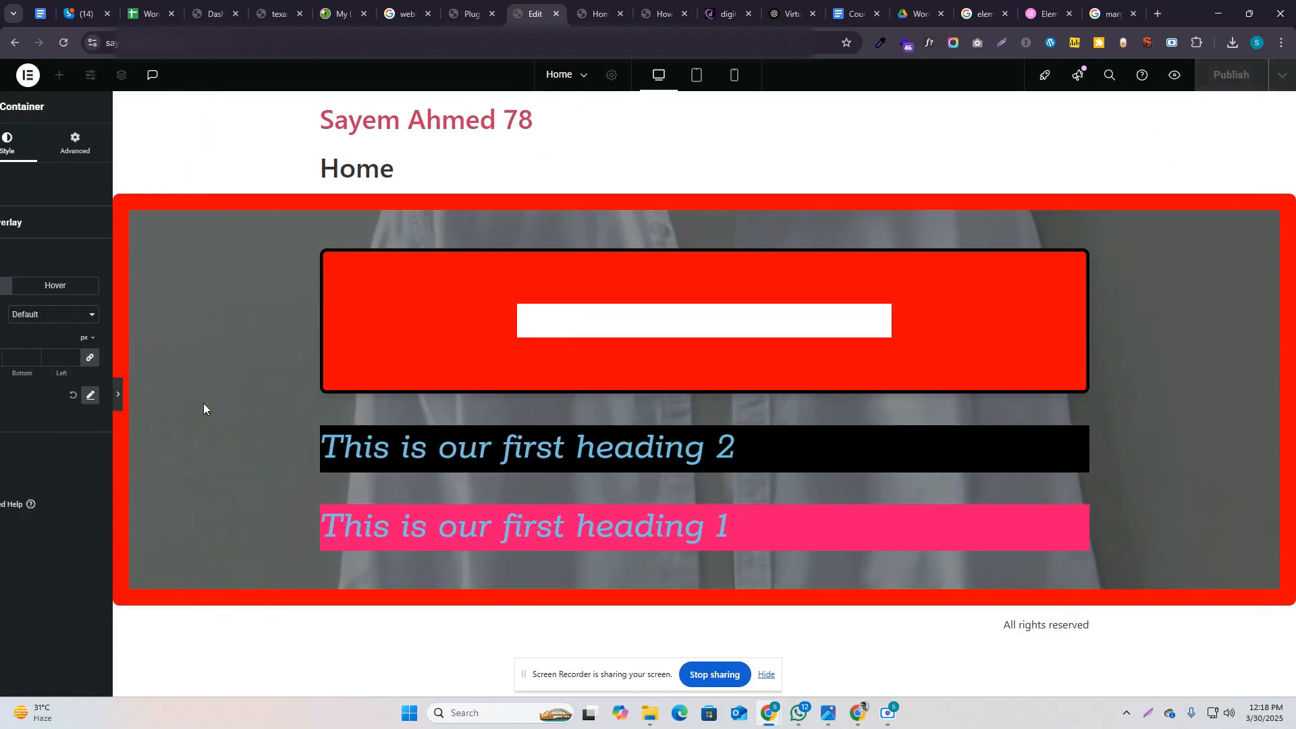
left_click(3, 398)
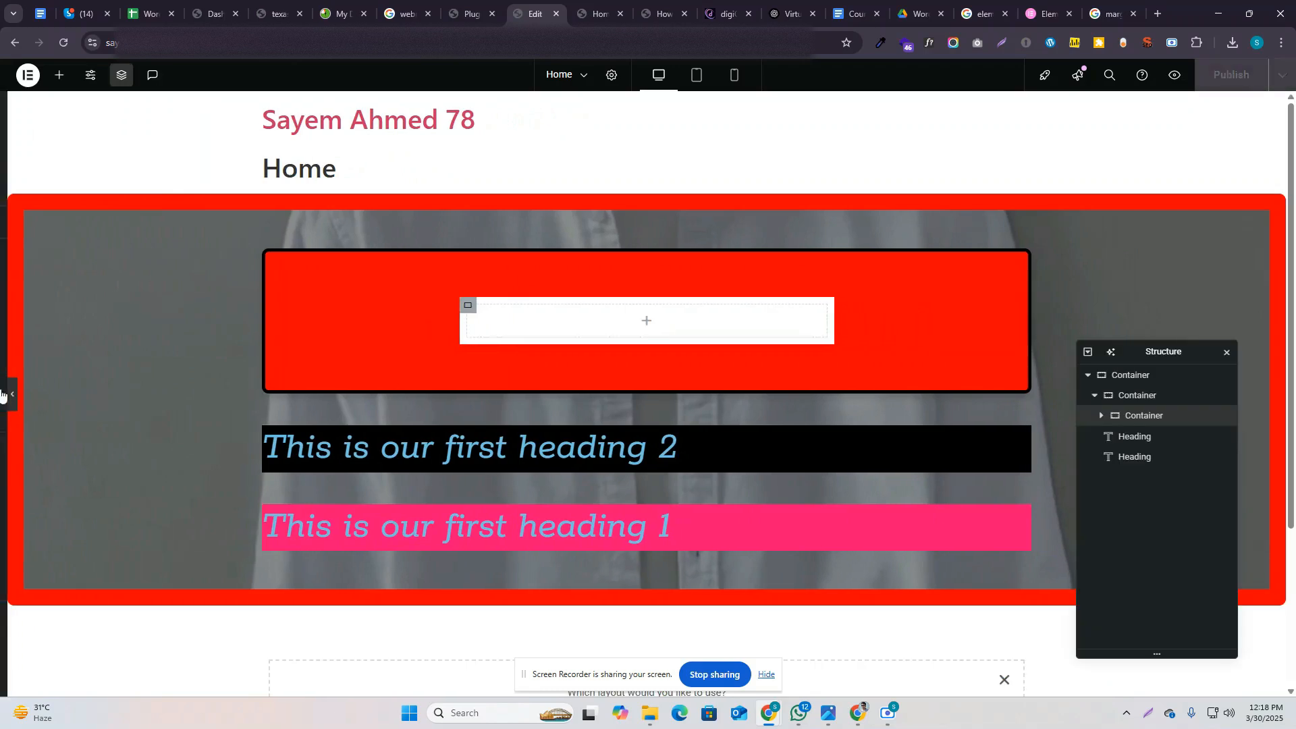
Step: Set the white container's shadow spread to 30, reduce the blur to minimum, increase the vertical offset slightly, and make the shadow colour more opaque
left_click(179, 396)
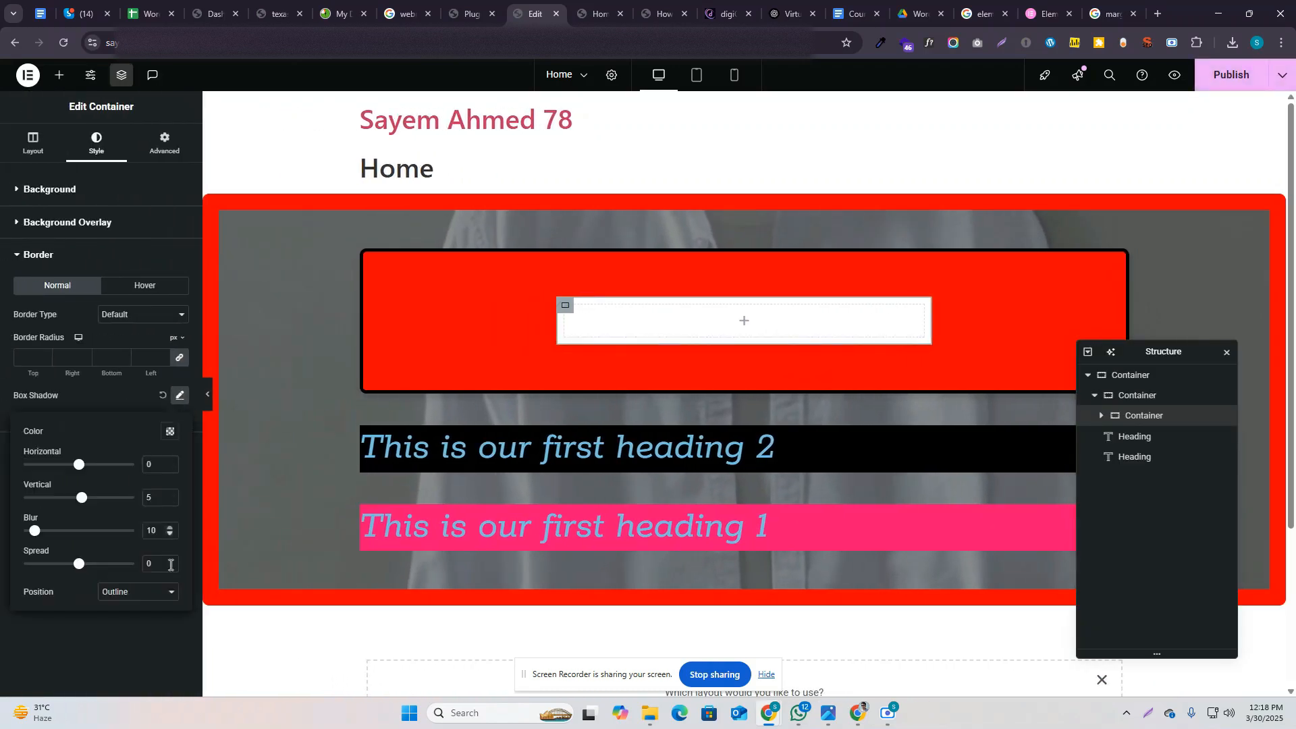
mouse_move(79, 565)
left_mouse_down()
mouse_move(117, 570)
mouse_move(98, 572)
left_mouse_up()
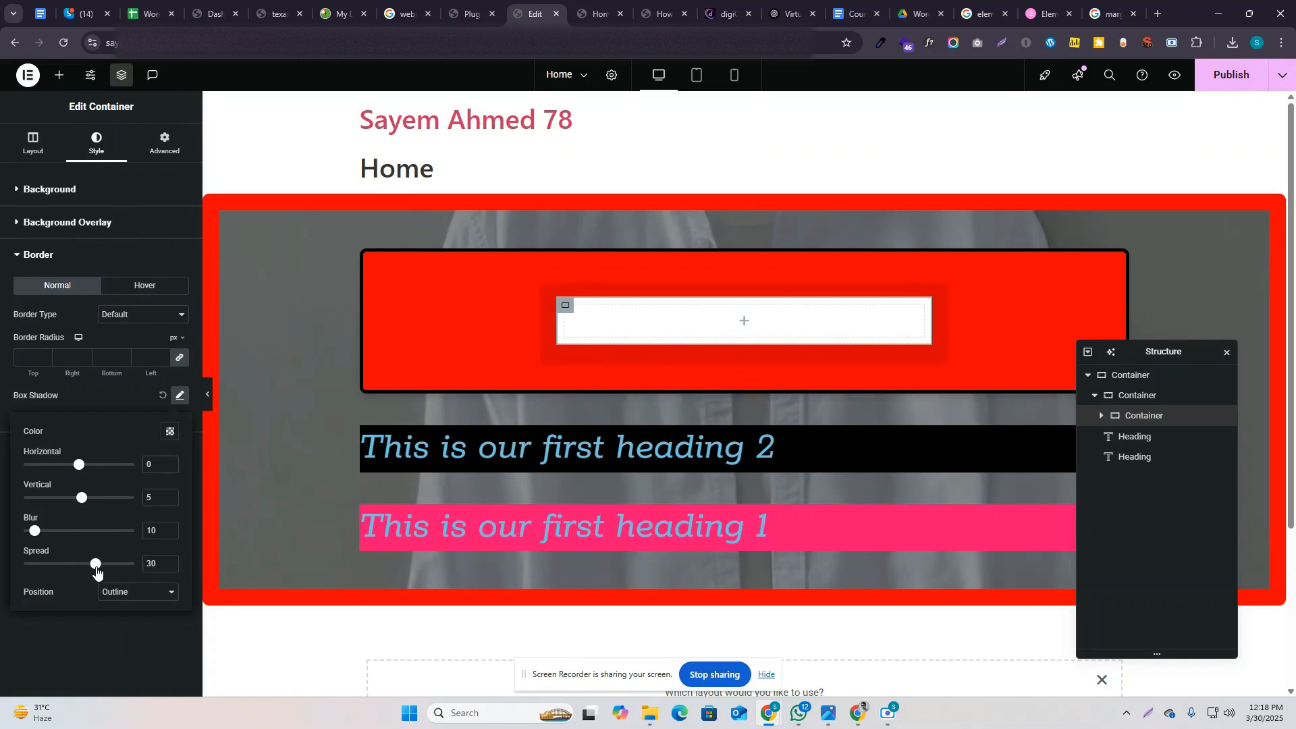
mouse_move(42, 531)
left_mouse_down()
mouse_move(64, 539)
mouse_move(27, 543)
left_mouse_up()
left_click_drag(82, 498, 88, 501)
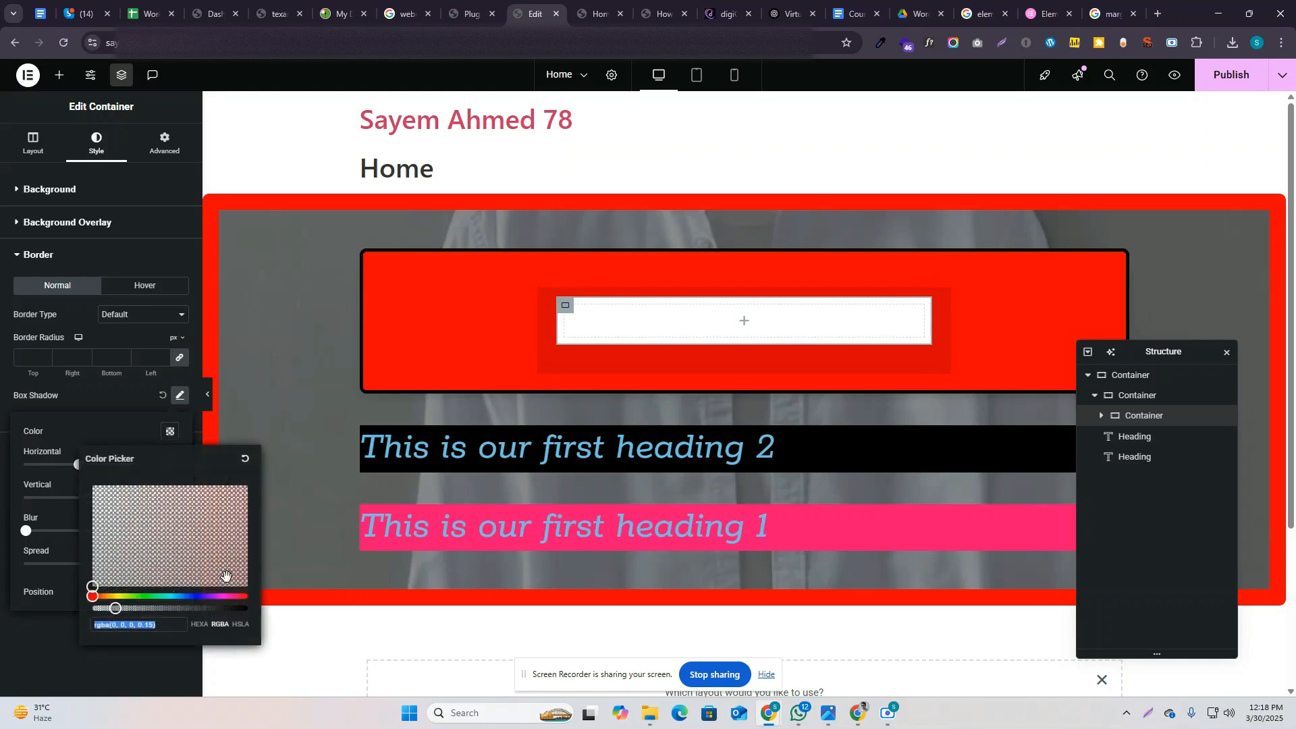
left_click_drag(115, 608, 145, 609)
left_click(103, 399)
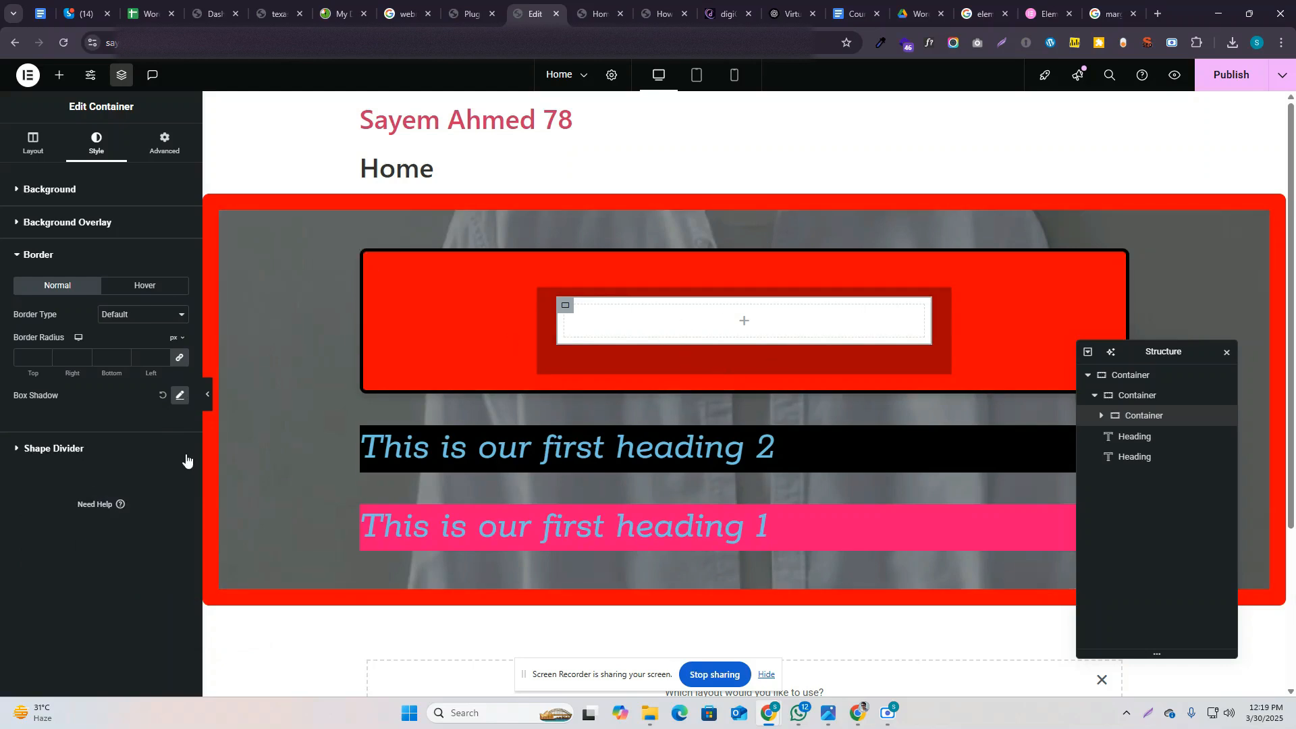
Step: Add a Mountains top shape divider to the white container, trying a width of 300% before setting it to 100%
left_click(88, 449)
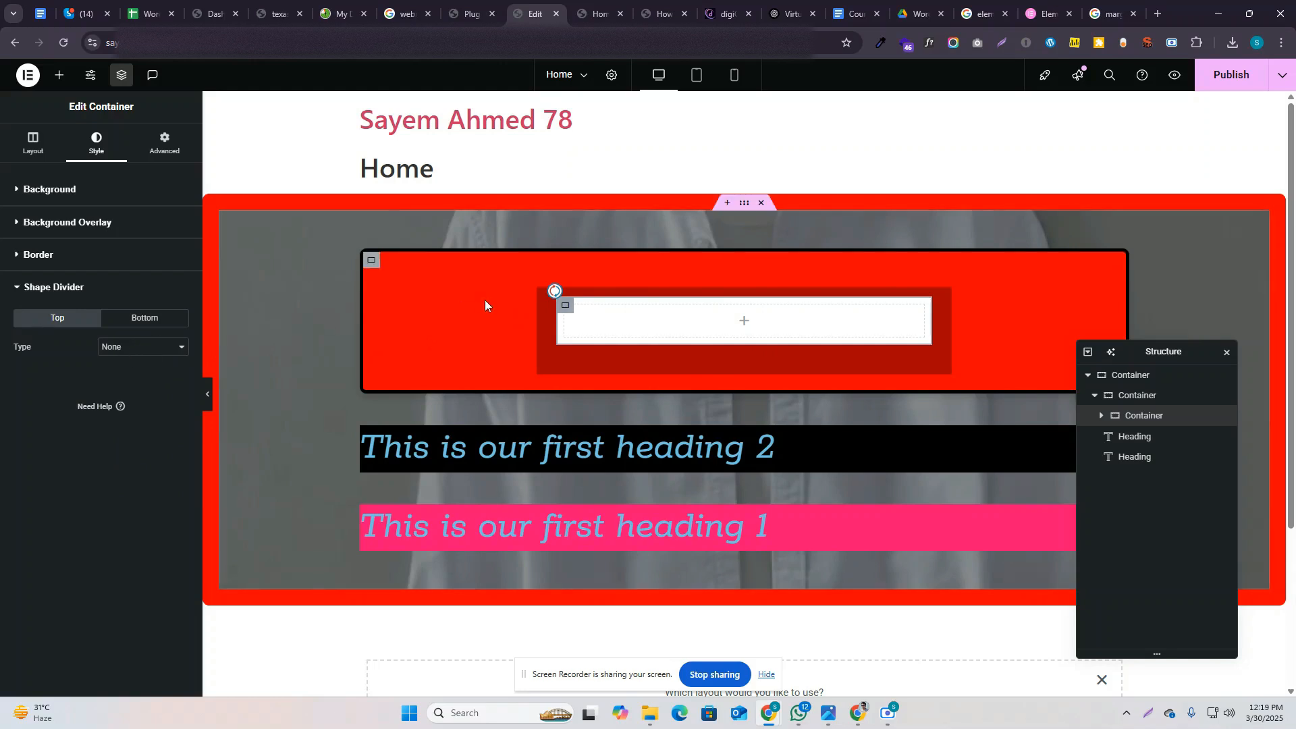
left_click(146, 347)
left_click(142, 382)
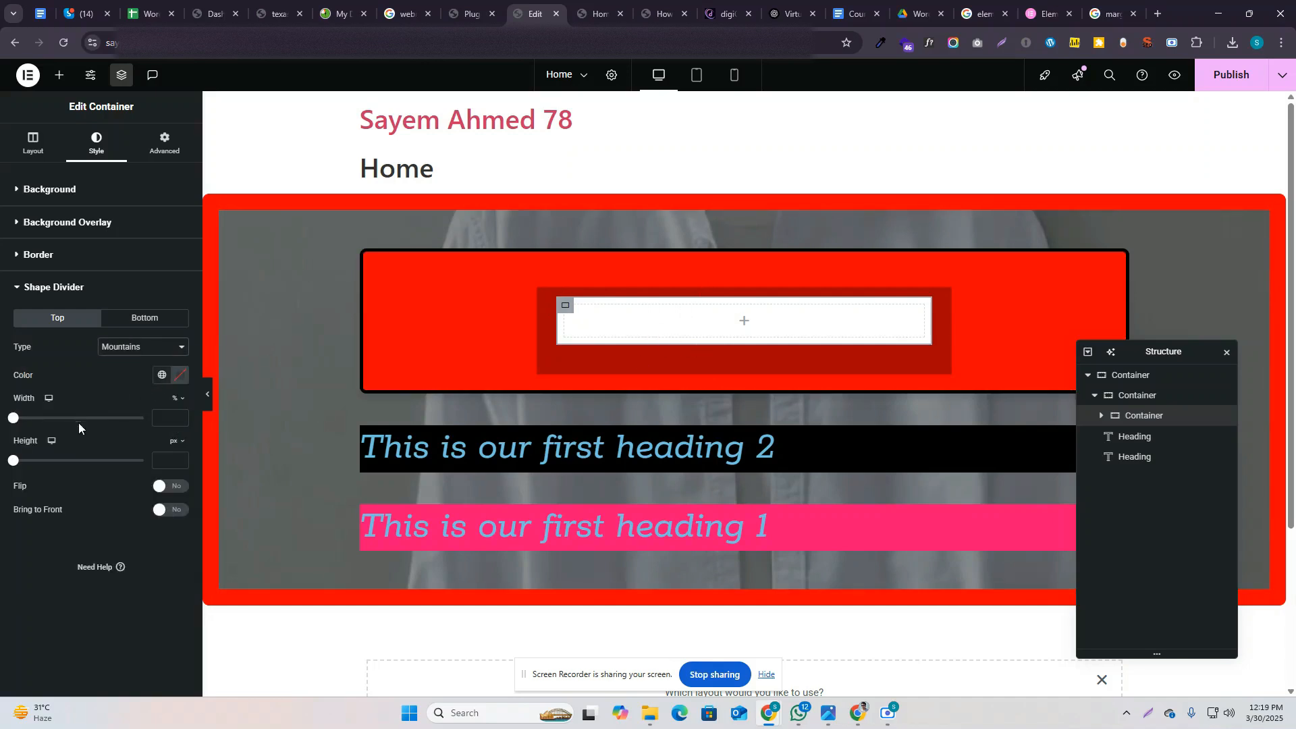
left_click_drag(18, 421, 148, 425)
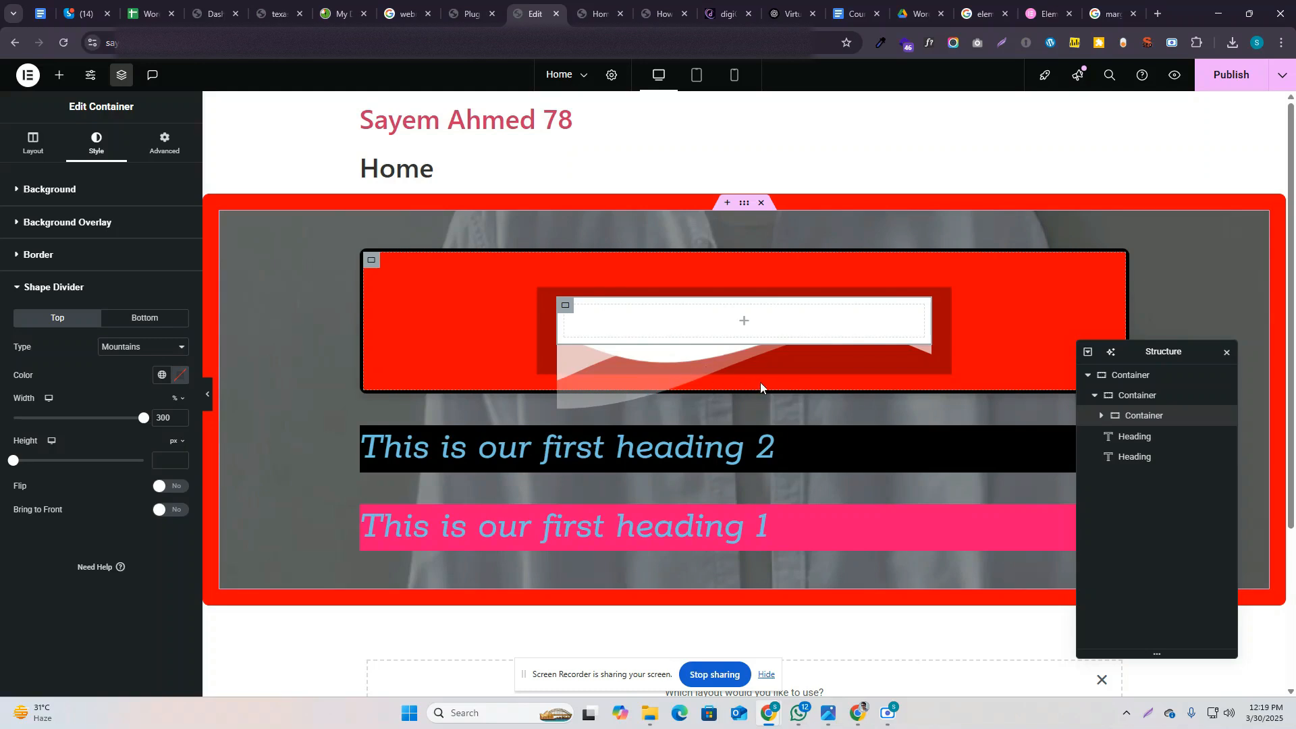
left_click_drag(148, 424, 11, 448)
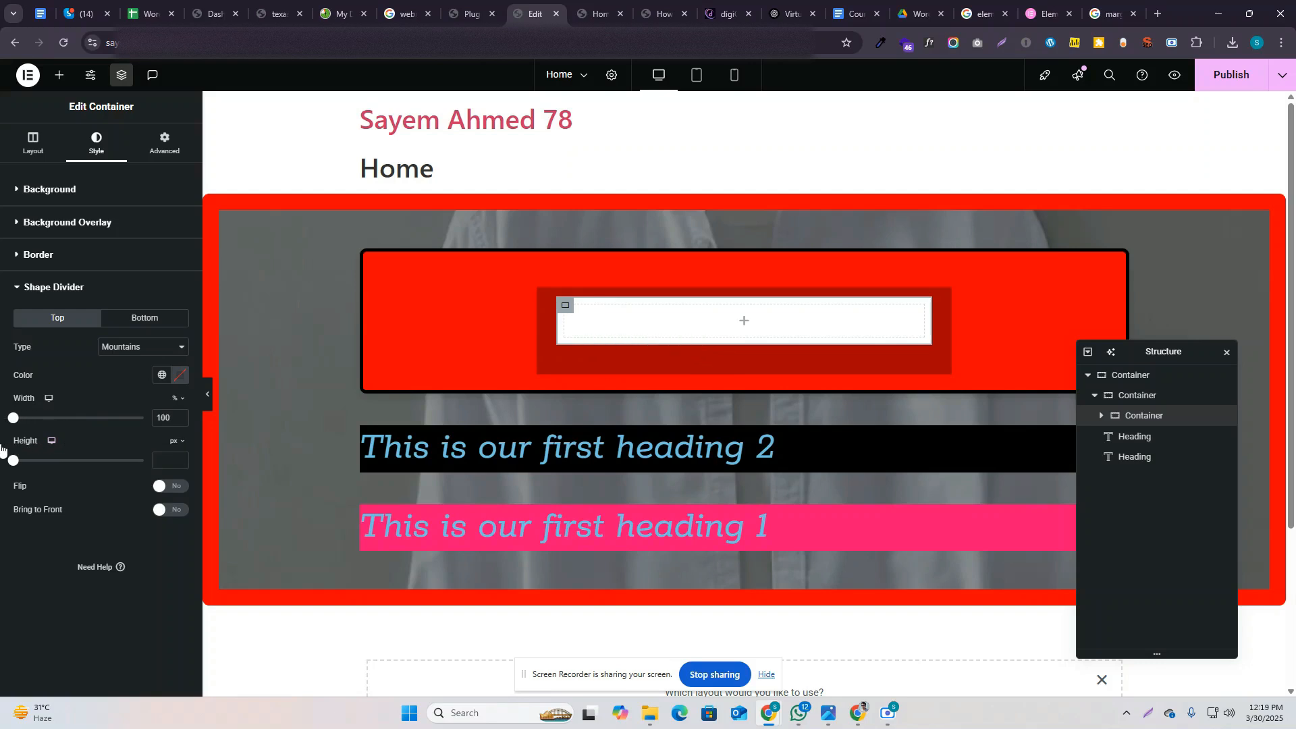
Step: Add a top shape divider to the outermost container, trying Mountains, Drops and Pyramids before choosing Triangle
left_click(1137, 375)
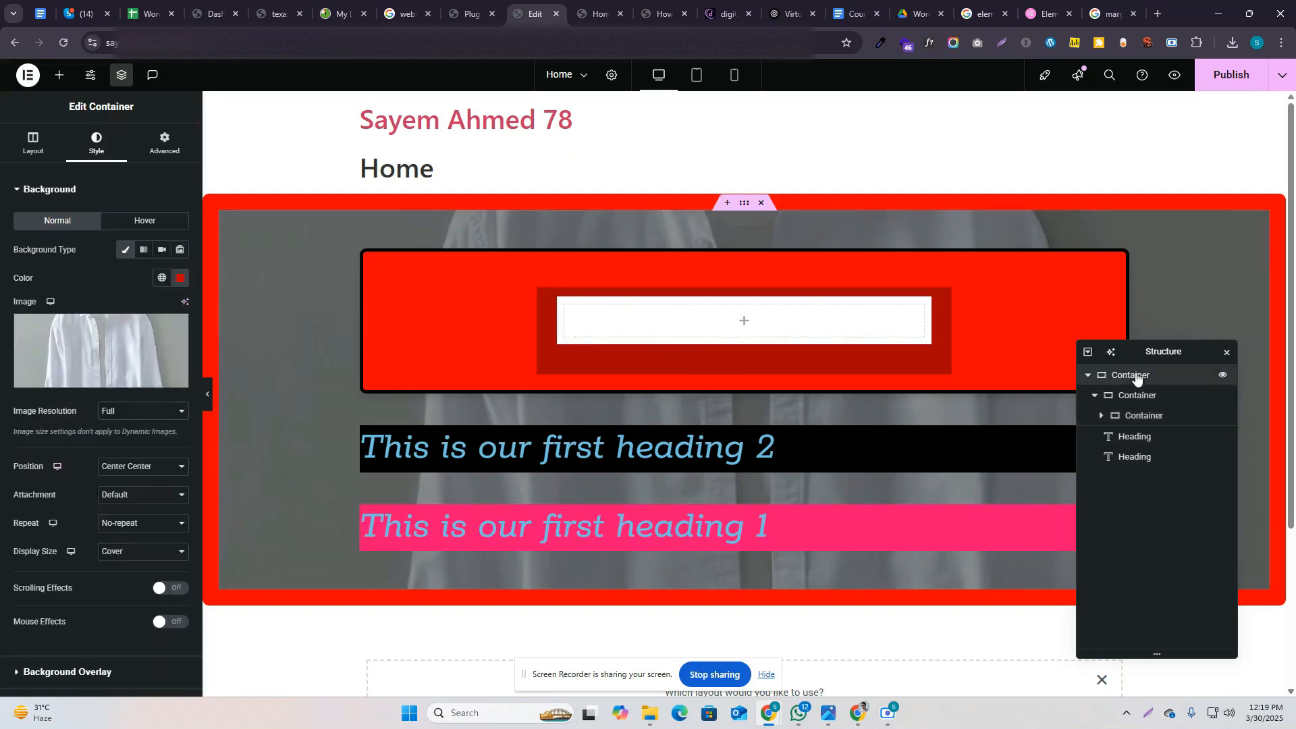
scroll(104, 610, "down", 3)
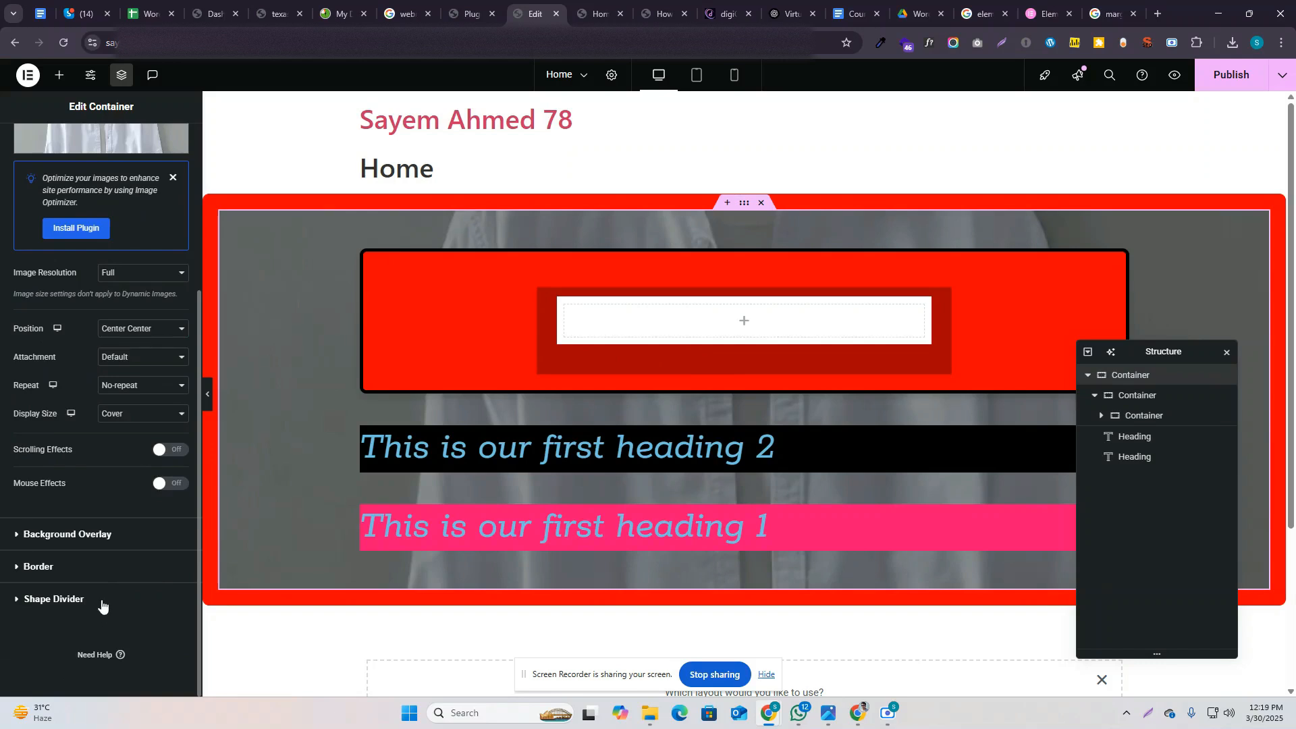
left_click(101, 606)
left_click(135, 346)
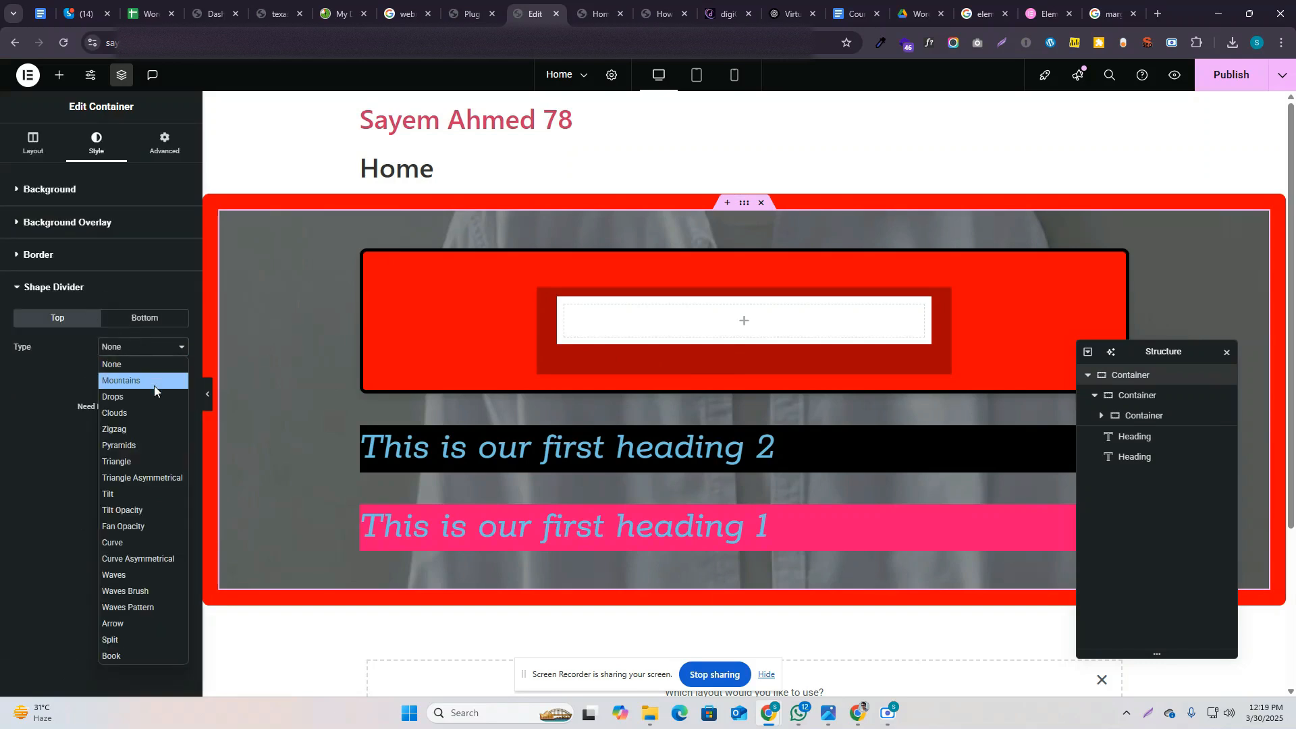
left_click(150, 383)
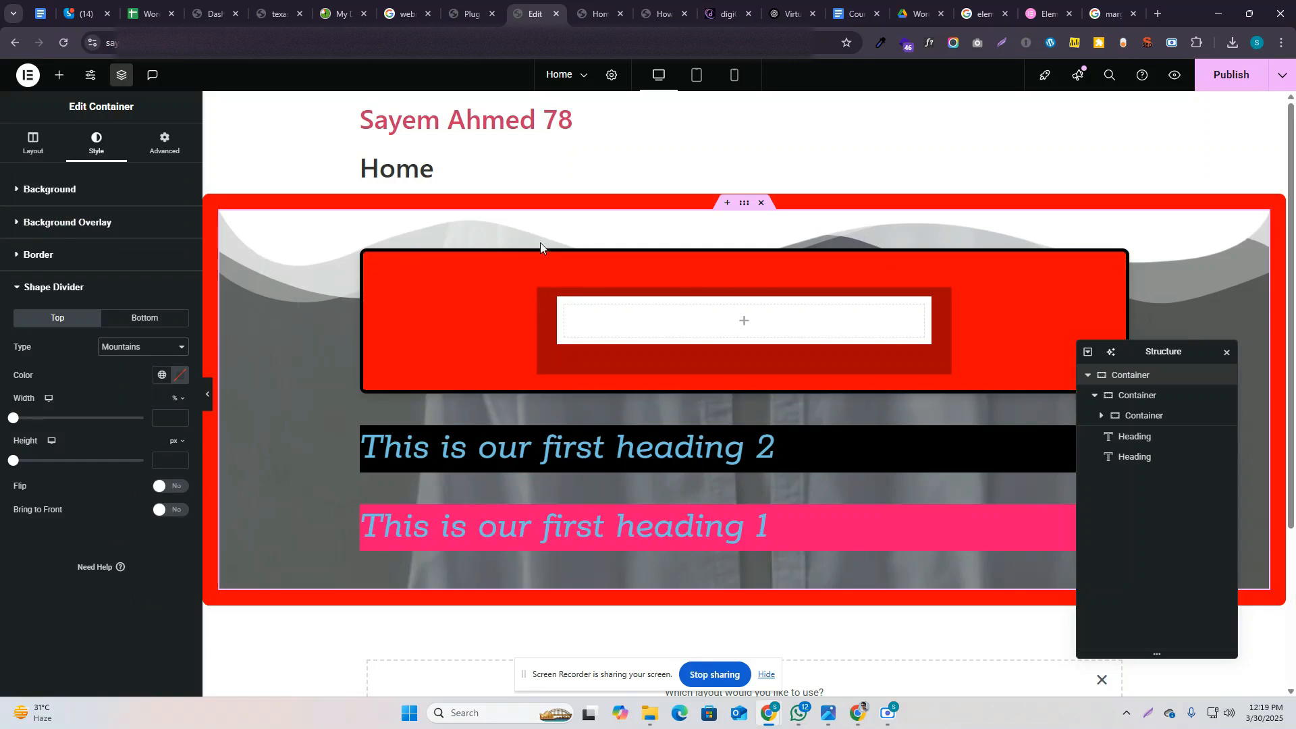
left_click(129, 347)
left_click(125, 398)
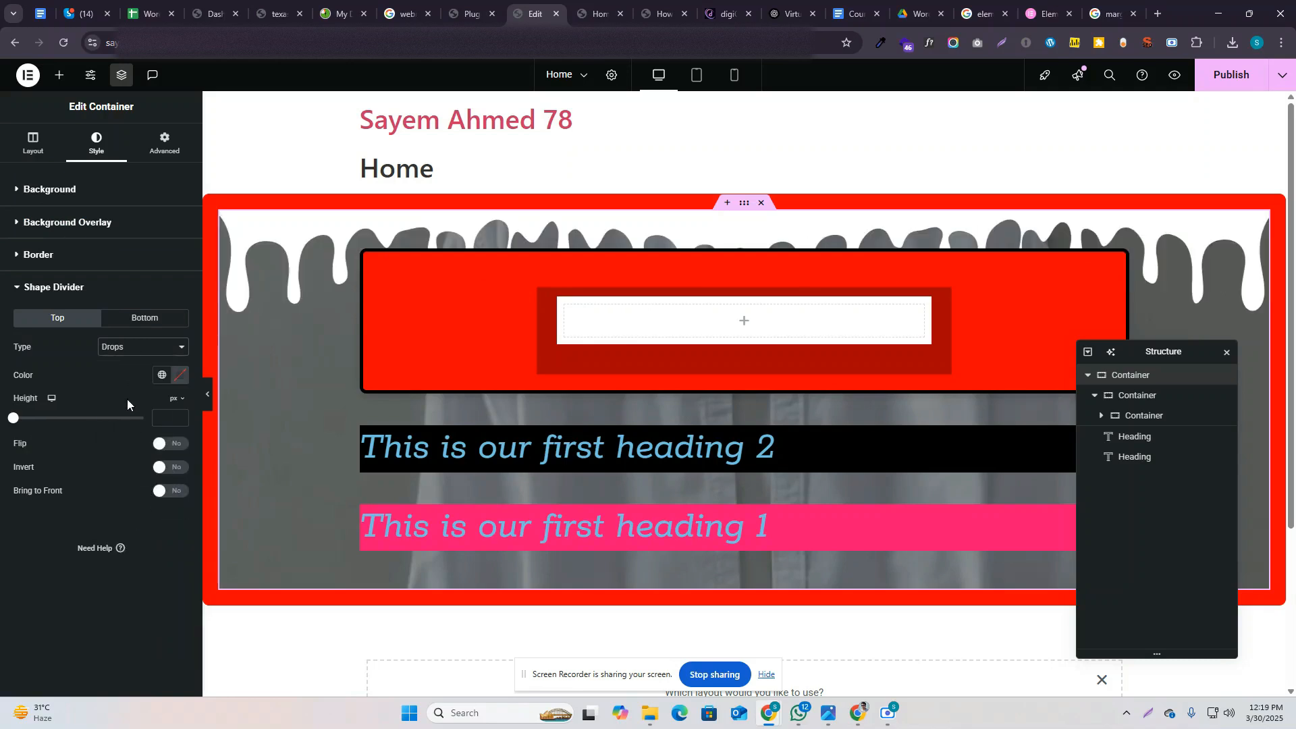
left_click(127, 348)
left_click(144, 450)
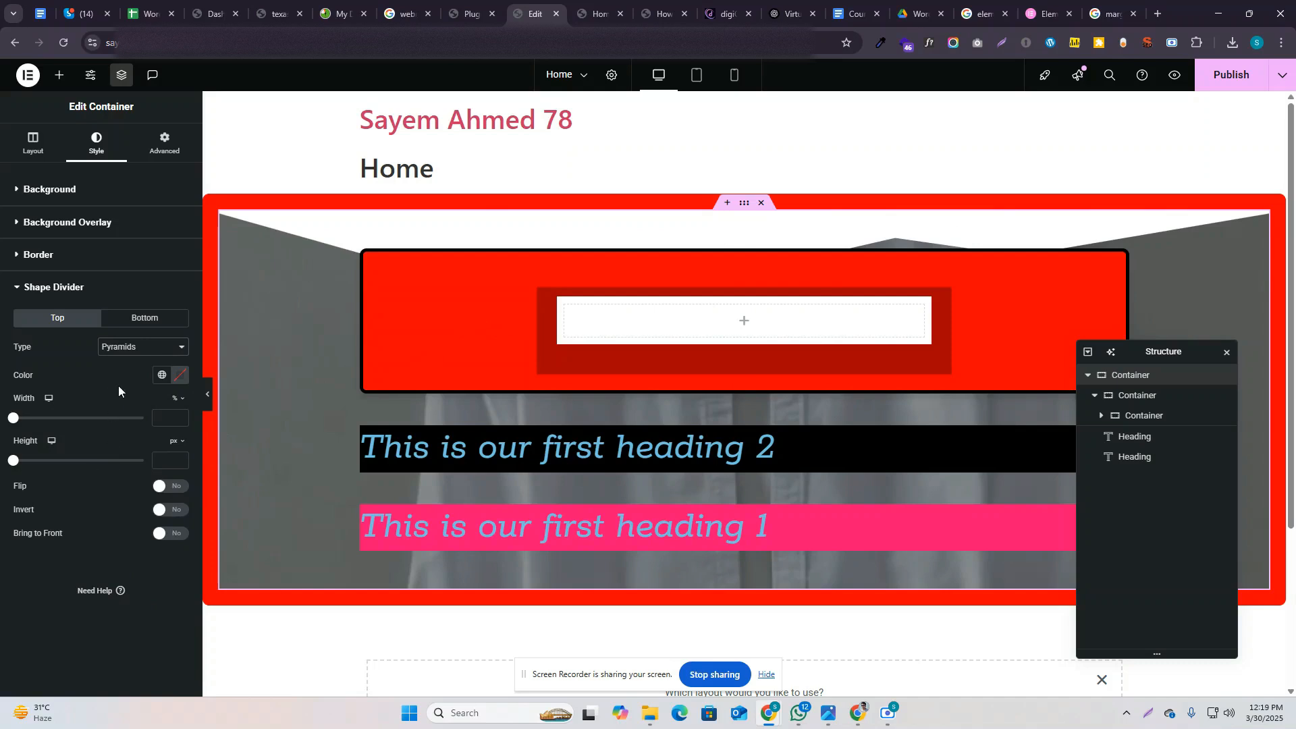
left_click(110, 351)
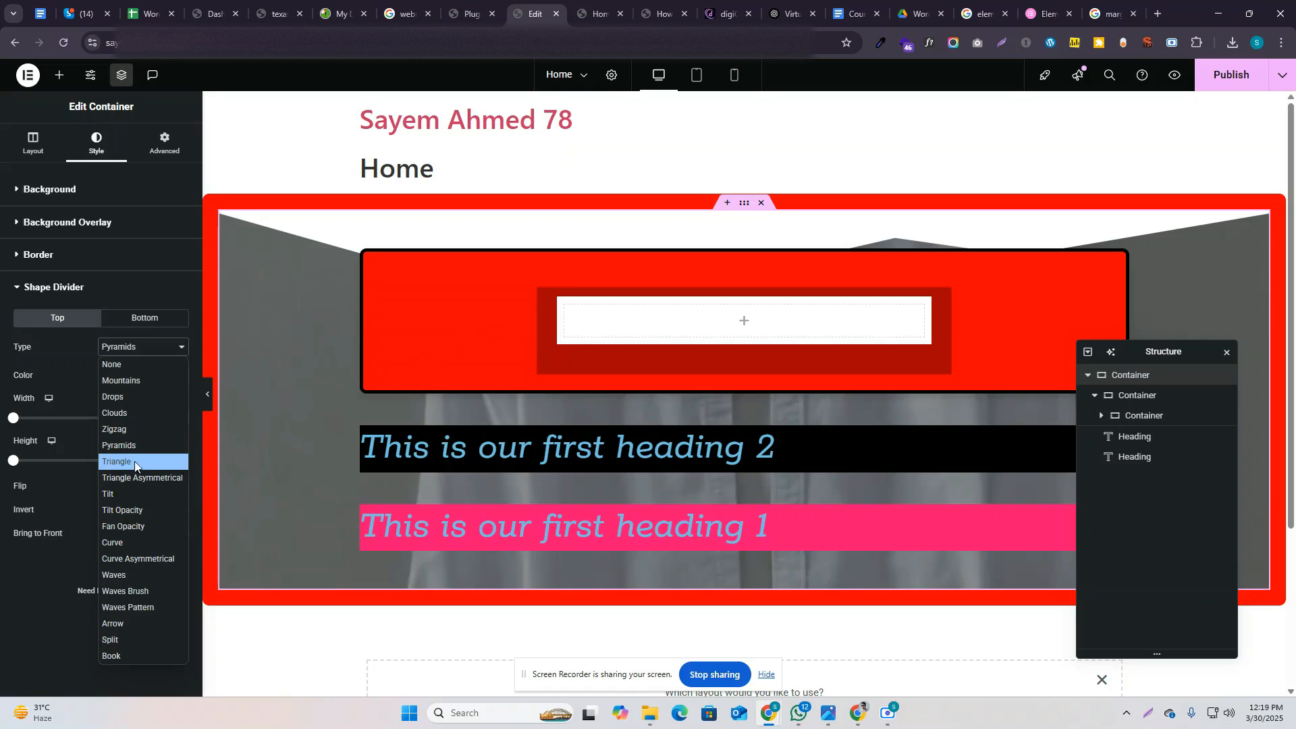
left_click(132, 460)
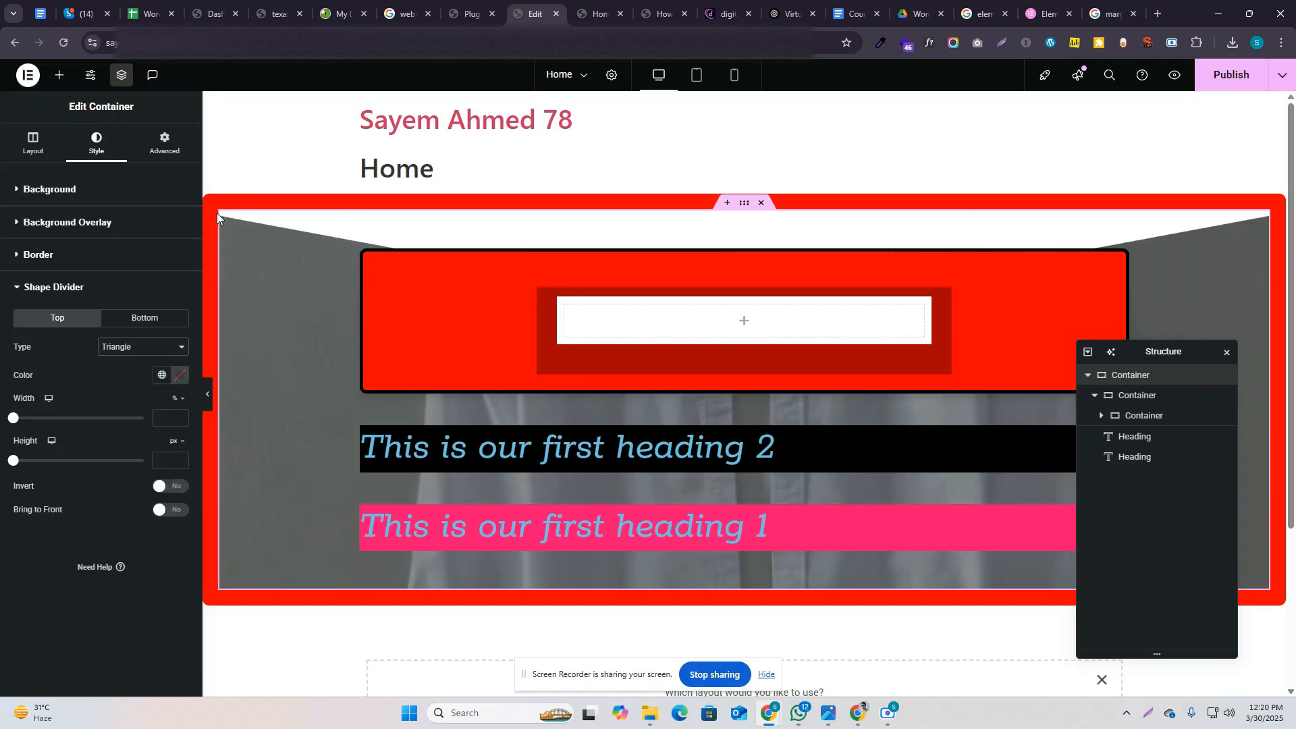
Step: Unlink the outermost container's padding values and raise its top padding to 170 px, trying 50 and 100 first
left_click(371, 261)
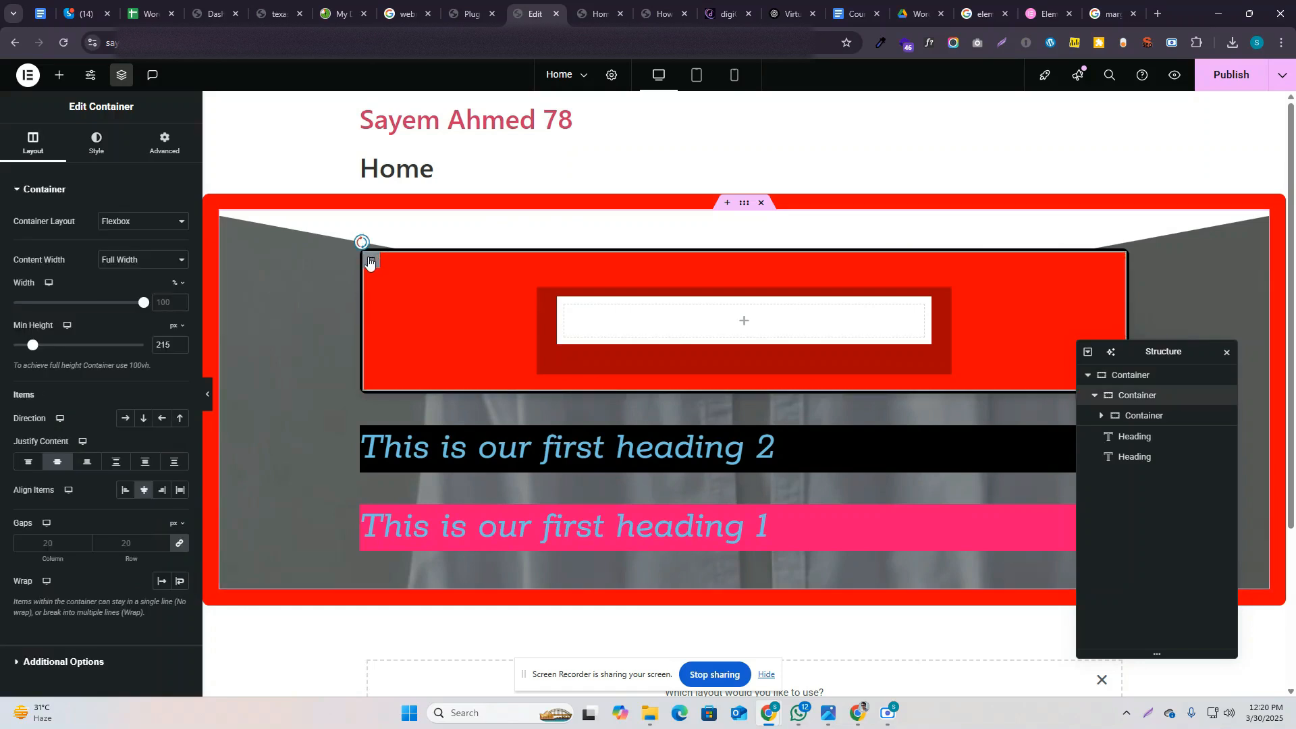
left_click(744, 203)
left_click(156, 153)
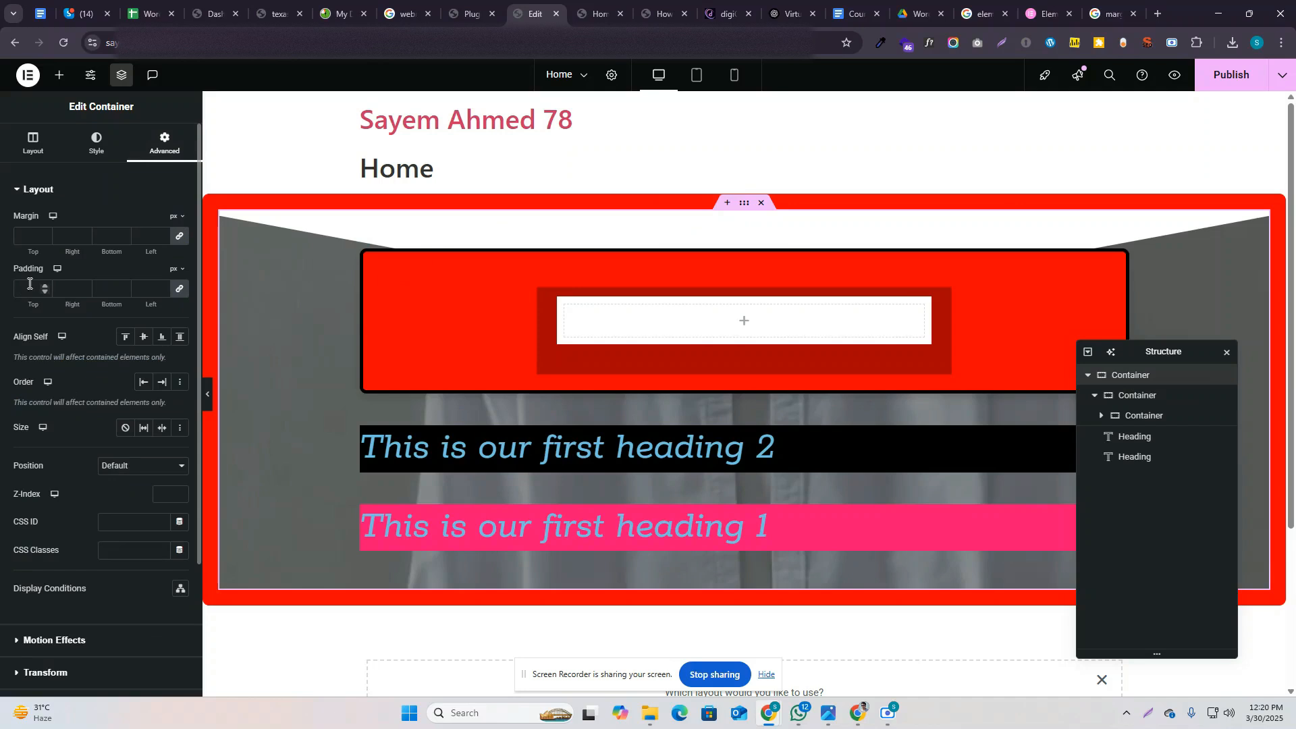
left_click(177, 289)
type("50")
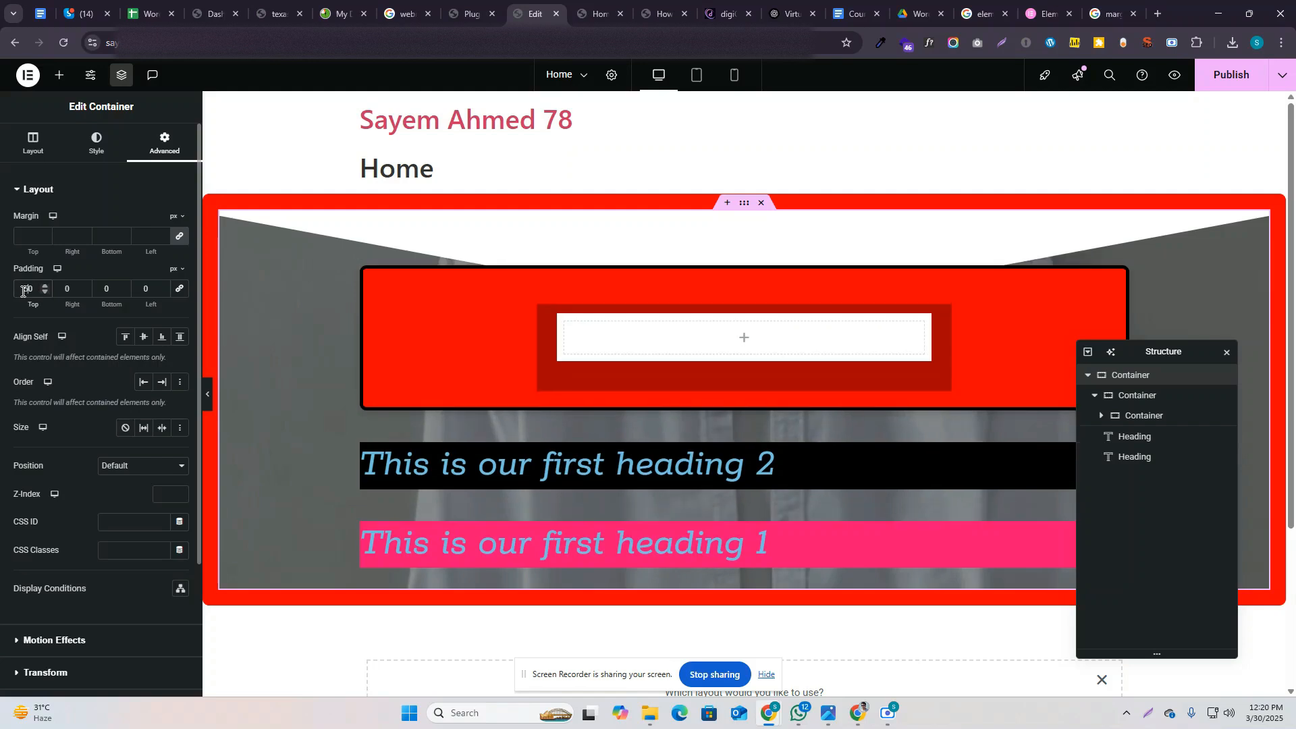
key("BackSpace")
type("100")
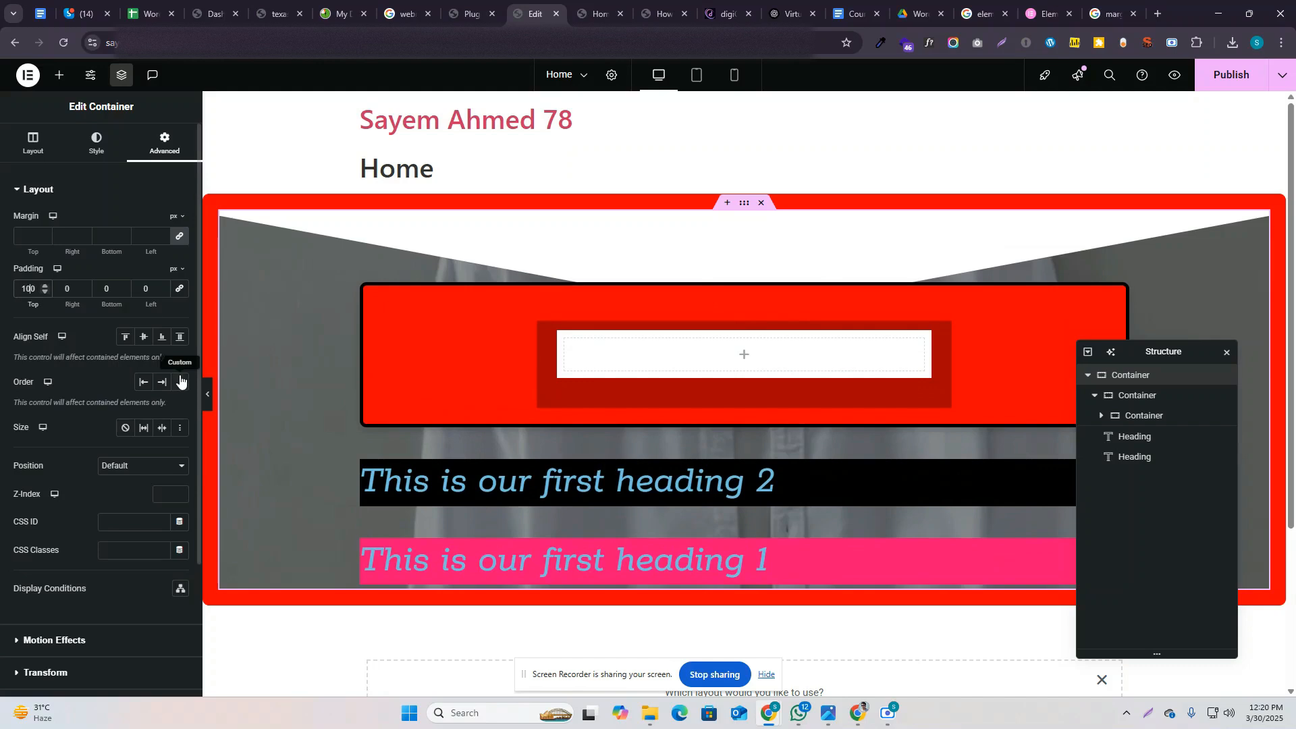
key("Up")
key("Up")
key("Up")
key("Up")
key("Up")
key("Up")
key("Up")
key("Up")
key("Up")
key("Up")
key("Up")
key("Up")
key("Up")
key("Up")
key("Up")
key("Up")
key("Up")
key("Up")
key("Up")
key("Up")
key("Up")
key("Up")
key("Up")
key("Up")
key("Up")
key("Up")
key("Up")
key("Up")
key("Up")
key("Up")
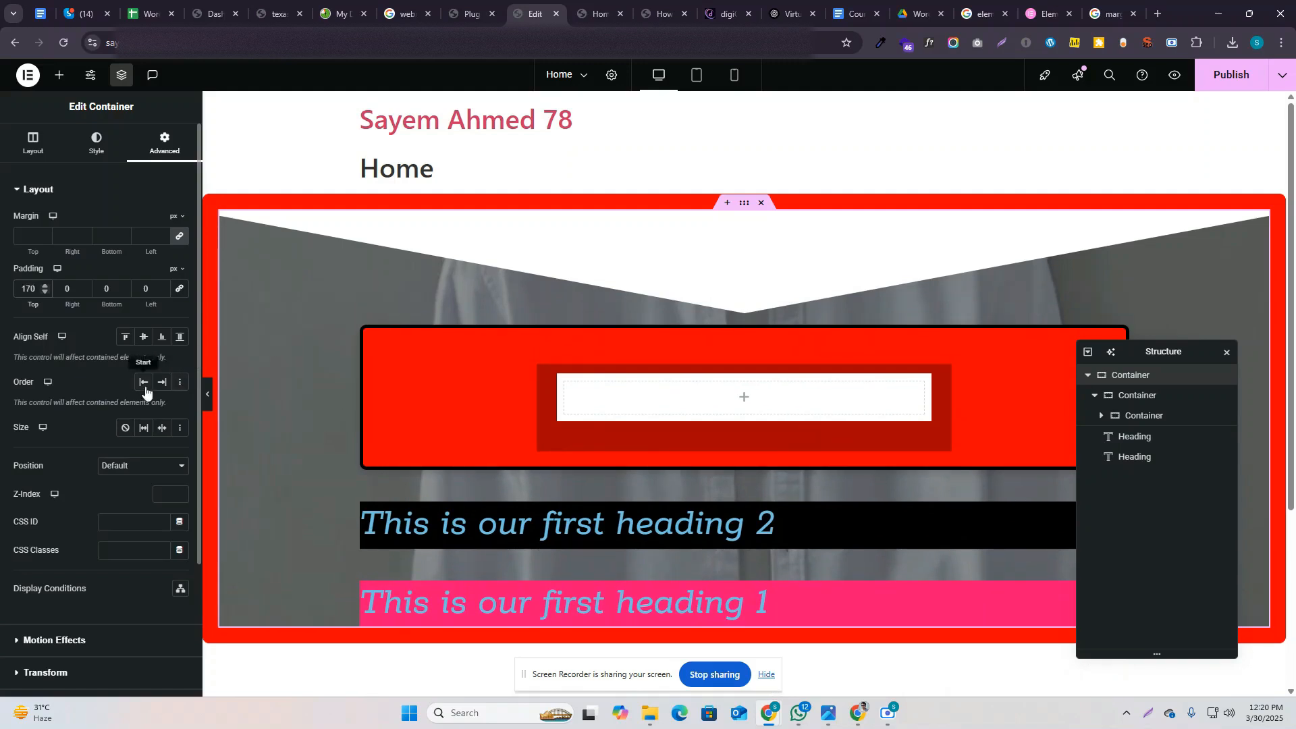
scroll(776, 432, "down", 2)
scroll(803, 399, "up", 2)
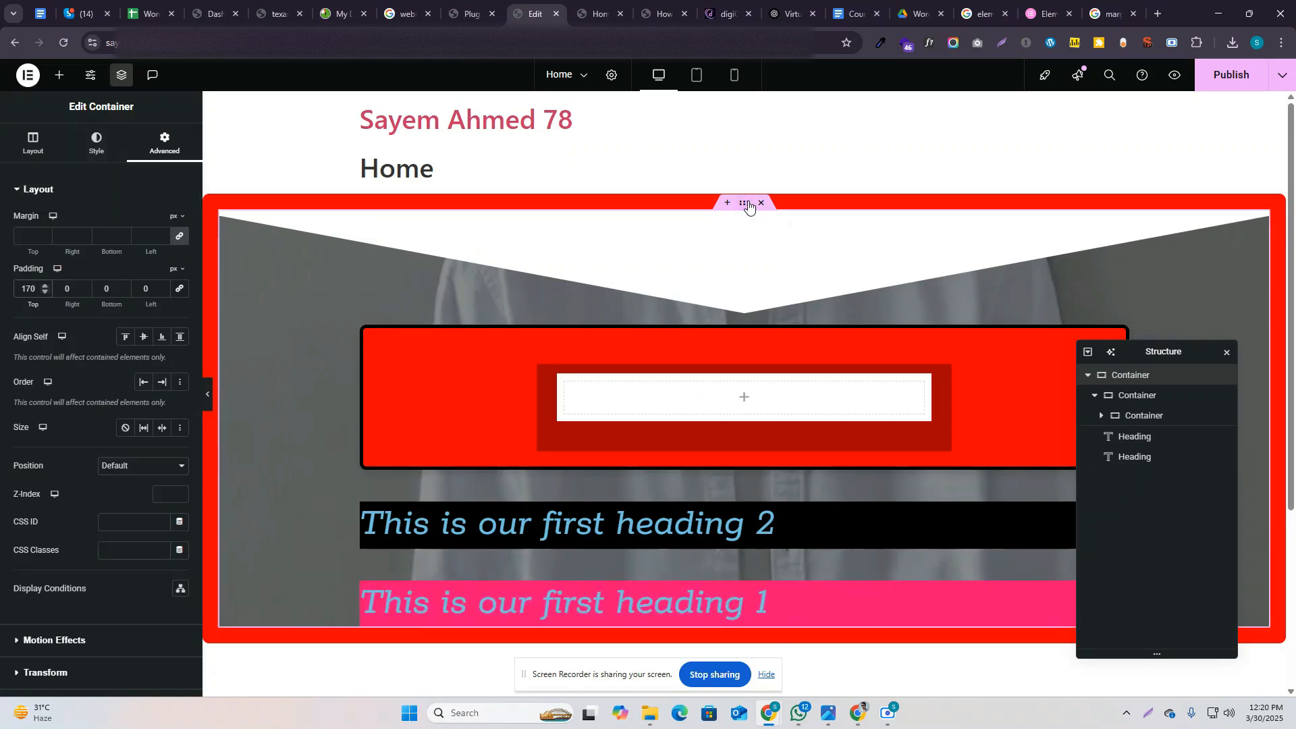
Step: Change the outermost container's top shape divider to Triangle Asymmetrical, trying Tilt Opacity and Tilt on the way
left_click(97, 143)
scroll(83, 473, "down", 5)
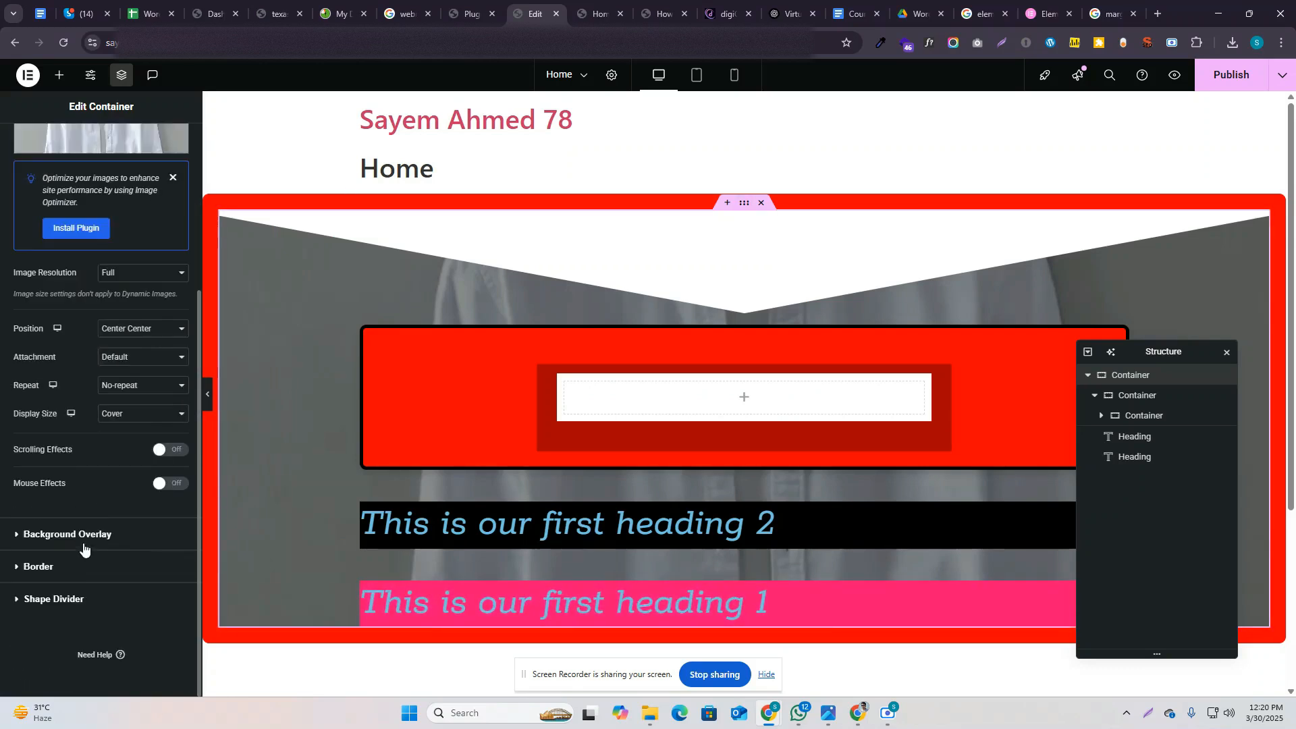
left_click(84, 599)
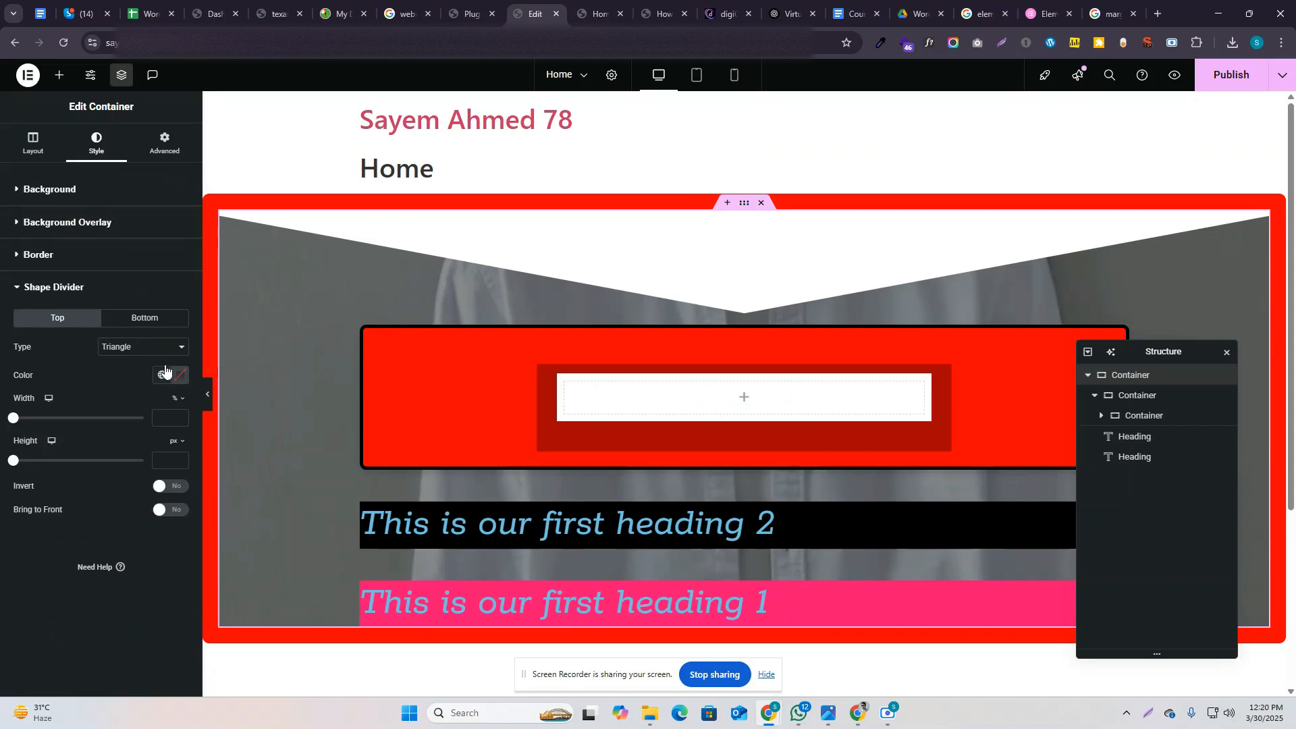
left_click(141, 346)
left_click(151, 474)
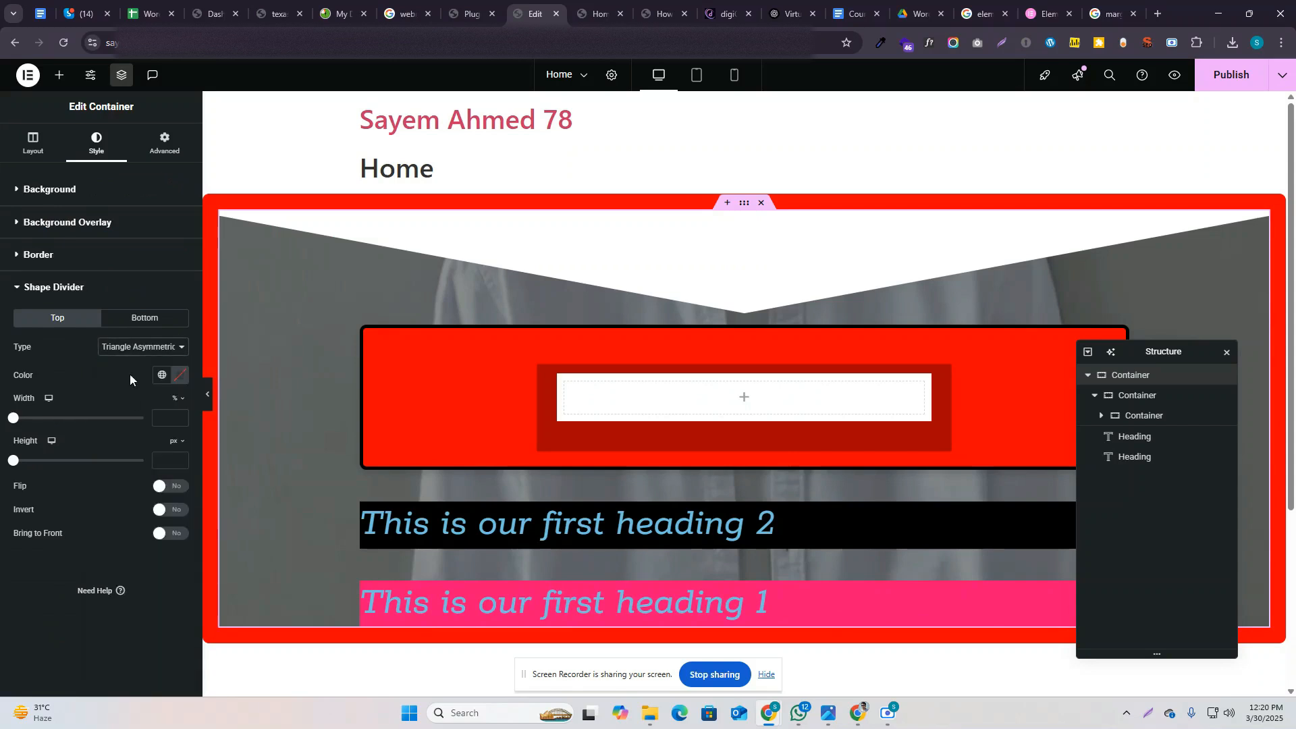
left_click(140, 348)
left_click(136, 515)
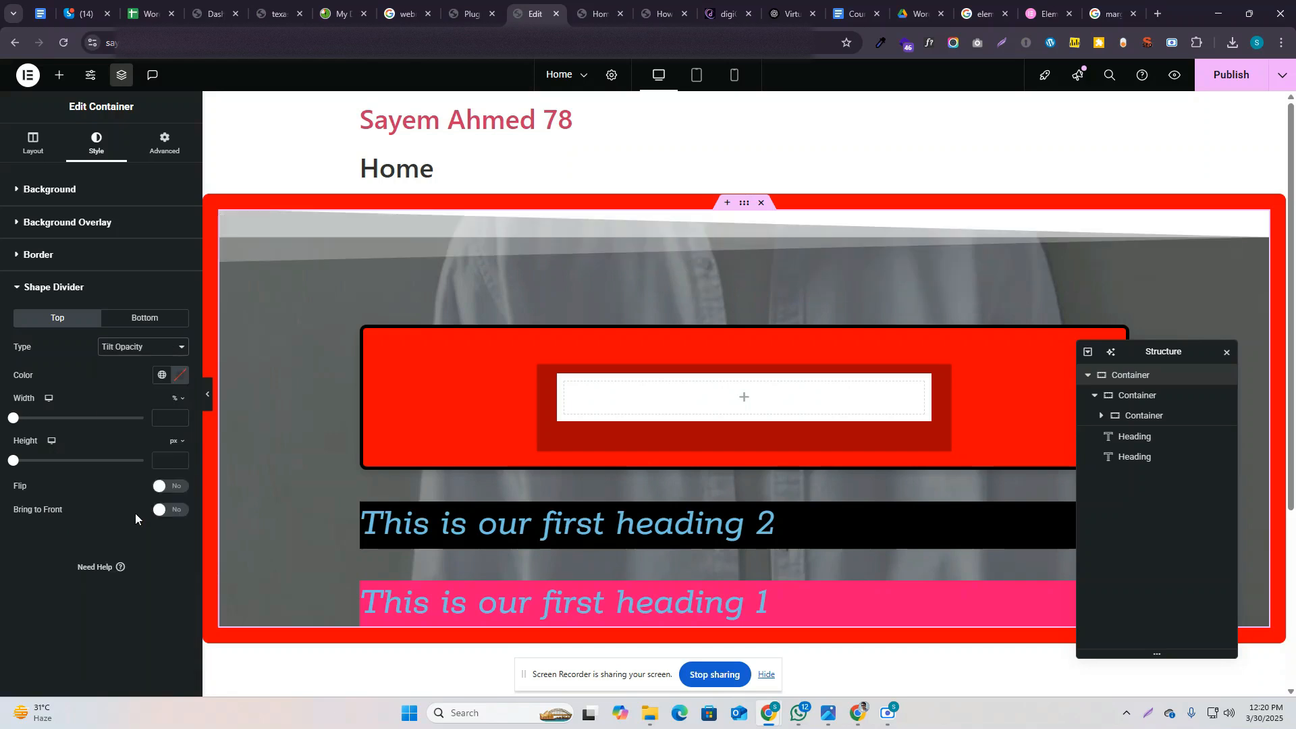
left_click(142, 346)
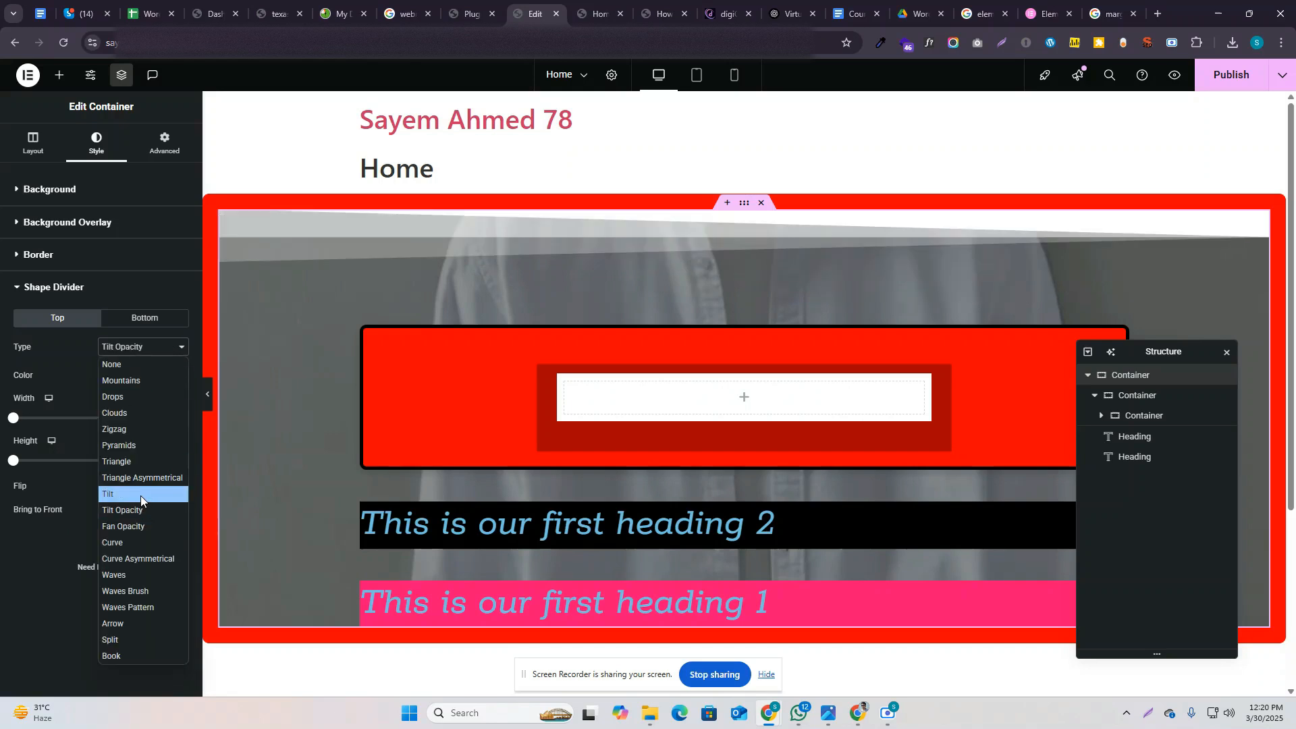
left_click(140, 496)
left_click(121, 349)
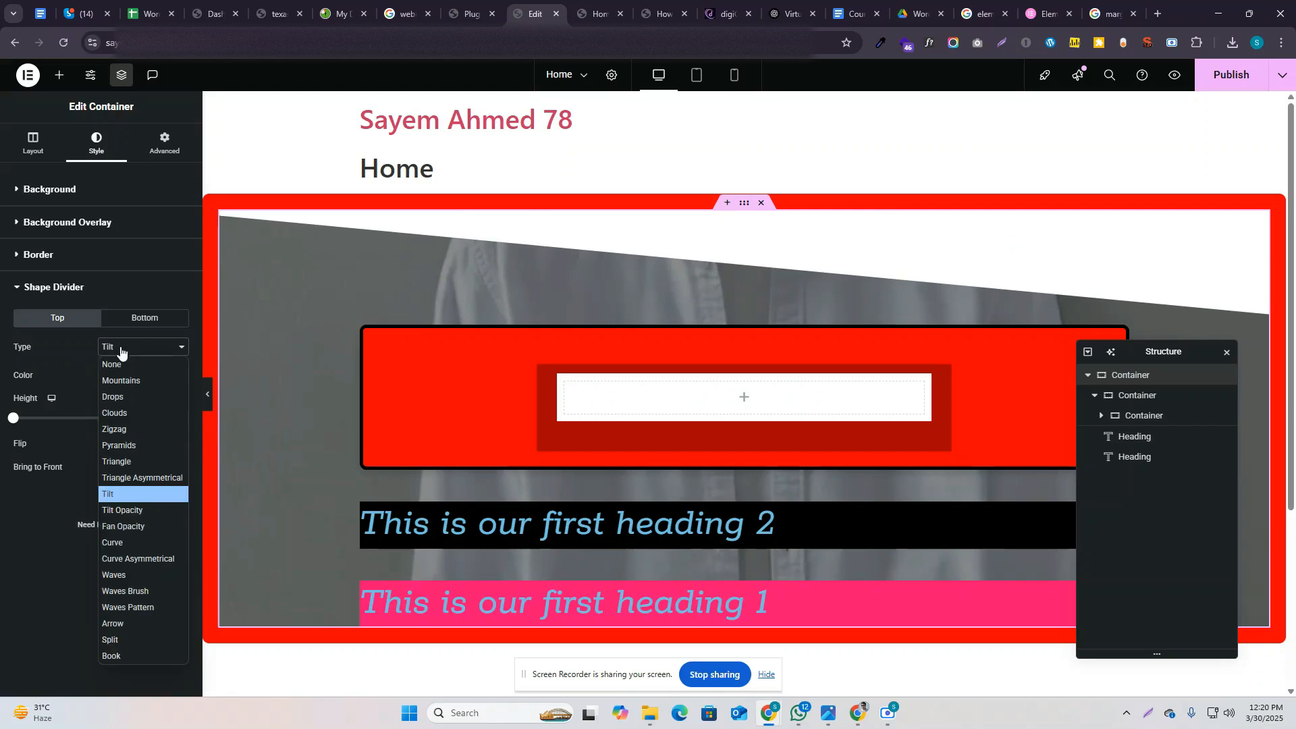
left_click(137, 476)
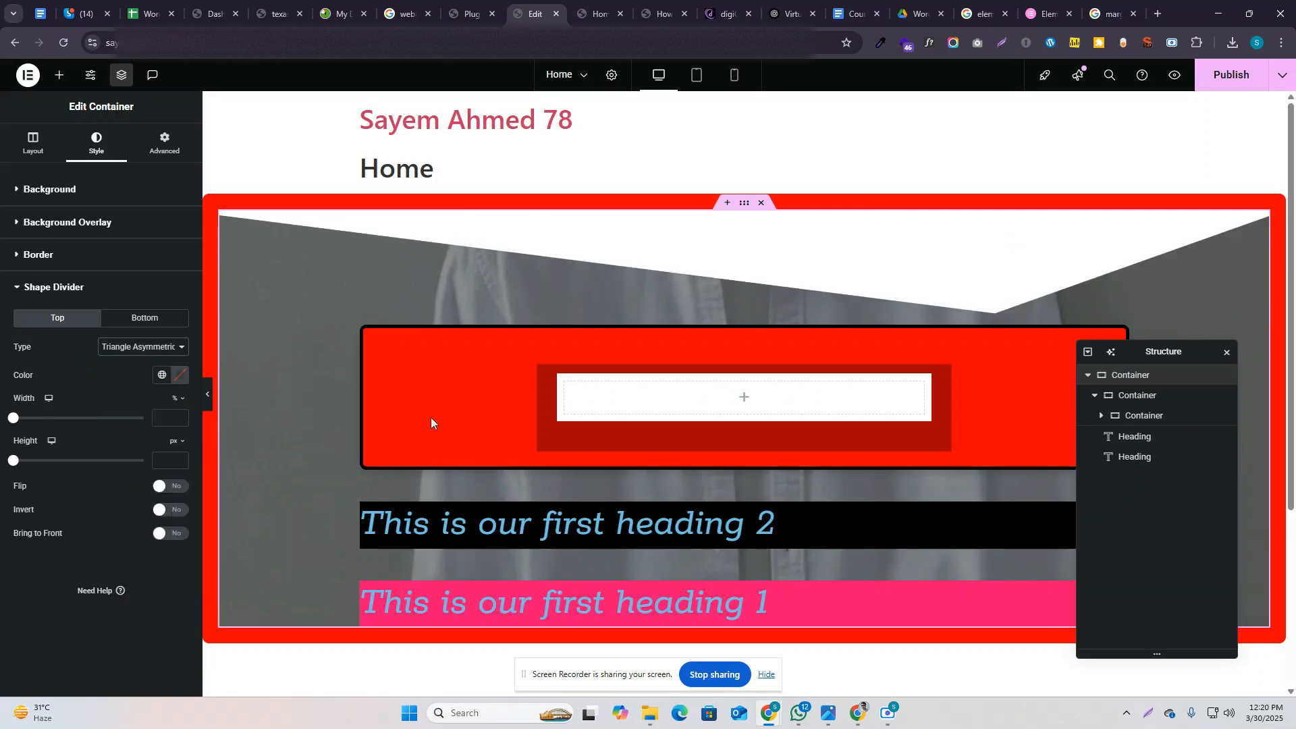
Step: Set the top shape divider's height to 137 px and its width to 100%
left_click_drag(13, 464, 50, 462)
mouse_move(12, 421)
left_mouse_down()
mouse_move(37, 418)
mouse_move(2, 425)
left_mouse_up()
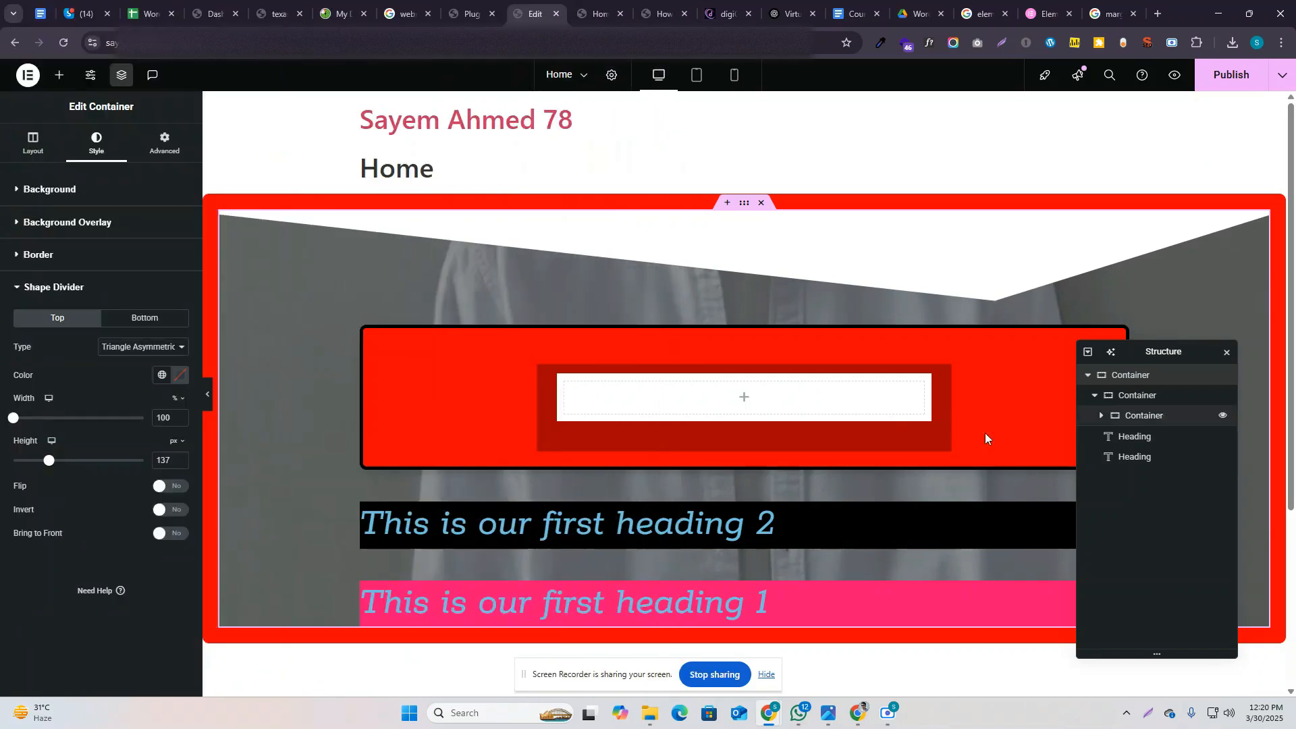
Step: Try the top divider's Invert, Flip and Bring to Front options, switching each one off again
left_click(171, 509)
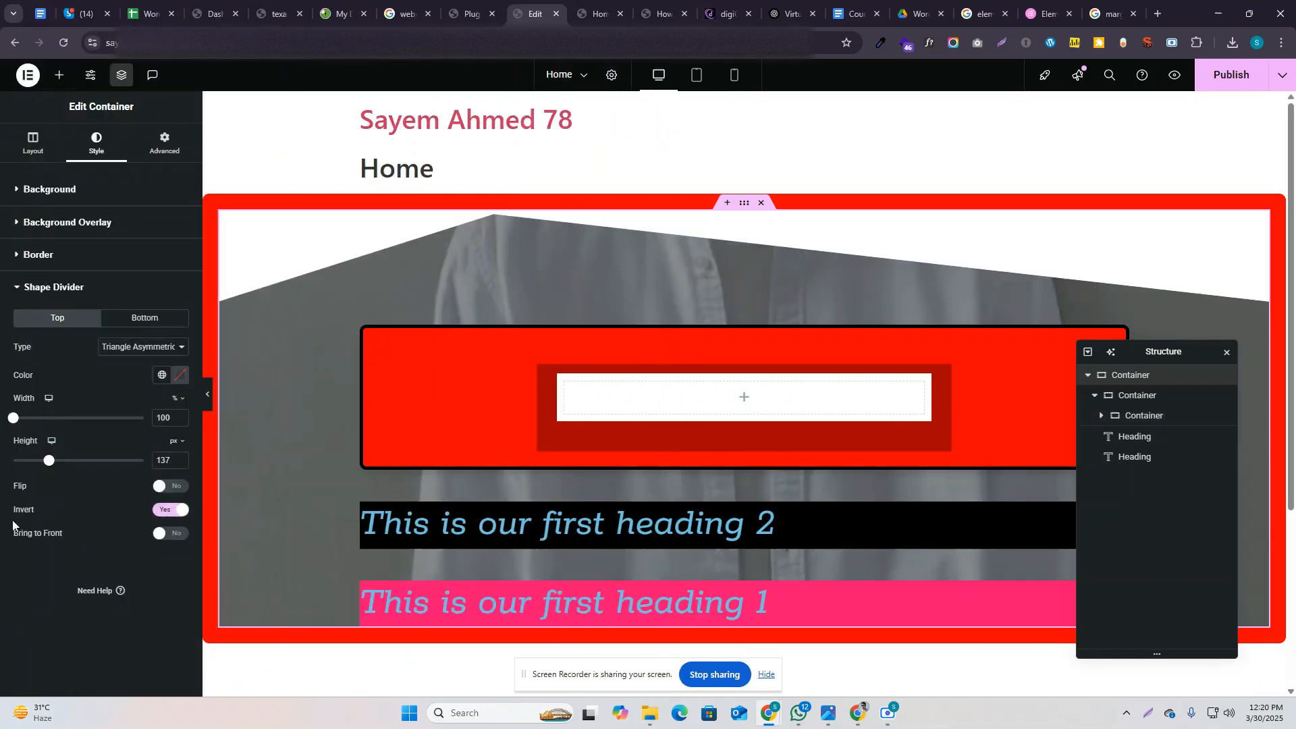
left_click(173, 486)
left_click(175, 534)
left_click(176, 533)
left_click(172, 510)
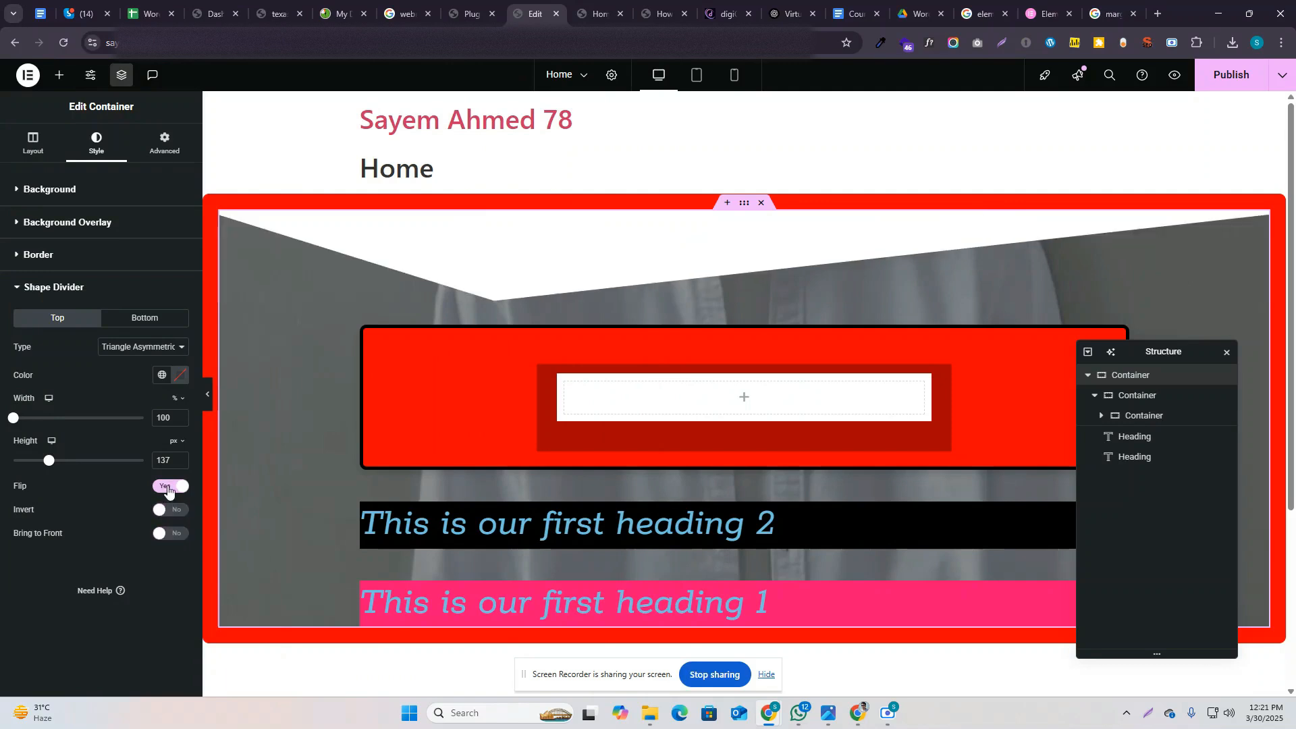
left_click(167, 486)
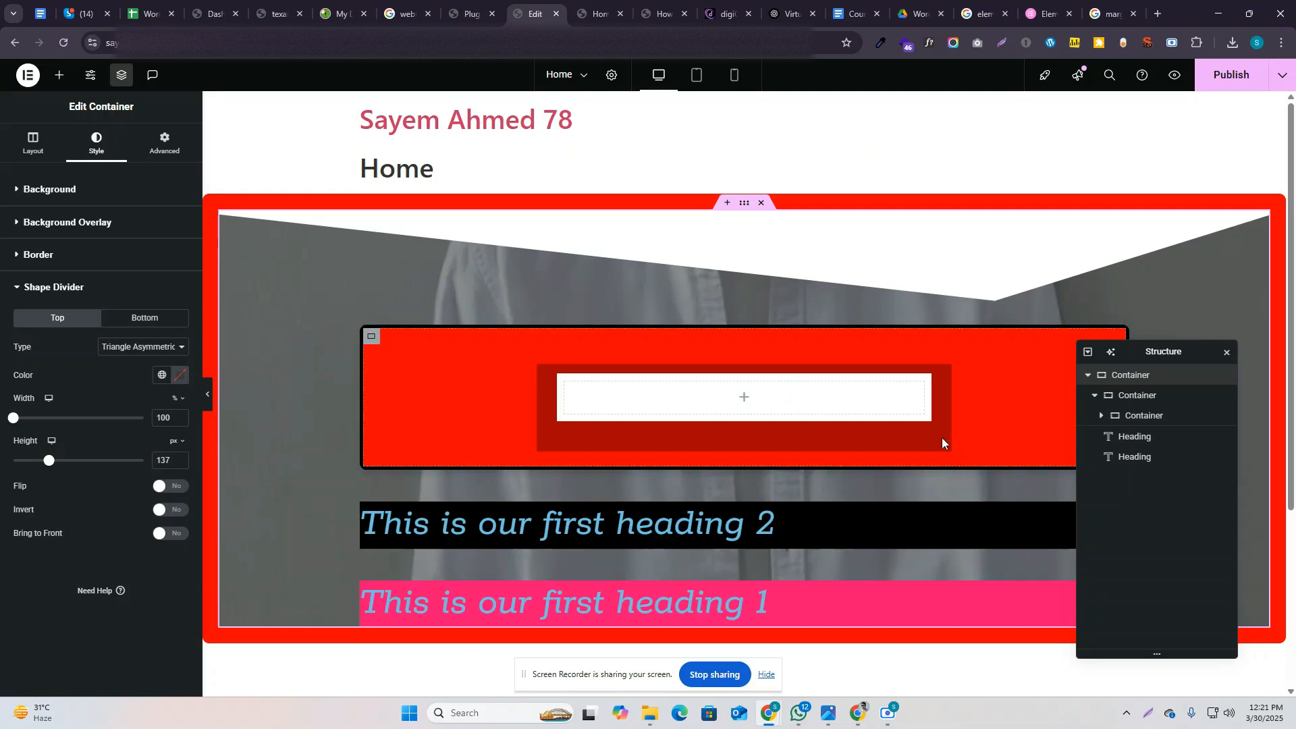
scroll(950, 419, "down", 4)
scroll(957, 391, "up", 4)
scroll(961, 377, "down", 4)
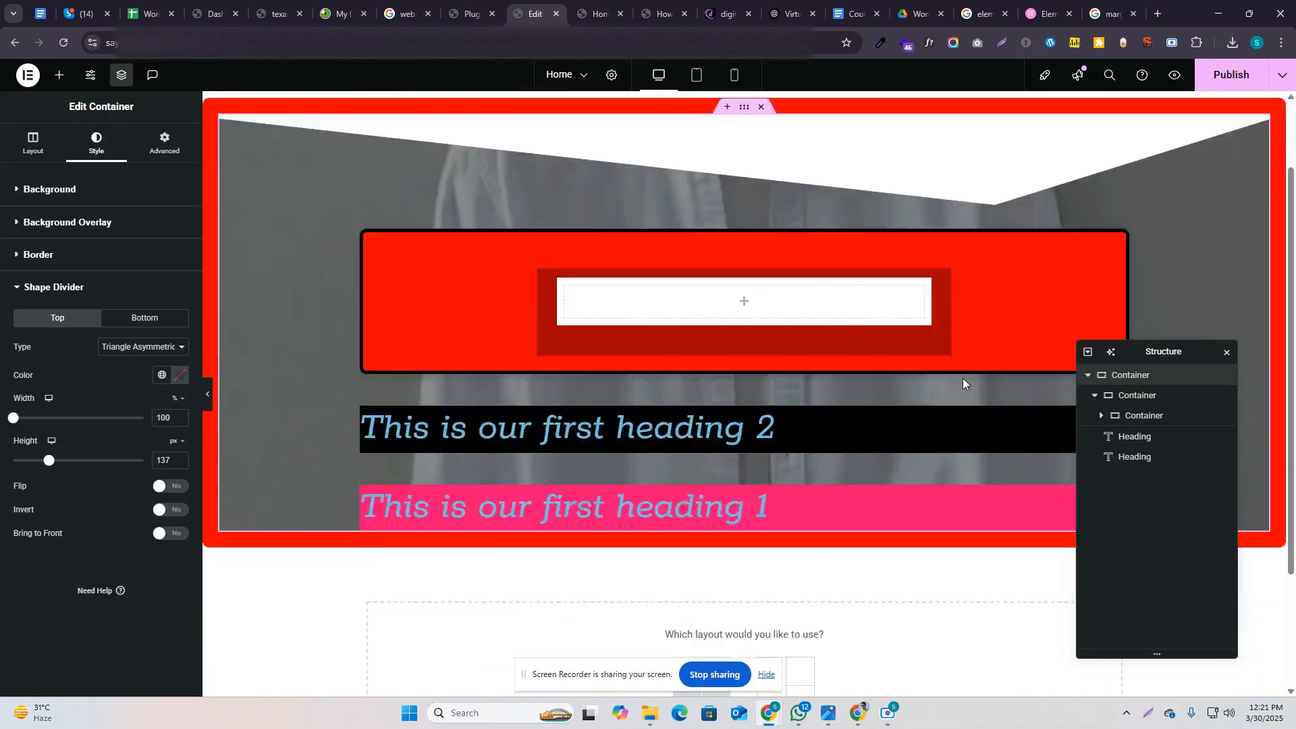
scroll(972, 372, "up", 4)
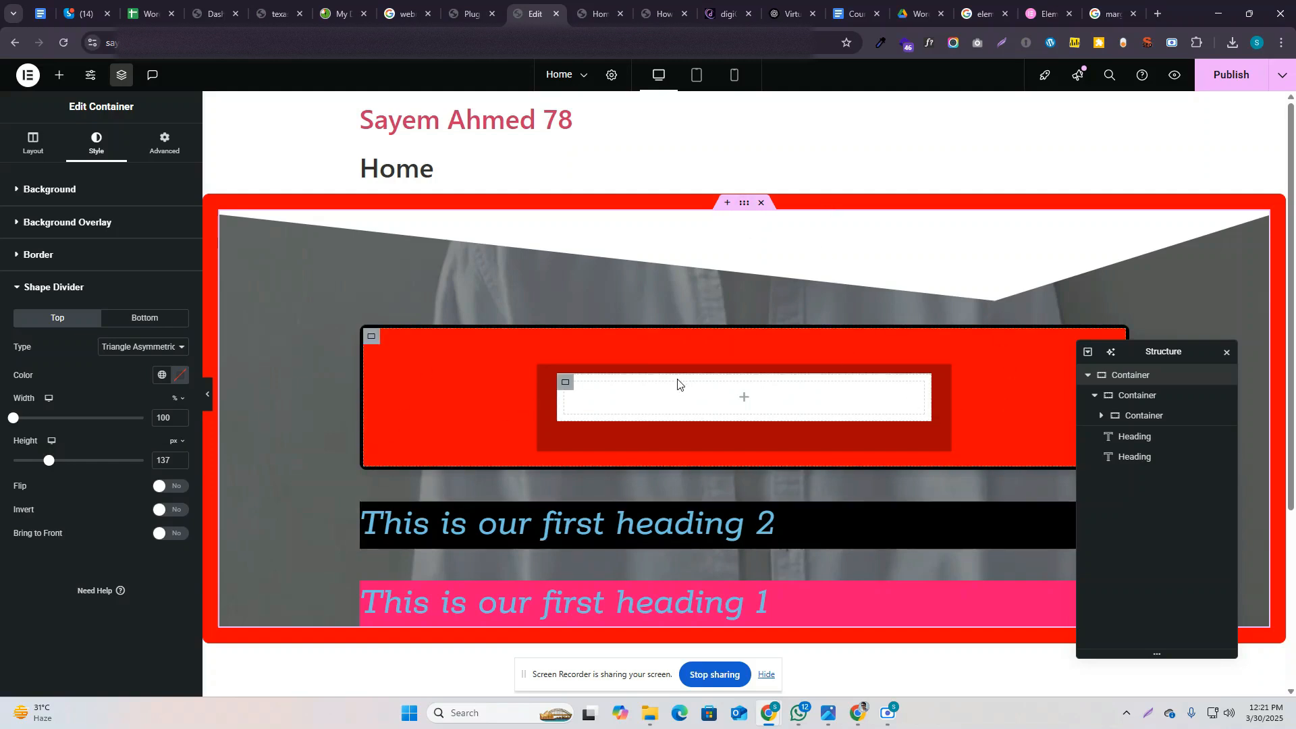
Step: Review the outermost container's layout, style and advanced settings
left_click(33, 142)
scroll(114, 378, "down", 1)
scroll(120, 491, "up", 1)
left_click(96, 139)
scroll(88, 511, "down", 5)
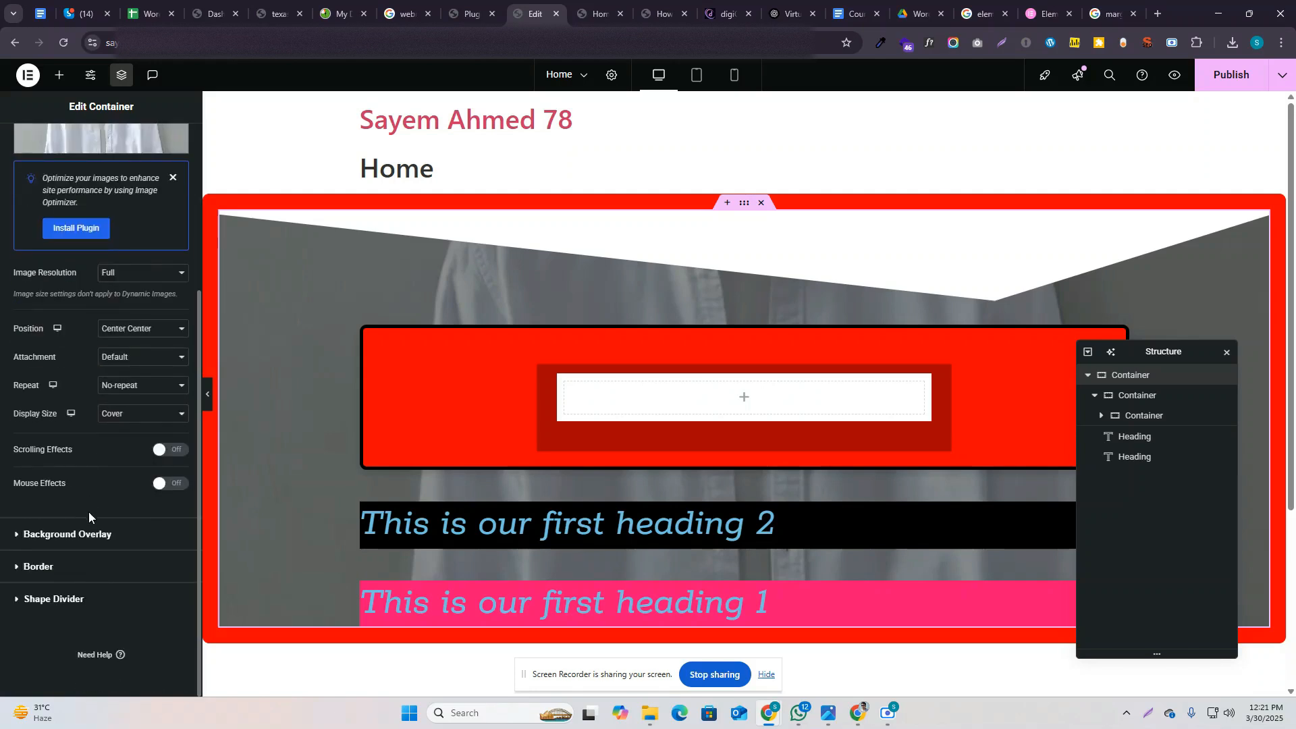
scroll(112, 274, "up", 5)
left_click(165, 145)
scroll(115, 341, "down", 3)
scroll(107, 388, "up", 3)
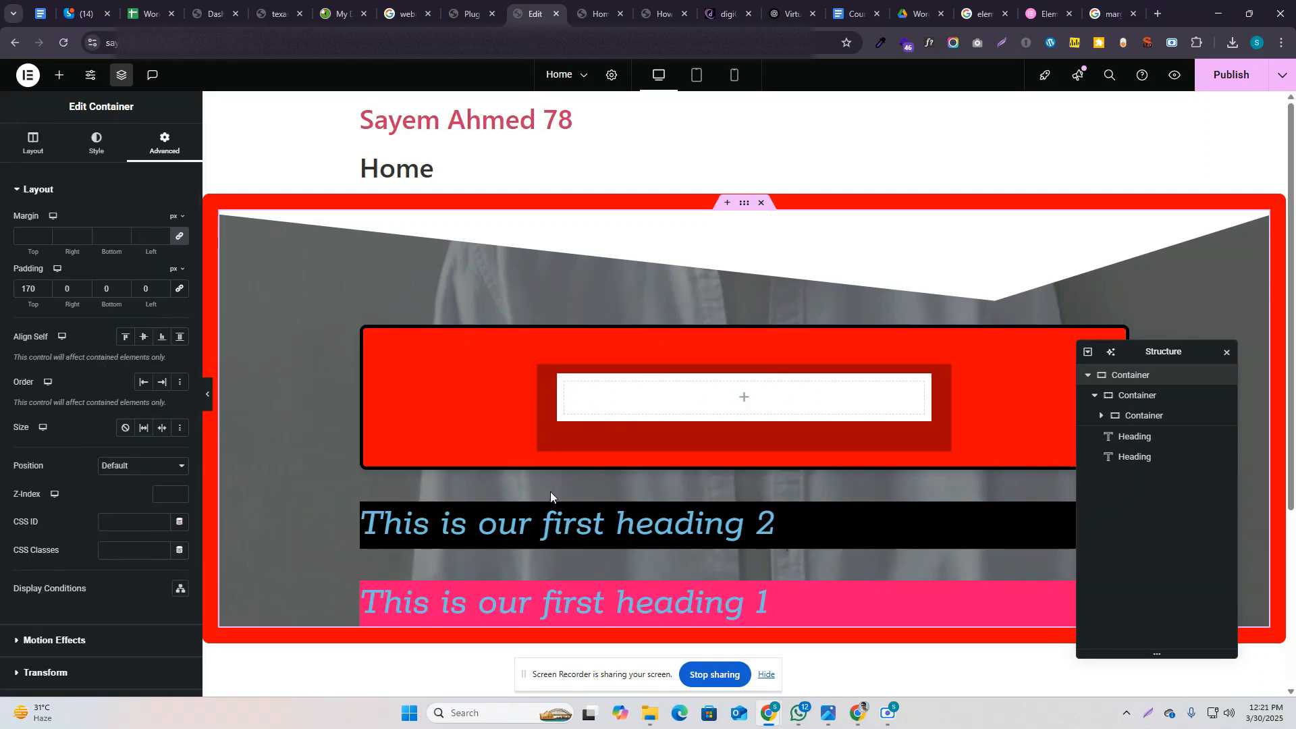
Step: Review the content, style and advanced settings of the "This is our first heading 2" heading
left_click(597, 527)
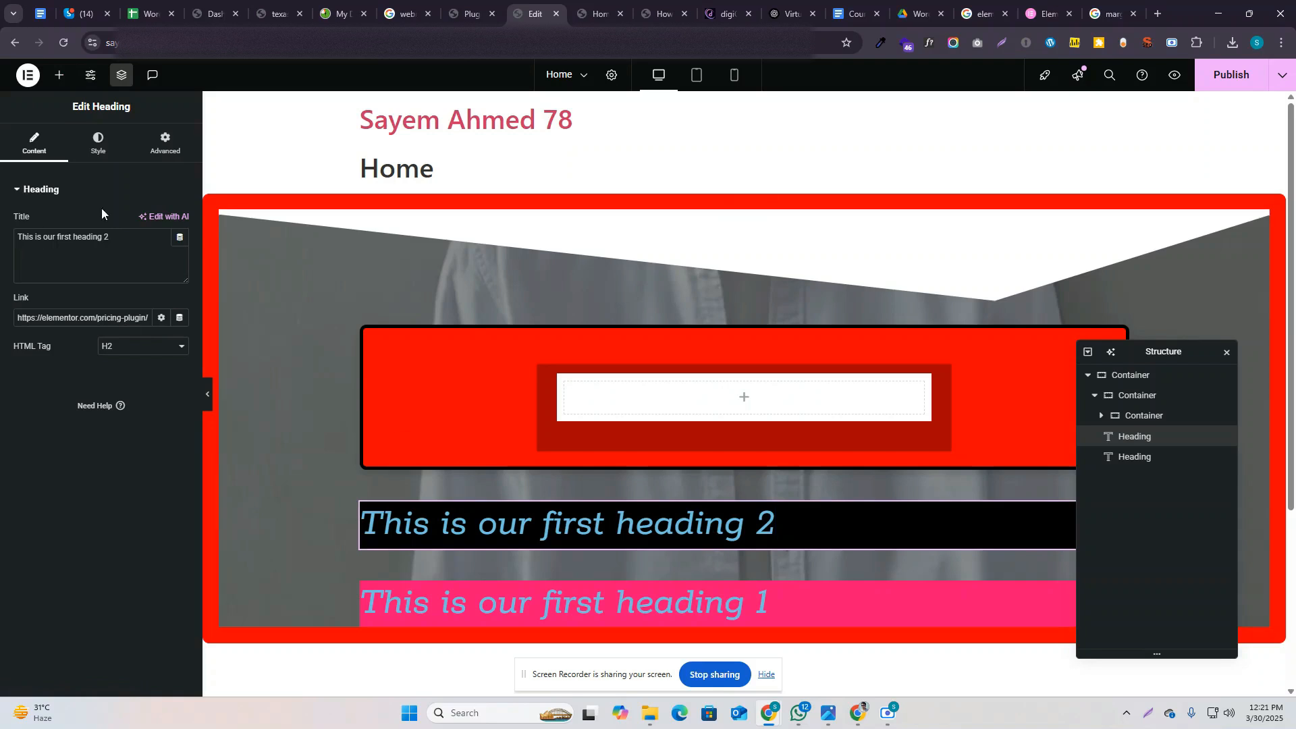
left_click(98, 143)
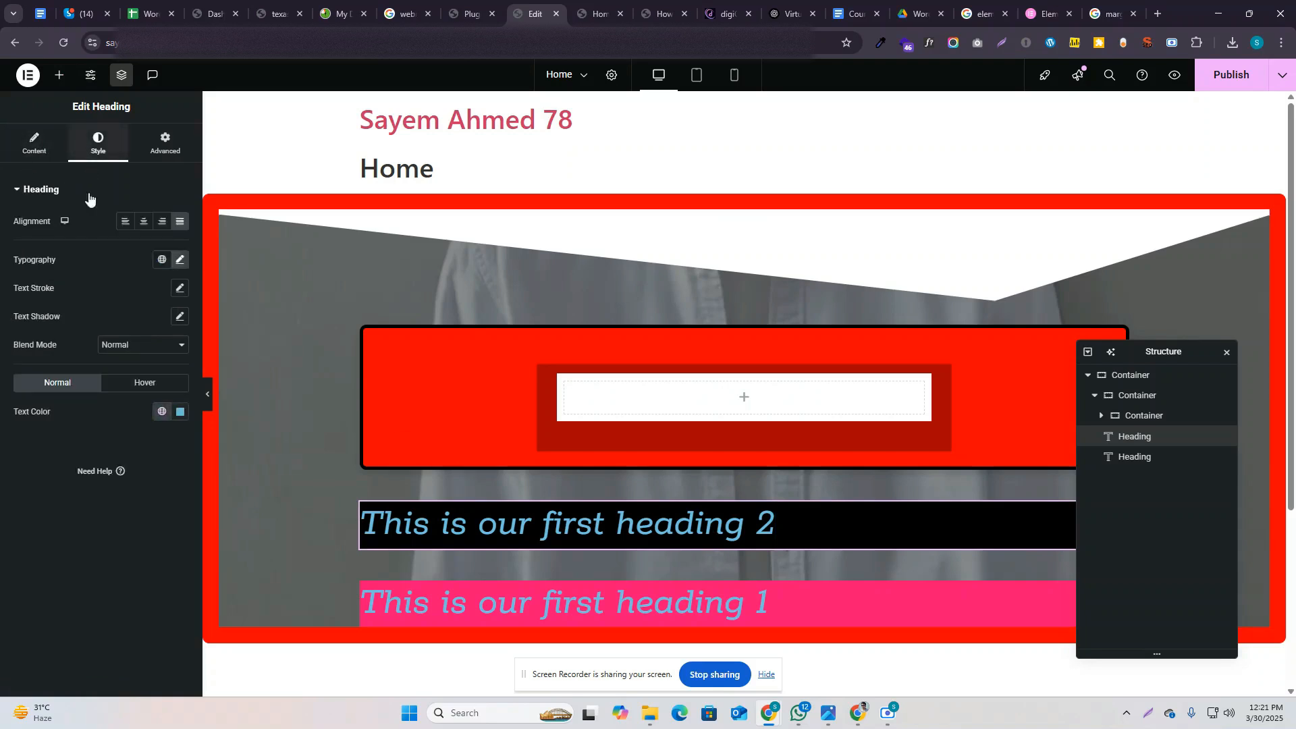
left_click(160, 162)
scroll(143, 551, "down", 6)
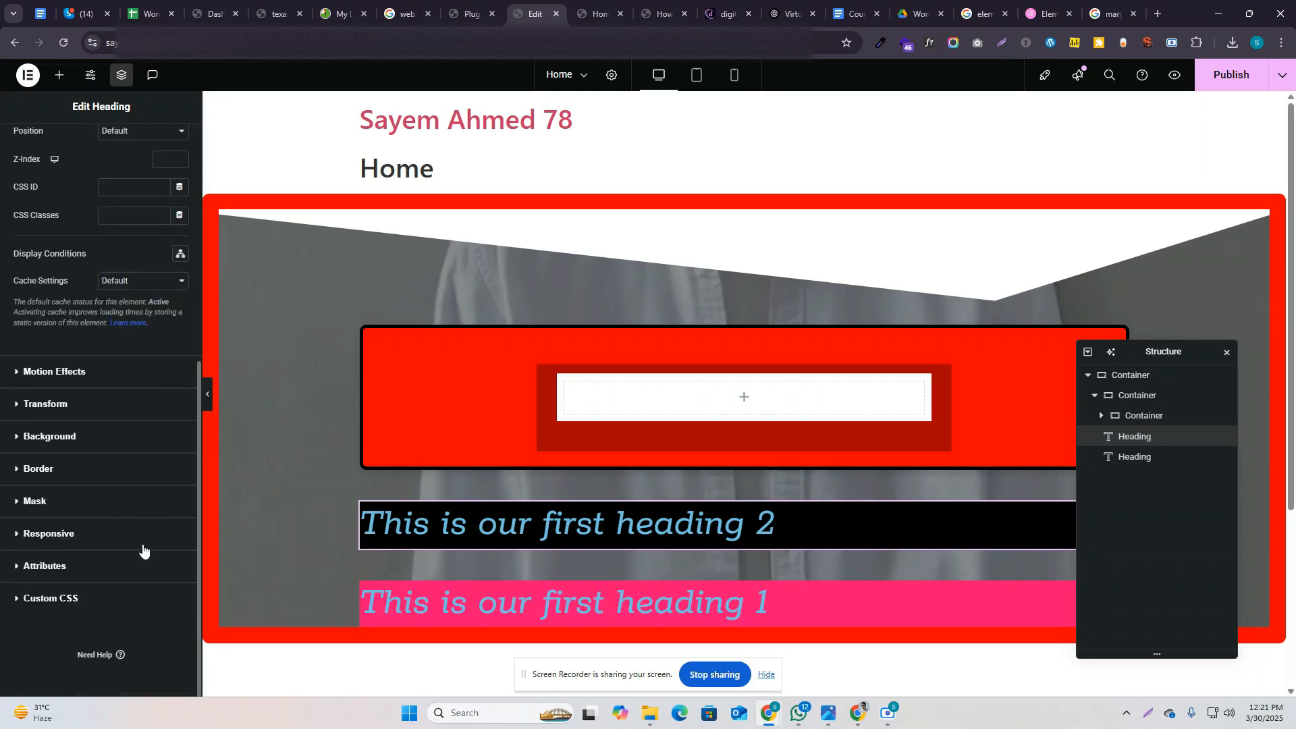
scroll(144, 550, "up", 6)
scroll(833, 481, "down", 3)
scroll(836, 483, "up", 3)
scroll(841, 480, "down", 3)
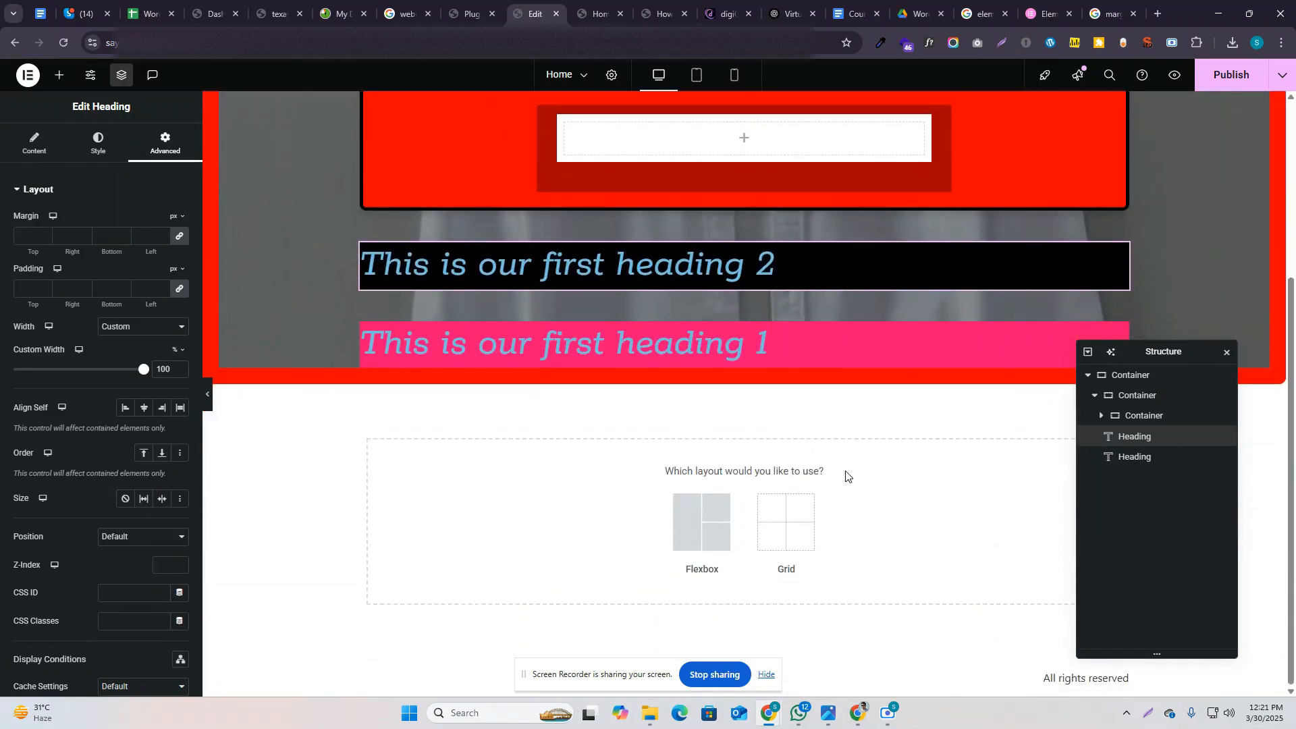
scroll(844, 472, "up", 3)
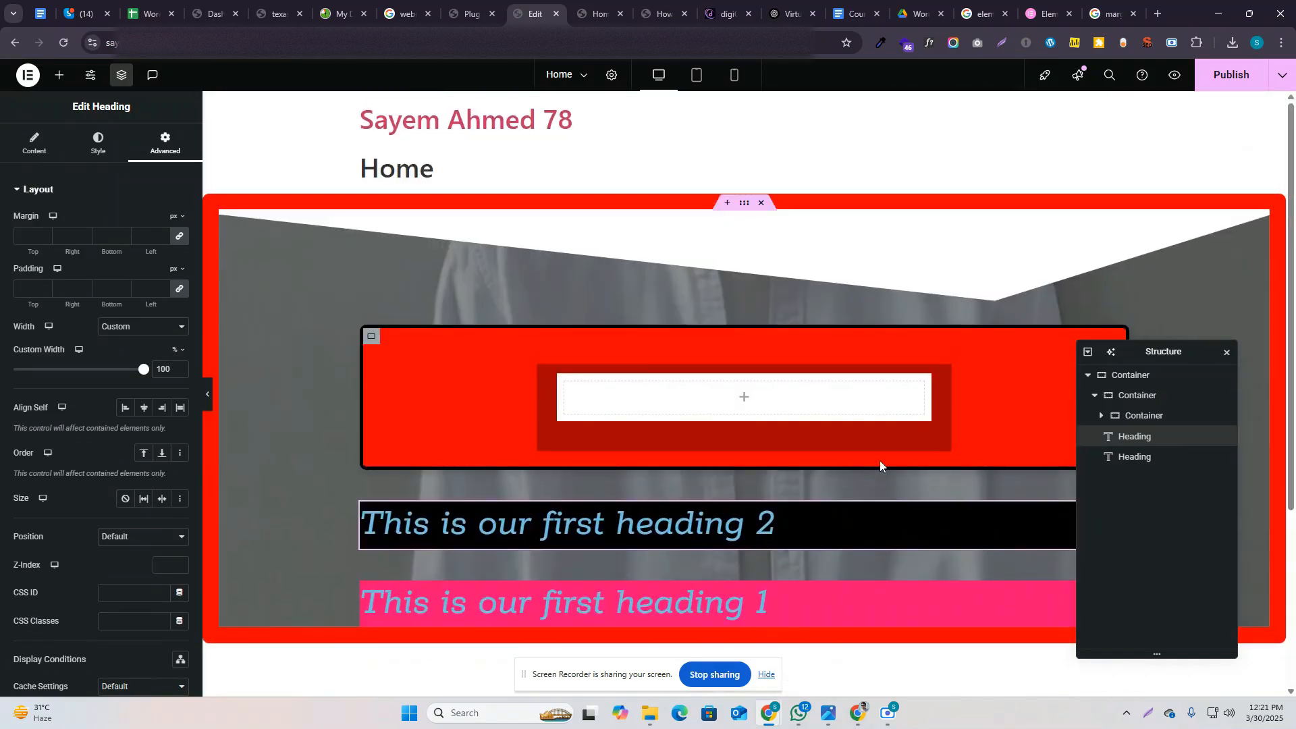
Step: Open the widget library and browse the available elements
left_click(60, 78)
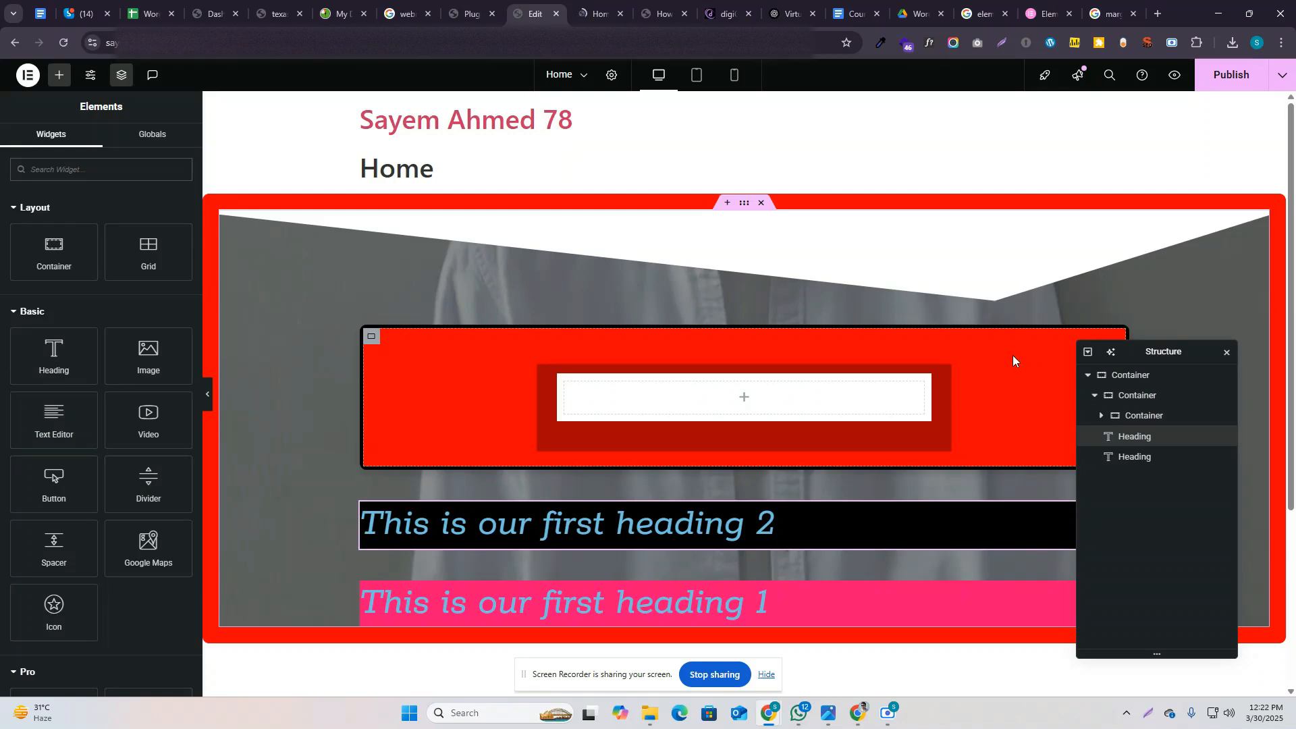
scroll(149, 527, "down", 6)
scroll(148, 527, "up", 6)
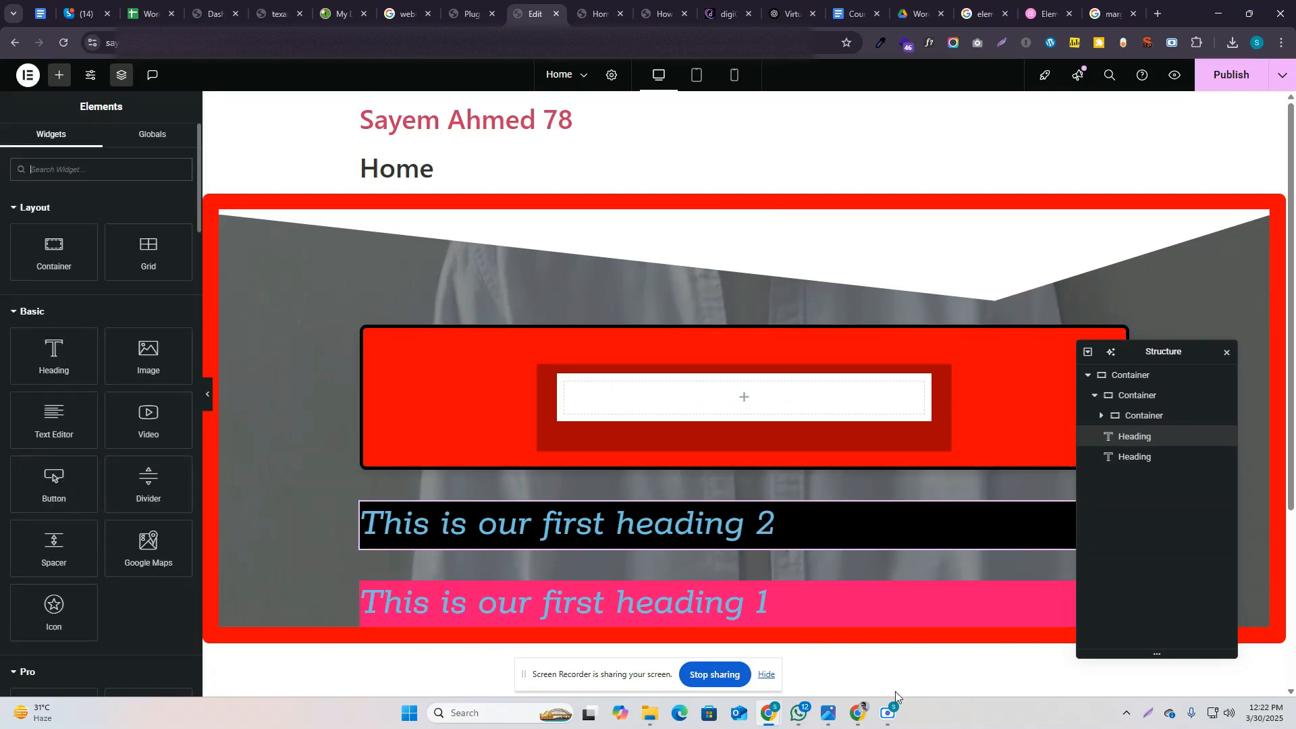
mouse_move(889, 713)
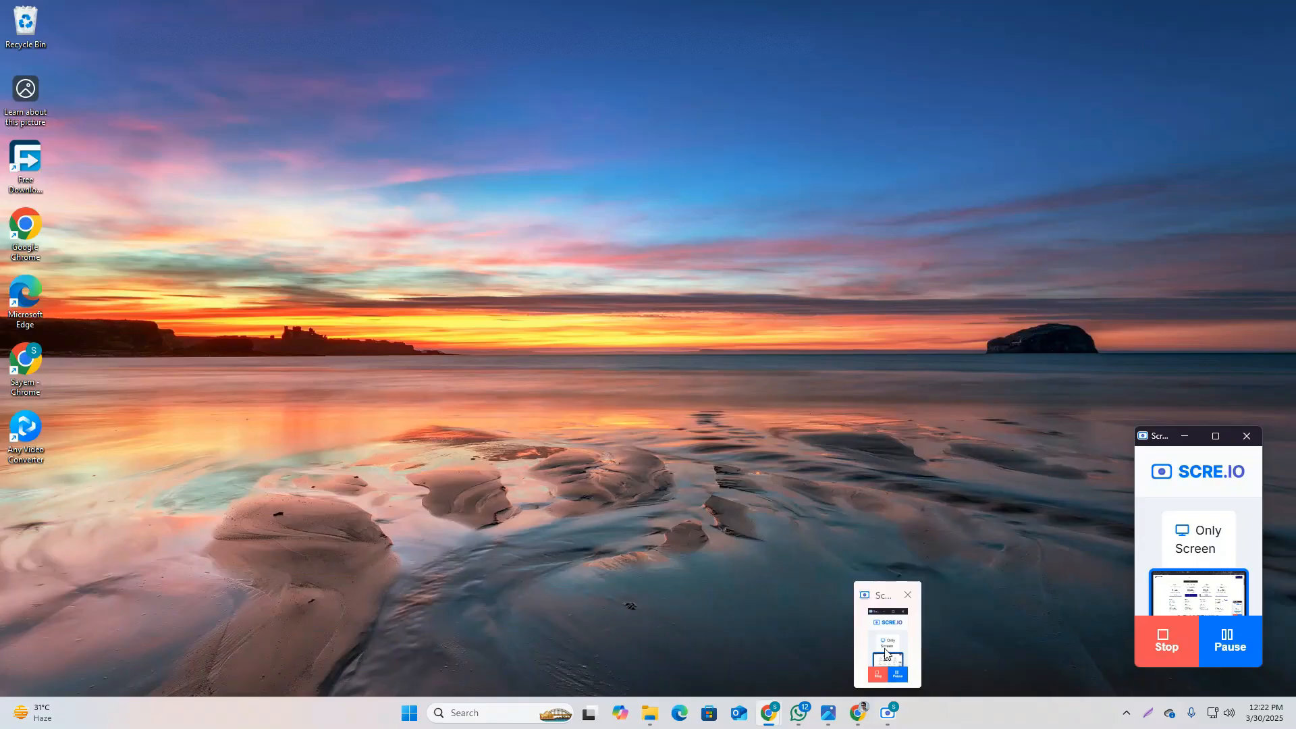